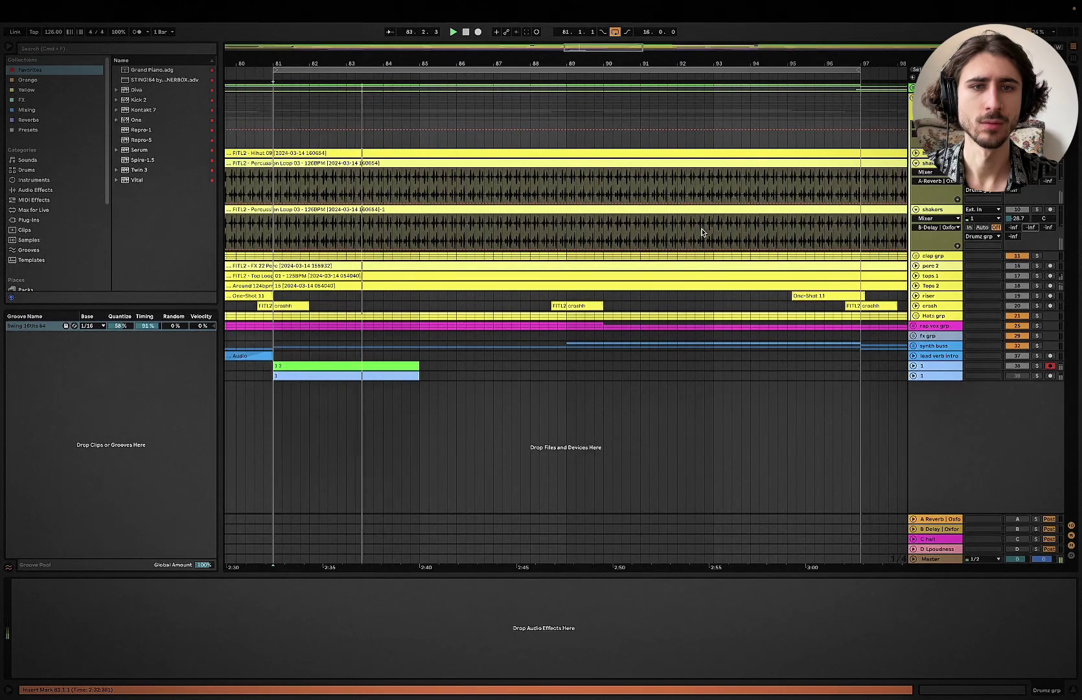
Step: Switch to OBS to check the recording and its audio levels, and return to Ableton Live
key("super+Tab")
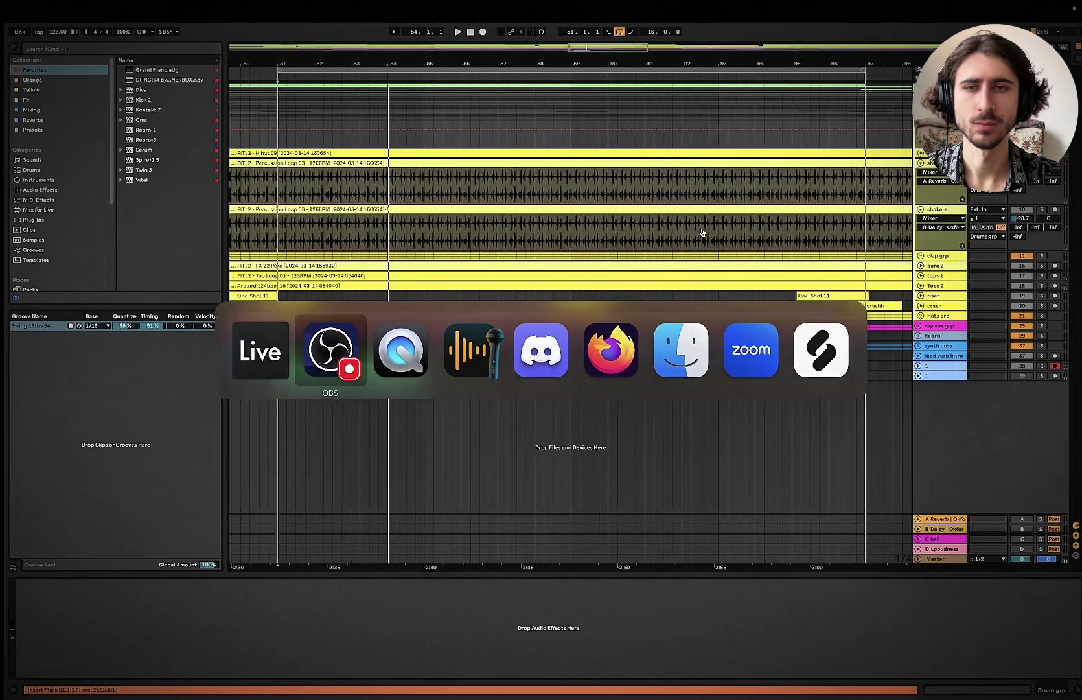
key("super+Tab")
key("space")
key("super+Tab")
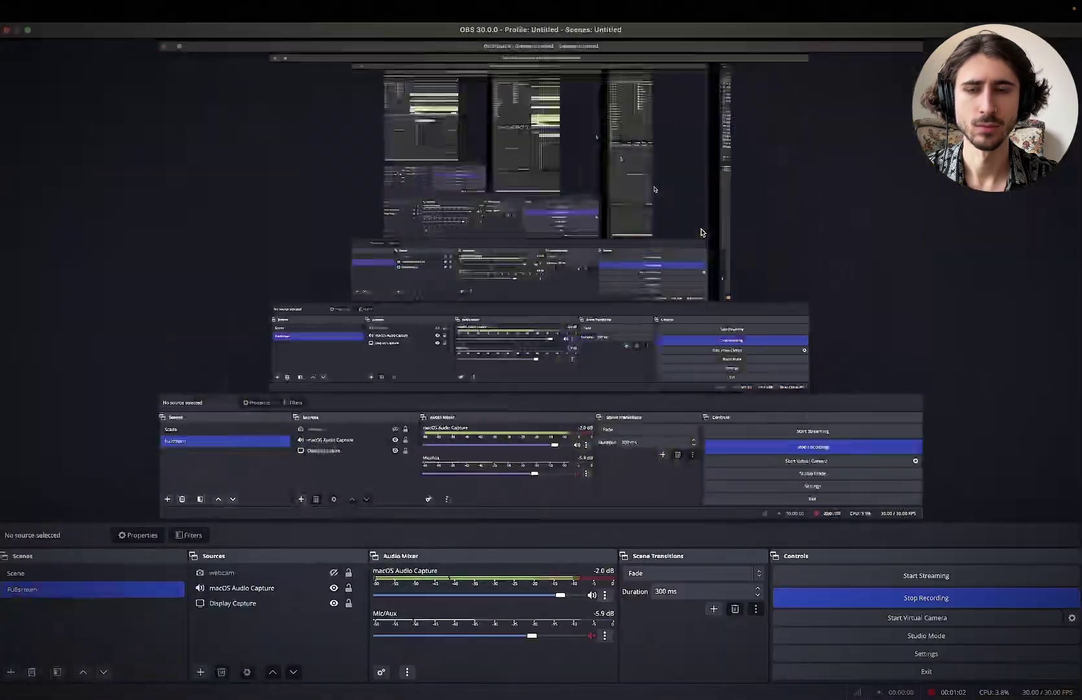
key("super+Tab")
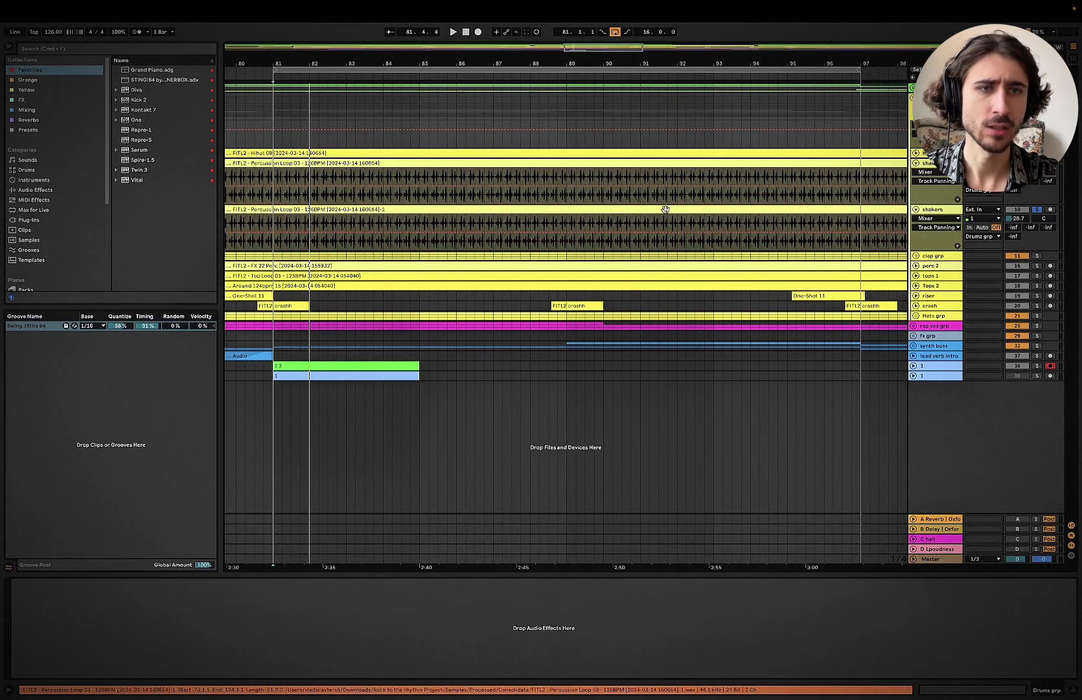
Step: Delete the second shakers track, which holds the duplicate Percussion Loop 03 clip
scroll(666, 208, "down", 3)
left_click(935, 211)
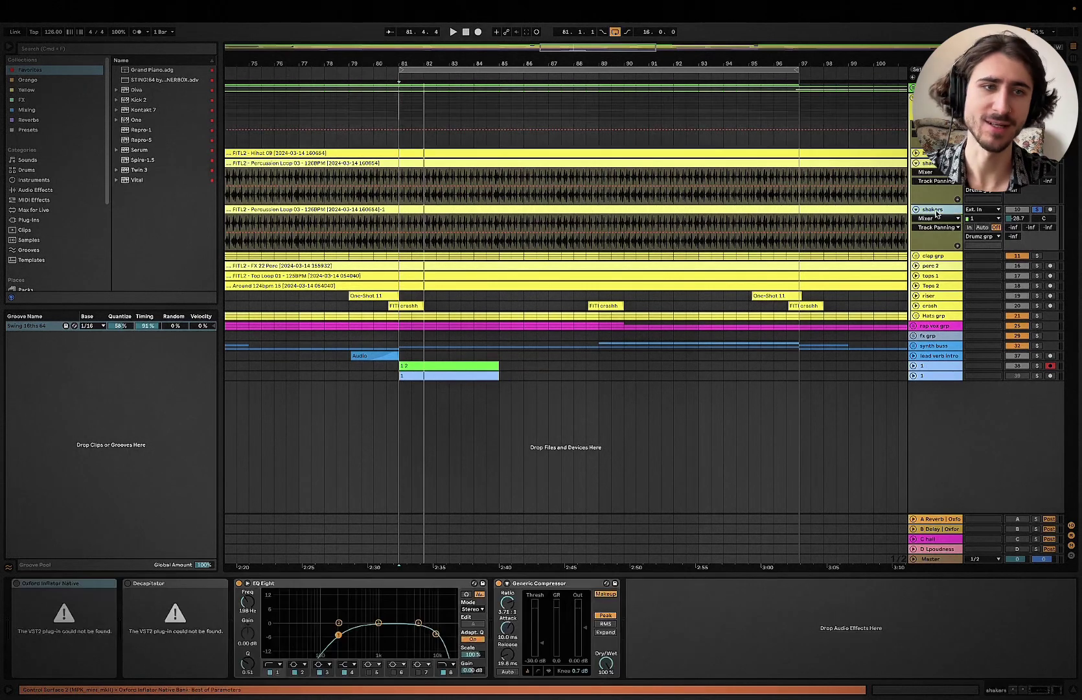
key("Delete")
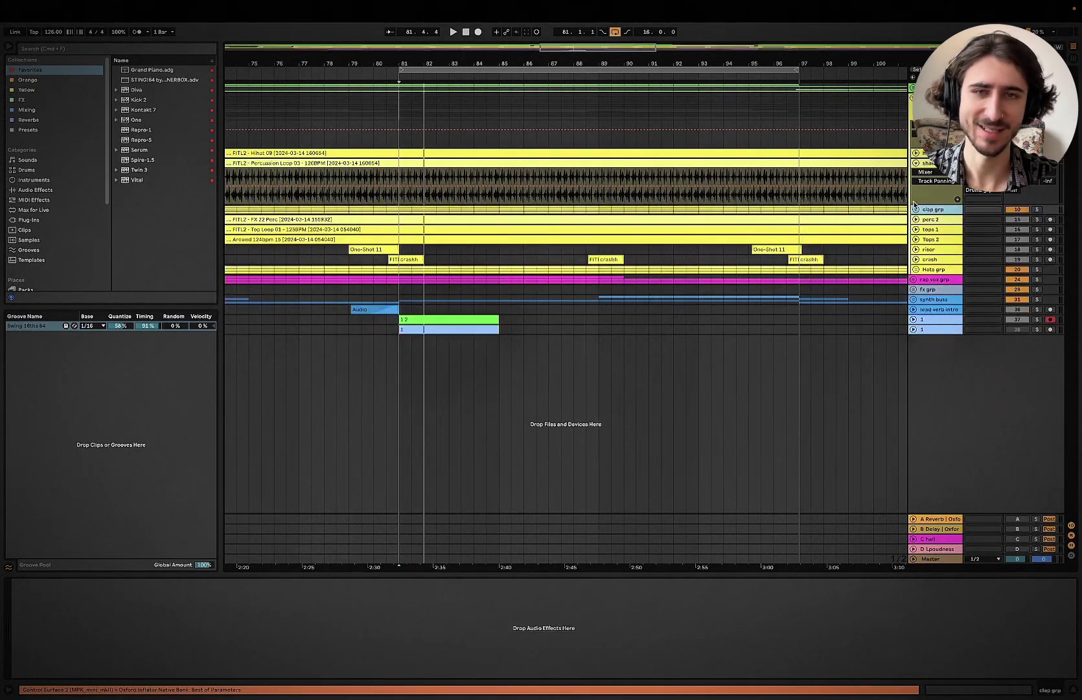
key("super+z")
Step: Remove all devices from the remaining shakers track and hide the device view
key("super+a")
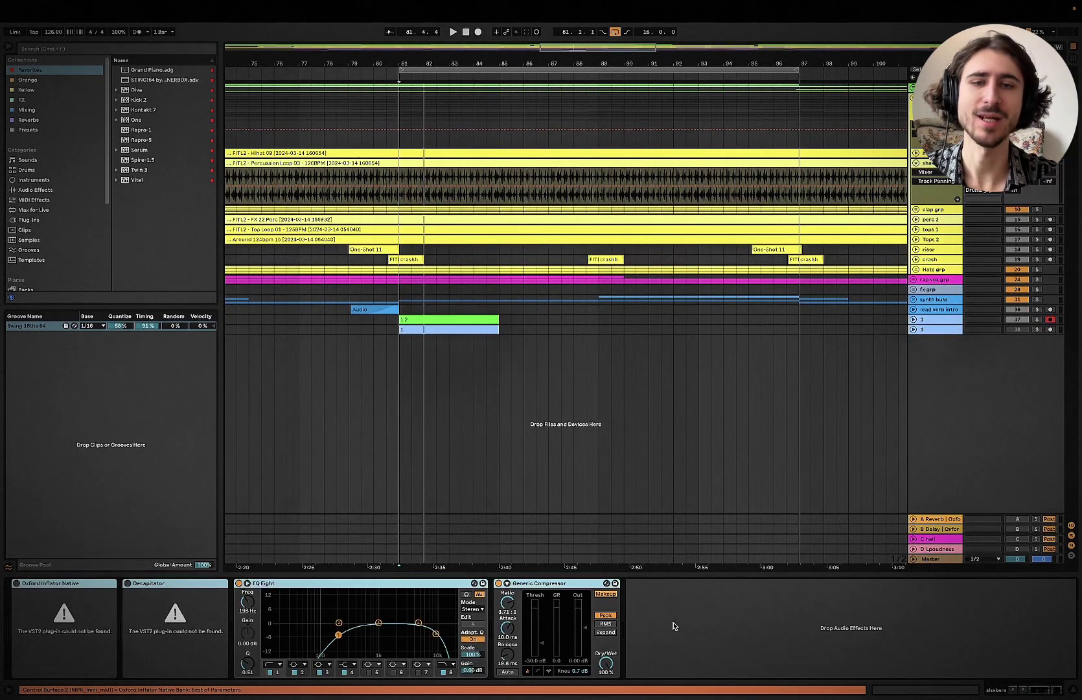
key("Delete")
left_click(1075, 691)
scroll(619, 142, "up", 3)
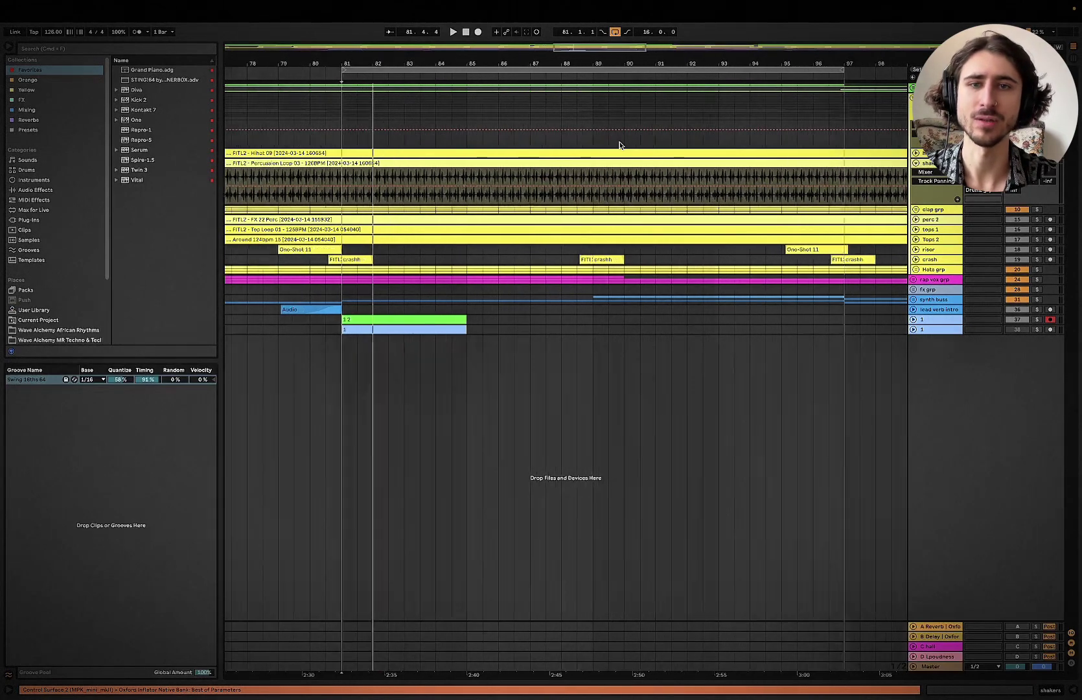
Step: Play the shakers percussion loop from around bar 84 to check its sound
left_click(433, 176)
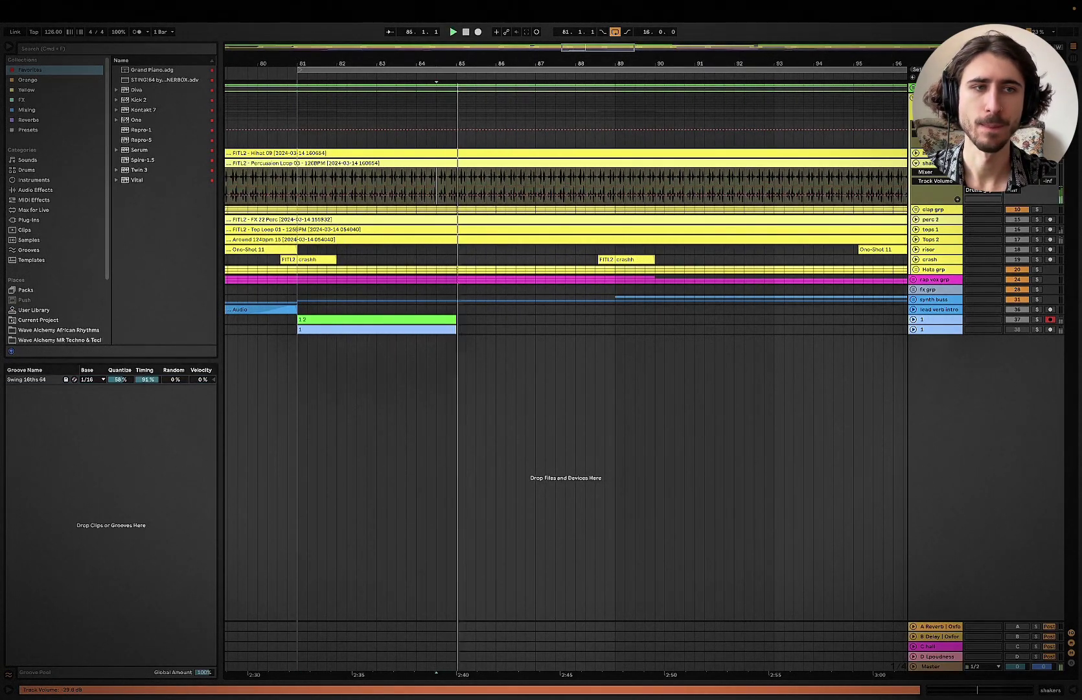
key("space")
key("space")
scroll(519, 207, "up", 4)
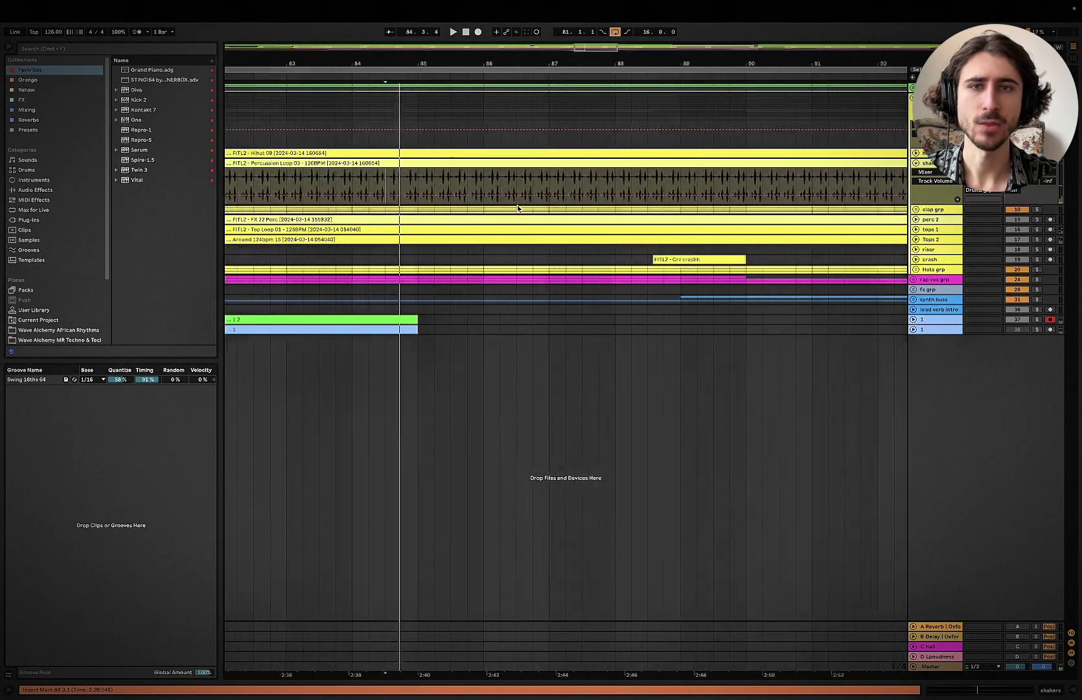
scroll(582, 198, "left", 3)
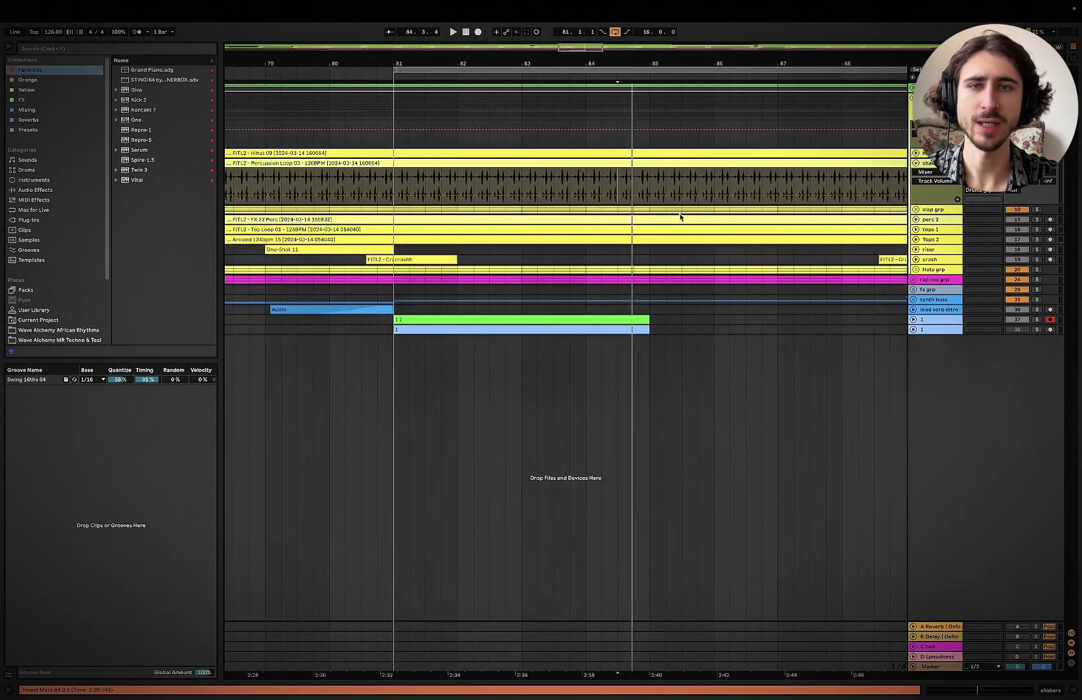
Step: Open the shakers percussion loop in the clip view, play it, and examine its waveform around bar 73
double_click(601, 169)
key("space")
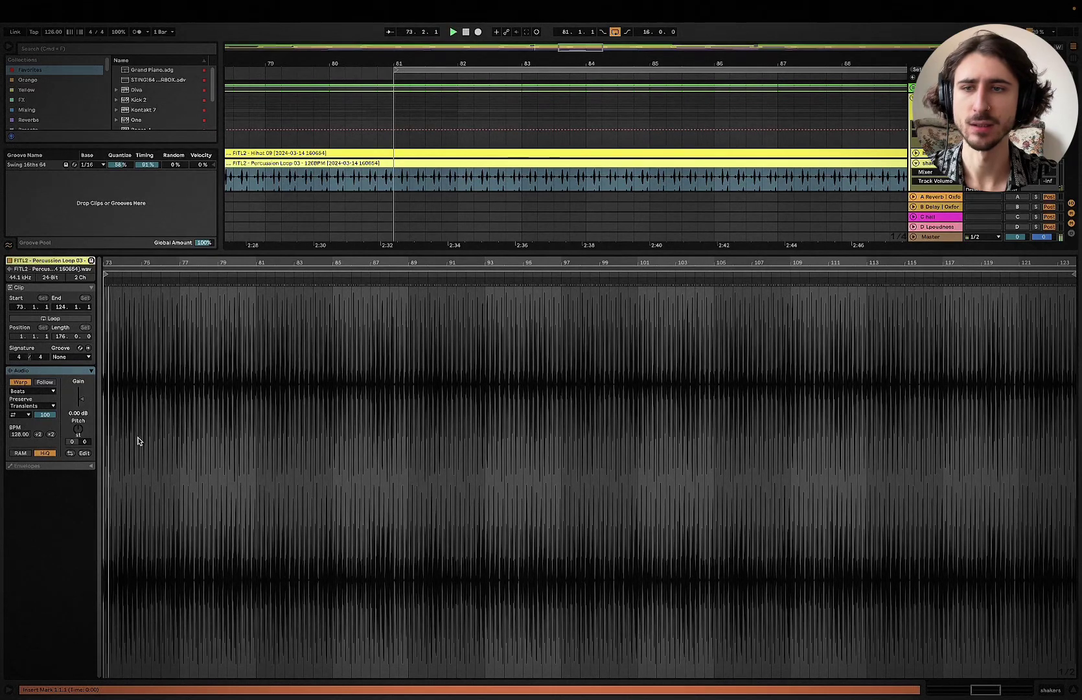
scroll(261, 410, "up", 10)
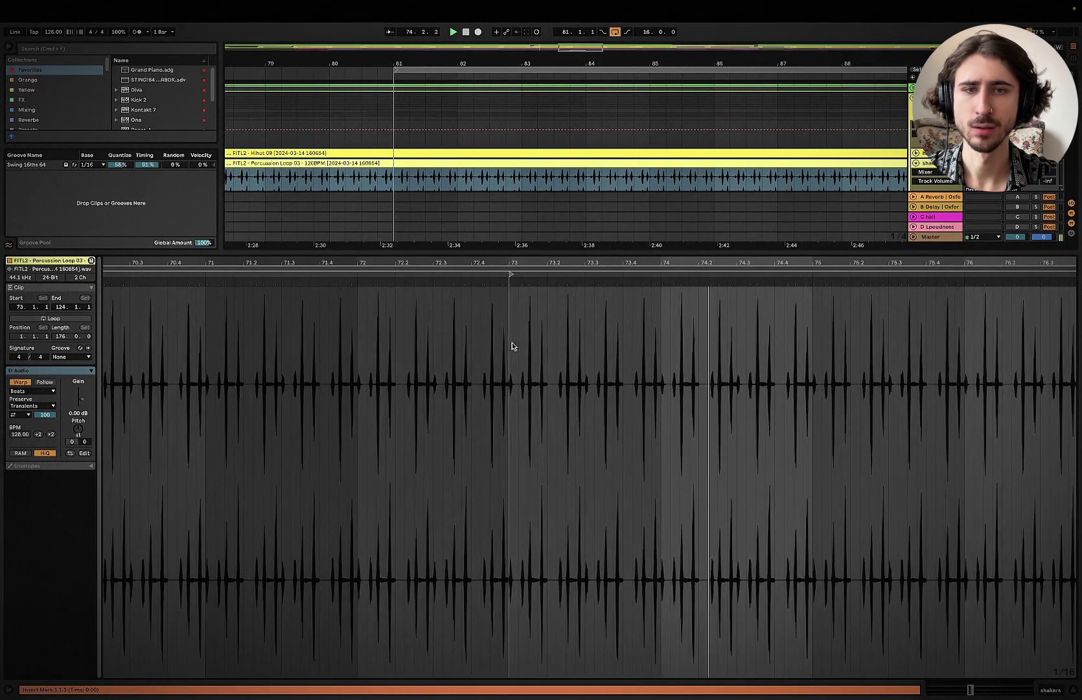
scroll(596, 344, "up", 5)
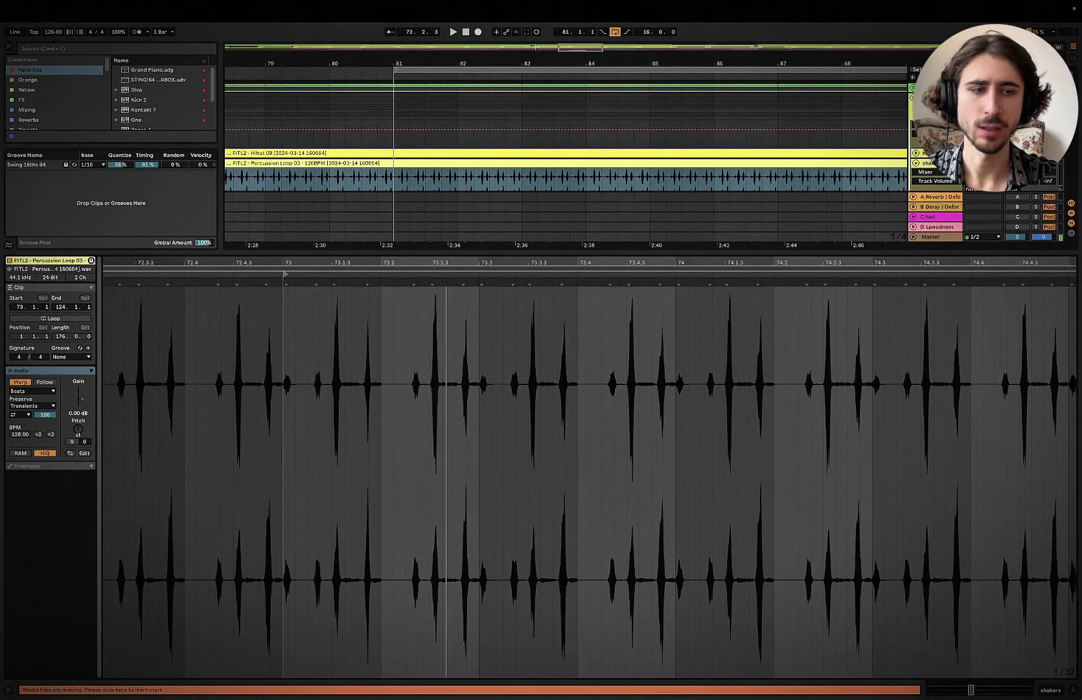
key("space")
left_click(1073, 690)
Step: Unfold the perc 2 track, centre its panning, and play it soloed from bar 81
scroll(788, 348, "right", 3)
scroll(801, 346, "down", 3)
scroll(810, 346, "right", 2)
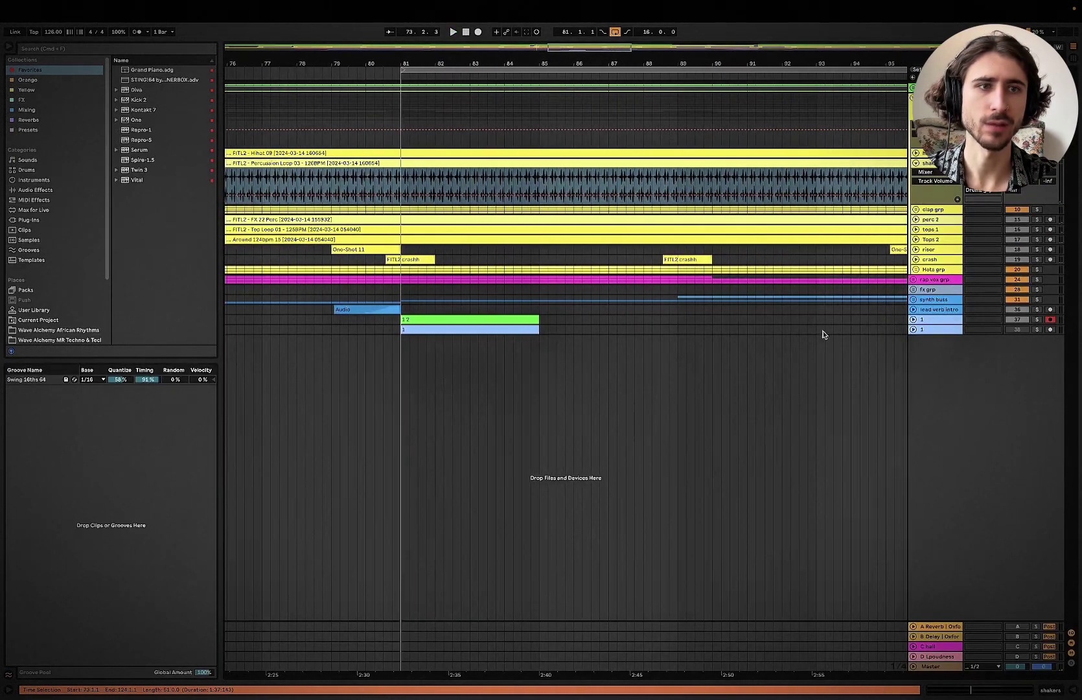
scroll(566, 260, "right", 3)
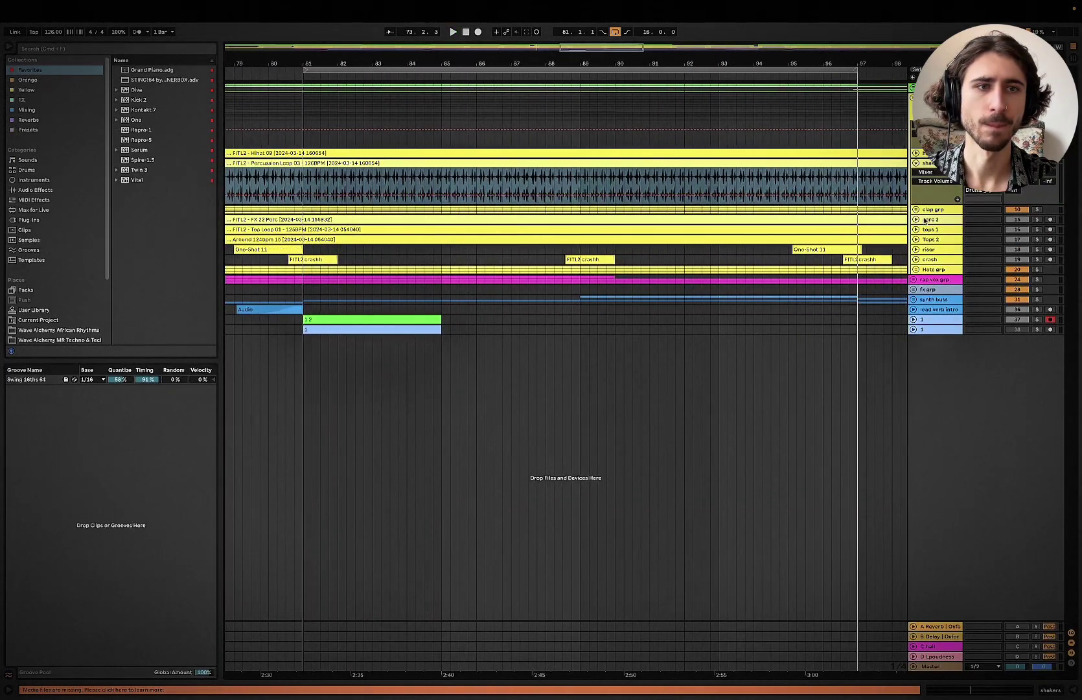
left_click(917, 219)
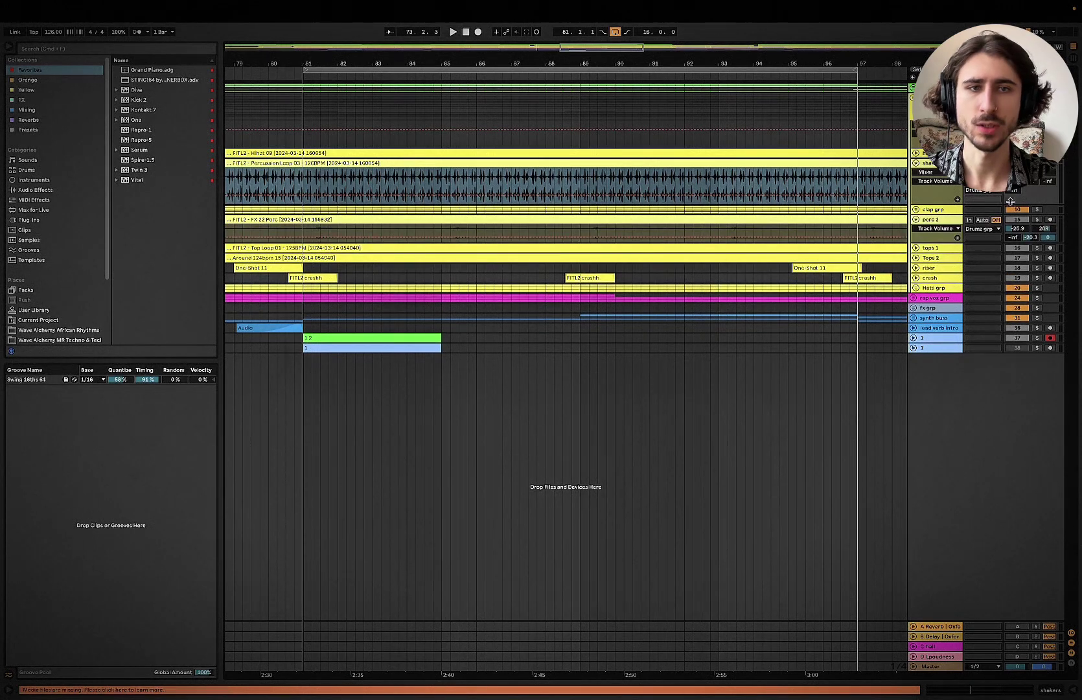
left_click(943, 221)
left_click(303, 259)
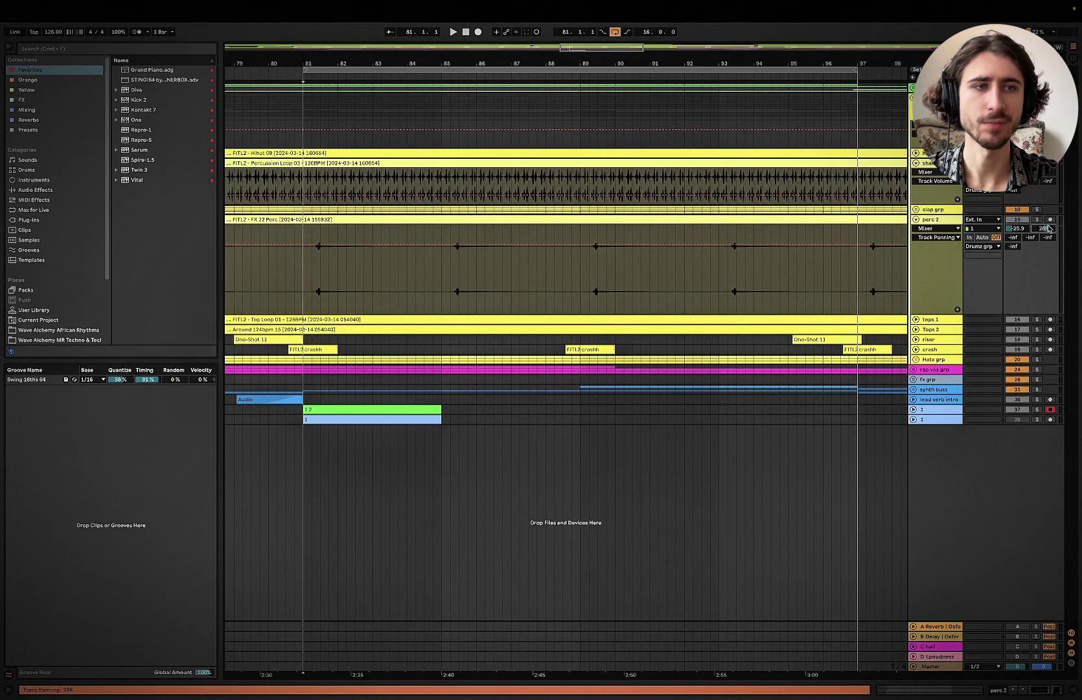
key("space")
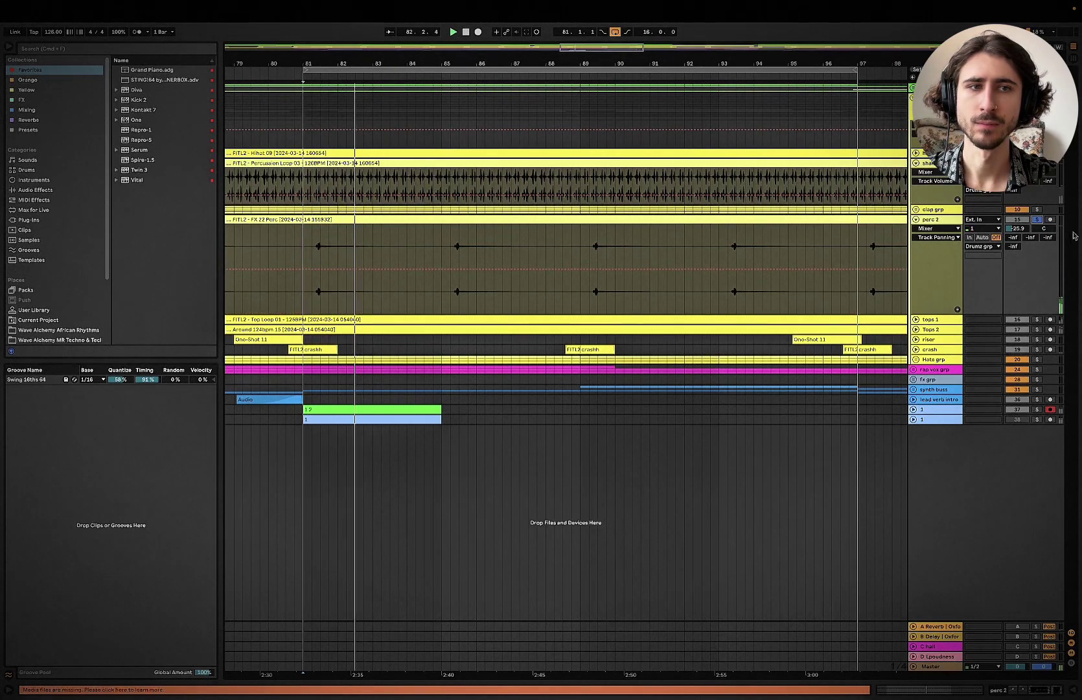
Step: Remove all devices from the perc 2 track
double_click(943, 223)
key("space")
left_click(686, 644)
key("super+a")
key("Delete")
Step: Set the perc 2 track volume to -18.0 dB while auditioning it from bar 81
left_click_drag(1035, 228, 1035, 214)
key("space")
key("space")
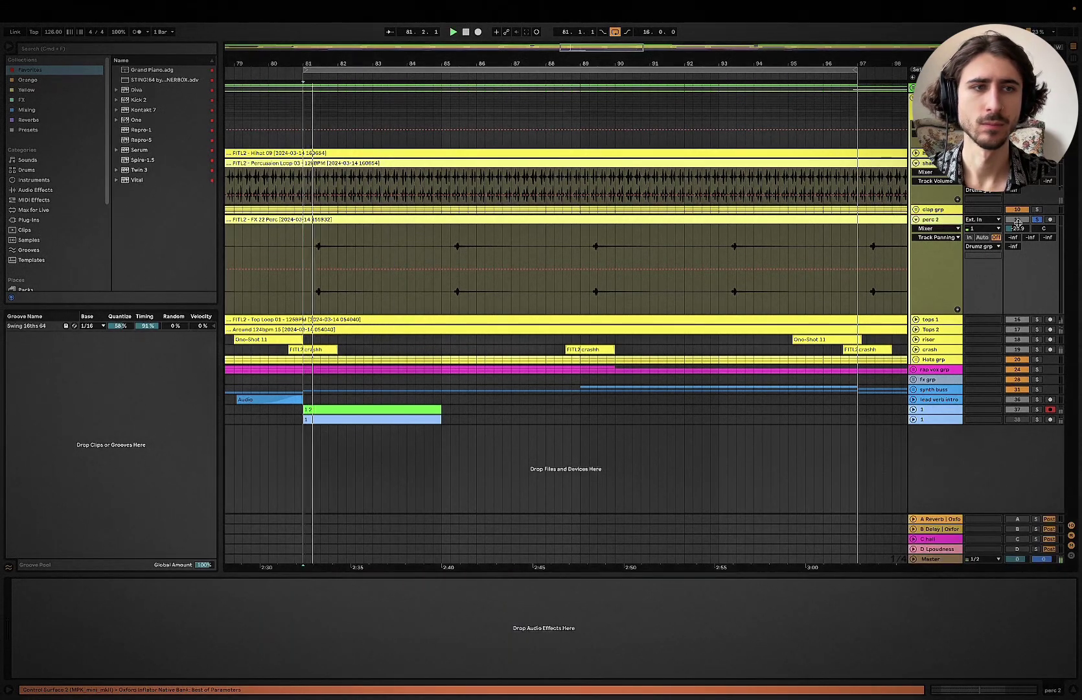
key("space")
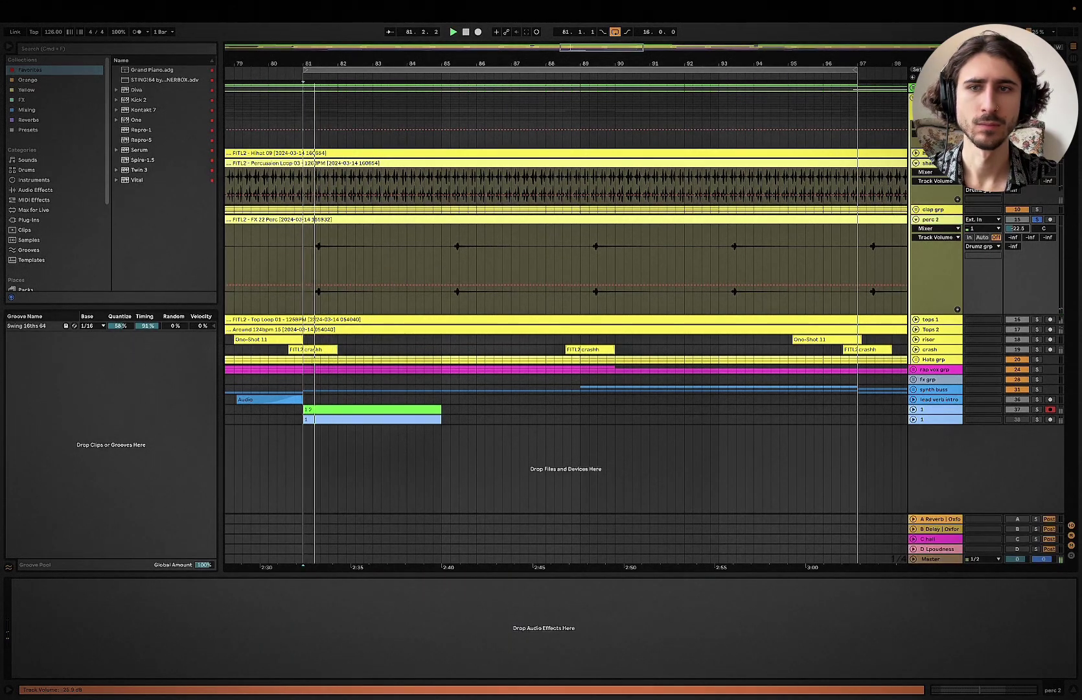
left_click_drag(1018, 228, 1018, 221)
key("space")
key("space")
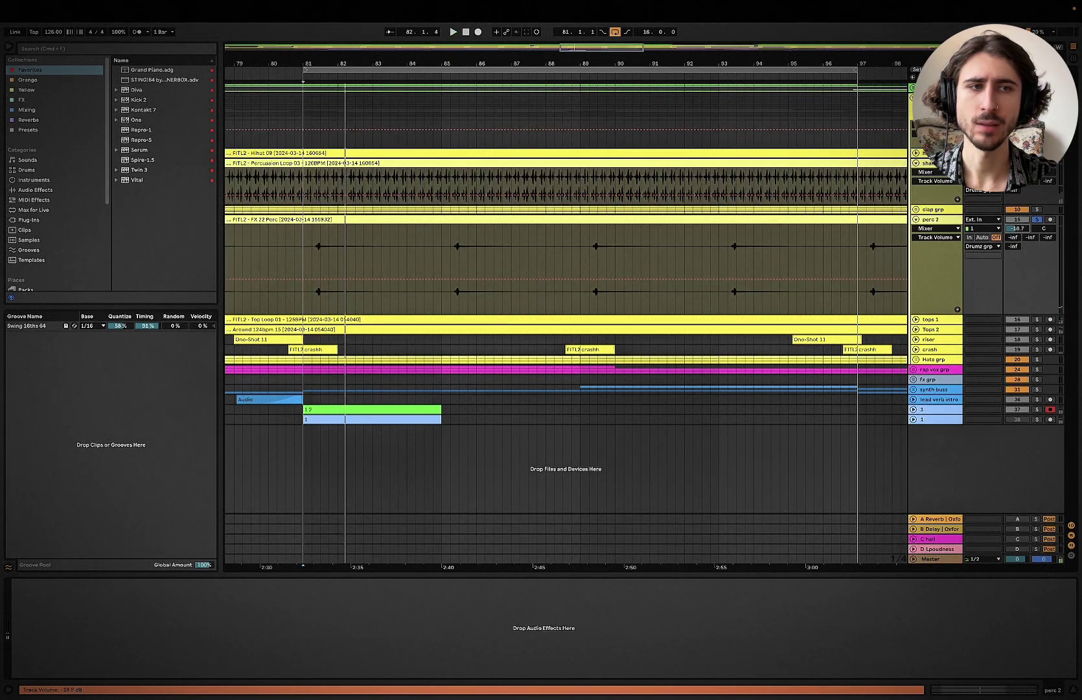
key("space")
left_click_drag(1018, 228, 1019, 229)
key("space")
key("space")
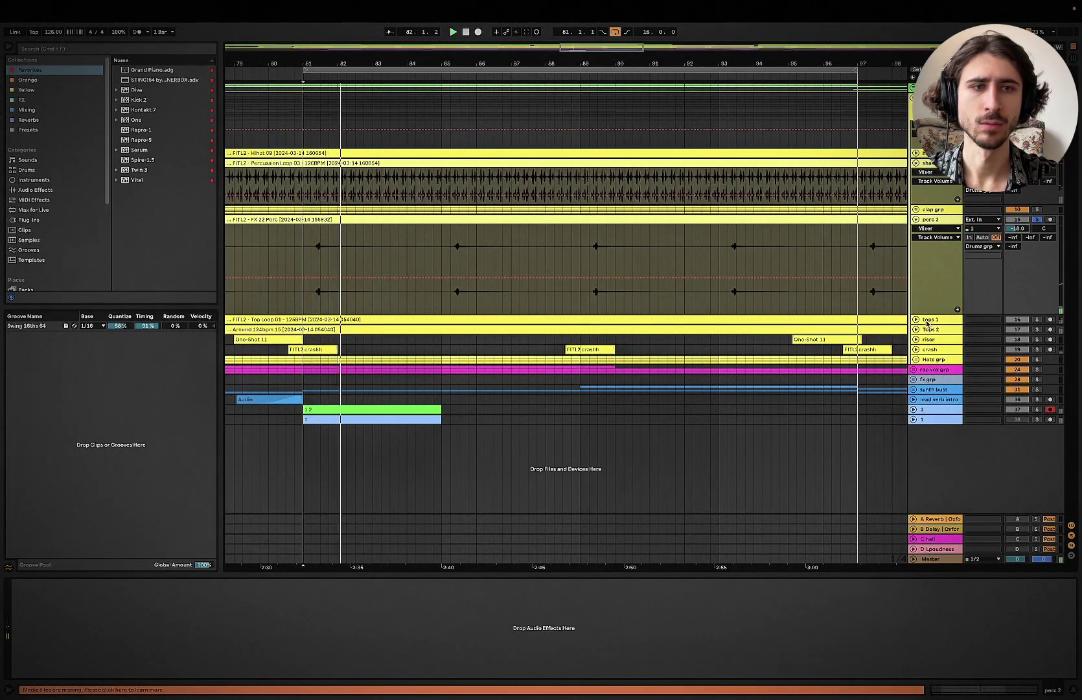
key("space")
Step: Unfold the tops 1 track and reset its A-Reverb send to -inf
left_click(916, 319)
left_click(939, 318)
scroll(938, 319, "up", 5)
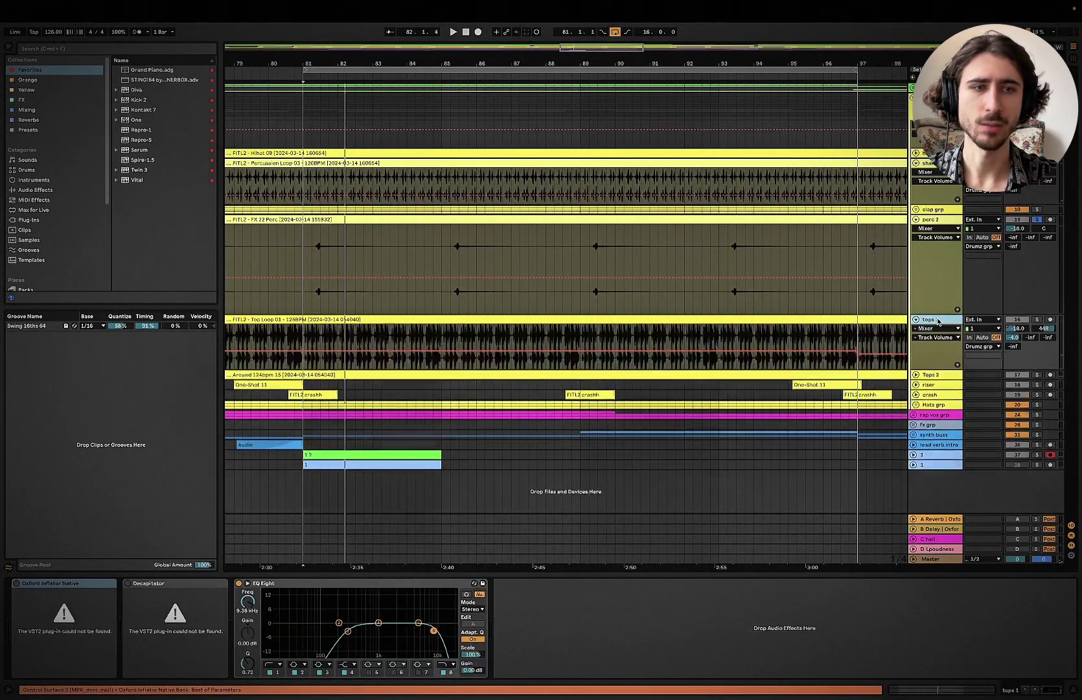
double_click(1017, 337)
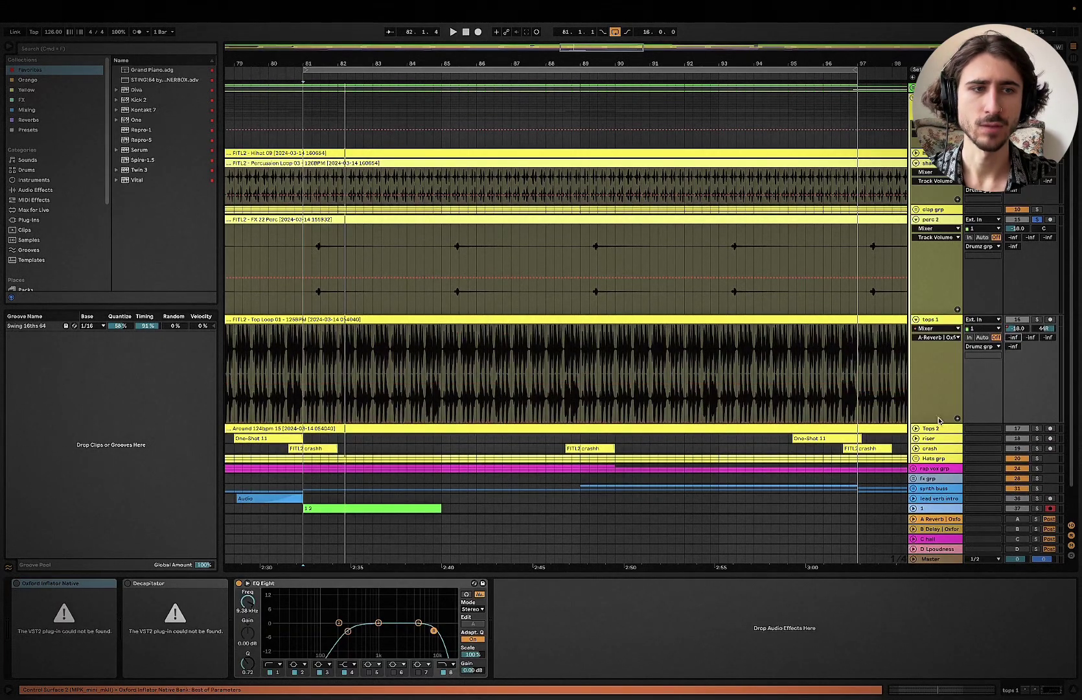
Step: Unfold the Tops 2 track and remove all devices from both tops 1 and Tops 2
left_click(915, 429)
key("super+a")
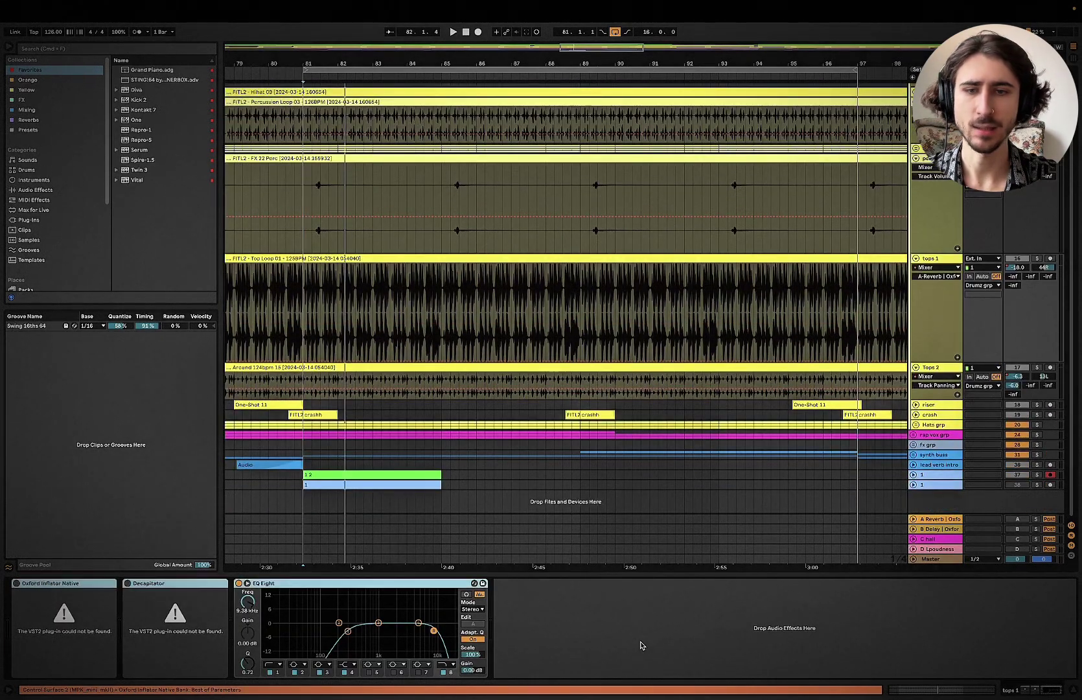
key("Delete")
left_click(946, 372)
left_click(670, 630)
key("super+a")
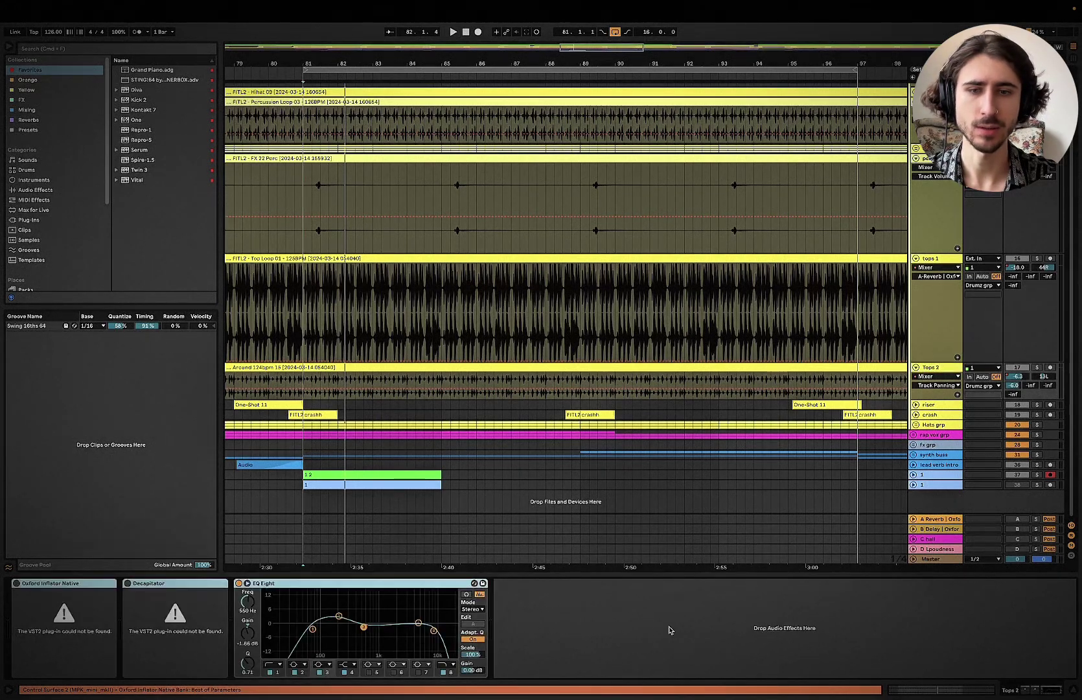
key("Delete")
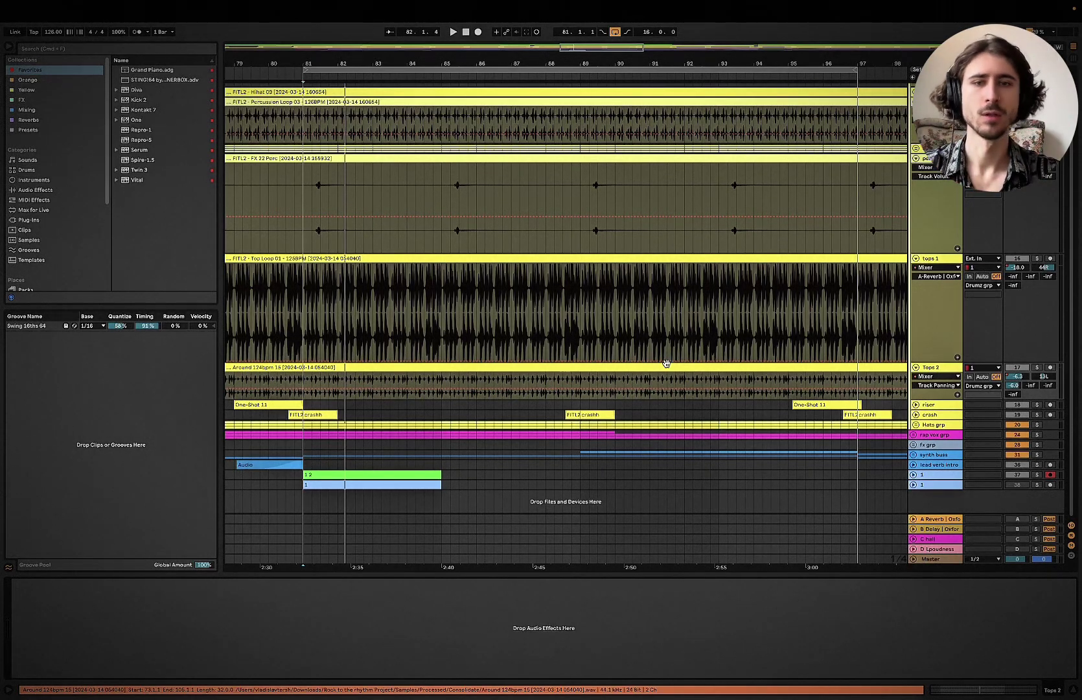
Step: Show the Track Volume automation on tops 1 and examine its level changes along the arrangement
right_click(1019, 268)
left_click(703, 340)
scroll(704, 340, "down", 10)
scroll(703, 339, "right", 3)
scroll(703, 340, "up", 5)
scroll(703, 339, "left", 5)
scroll(664, 302, "up", 10)
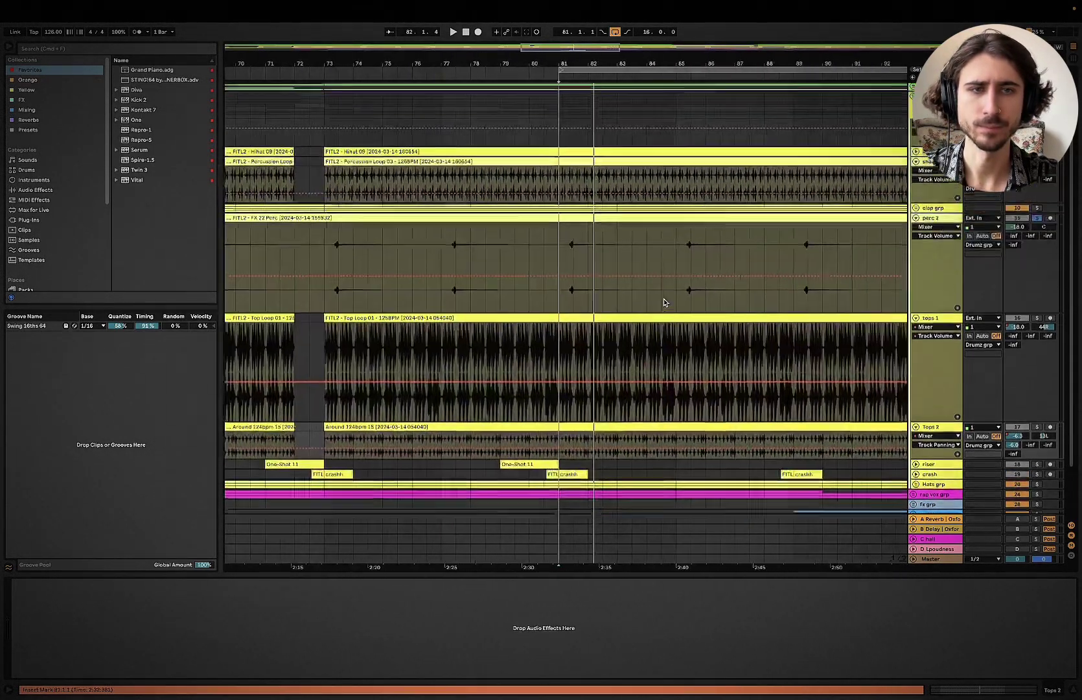
scroll(664, 302, "down", 3)
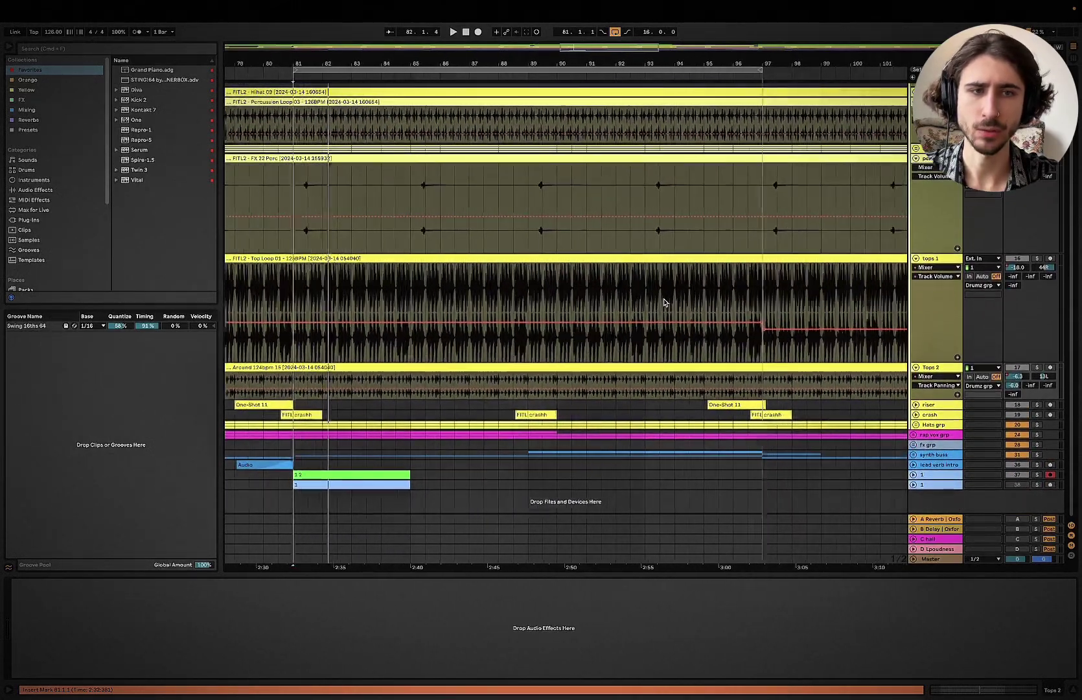
Step: Set the tops 1 volume to -21.6 dB and add a Utility from the Mixing collection to Tops 2
left_click(20, 111)
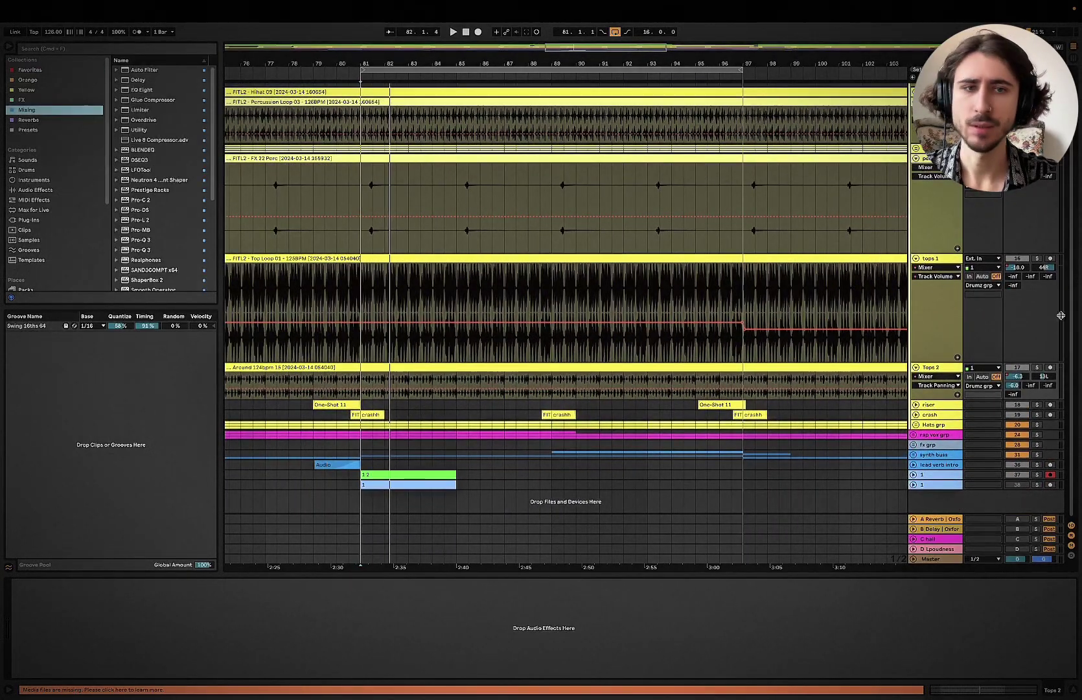
mouse_move(1026, 271)
left_mouse_down()
mouse_move(1026, 289)
mouse_move(1026, 272)
left_mouse_up()
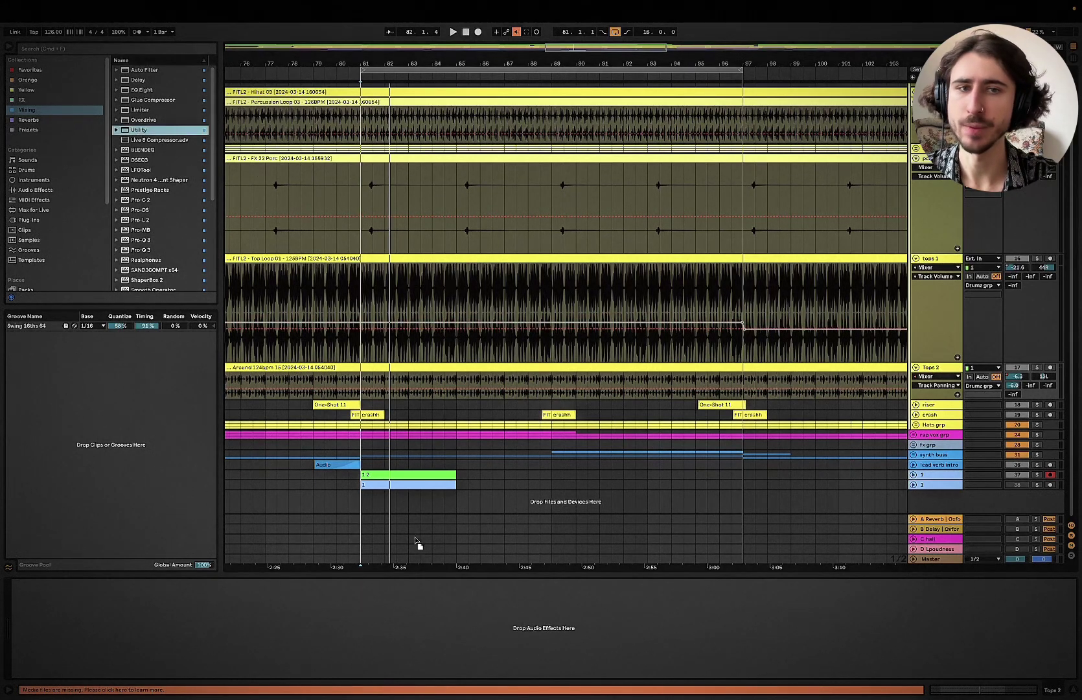
left_click_drag(241, 590, 198, 587)
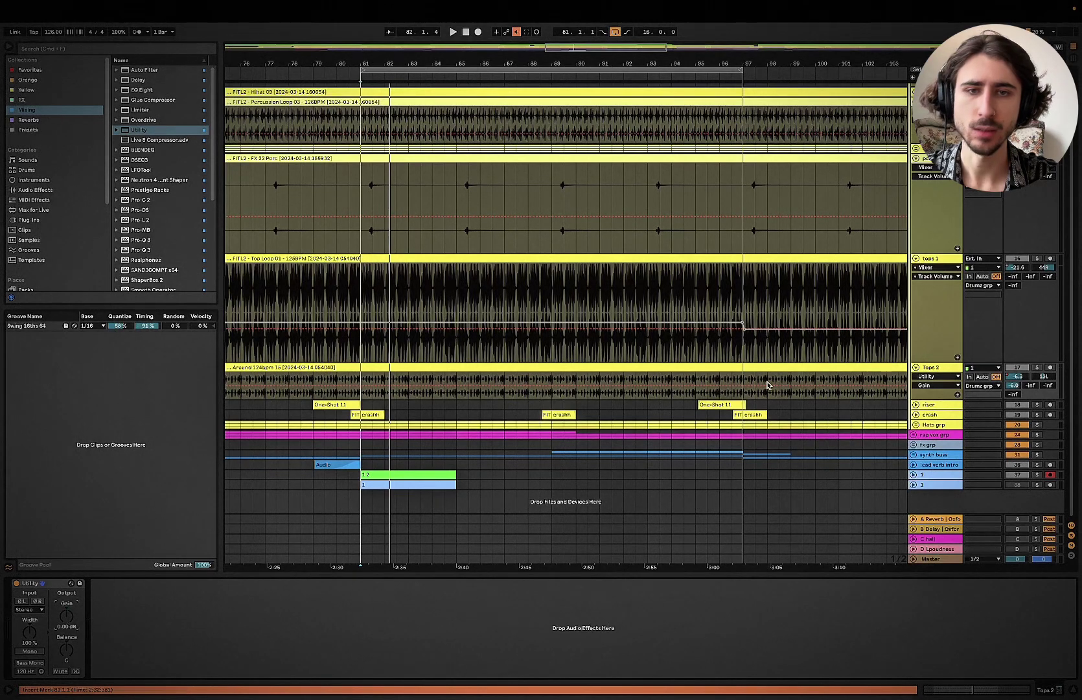
Step: Delete the volume automation on tops 1, and solo the track for playback from bar 81
right_click(1016, 272)
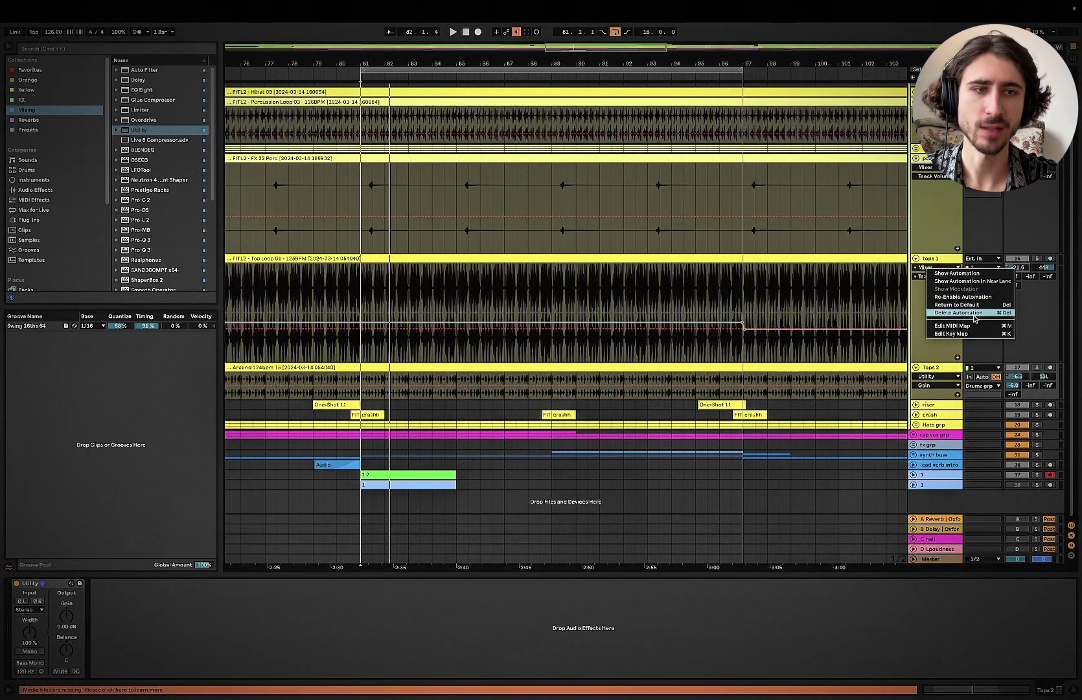
left_click(974, 313)
left_click(1033, 258)
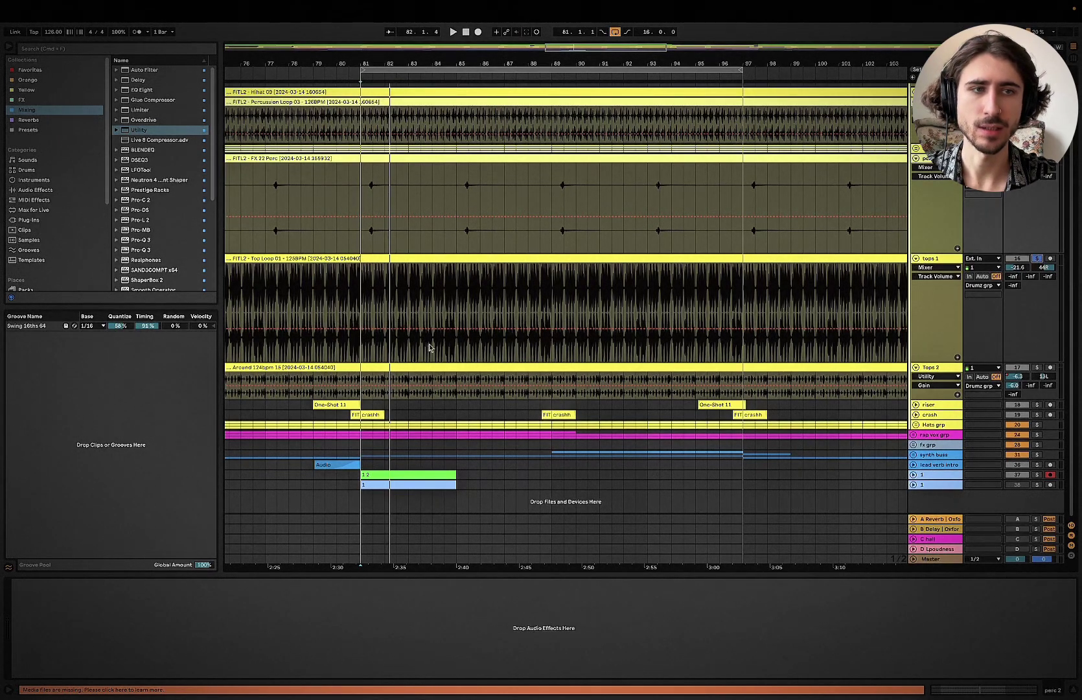
left_click(362, 302)
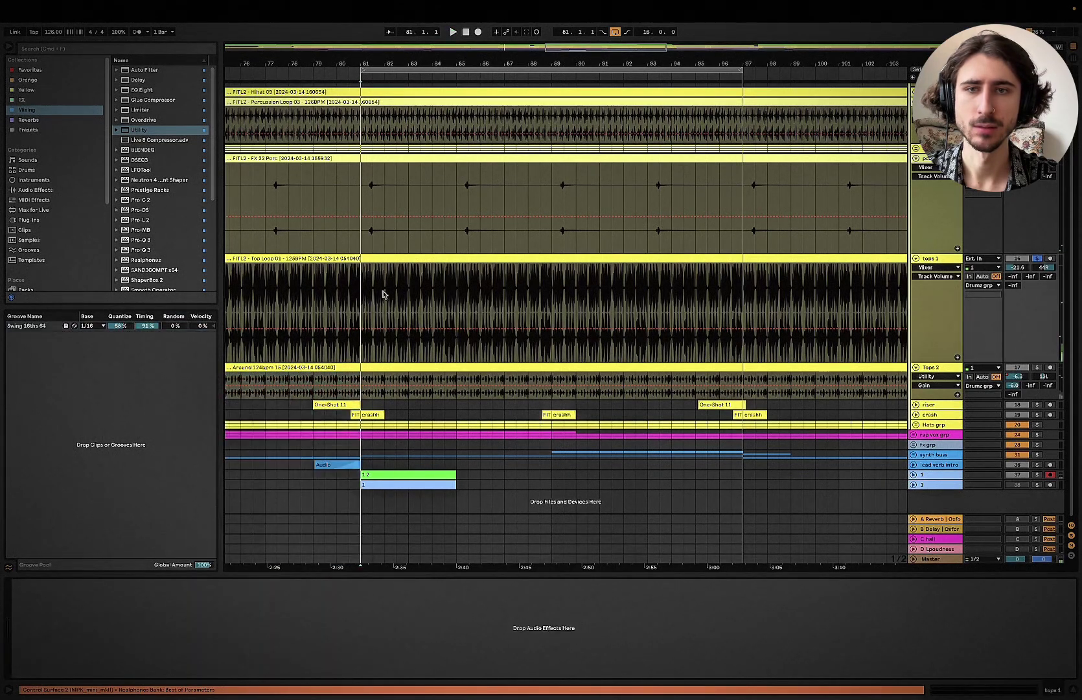
Step: Set the tops 1 volume to -30.0 dB and centre its panning while playing the track from bar 81
key("space")
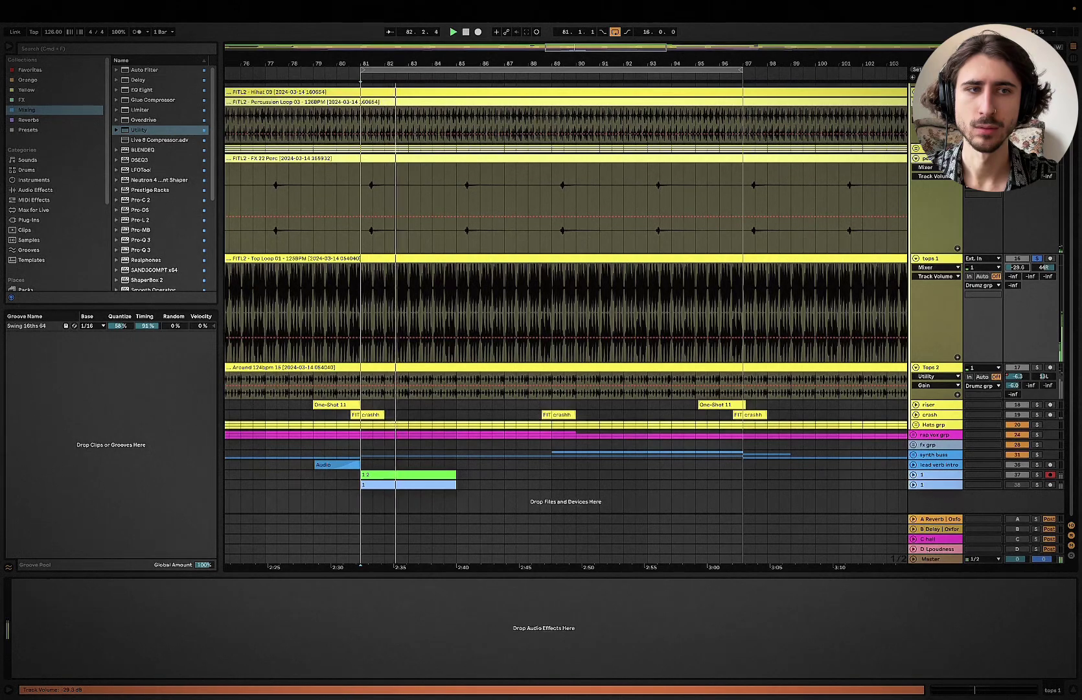
double_click(1051, 269)
key("space")
key("space")
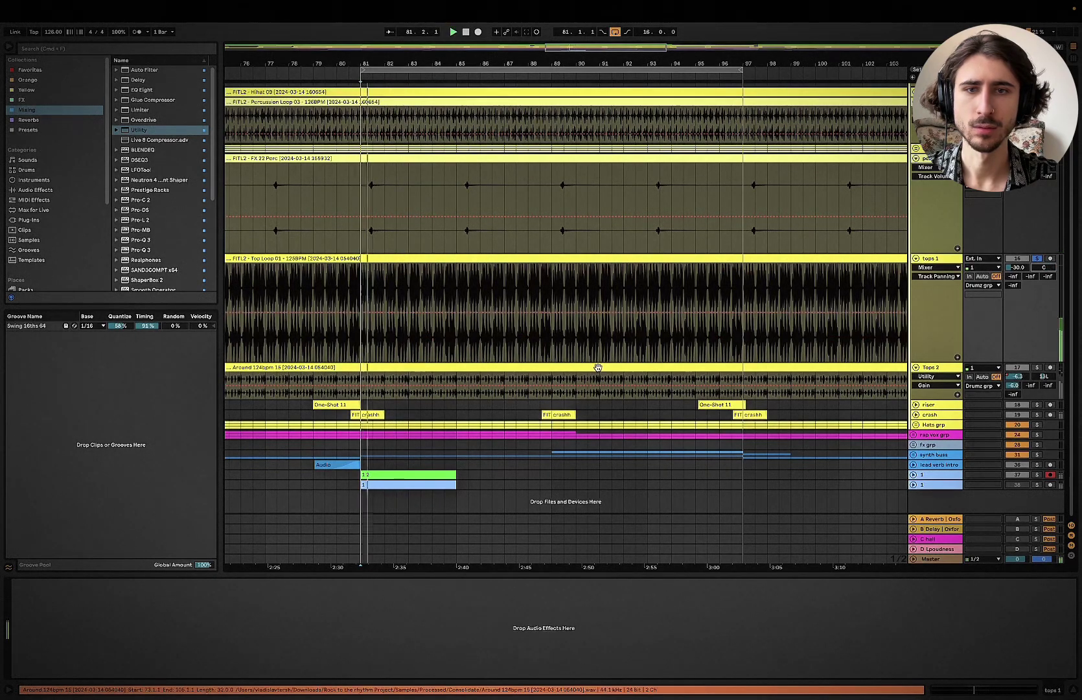
Step: Fold the perc 2 track in the arrangement
scroll(538, 322, "up", 2)
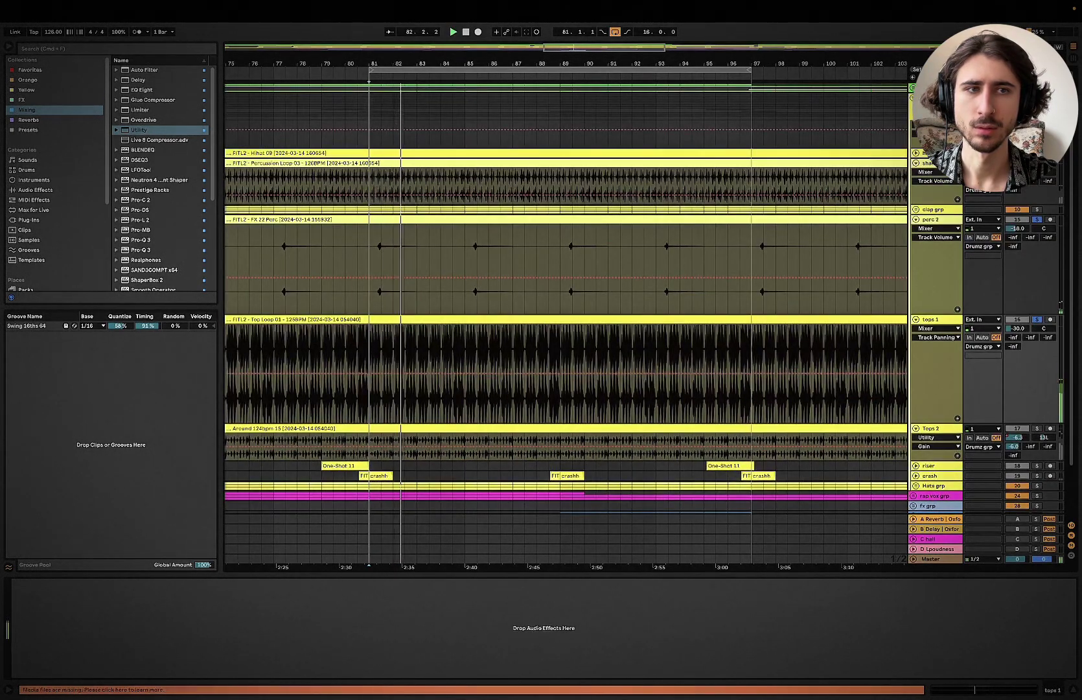
scroll(490, 357, "up", 5)
scroll(490, 356, "down", 5)
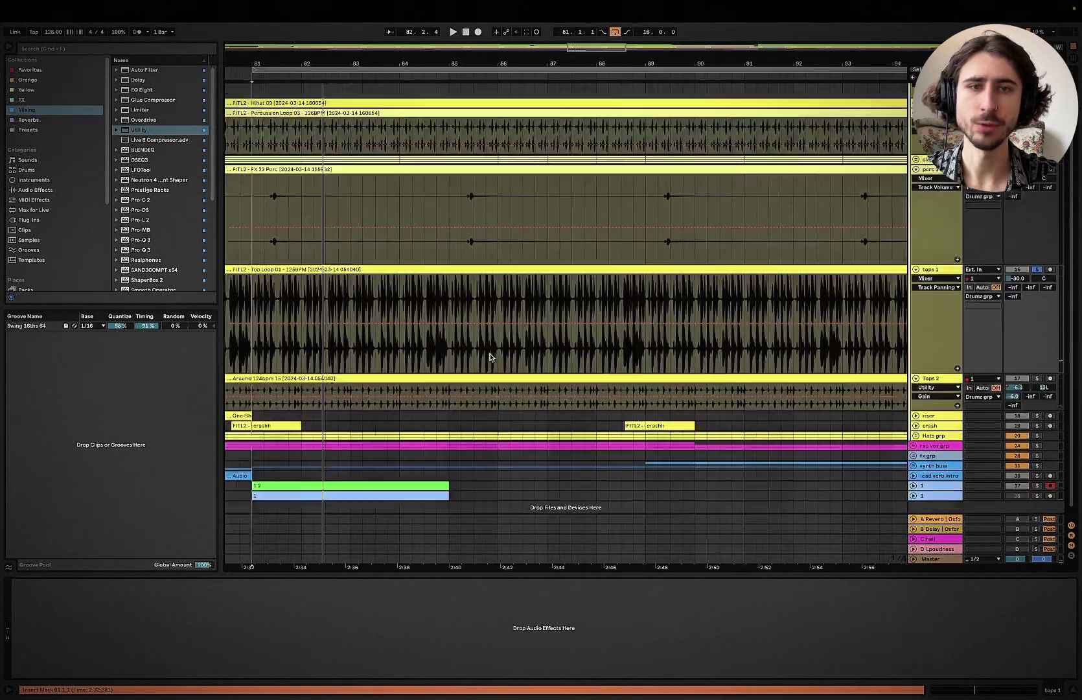
scroll(491, 357, "up", 1)
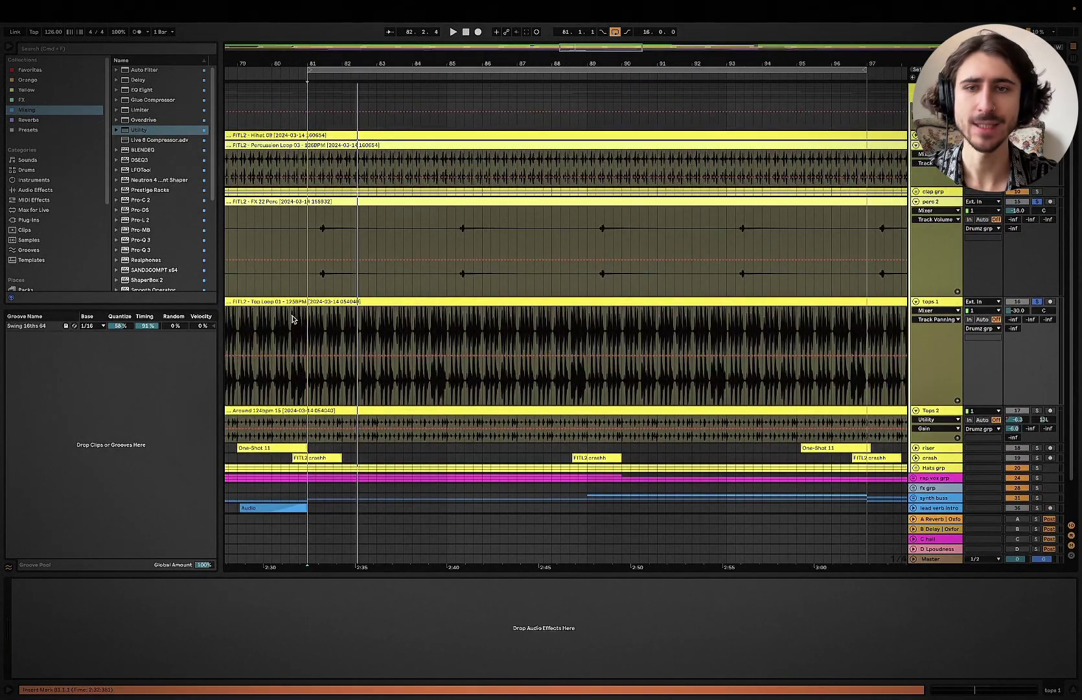
left_click(916, 202)
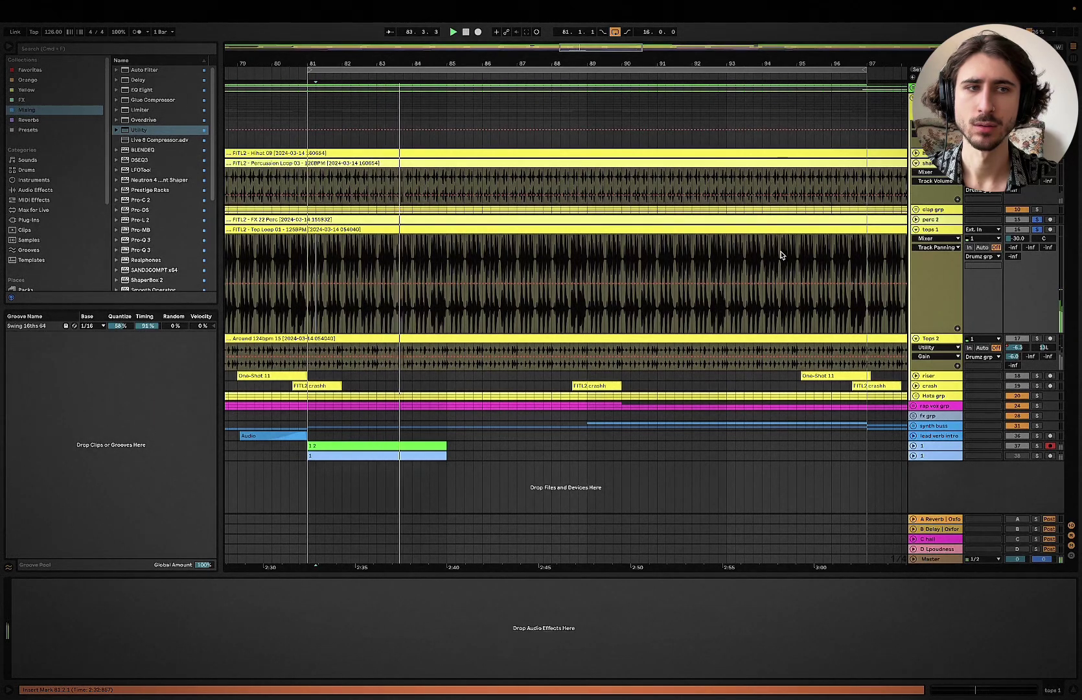
Step: Set the warp mode of the Top Loop 01 clip on tops 1 to Re-Pitch and replay it from bar 81
left_click(636, 227)
double_click(636, 227)
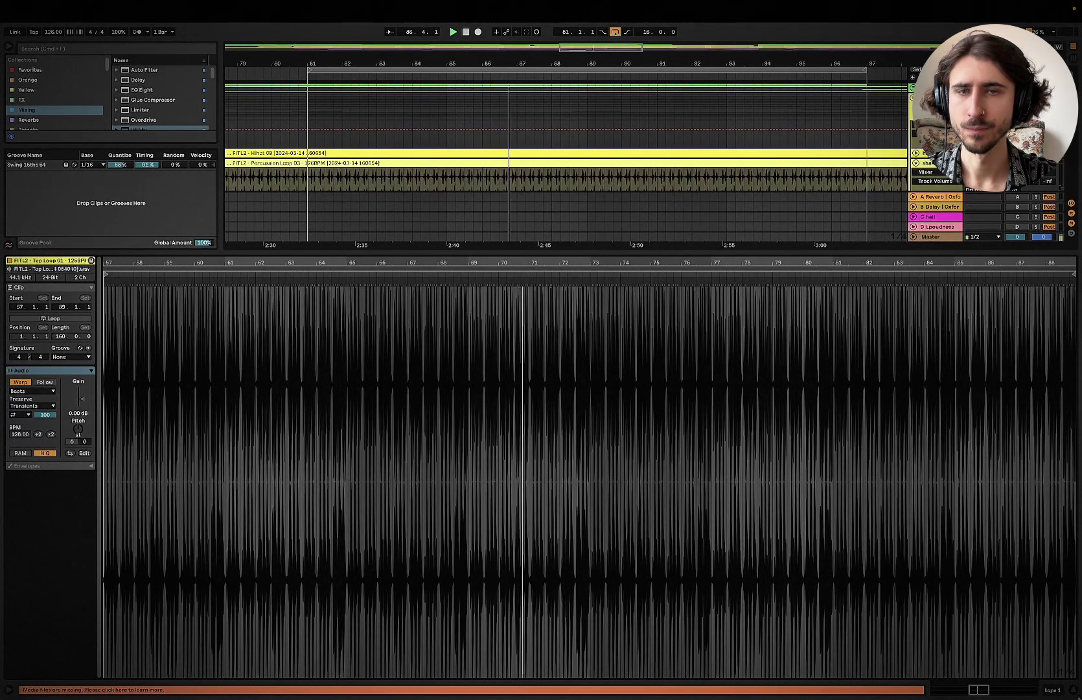
key("super+alt+l")
double_click(447, 230)
key("space")
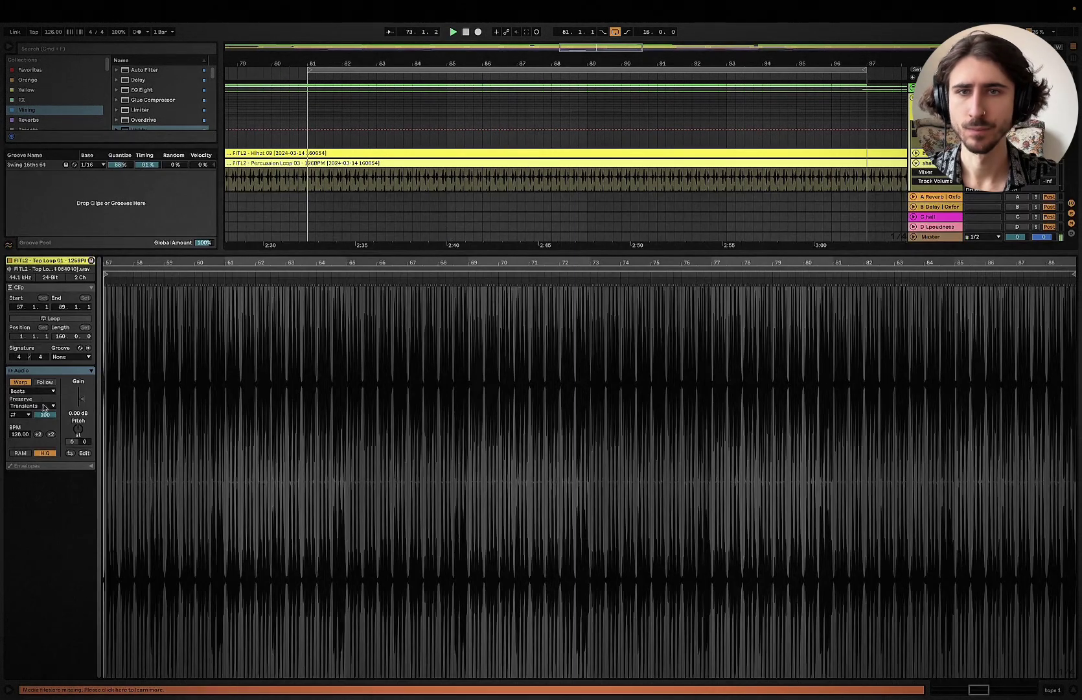
left_click(22, 392)
left_click(22, 426)
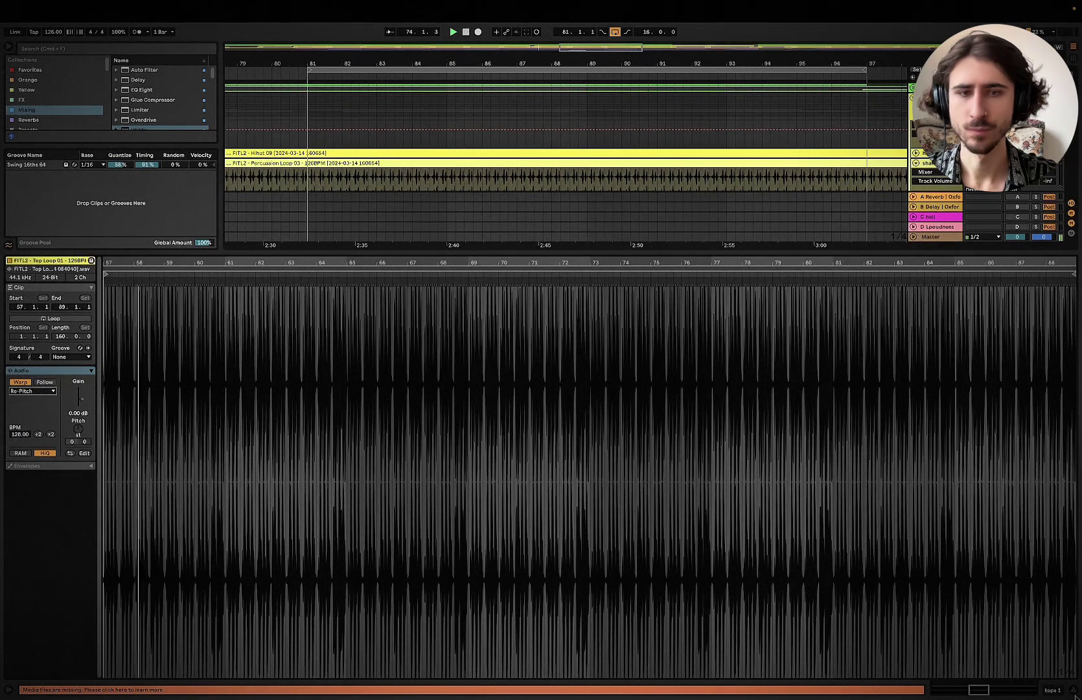
left_click(1073, 694)
left_click(304, 255)
scroll(305, 255, "up", 5)
scroll(305, 255, "down", 5)
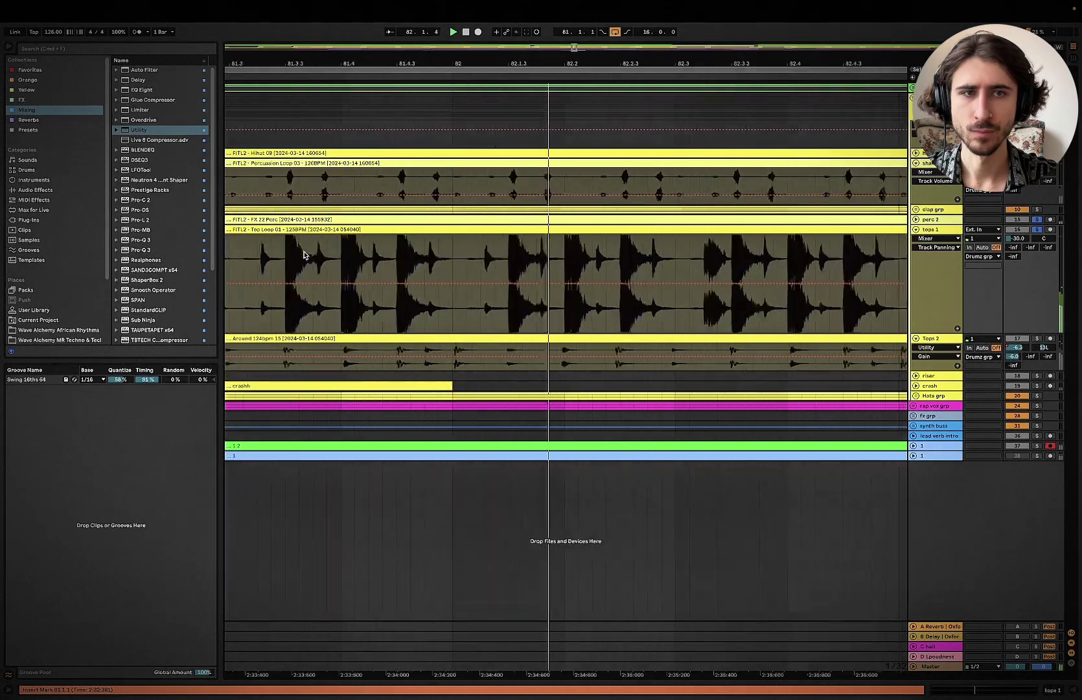
scroll(305, 255, "down", 5)
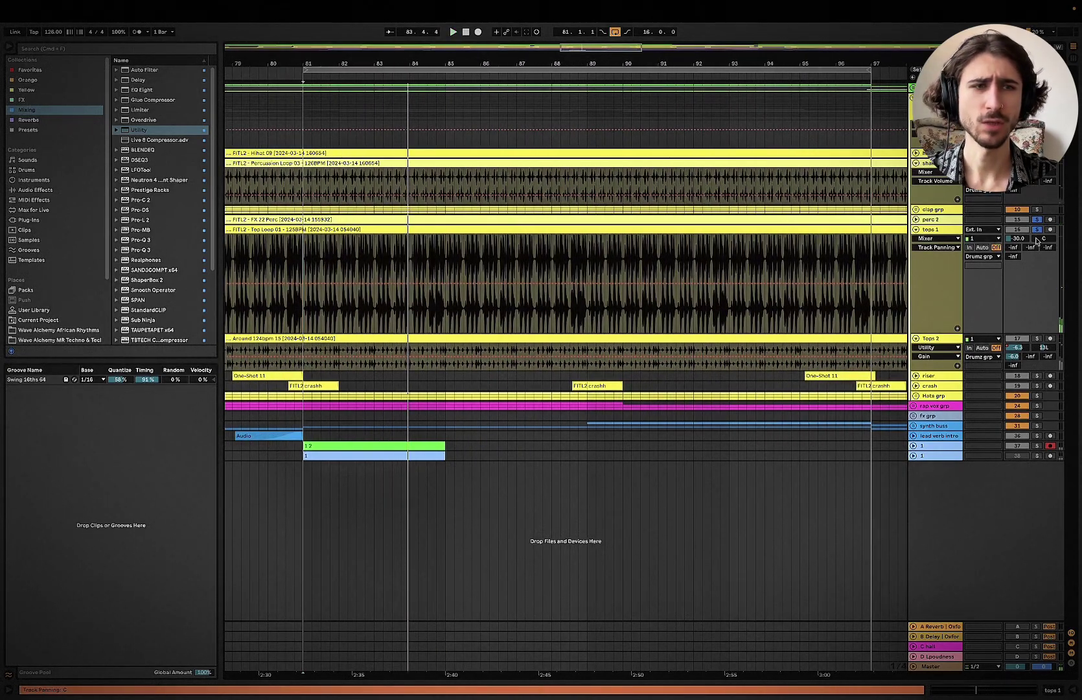
Step: Delete the volume automation on Tops 2, solo the track, and set its volume to -18.0 dB during playback
left_click(936, 338)
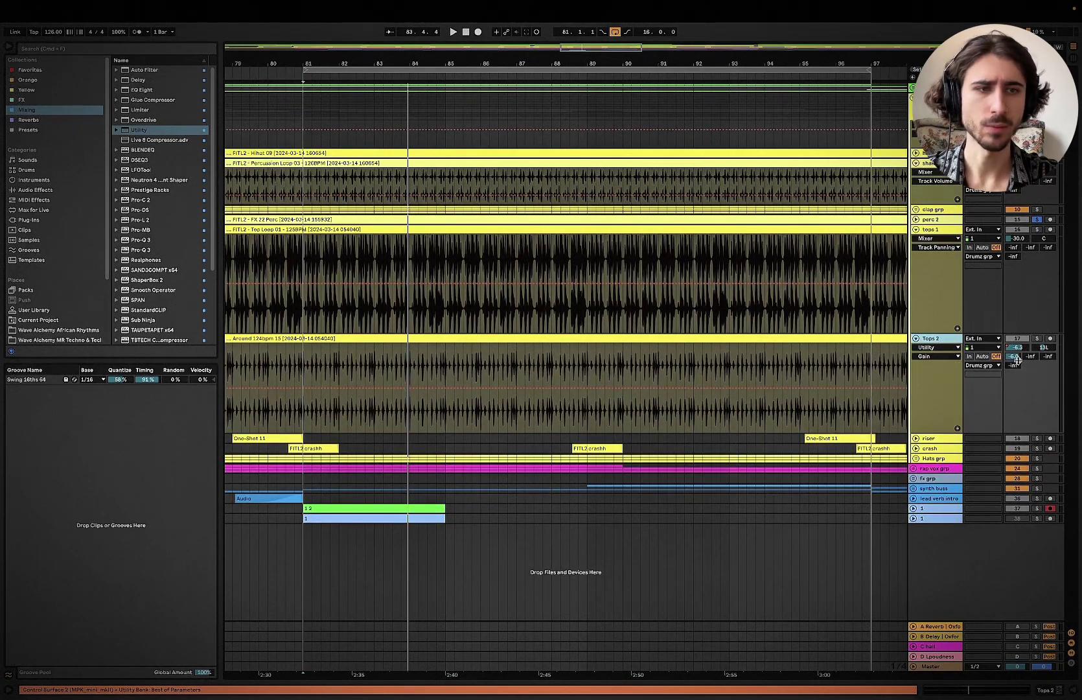
right_click(1015, 351)
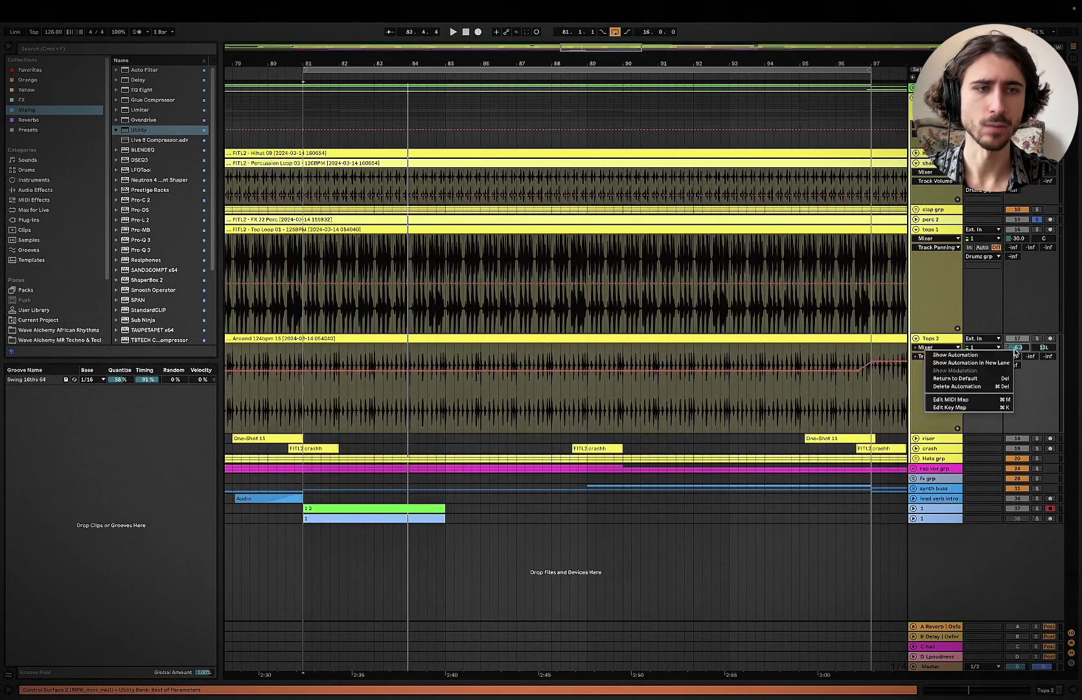
left_click(984, 387)
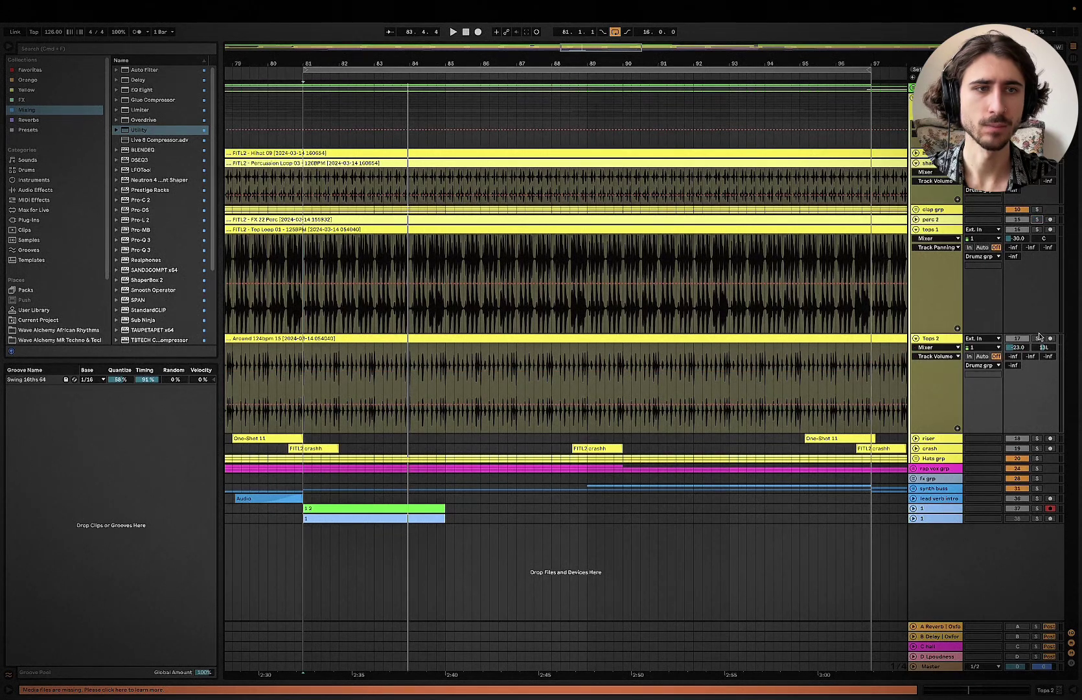
left_click(1036, 333)
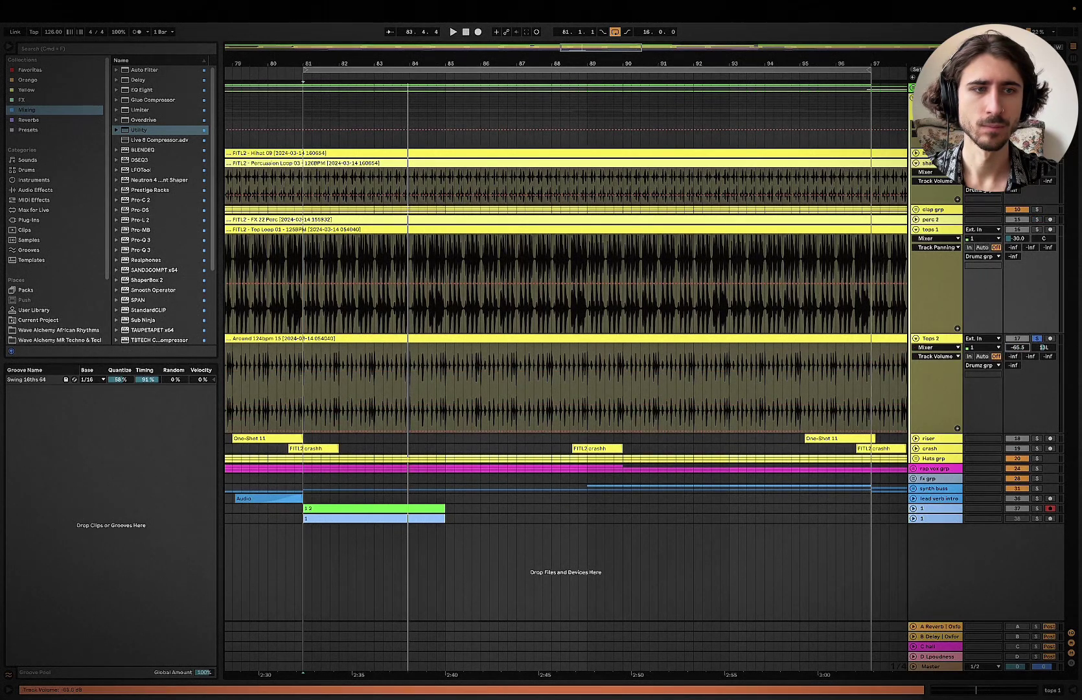
key("space")
left_click_drag(1018, 348, 1017, 319)
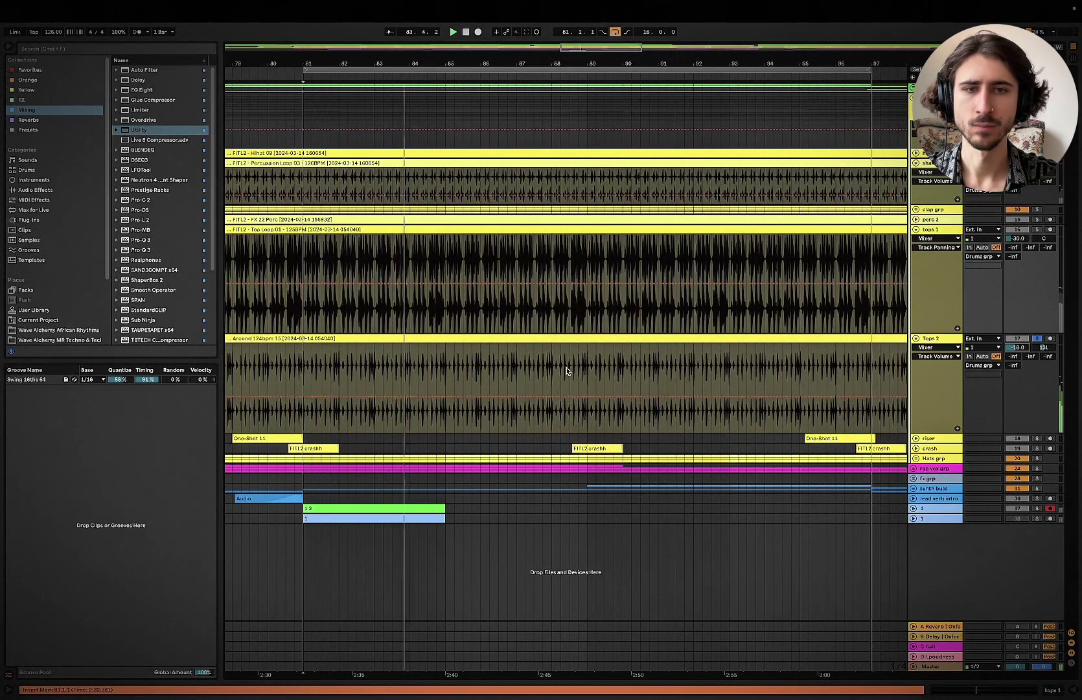
Step: Set the warp mode of the Around 124bpm 15 clip on Tops 2 to Re-Pitch and hide the clip details
double_click(526, 355)
left_click(32, 390)
left_click(33, 425)
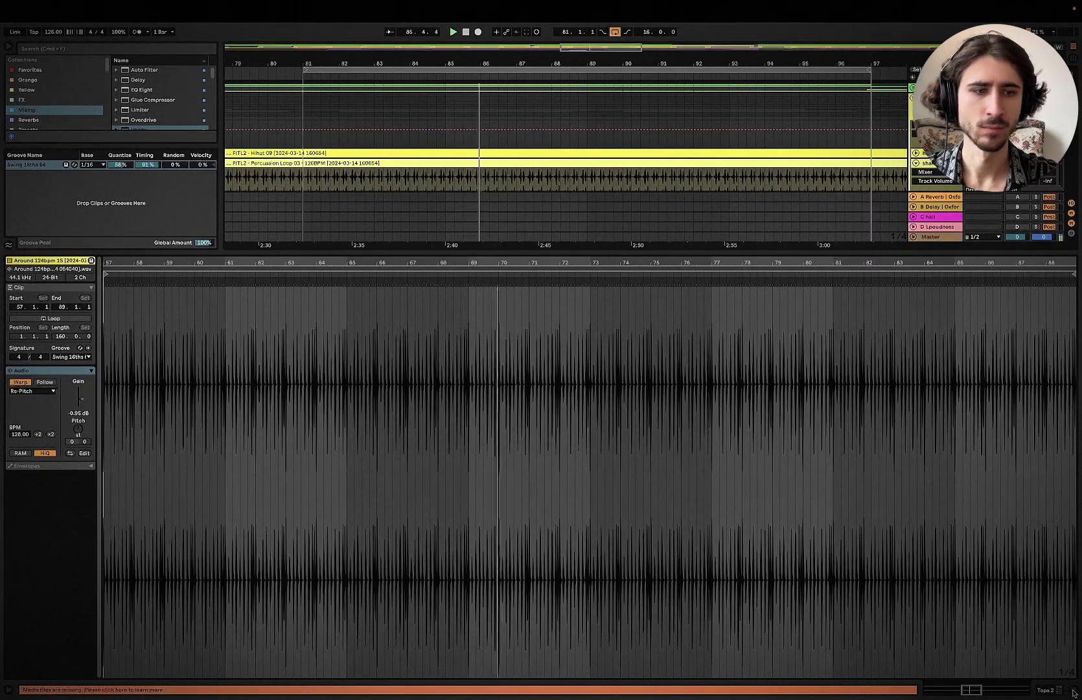
key("space")
key("alt+super+l")
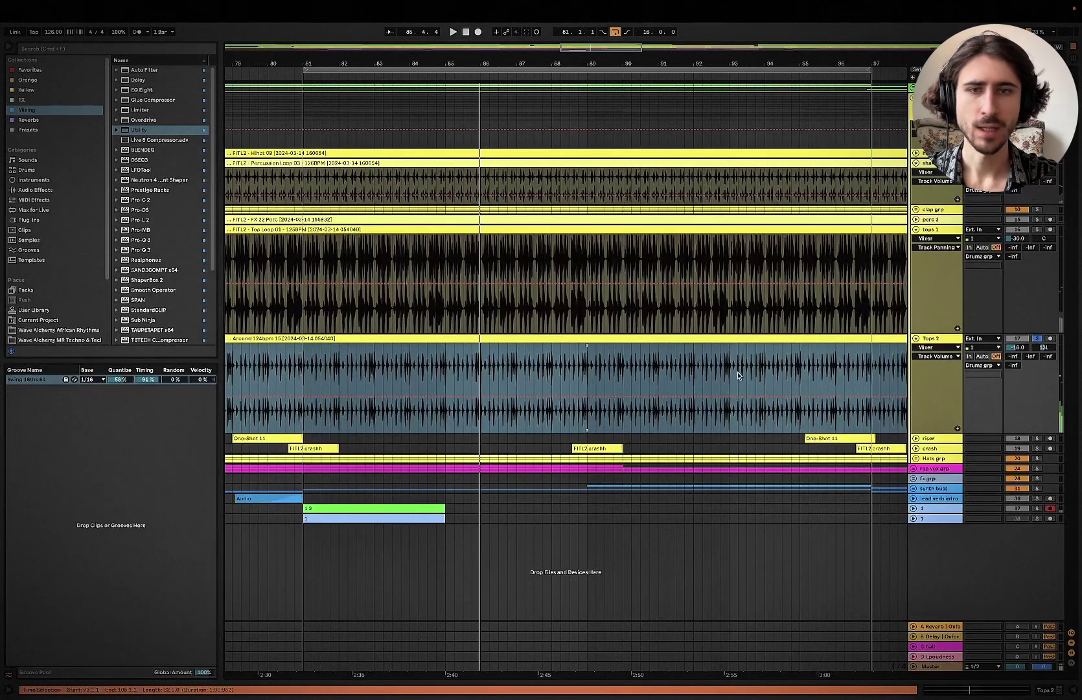
Step: Play tops 1 and Tops 2 soloed together from bar 81, leaving only tops 1 soloed at the end
left_click(1042, 234)
left_click(307, 311)
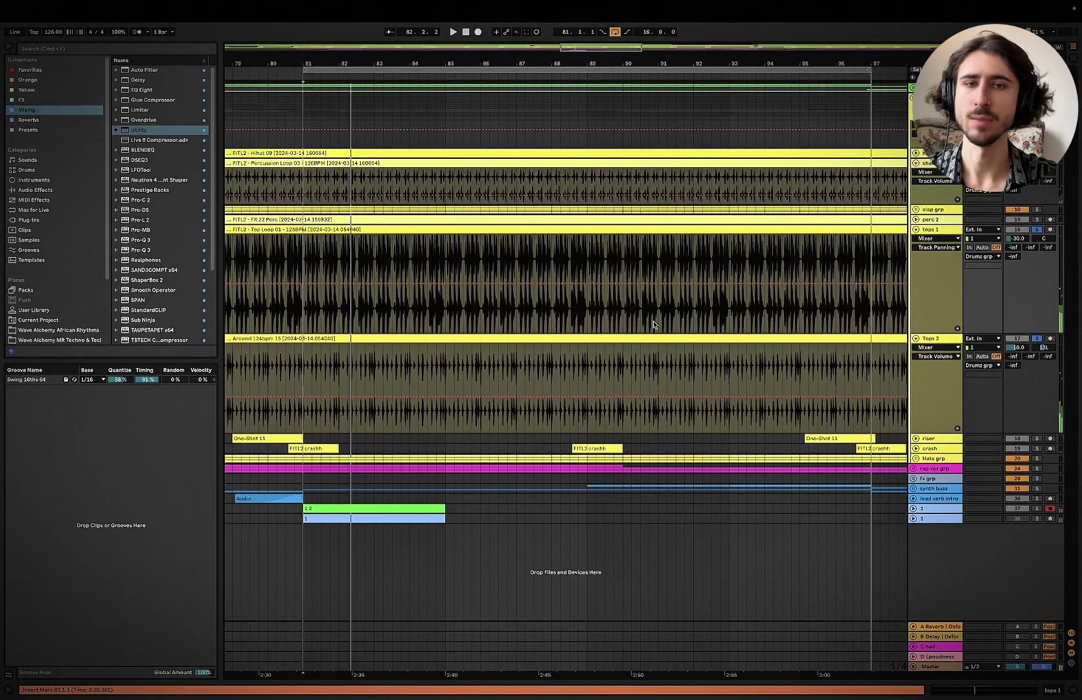
key("space")
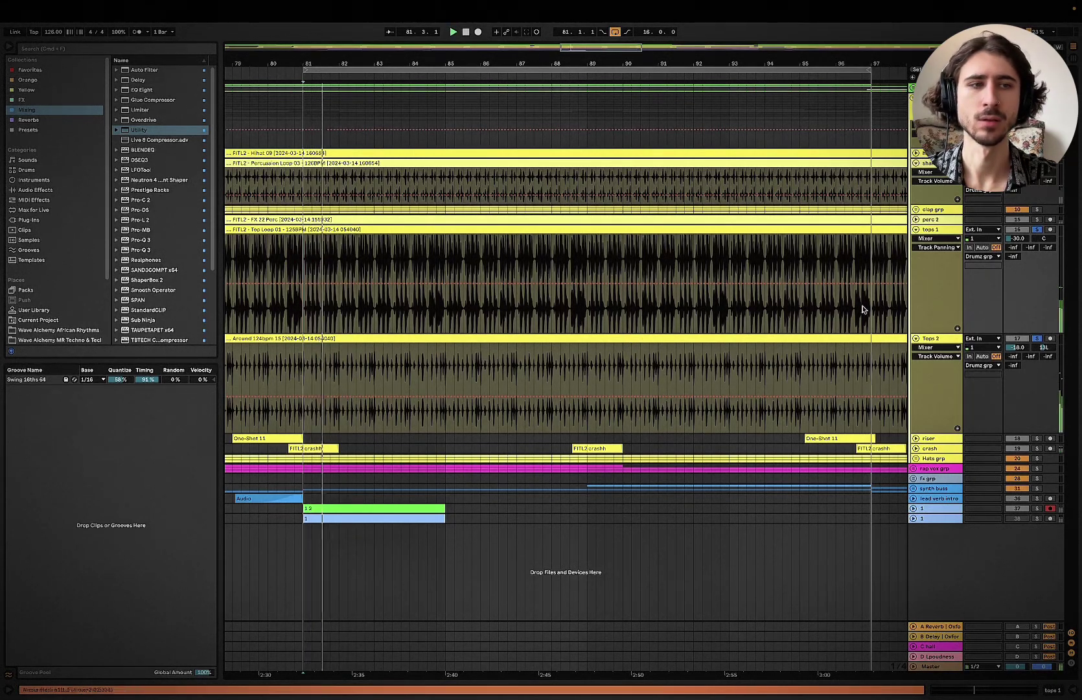
left_click(1039, 339)
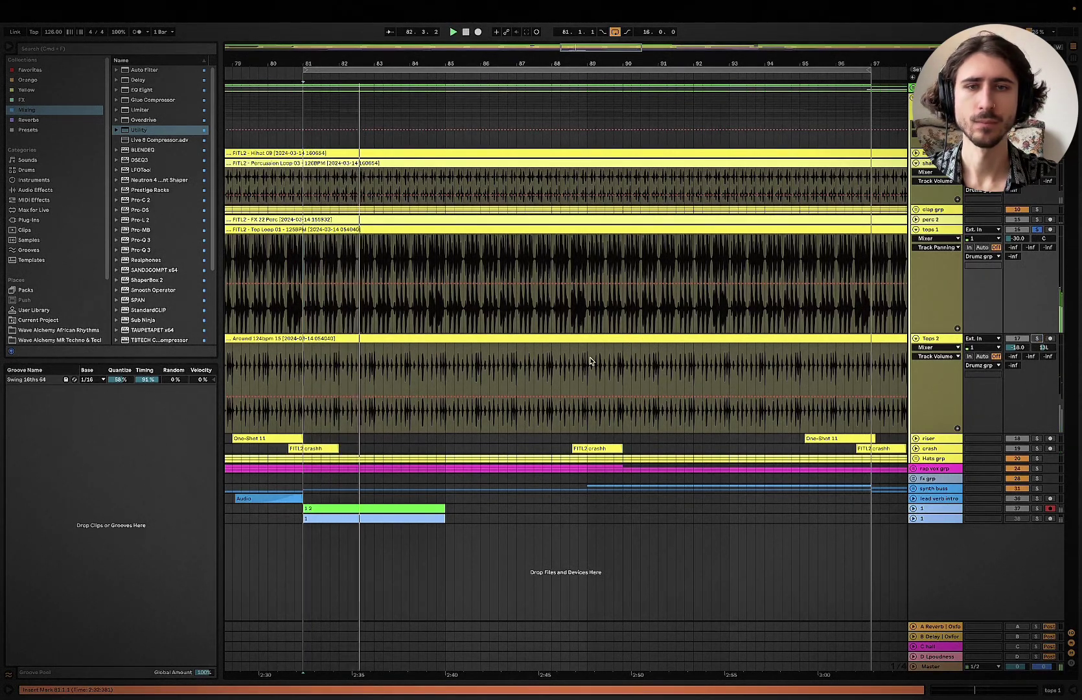
Step: Show the tops 1 device chain and listen to the soloed track from bar 81
left_click(515, 229)
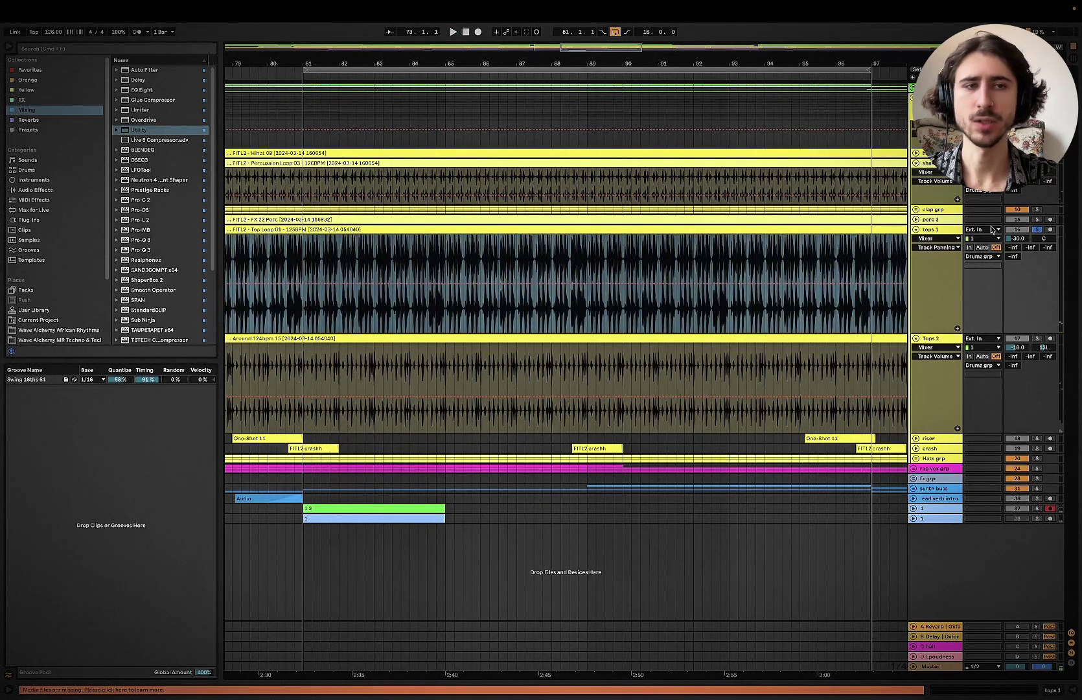
double_click(944, 233)
key("space")
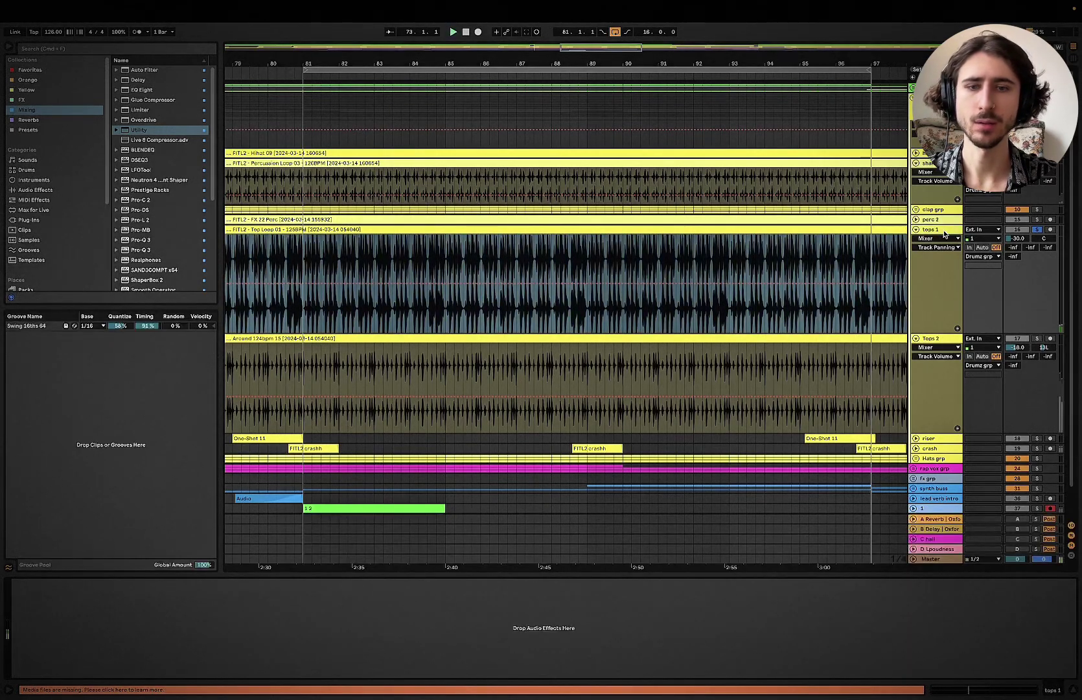
left_click(310, 245)
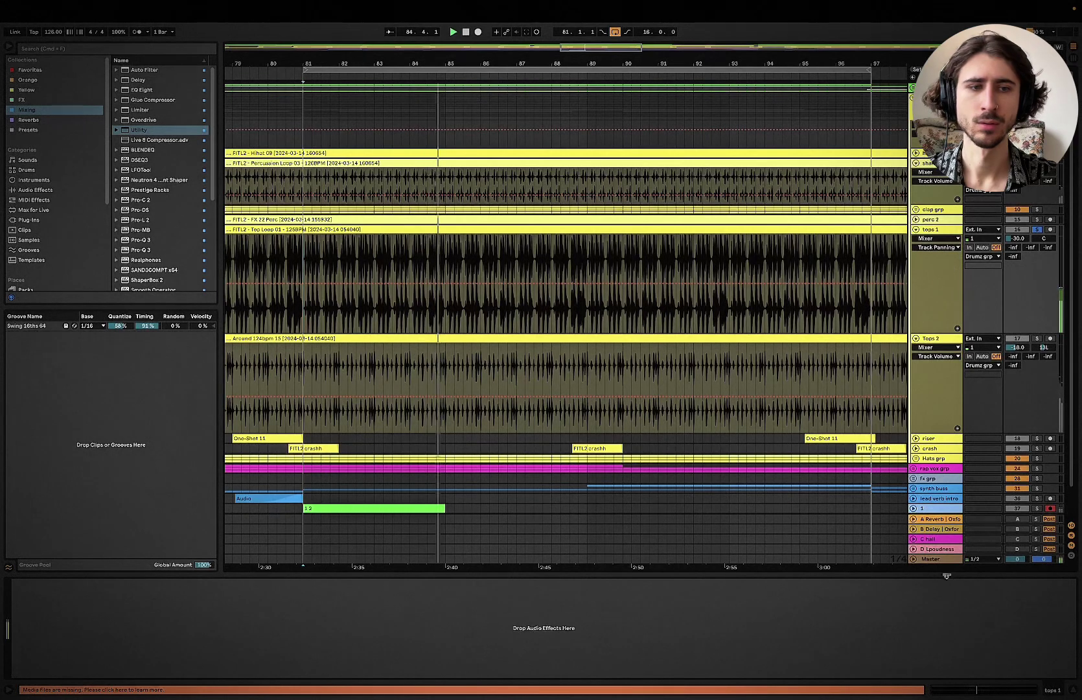
Step: Set Realphones on the Master track to the Music Studio I environment with Far monitors, and close its window
left_click(935, 560)
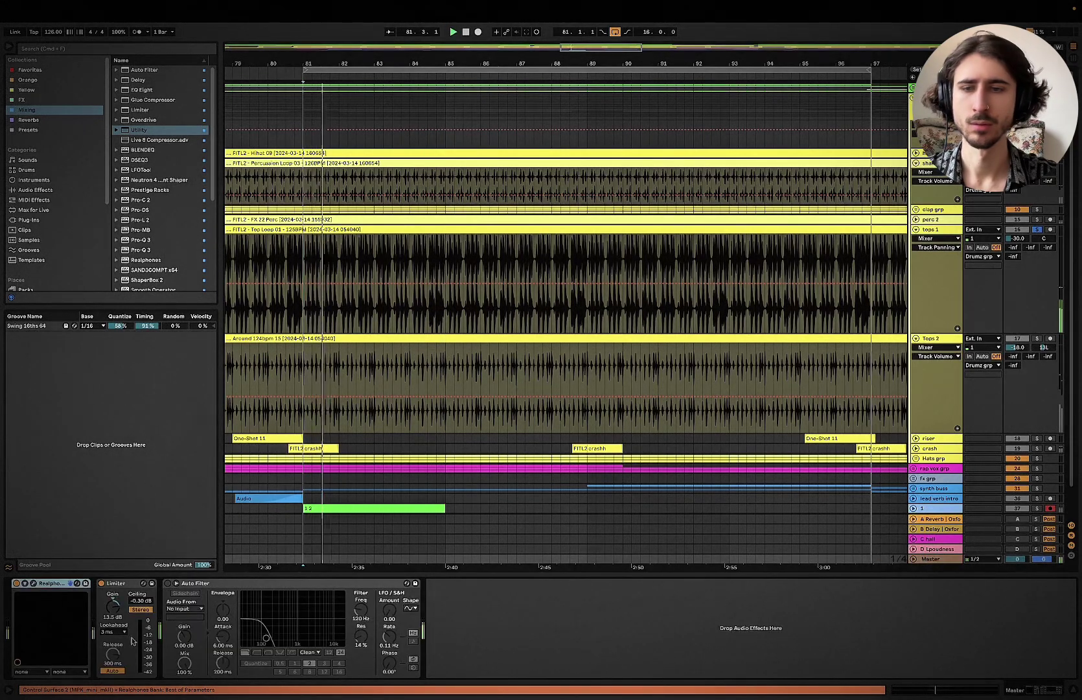
left_click(33, 584)
left_click(341, 356)
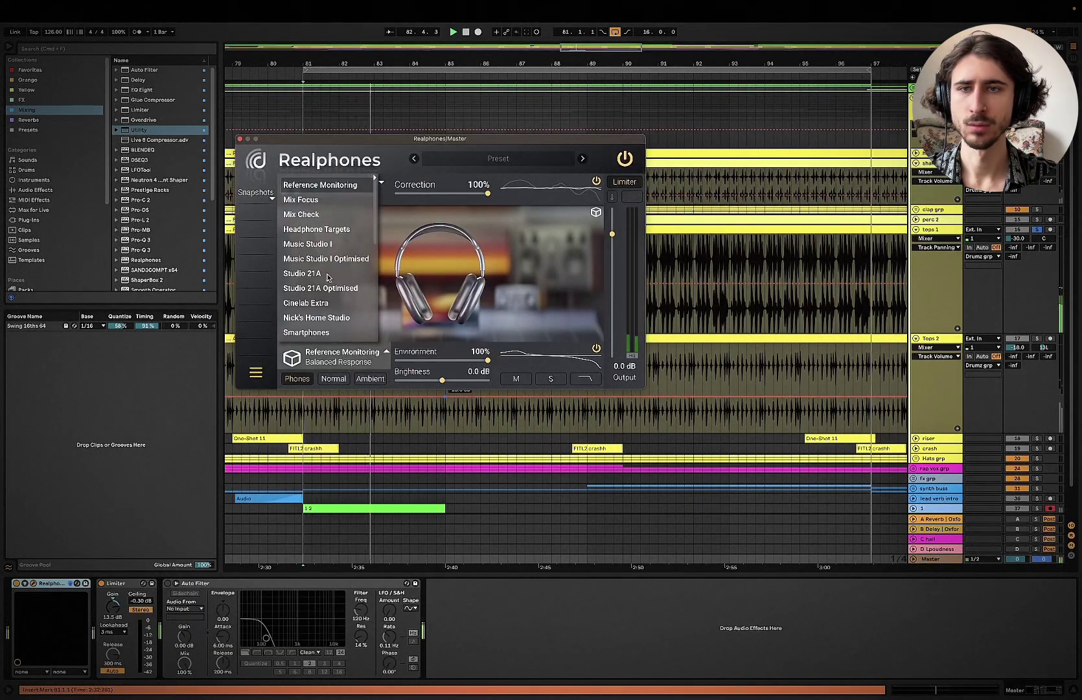
left_click(323, 246)
left_click(370, 380)
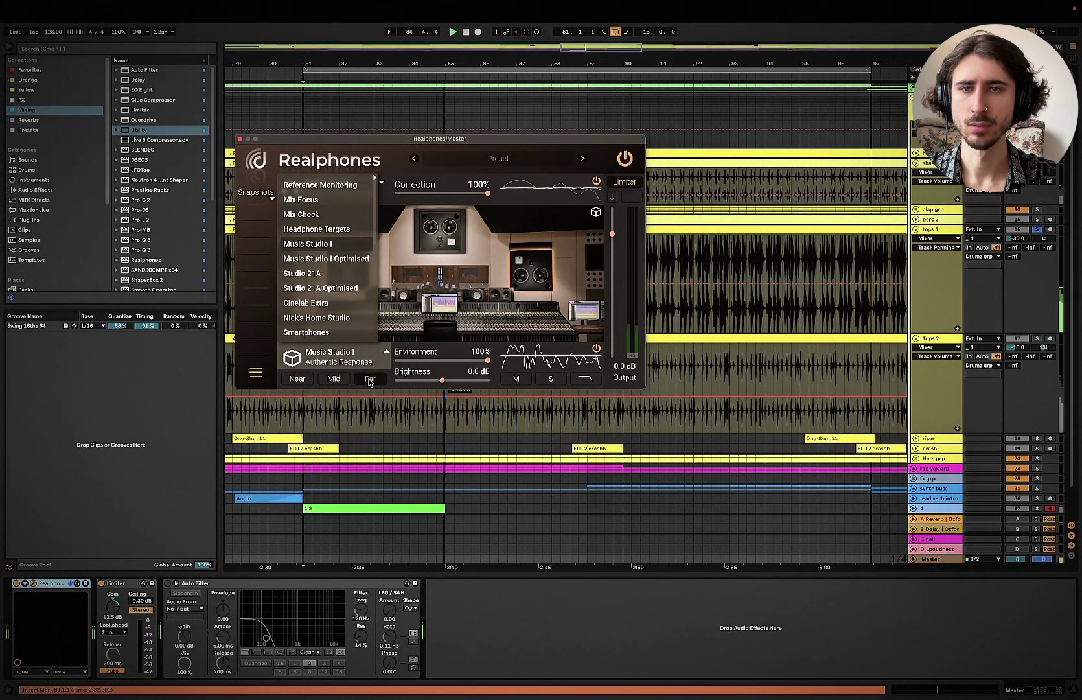
left_click(239, 139)
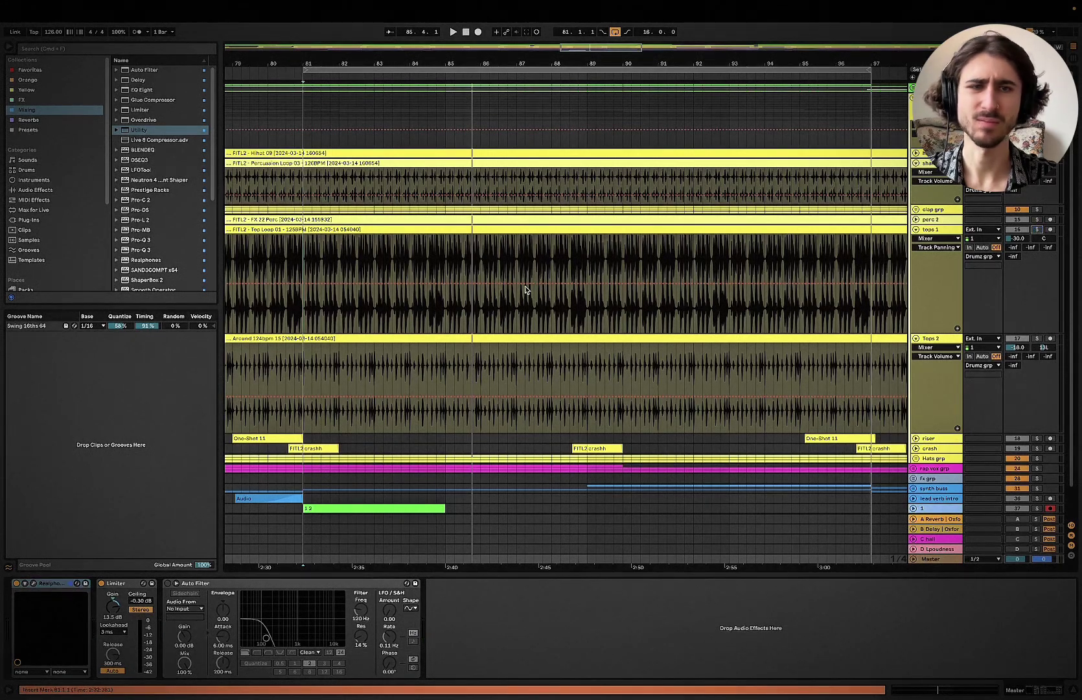
Step: Fold tops 1 and Tops 2, and unfold Hats grp along with its perc, Hi hat and Hihat 08 tracks
key("space")
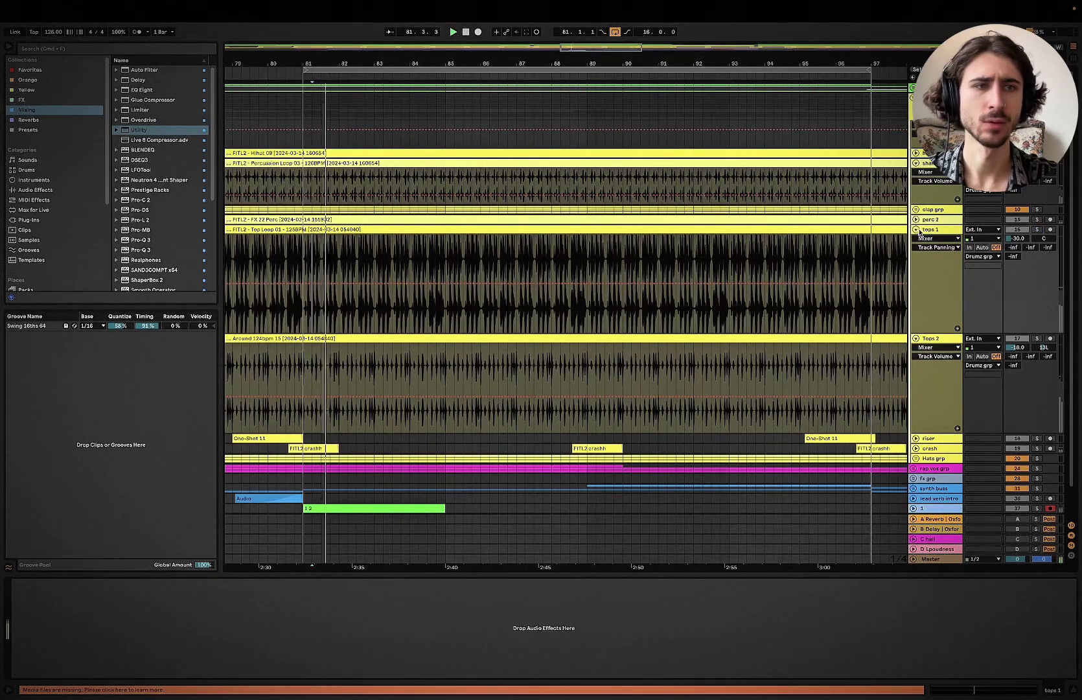
left_click(915, 229)
left_click(916, 240)
left_click(917, 270)
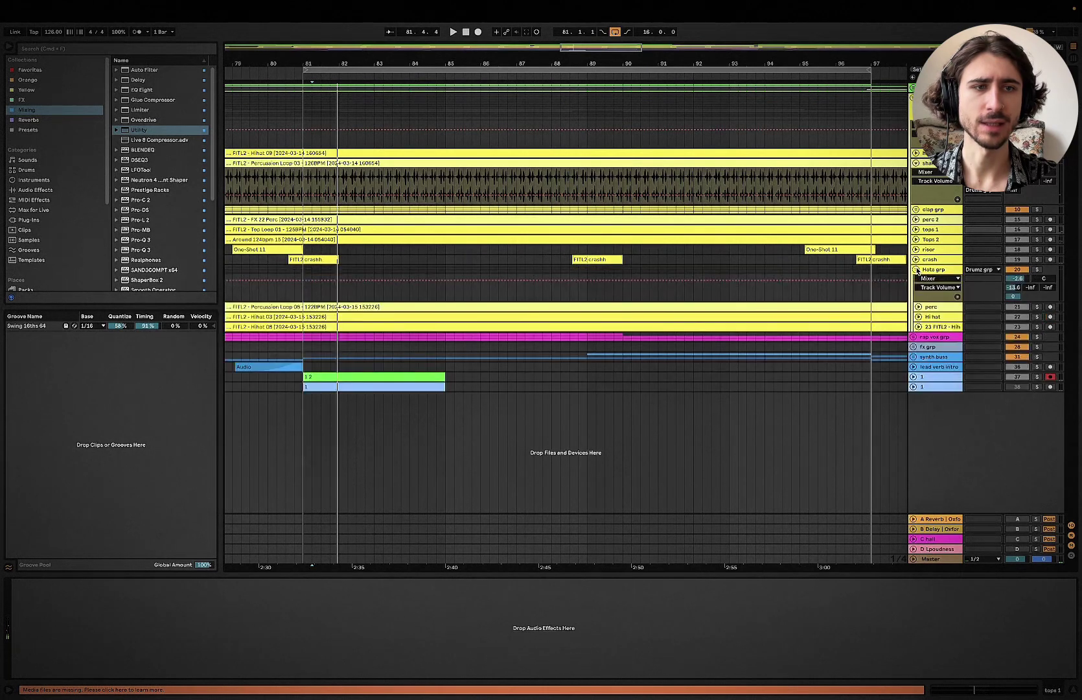
left_click(918, 307)
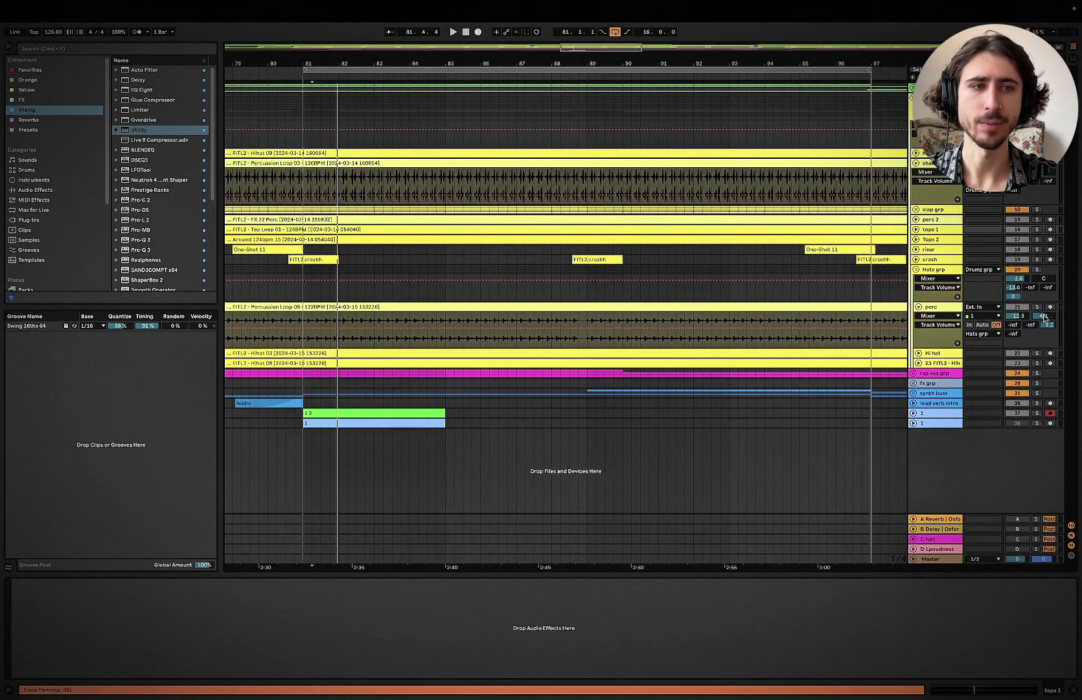
left_click(918, 353)
left_click(918, 381)
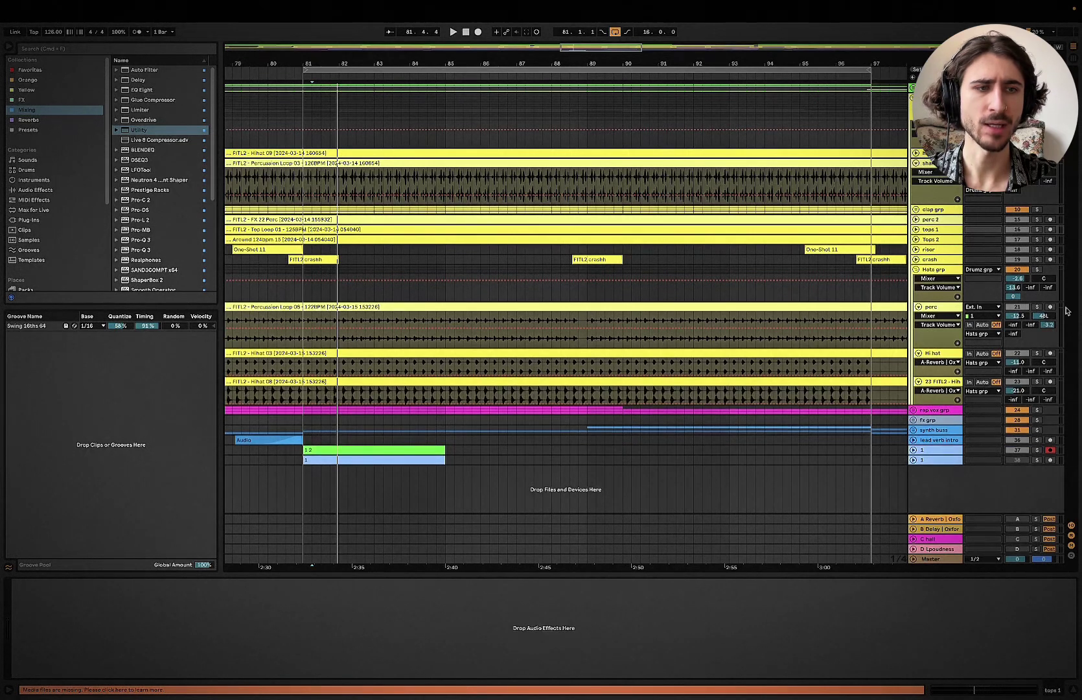
Step: Centre the panning and clear the C hall send on the soloed perc track, and set its clip's warp mode to Re-Pitch
left_click(1043, 317)
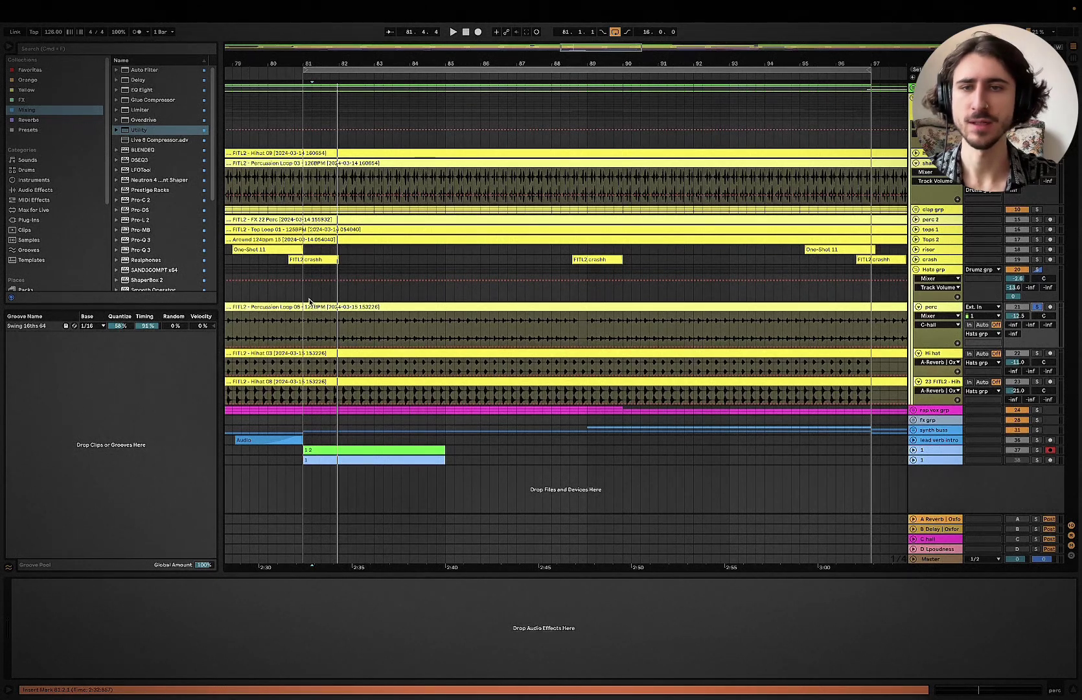
left_click(504, 308)
double_click(504, 307)
left_click(33, 391)
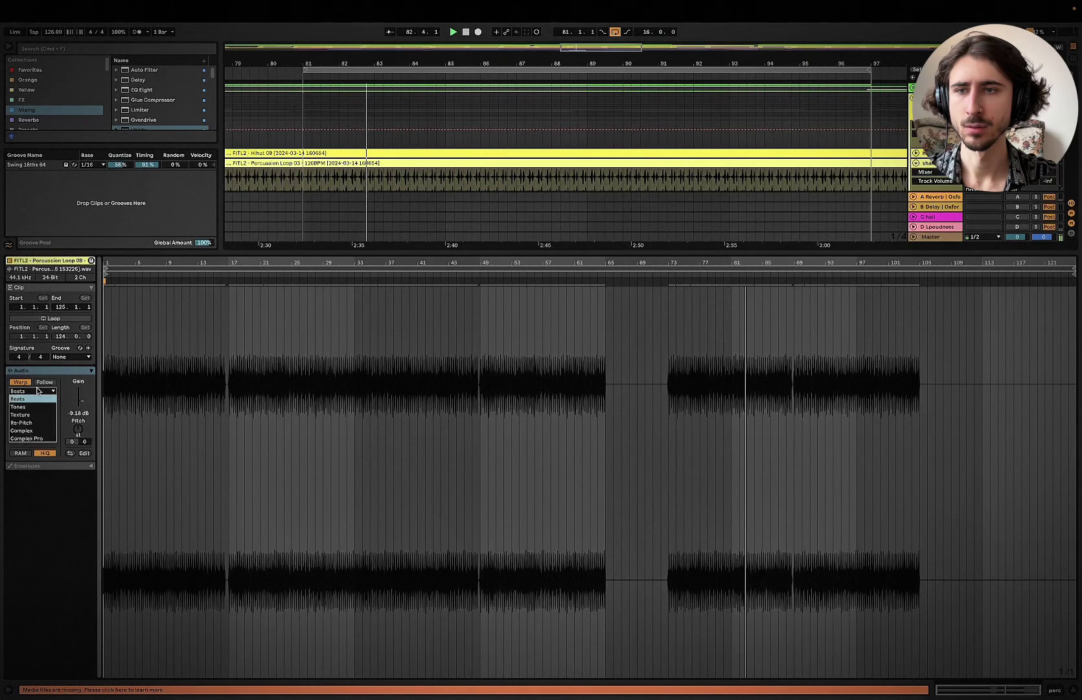
left_click(37, 425)
left_click(1055, 690)
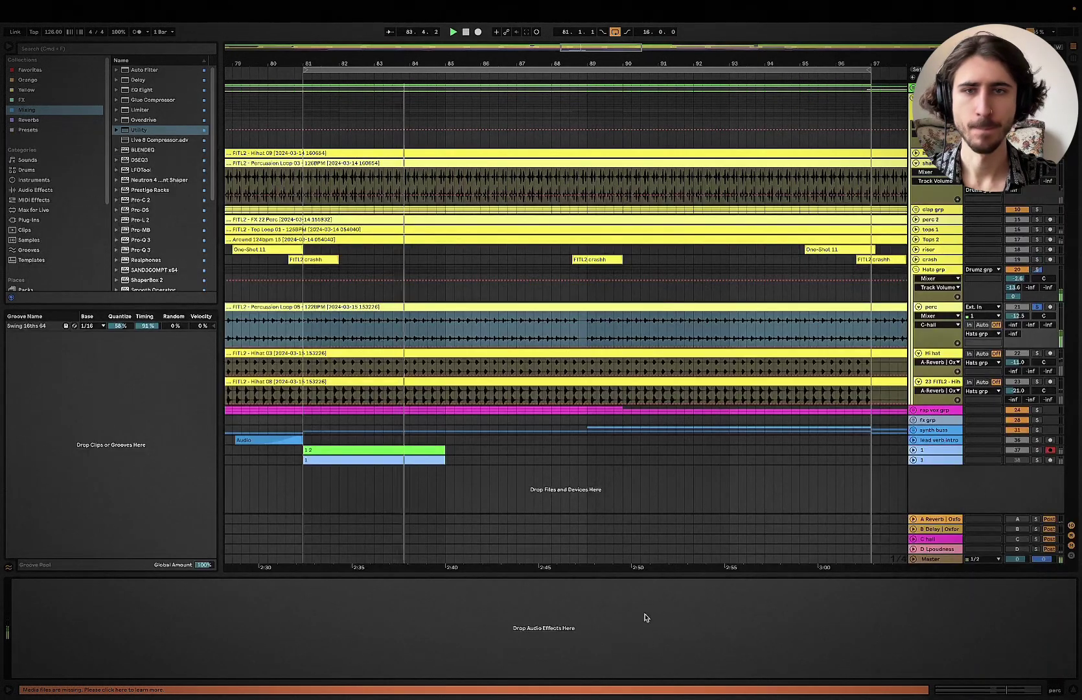
Step: Enlarge the perc track lane and examine its loop while playing it from bar 81
left_click(300, 333)
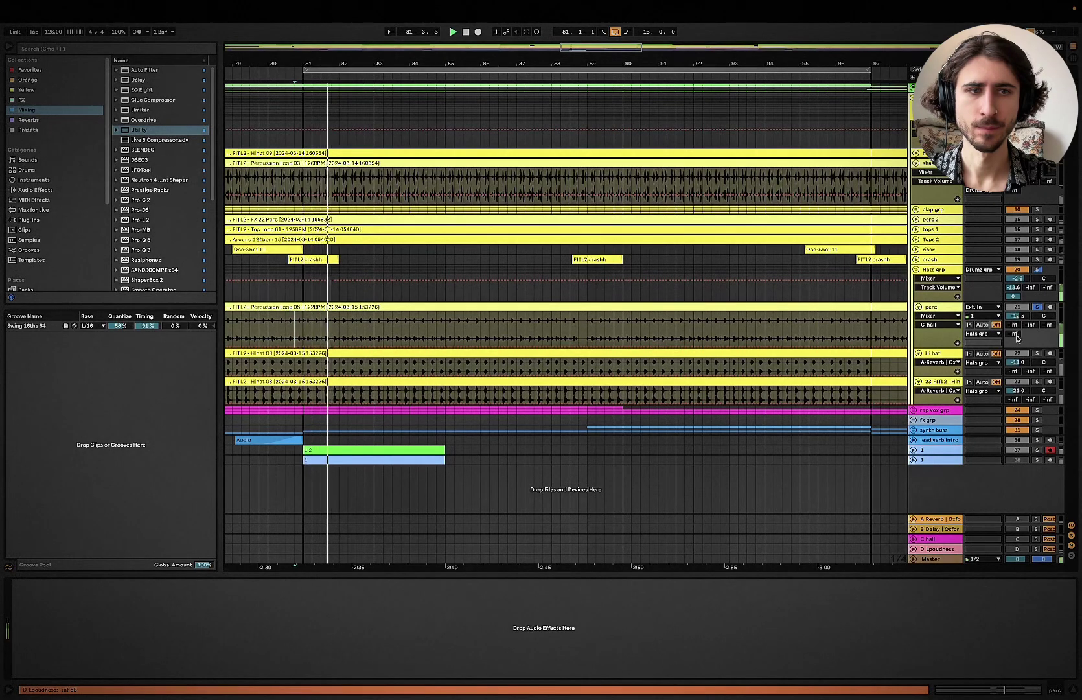
left_click(942, 309)
left_click_drag(942, 348, 942, 374)
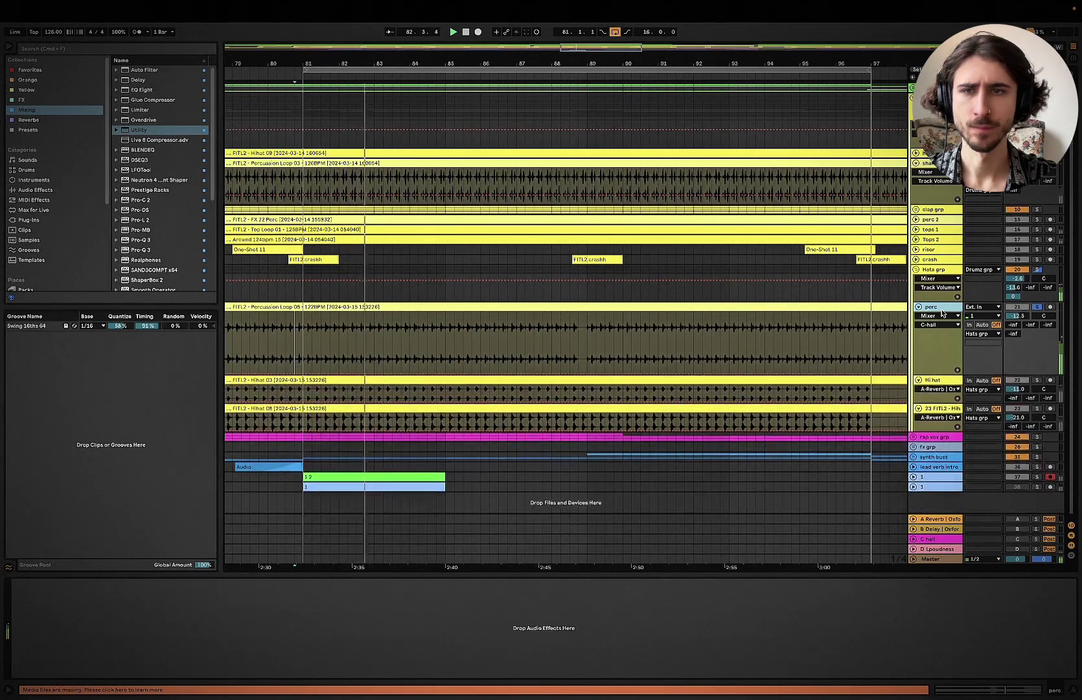
scroll(360, 339, "up", 8)
scroll(361, 338, "down", 6)
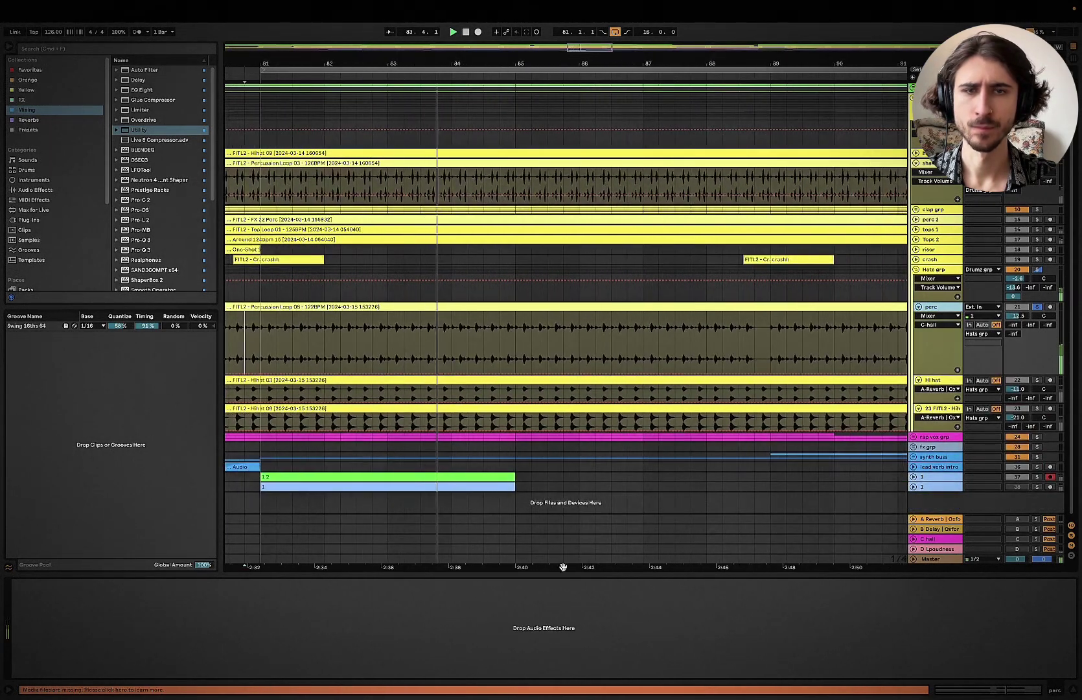
scroll(558, 480, "down", 4)
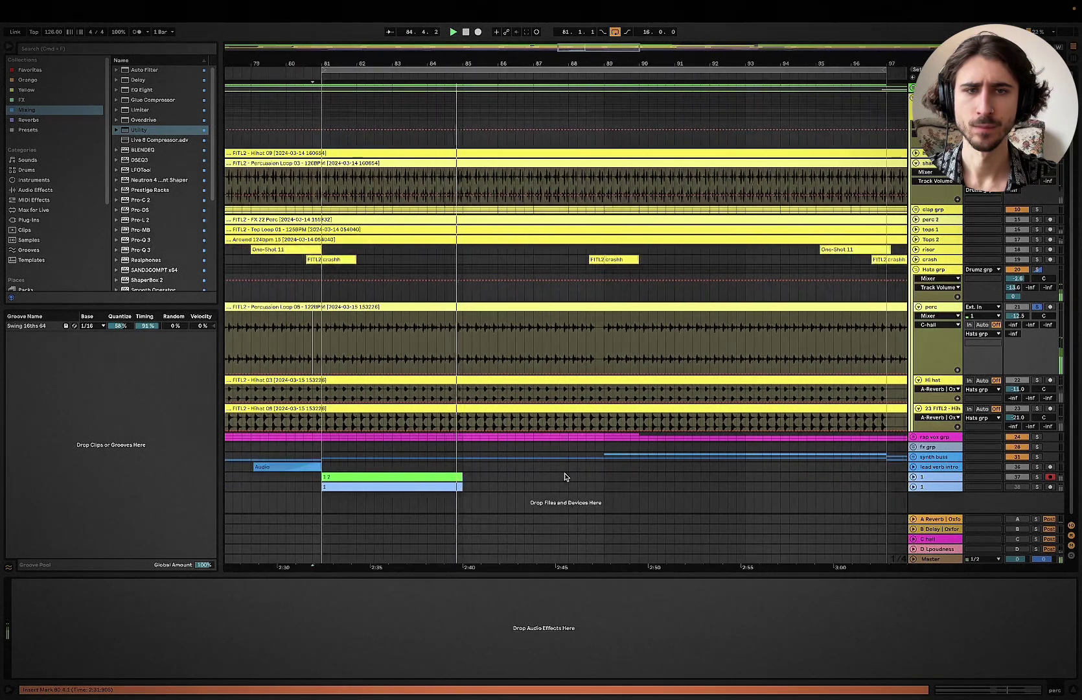
scroll(565, 477, "right", 2)
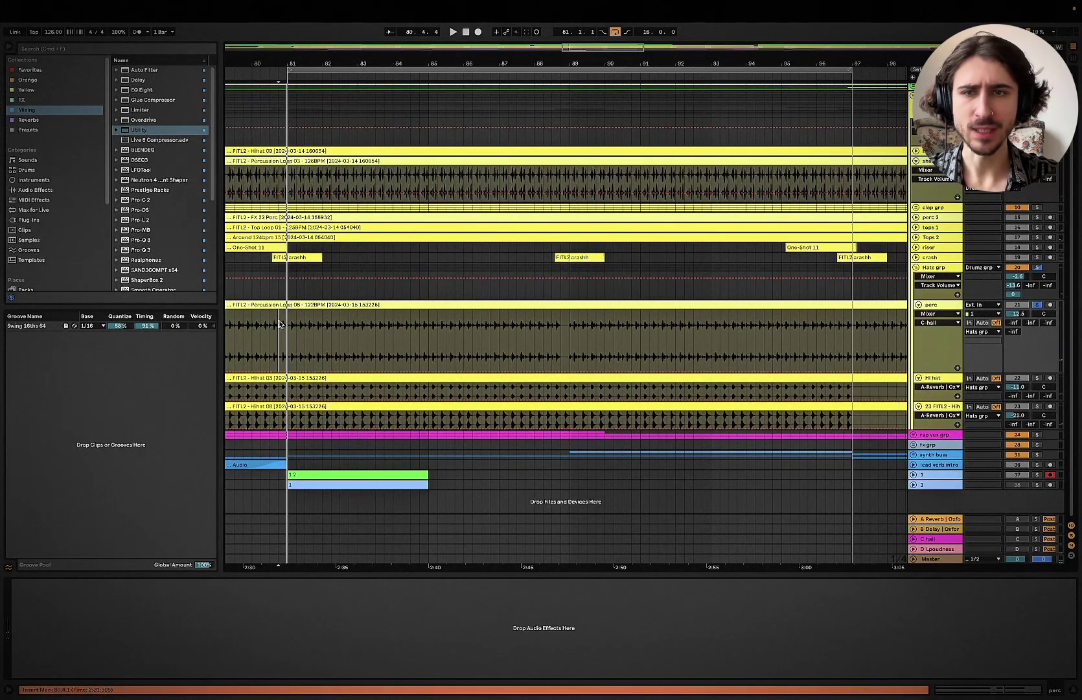
Step: Mark bars 81 to 89 on the perc track and enlarge the Hi hat track lane
left_click_drag(284, 334, 570, 308)
left_click_drag(290, 336, 580, 305)
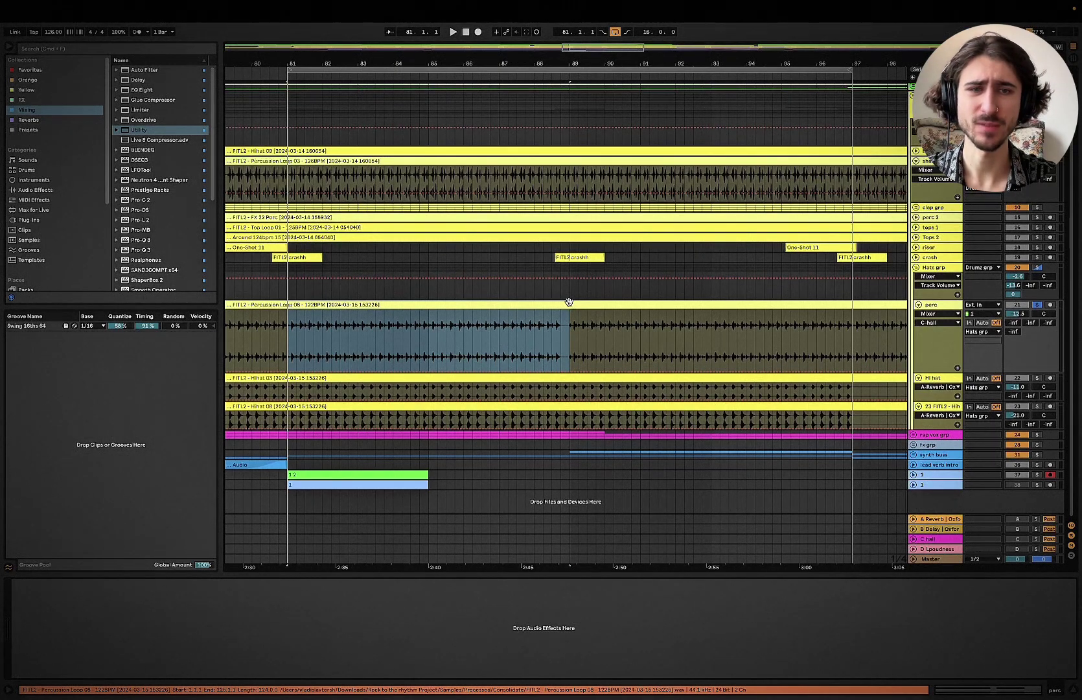
left_click(942, 379)
scroll(942, 378, "up", 5)
scroll(942, 378, "down", 1)
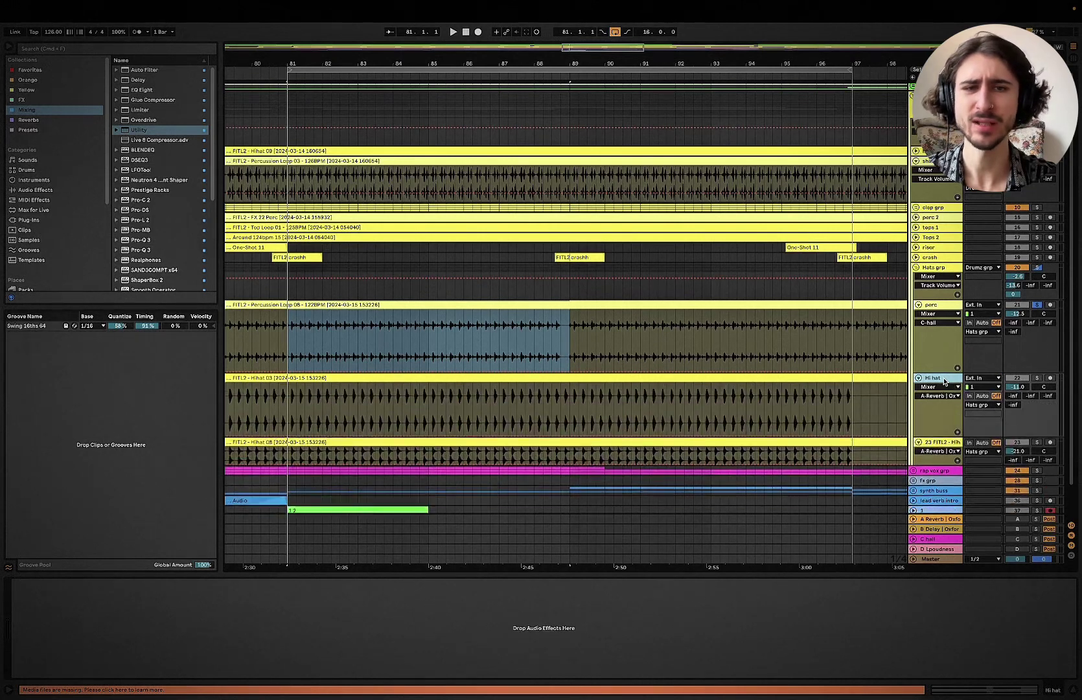
Step: Listen to the soloed perc loop from around bar 82 and again from bar 81
key("space")
key("space")
left_click(314, 339)
left_click_drag(313, 339, 382, 350)
left_click(340, 344)
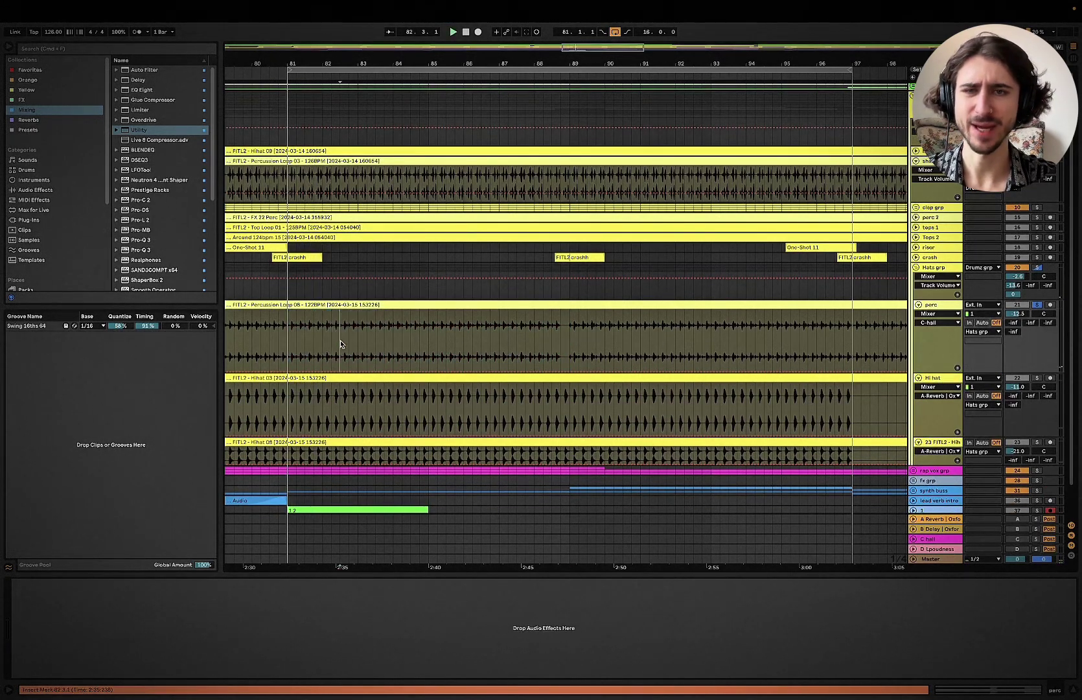
scroll(406, 310, "down", 3)
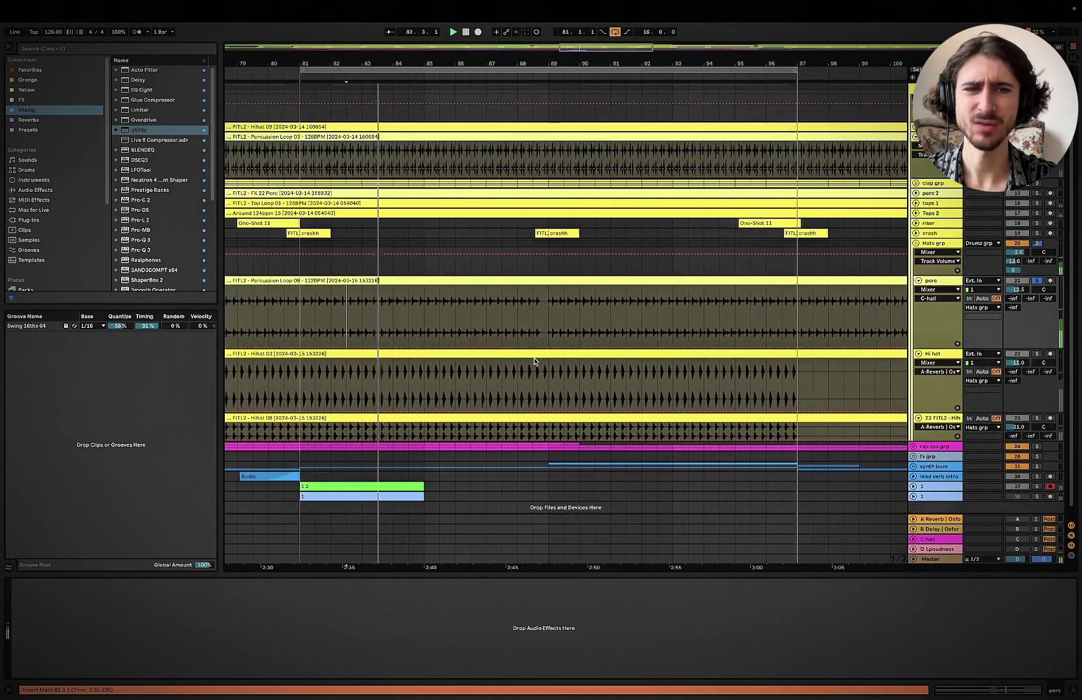
left_click(302, 319)
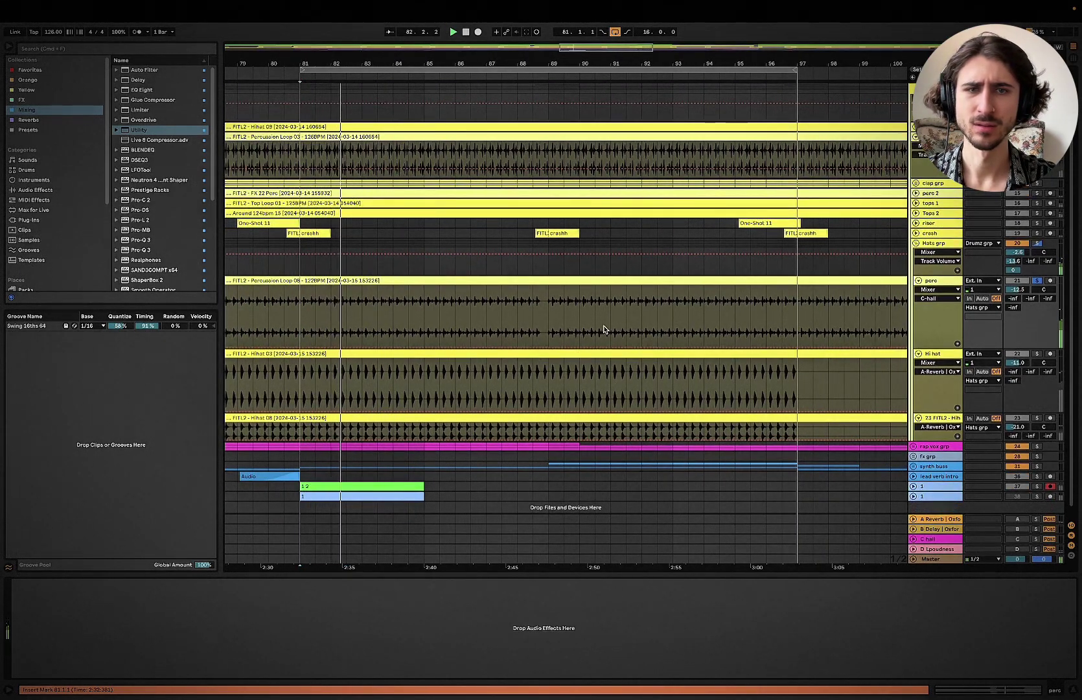
Step: Solo the Hi hat track and set its volume to -18.0 dB during playback from bar 81
key("space")
key("space")
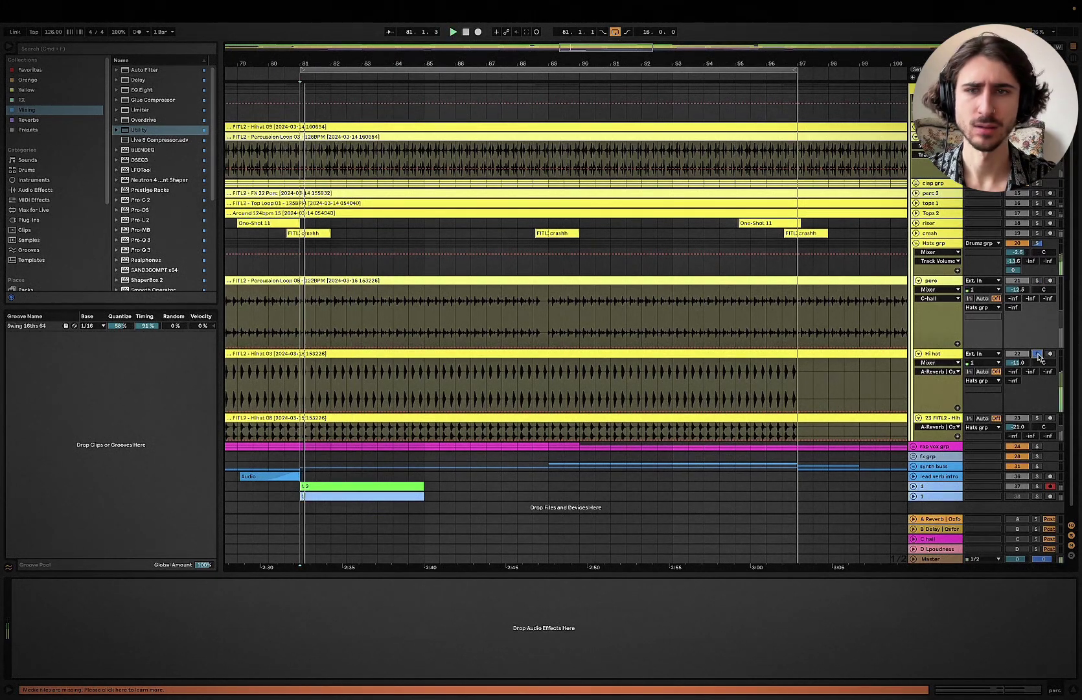
left_click(946, 353)
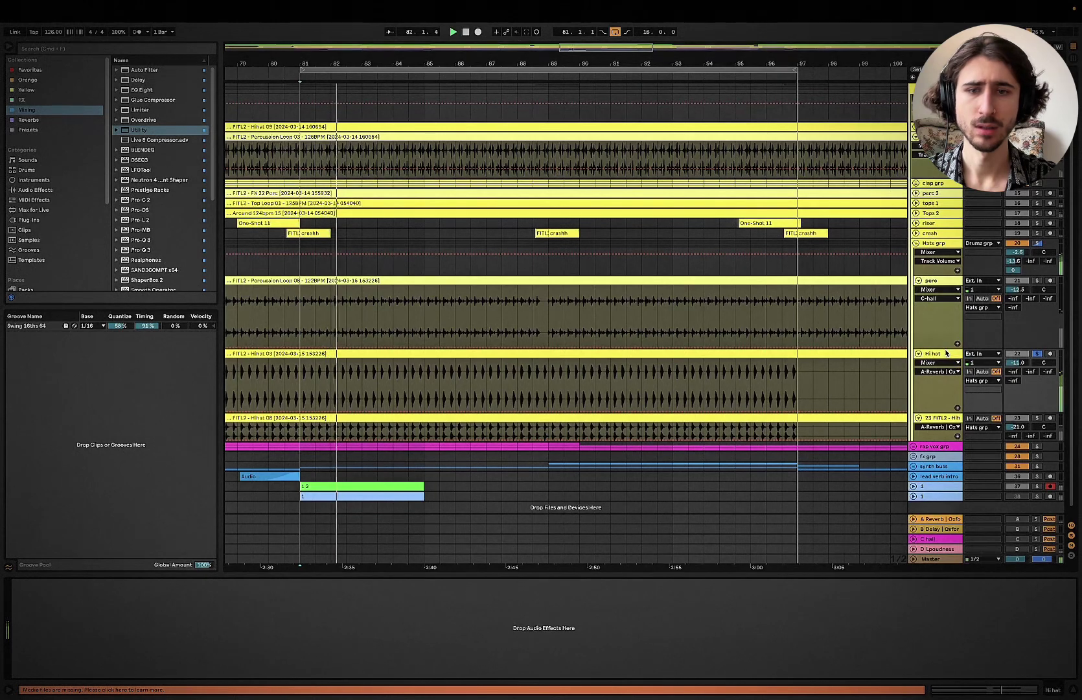
key("space")
left_click_drag(1017, 363, 1019, 358)
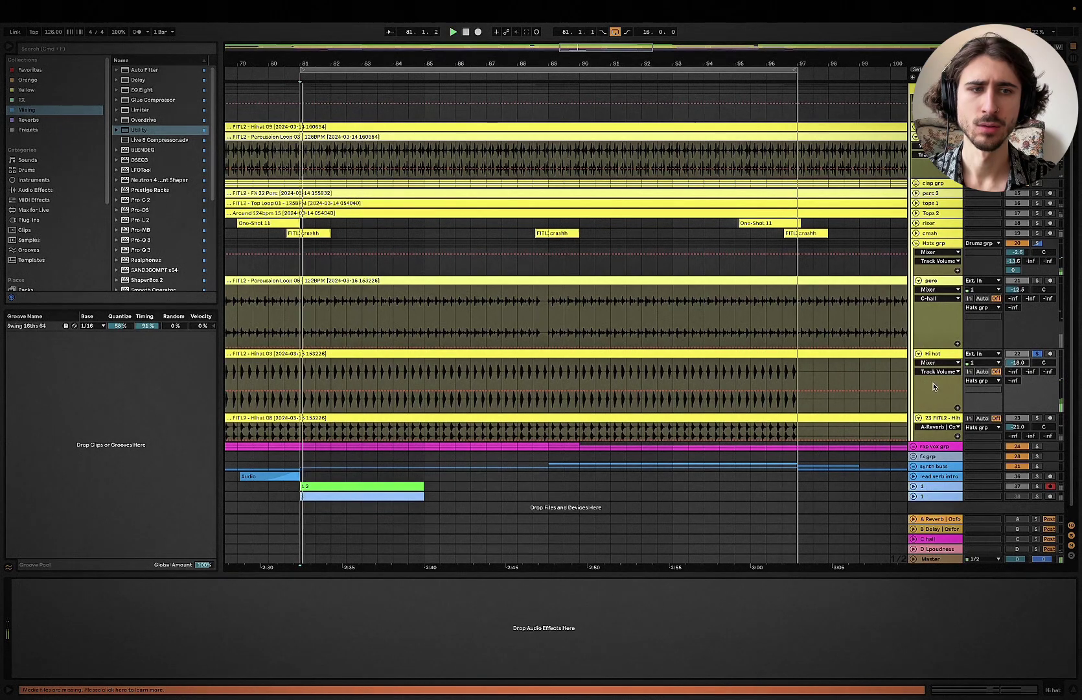
Step: Enlarge the Hihat 08 track lane, set its volume to -23.8 dB and solo it
scroll(932, 328, "down", 4)
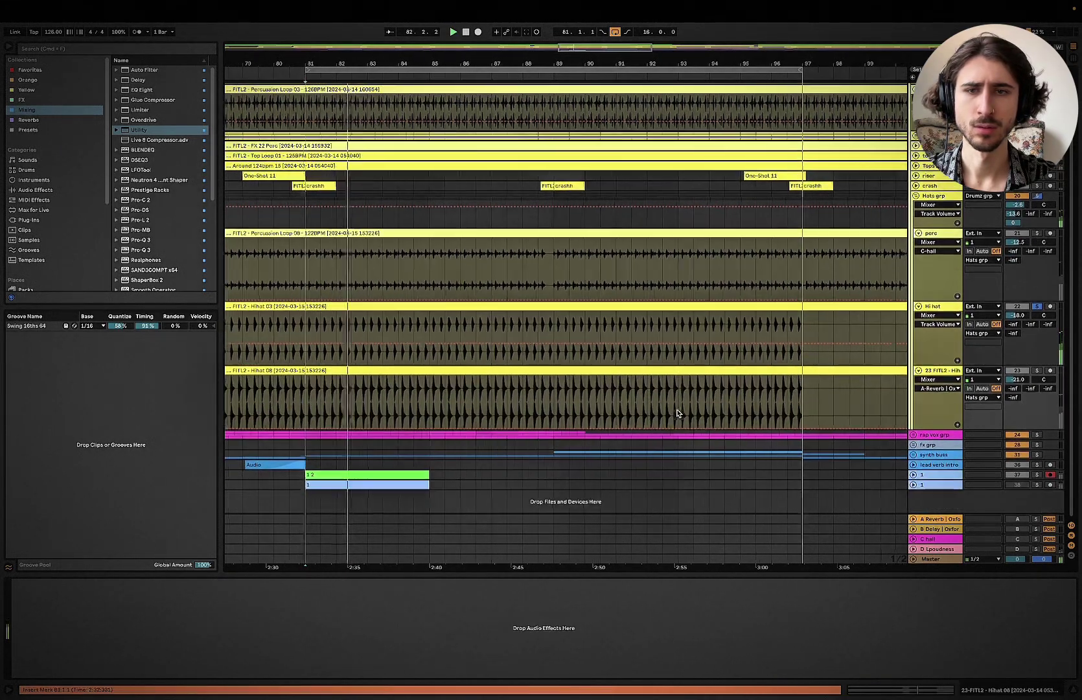
left_click_drag(1018, 380, 1019, 387)
left_click(1036, 371)
Step: Compare the hits of the Hi hat and Hihat 08 clips closely while listening to them together
scroll(483, 419, "up", 5)
scroll(484, 420, "down", 5)
scroll(422, 384, "up", 5)
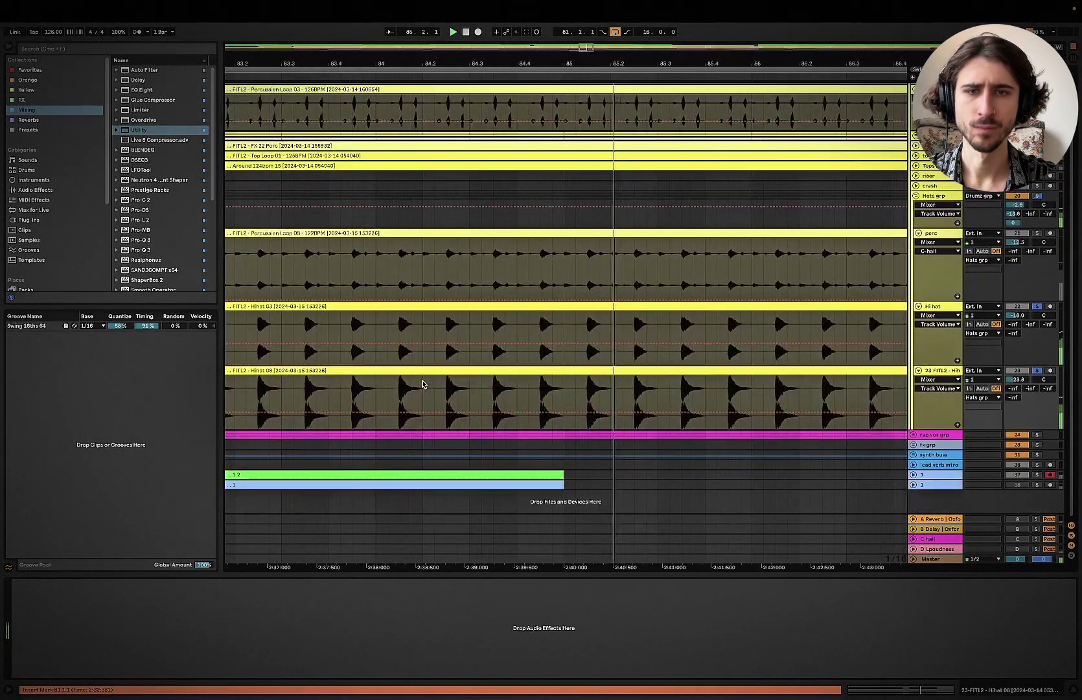
scroll(428, 372, "down", 3)
scroll(433, 362, "down", 3)
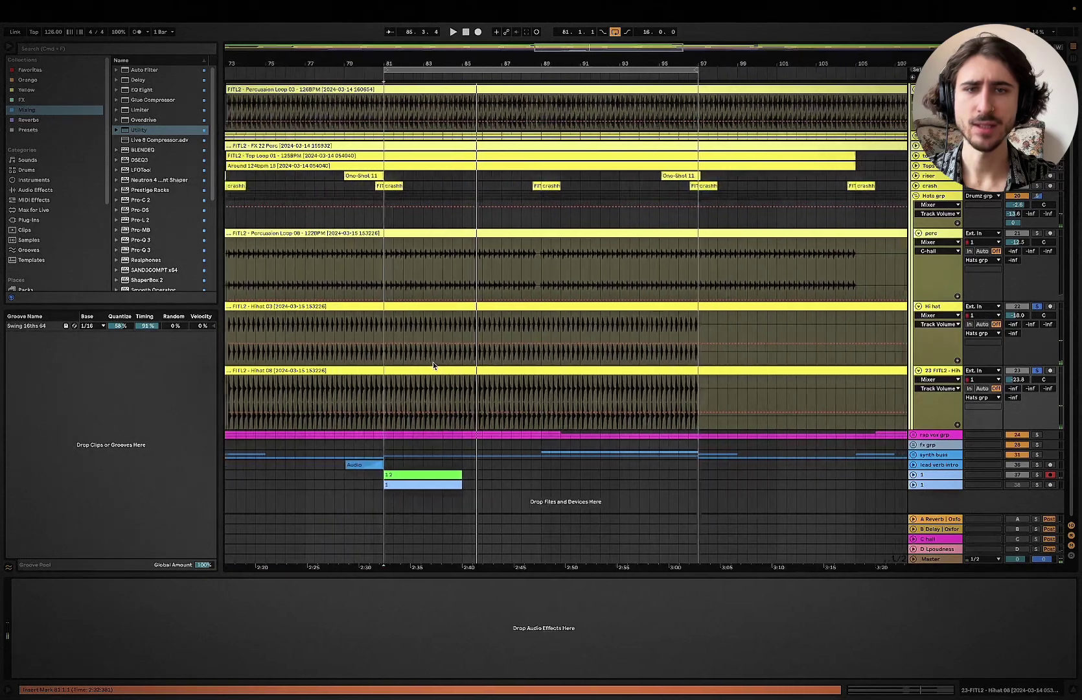
scroll(501, 363, "up", 2)
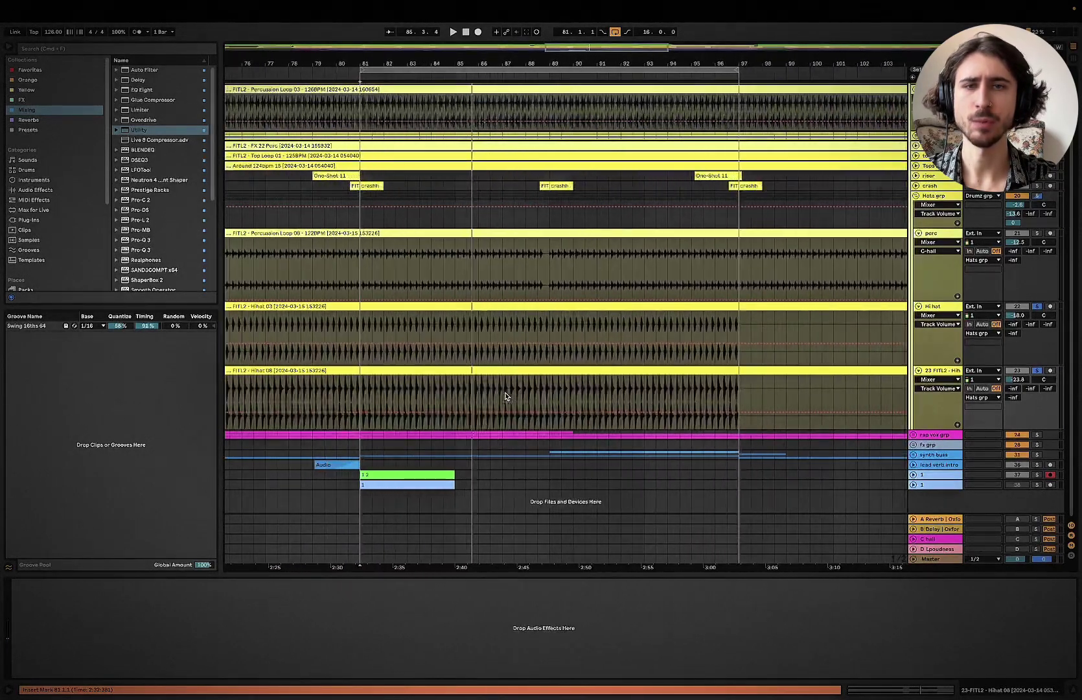
scroll(625, 366, "up", 5)
scroll(624, 308, "down", 5)
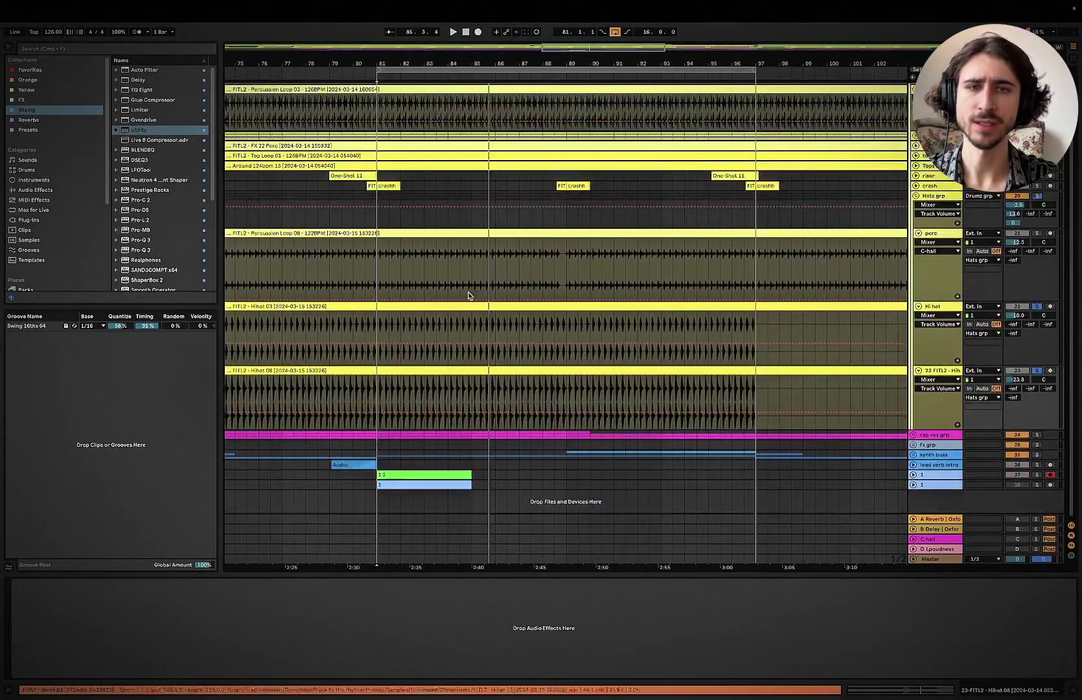
Step: Delete the section of the Hihat 08 clip from bar 81 to bar 97
scroll(479, 291, "left", 3)
left_click_drag(430, 389, 801, 374)
key("Delete")
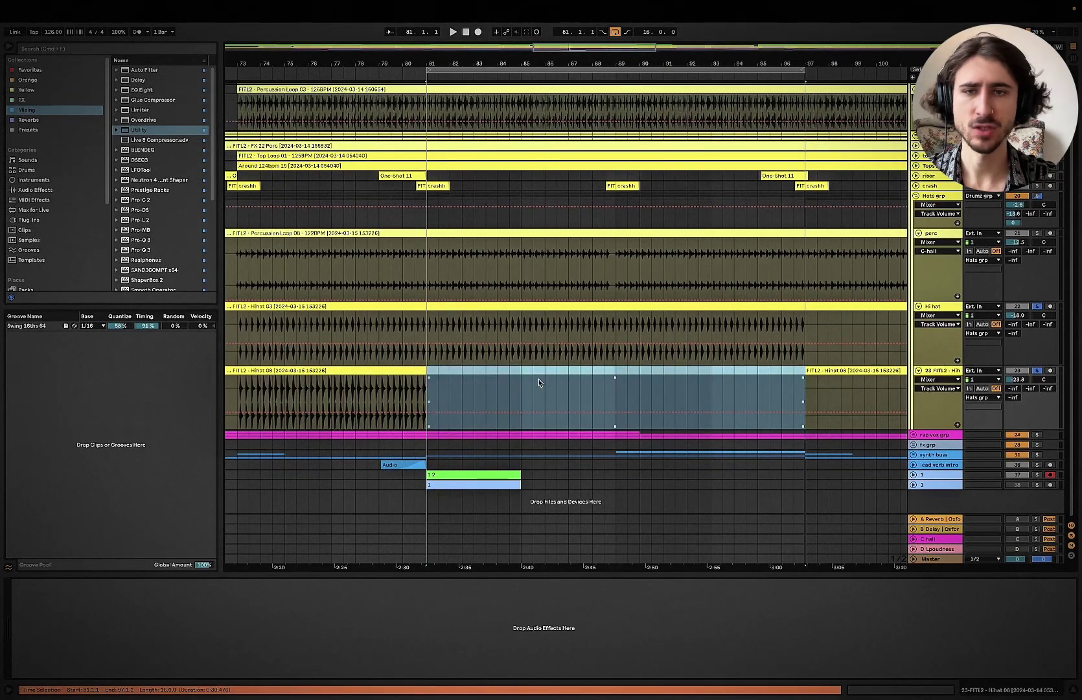
Step: Solo the perc track alongside the Hi hat and listen to them from bar 81
scroll(582, 385, "up", 1)
scroll(582, 385, "left", 1)
left_click(399, 345)
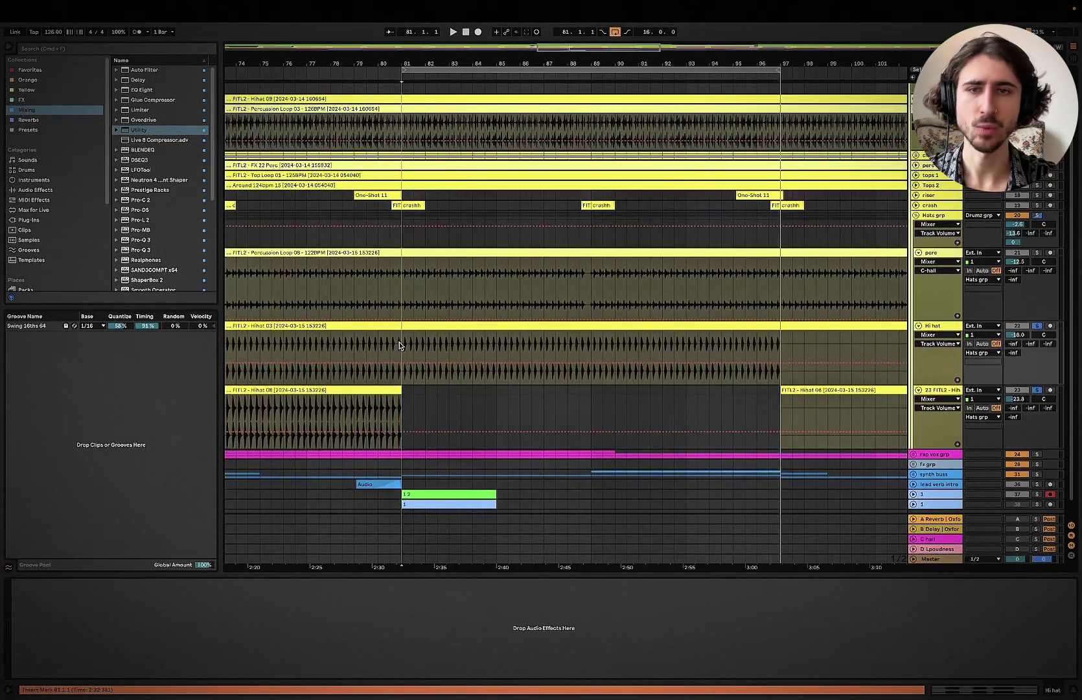
left_click(855, 398)
scroll(713, 389, "up", 3)
left_click(395, 400)
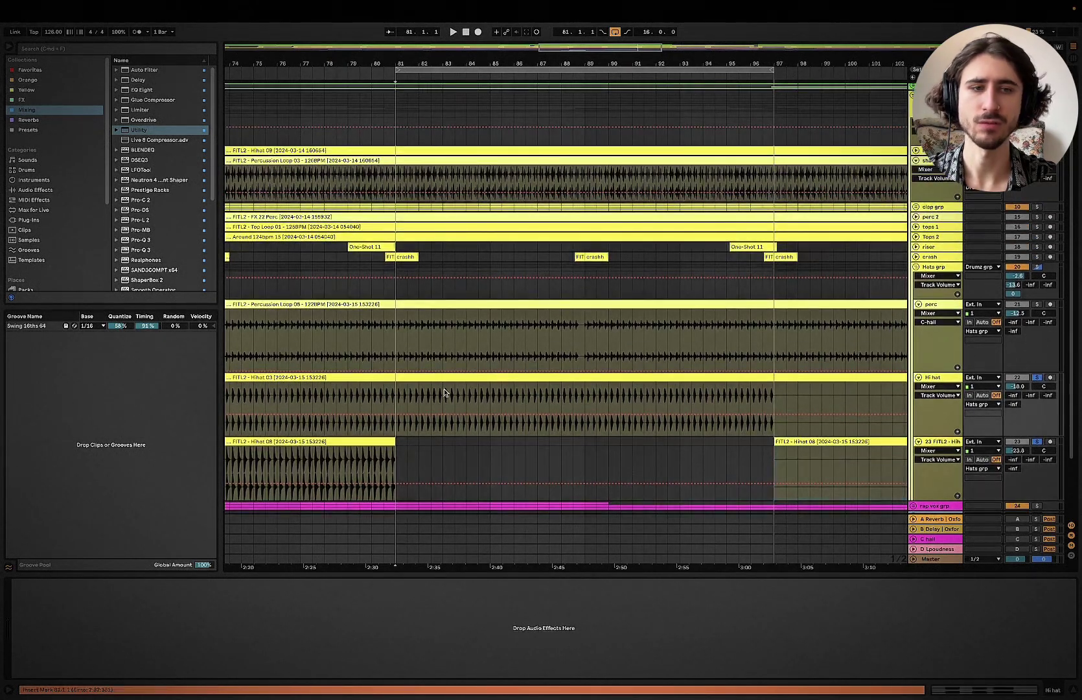
left_click(1036, 305)
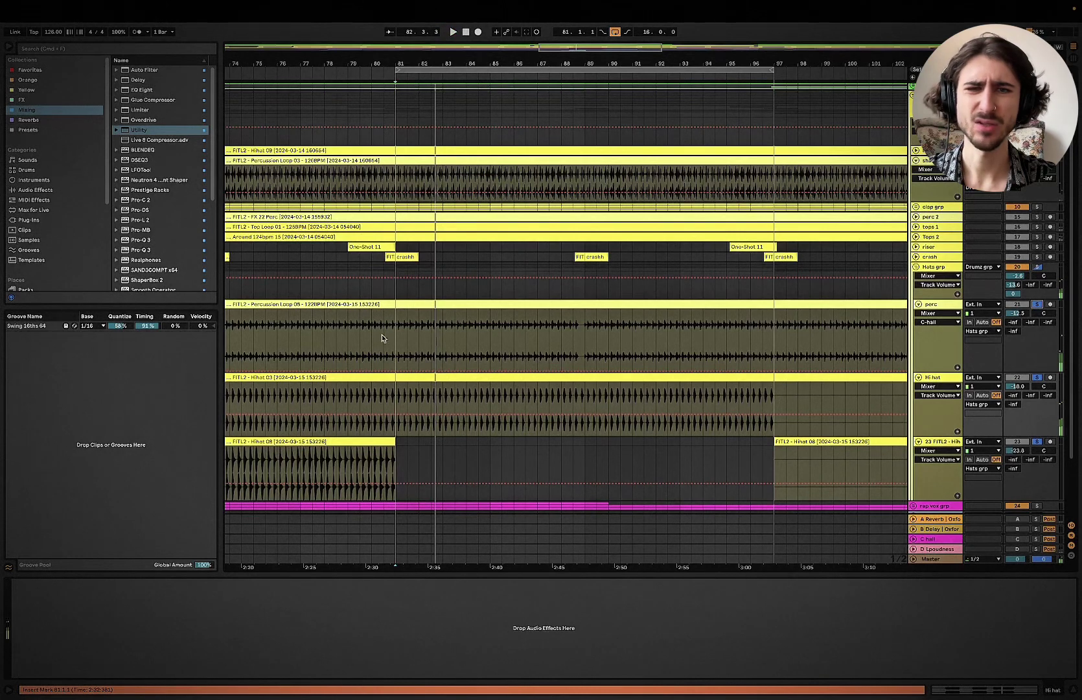
key("space")
Step: Delete the perc clip section from bar 81 to bar 97 and fold the perc and Hi hat tracks
left_click_drag(396, 344, 774, 306)
key("Delete")
left_click(918, 305)
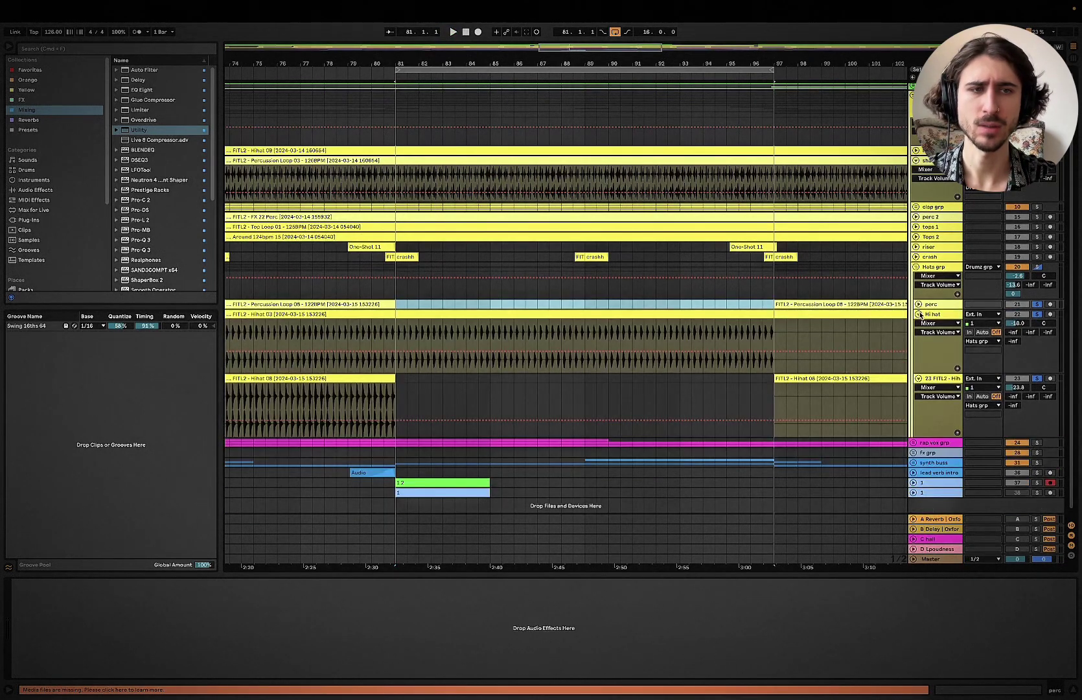
left_click(919, 315)
Step: Listen to the remaining hats from bar 81 and unfold the track holding the Hihat 09 clip
left_click(396, 314)
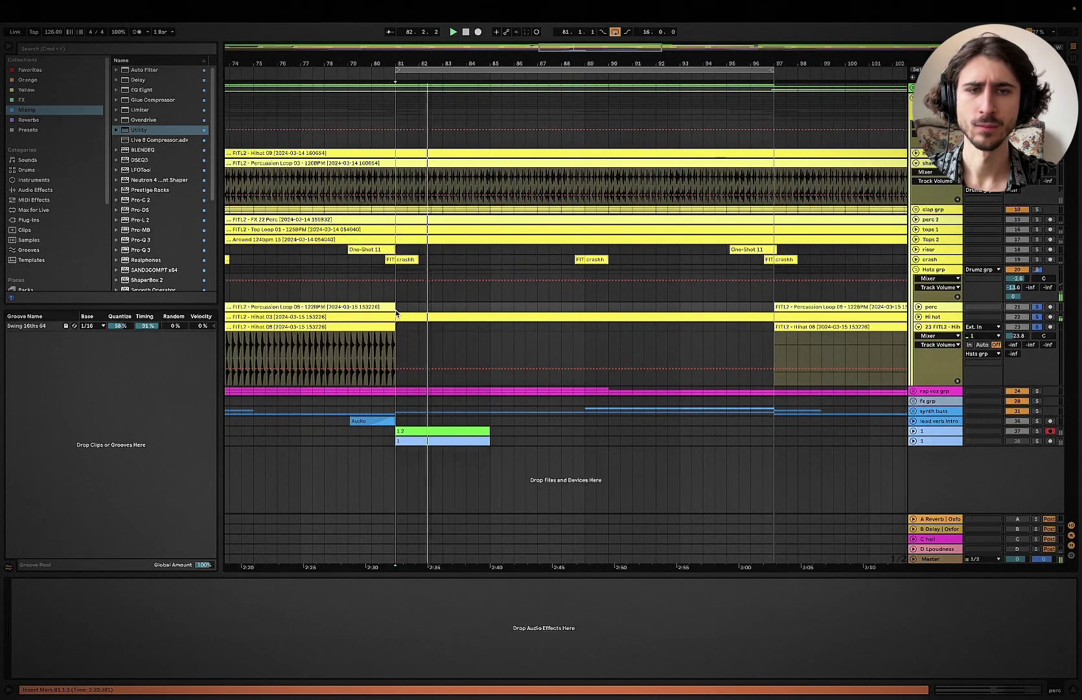
key("space")
key("space")
left_click(916, 152)
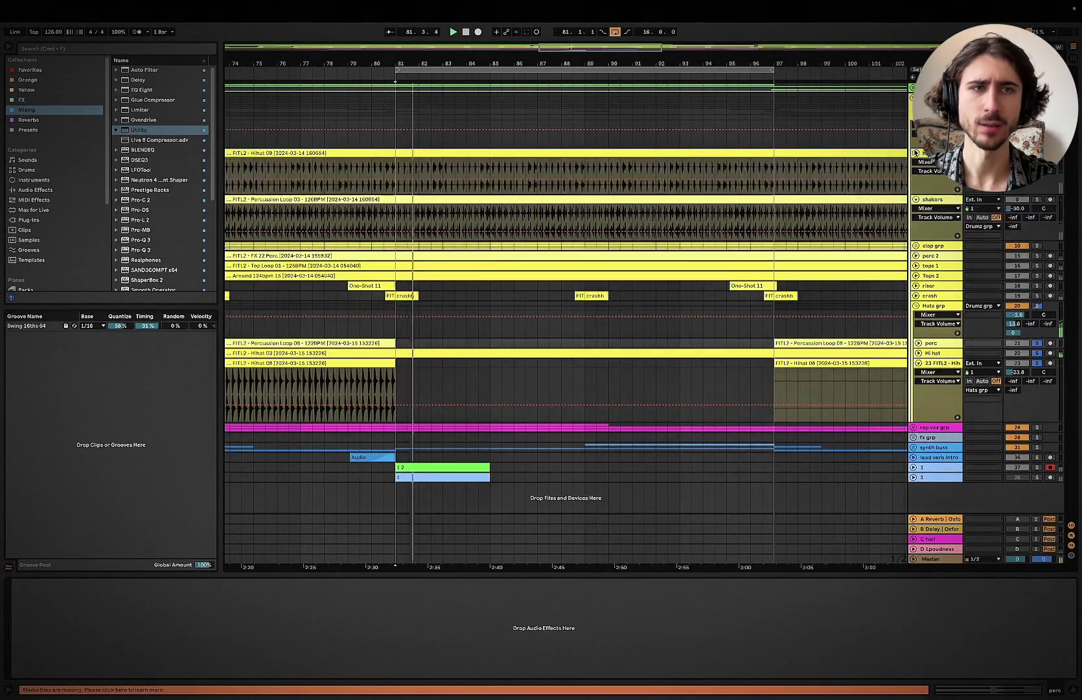
key("space")
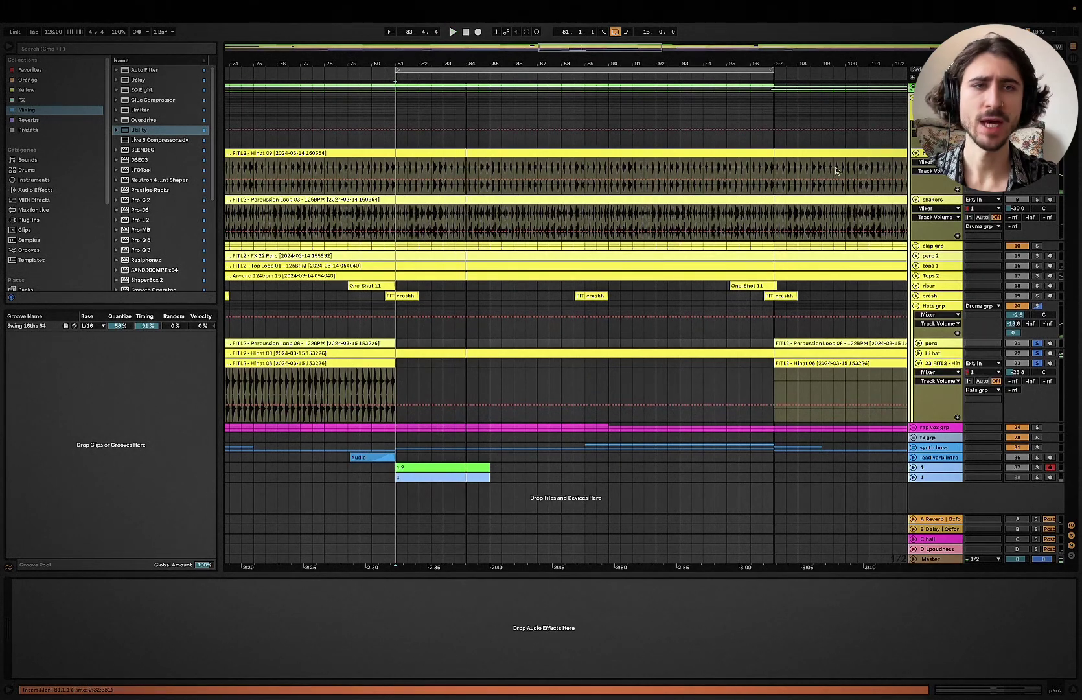
Step: Delete the section of the Hihat 09 clip from bar 81 to bar 97
left_click_drag(399, 164, 771, 155)
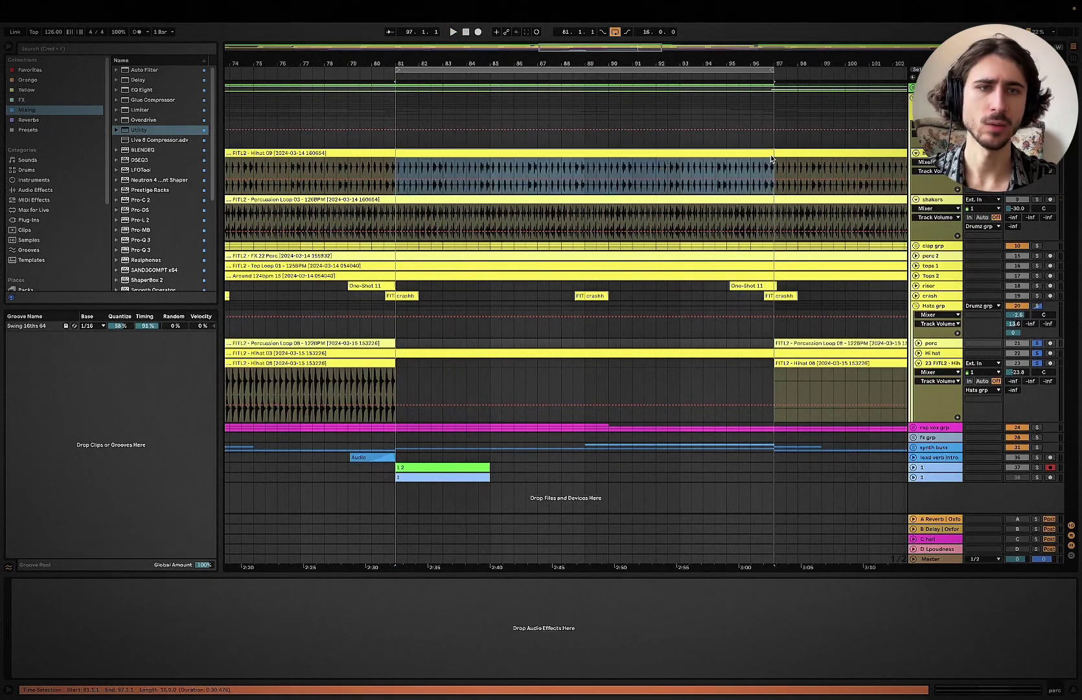
left_click(773, 153)
key("super+e")
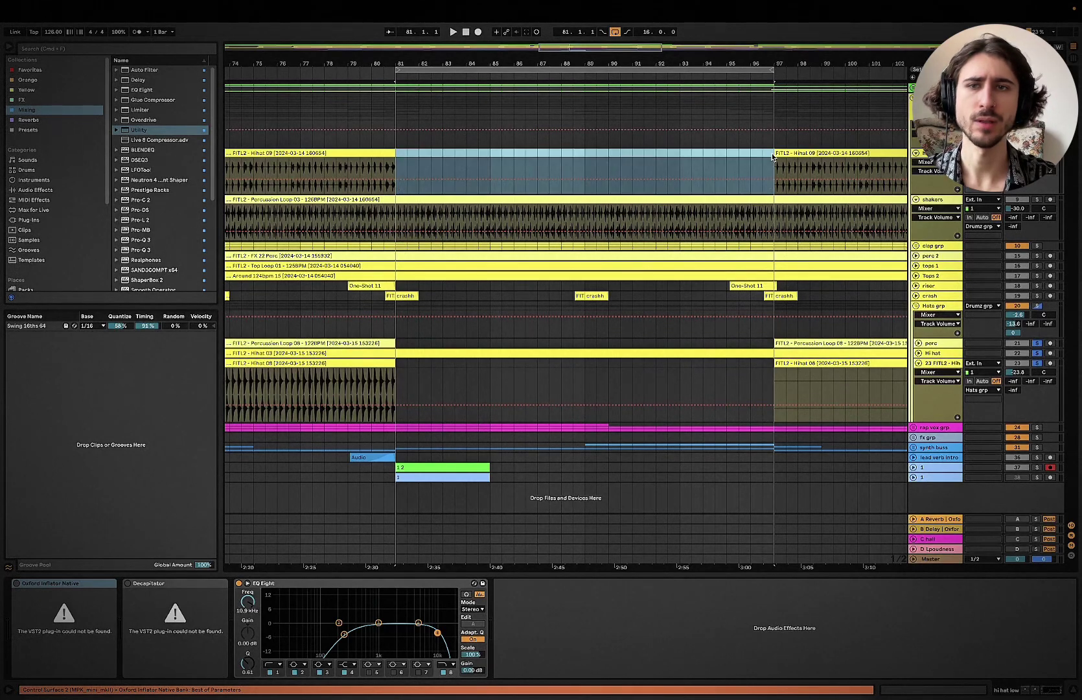
Step: Remove Oxford Inflator Native, Decapitator and FabFilter Pro-Q 3 from Hats grp and start playback
scroll(566, 279, "up", 3)
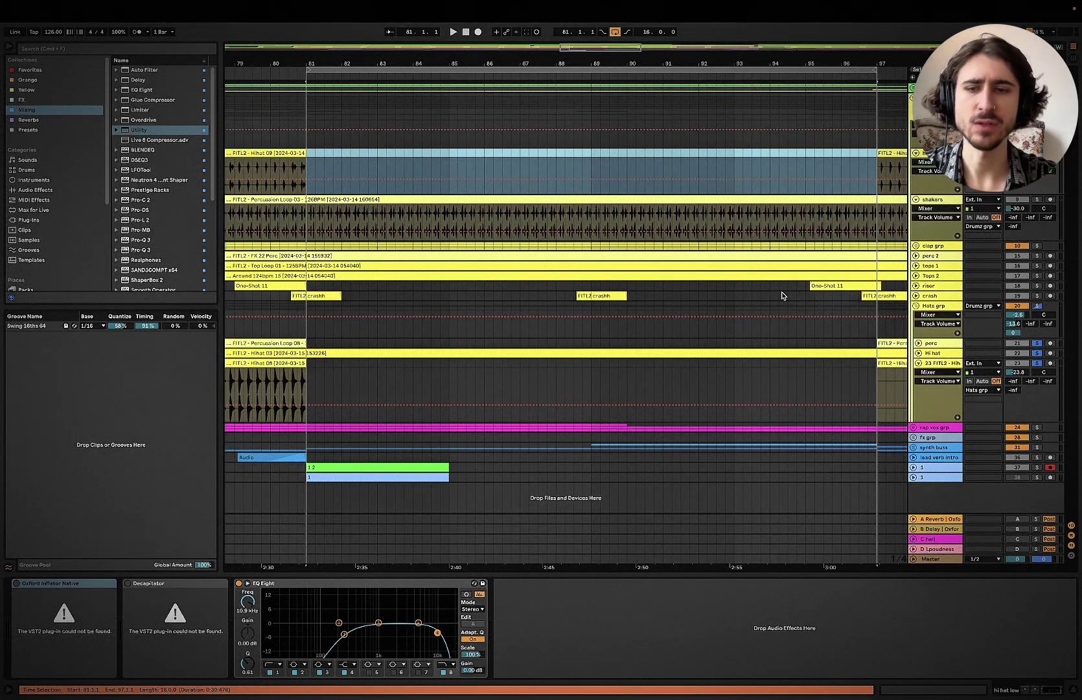
left_click(937, 353)
left_click(938, 315)
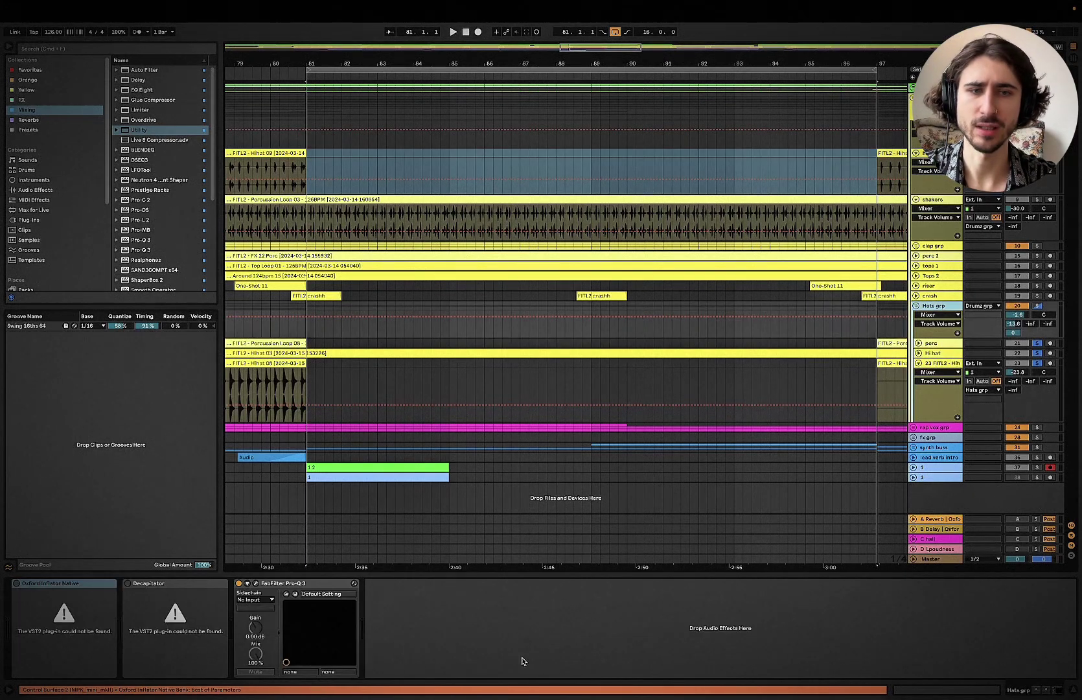
key("space")
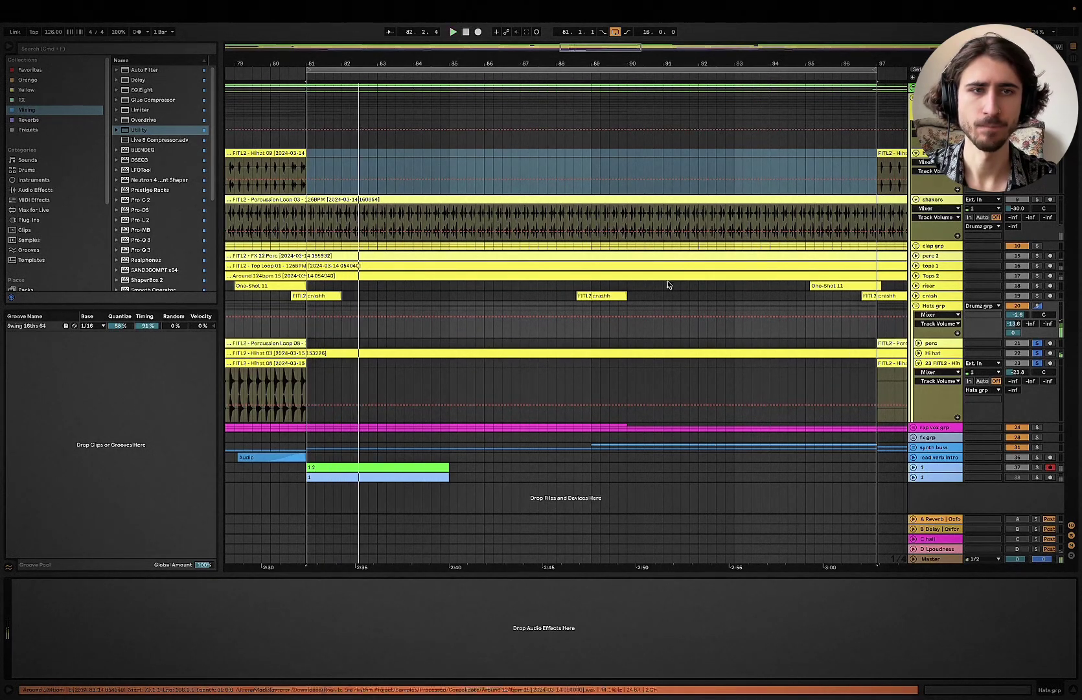
Step: Listen to the stripped hats group from bar 81 and review the arrangement around the loop
left_click(307, 117)
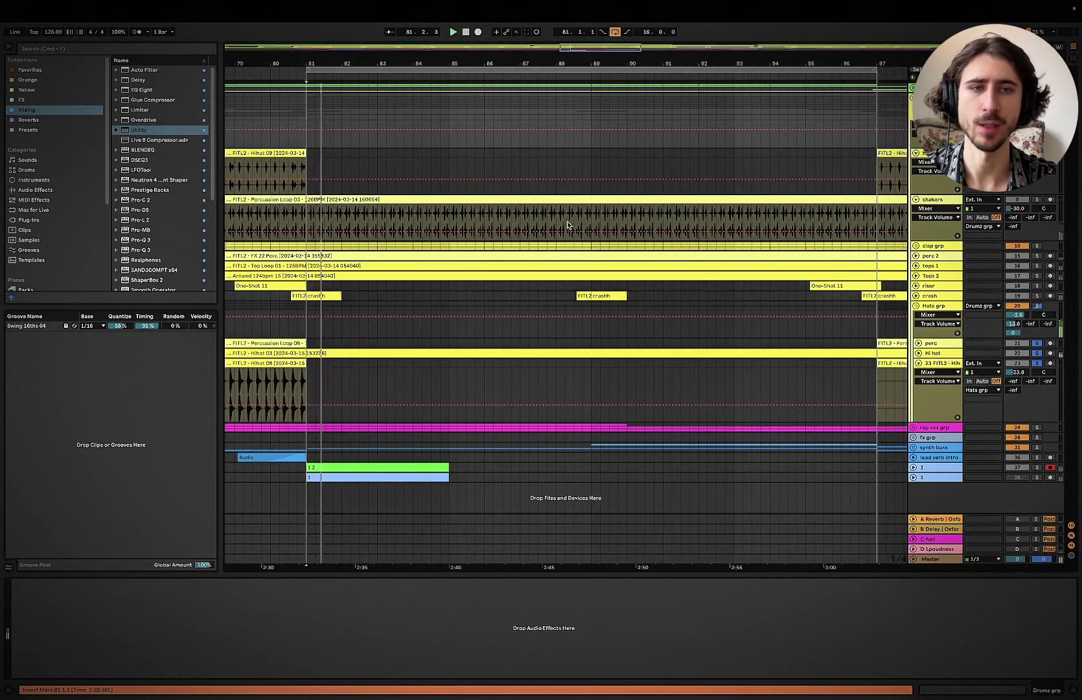
scroll(606, 236, "right", 2)
scroll(606, 236, "down", 4)
scroll(816, 237, "left", 1)
scroll(815, 237, "right", 1)
key("space")
scroll(661, 238, "up", 2)
scroll(661, 237, "left", 1)
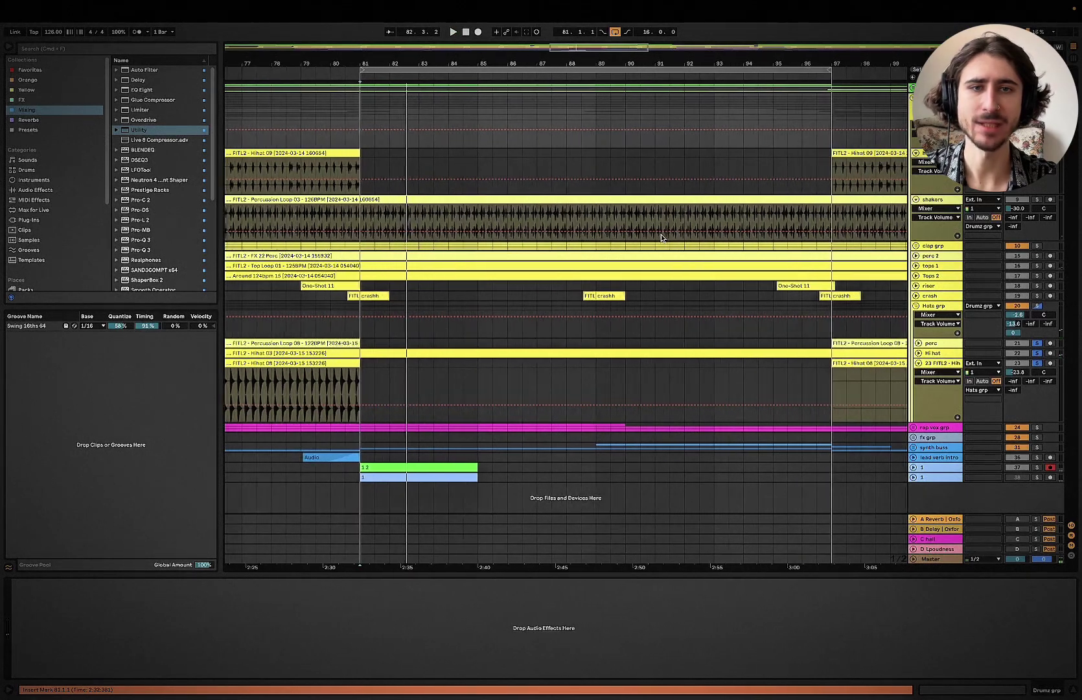
Step: Play from bar 81 again and fold the track holding the Hihat 09 clip
left_click(364, 213)
key("space")
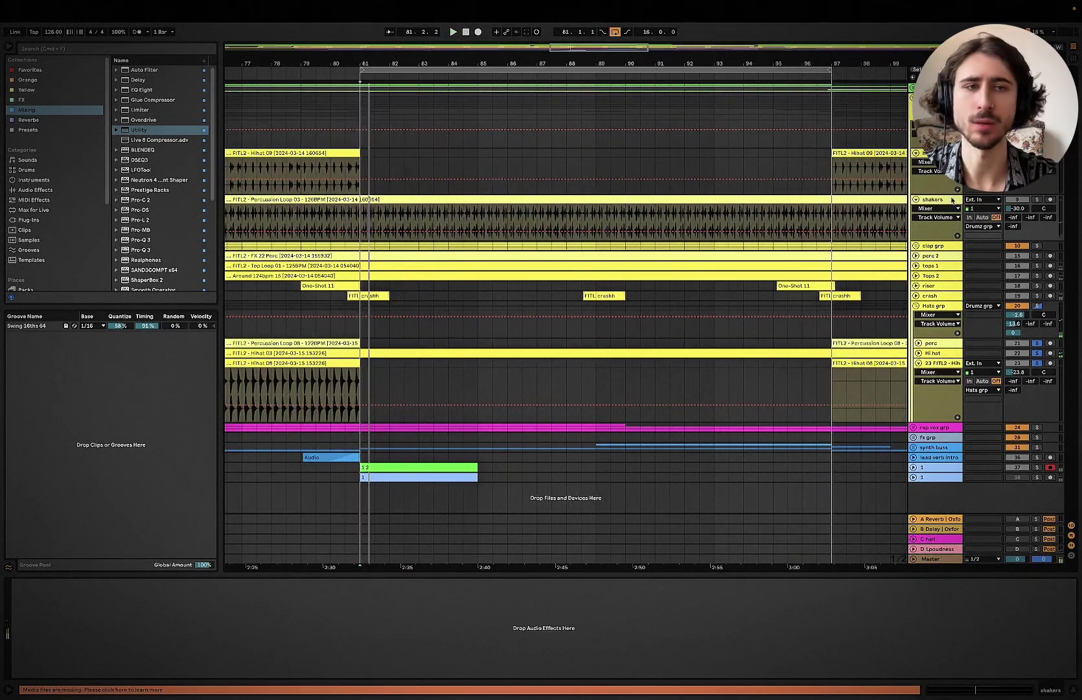
left_click(916, 153)
key("space")
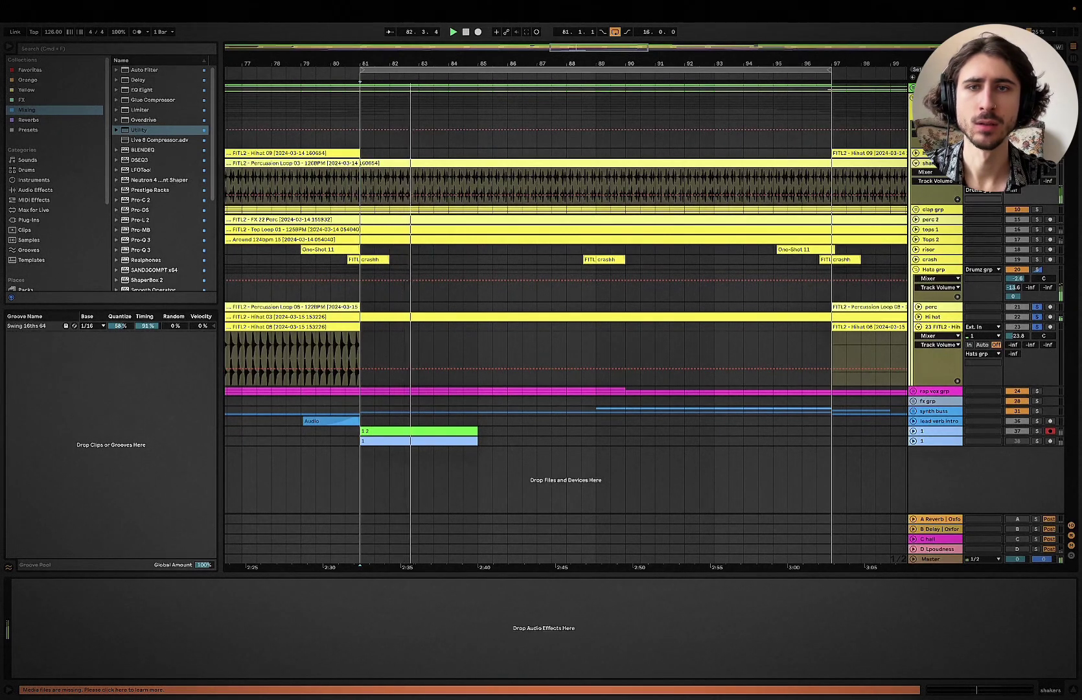
Step: Restart playback from bar 81, check the perc 2 track, and unfold and solo tops 1
left_click(435, 162)
key("space")
left_click(363, 176)
key("space")
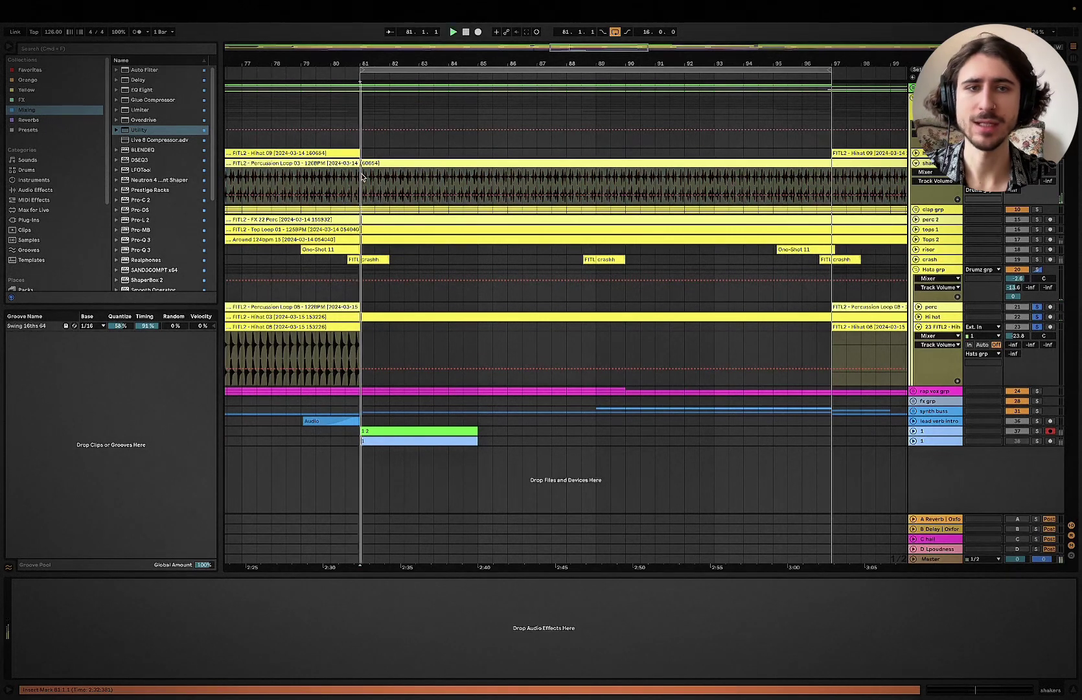
left_click(916, 220)
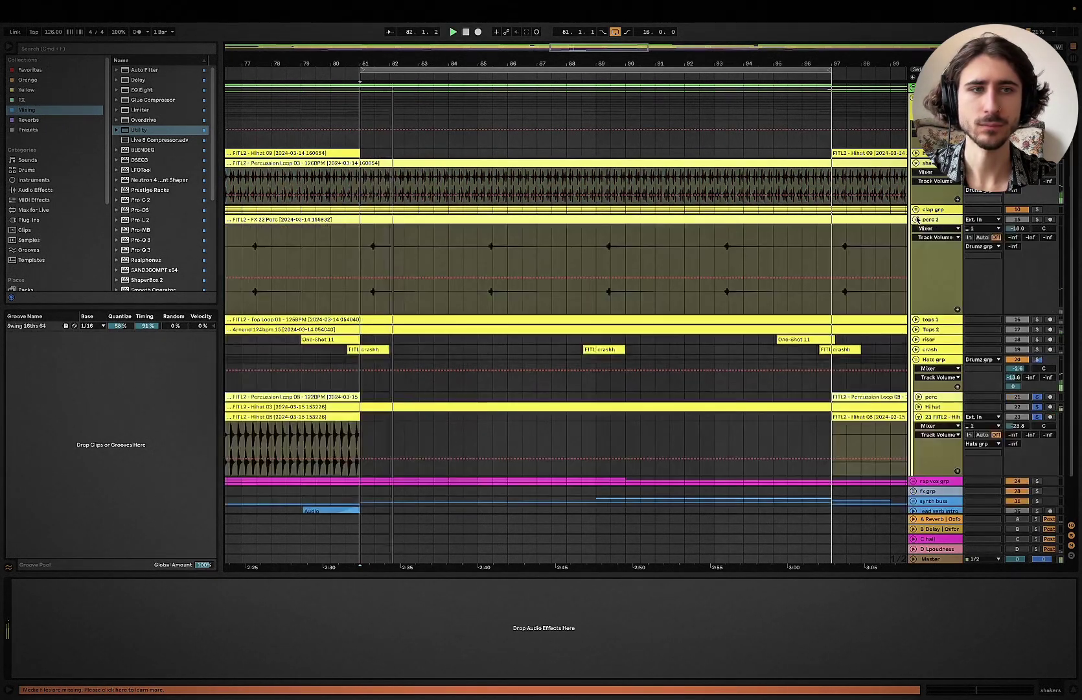
left_click(915, 221)
left_click(916, 230)
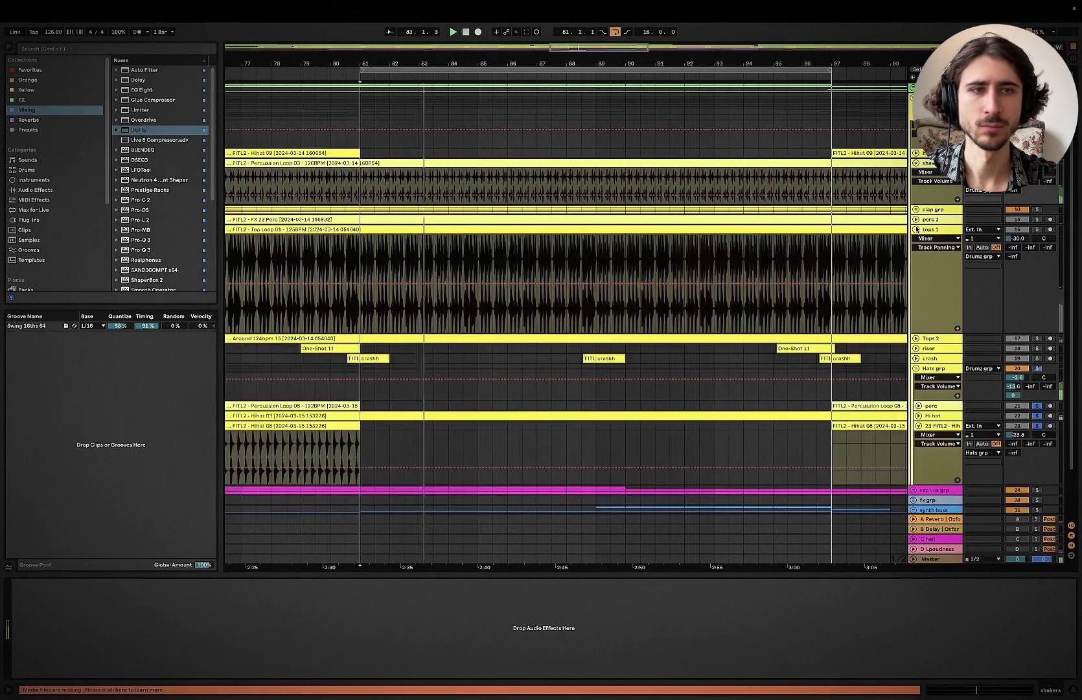
left_click(1037, 230)
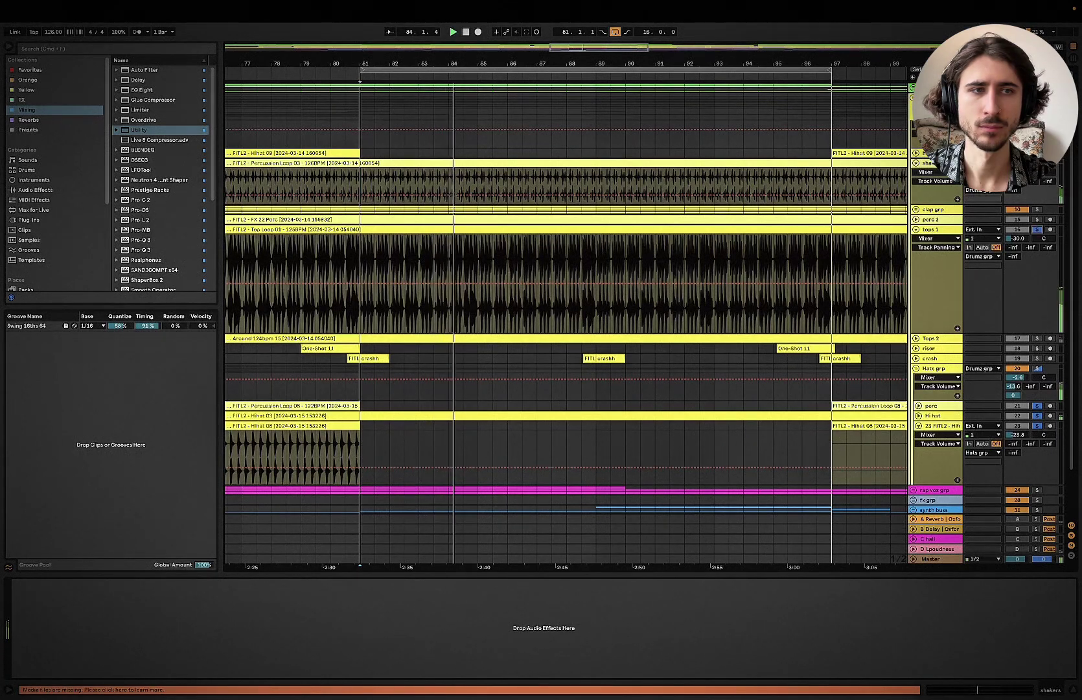
Step: Delete the section of the Top Loop 01 clip on tops 1 from bar 81 to bar 97 and stop playback
scroll(733, 295, "down", 2)
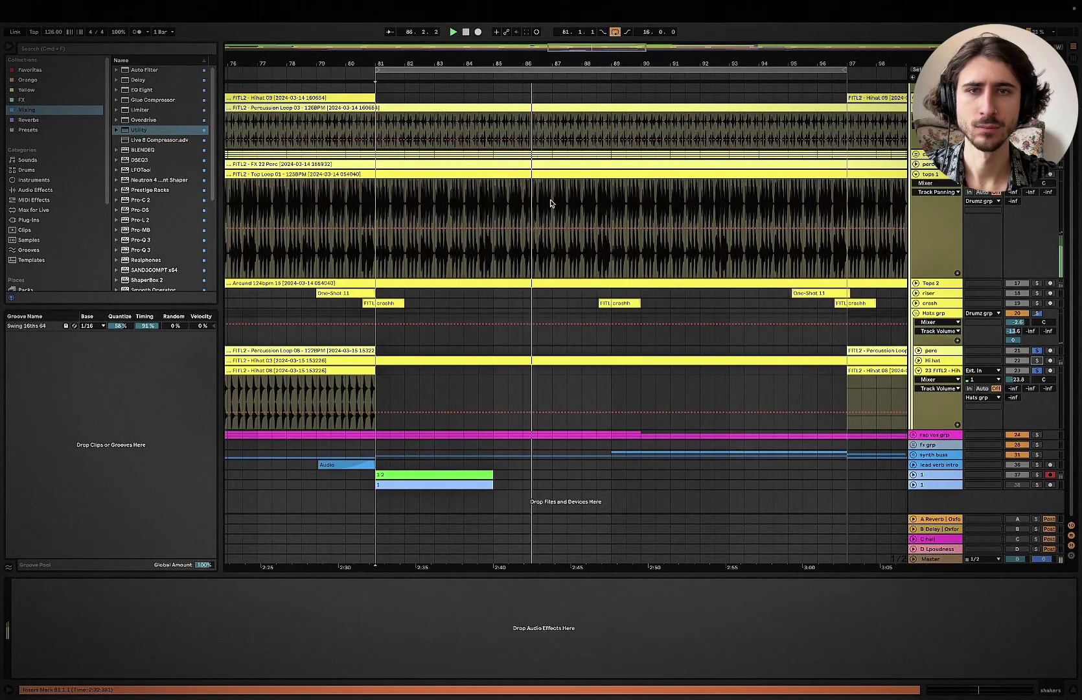
scroll(551, 203, "up", 10)
scroll(551, 203, "down", 10)
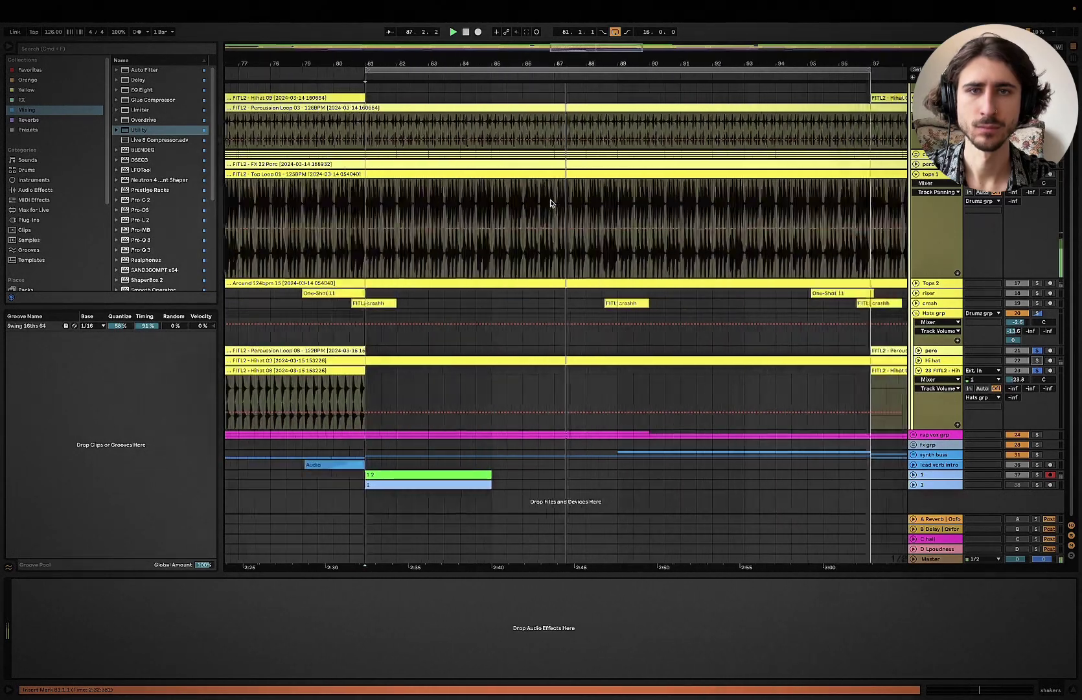
left_click(429, 207)
left_click_drag(430, 207, 764, 176)
key("Delete")
key("space")
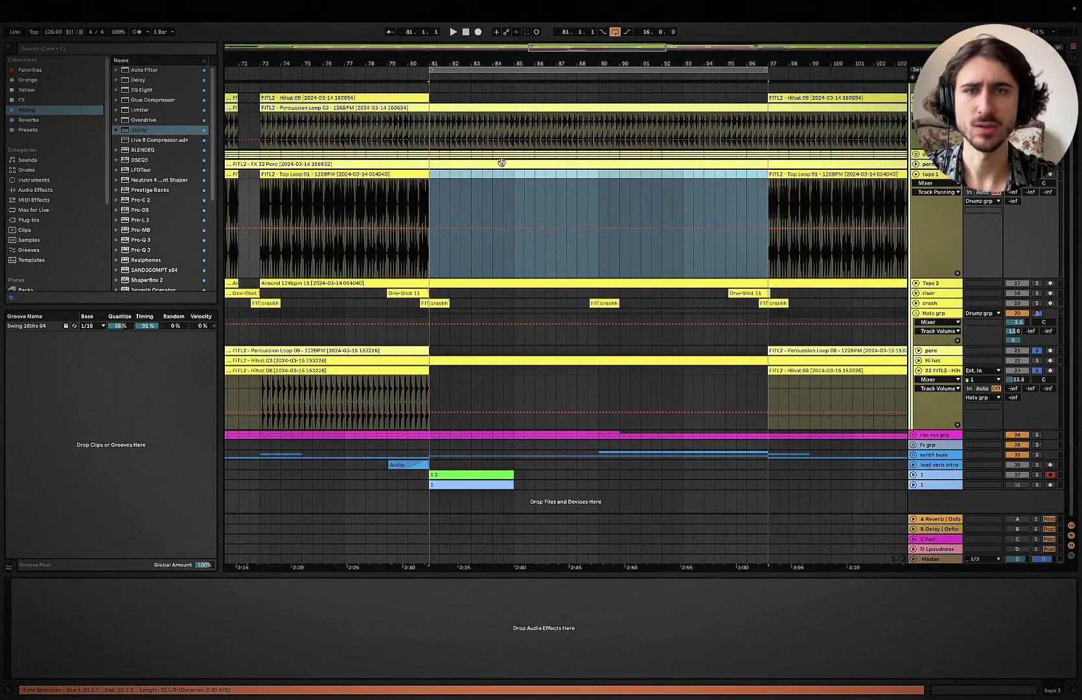
Step: Play from bar 81 and fold the Hihat 08 track together with Hats grp
left_click(434, 178)
key("space")
scroll(527, 174, "up", 2)
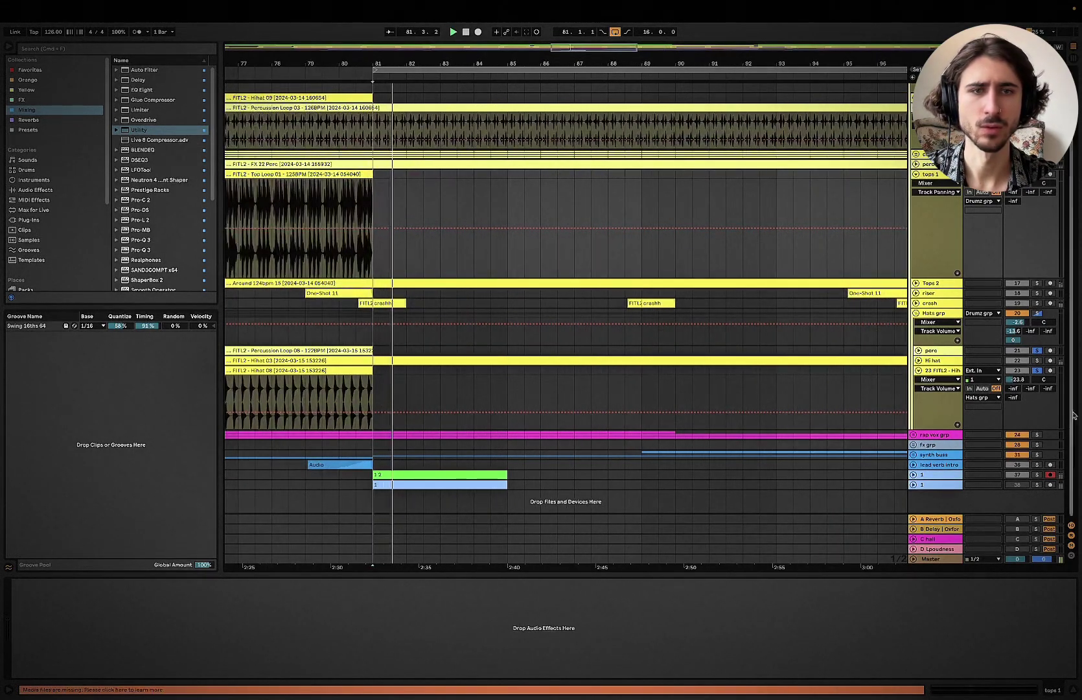
left_click(919, 369)
left_click(916, 313)
key("space")
key("space")
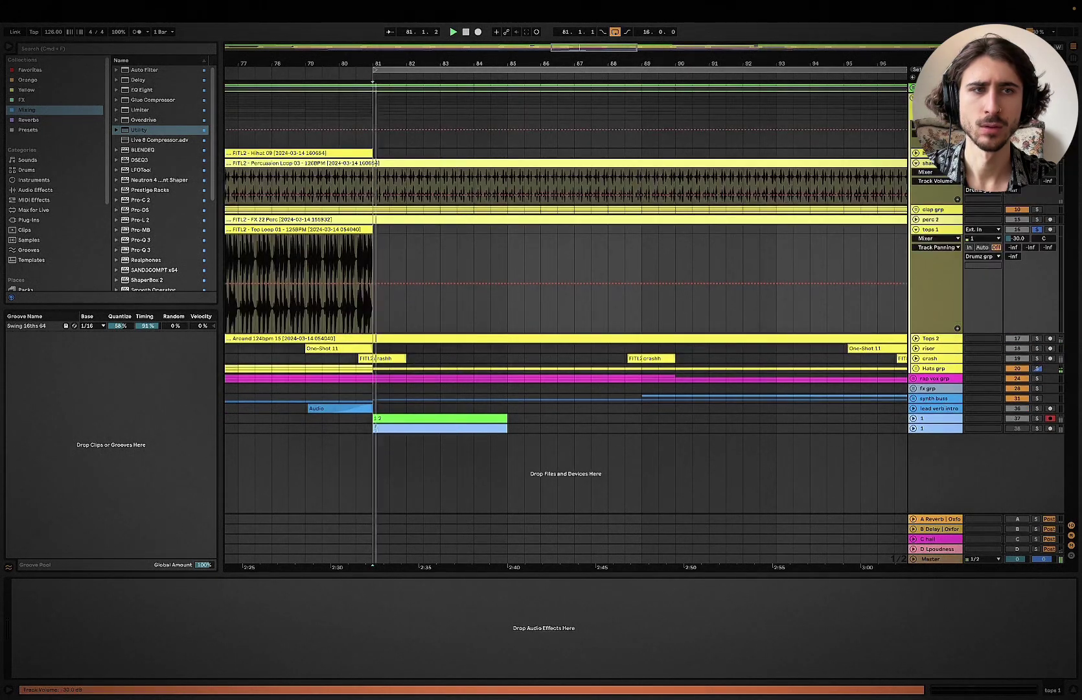
Step: Check the perc 2 clip during playback from bar 81, leaving the perc 2 and tops 1 tracks folded
left_click(916, 221)
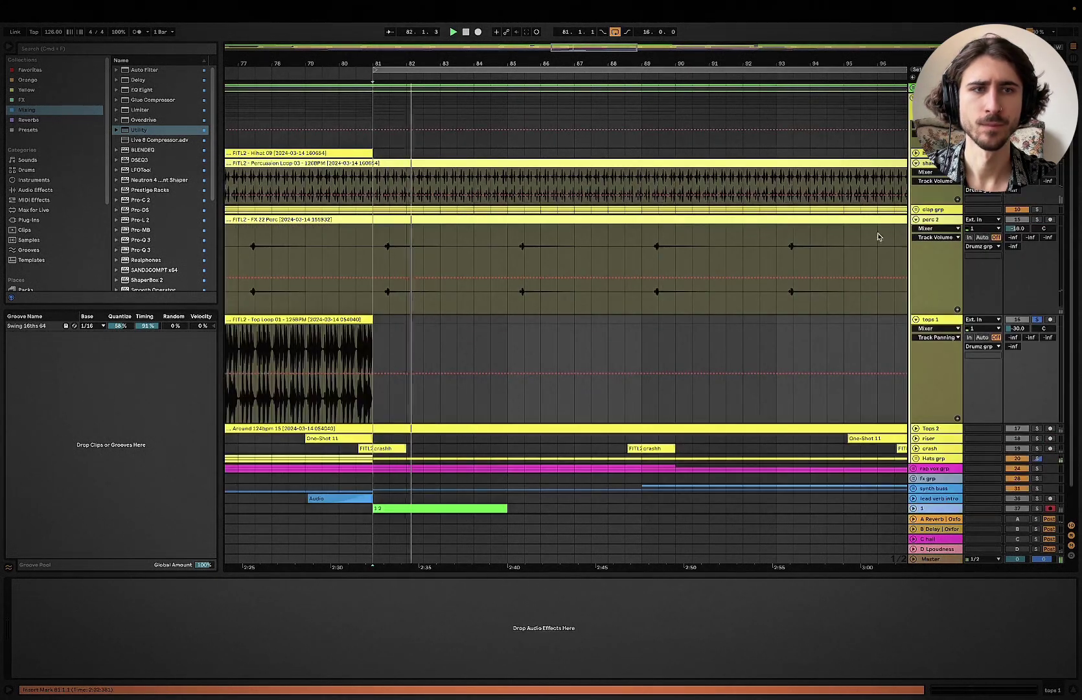
left_click(916, 220)
key("space")
key("space")
left_click(915, 229)
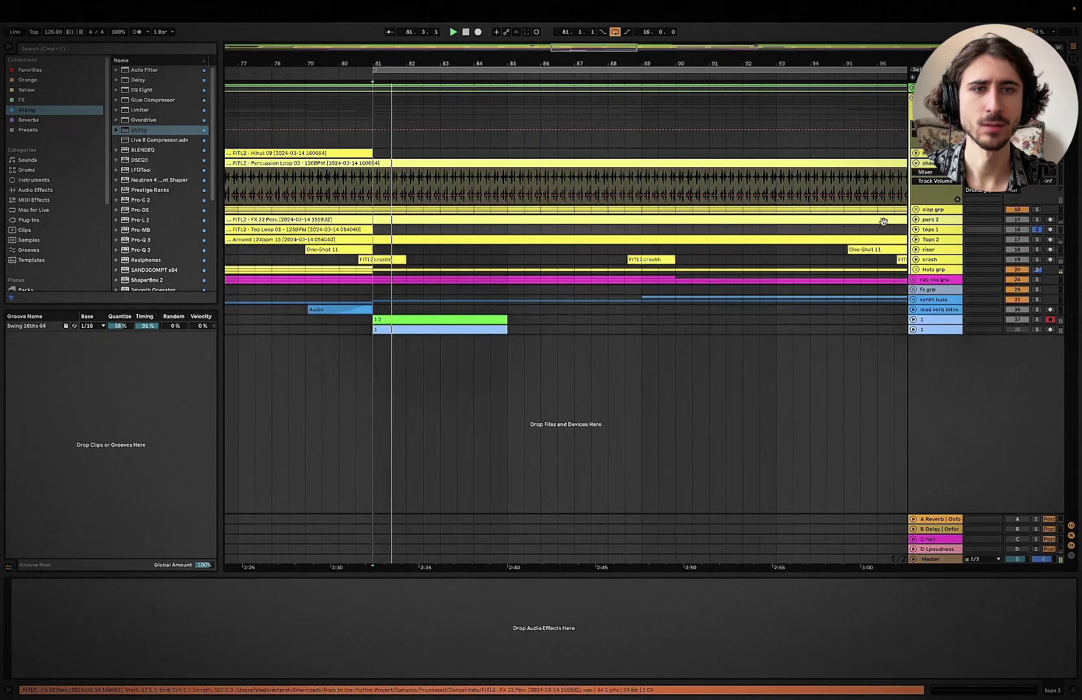
Step: Delete the section of the Percussion Loop 03 clip on the shakers track from bar 81 to bar 97
scroll(275, 192, "right", 5)
left_click_drag(234, 188, 773, 162)
scroll(772, 161, "left", 3)
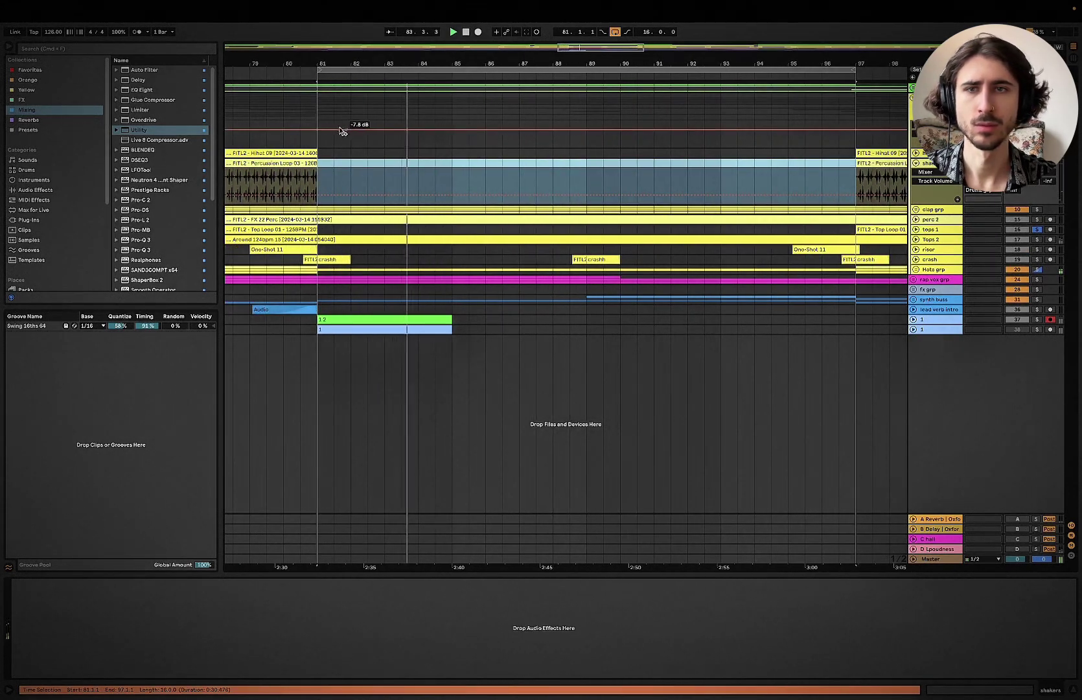
key("Delete")
scroll(598, 251, "down", 3)
scroll(851, 264, "right", 1)
scroll(855, 265, "left", 1)
scroll(856, 266, "left", 1)
key("space")
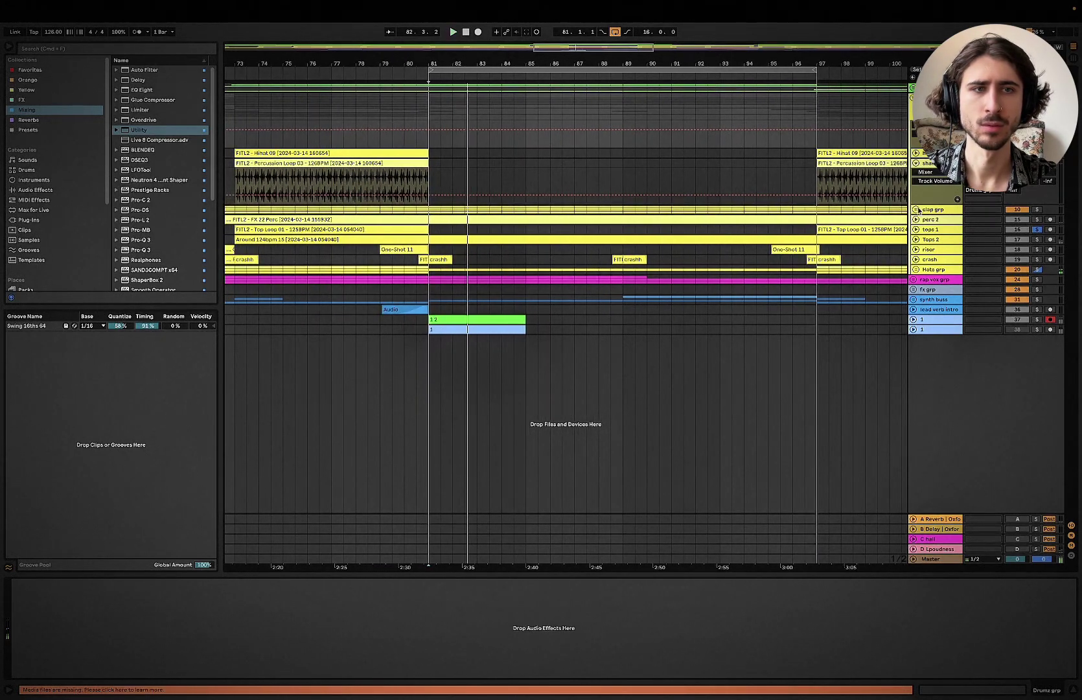
Step: Unfold clap grp and its center clap track, and solo center clap during playback
left_click(916, 210)
key("space")
left_click(919, 247)
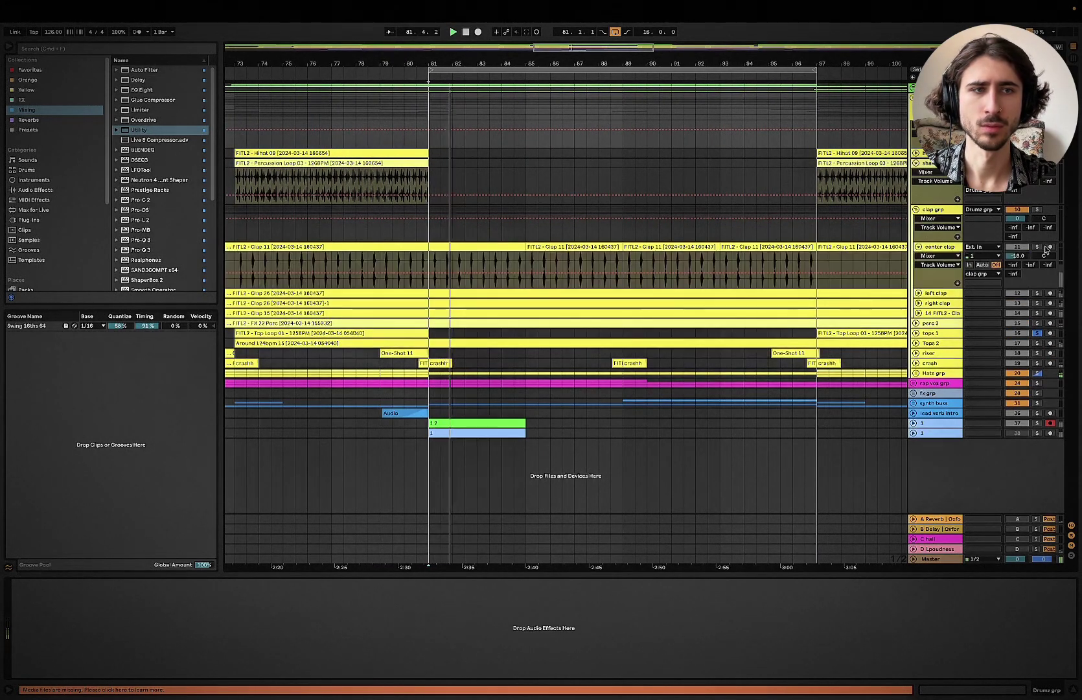
left_click(1039, 248)
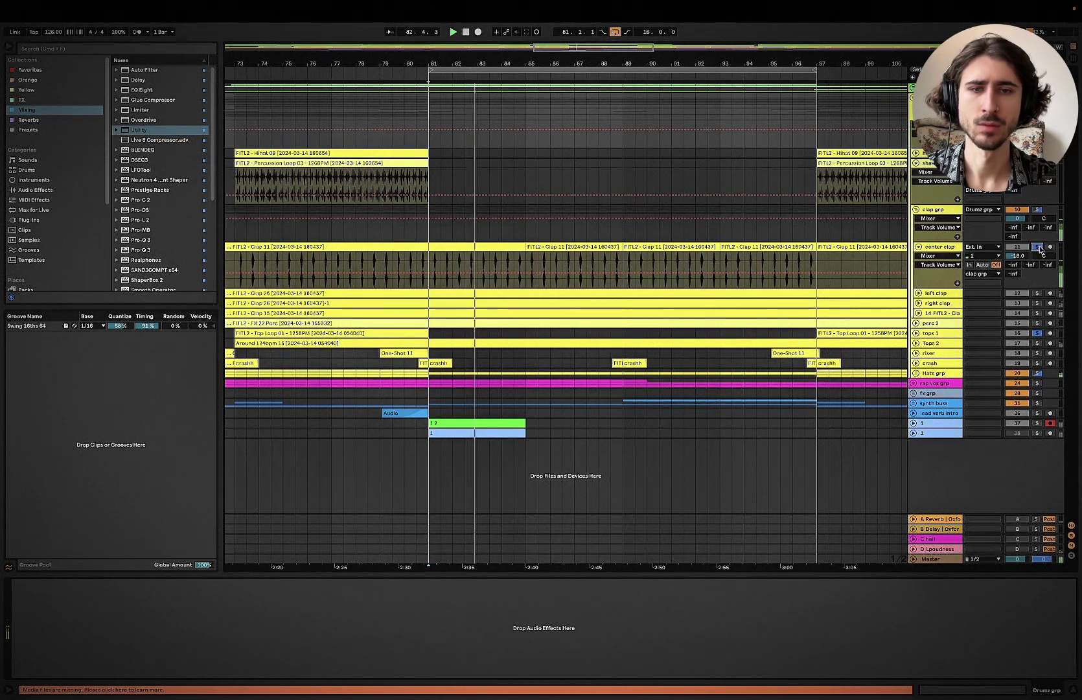
Step: Unfold and solo the left clap track and set its volume to -18.0 dB
left_click(919, 293)
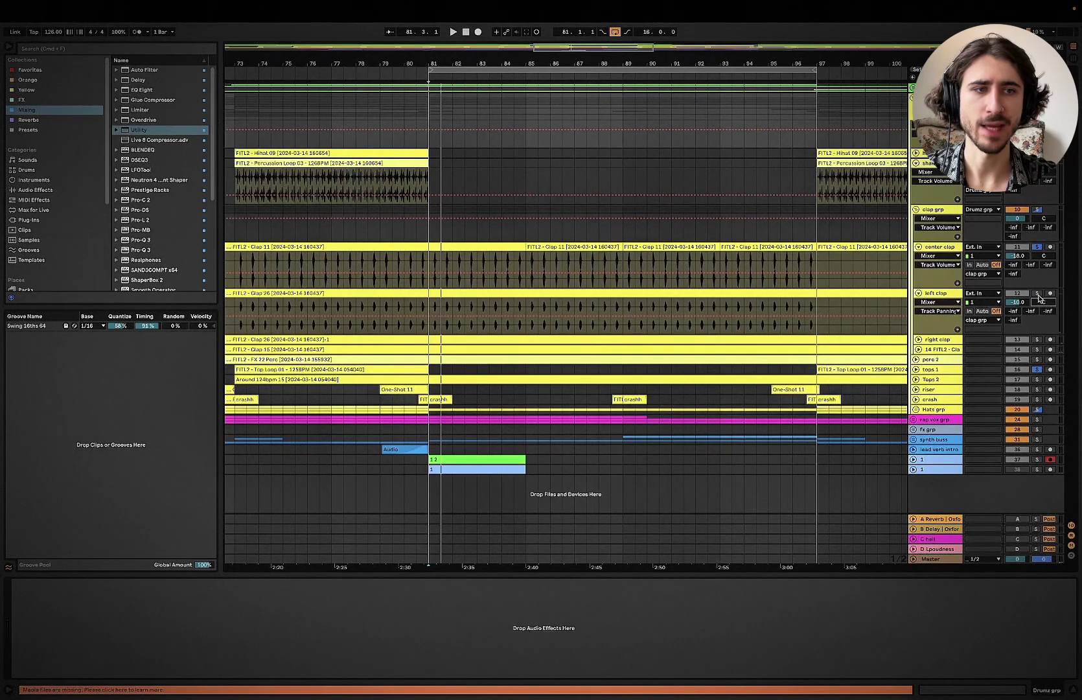
key("space")
left_click_drag(1017, 302, 1018, 306)
key("space")
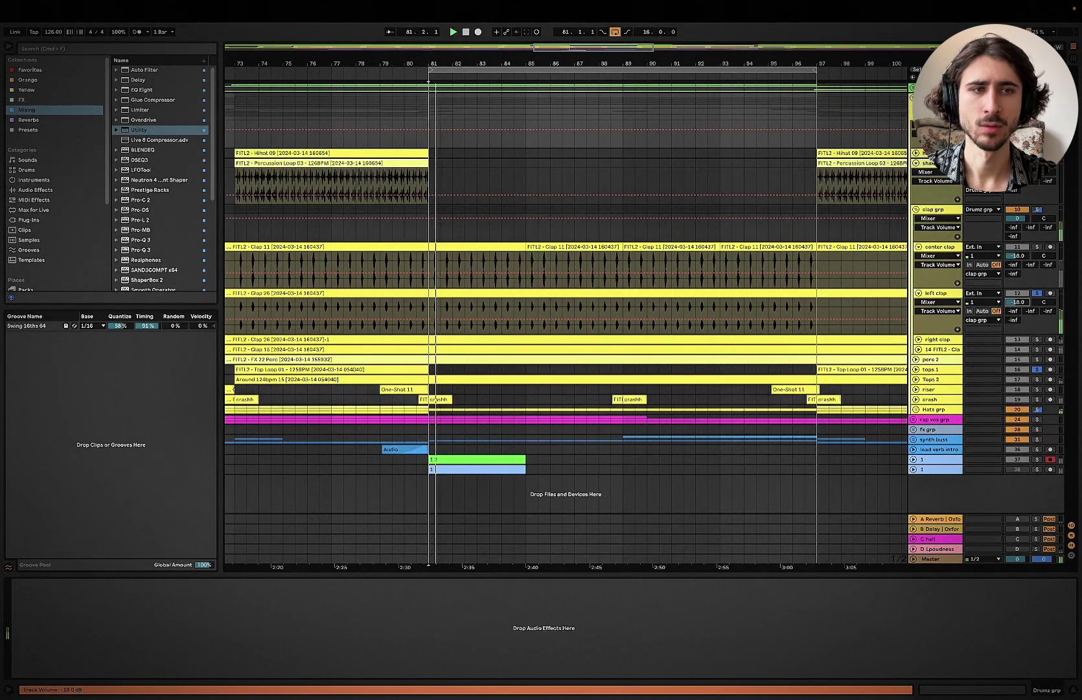
Step: Solo center clap alongside left clap and compare the waveforms of their hits in bar 81
left_click(1038, 247)
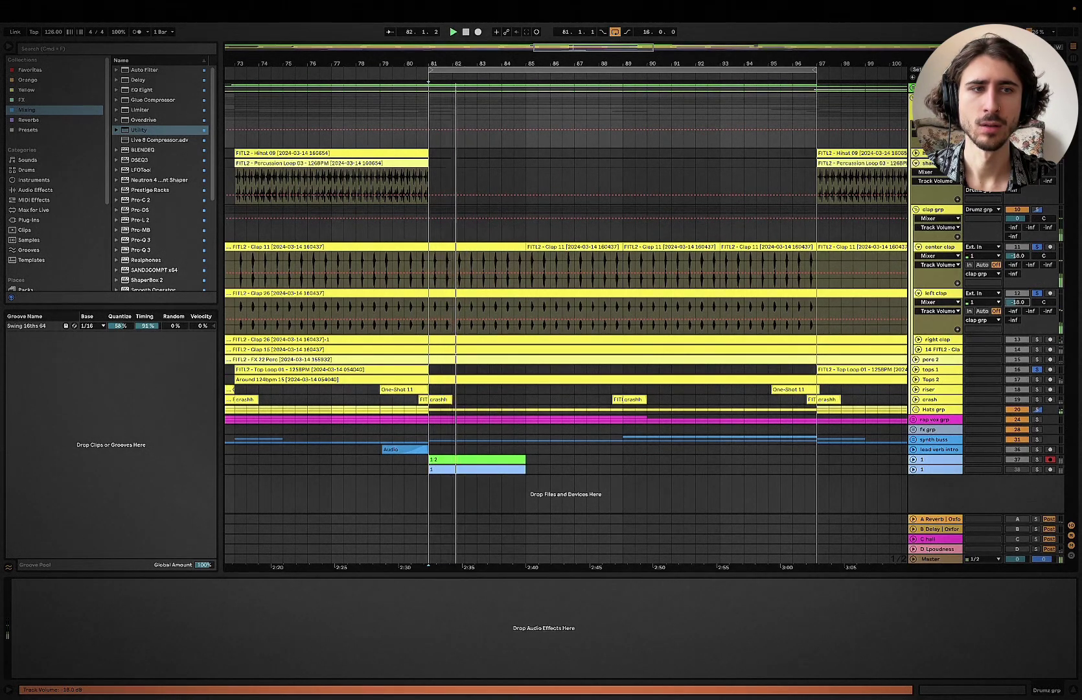
scroll(437, 330, "up", 5)
scroll(436, 329, "up", 2)
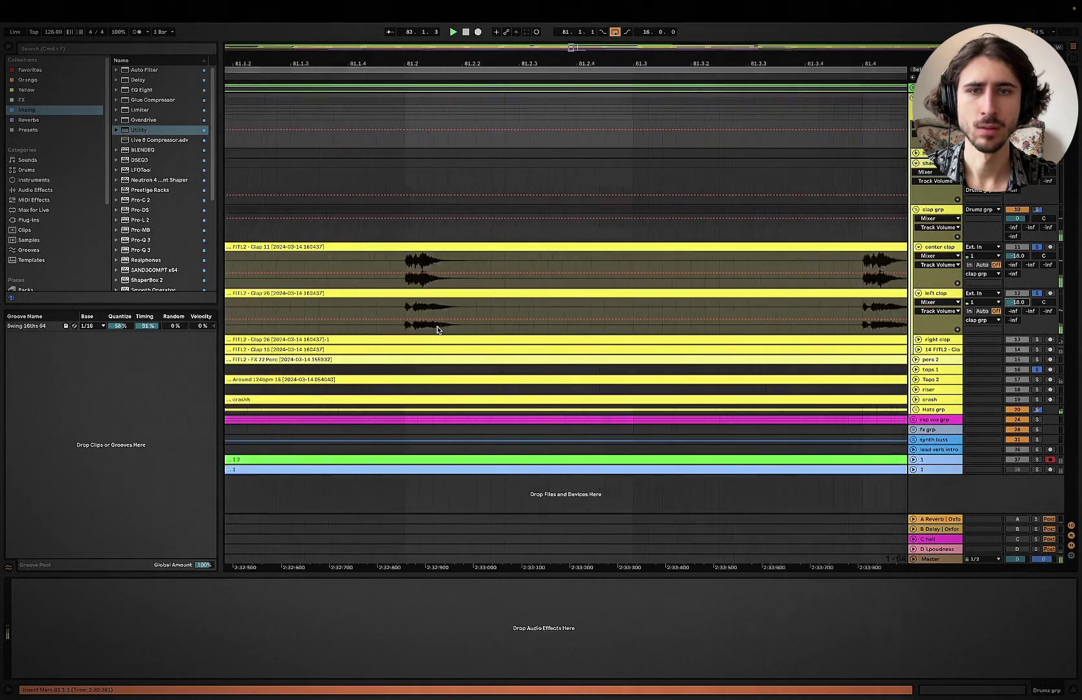
scroll(437, 329, "down", 7)
scroll(437, 329, "down", 2)
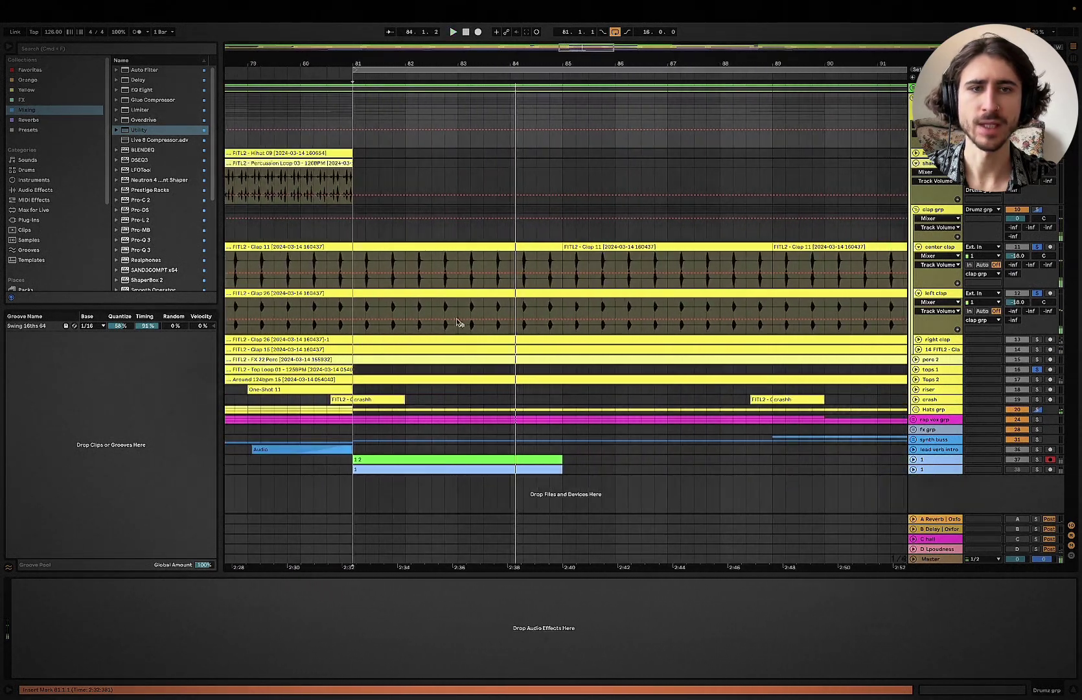
Step: Pan left clap to 50L and set its volume to -24.0 dB while playing from bar 81
left_click(357, 313)
key("space")
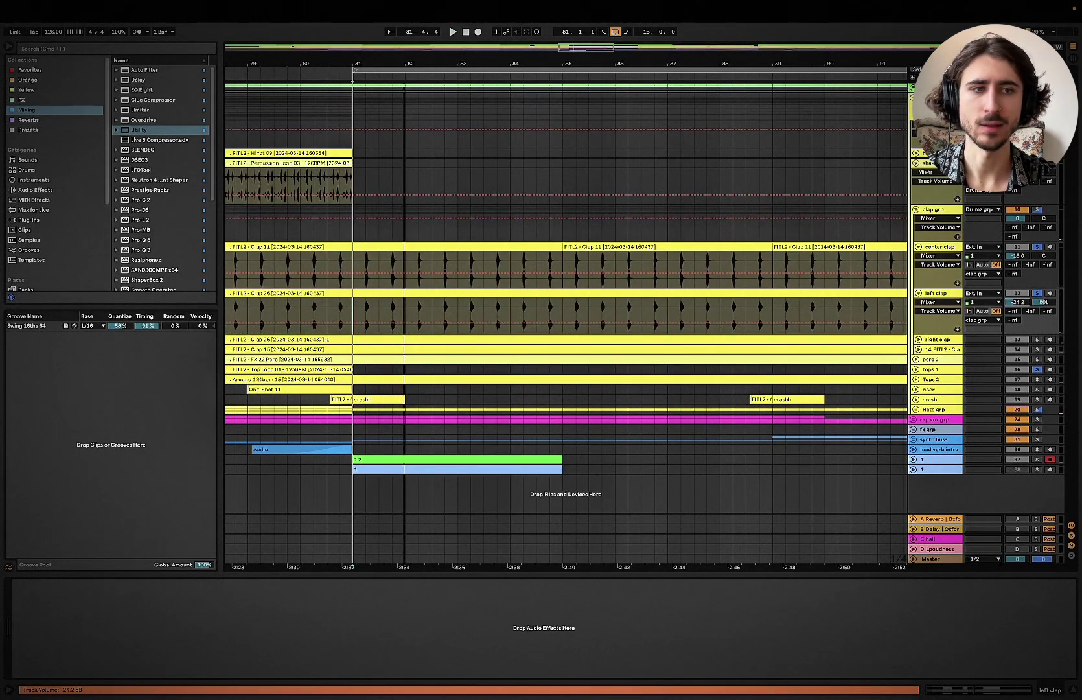
key("space")
left_click_drag(1017, 303, 1018, 305)
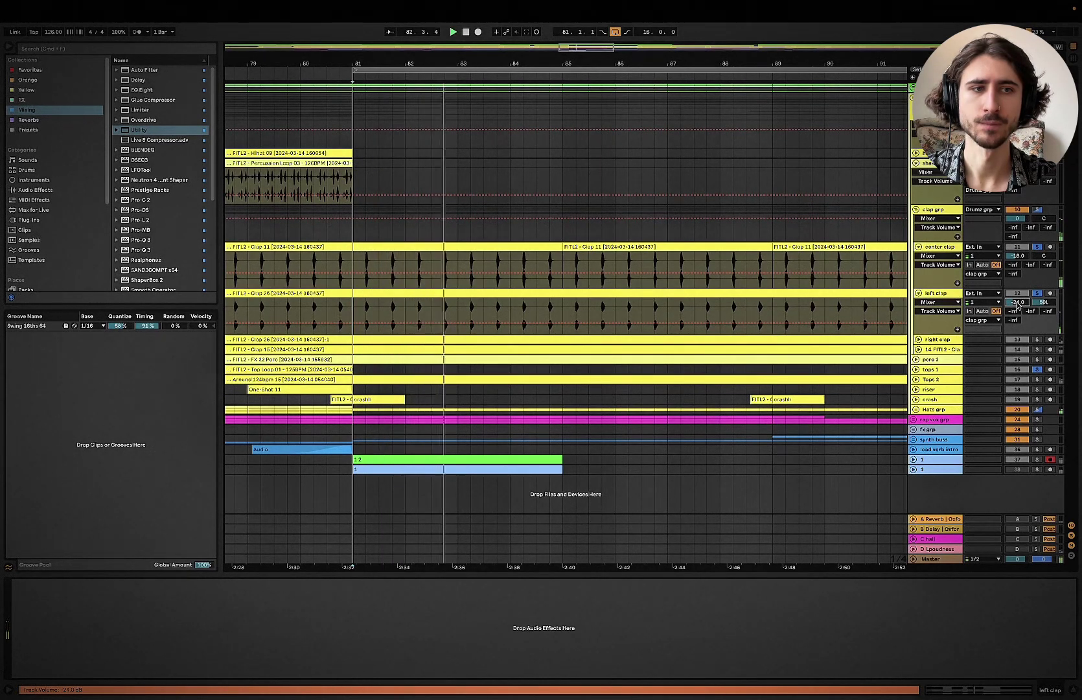
key("space")
Step: Unfold the right clap track and examine how its hits line up with the center and left claps
left_click(919, 339)
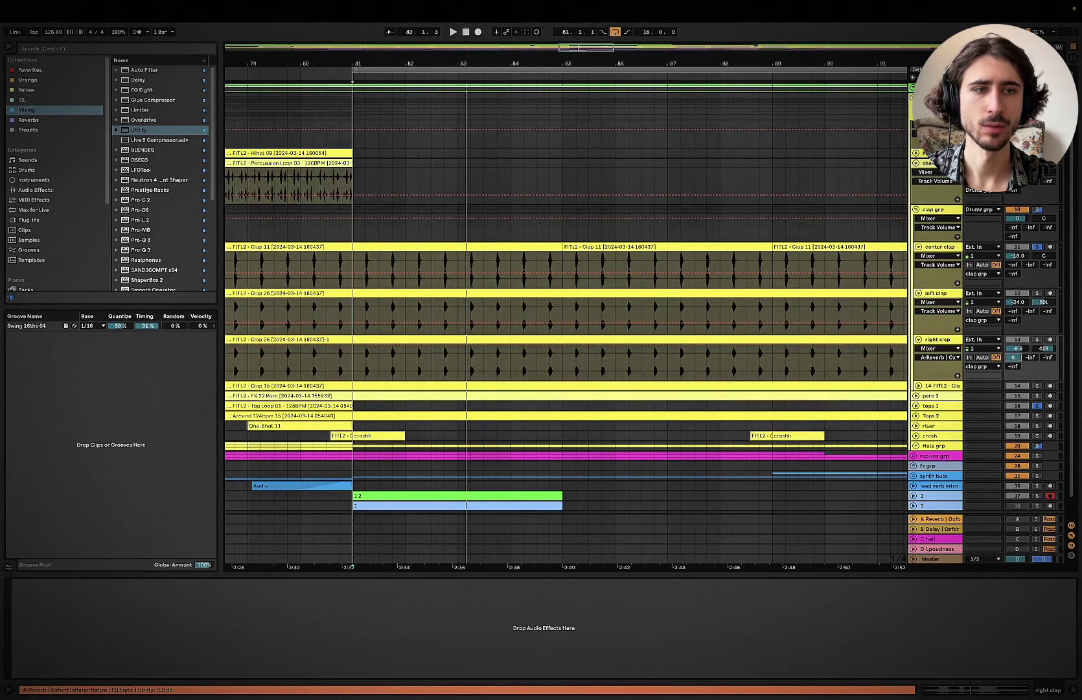
scroll(465, 338, "up", 10)
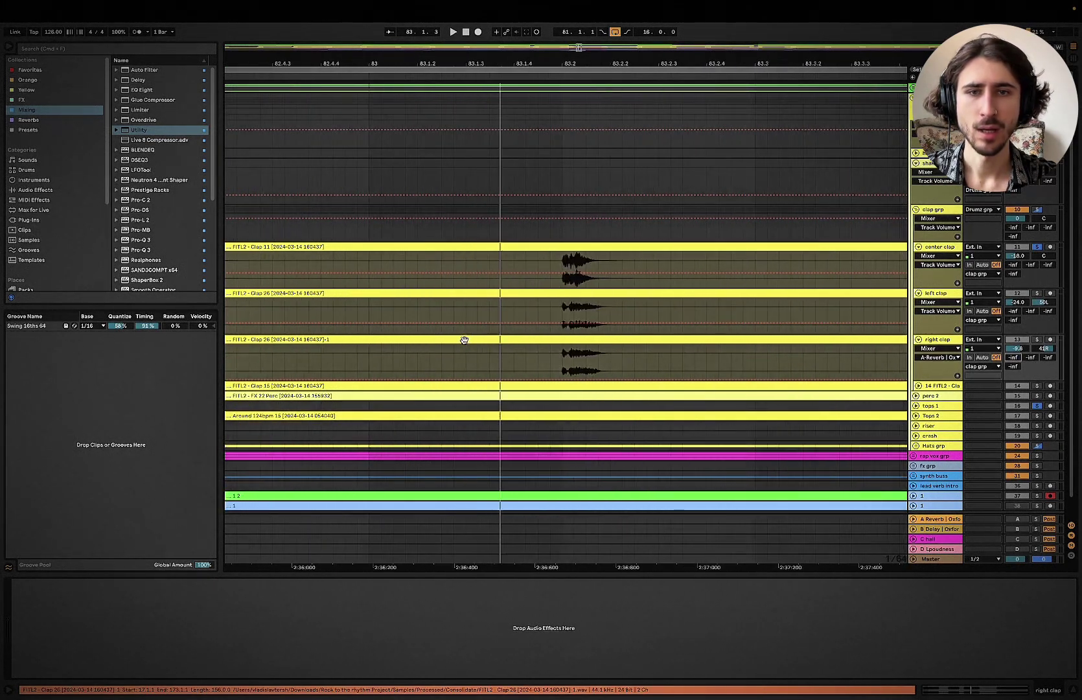
scroll(620, 336, "down", 3)
scroll(620, 335, "down", 8)
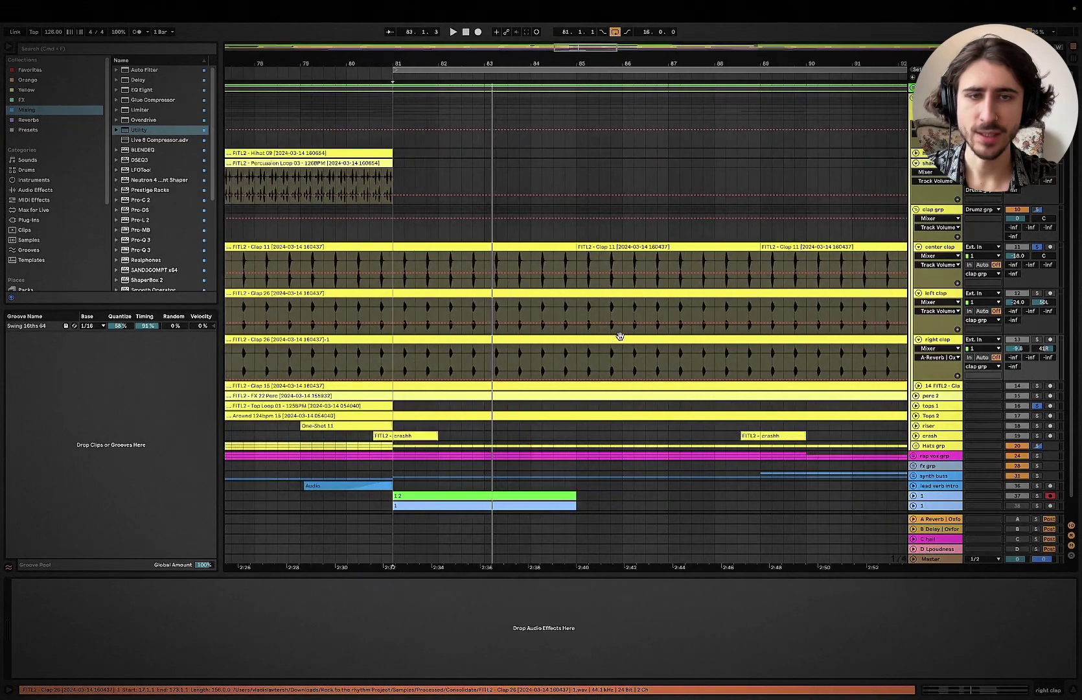
scroll(623, 336, "down", 4)
scroll(499, 368, "up", 4)
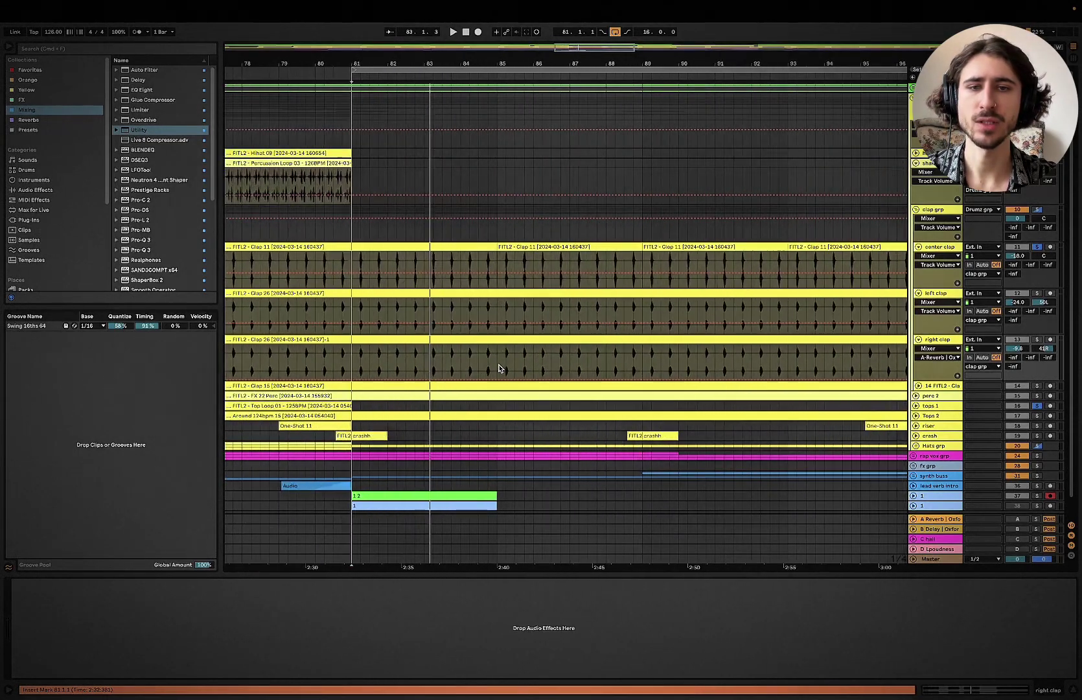
scroll(509, 349, "right", 2)
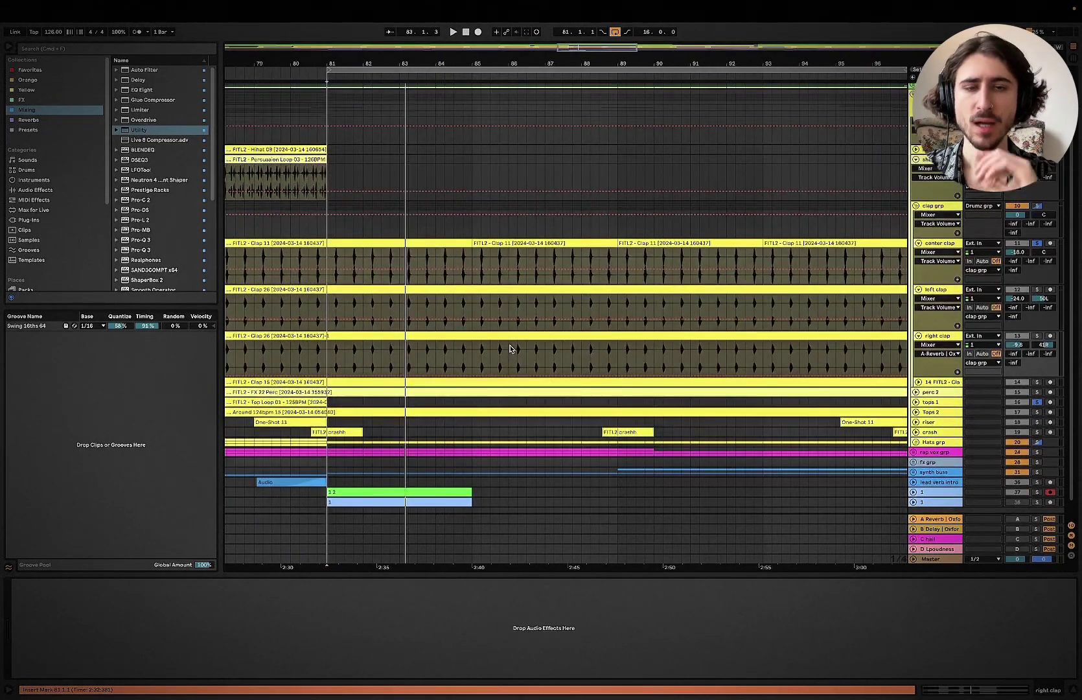
scroll(510, 350, "up", 10)
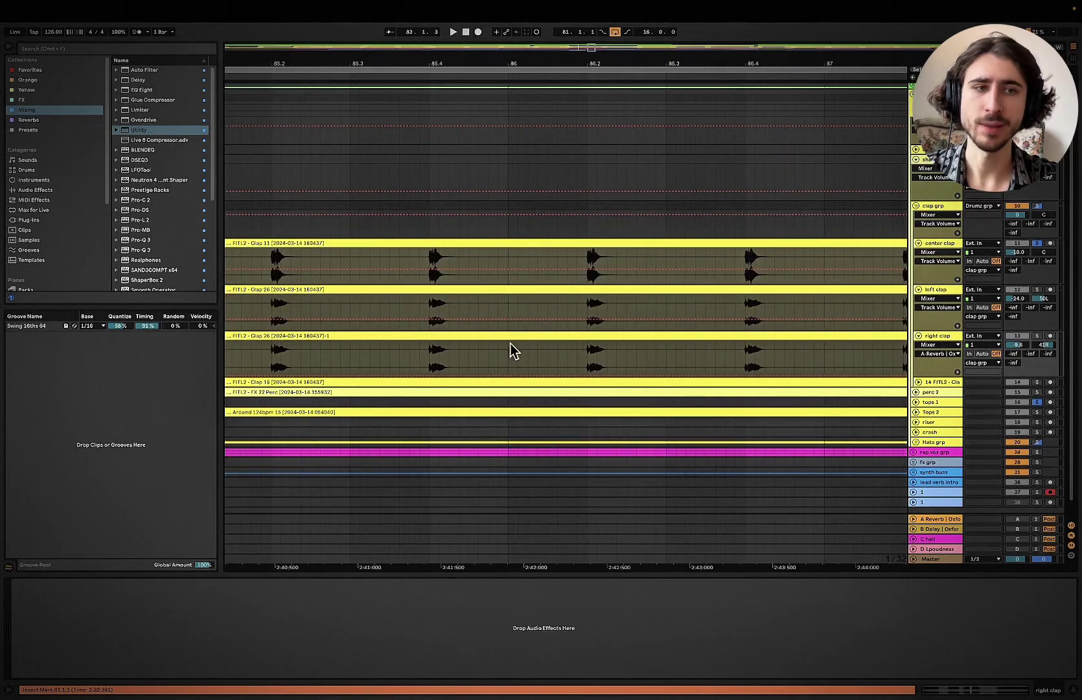
Step: Select the left clap section from 86.1.1 to 86.4.1 and compare the clap layers around it
left_click_drag(523, 317, 761, 306)
scroll(733, 311, "down", 10)
scroll(744, 309, "down", 10)
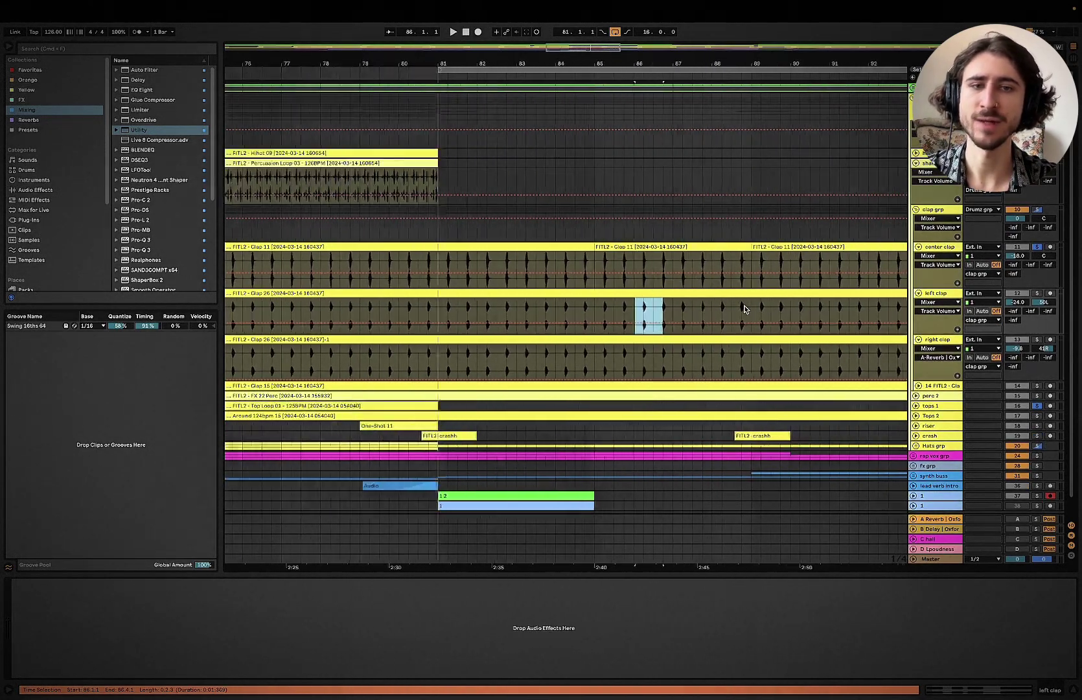
scroll(745, 305, "down", 1)
scroll(746, 305, "left", 2)
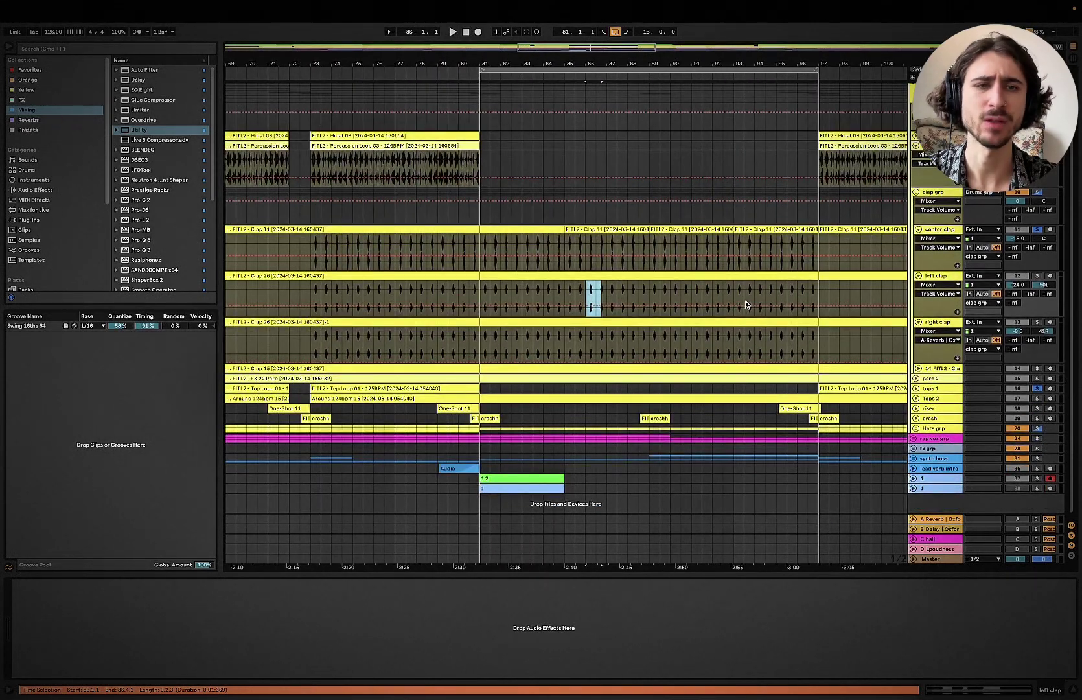
scroll(616, 337, "up", 10)
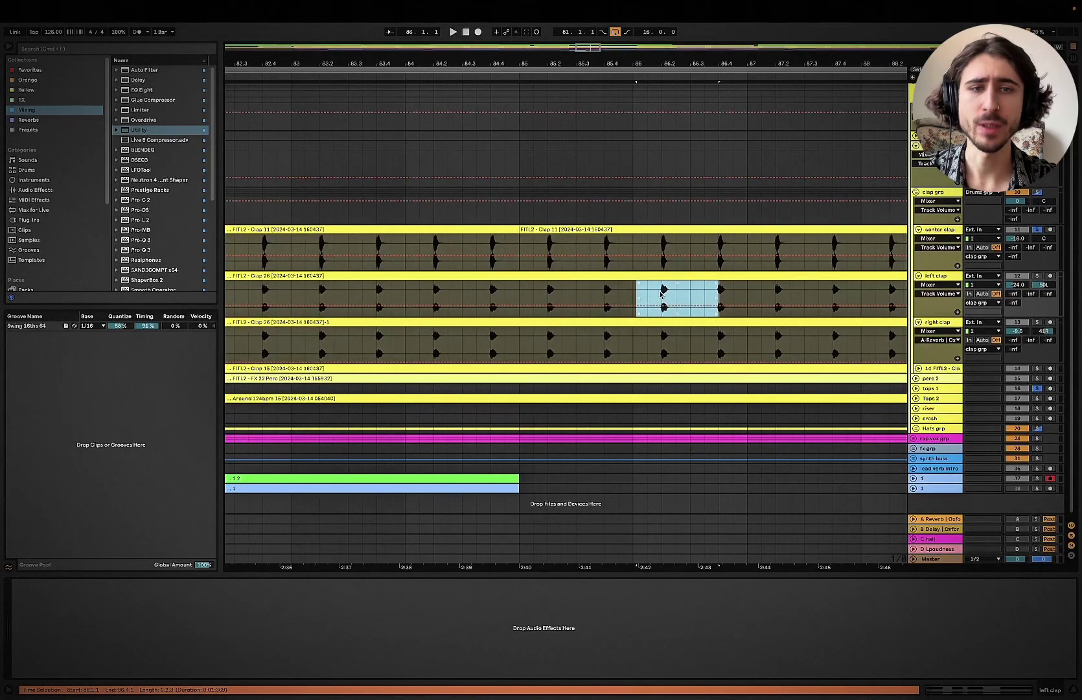
scroll(661, 295, "down", 5)
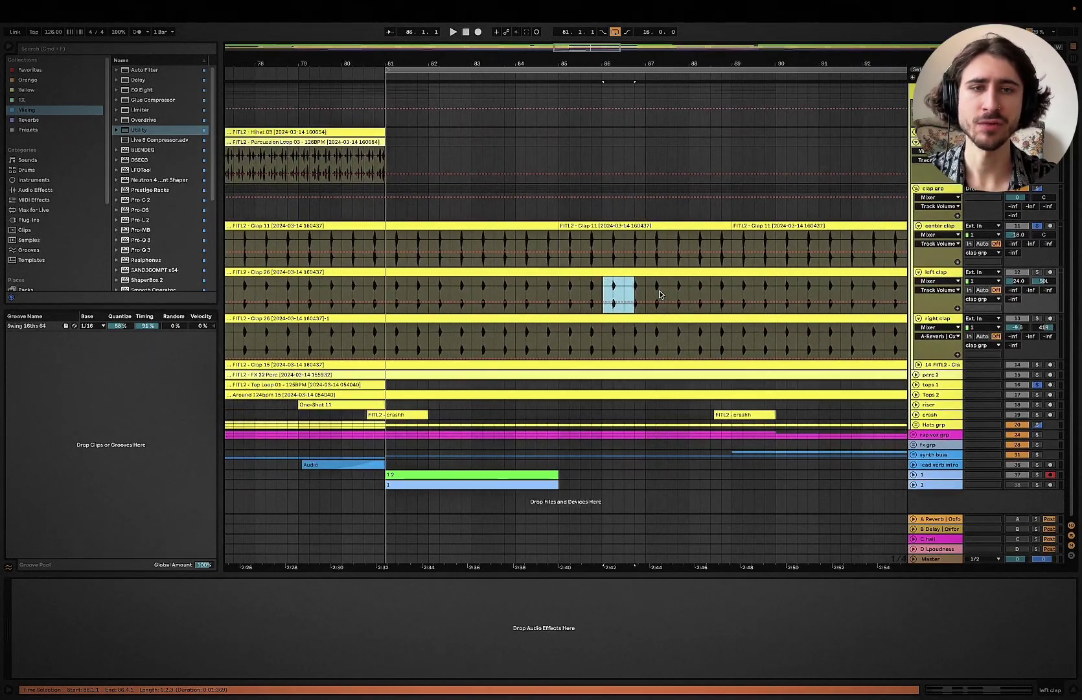
scroll(661, 295, "right", 1)
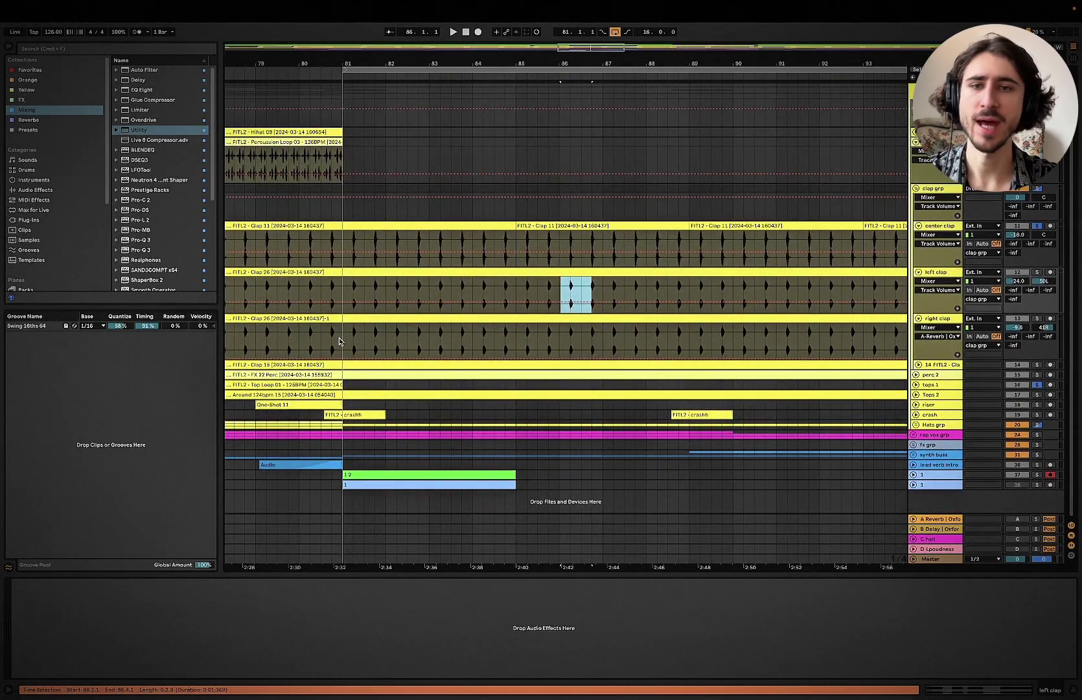
Step: Delete the section of the Clap 26 clip on right clap from bar 81 to bar 97
scroll(339, 342, "down", 3)
left_click_drag(318, 339, 807, 337)
left_click_drag(520, 324, 521, 360)
scroll(456, 352, "left", 1)
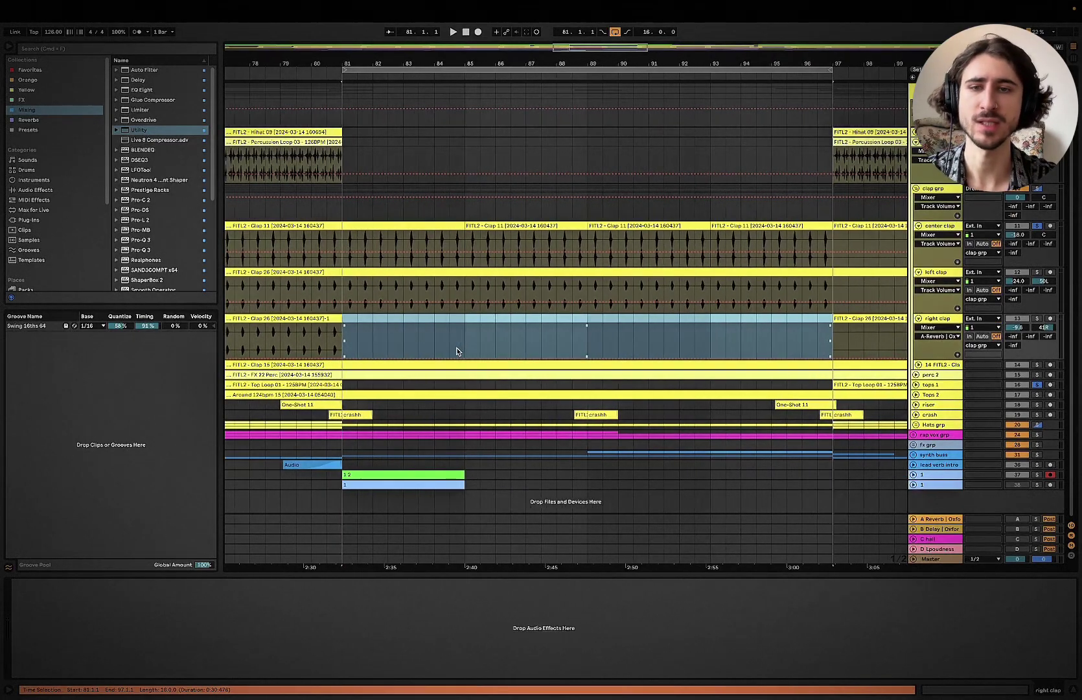
scroll(483, 298, "left", 1)
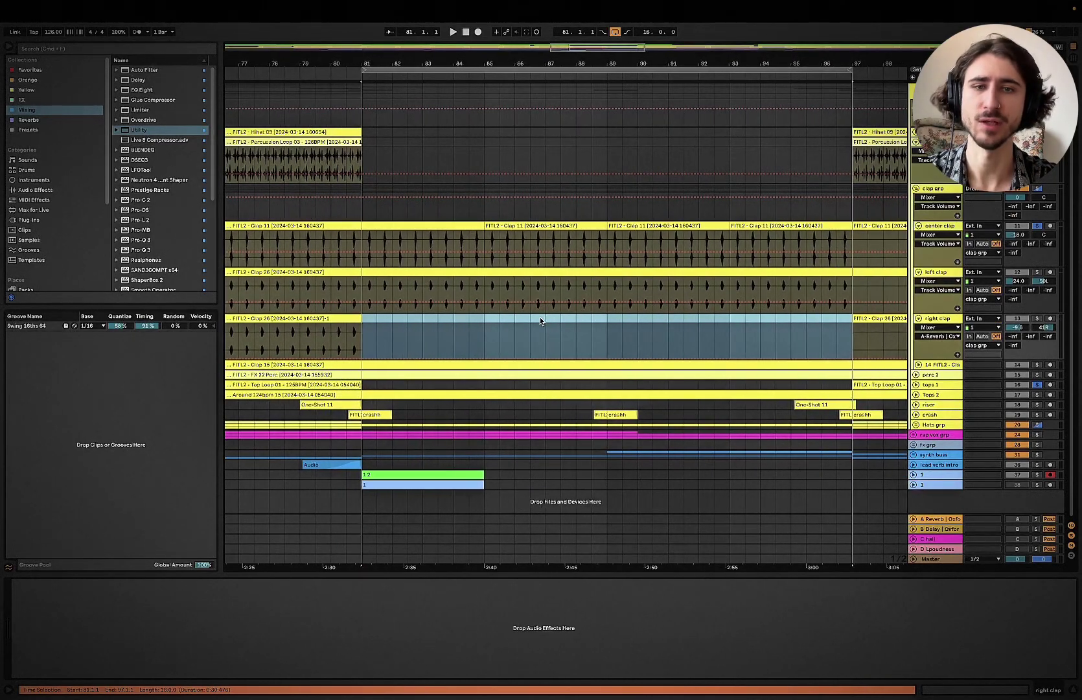
Step: Play the claps from bar 81 and solo left clap alongside center clap
left_click(364, 293)
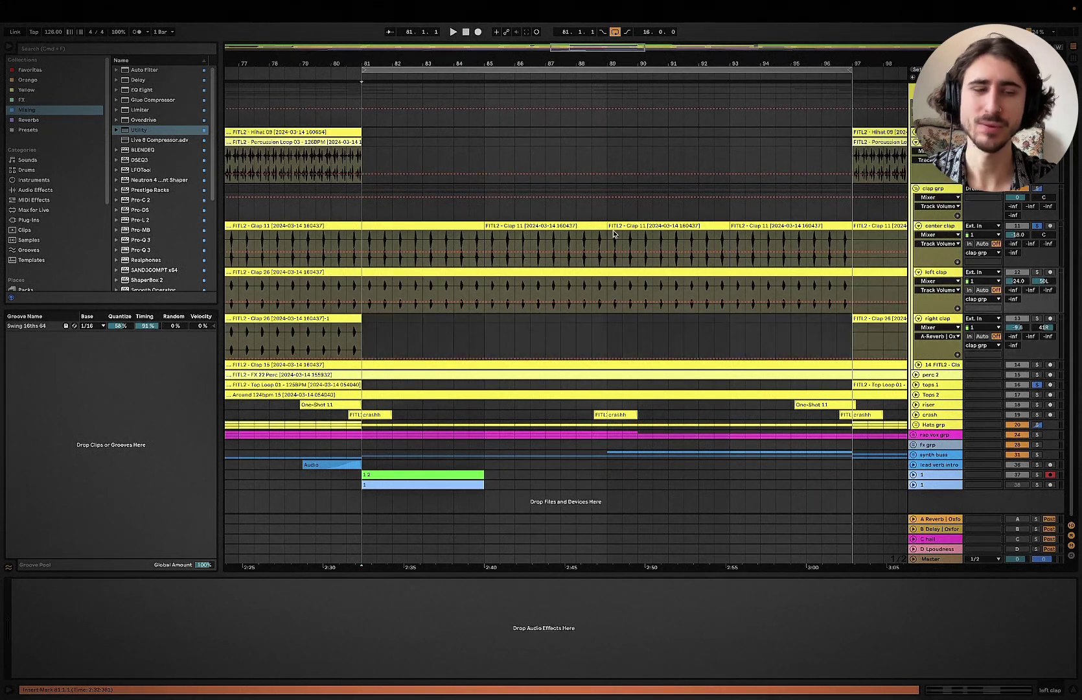
key("space")
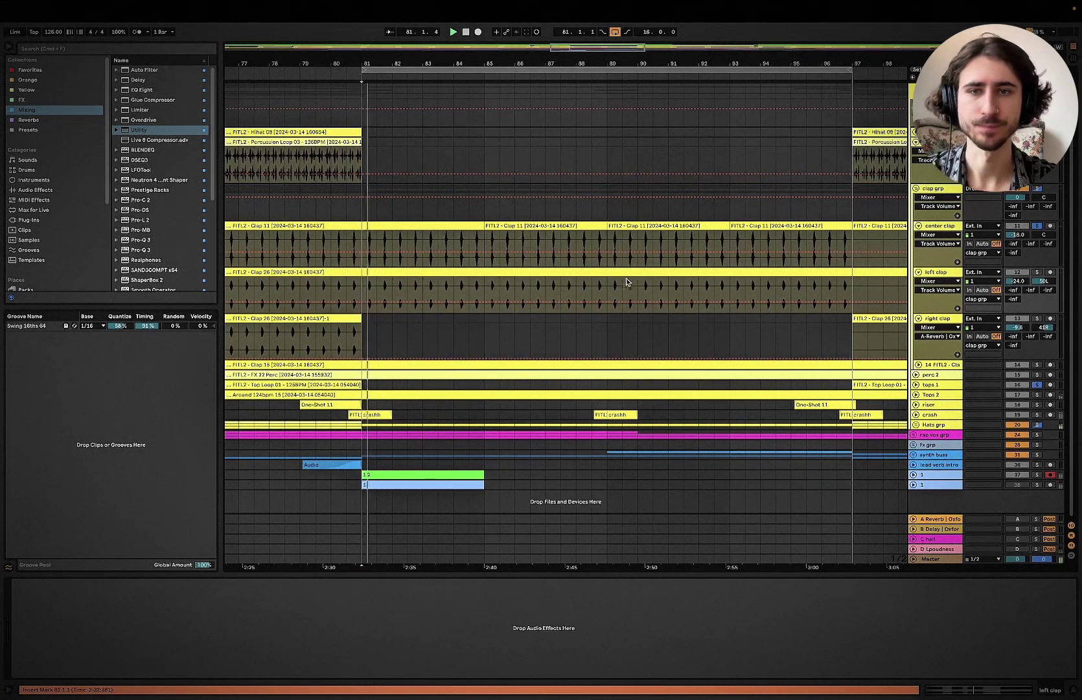
left_click(1038, 272)
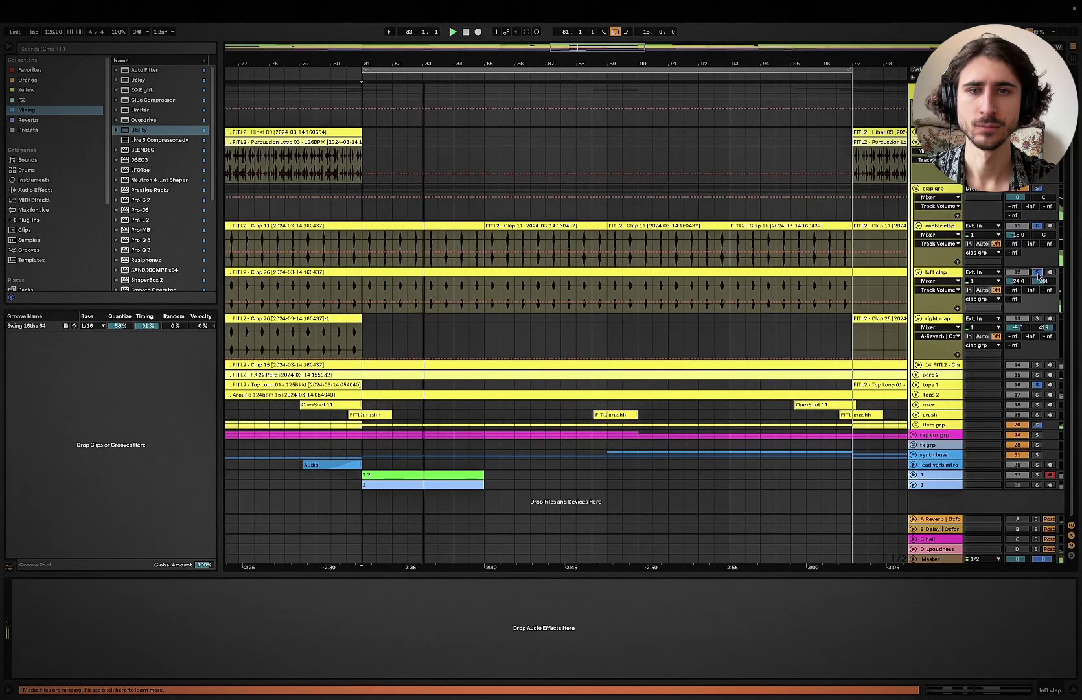
Step: Open the Clap folder inside the Drums folder of the Deceiver 5 sample pack
scroll(63, 218, "down", 5)
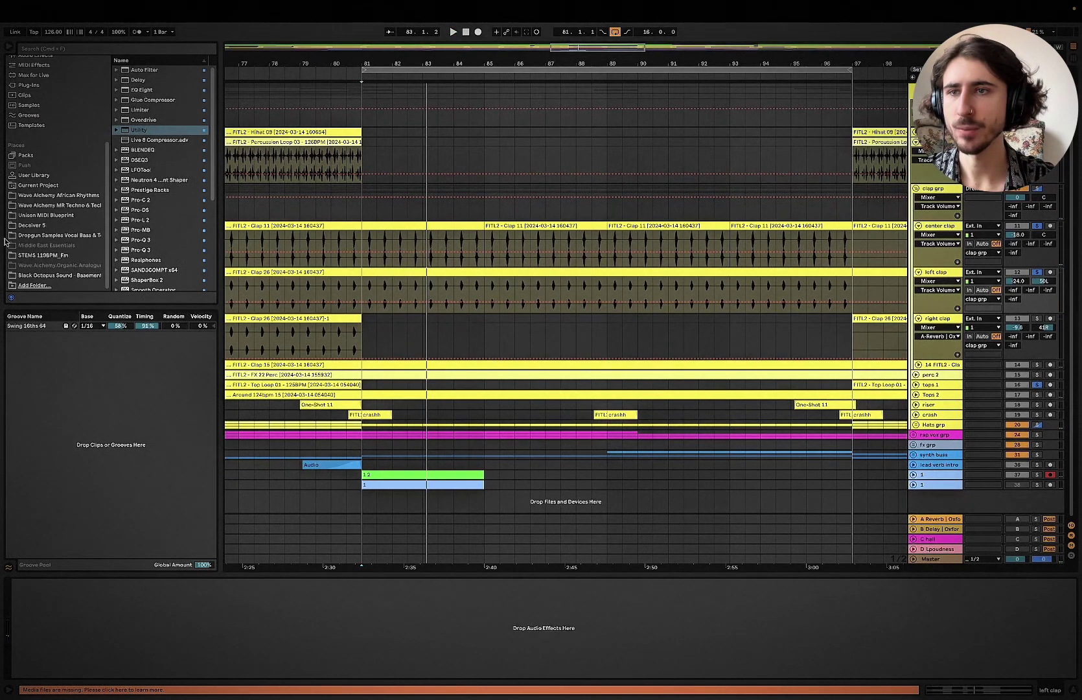
left_click(32, 225)
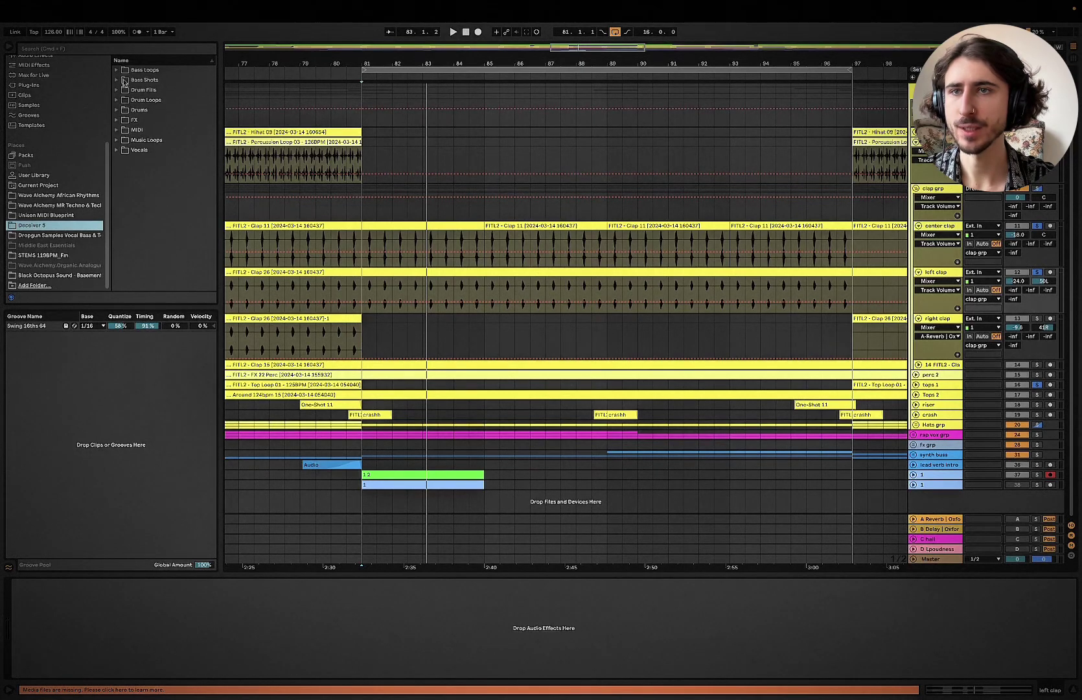
left_click(118, 100)
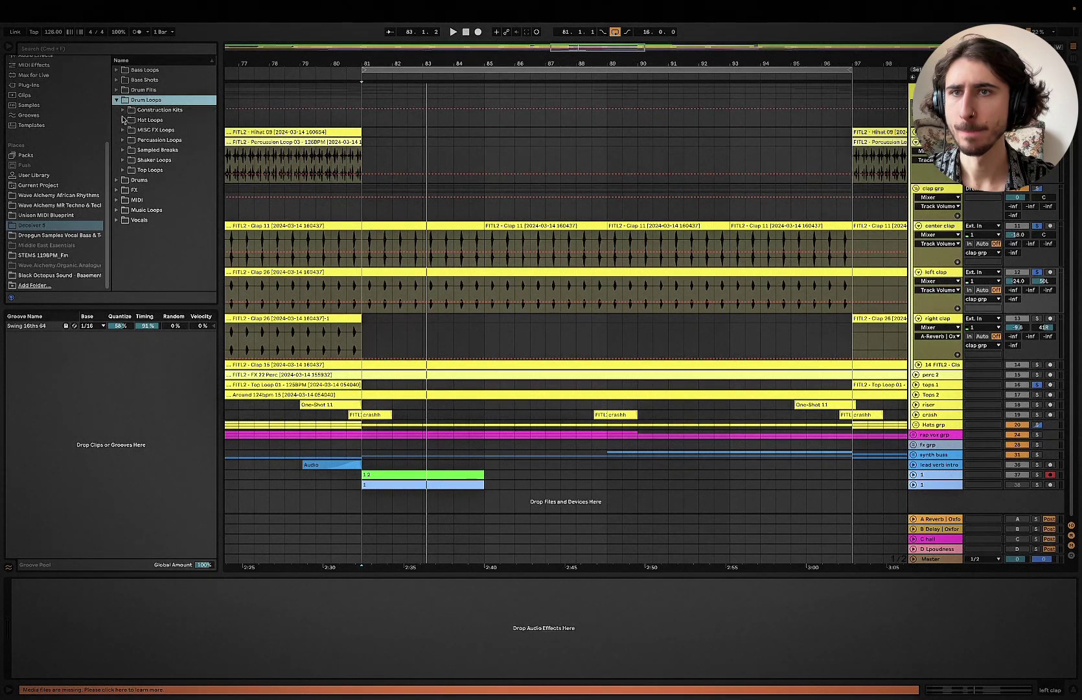
left_click(118, 181)
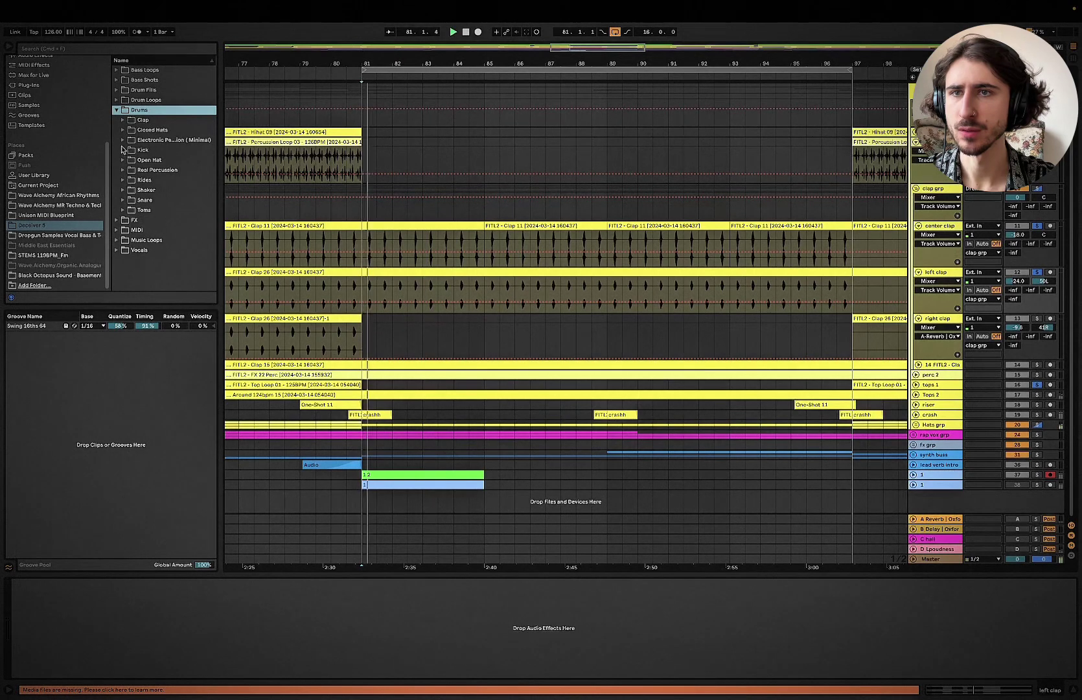
left_click(122, 120)
Step: Audition several EvoSounds clap samples against the playing claps and lower the preview volume
left_click(168, 181)
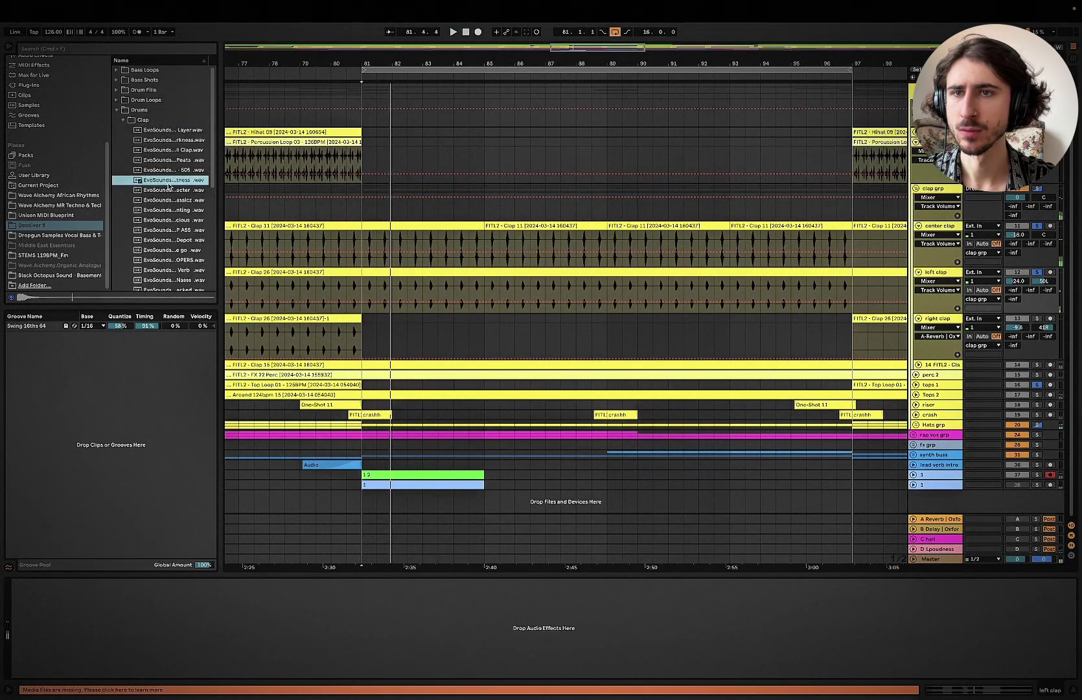
key("space")
left_click(175, 201)
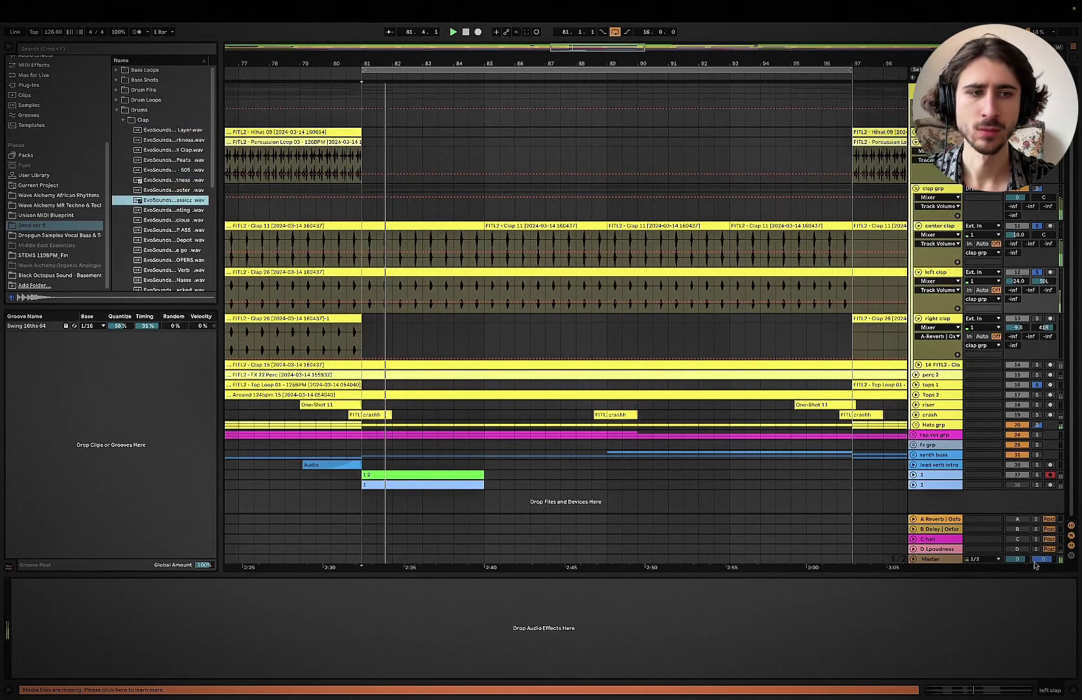
left_click_drag(1040, 557, 1041, 559)
left_click(172, 210)
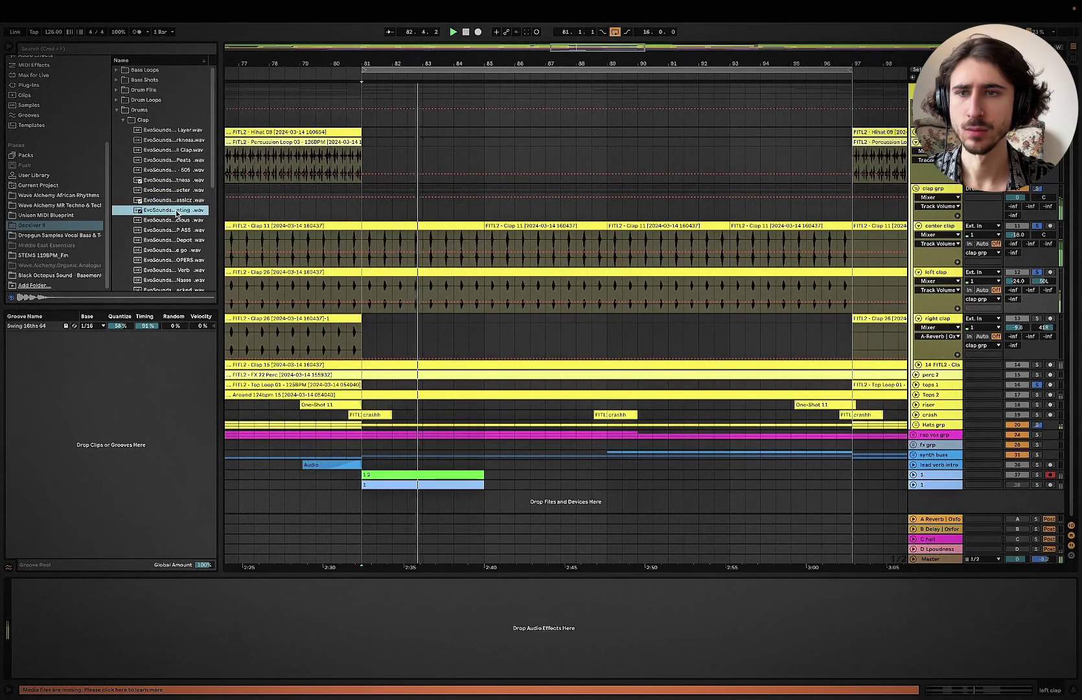
left_click(175, 230)
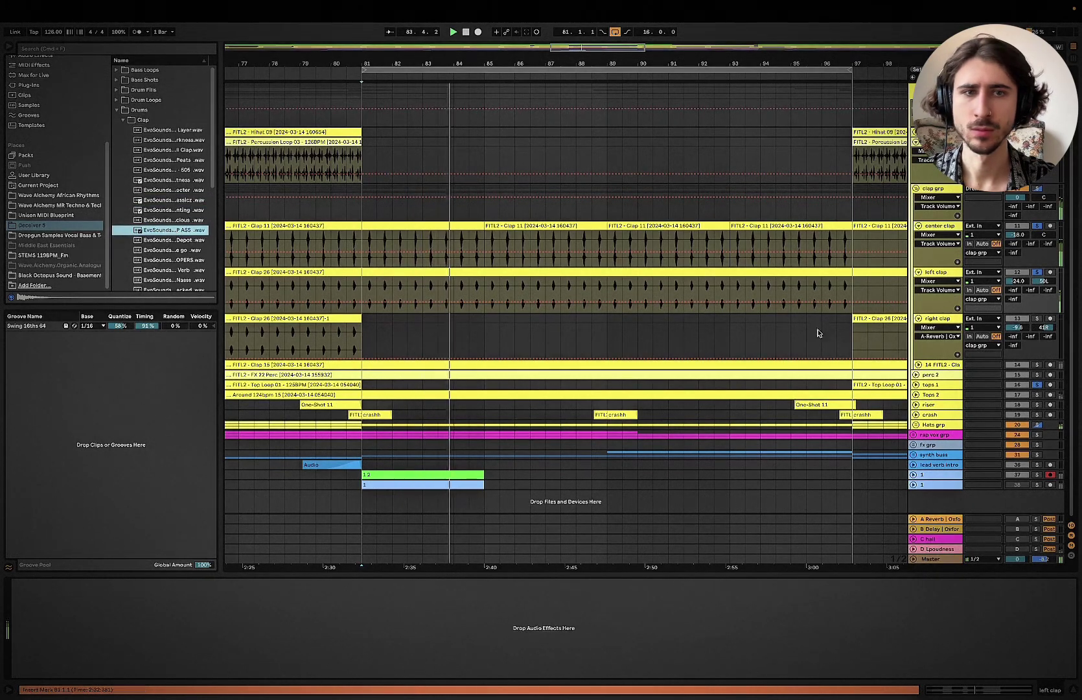
Step: Place the EvoSounds clap sample ending in "P ASS" on the right clap track at 81.2
scroll(861, 342, "left", 1)
key("space")
key("space")
left_click(936, 318)
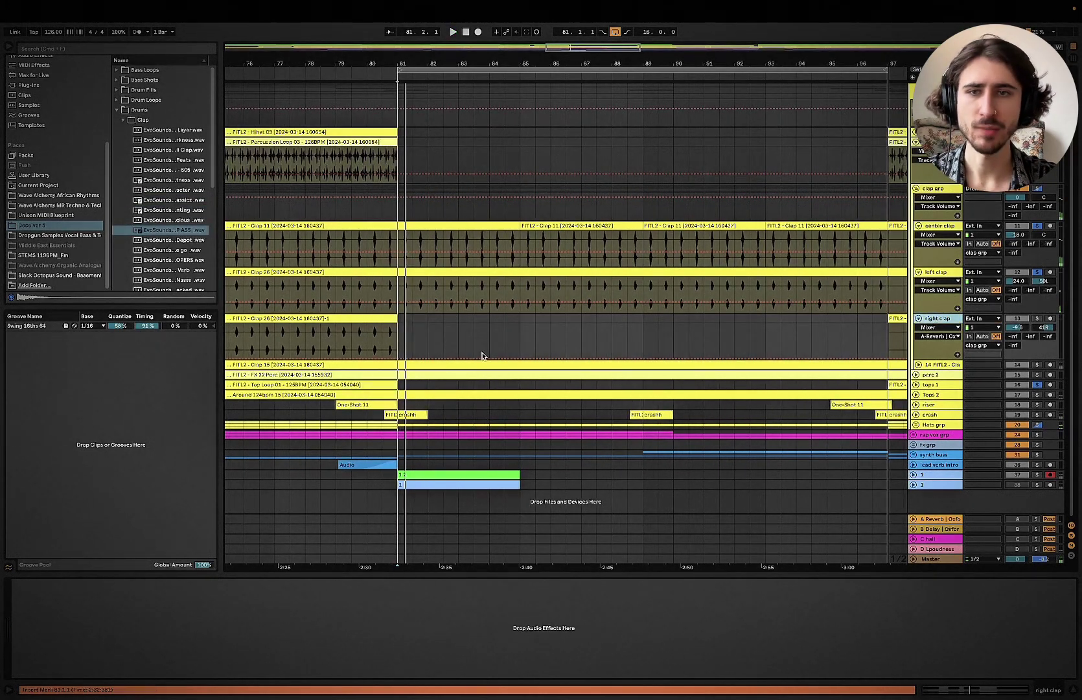
scroll(483, 355, "up", 5)
scroll(483, 356, "left", 3)
scroll(356, 289, "up", 3)
scroll(357, 286, "left", 3)
left_click_drag(171, 230, 411, 344)
left_click(306, 352)
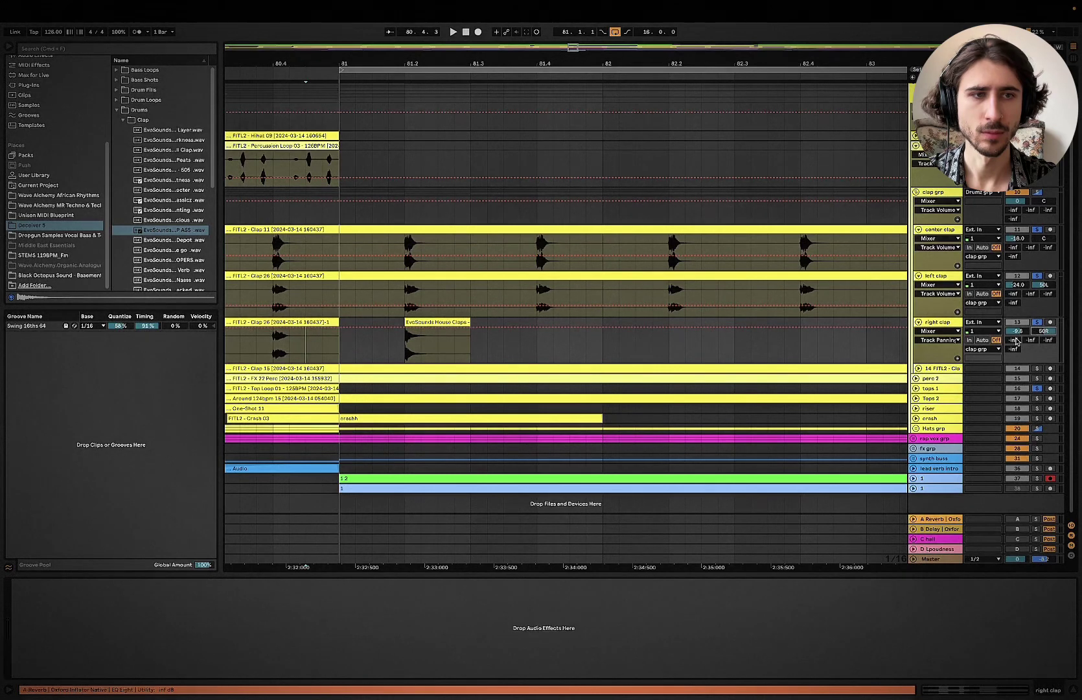
Step: Pan right clap to 50R and lower its volume to -24.2 dB during playback
mouse_move(1017, 331)
left_mouse_down()
mouse_move(1018, 342)
mouse_move(1018, 333)
left_mouse_up()
key("space")
key("space")
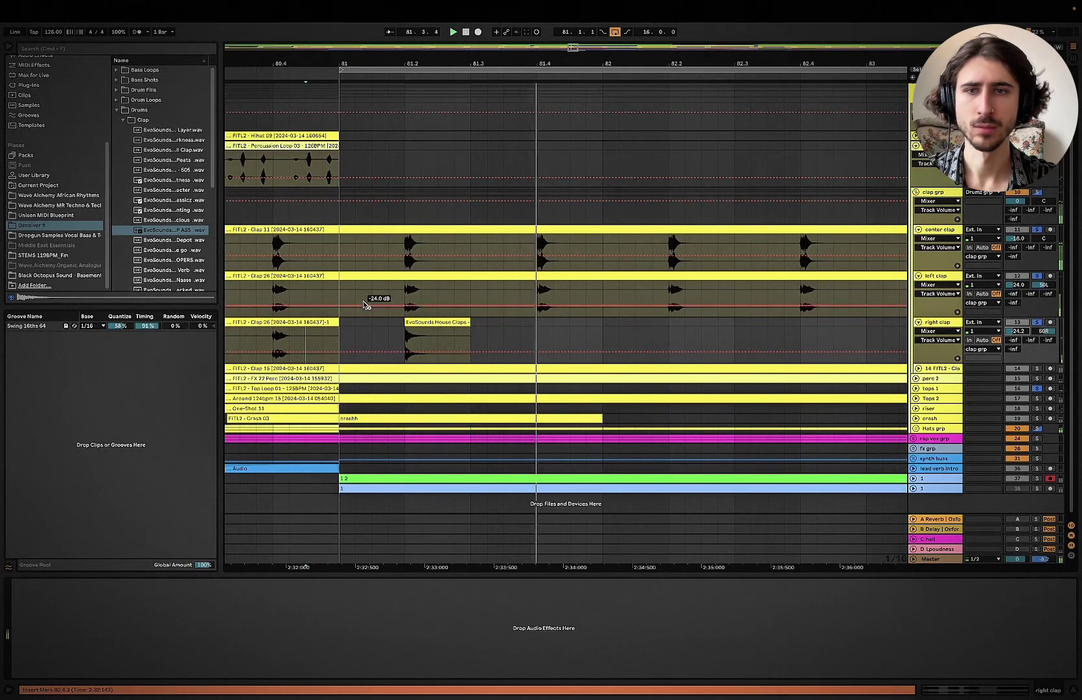
Step: Compare the clap layers from bar 81 by toggling solo on left clap and right clap
scroll(366, 302, "down", 5)
scroll(365, 301, "right", 3)
scroll(365, 302, "up", 1)
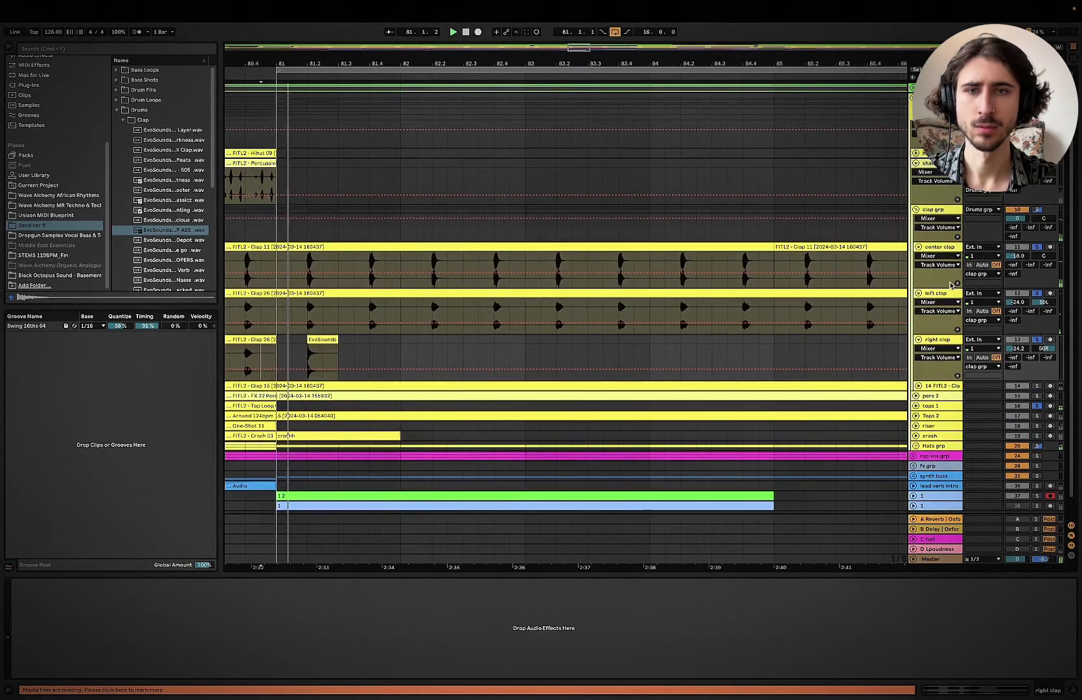
left_click(1036, 293)
left_click(1038, 339)
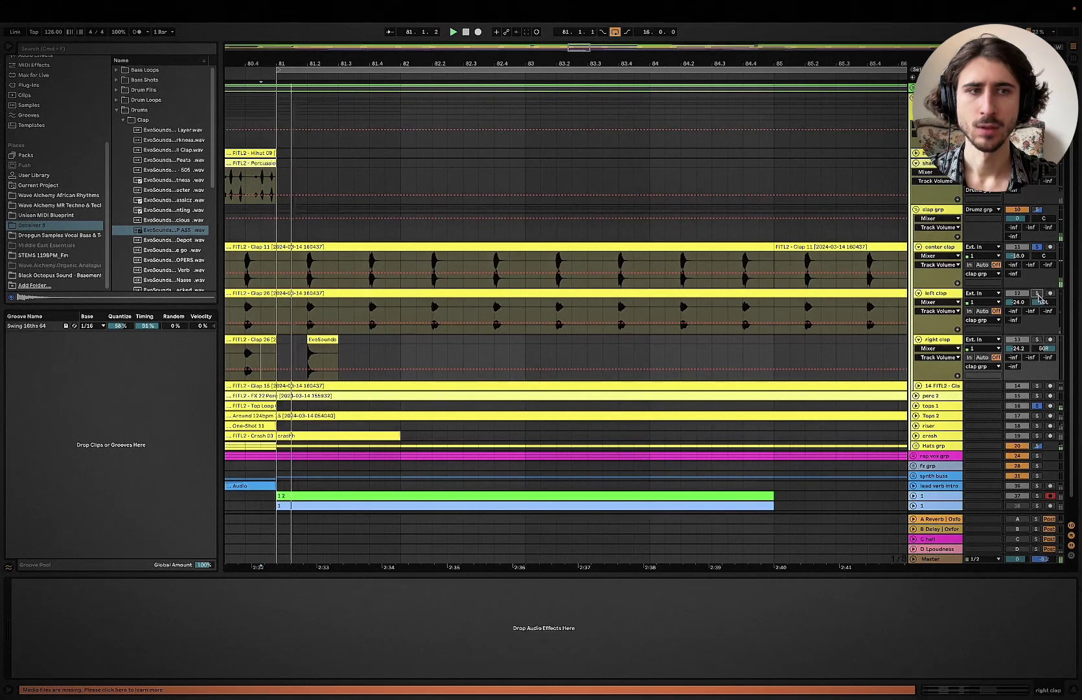
Step: Replace the right clap sample at 81.2 with the EvoSounds House Claps "We go" sample and play it with right clap soloed
left_click(174, 250)
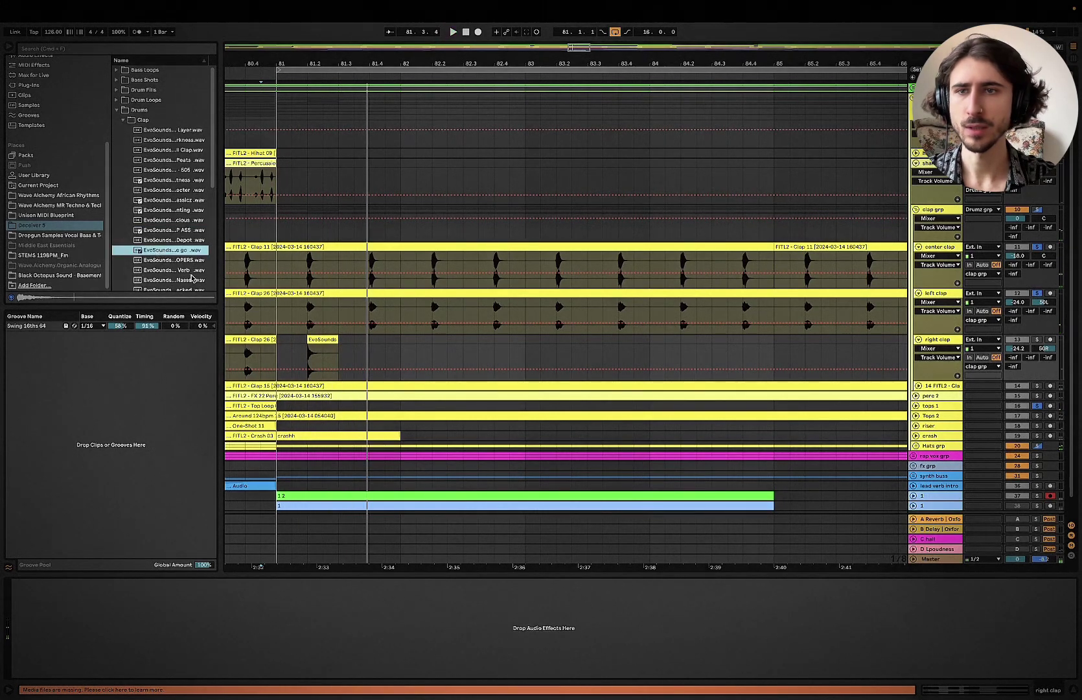
mouse_move(164, 254)
left_mouse_down()
mouse_move(307, 335)
mouse_move(307, 353)
left_mouse_up()
left_click(290, 351)
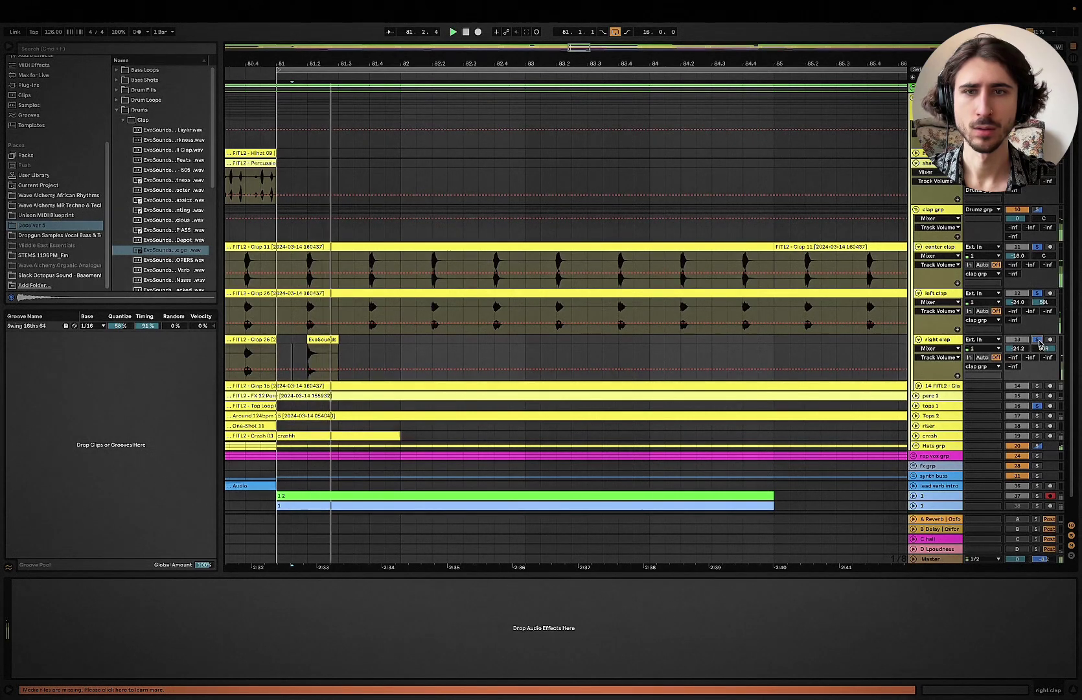
key("space")
Step: Shorten the new right clap clip to end at 81.2.3 and play it from bar 81
left_click(324, 360)
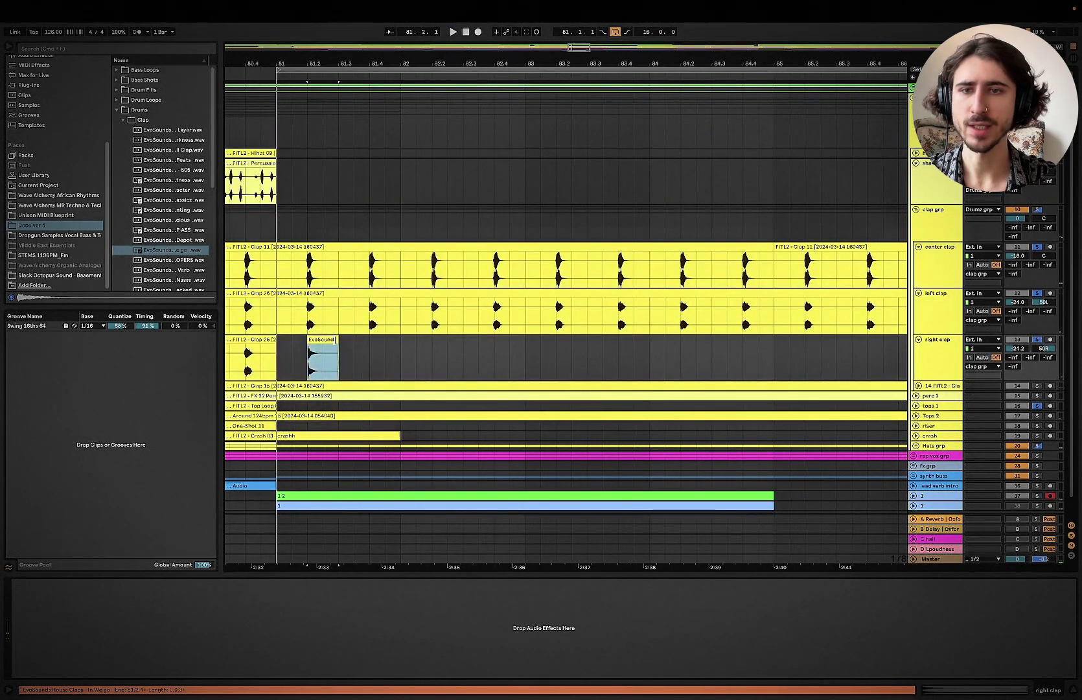
key("space")
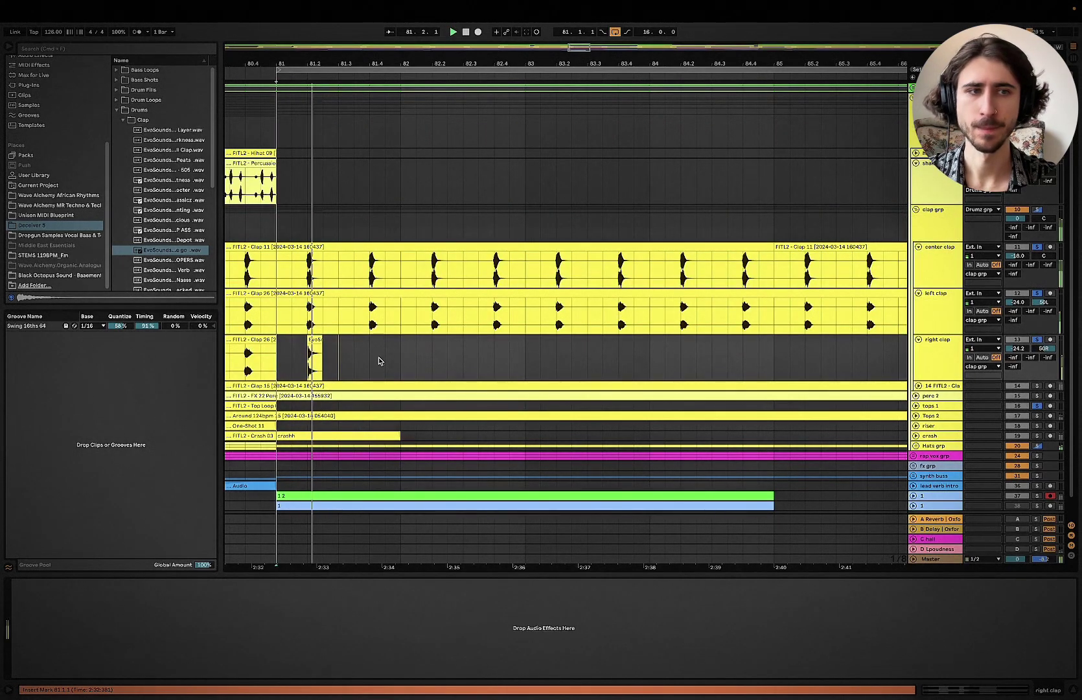
key("space")
key("space")
Step: Set the volume of both right clap and left clap to -30.0 dB during playback
left_click_drag(1020, 352, 1019, 371)
left_click_drag(1017, 302, 1018, 322)
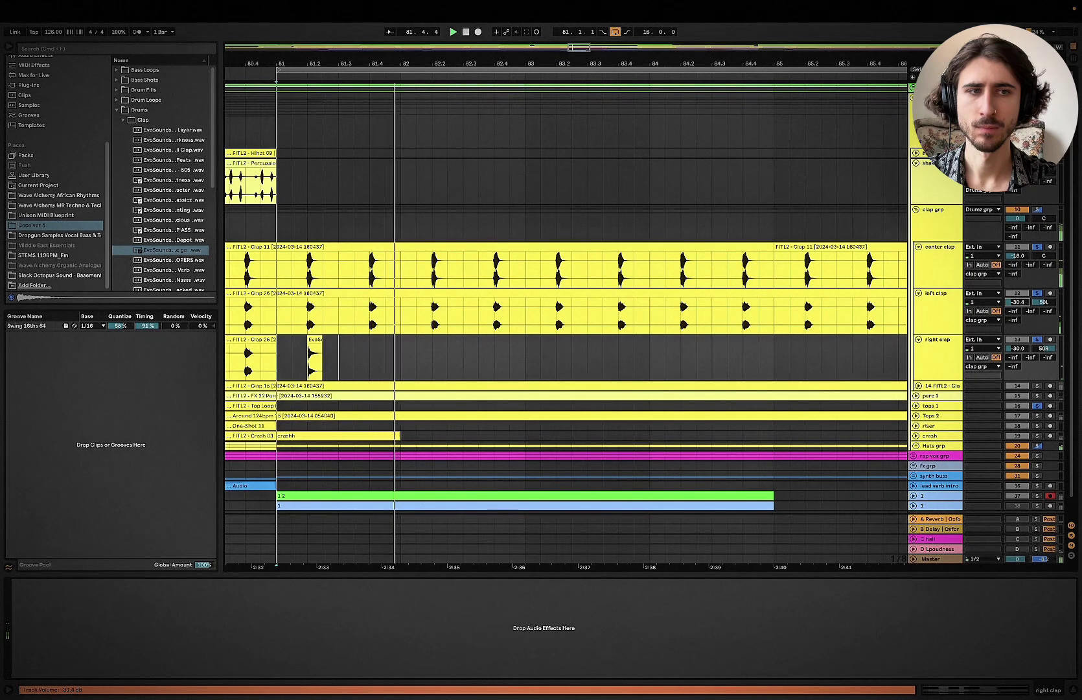
key("space")
key("space")
Step: Repeat the shortened clap hit every two beats on right clap from bar 81 up to bar 97
left_click(343, 350)
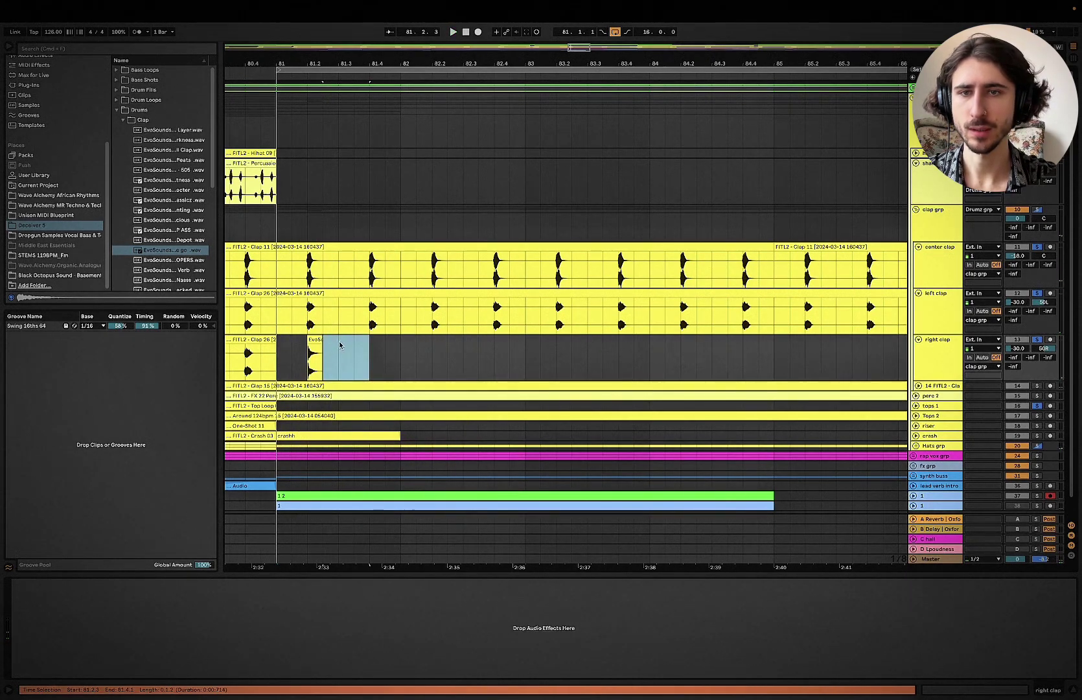
left_click_drag(339, 345, 285, 345)
key("super+d")
key("super+d")
key("super+d")
key("super+d")
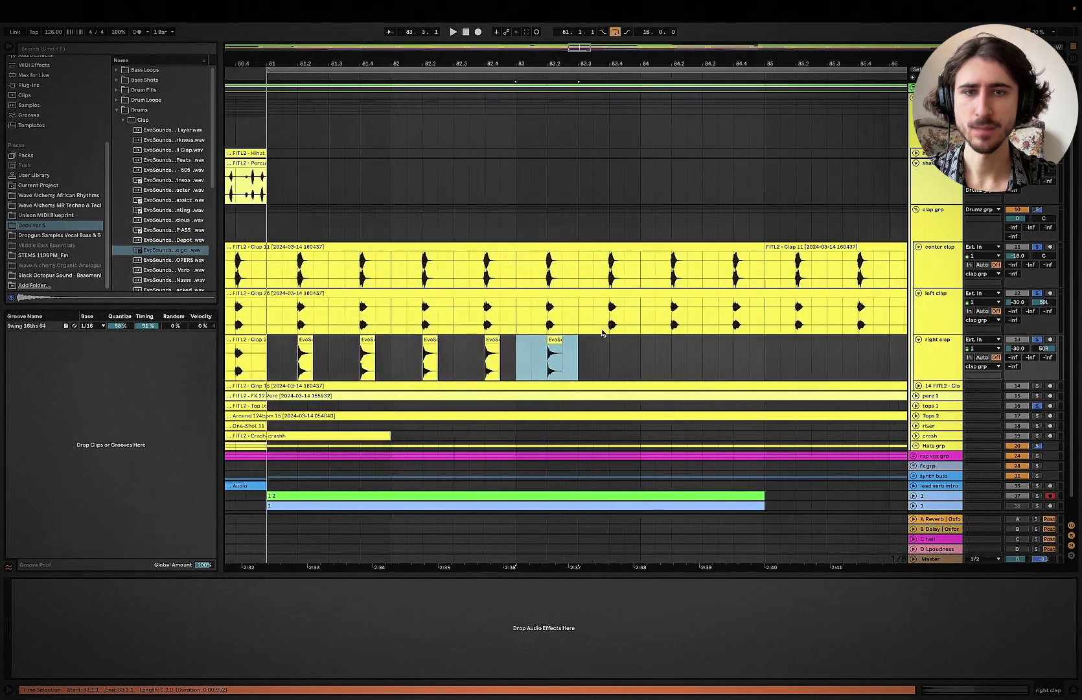
scroll(583, 333, "down", 5)
key("super+d")
key("super+d")
key("super+d")
key("super+d")
key("super+d")
key("super+d")
key("super+d")
key("super+d")
key("super+d")
key("super+d")
key("super+d")
key("super+d")
key("super+d")
key("super+d")
key("super+d")
key("super+d")
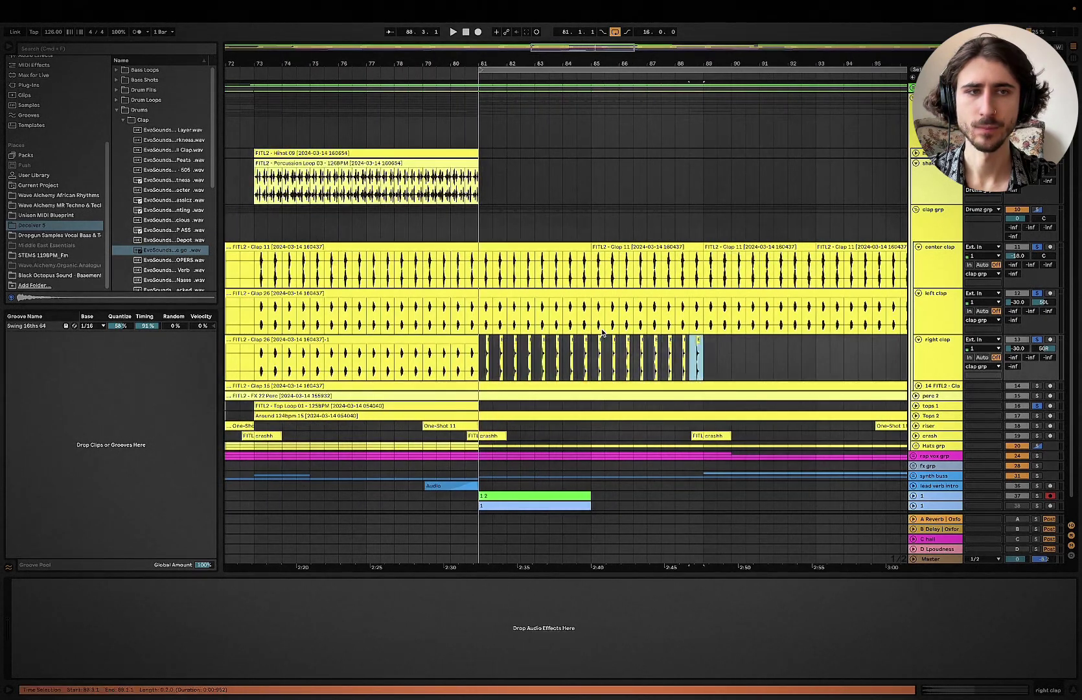
left_click(915, 226)
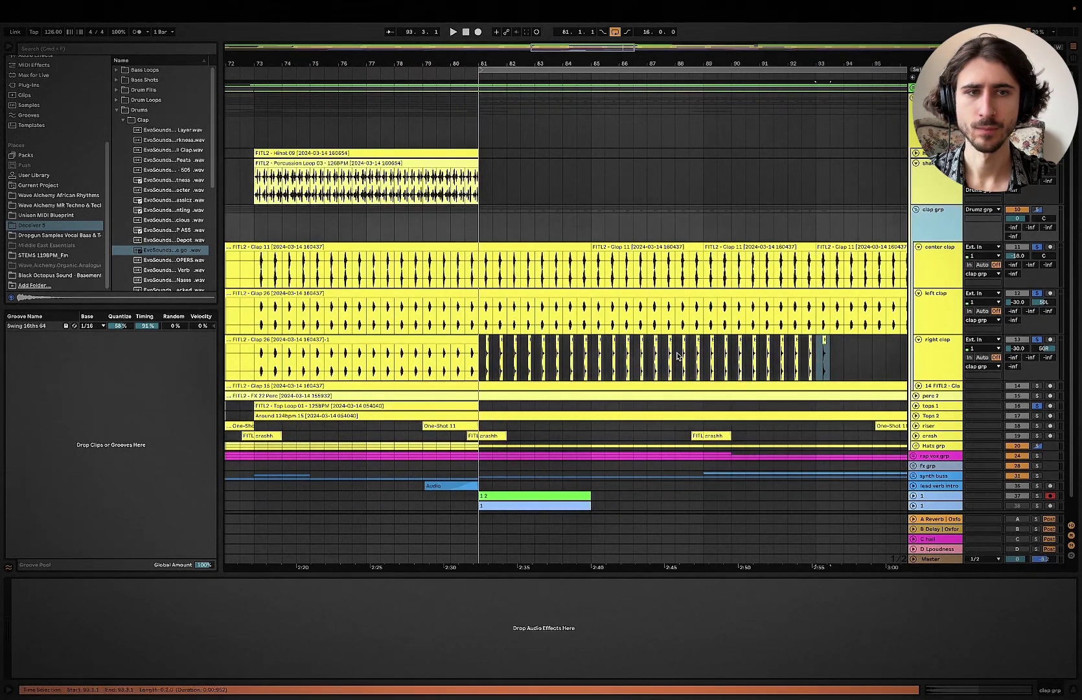
scroll(677, 356, "right", 3)
scroll(614, 406, "right", 1)
scroll(688, 352, "up", 5)
key("super+d")
key("super+d")
key("super+d")
key("super+d")
key("super+d")
key("super+d")
key("super+d")
key("minus")
key("minus")
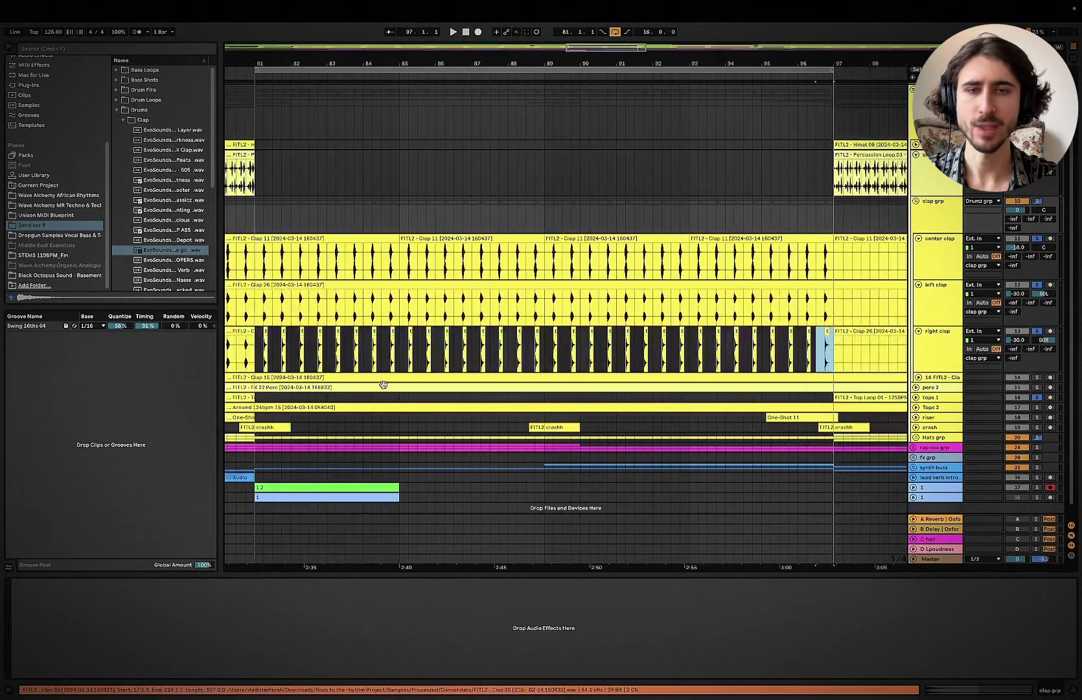
Step: Delete the center, left and right clap sections between bars 79 and 81, and play from bar 81
scroll(389, 350, "left", 2)
scroll(389, 349, "down", 1)
left_click_drag(301, 348, 264, 226)
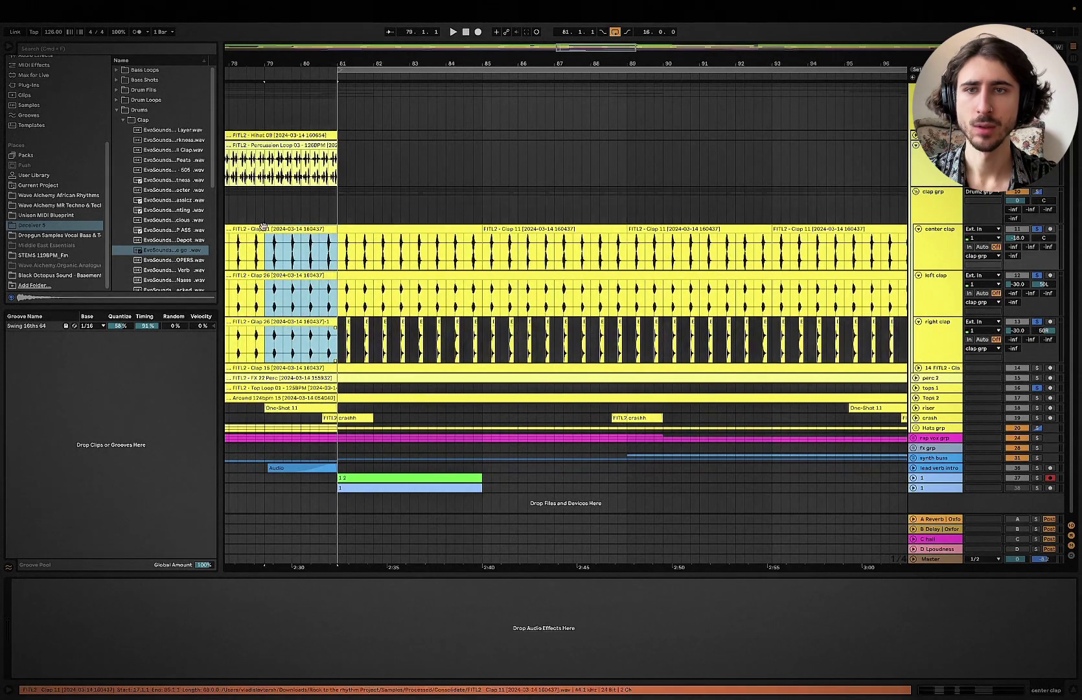
key("Delete")
left_click(343, 209)
key("space")
scroll(350, 210, "up", 1)
scroll(350, 210, "right", 1)
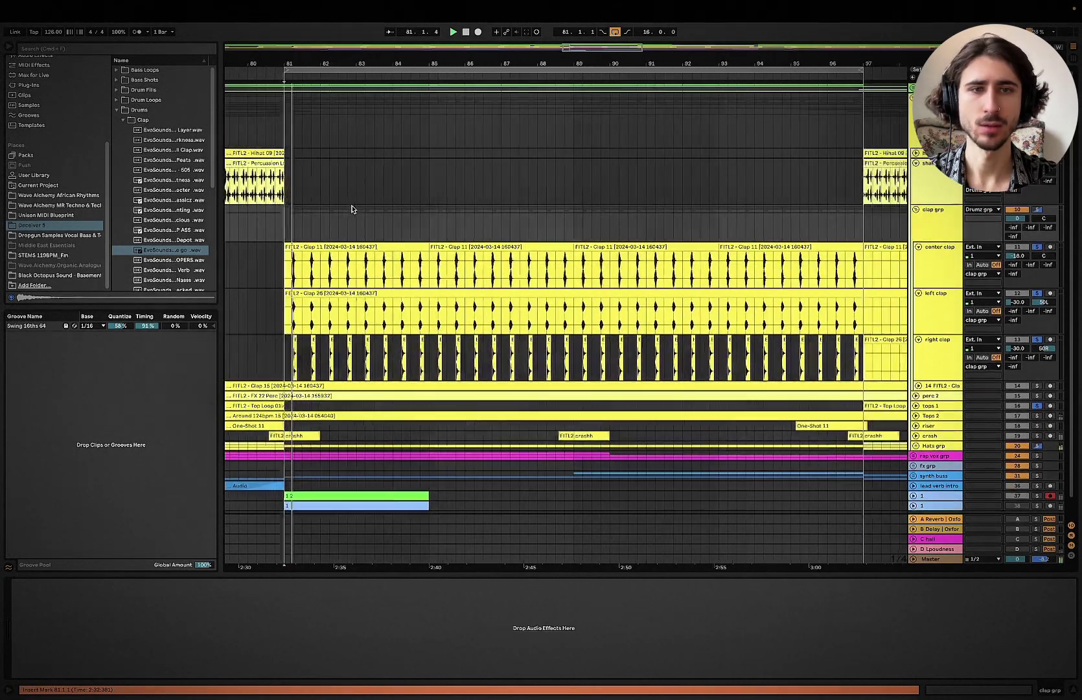
Step: Switch right clap and left clap to split stereo panning, with right clap at 50L and C and left clap at C and 50R
right_click(1039, 347)
left_click(1015, 351)
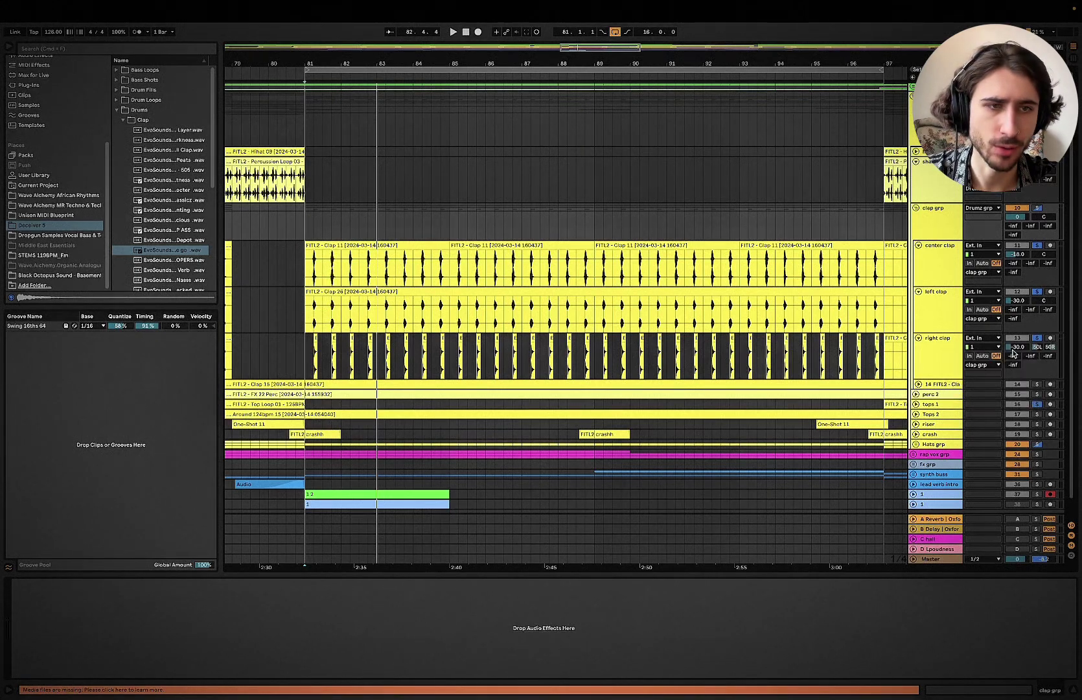
right_click(1041, 302)
left_click(1026, 312)
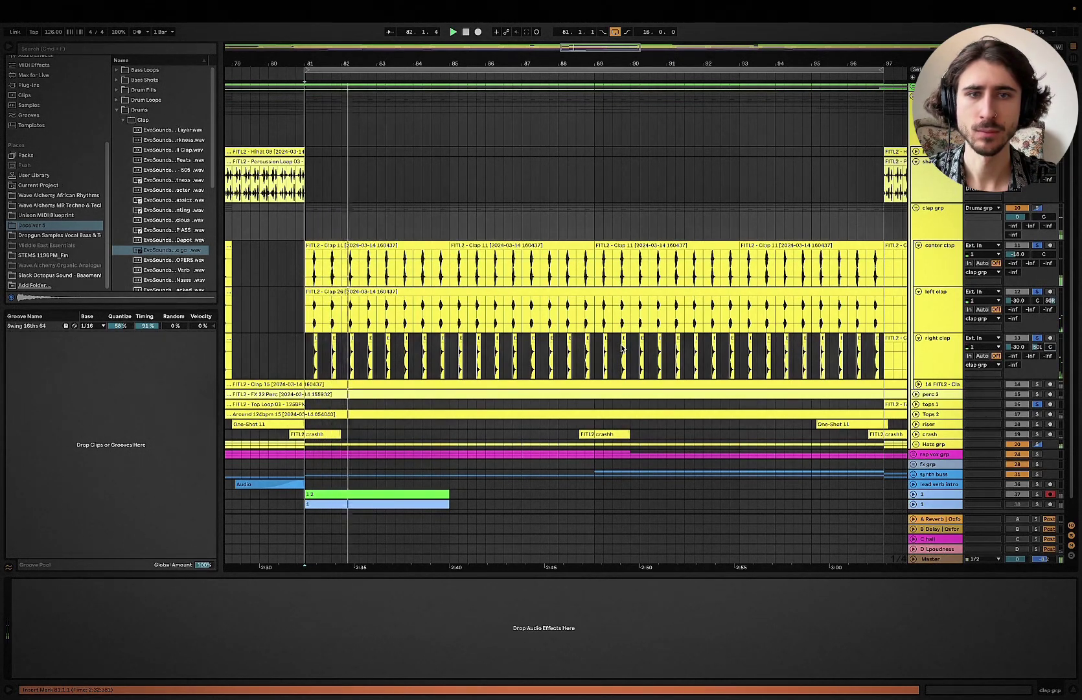
Step: Fold the center, left and right clap tracks while the loop plays
scroll(621, 348, "down", 1)
scroll(621, 348, "left", 2)
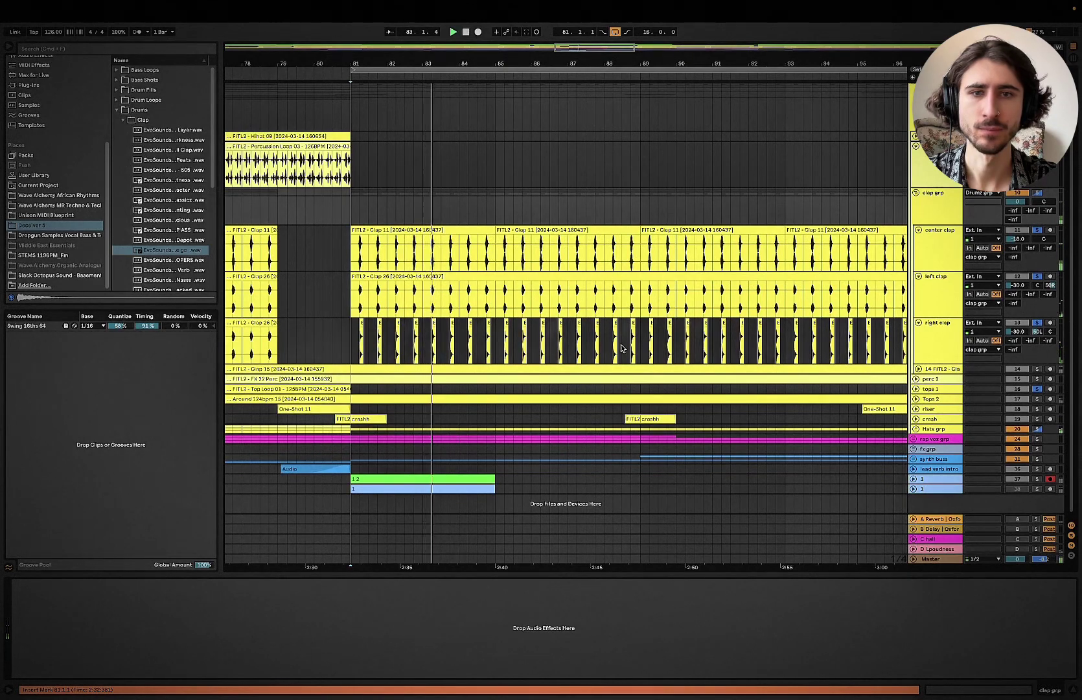
scroll(663, 327, "up", 4)
scroll(662, 327, "left", 2)
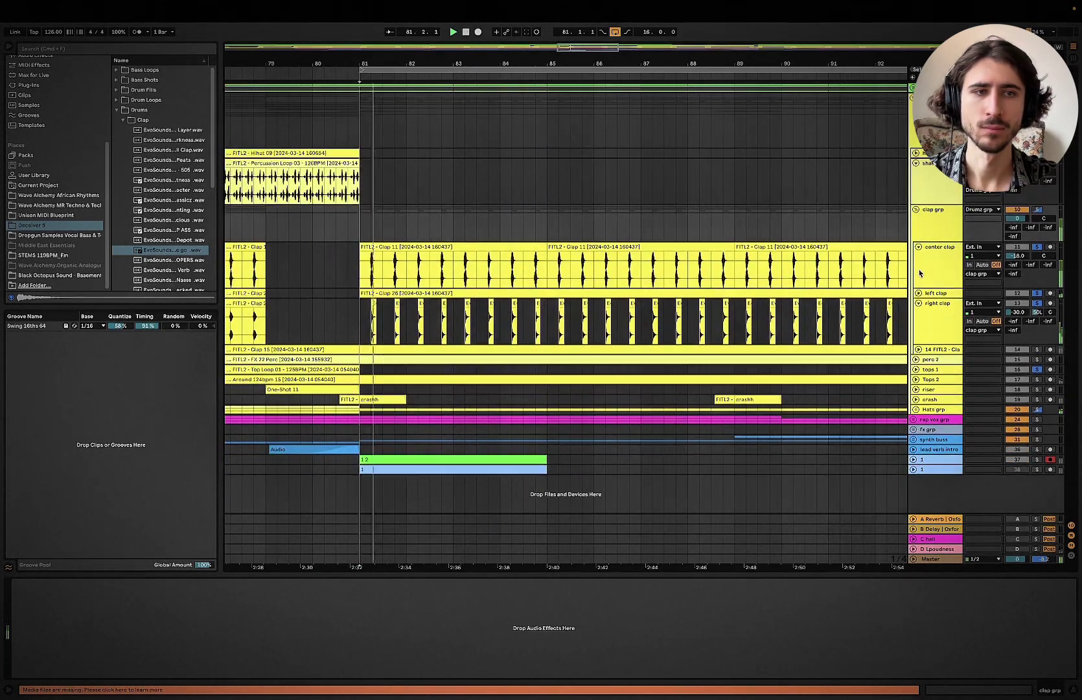
left_click(919, 247)
left_click(918, 266)
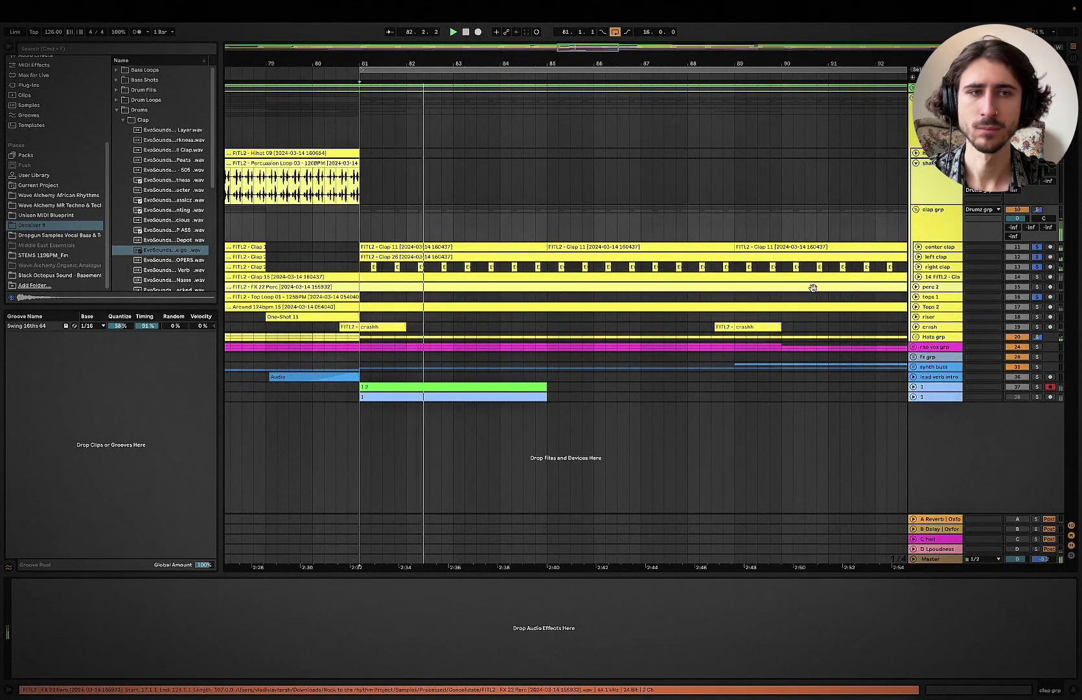
Step: Replay the loop from bar 81 and check the Realphones settings on the Master track
key("space")
key("space")
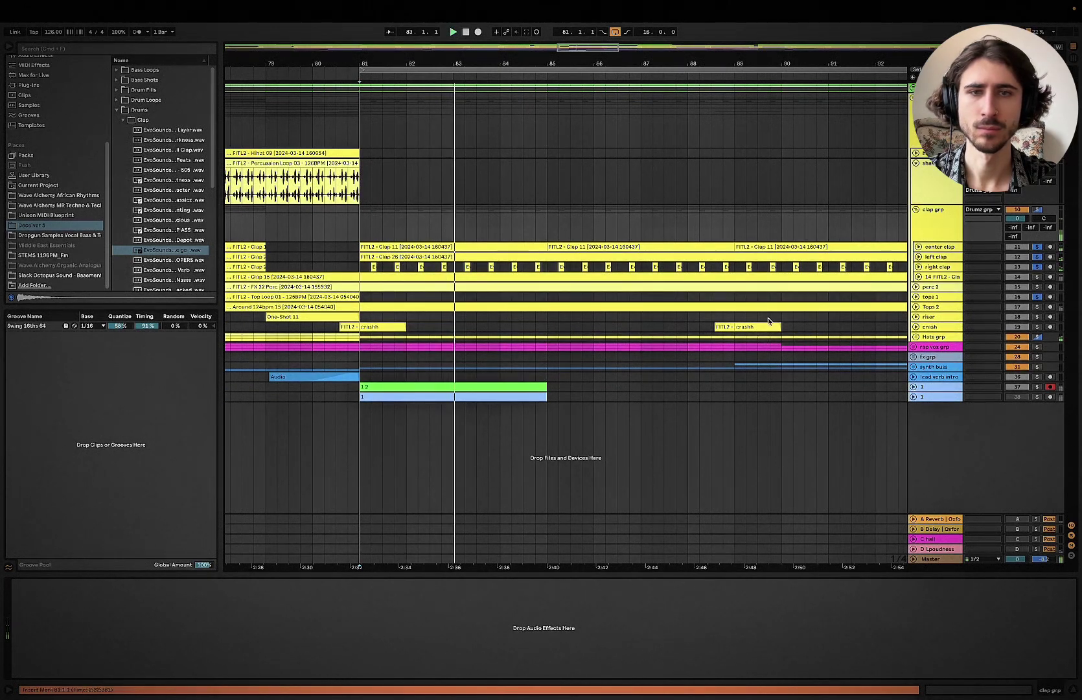
left_click(938, 559)
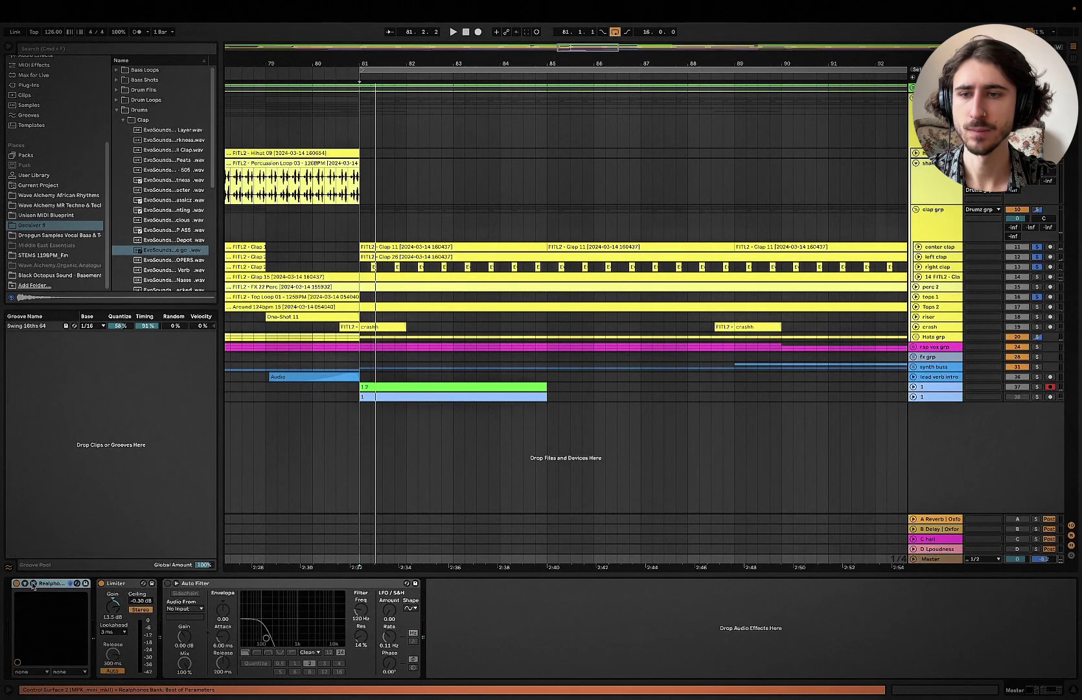
left_click(34, 584)
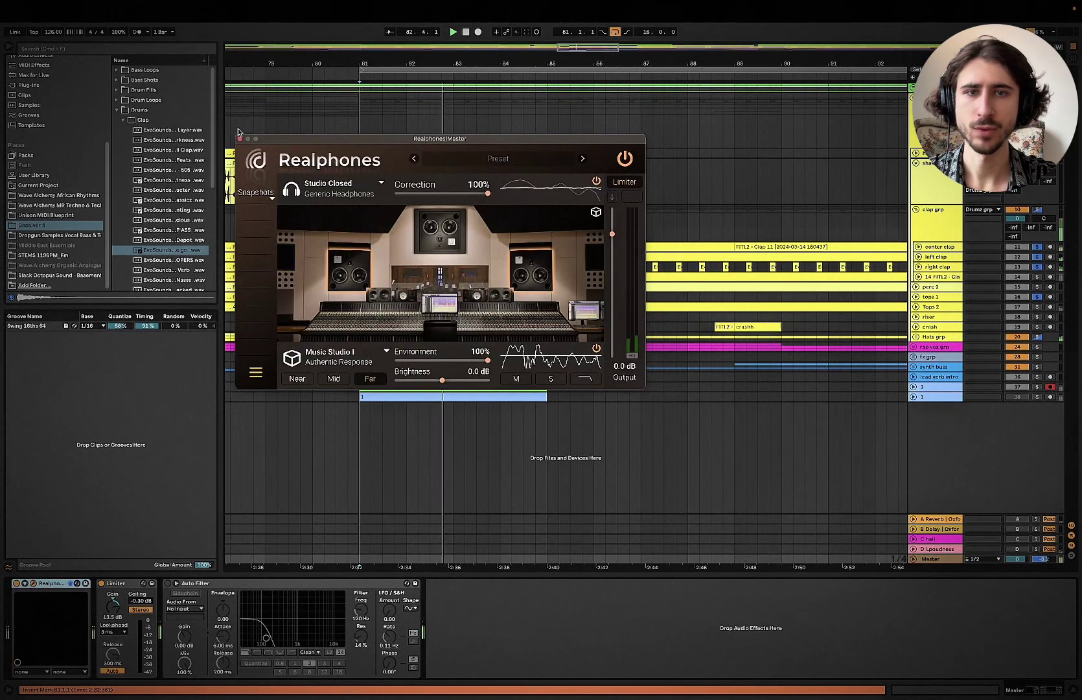
key("space")
key("space")
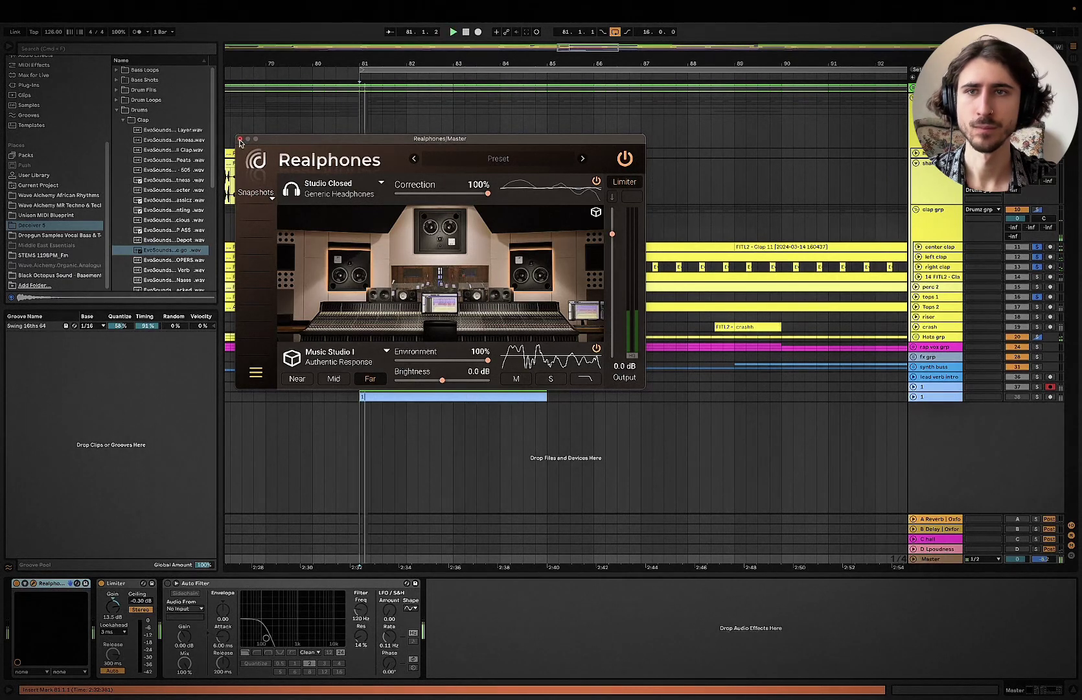
left_click(239, 139)
Step: Take left clap and right clap out of solo, unfold center clap, and audition it at -18 dB
left_click(1038, 258)
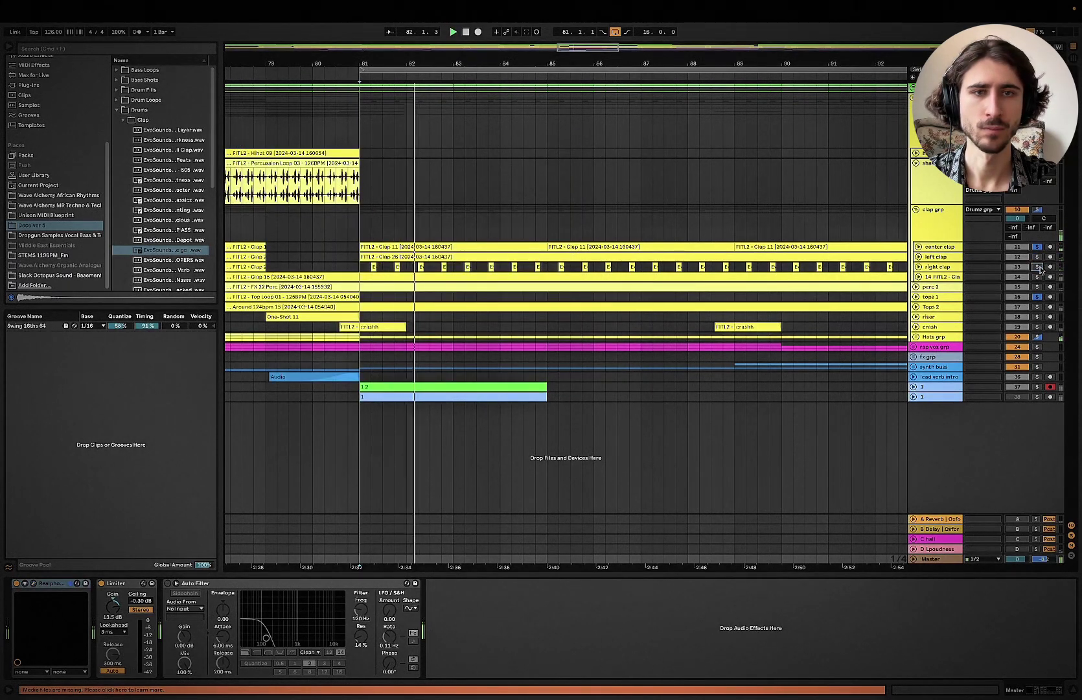
left_click(918, 246)
left_click(918, 246)
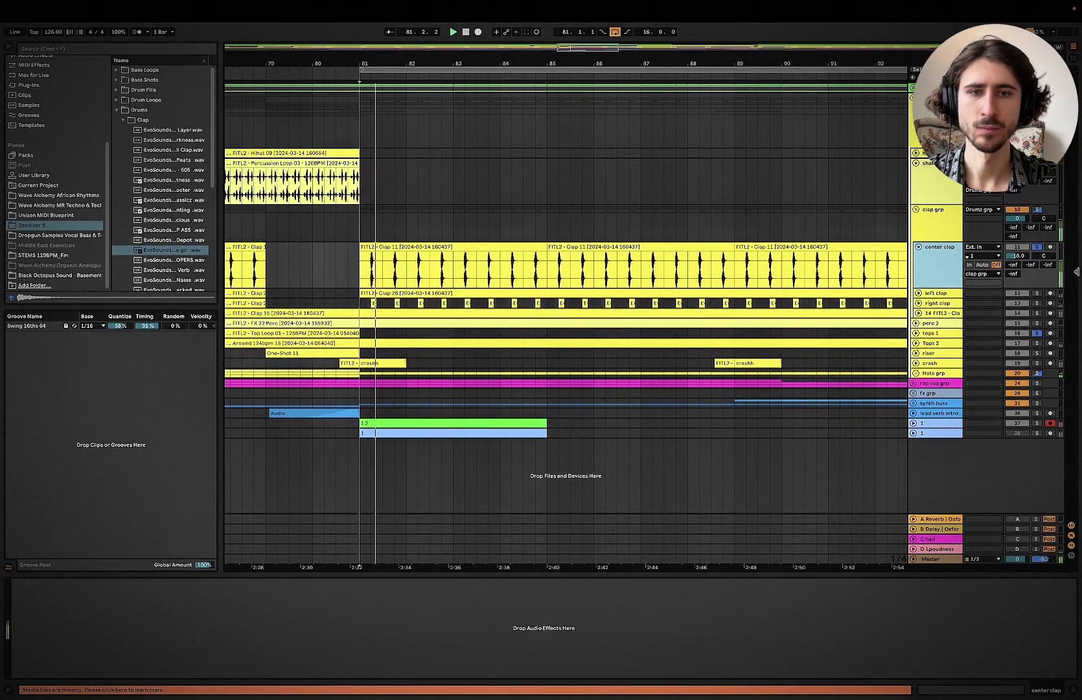
mouse_move(1019, 255)
left_mouse_down()
mouse_move(1019, 266)
mouse_move(1019, 256)
left_mouse_up()
key("space")
key("space")
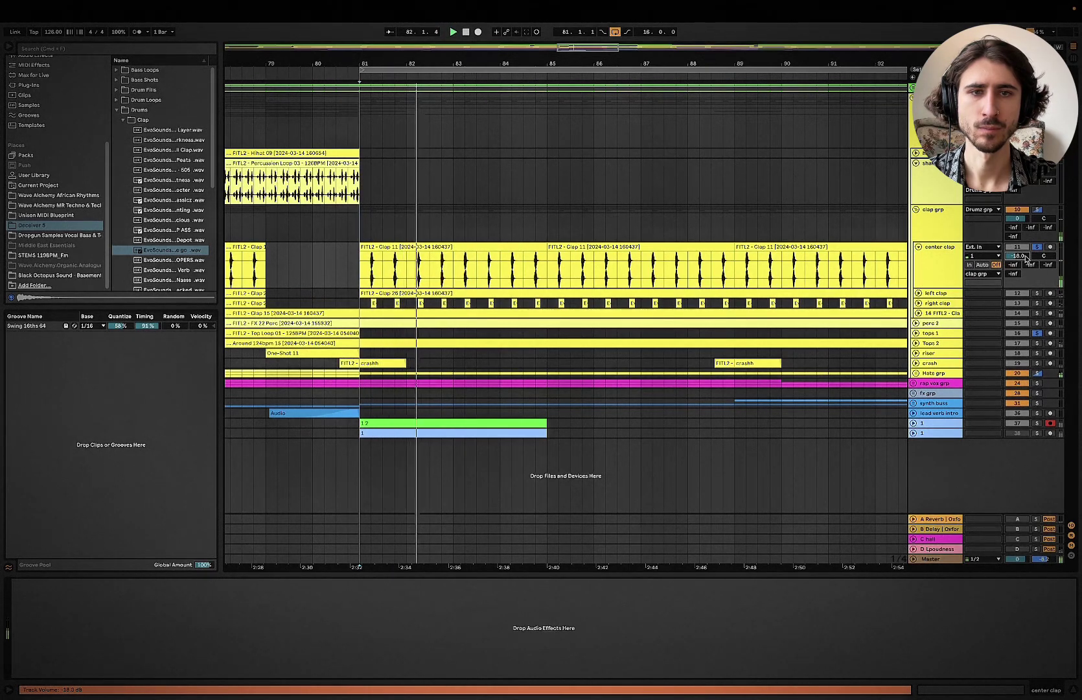
left_click(945, 273)
key("space")
Step: Unfold left clap, raise its volume to -18 dB, and audition it alone in solo
left_click(919, 293)
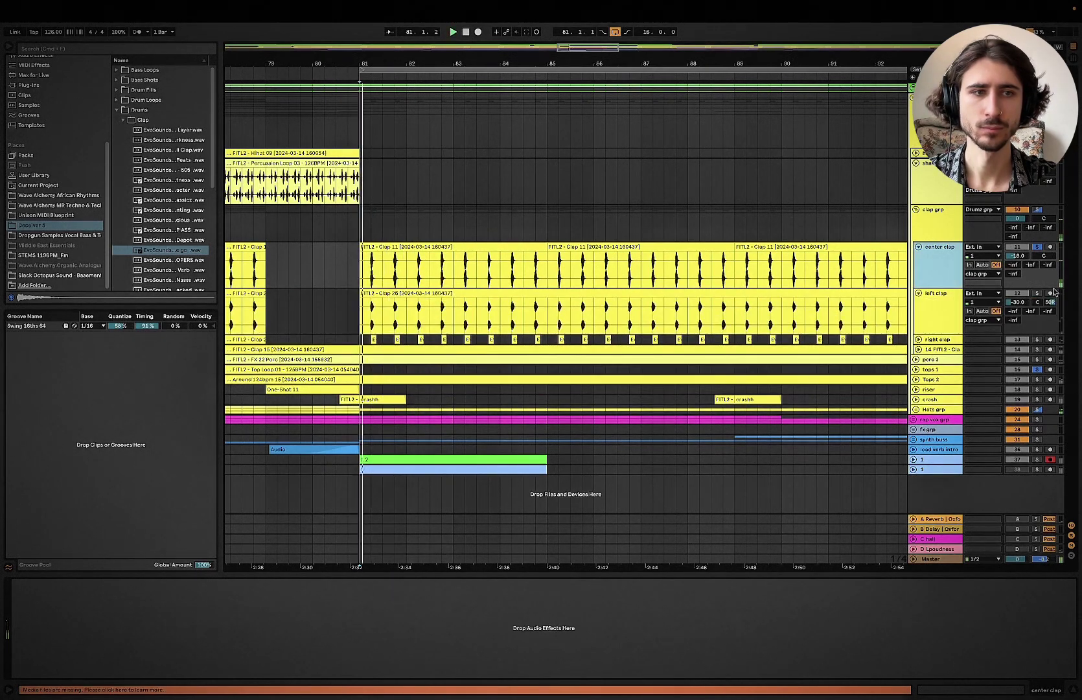
left_click_drag(1018, 302, 1018, 295)
left_click_drag(1018, 302, 1018, 293)
left_click(1038, 247, "super")
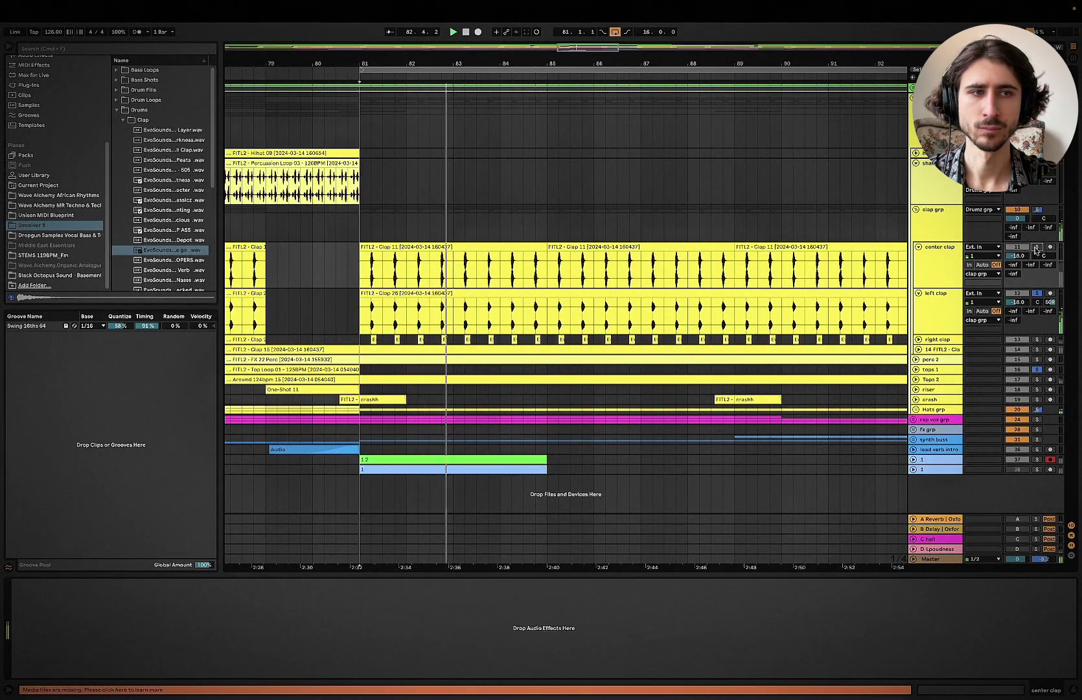
key("space")
key("space")
Step: Set left clap's volume to -30 dB and play it in solo together with center clap
left_click_drag(1017, 303, 1018, 317)
key("space")
key("space")
key("space")
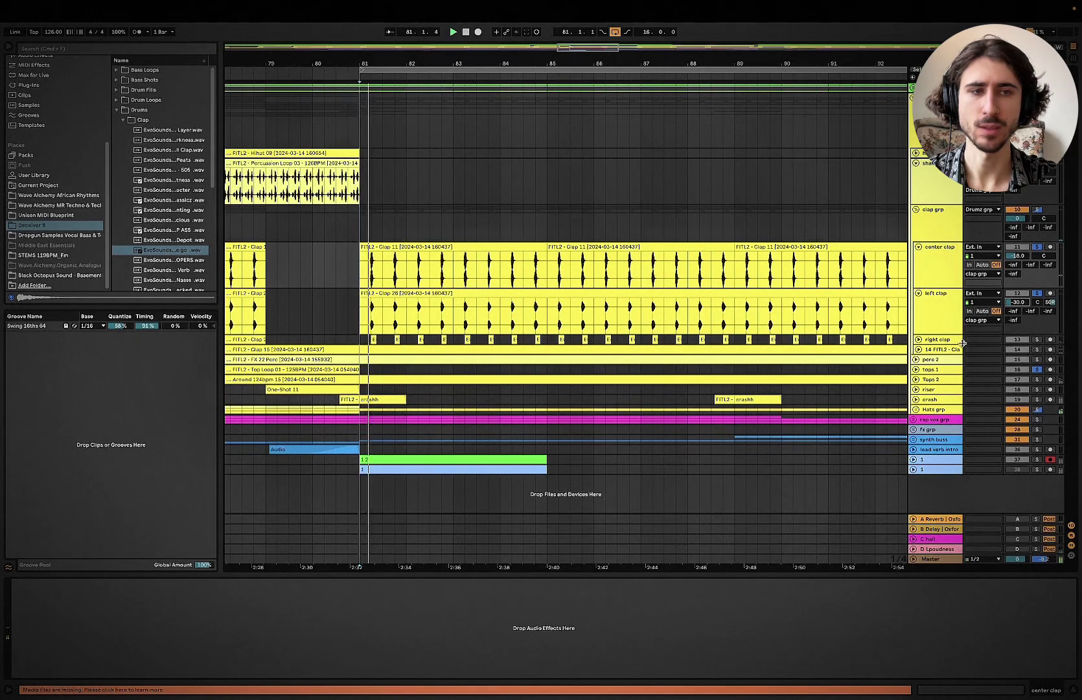
Step: Unfold right clap, play it in solo with the other two clap layers, and fold all three tracks
left_click(919, 339)
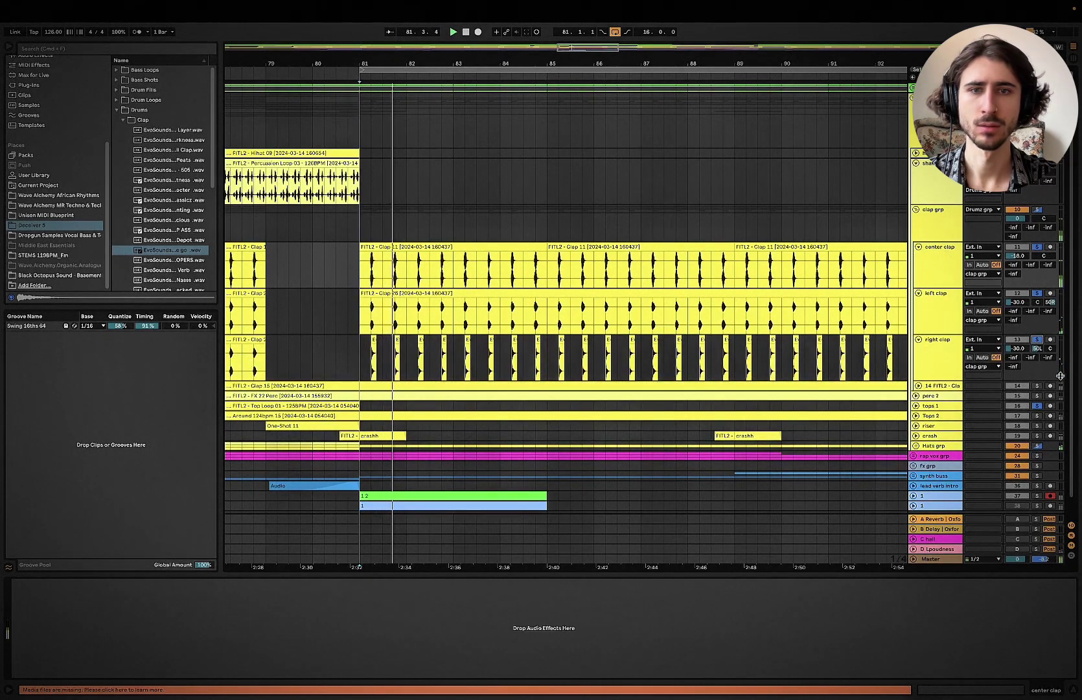
left_click(918, 294)
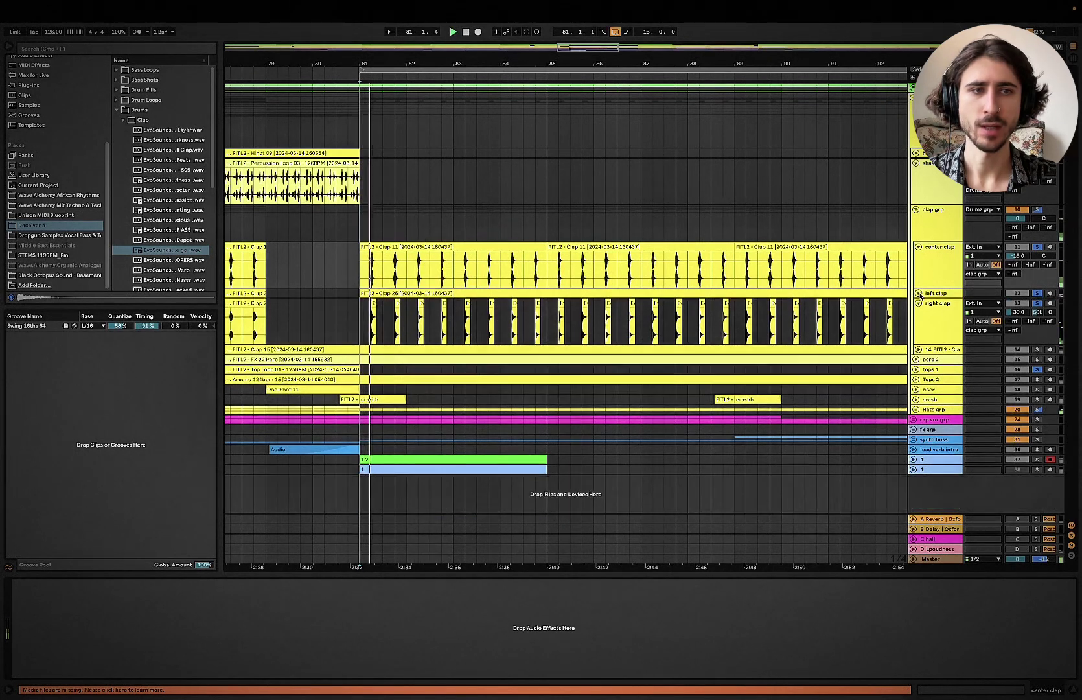
left_click(918, 248)
left_click(919, 266)
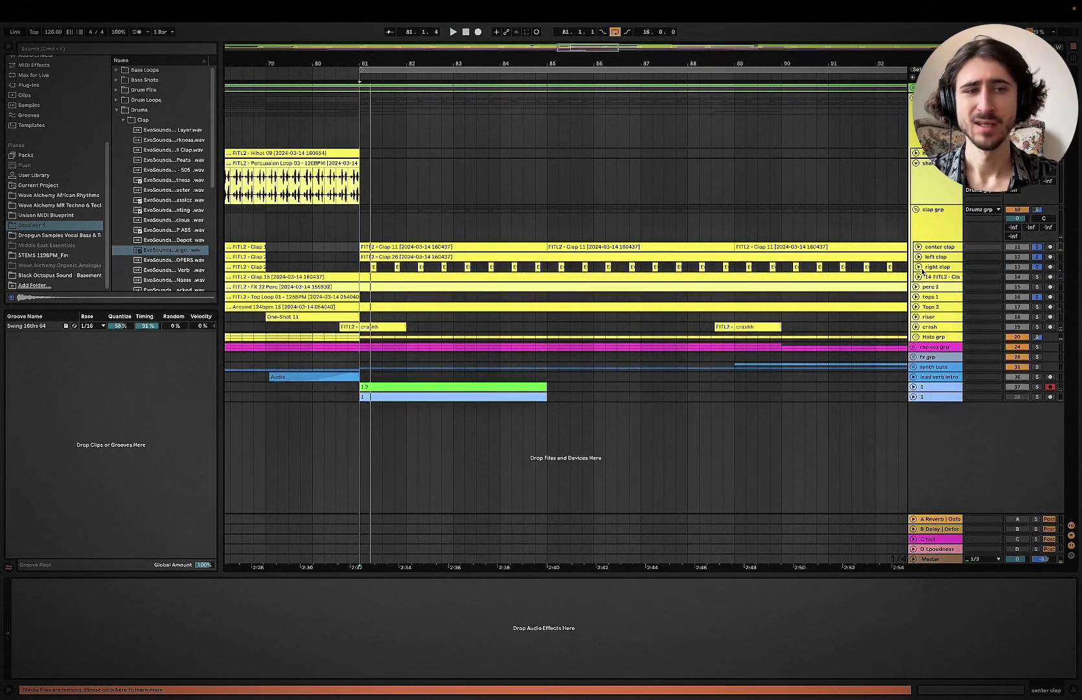
Step: Load Pro-Q 3 from the Mixing collection onto the clap grp track
left_click(934, 234)
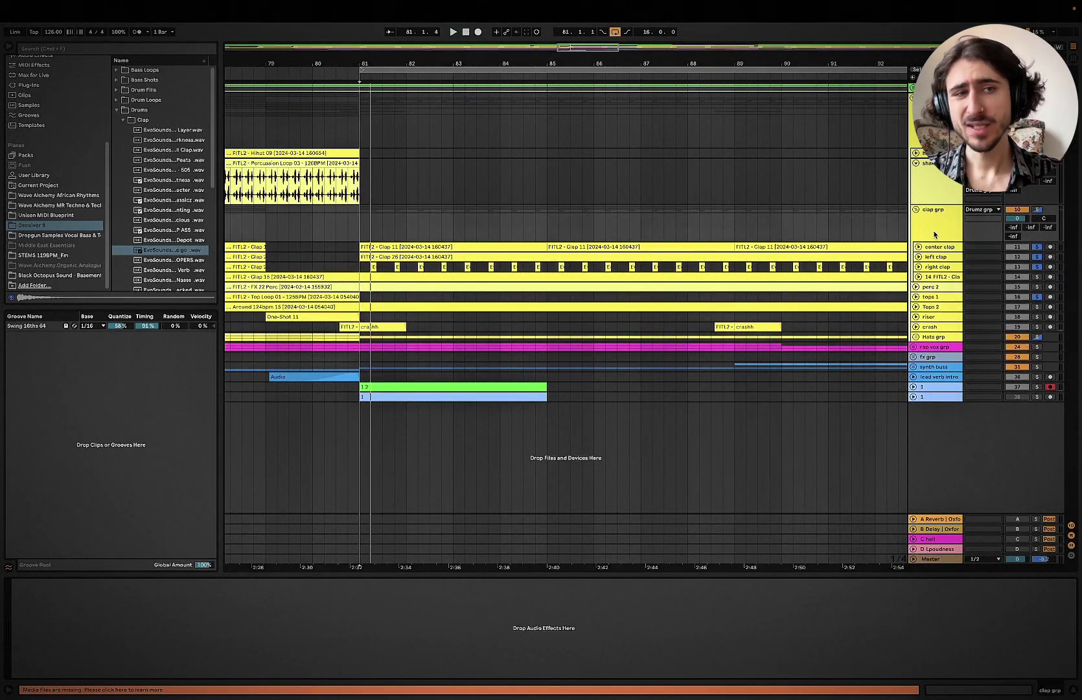
left_click(118, 111)
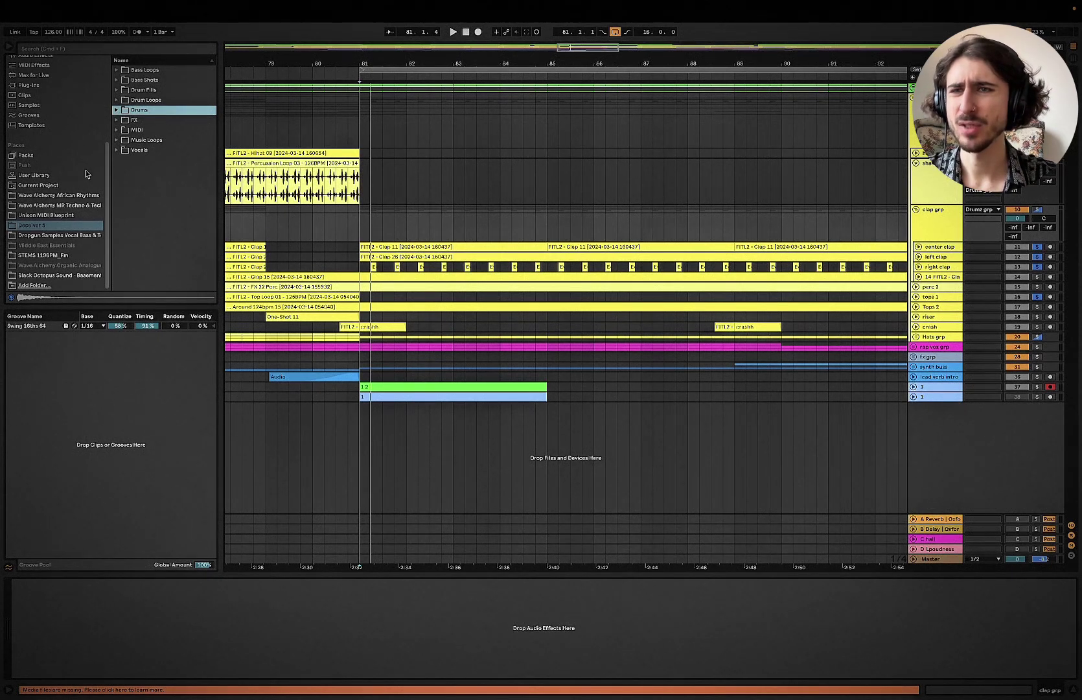
scroll(86, 174, "up", 4)
left_click(29, 110)
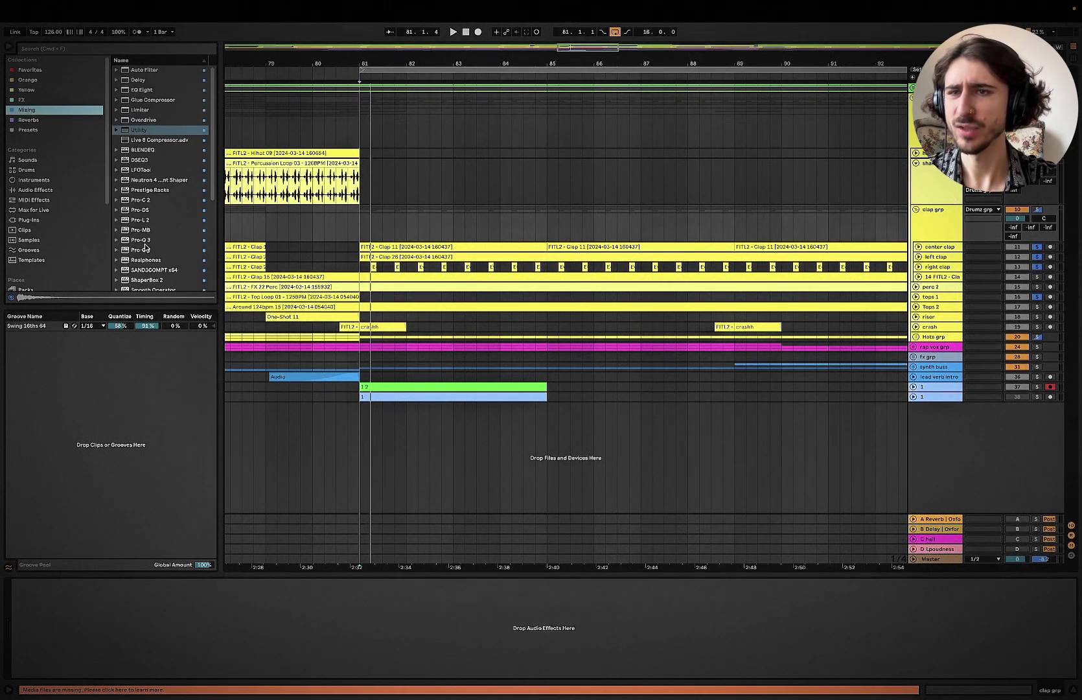
left_click(135, 252)
left_click_drag(135, 251, 171, 634)
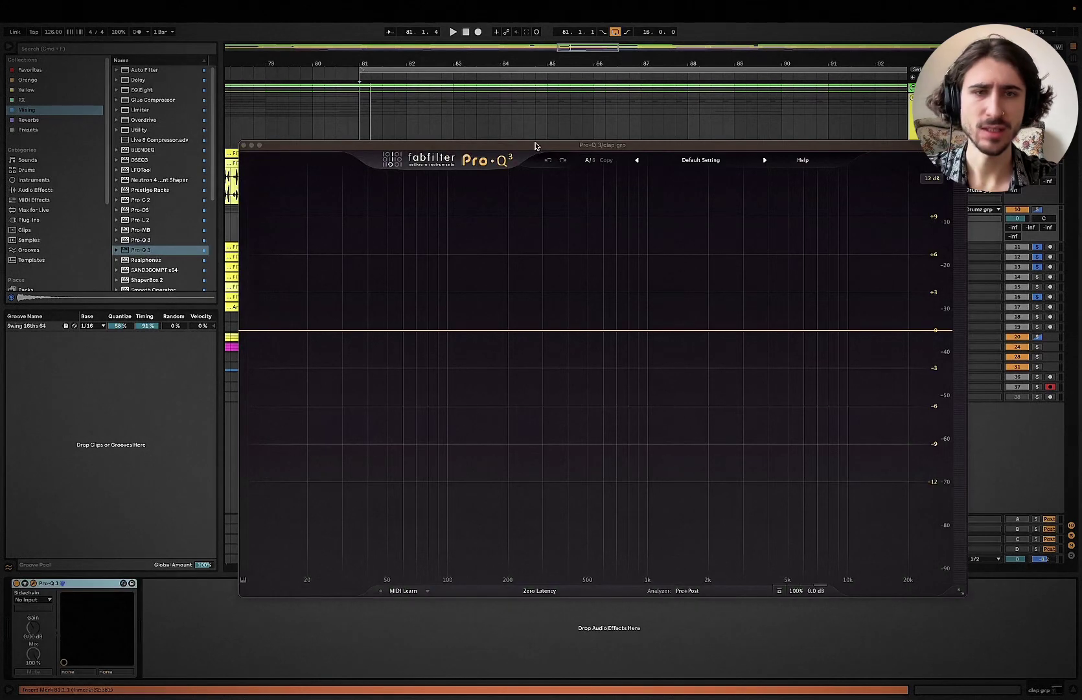
Step: Add a low cut at 100 Hz in Pro-Q 3 and set the processing mode to Natural Phase
left_click(278, 330)
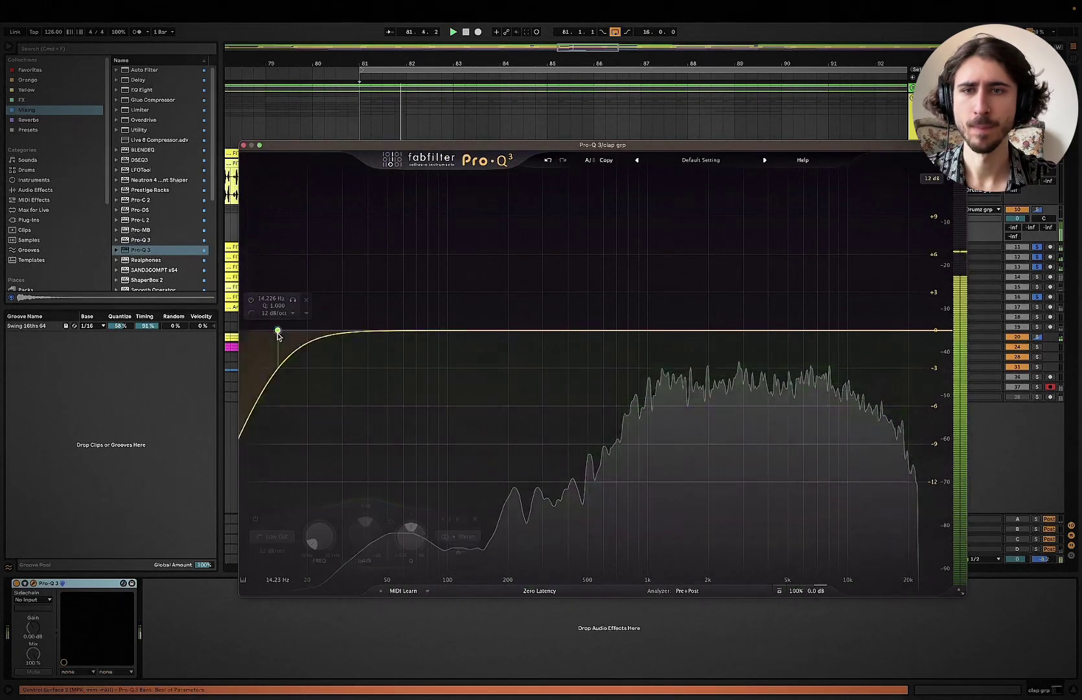
double_click(271, 299)
type("60")
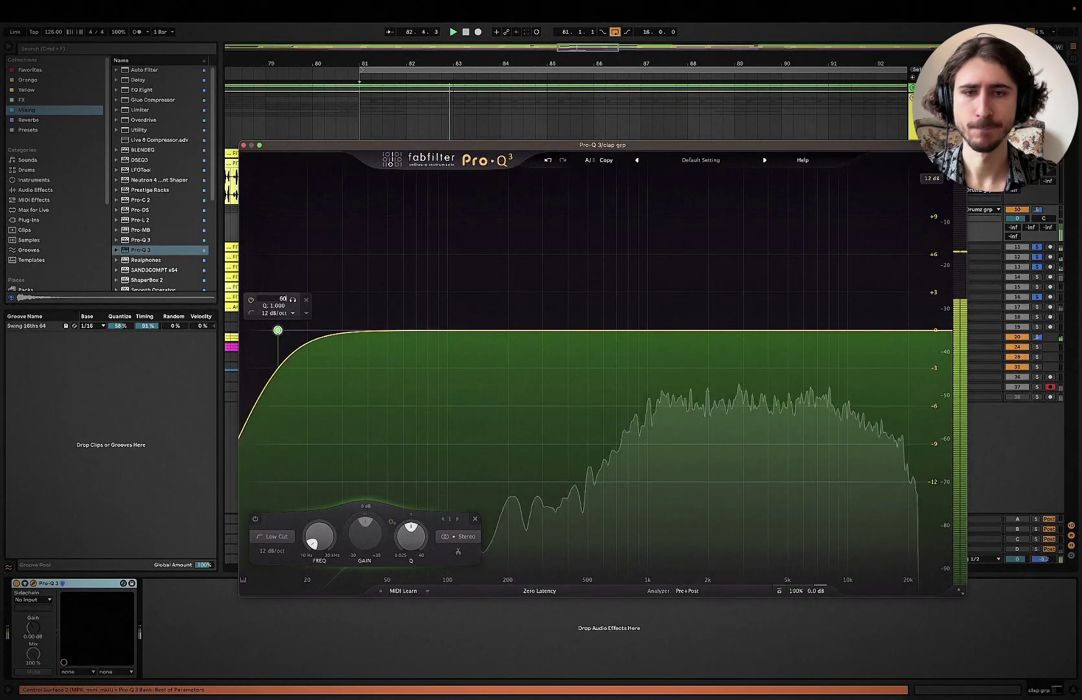
type("0")
key("Return")
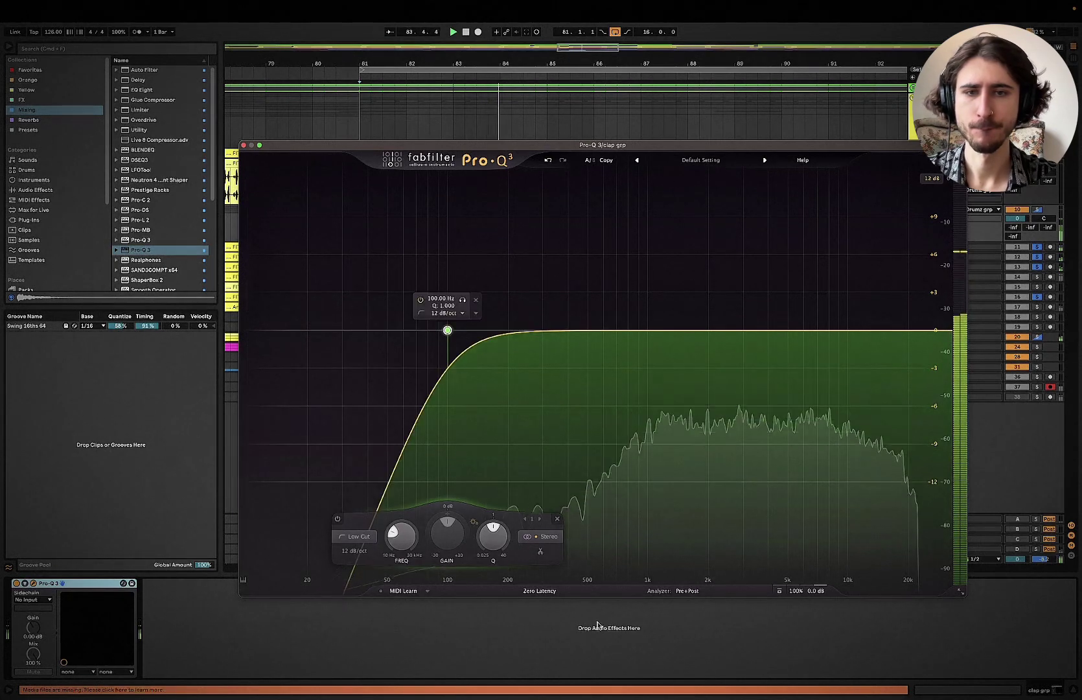
left_click(539, 590)
left_click(537, 615)
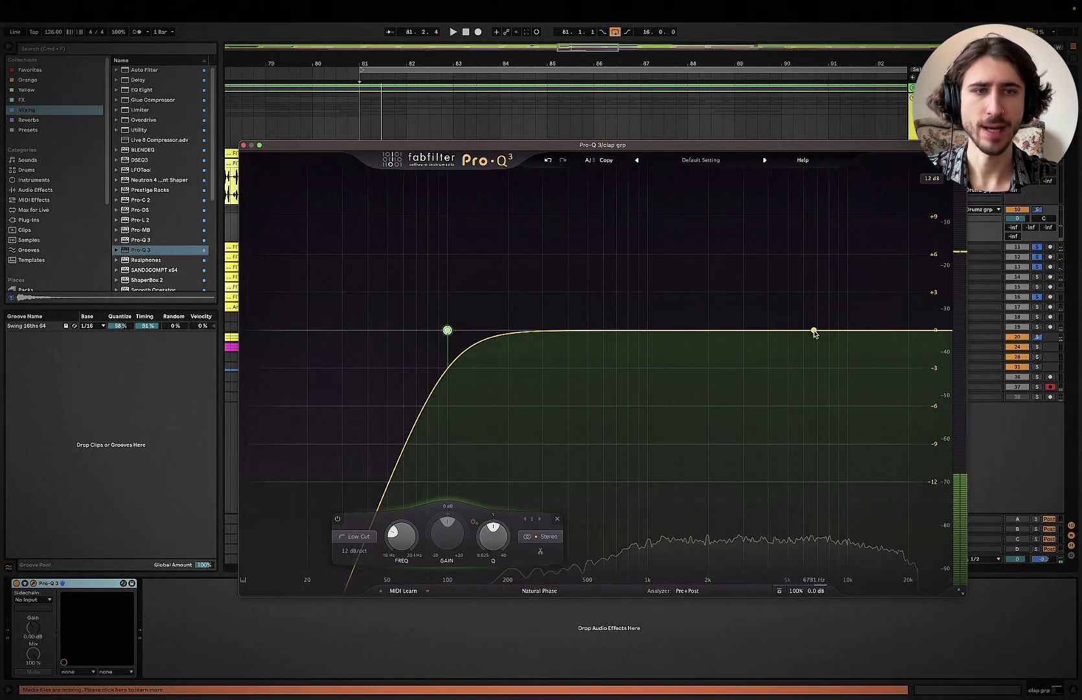
Step: Add a bell cut at about 2029 Hz with about -1.7 dB gain while playing the claps
left_click_drag(814, 332, 746, 331)
key("space")
key("space")
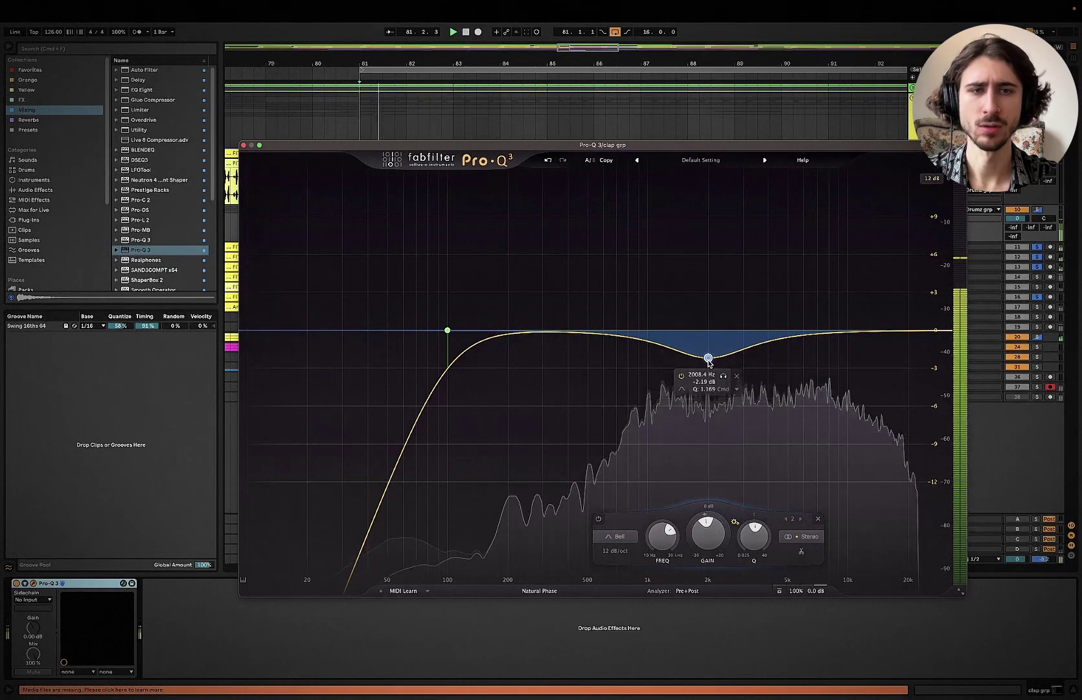
left_click_drag(708, 354, 709, 354)
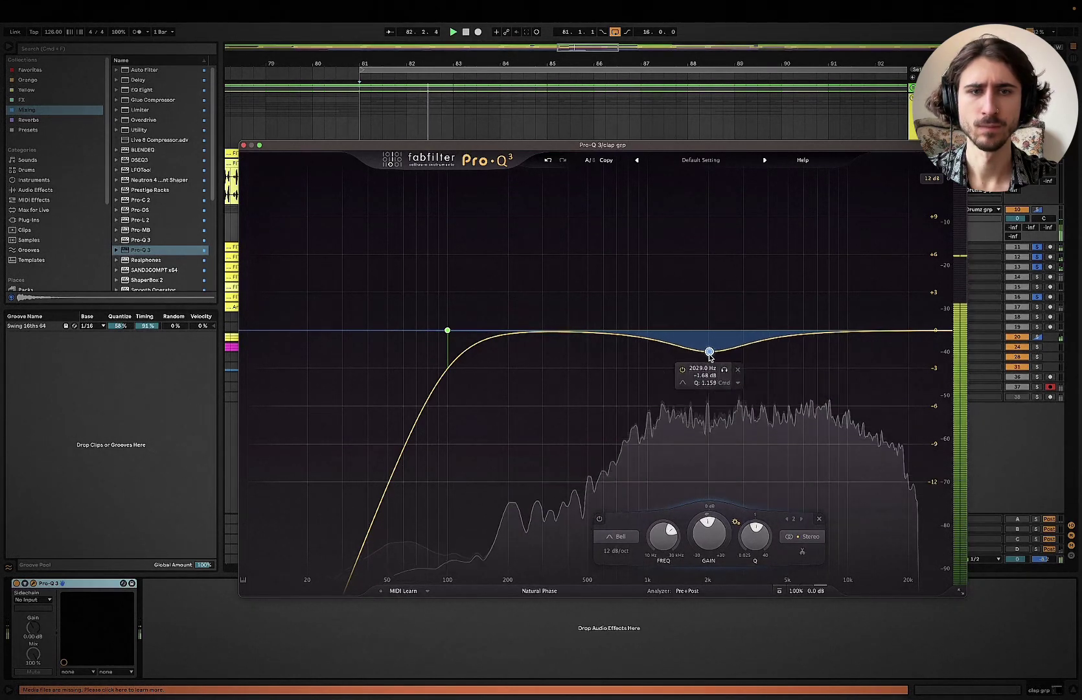
Step: Add a bell cut at about 7050 Hz and -1.6 dB, deepen the 2 kHz cut, and compare with the EQ bypassed
left_click_drag(818, 335, 818, 355)
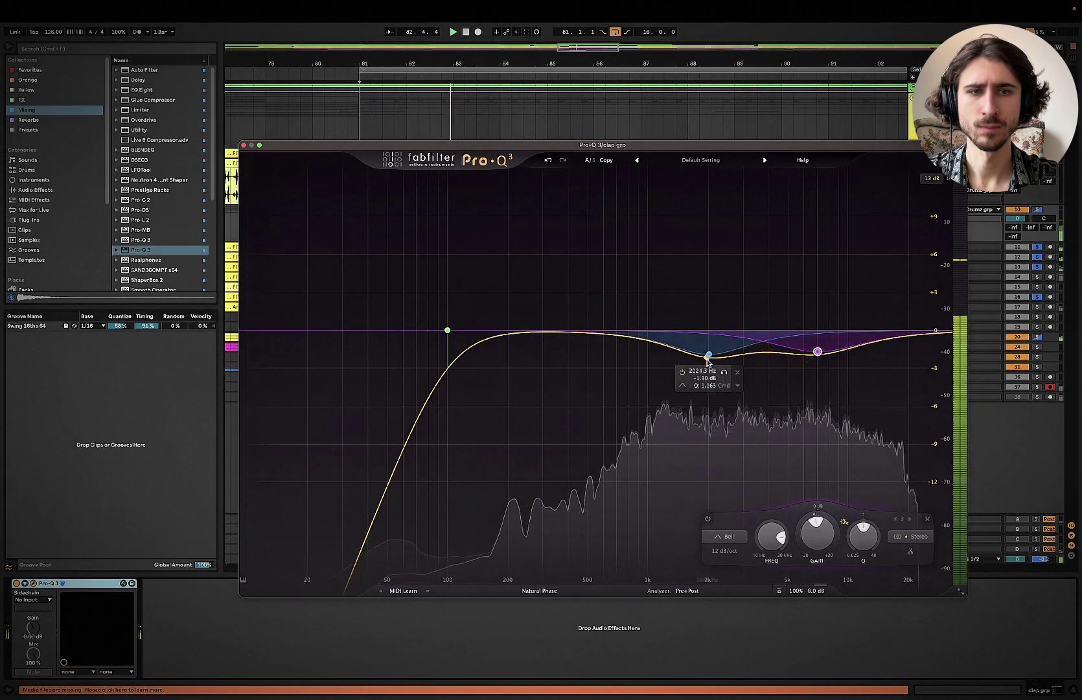
left_click_drag(709, 355, 708, 361)
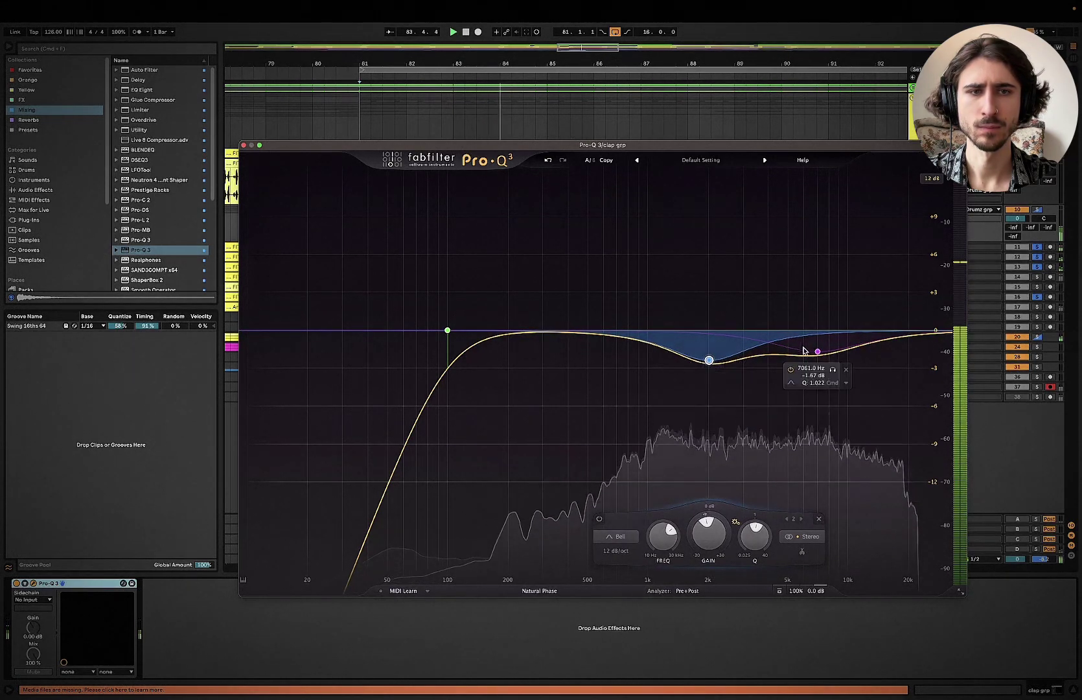
left_click_drag(817, 352, 818, 351)
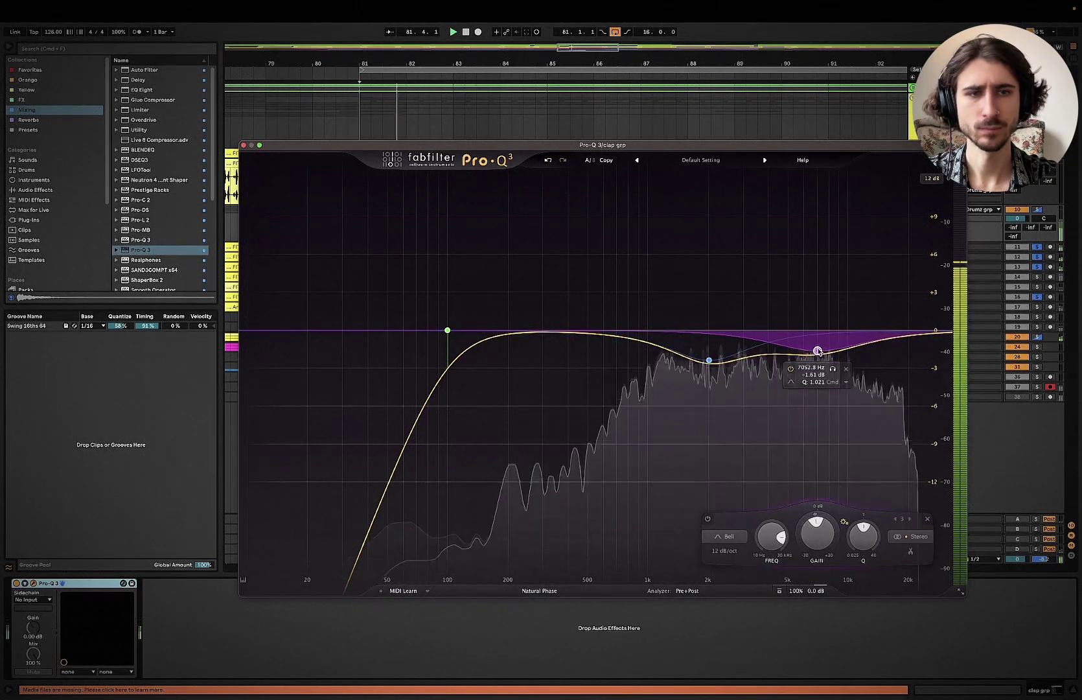
left_click(780, 591)
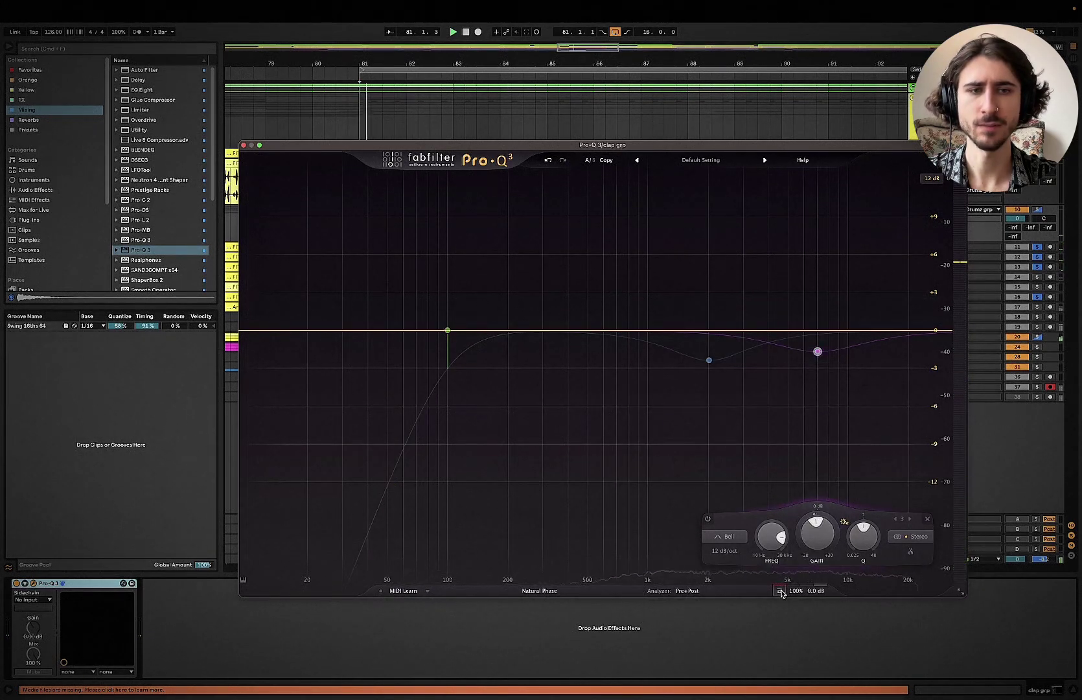
left_click(780, 591)
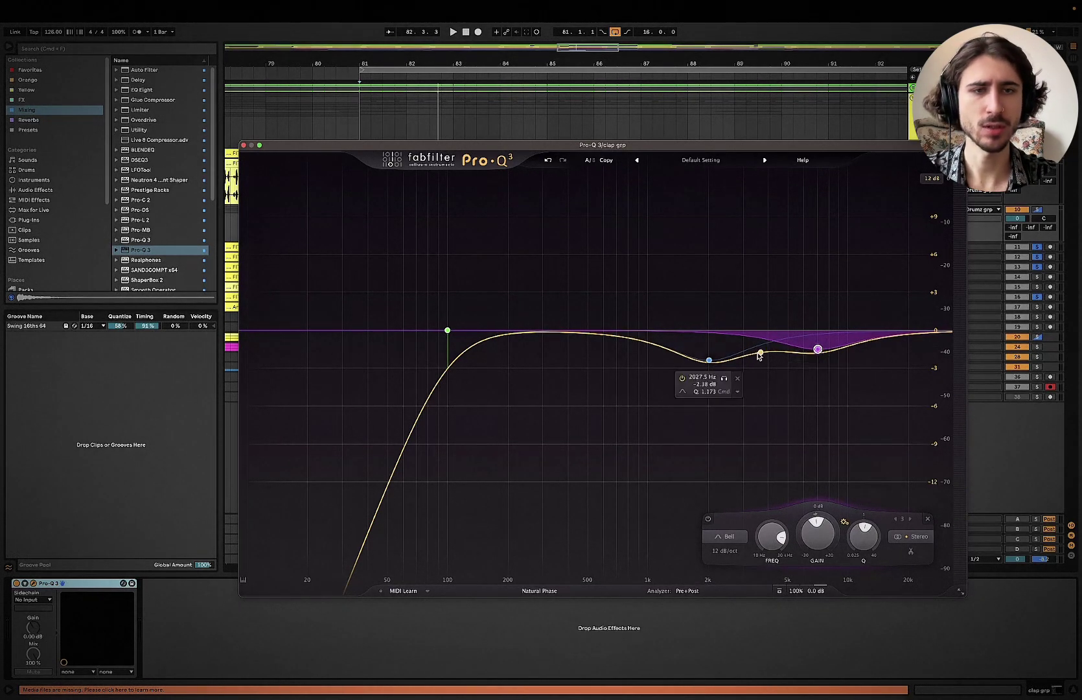
Step: Fine-tune the bell cuts to about -2.5 dB at 2021 Hz and -1.5 dB at 7070 Hz, and compare with Pro-Q 3 off
left_click(709, 360)
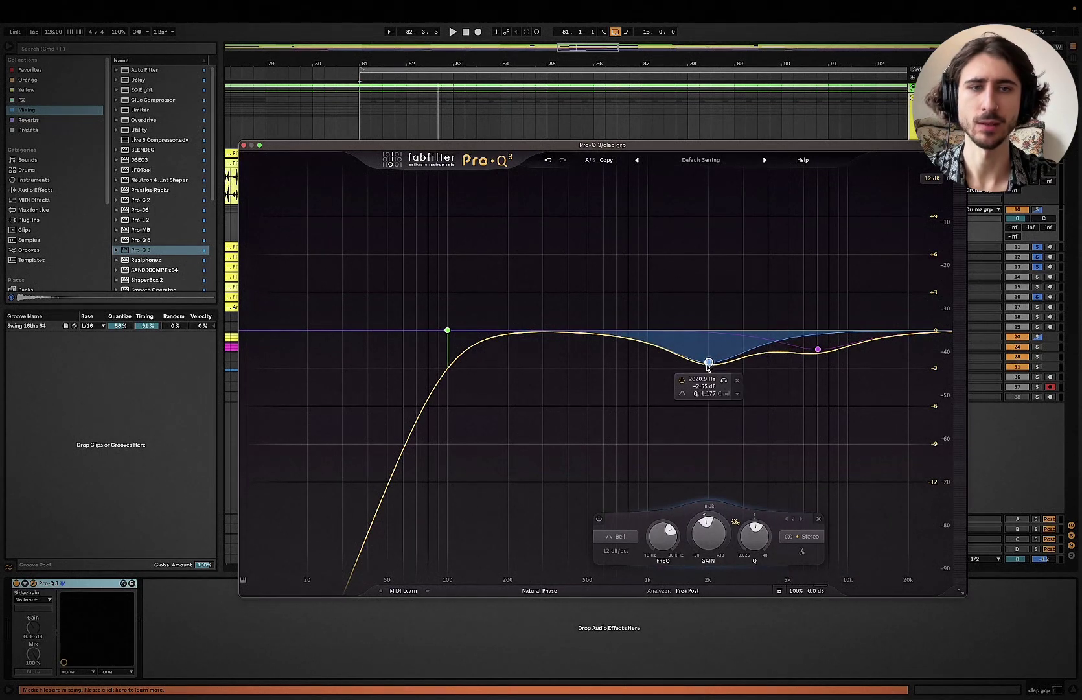
key("space")
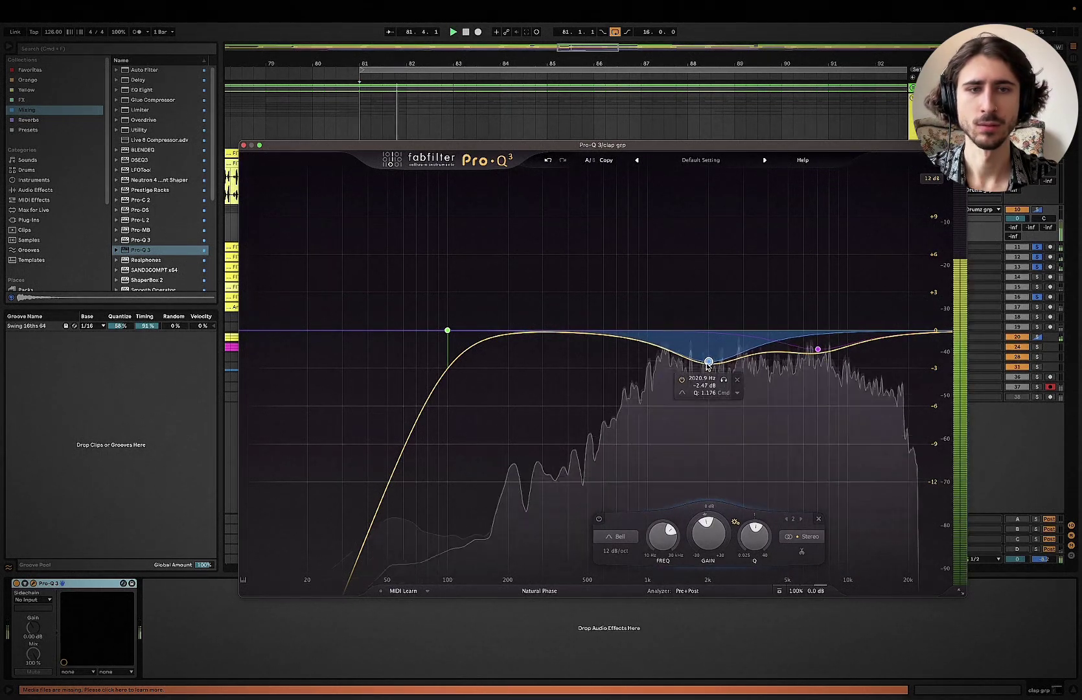
left_click(818, 349)
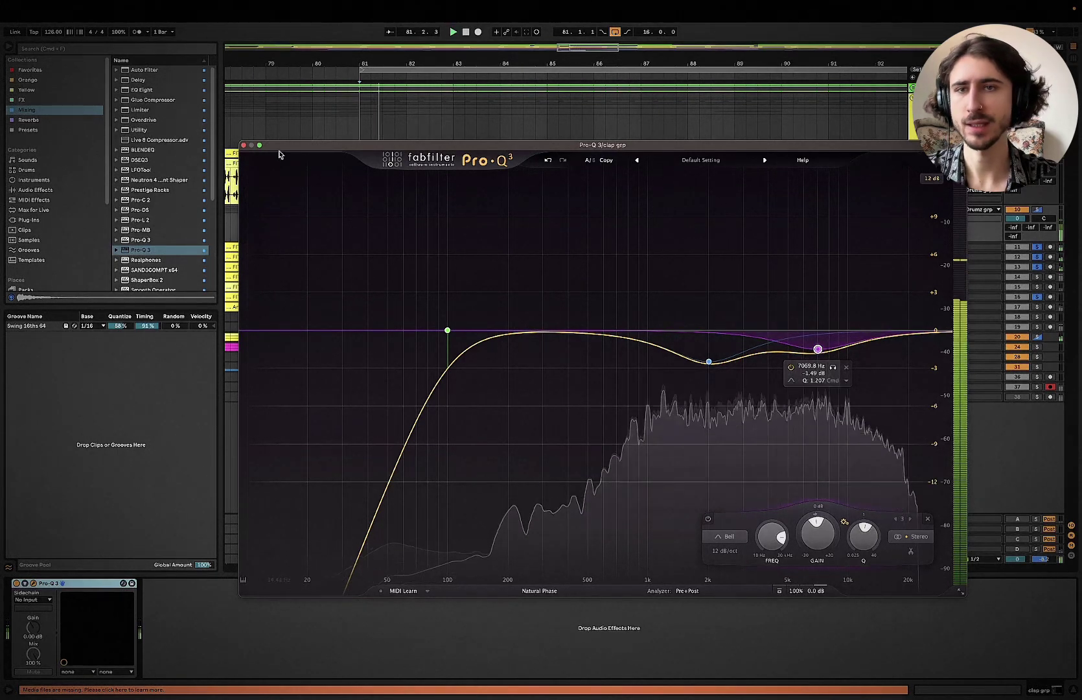
left_click(240, 144)
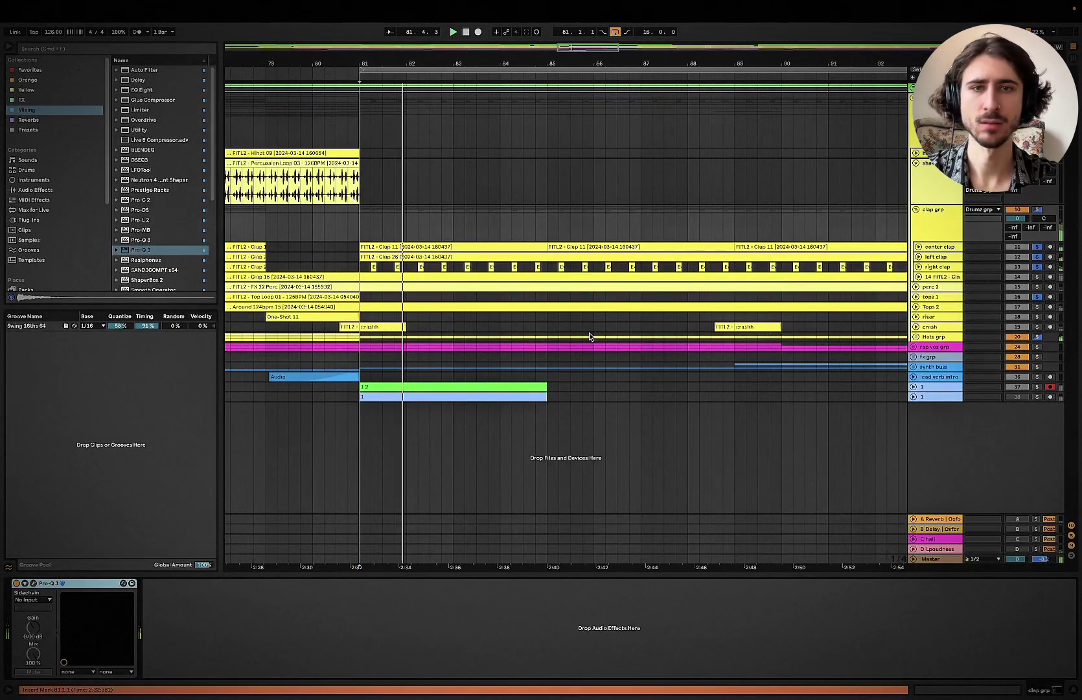
left_click(16, 585)
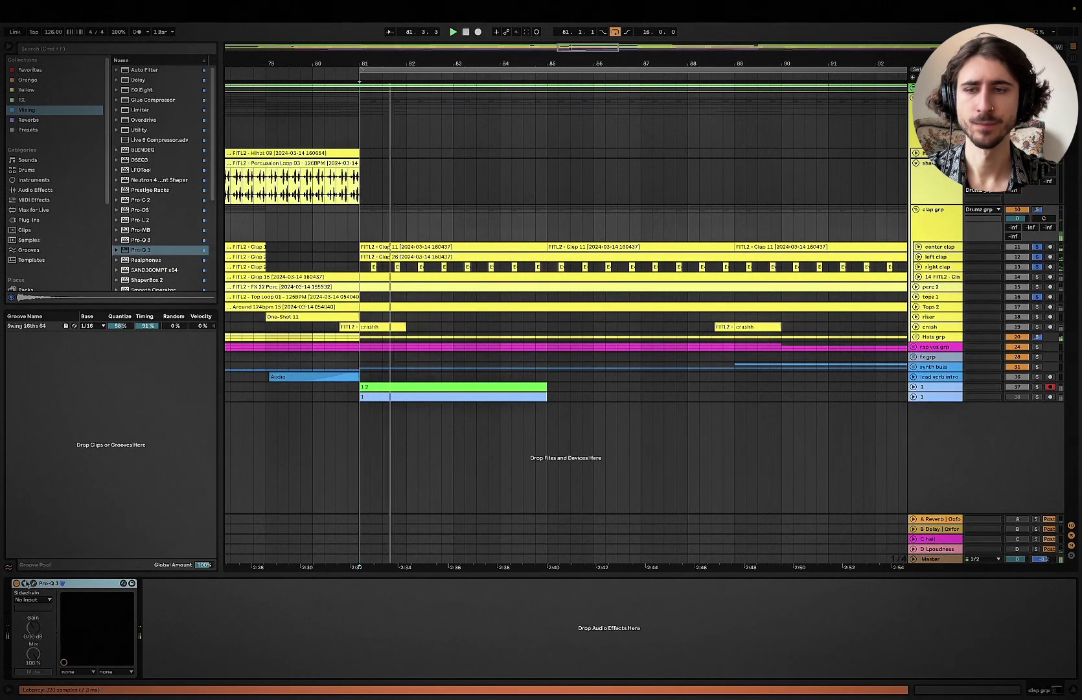
Step: Reopen Pro-Q 3 and add a bell boost of about 1.35 dB at about 700 Hz
left_click(26, 584)
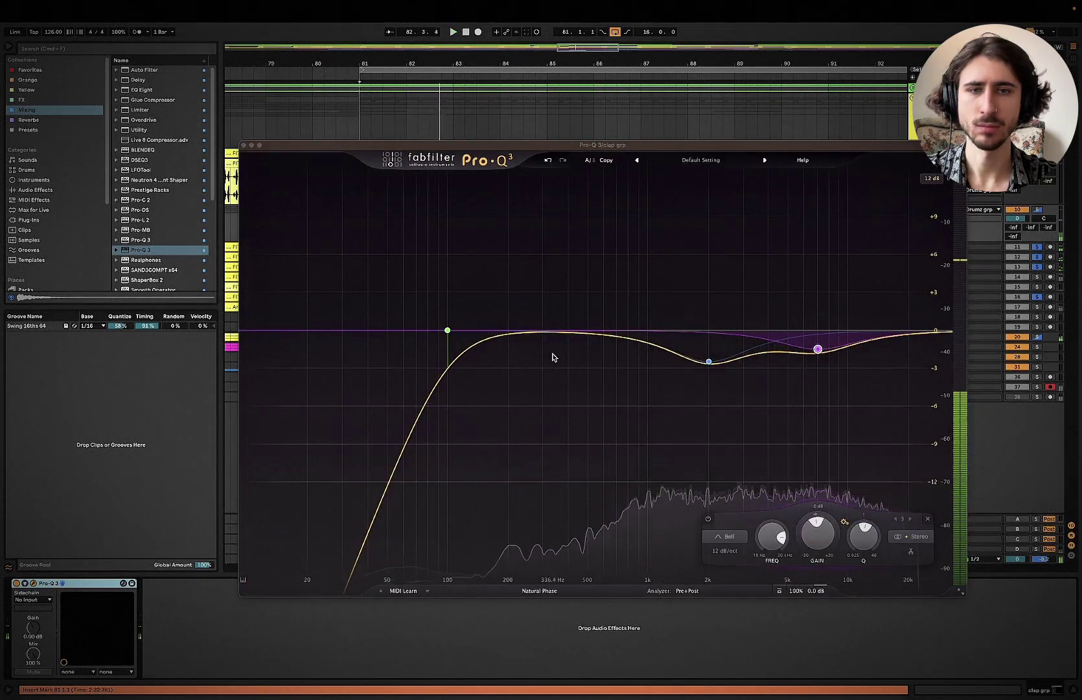
mouse_move(632, 344)
left_mouse_down()
mouse_move(646, 305)
mouse_move(646, 320)
mouse_move(583, 324)
mouse_move(674, 316)
mouse_move(608, 328)
mouse_move(617, 328)
left_mouse_up()
key("space")
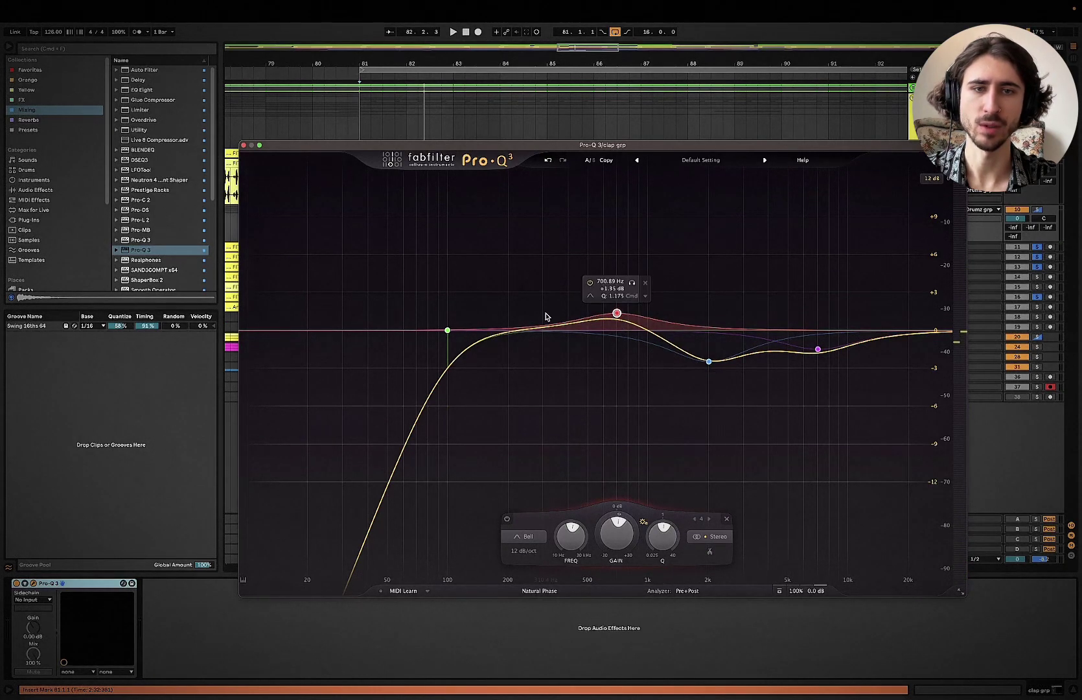
Step: Add a band at about 300 Hz in Pro-Q 3 and turn it into a low shelf with about -0.3 dB gain
mouse_move(489, 366)
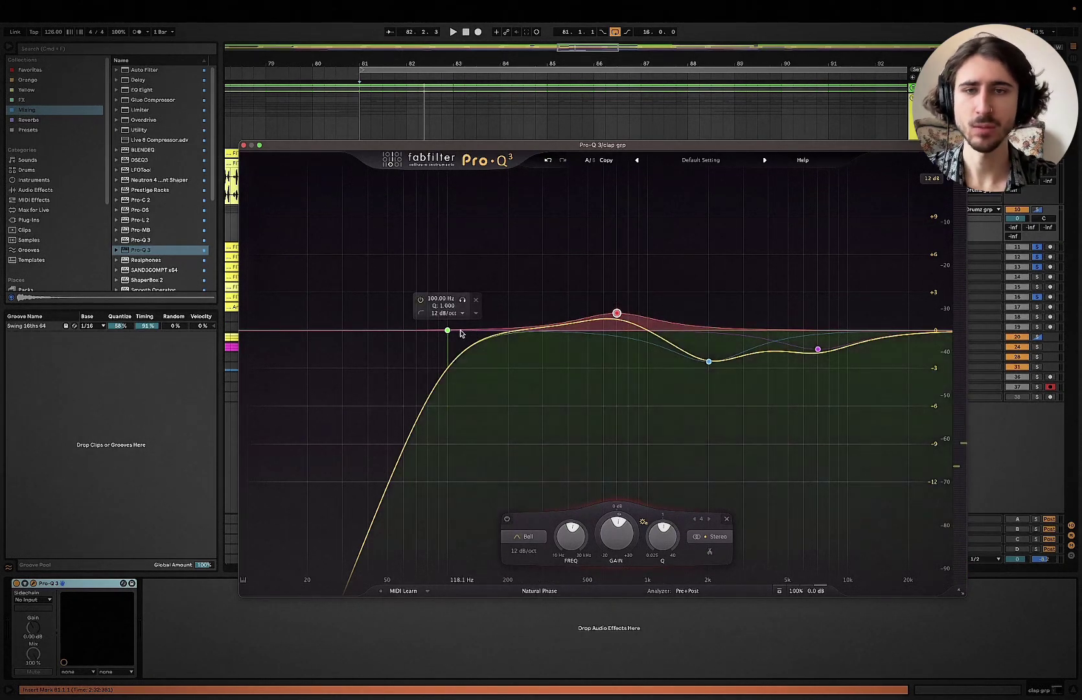
key("space")
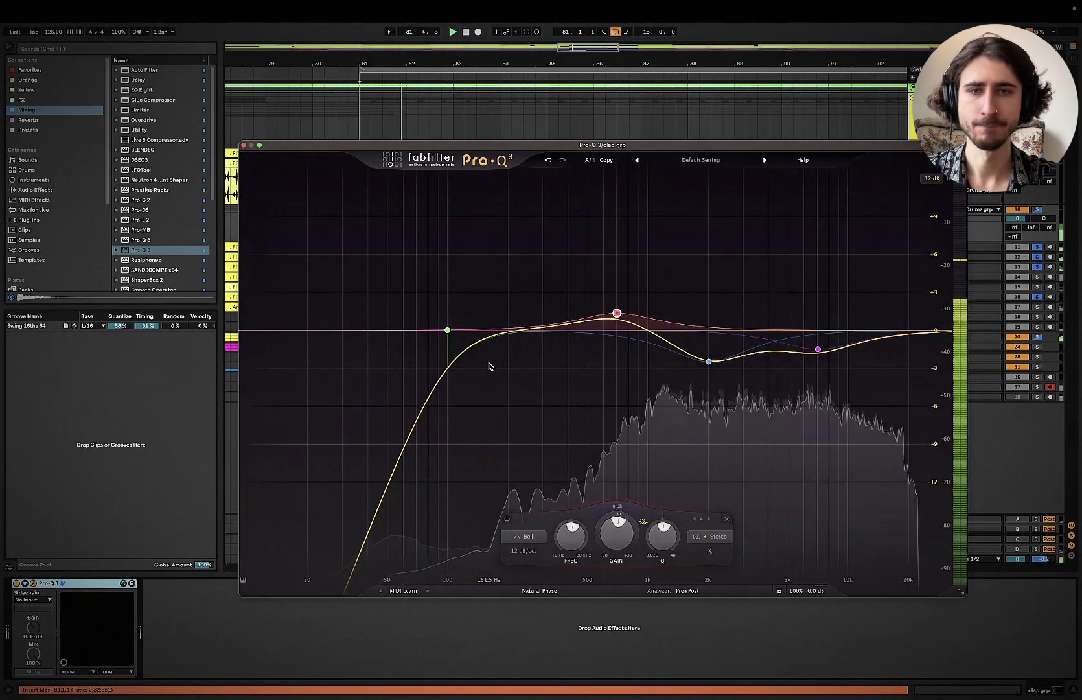
left_click_drag(542, 329, 543, 343)
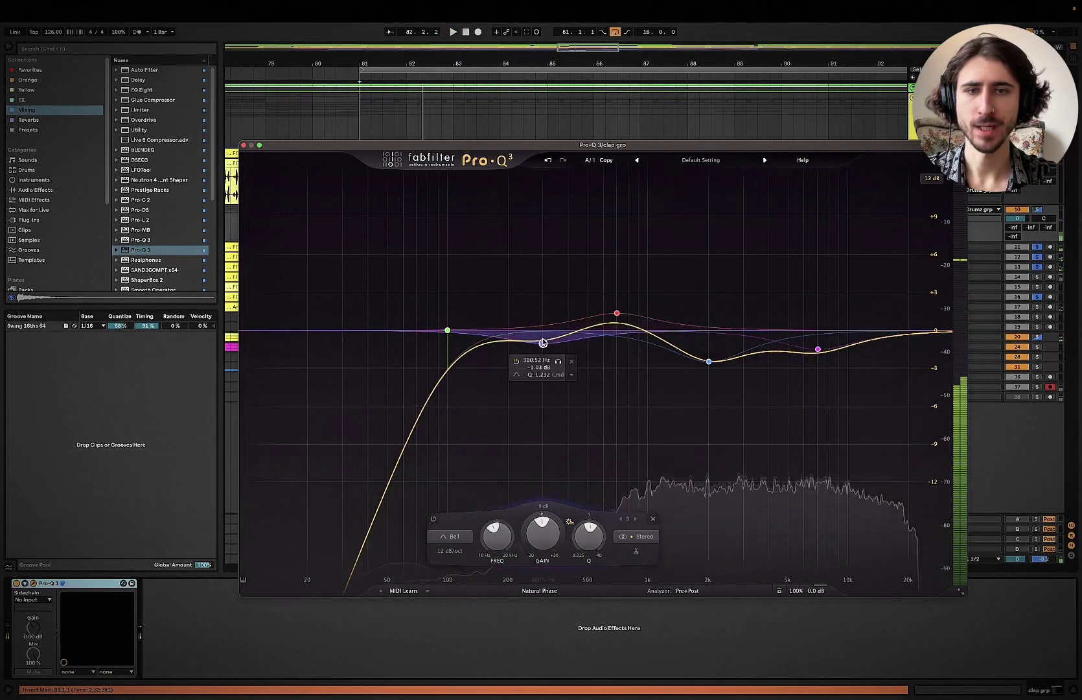
left_click(450, 537)
left_click(447, 448)
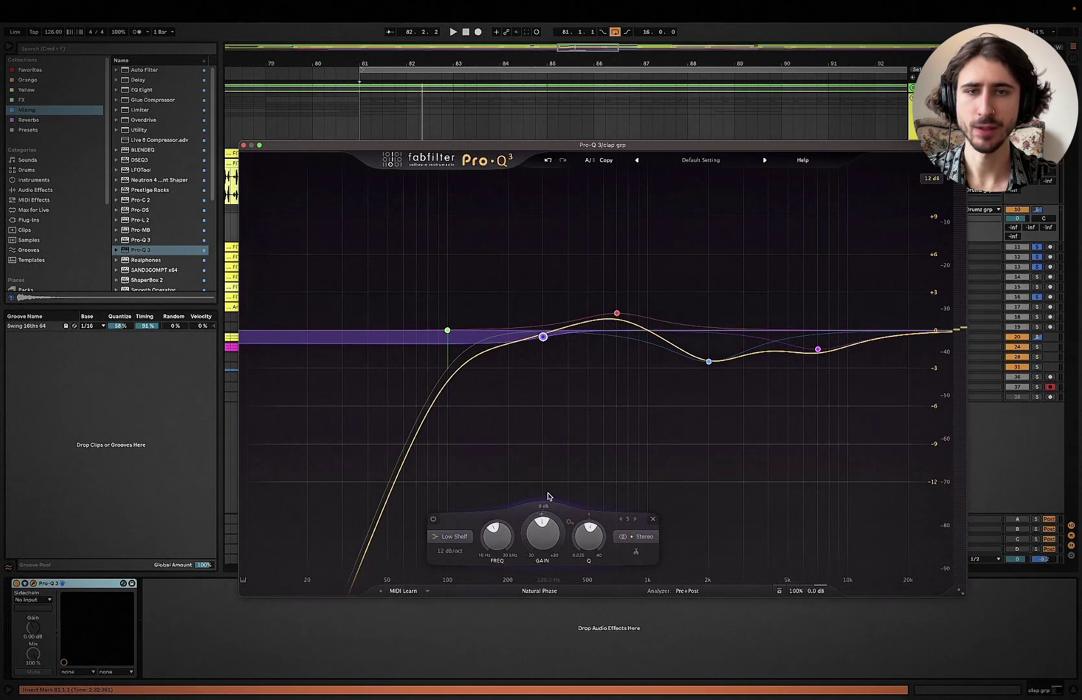
left_click_drag(543, 526, 543, 519)
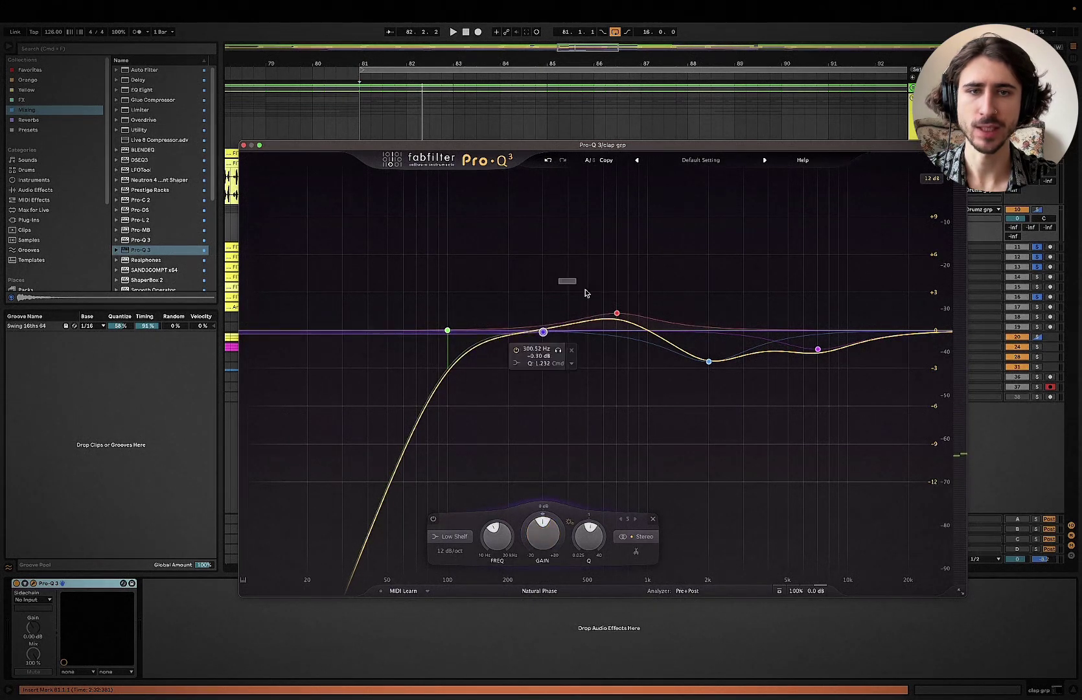
Step: Refine the low shelf's gain and Q while auditioning the claps
left_click_drag(545, 335, 543, 371)
key("space")
key("space")
left_click_drag(591, 532, 593, 528)
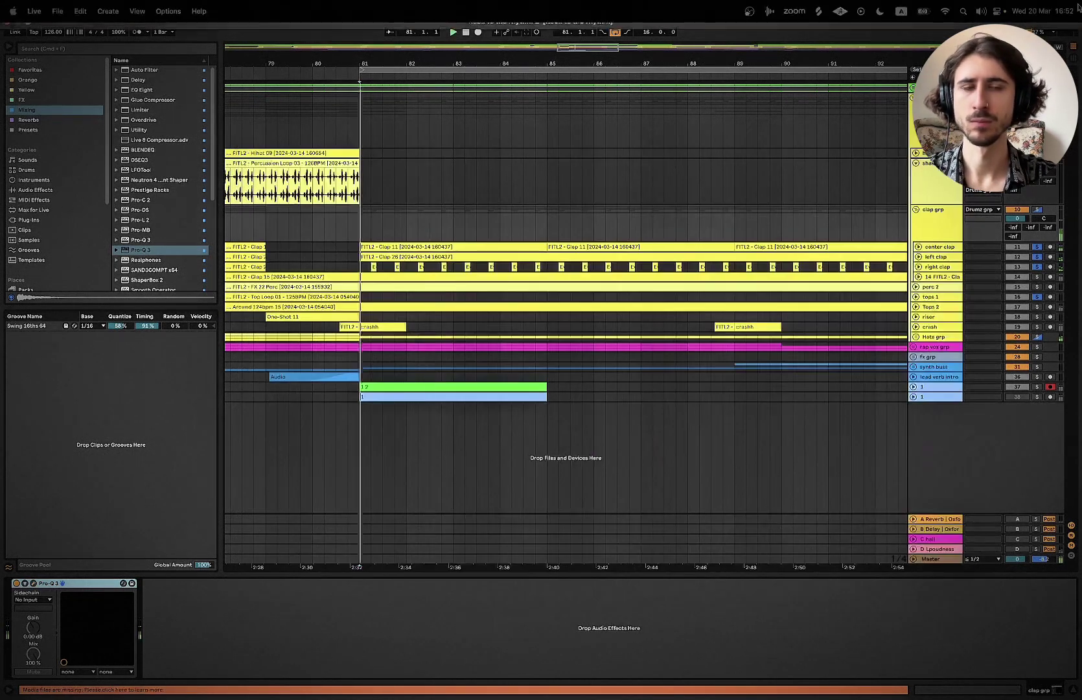
Step: Play the section from bar 81 and inspect the Hi hat track inside the Hats group
key("space")
scroll(834, 315, "down", 3)
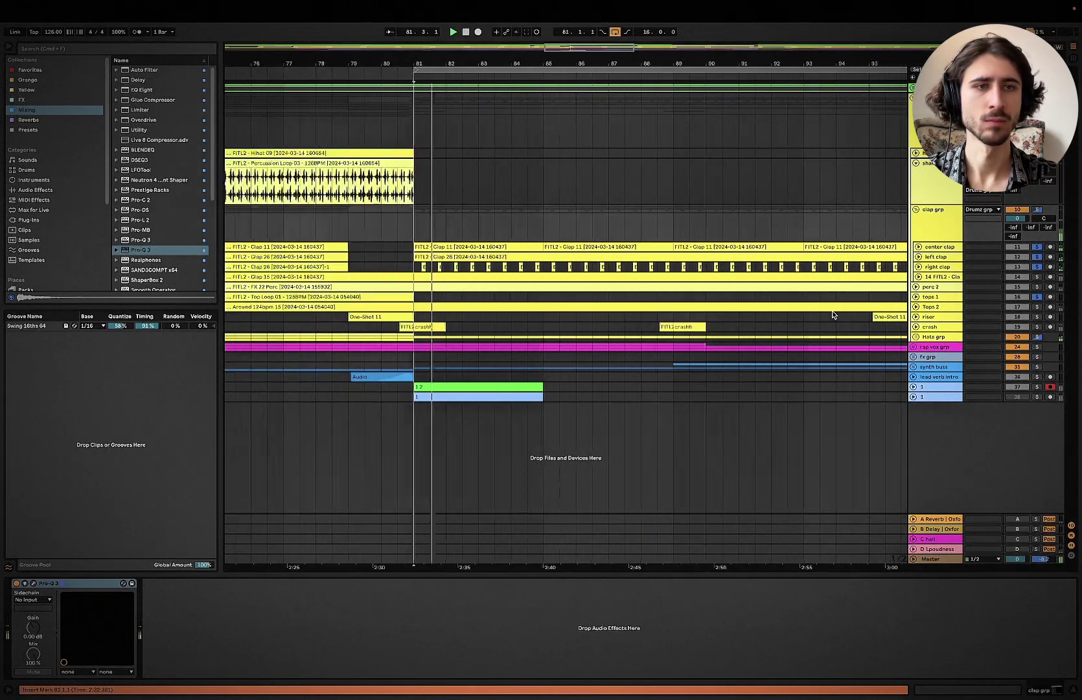
scroll(834, 315, "right", 3)
scroll(873, 339, "left", 1)
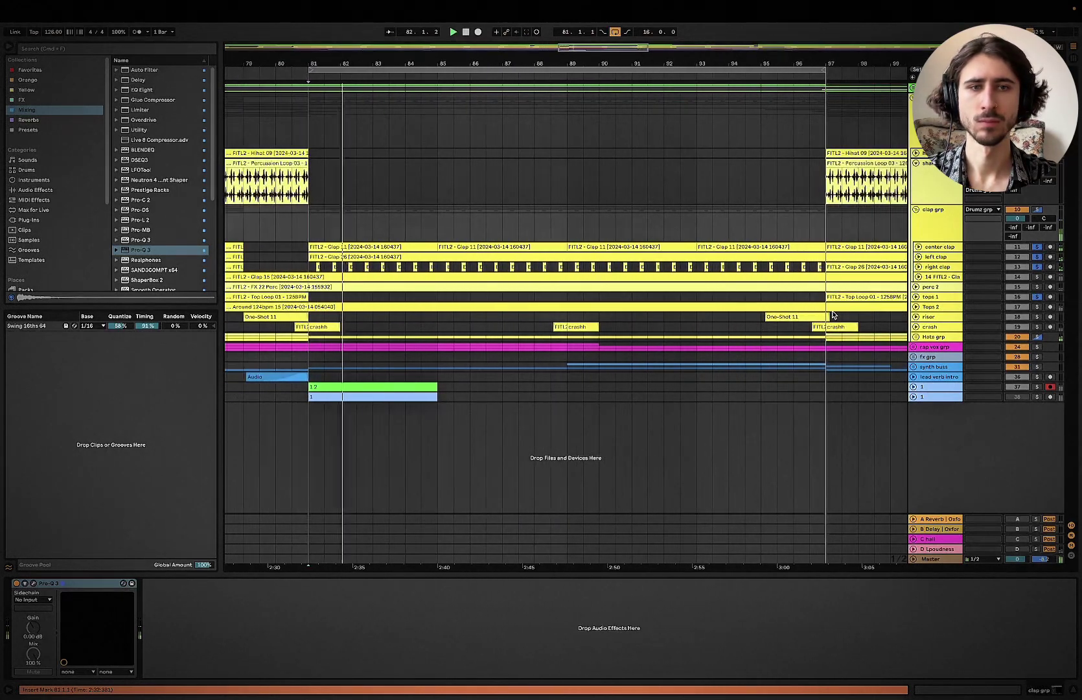
left_click(916, 337)
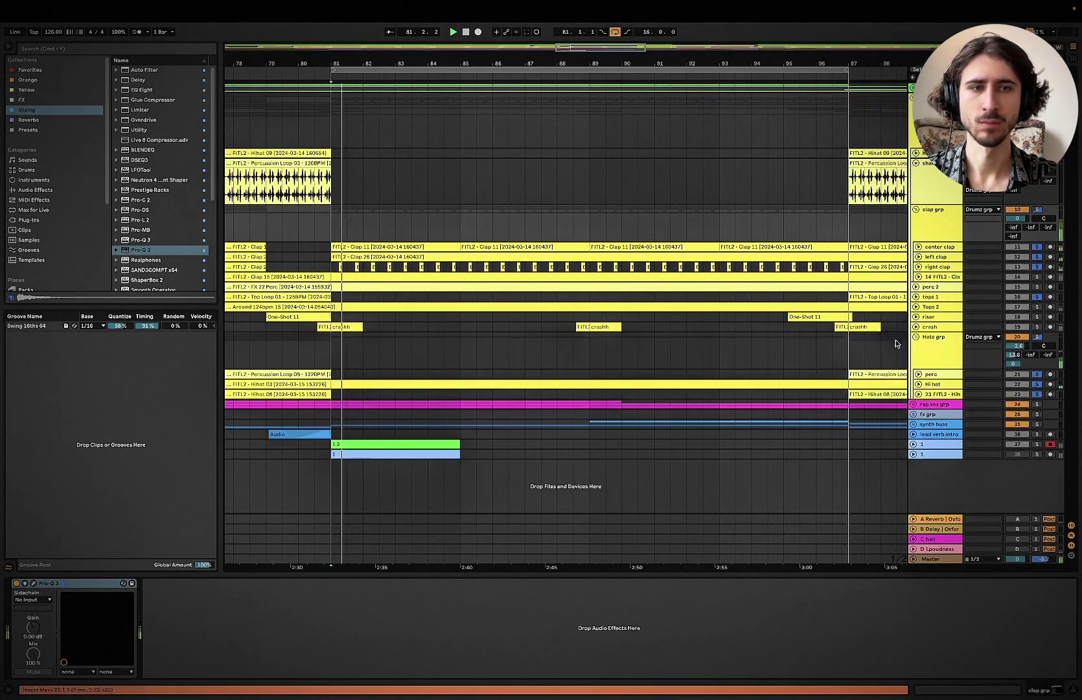
left_click(919, 385)
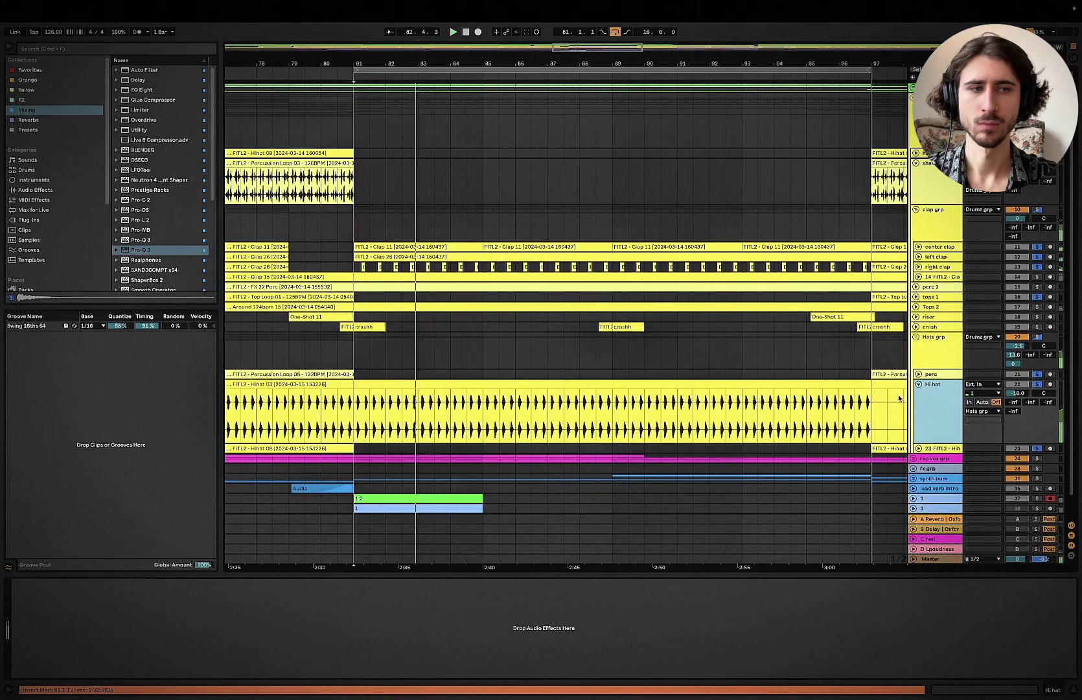
left_click(941, 366)
left_click(916, 337)
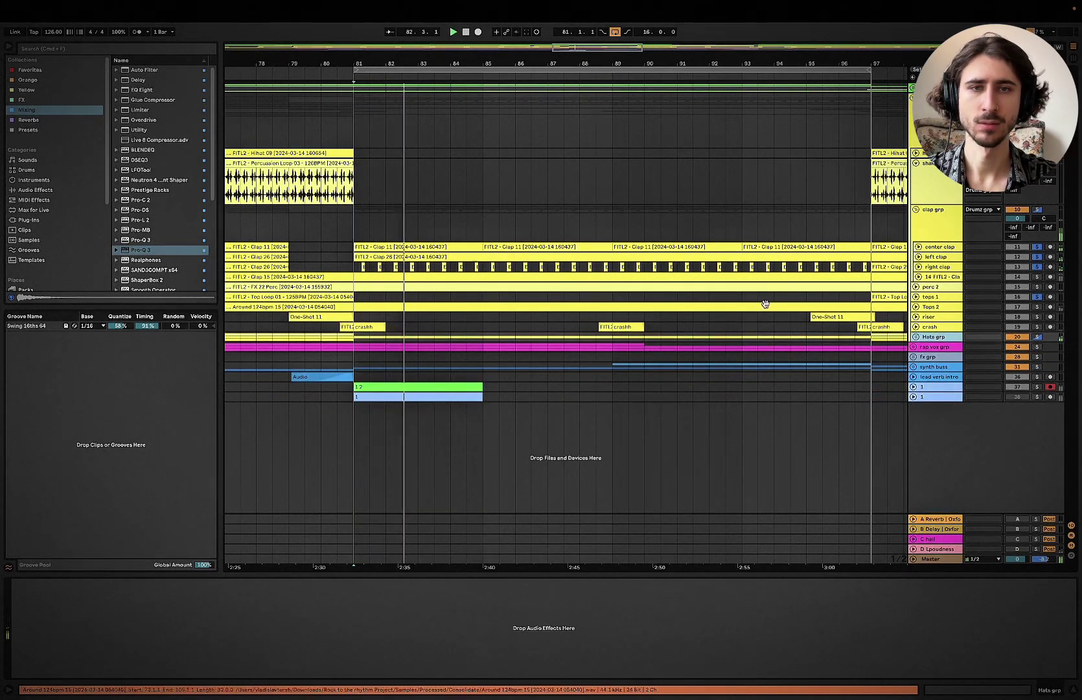
Step: Fold the clap group, then unfold and solo the perc 2 track
left_click(915, 210)
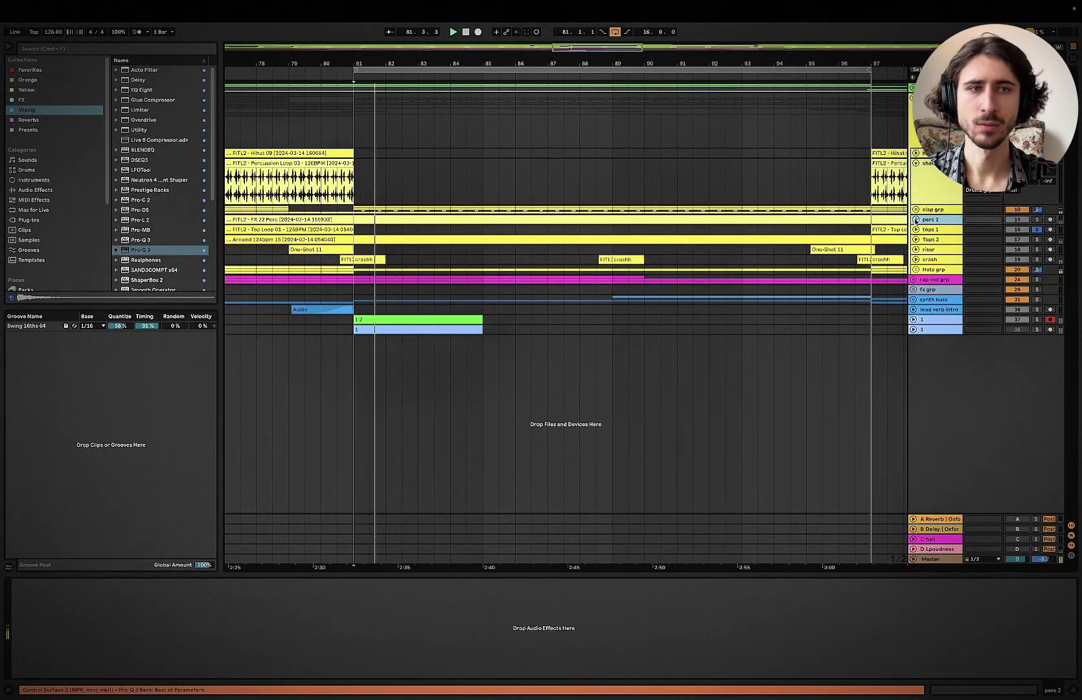
left_click(916, 219)
left_click(1039, 219)
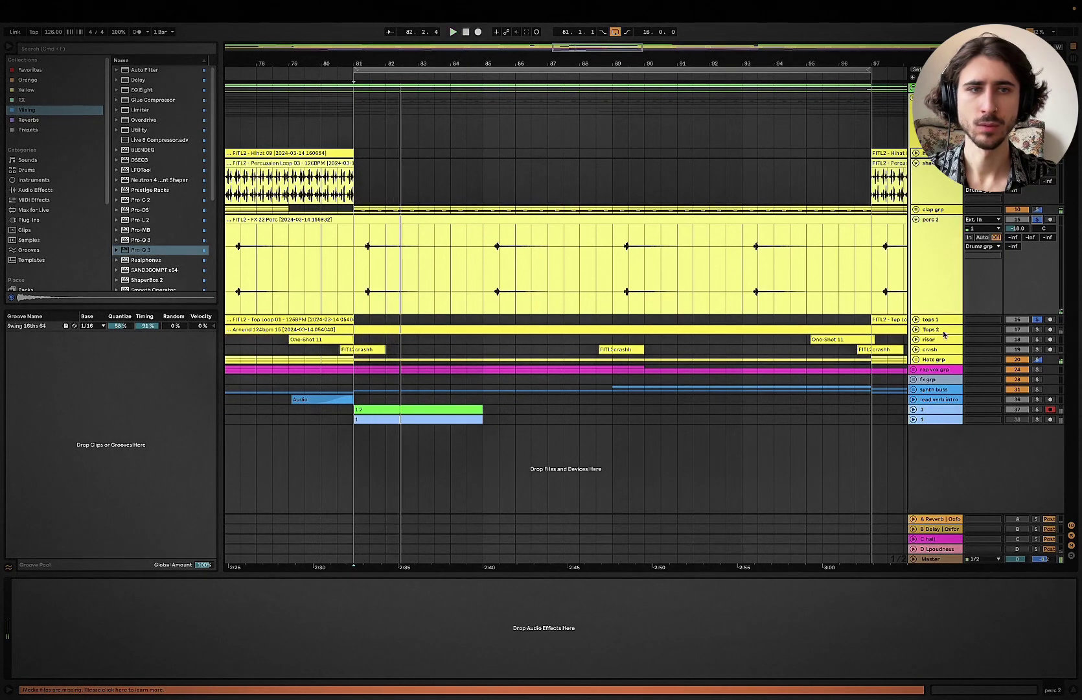
Step: Solo the Tops 2 track and delete its audio from bar 81 to bar 97
left_click(917, 329)
left_click(1038, 329)
double_click(1046, 339)
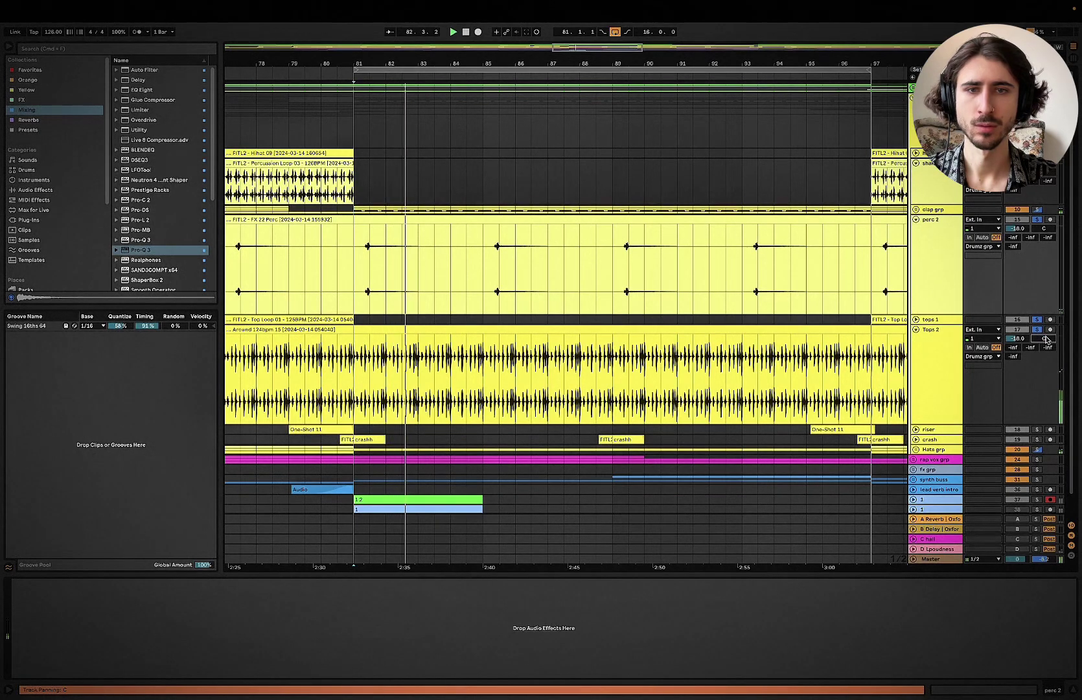
left_click_drag(355, 383, 855, 337)
key("Delete")
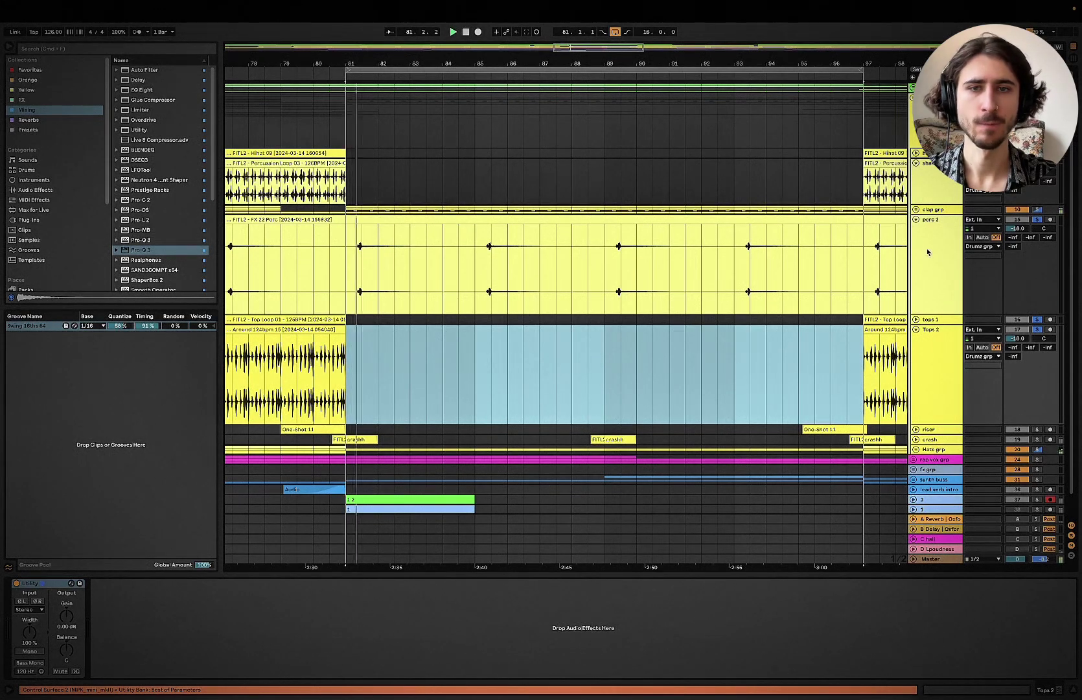
left_click(916, 219)
left_click(917, 240)
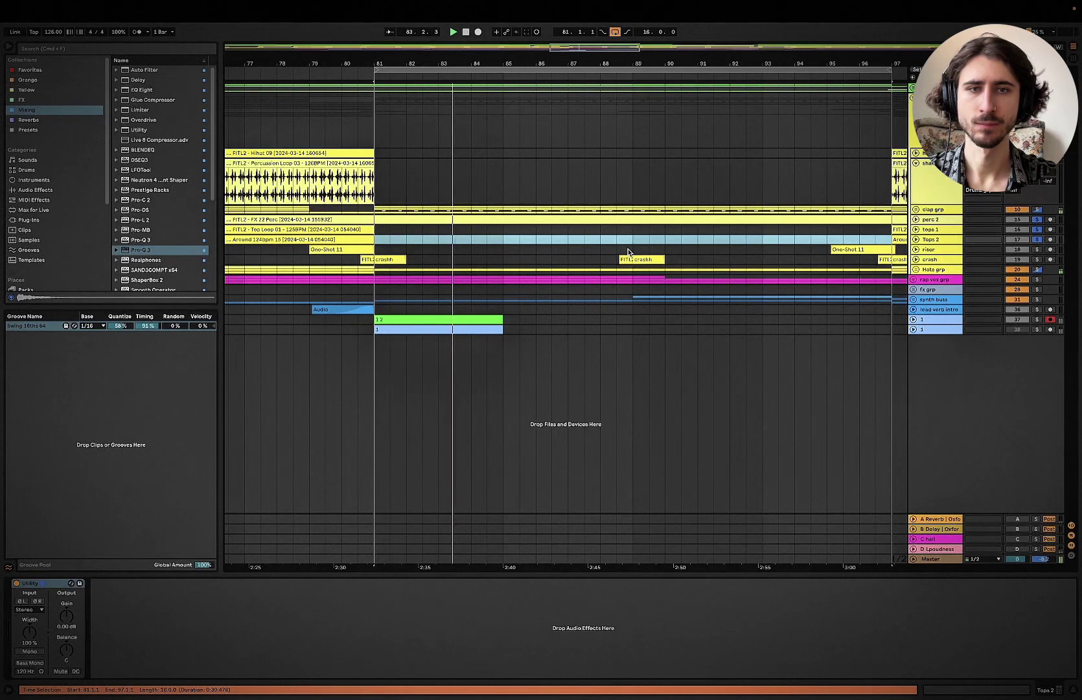
Step: Add a Pro-C 2 compressor after Pro-Q 3 on the clap group
left_click(937, 210)
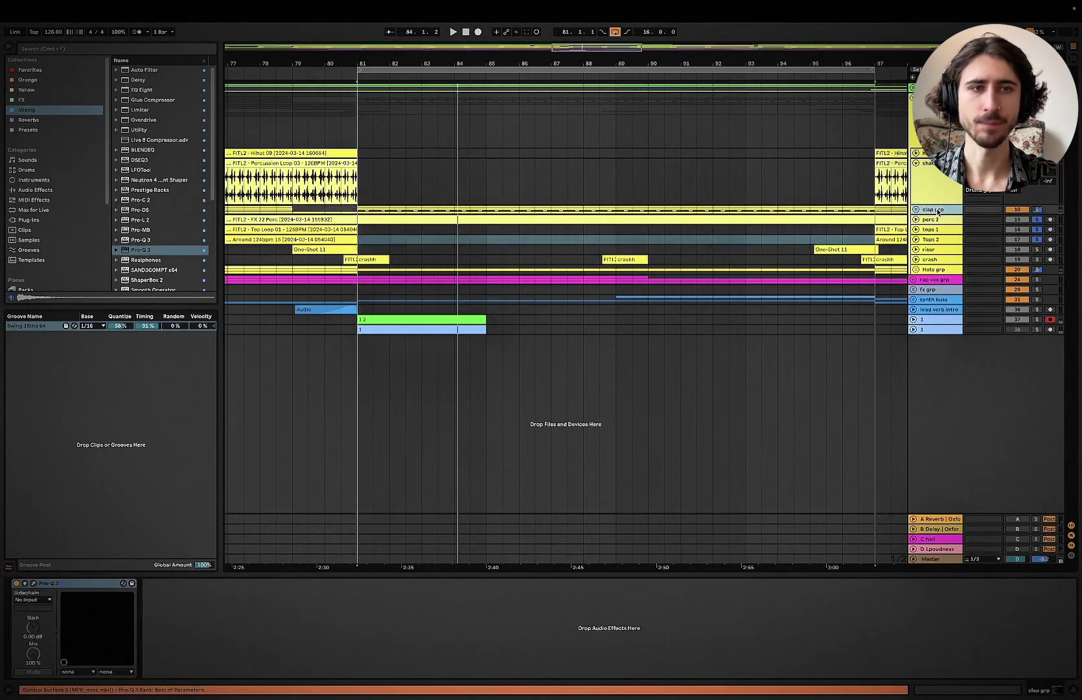
scroll(180, 216, "down", 2)
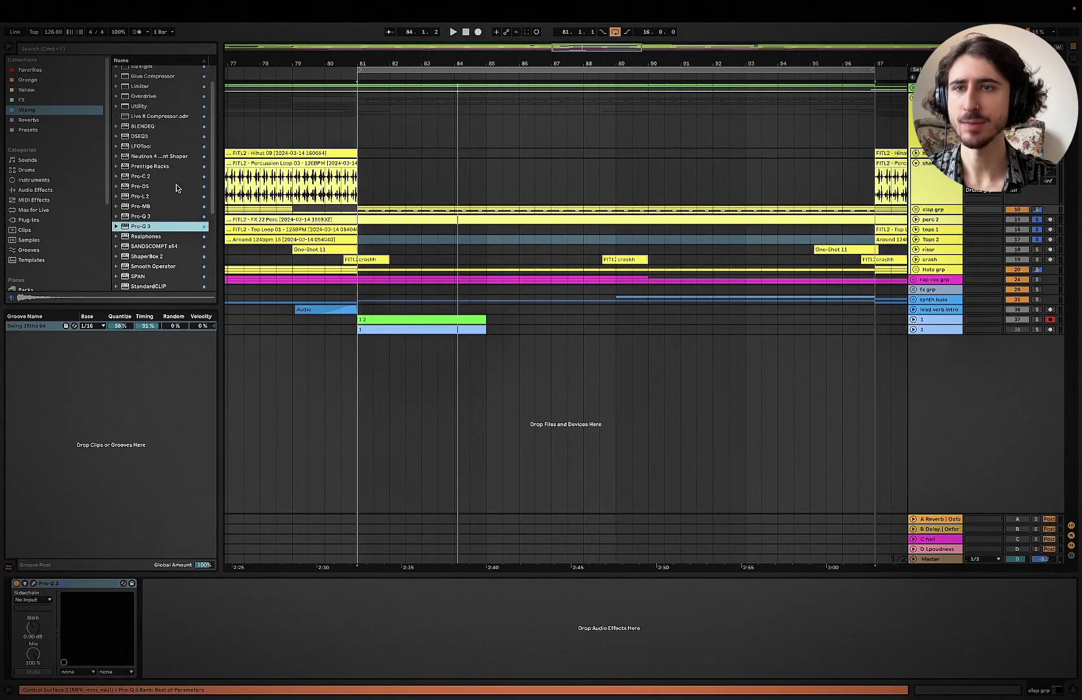
scroll(176, 188, "down", 1)
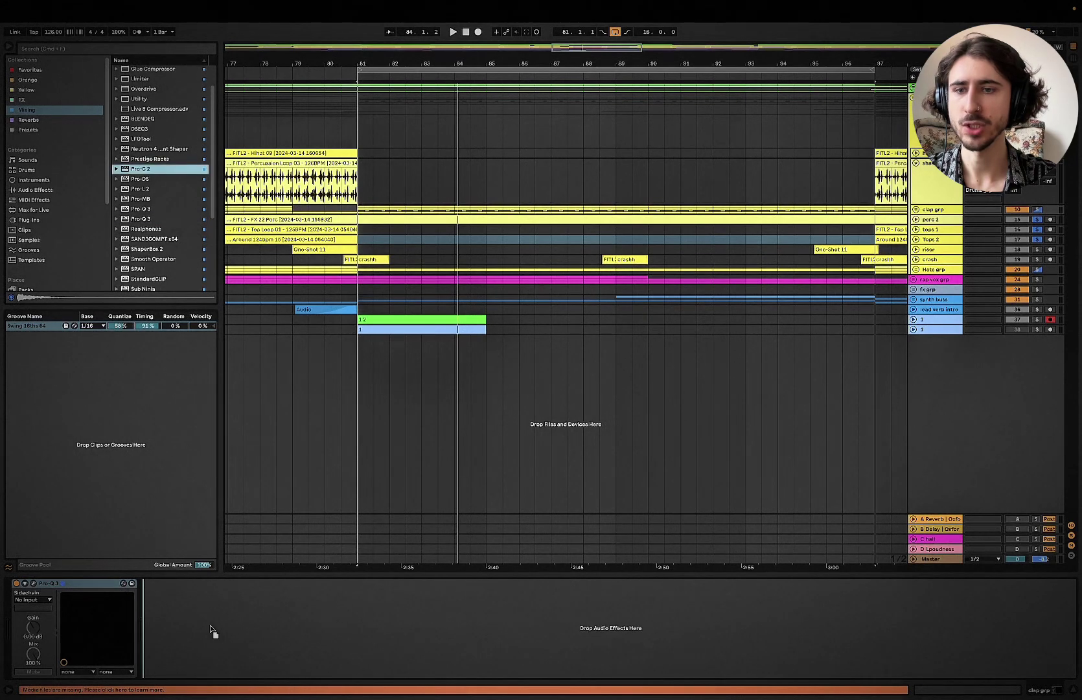
key("Return")
left_click(472, 435)
Step: Boost the side-chain's middle bell by about 8.8 dB at about 2988 Hz and set the attack to about 12 ms
left_click(466, 485)
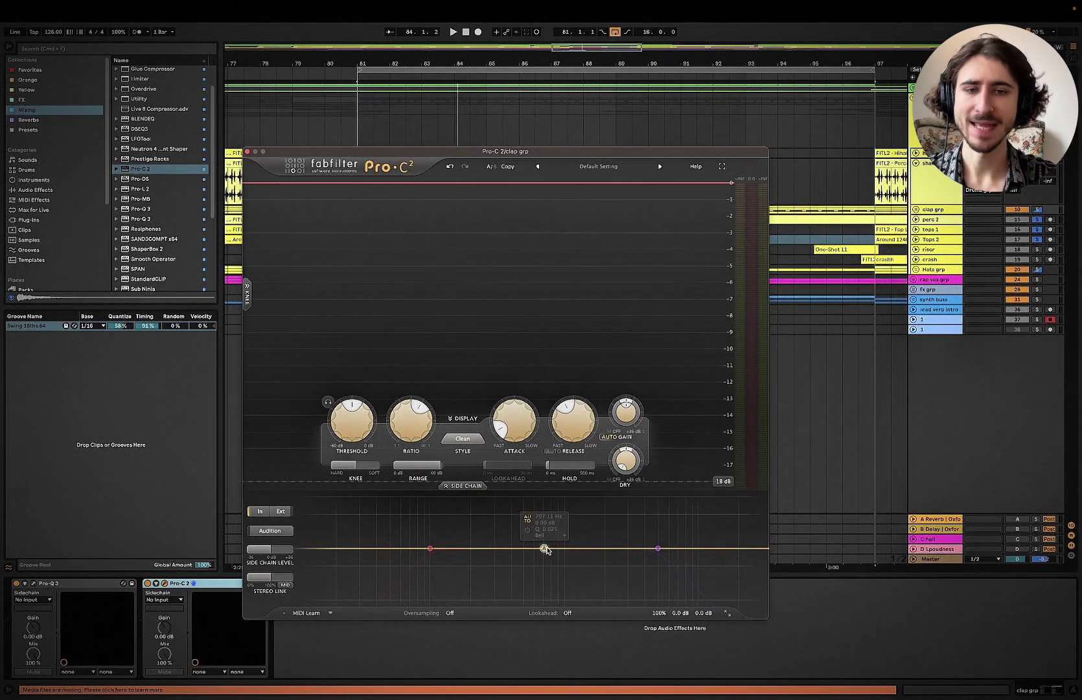
left_click_drag(544, 550, 628, 536)
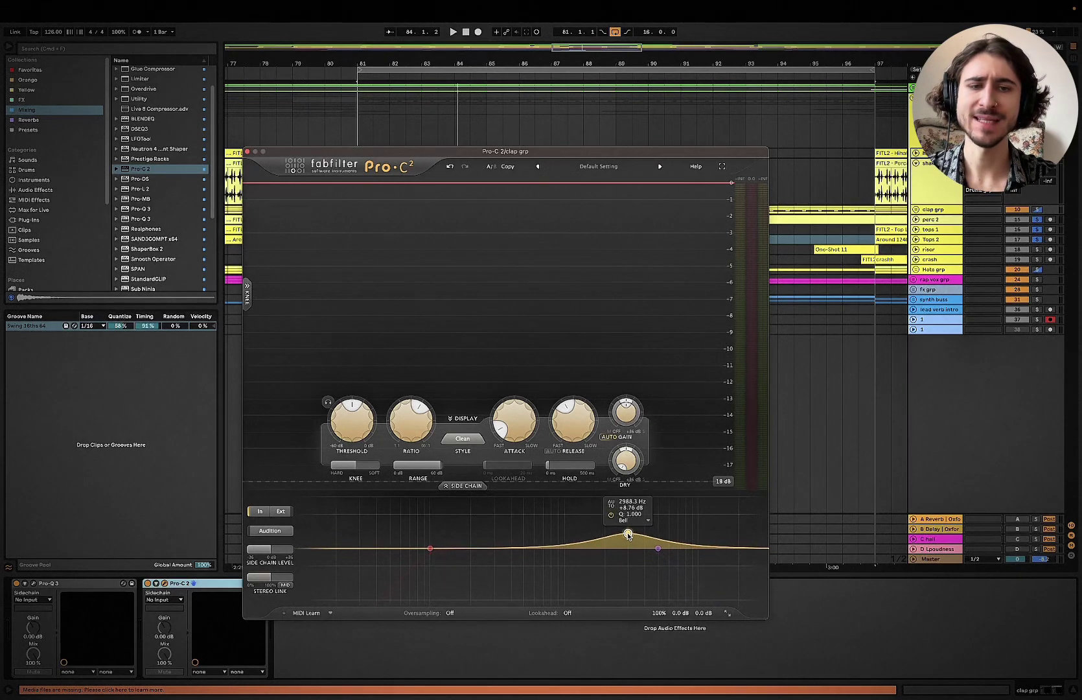
left_click_drag(499, 428, 495, 374)
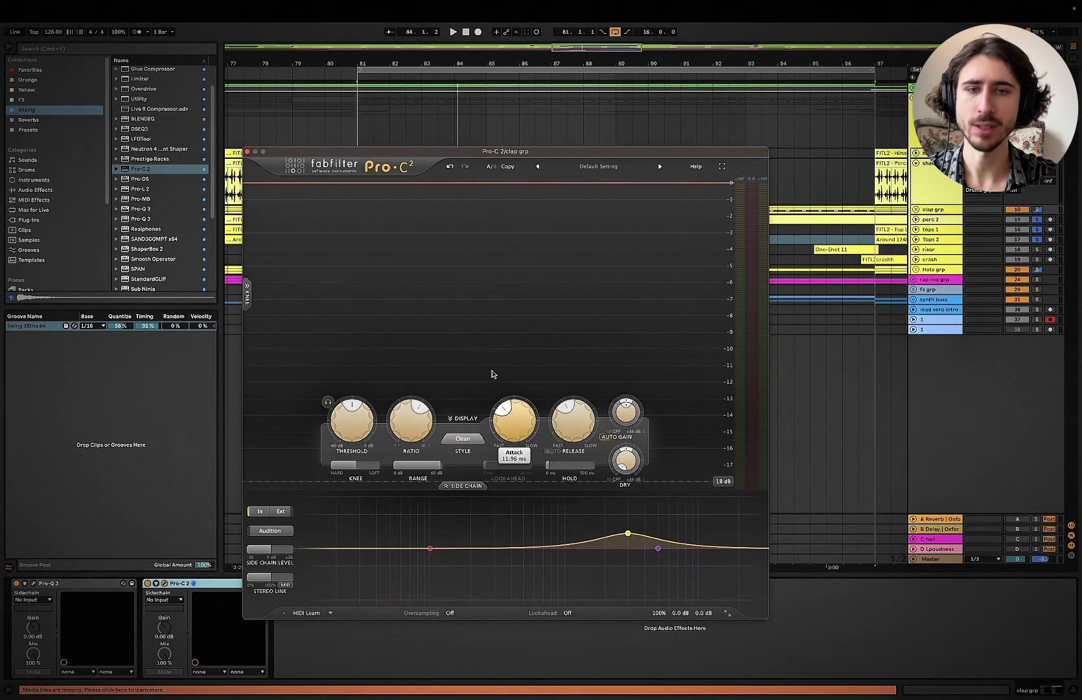
Step: Set Pro-C 2 to the Pumping style with a 0 dB threshold and enable auto release
left_click(463, 439)
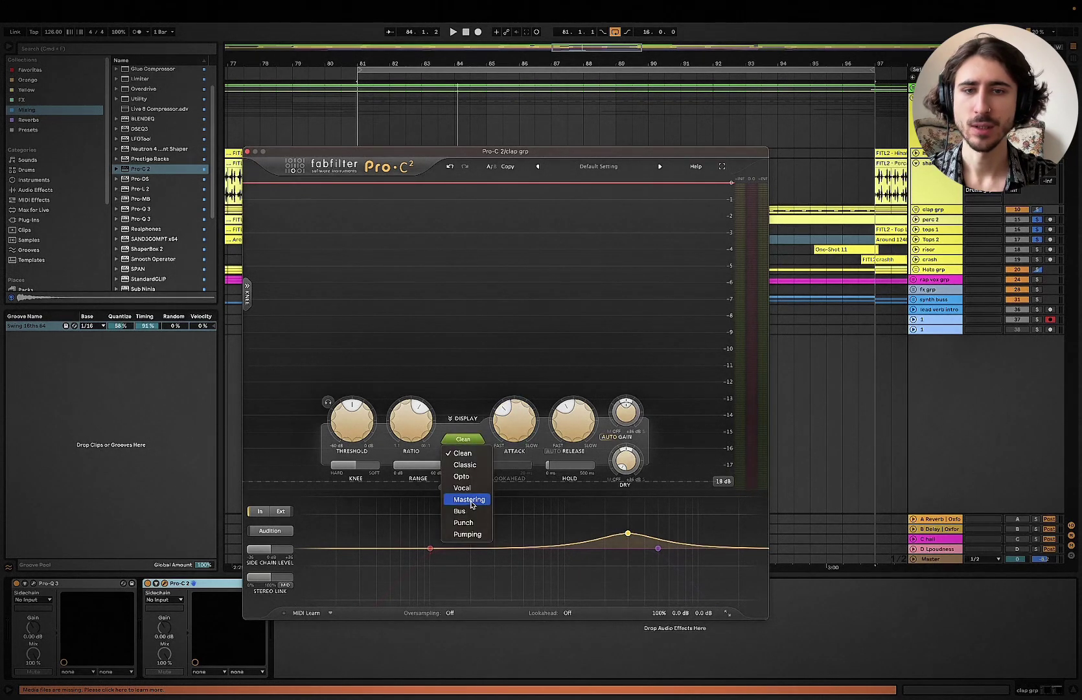
left_click(468, 533)
left_click_drag(354, 425, 432, 4)
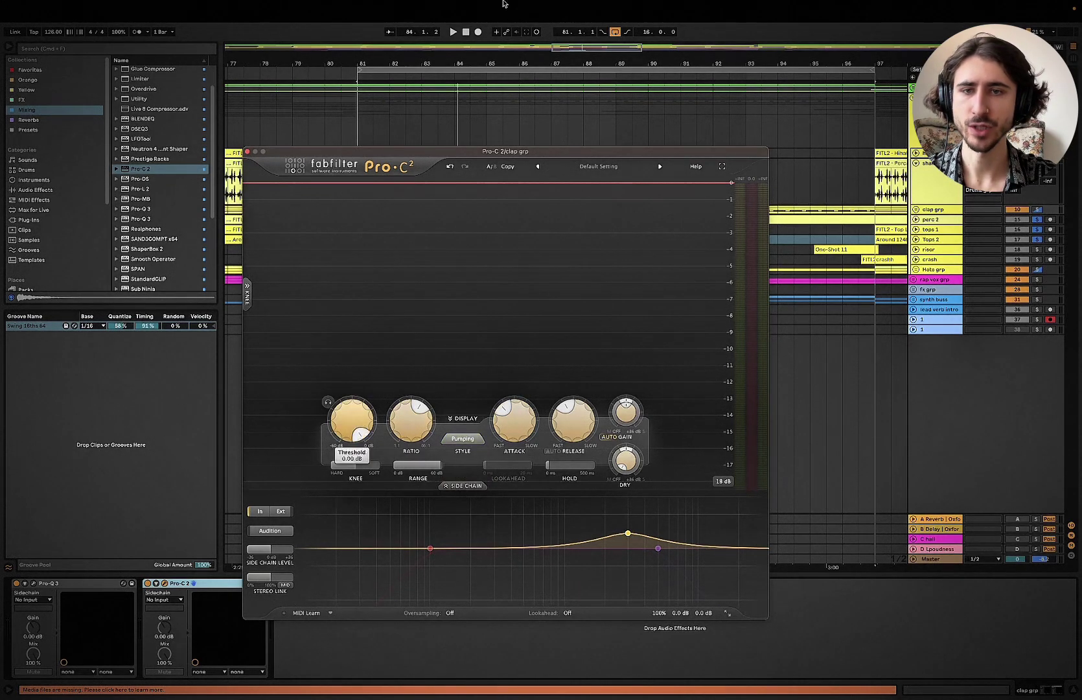
left_click(554, 451)
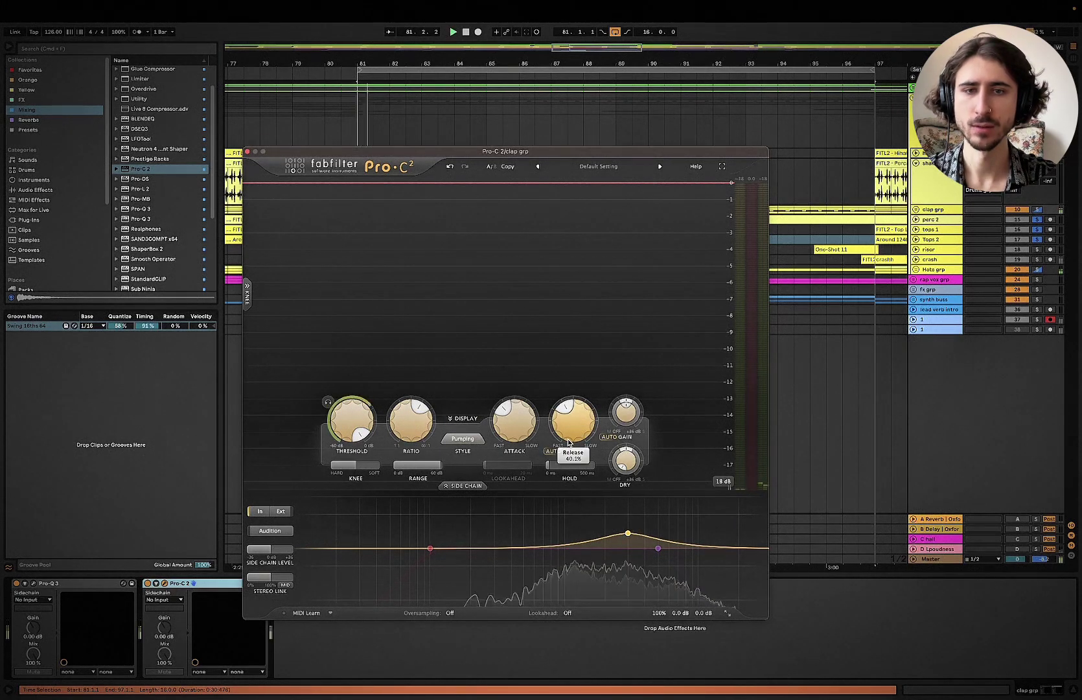
Step: Lower the compressor threshold and move the side-chain bell to about 4060 Hz with about 8.9 dB of boost
mouse_move(628, 533)
left_mouse_down()
mouse_move(587, 537)
mouse_move(643, 533)
left_mouse_up()
left_click_drag(350, 420, 364, 482)
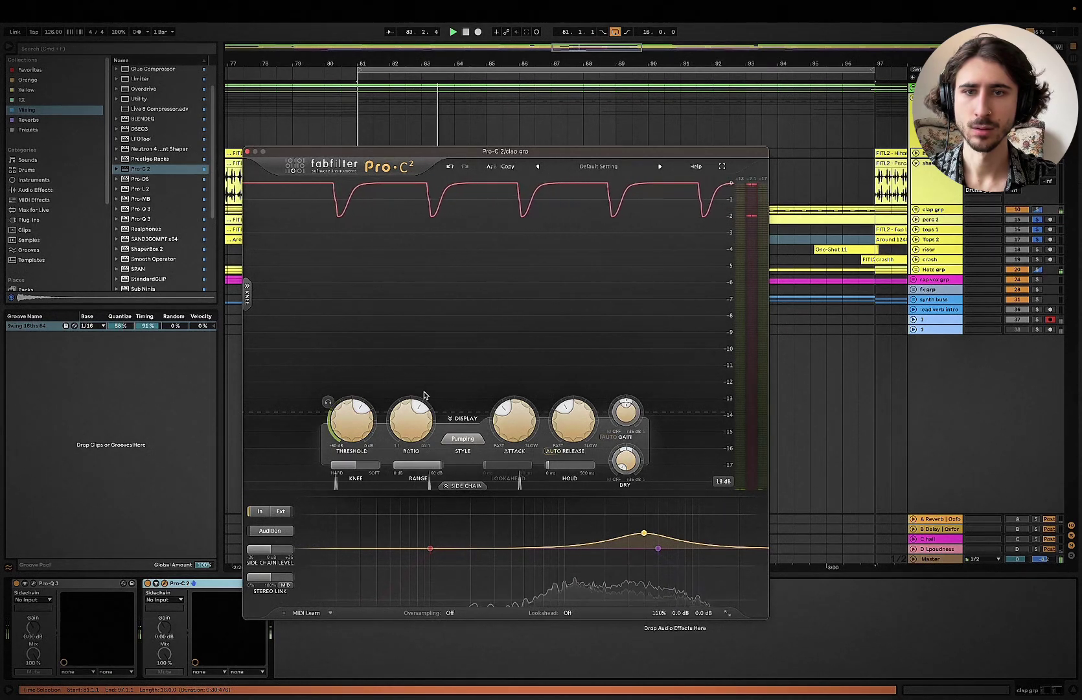
mouse_move(644, 533)
mouse_move(645, 533)
left_mouse_down()
mouse_move(646, 517)
mouse_move(645, 534)
mouse_move(587, 537)
mouse_move(660, 536)
mouse_move(650, 537)
left_mouse_up()
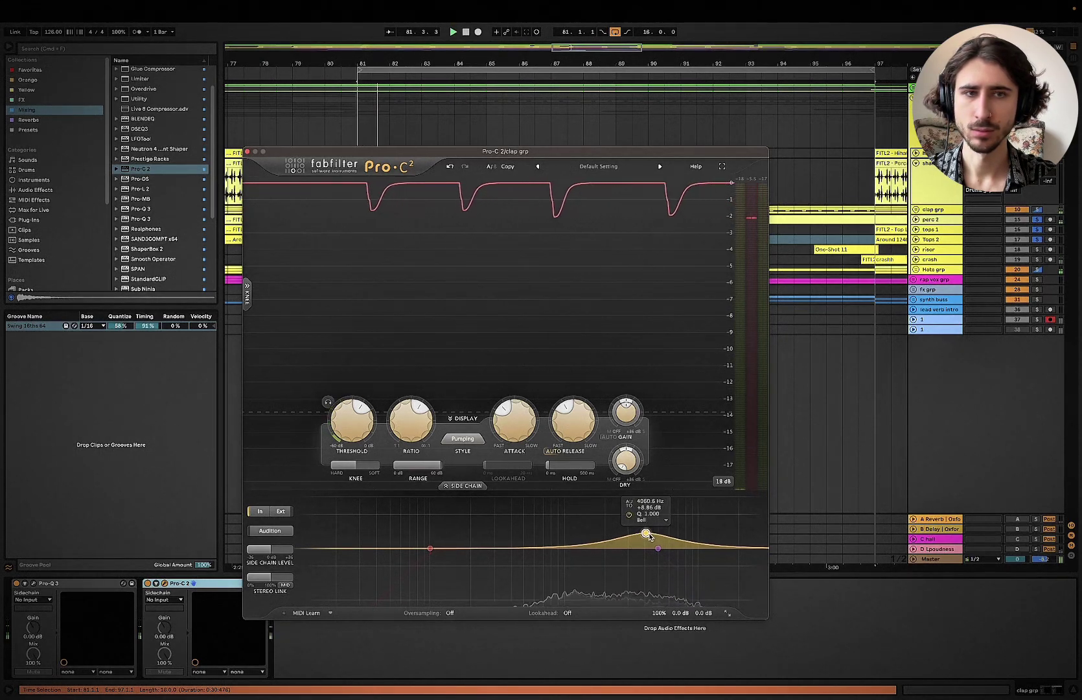
key("space")
Step: Set the attack to about 11.2 ms and the release to about 44% while auditioning the claps
left_click_drag(517, 424, 519, 425)
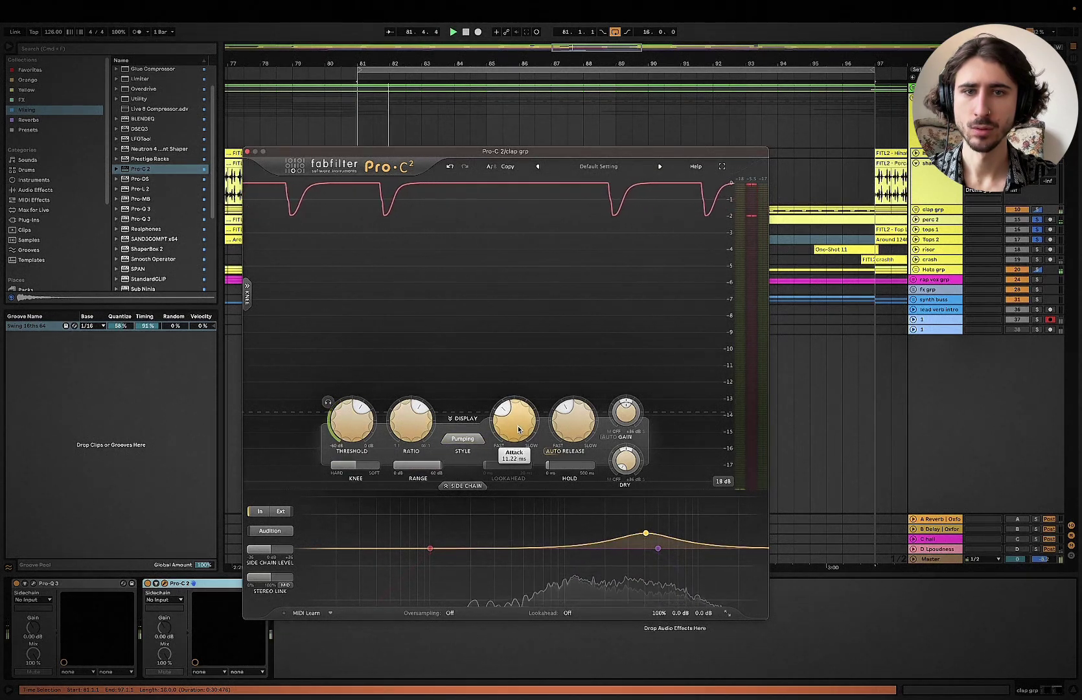
mouse_move(563, 406)
left_mouse_down()
mouse_move(548, 379)
mouse_move(551, 433)
mouse_move(561, 390)
left_mouse_up()
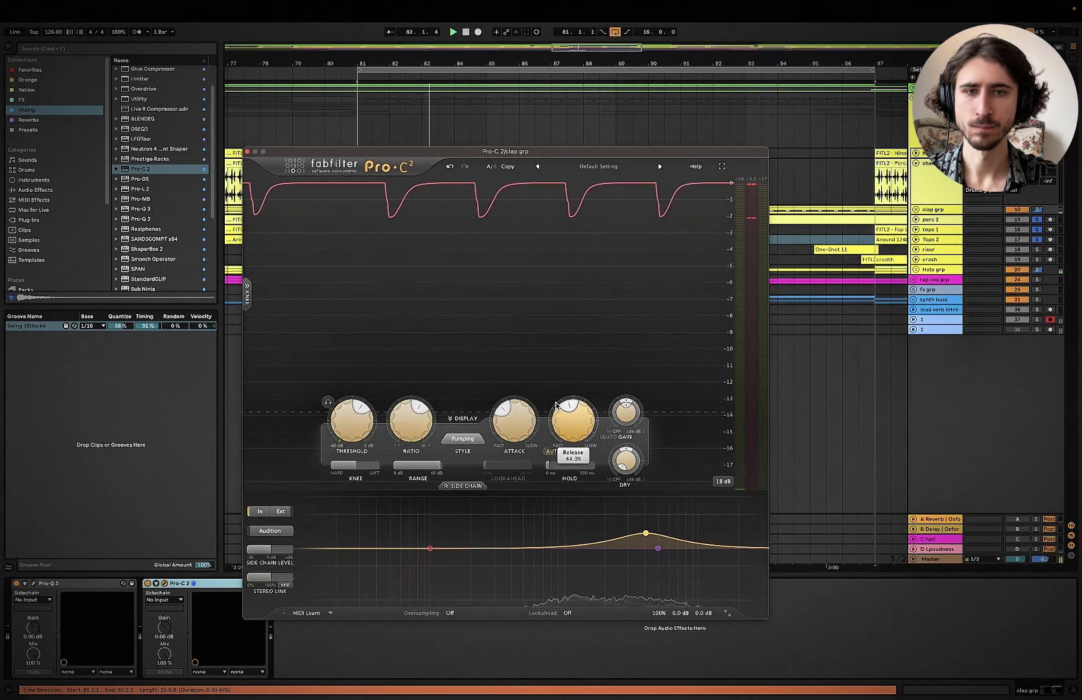
key("space")
key("space")
left_click_drag(556, 405, 556, 408)
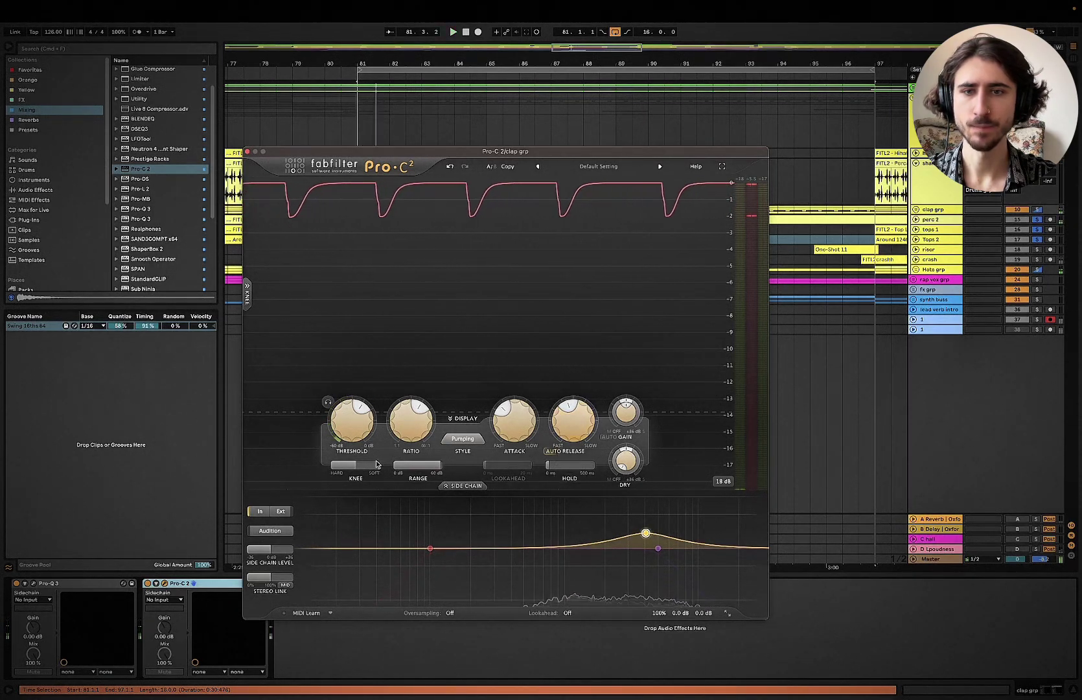
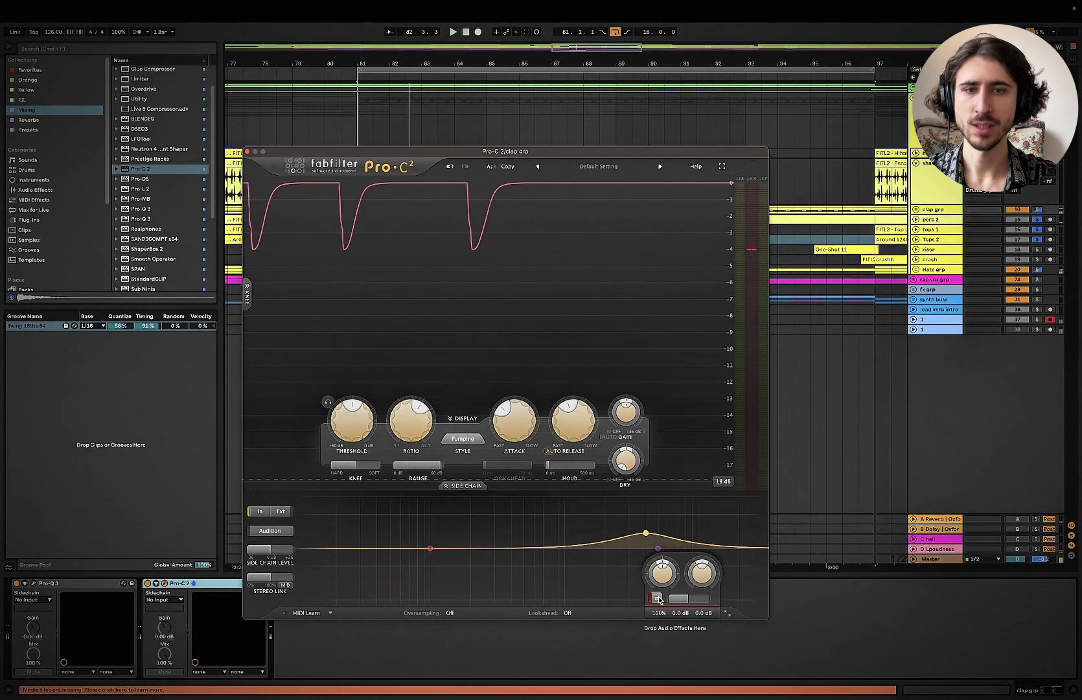
Step: Lengthen the compressor's attack to about 31 ms while auditioning the claps
mouse_move(515, 425)
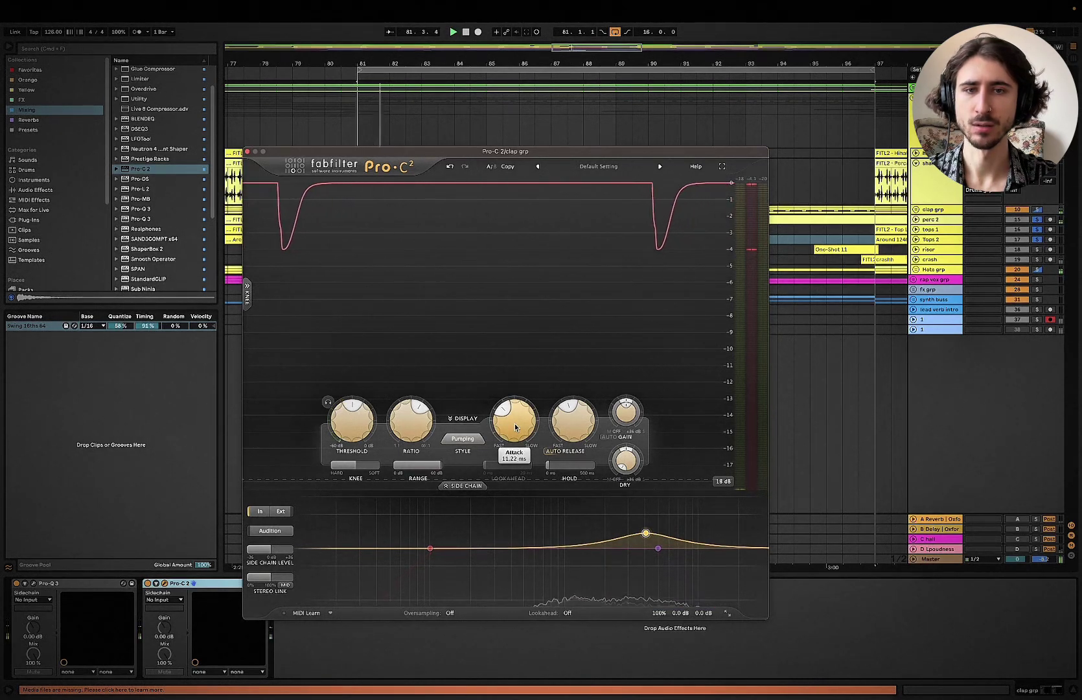
scroll(515, 426, "up", 2)
left_click_drag(516, 425, 526, 401)
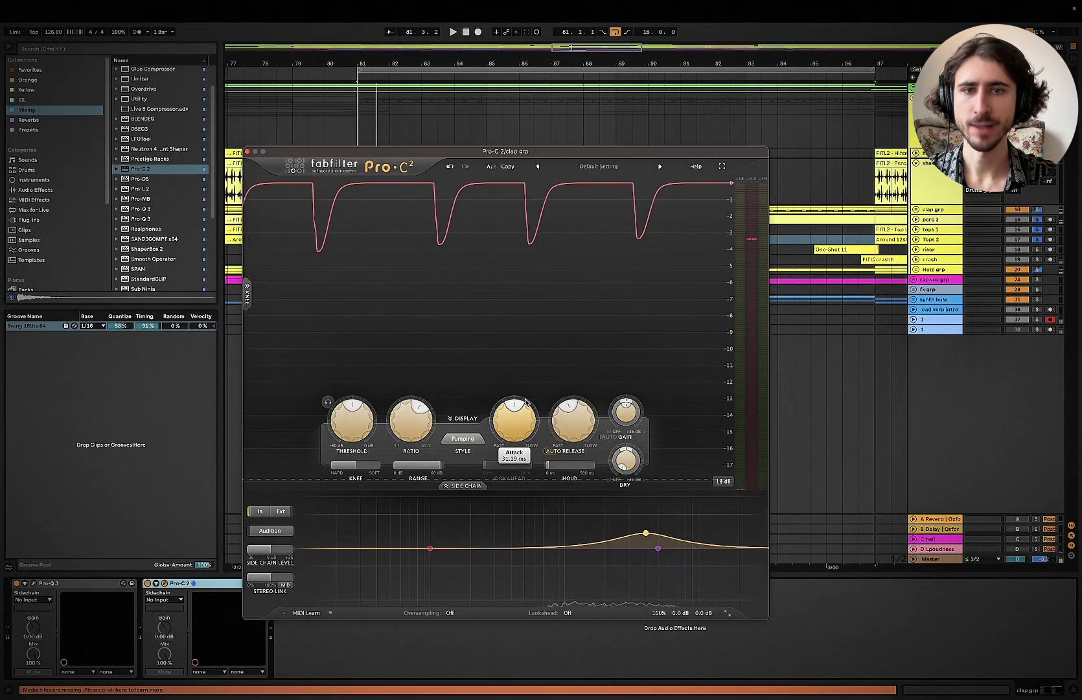
Step: Switch the compression style to Punch and shorten the attack to about 7 ms
left_click(463, 438)
left_click(464, 522)
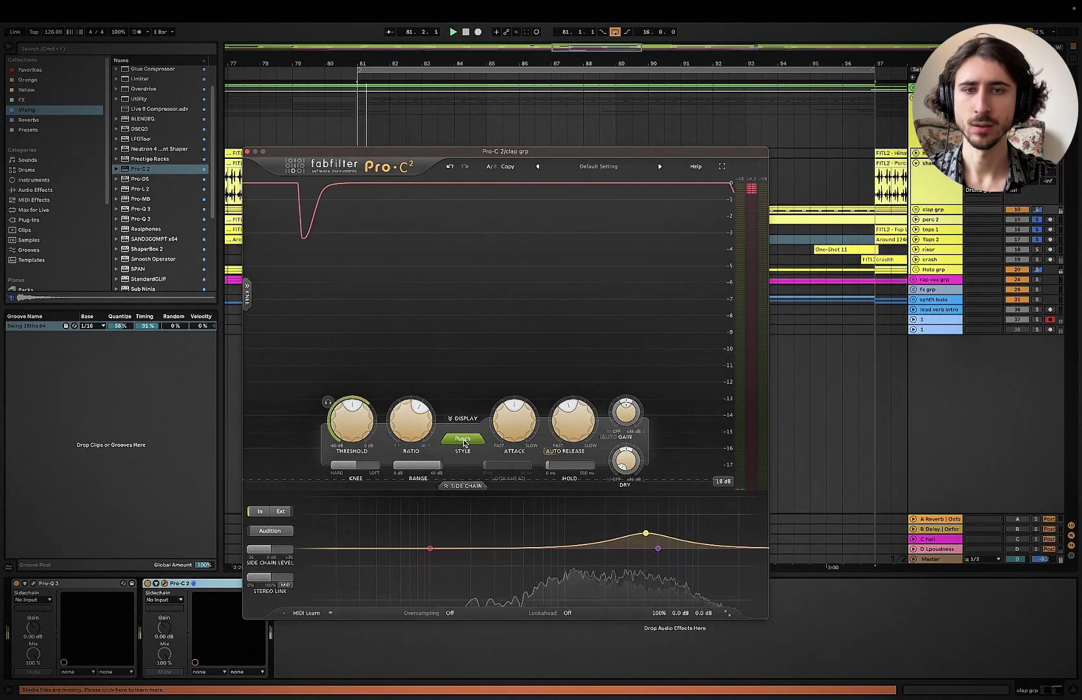
mouse_move(513, 431)
left_click_drag(513, 431, 517, 457)
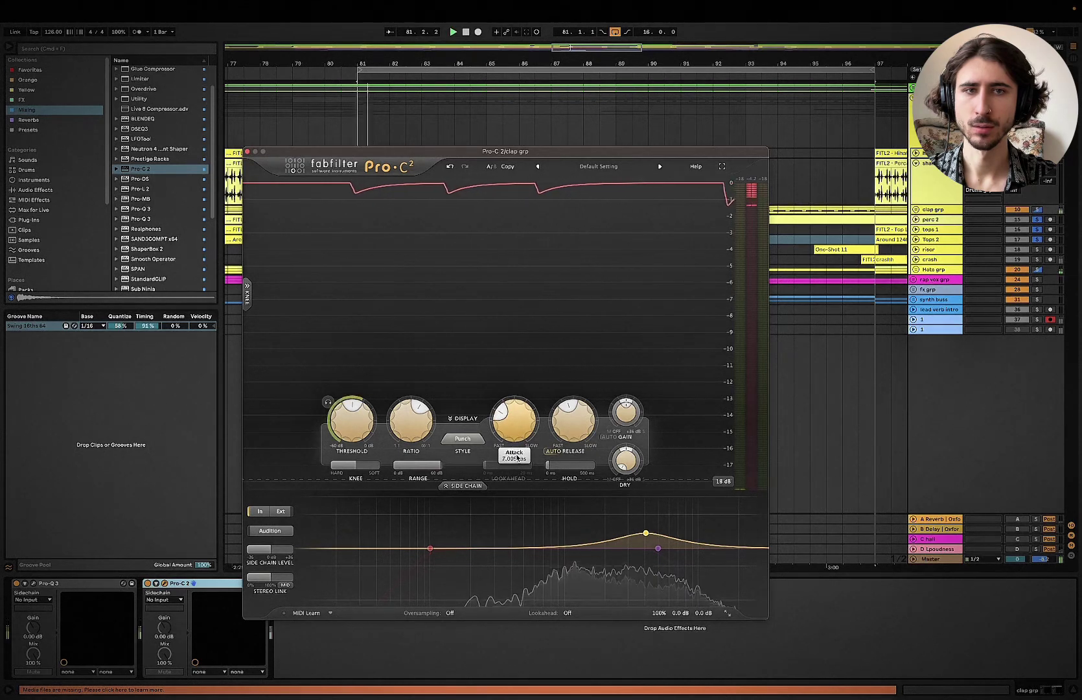
Step: Lower the compressor threshold to about -24.4 dB and lengthen the attack to about 11 ms while auditioning the claps
left_click_drag(351, 430, 353, 446)
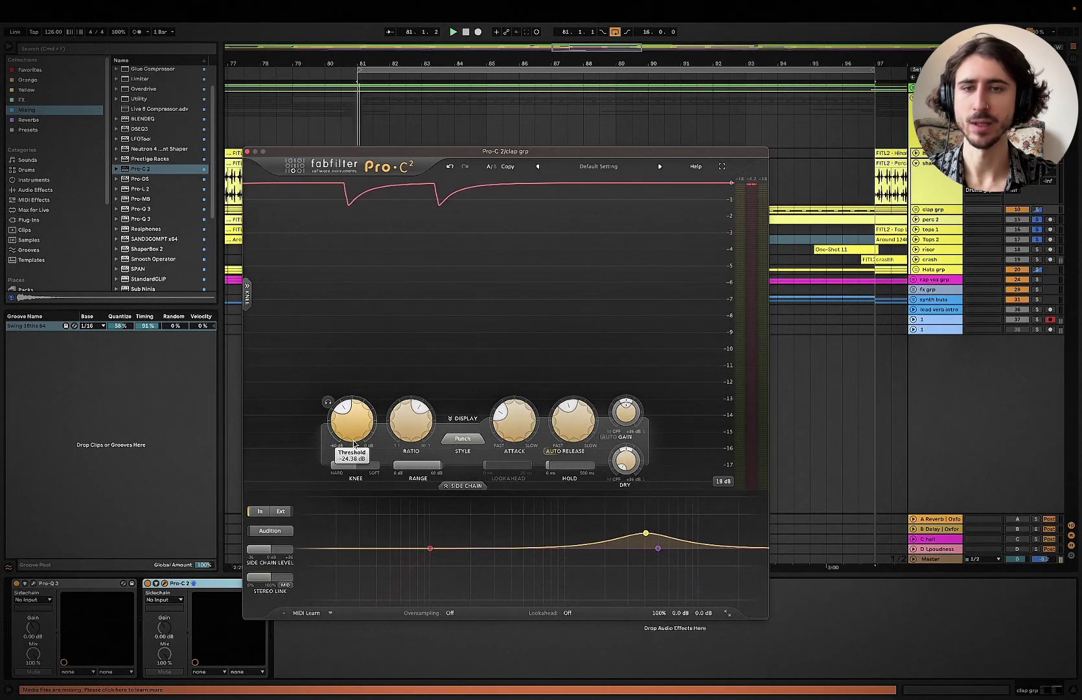
left_click_drag(354, 445, 354, 444)
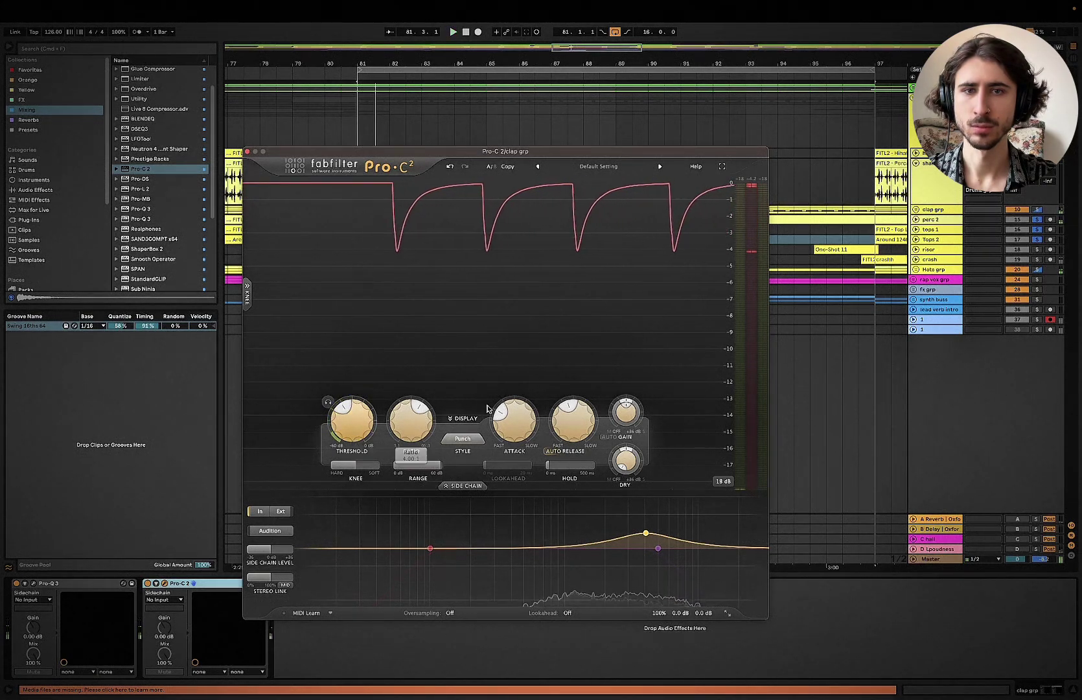
mouse_move(529, 417)
left_mouse_down()
mouse_move(532, 388)
mouse_move(531, 397)
left_mouse_up()
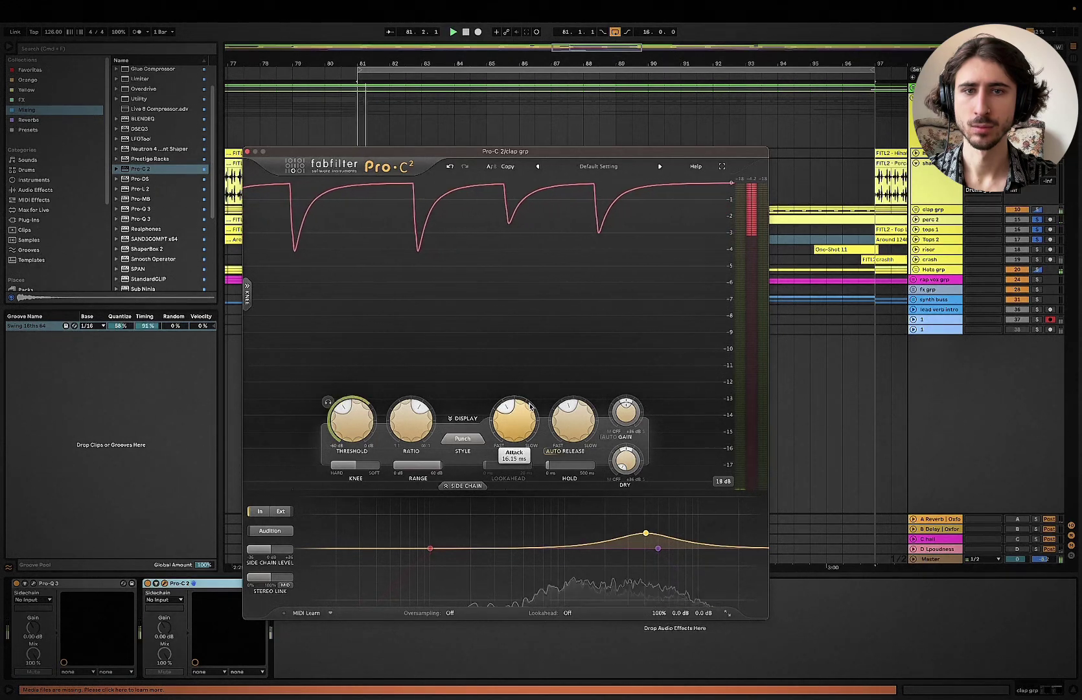
left_click_drag(530, 407, 531, 418)
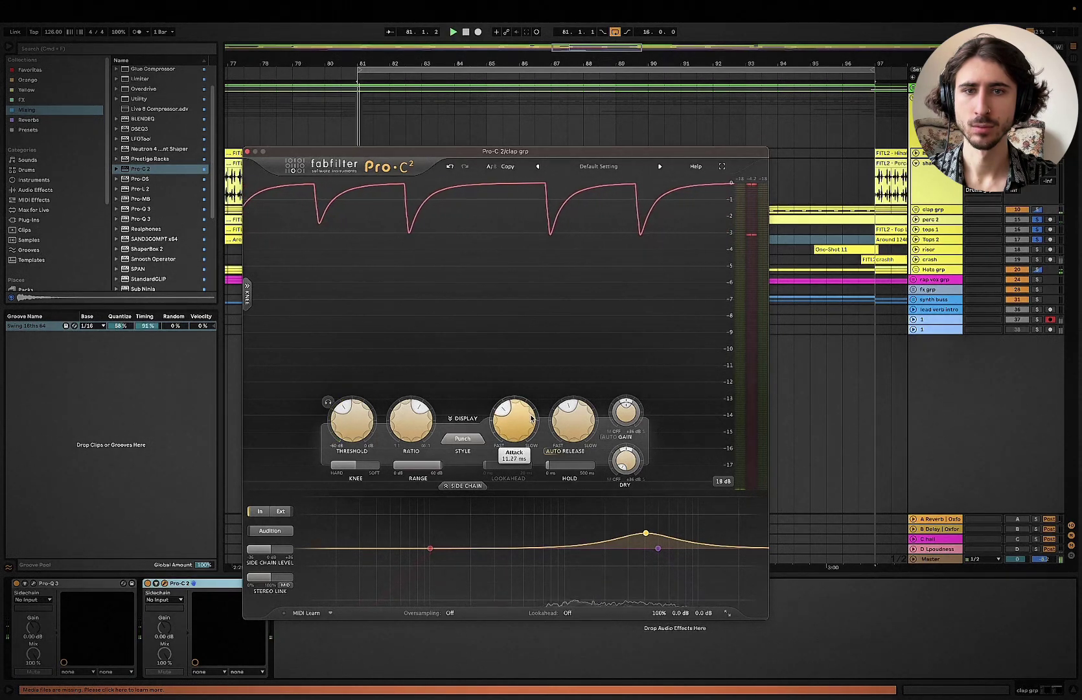
key("space")
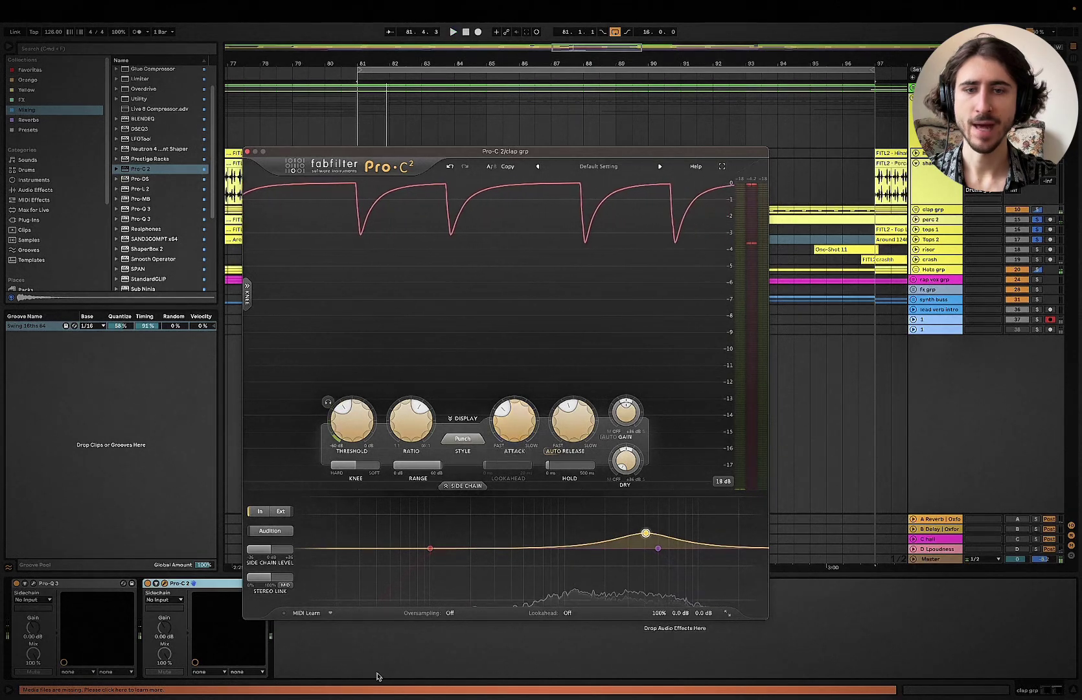
Step: Lengthen the attack to about 15 ms and switch the compression style to Pumping
left_click(378, 676)
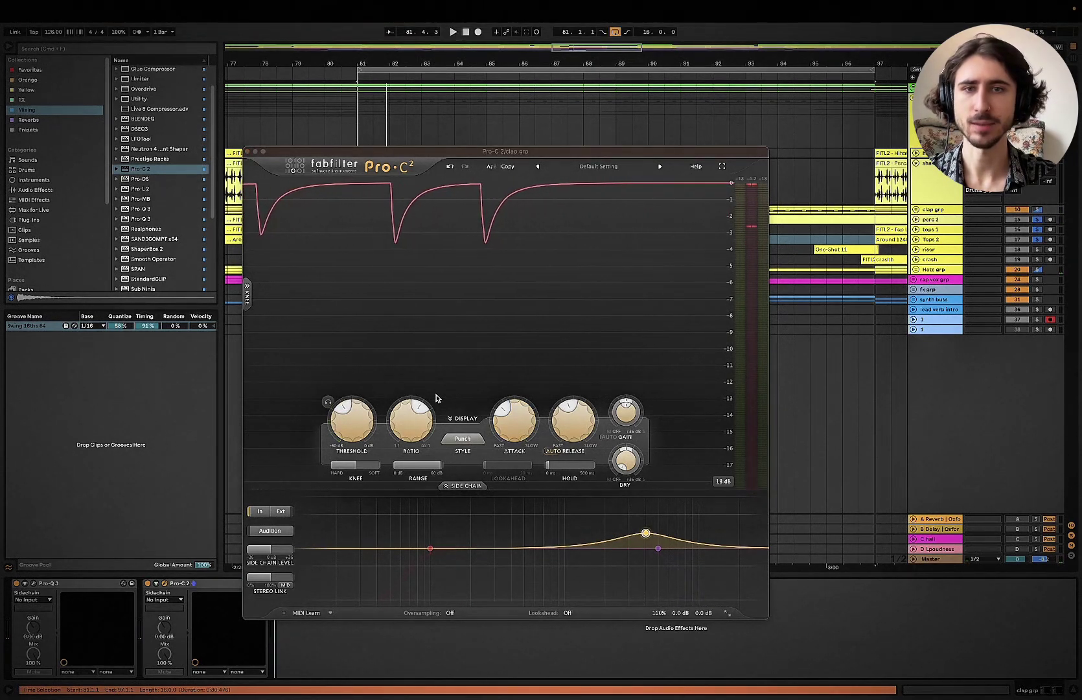
mouse_move(526, 427)
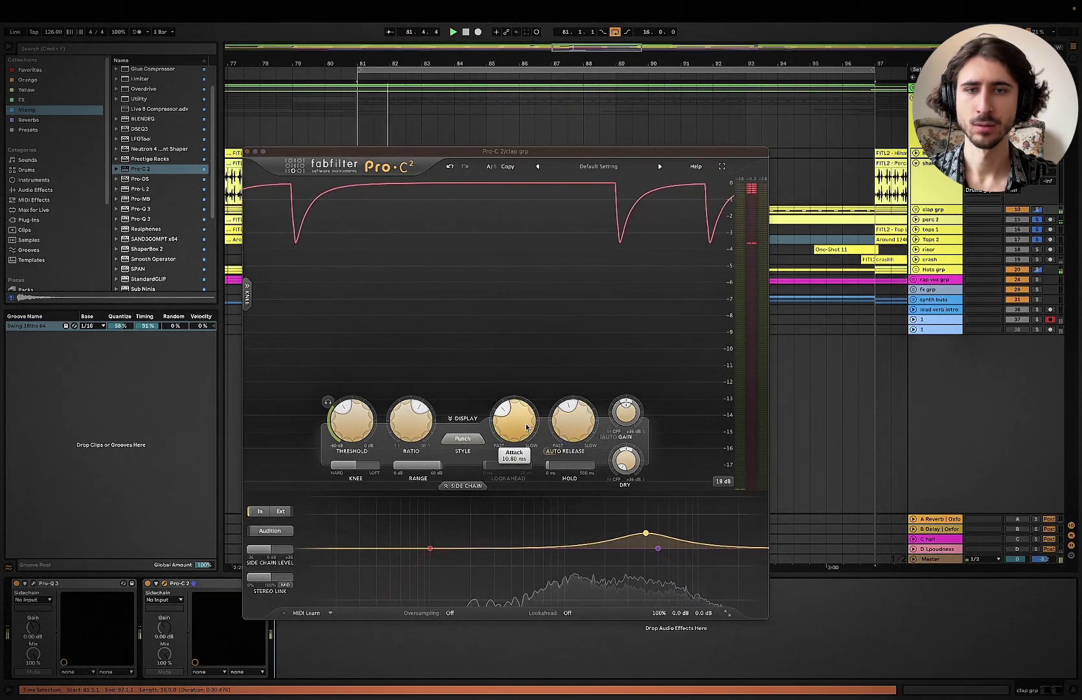
left_click_drag(526, 427, 540, 416)
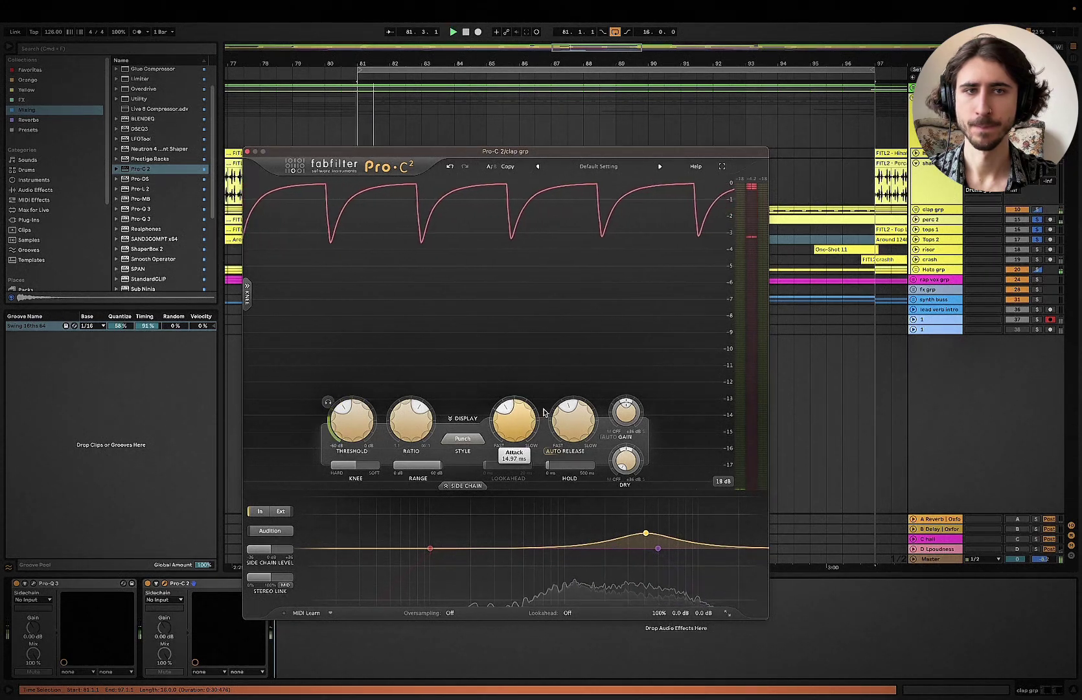
left_click(462, 438)
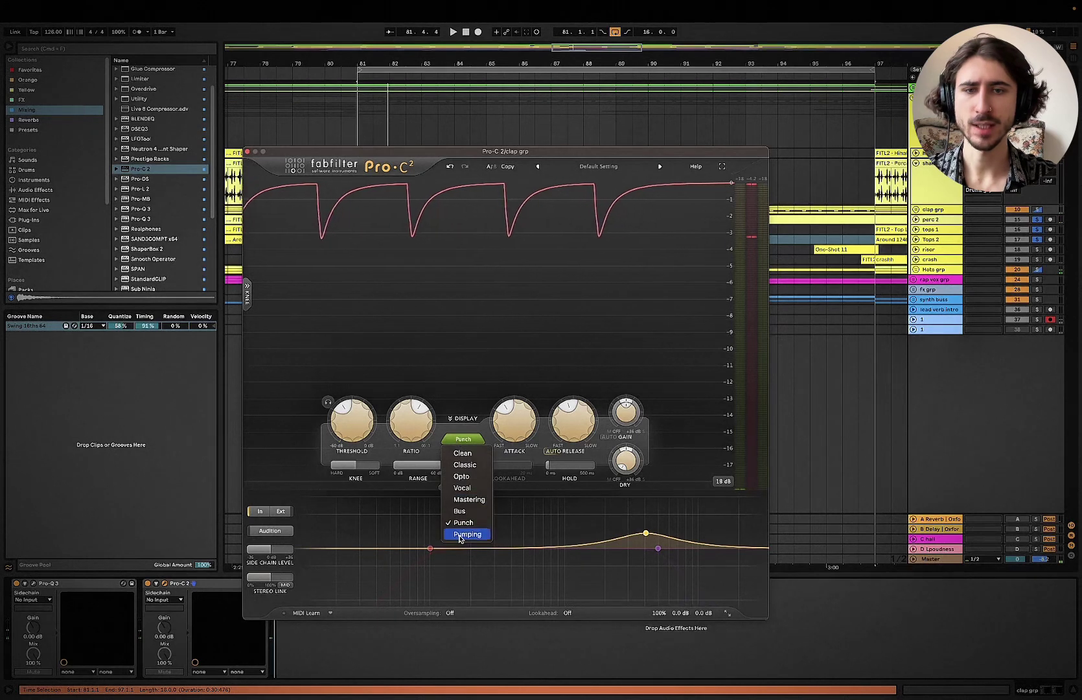
left_click(460, 537)
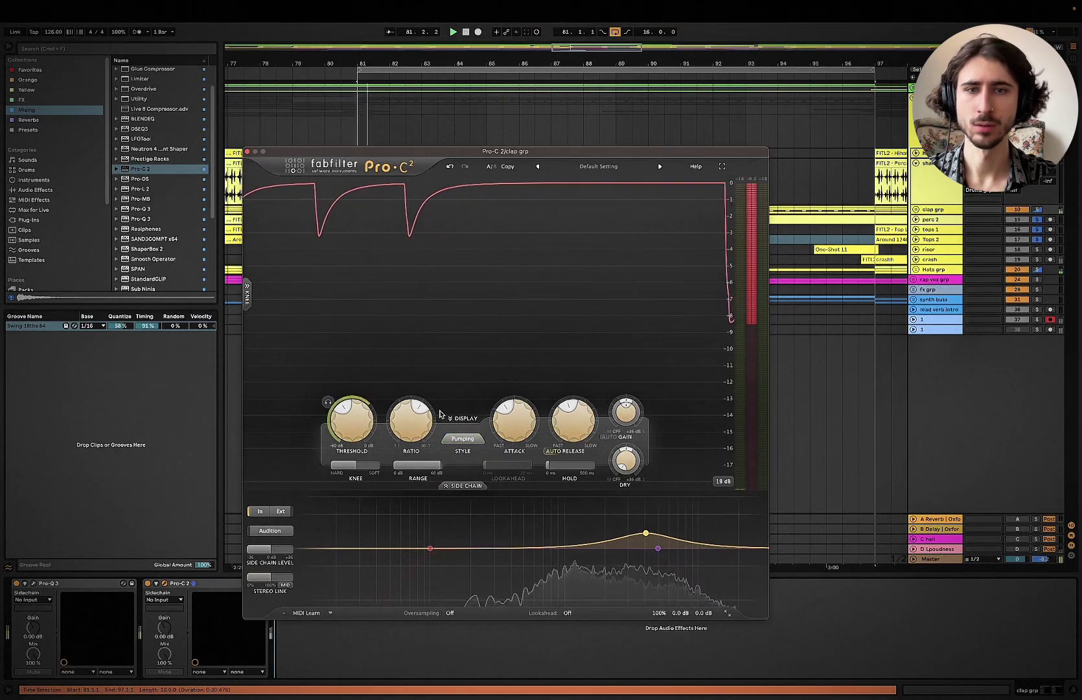
Step: Raise the threshold to about -17.9 dB and try faster release settings while auditioning the claps
mouse_move(371, 403)
left_click_drag(371, 403, 377, 433)
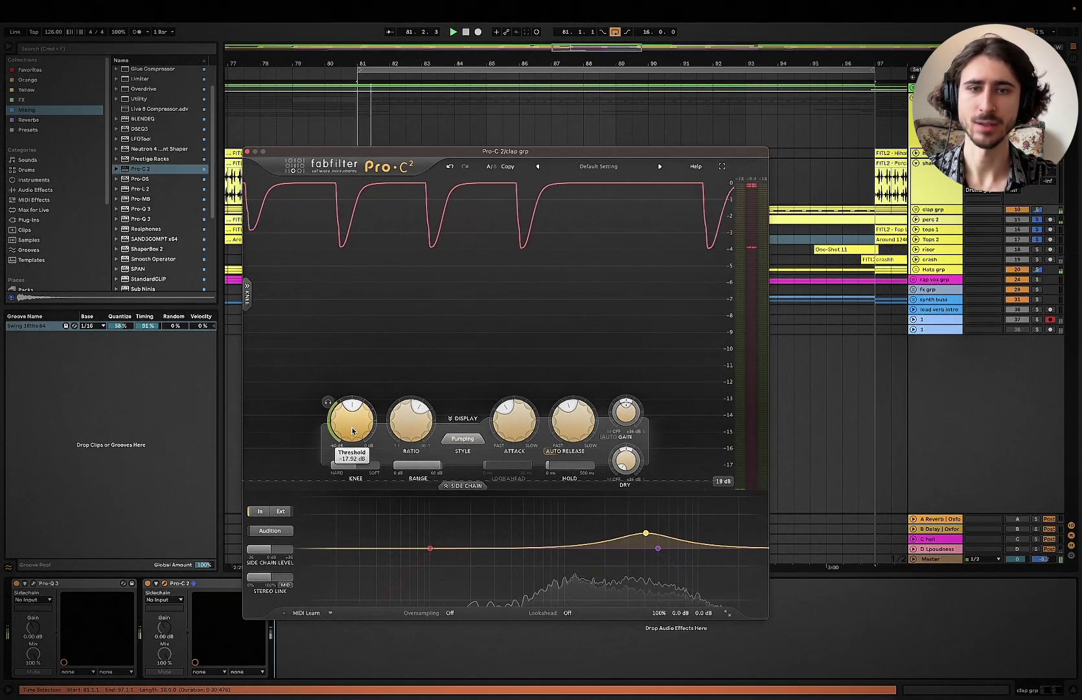
left_click_drag(571, 421, 572, 442)
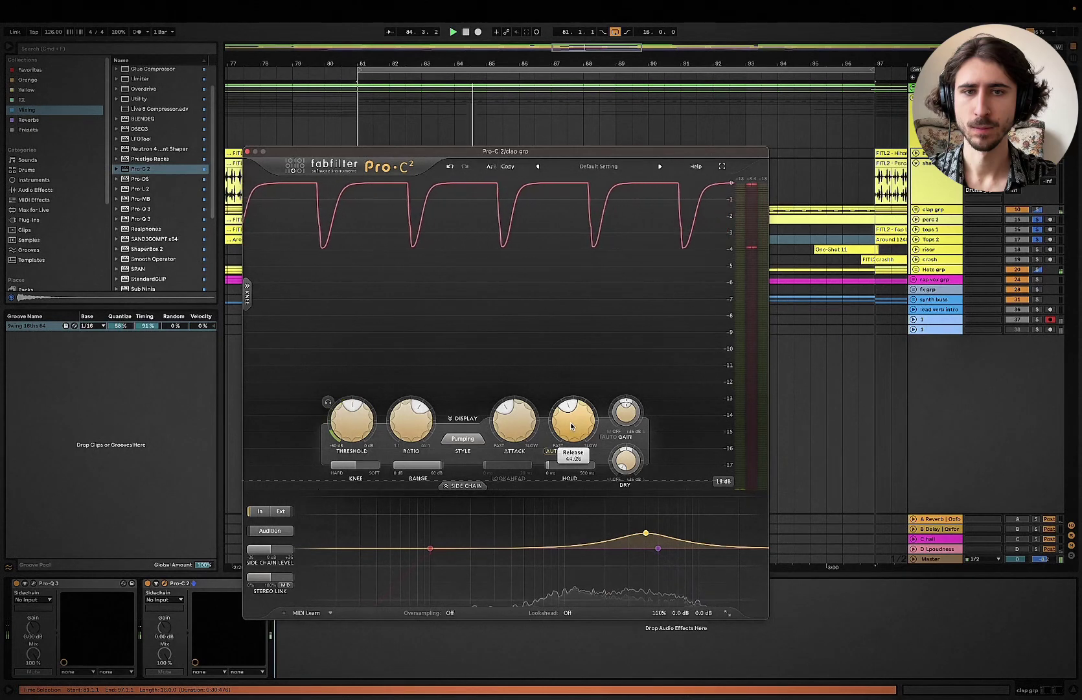
left_click_drag(571, 425, 572, 434)
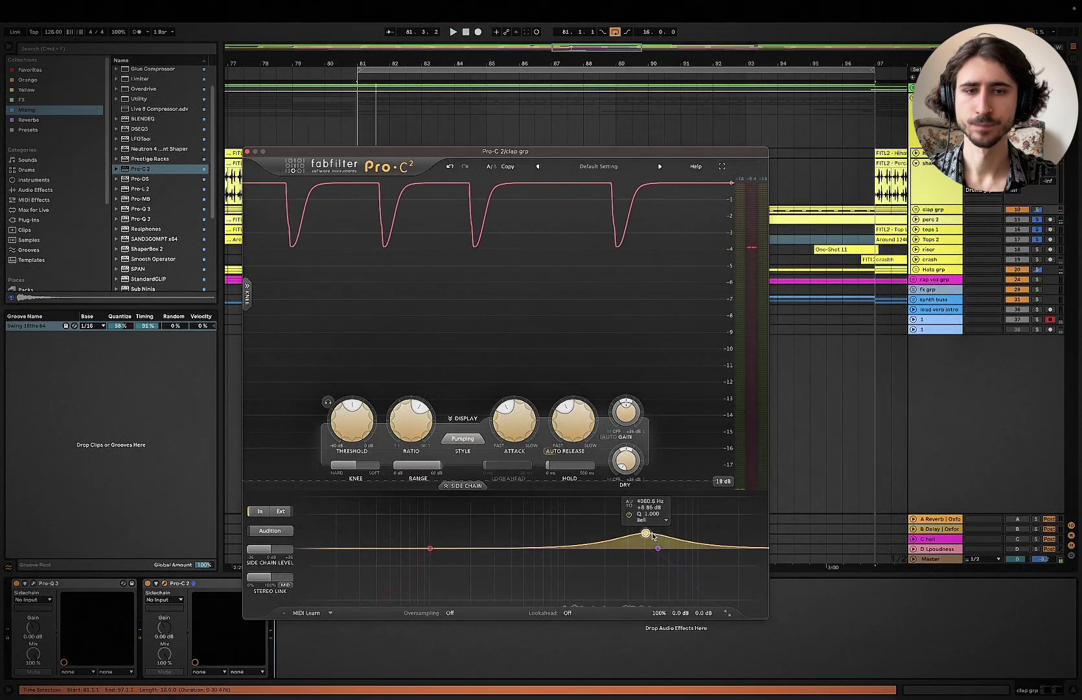
Step: Move the side-chain bell to about 2505 Hz with about 8.7 dB of boost and fine-tune the threshold around -18 dB
left_click_drag(647, 535, 621, 534)
key("space")
left_click(607, 520)
left_click(624, 533)
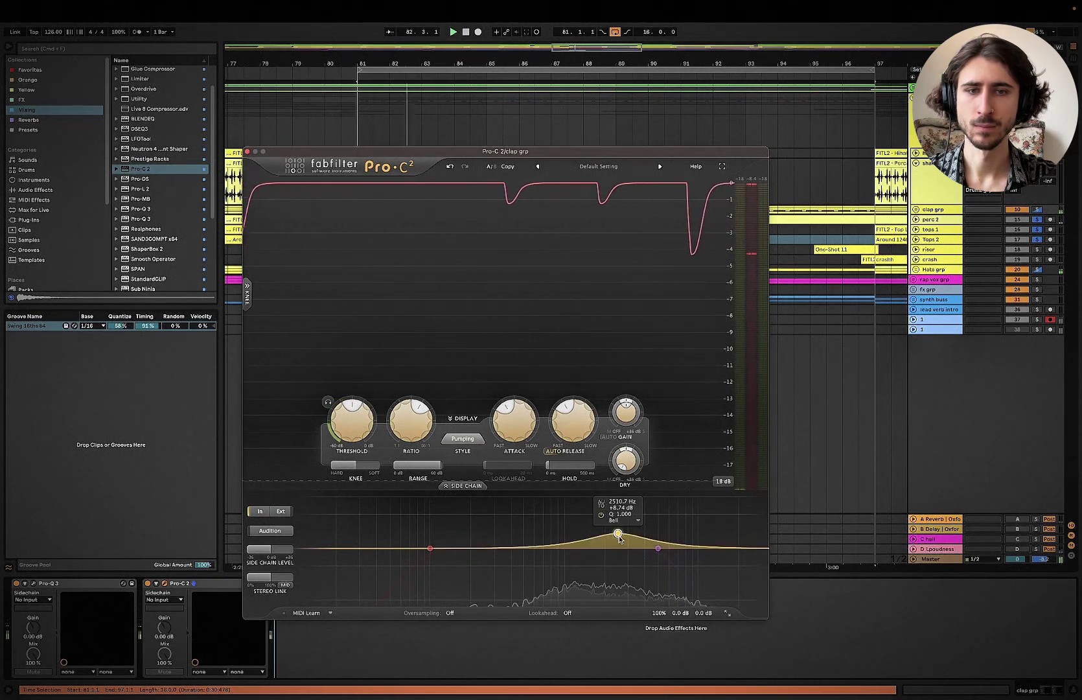
left_click_drag(617, 533, 616, 533)
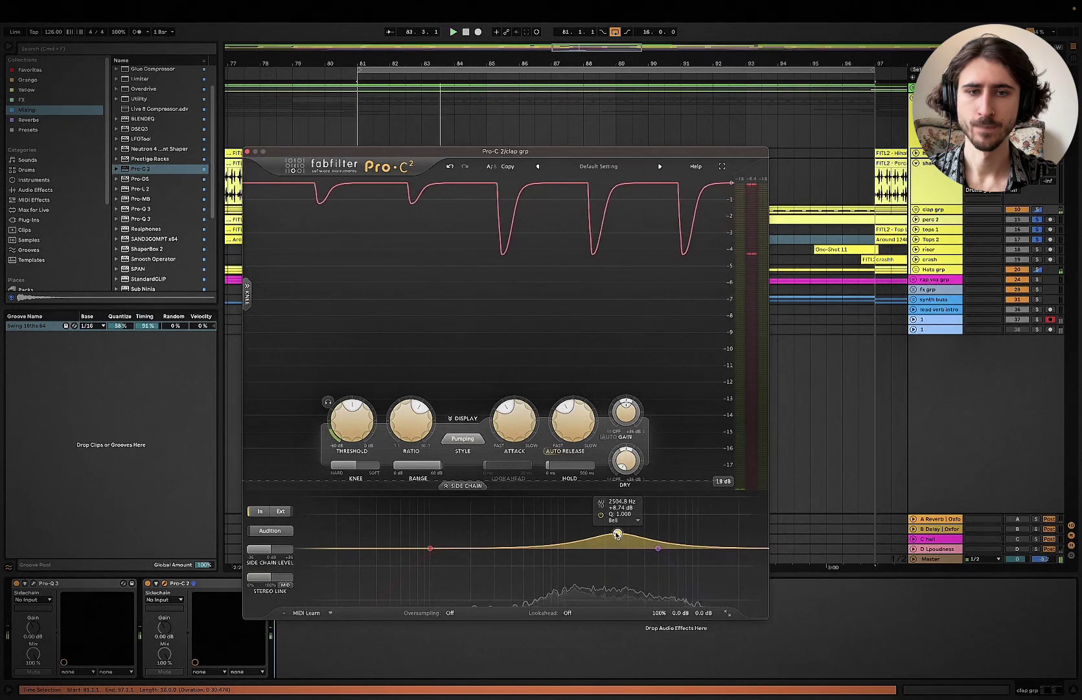
mouse_move(362, 418)
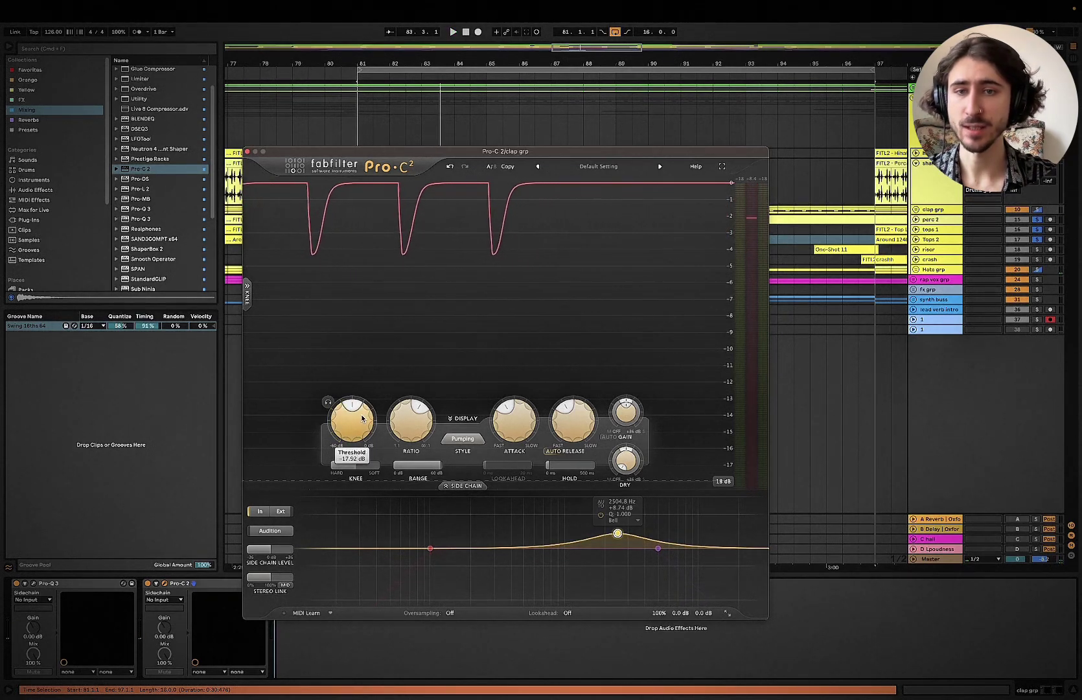
left_click_drag(362, 418, 363, 420)
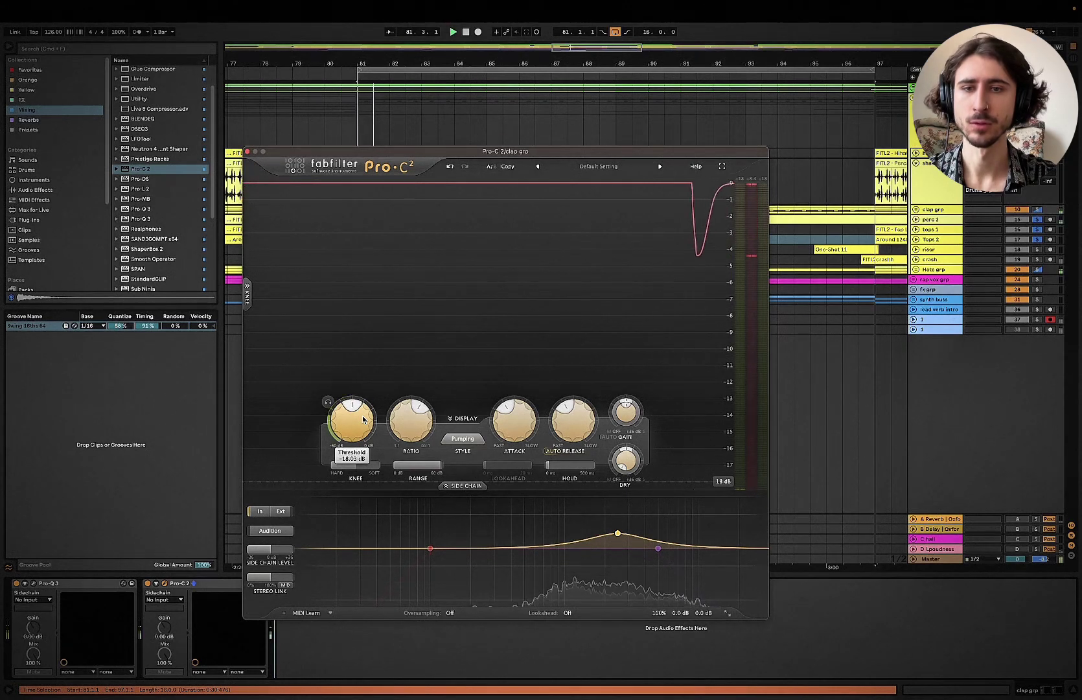
left_click_drag(364, 420, 363, 417)
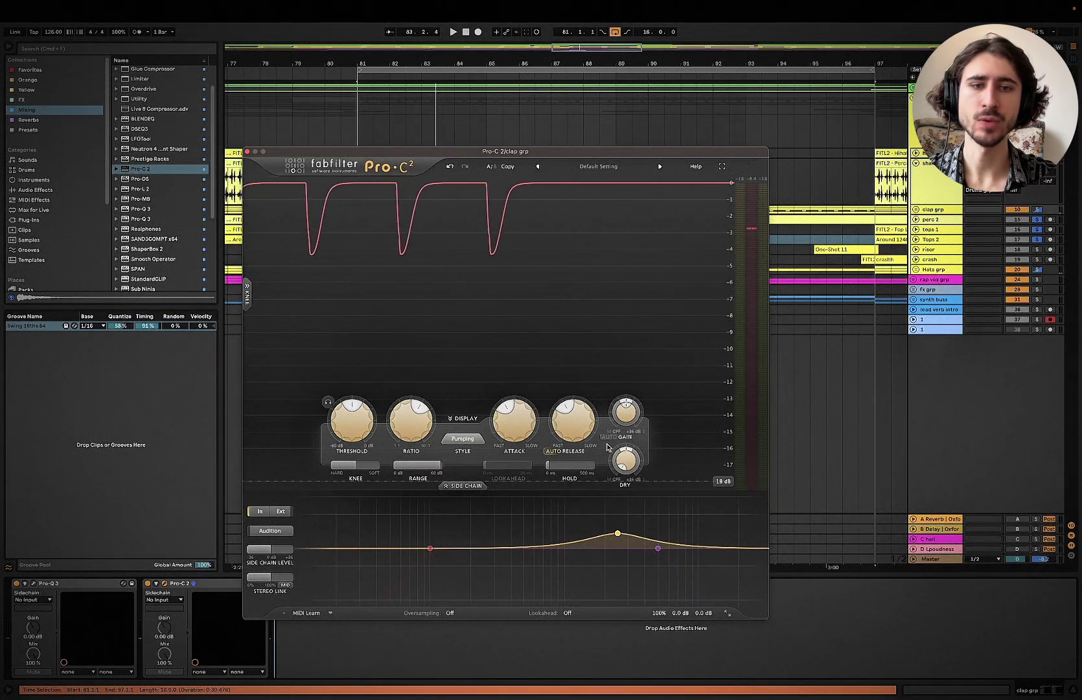
Step: Try different attack times, settle on about 11.7 ms, and close the Pro-C 2 window
mouse_move(601, 440)
mouse_move(525, 429)
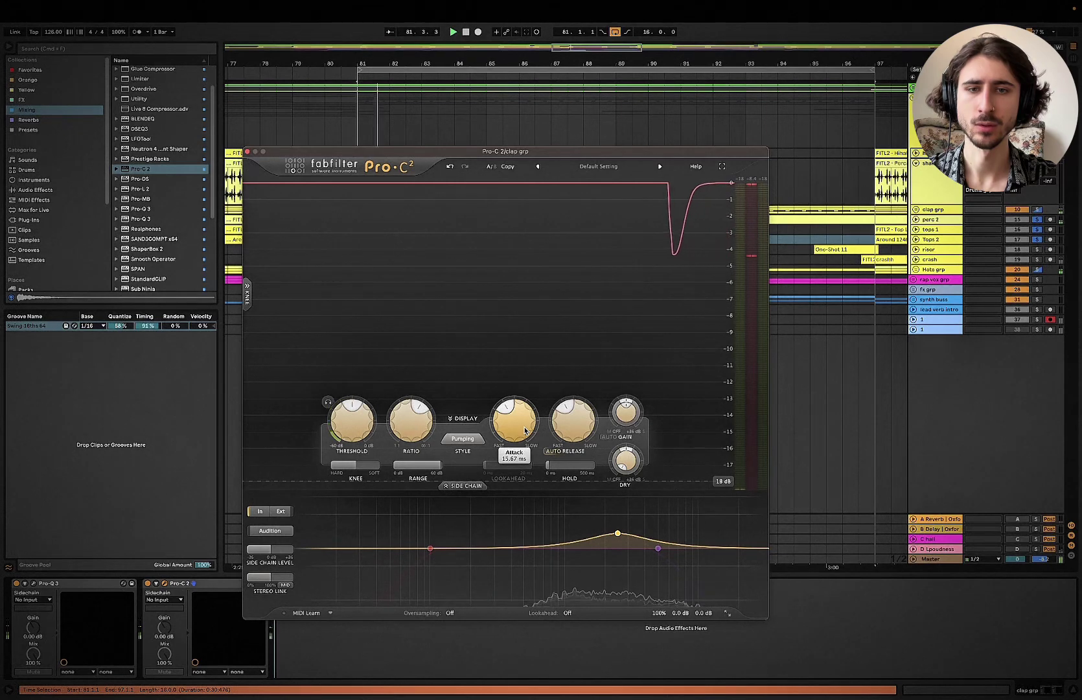
left_click_drag(526, 429, 526, 441)
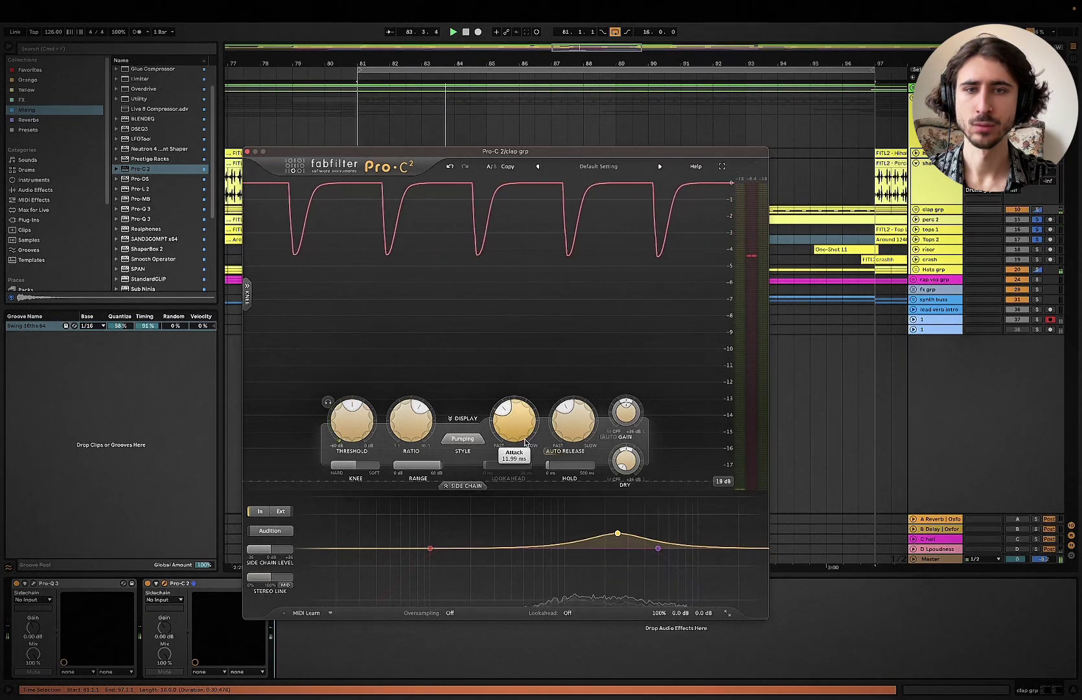
left_click_drag(526, 439, 526, 432)
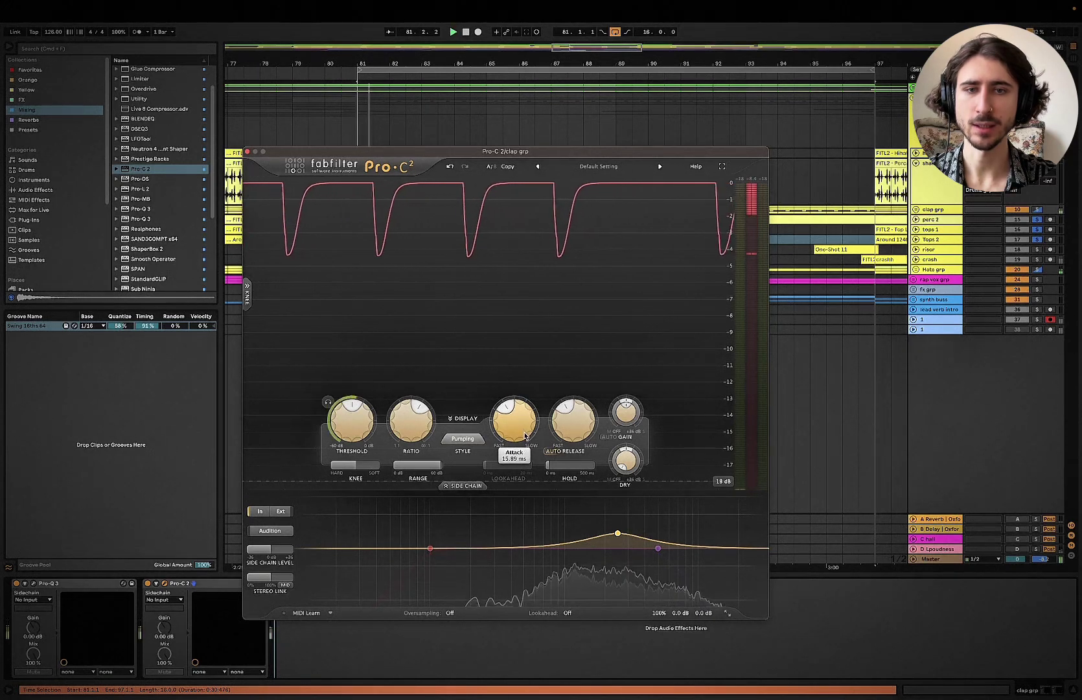
left_click_drag(527, 445, 512, 444)
key("space")
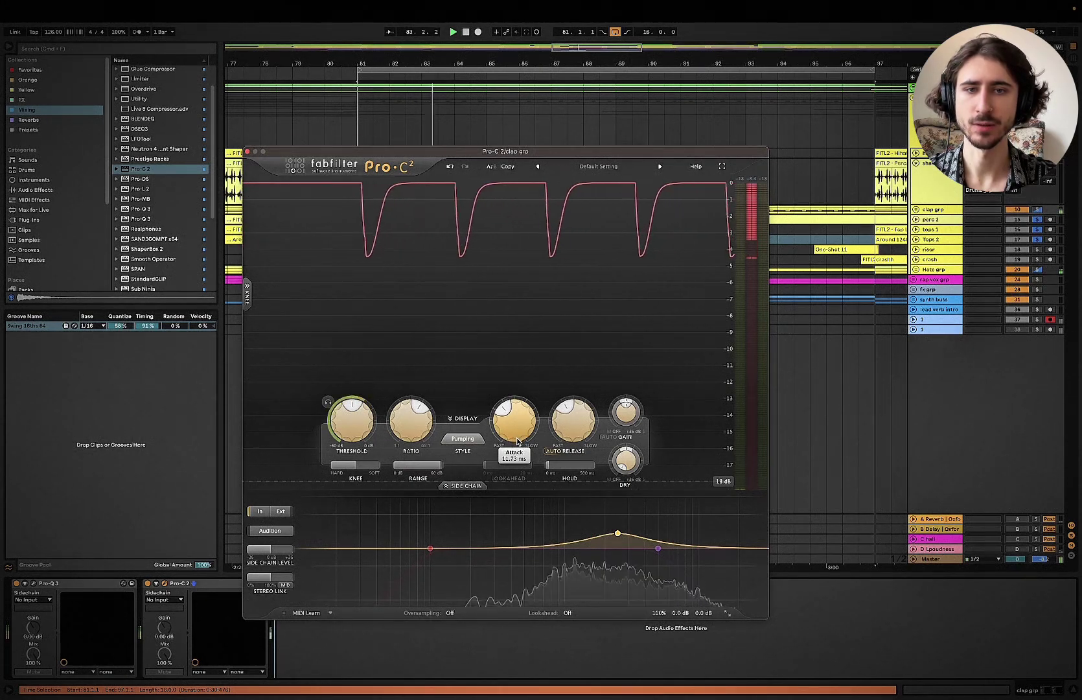
key("space")
key("space")
left_click(364, 668)
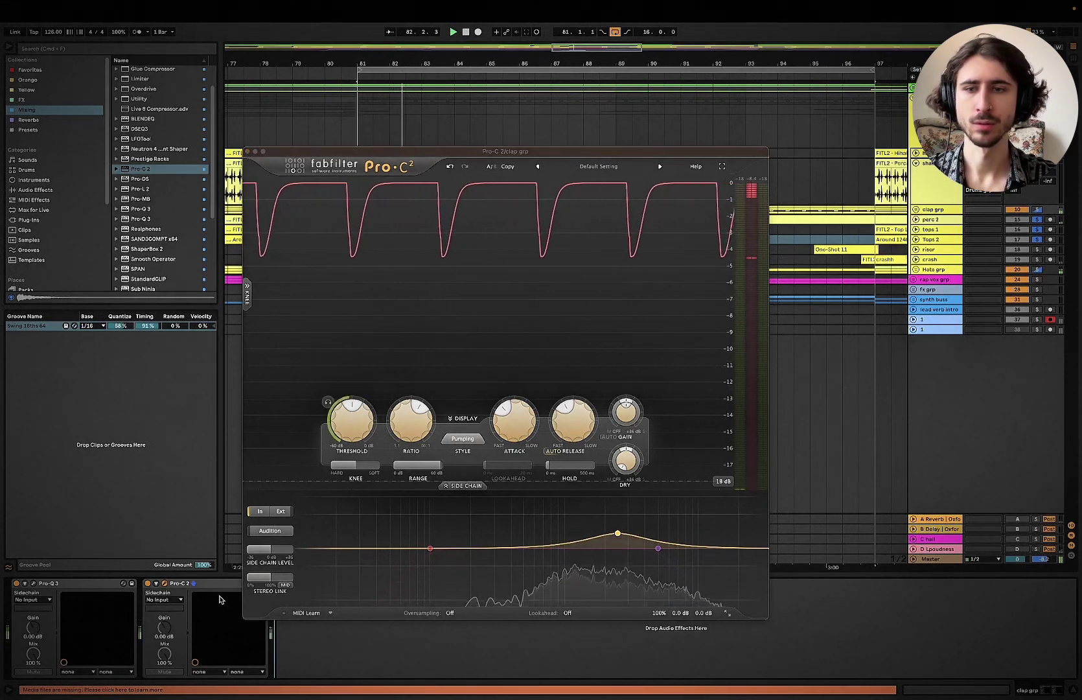
left_click(222, 600)
left_click(334, 646)
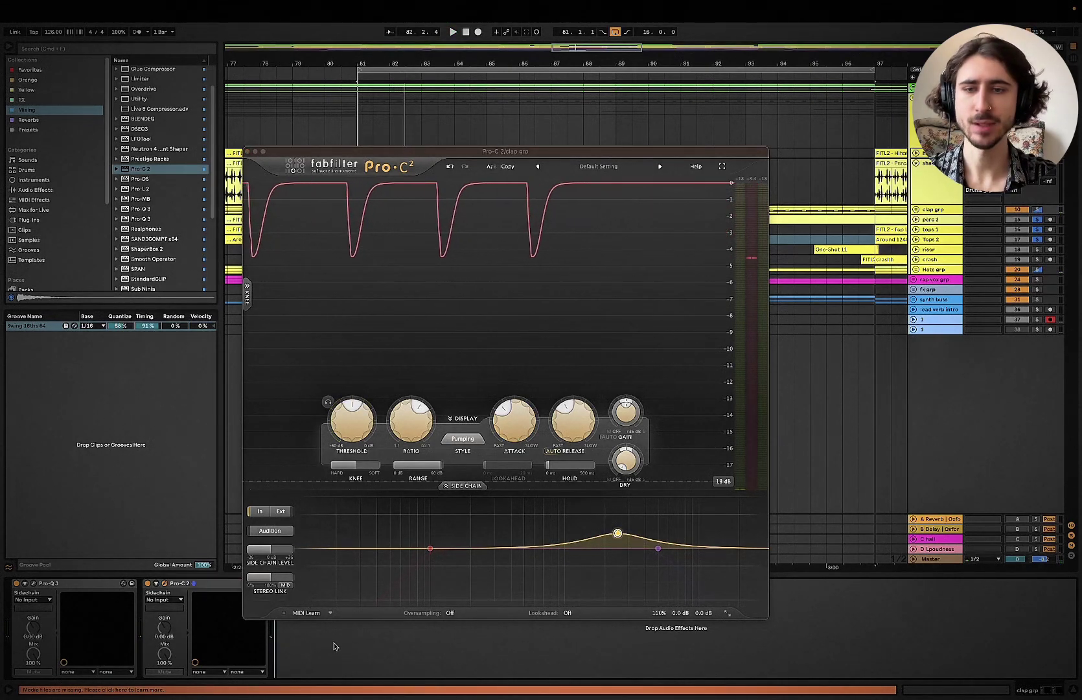
left_click(247, 152)
Step: Open Realphones on the Master track and switch its listening position to Mid
left_click(934, 549)
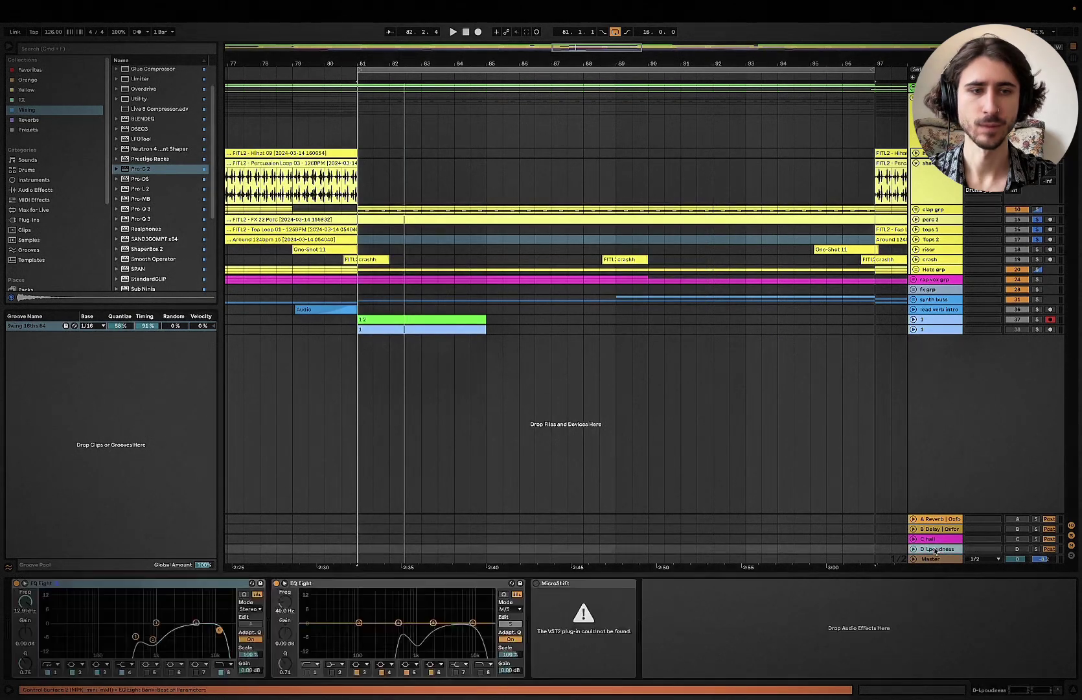
left_click(935, 559)
left_click(31, 585)
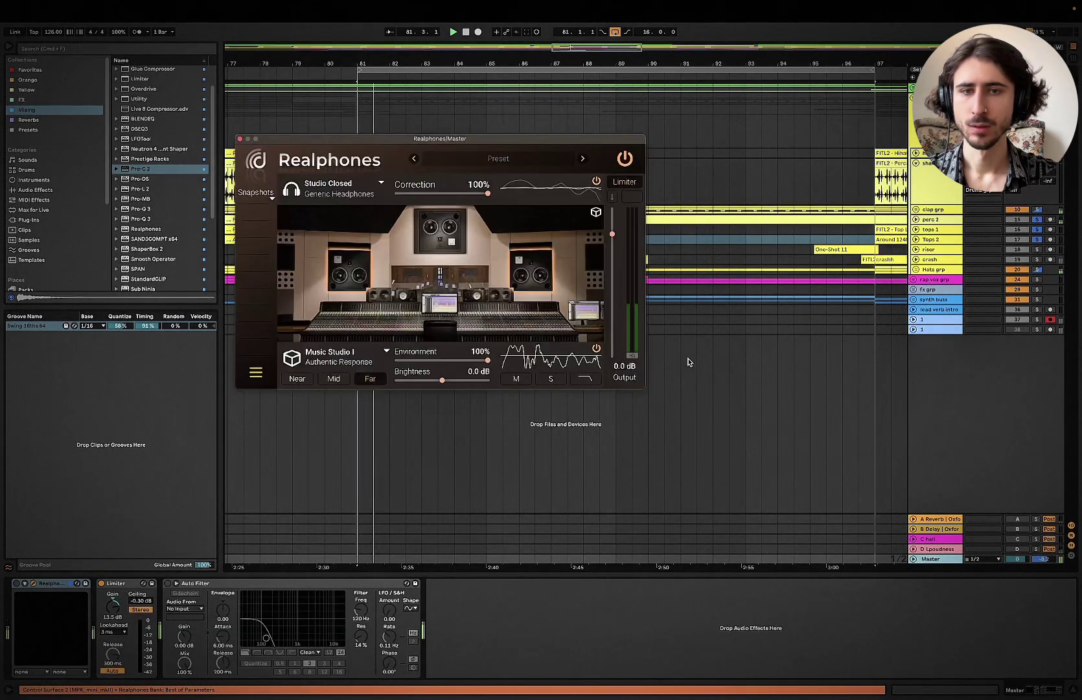
left_click(331, 380)
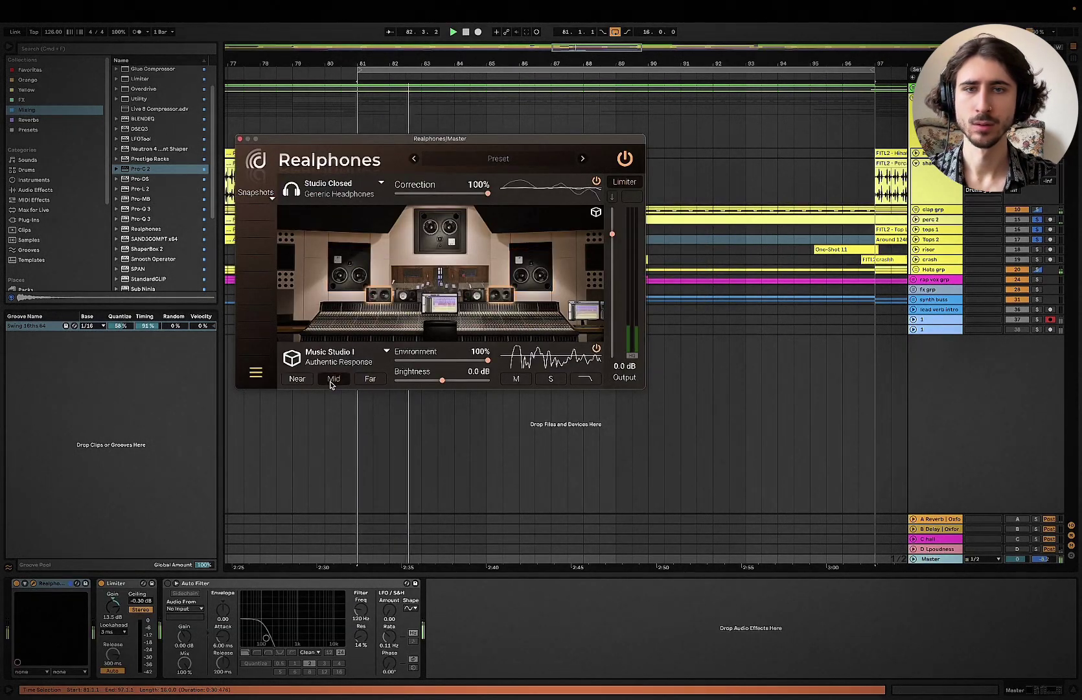
Step: Reopen Pro-C 2 on the clap group and shorten the release to about 29.6%, keeping the attack at about 11.7 ms
left_click(934, 209)
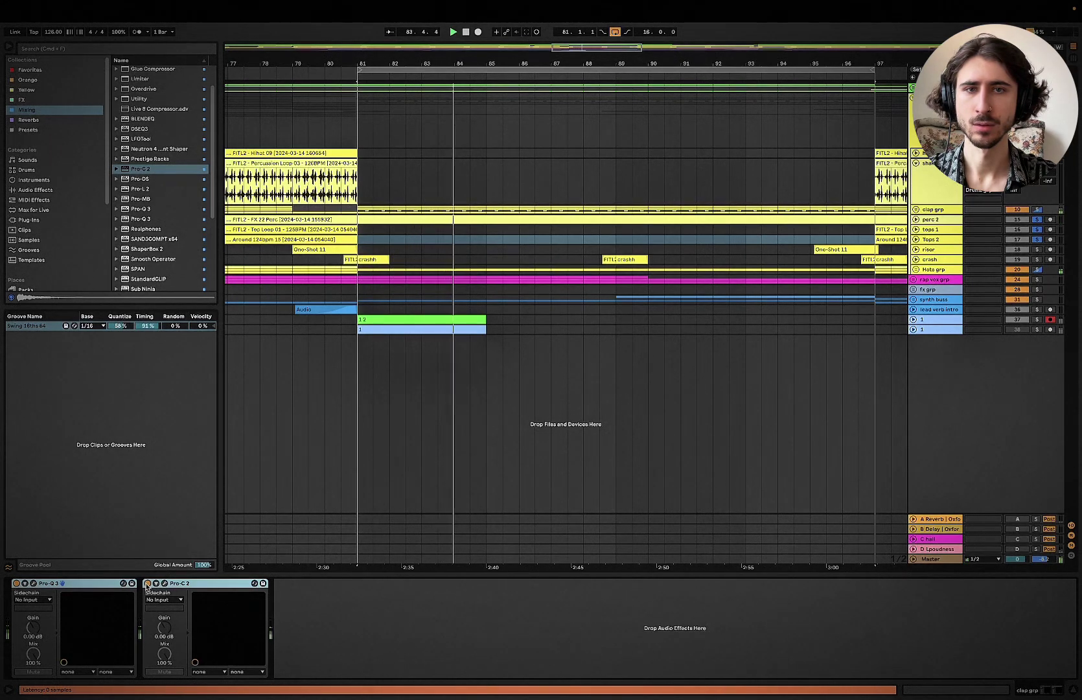
left_click(165, 583)
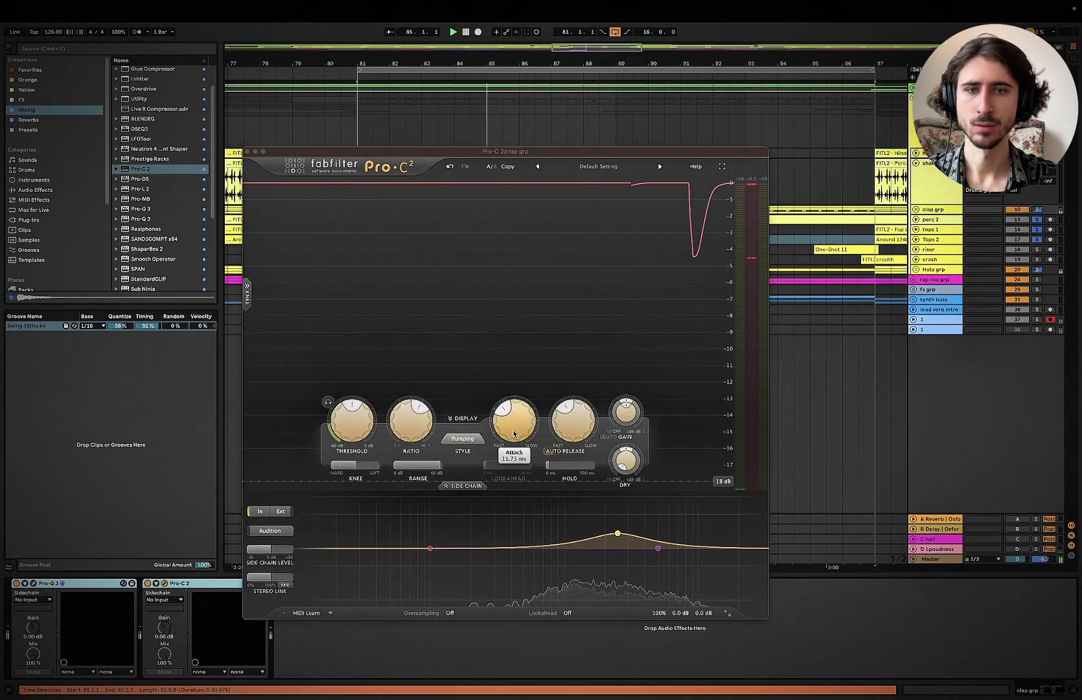
left_click_drag(582, 429, 583, 438)
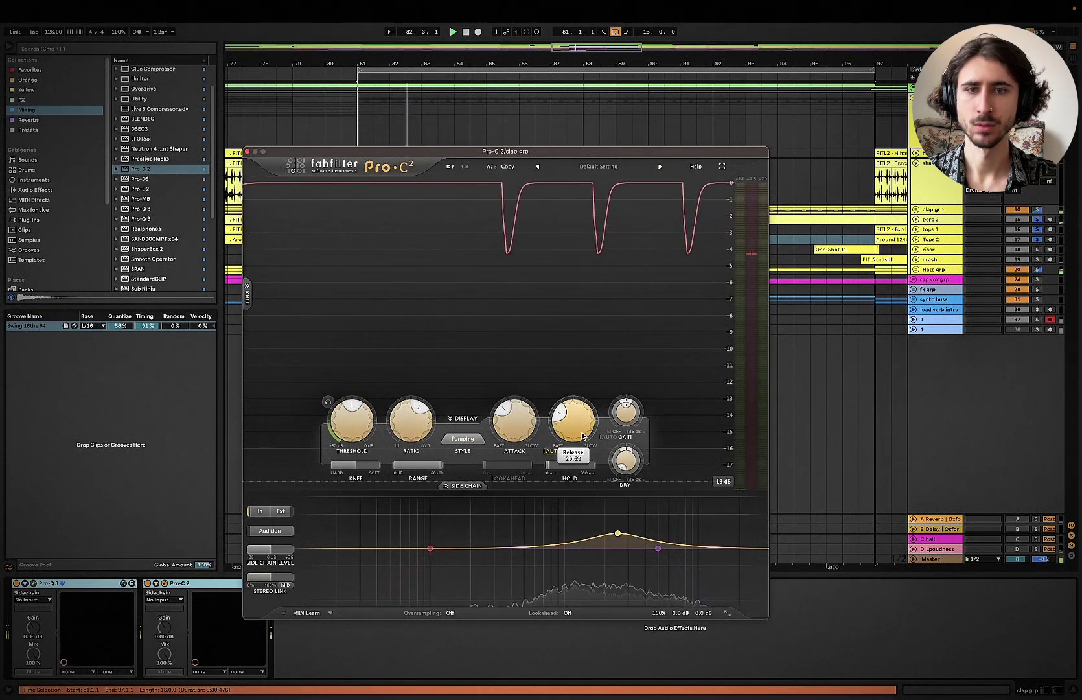
mouse_move(522, 424)
left_click_drag(522, 425, 522, 425)
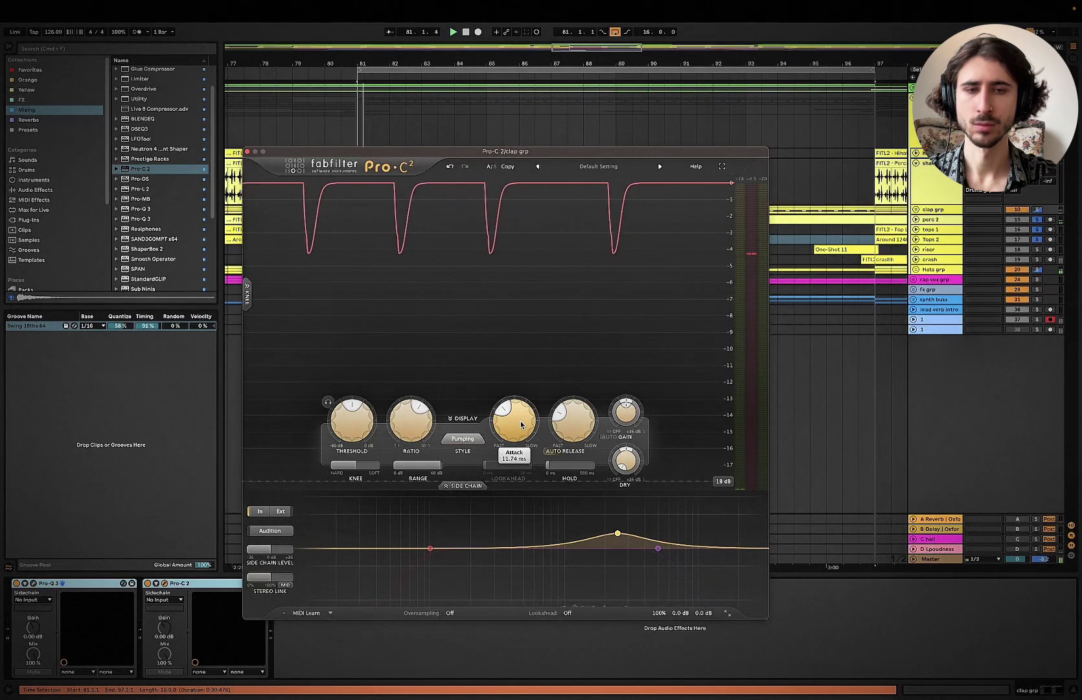
Step: Move the side-chain bell to about 2054 Hz with about 9 dB of boost and raise the ratio to 6:1
mouse_move(617, 534)
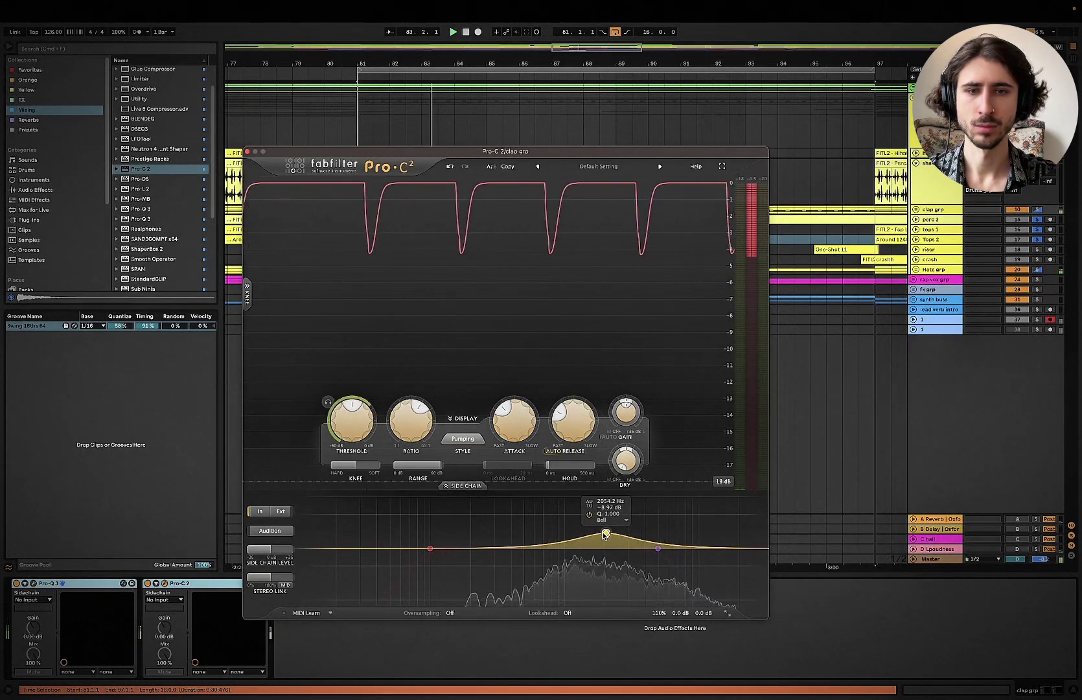
mouse_move(604, 535)
left_mouse_down()
mouse_move(627, 536)
mouse_move(605, 536)
left_mouse_up()
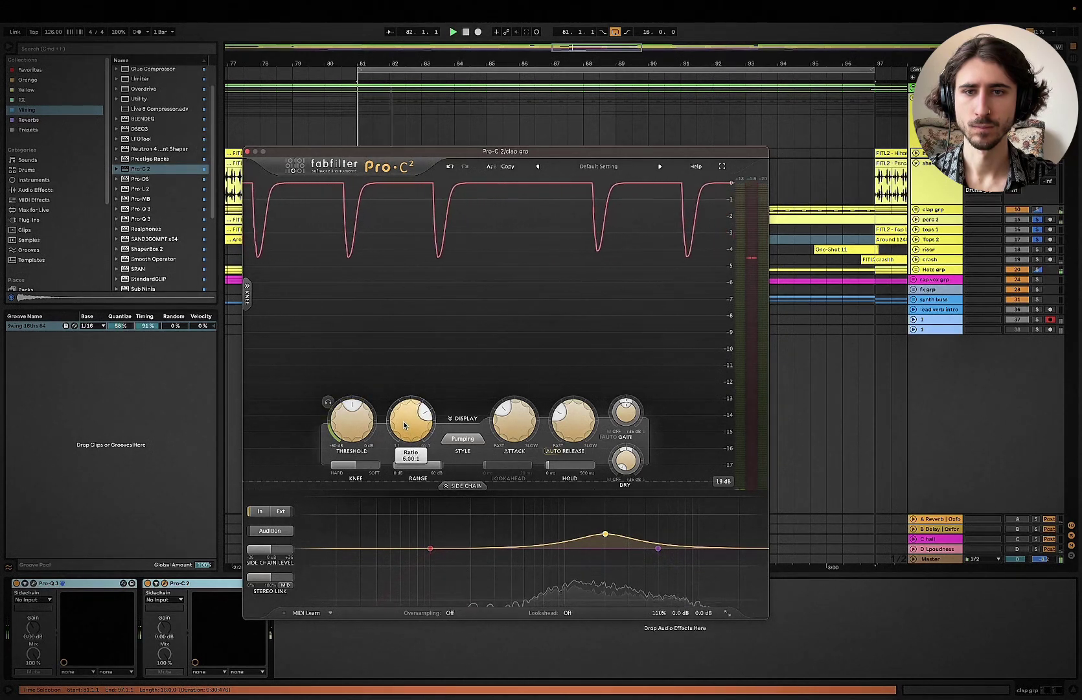
key("space")
left_click(868, 643)
key("space")
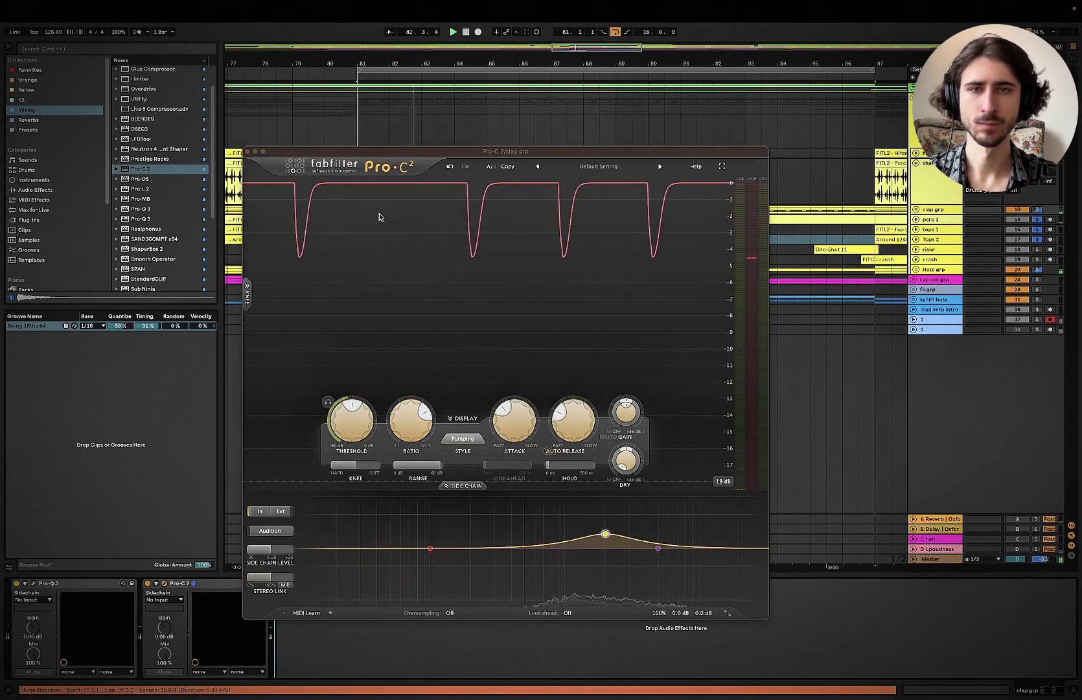
Step: Close the Pro-C 2 window and replay the loop from bar 81 to check the claps
left_click(253, 154)
key("space")
key("space")
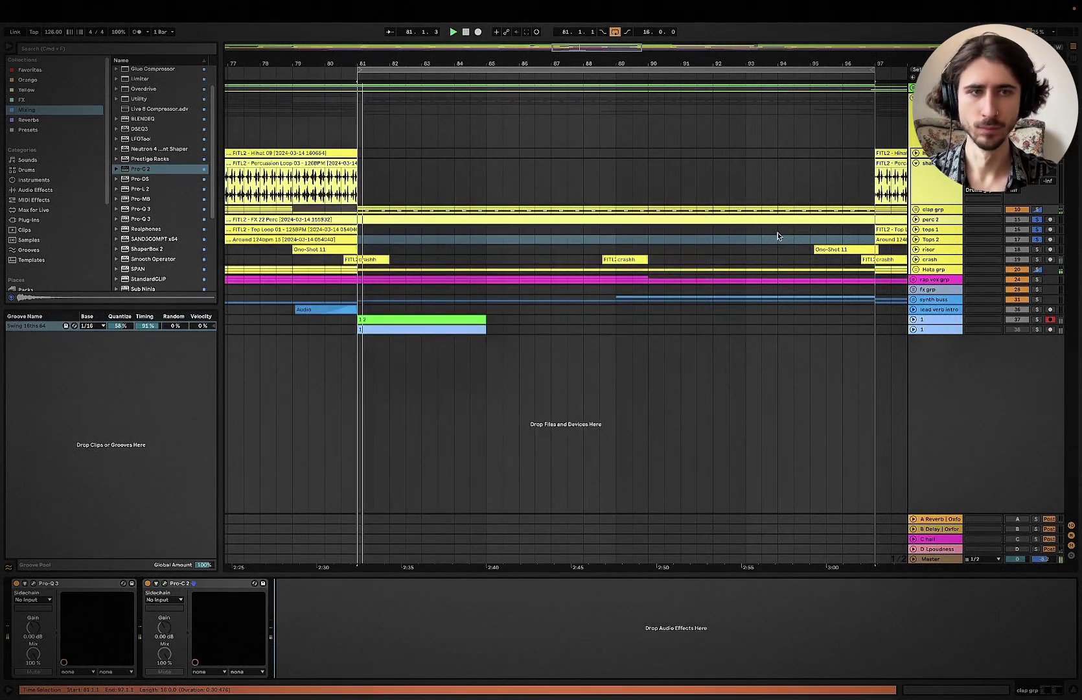
Step: Replay the loop from bar 81 and expand the Hats group and its Hi hat track to hear the hi-hat pattern
key("space")
key("space")
left_click(916, 269)
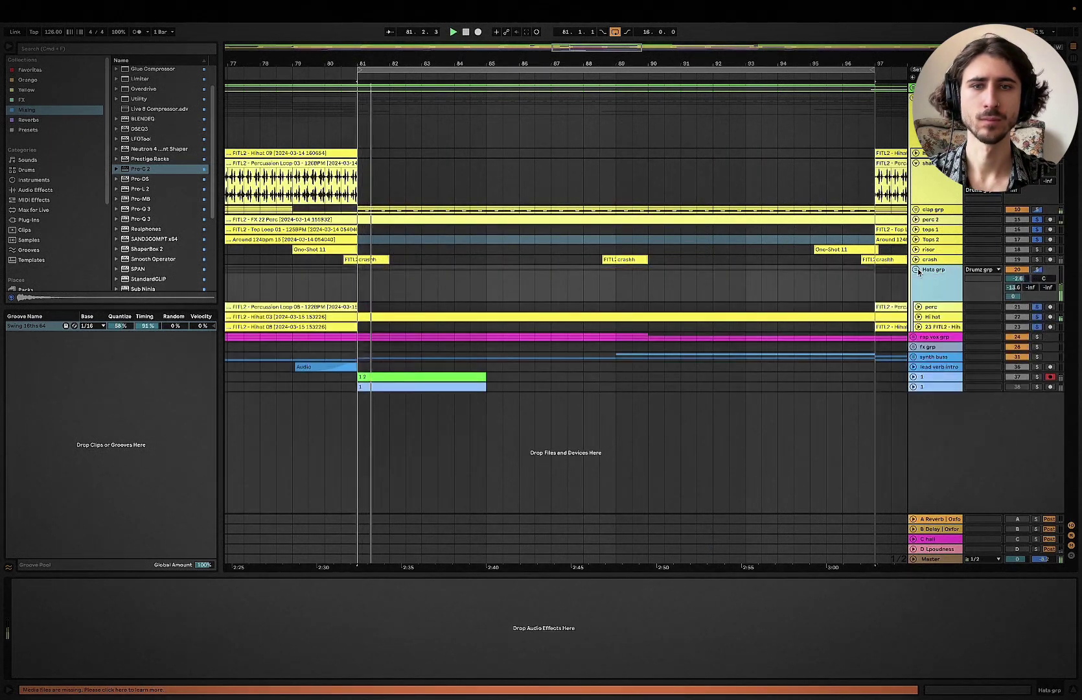
left_click(918, 317)
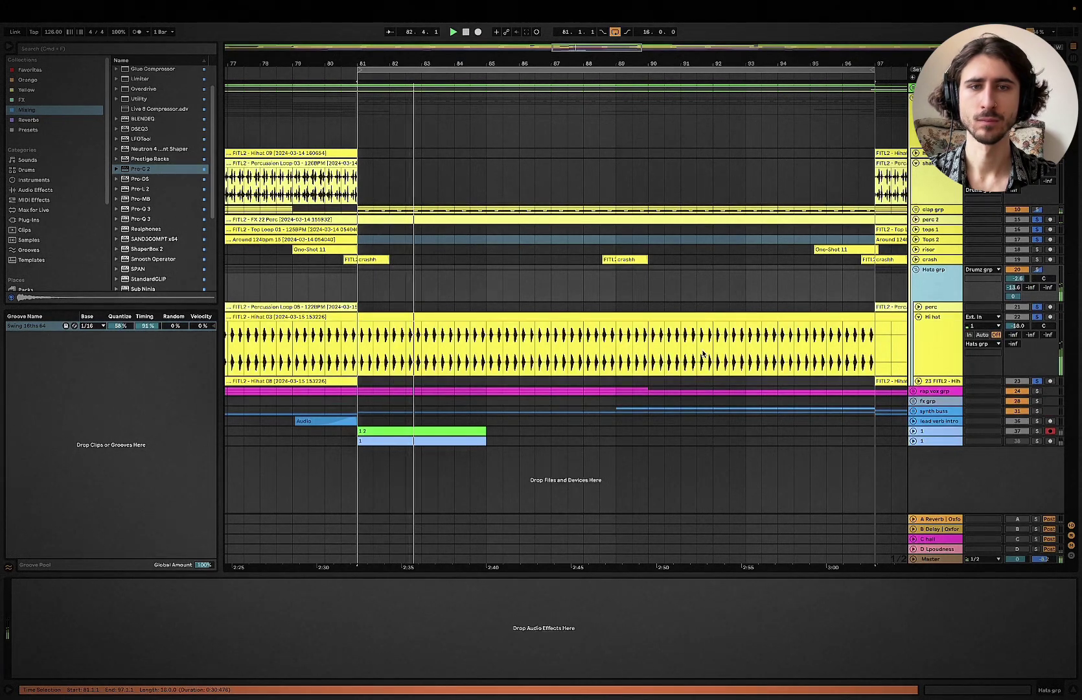
left_click(932, 331)
key("space")
key("space")
key("space")
key("space")
key("space")
Step: Add Pro-Q 3 to the Hi hat track and play the loop through it
scroll(181, 153, "up", 3)
left_click(142, 250)
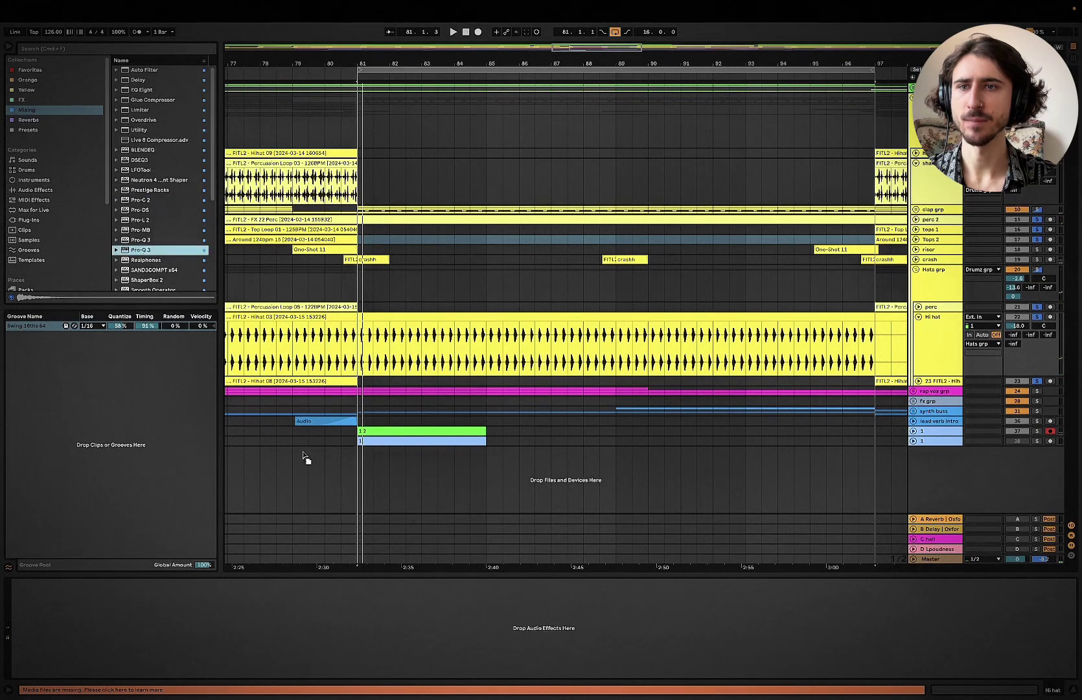
left_click_drag(141, 250, 266, 626)
key("space")
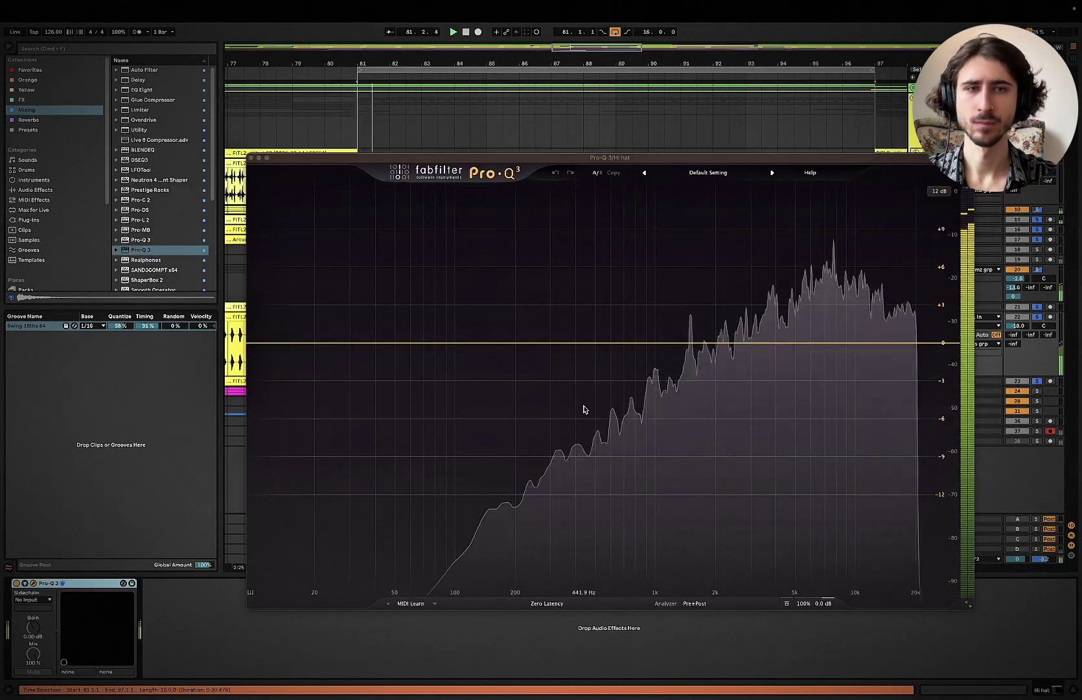
Step: Try a bell band at about 7291 Hz on the hi-hat EQ, remove it and close the Pro-Q 3 window
mouse_move(824, 341)
left_mouse_down()
mouse_move(827, 304)
mouse_move(827, 383)
mouse_move(826, 341)
left_mouse_up()
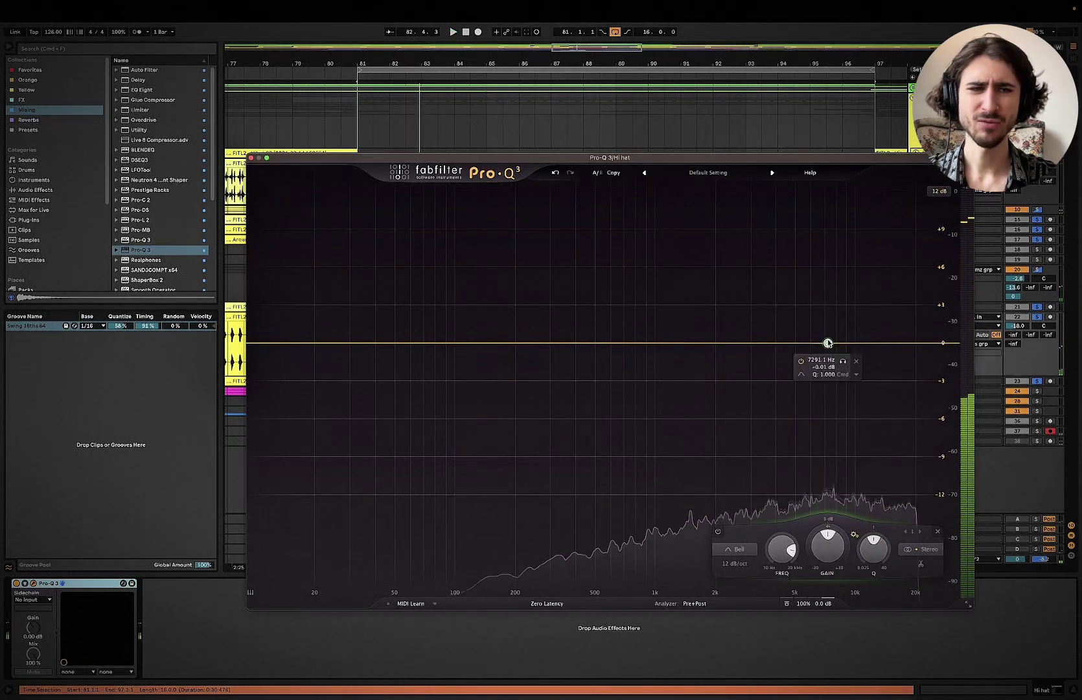
left_click(938, 532)
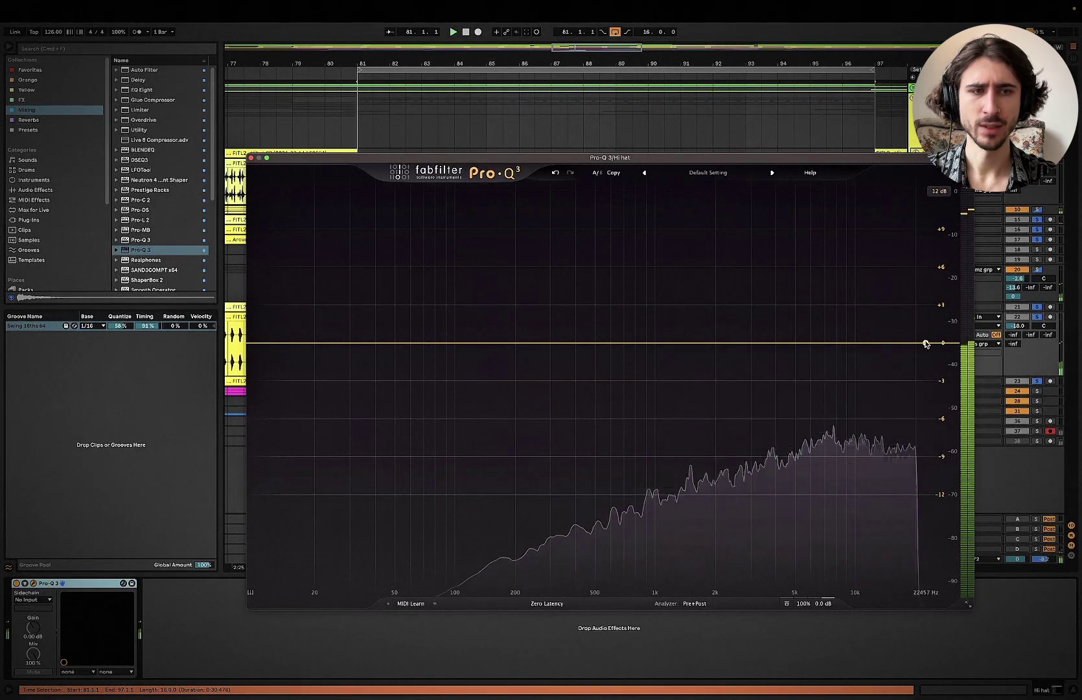
key("space")
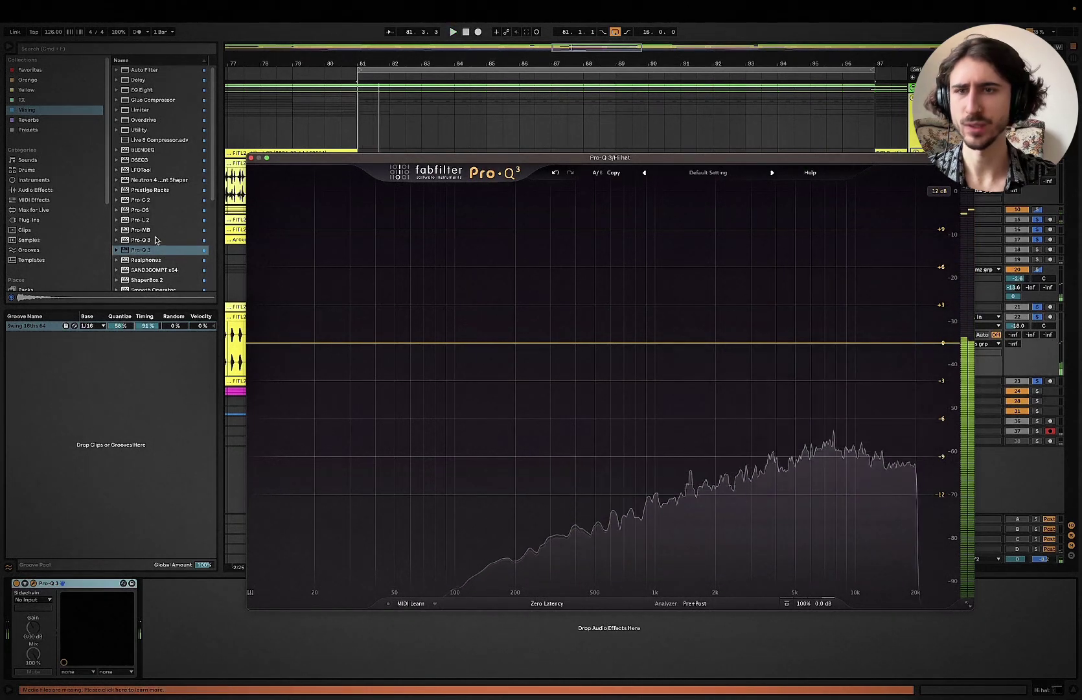
left_click(252, 158)
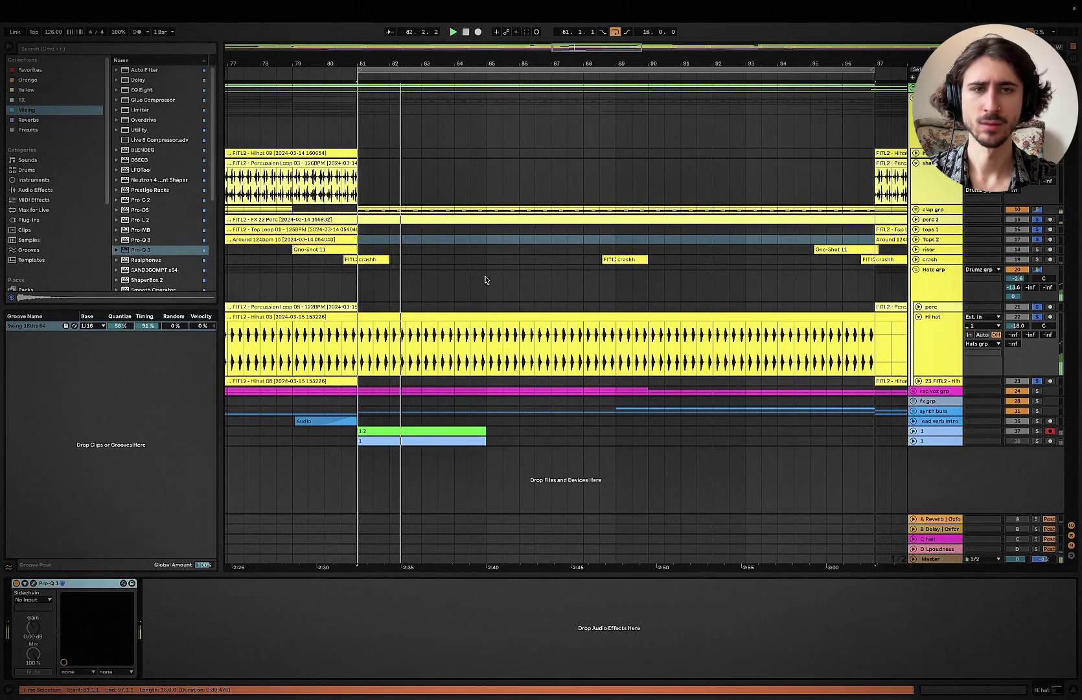
Step: Check the Hi hat track's volume against the playing loop and fold the Hats group
left_click(917, 269)
left_click(916, 269)
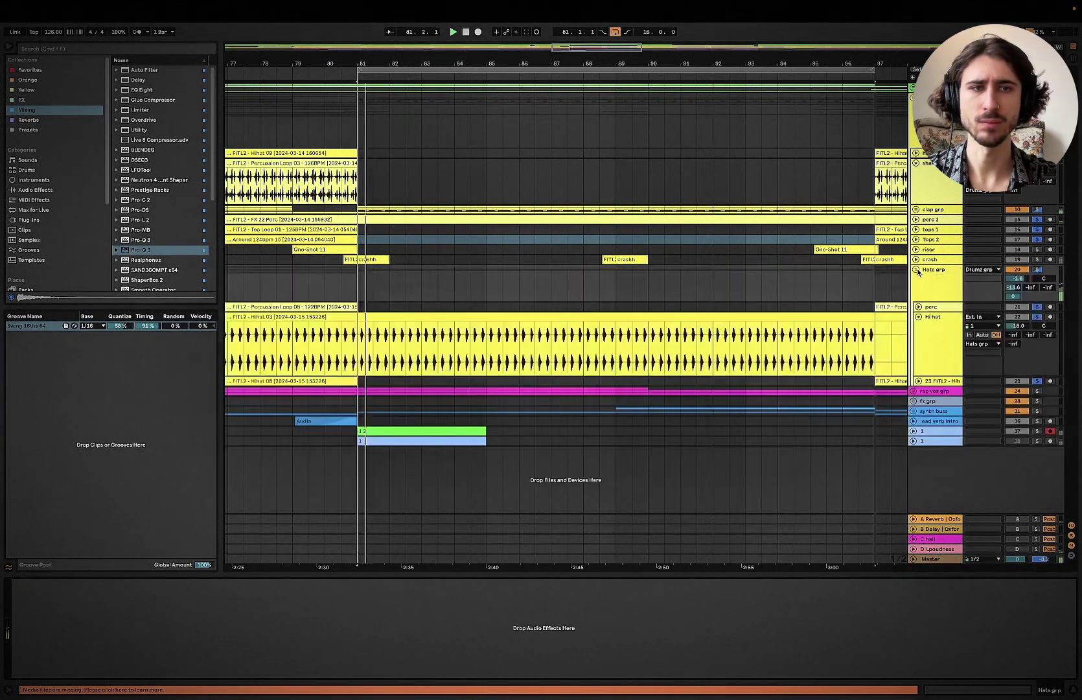
left_click_drag(1018, 326, 1017, 319)
key("space")
key("space")
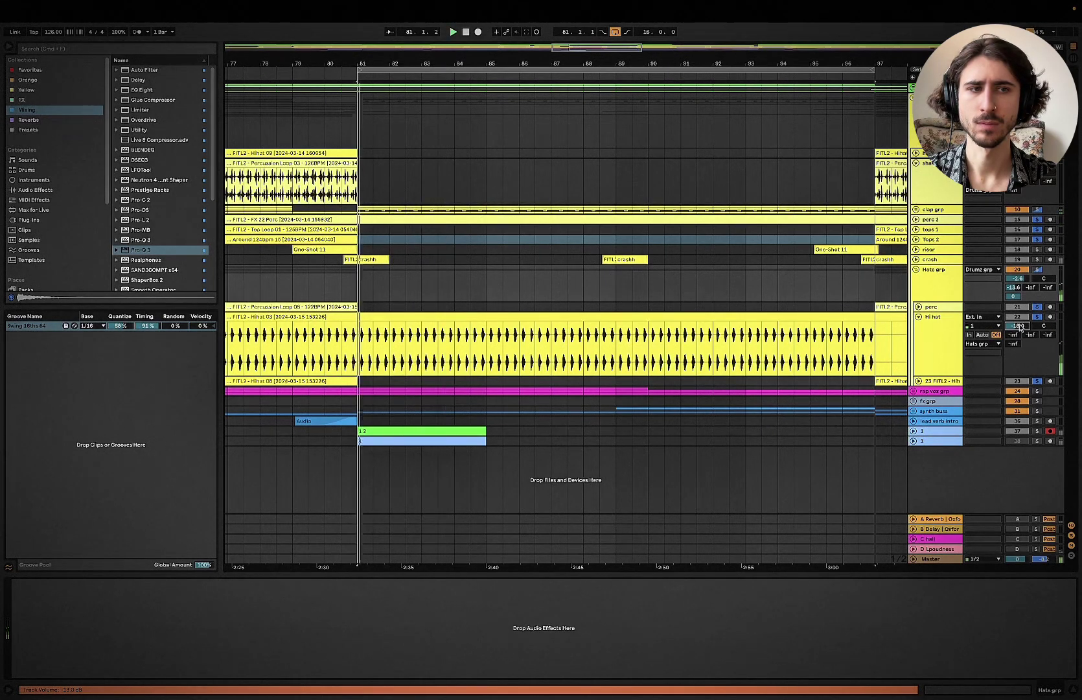
left_click(916, 270)
Step: Open the Hat Loops folder within Drum Loops of the Deceiver 5 sample pack
scroll(68, 243, "down", 5)
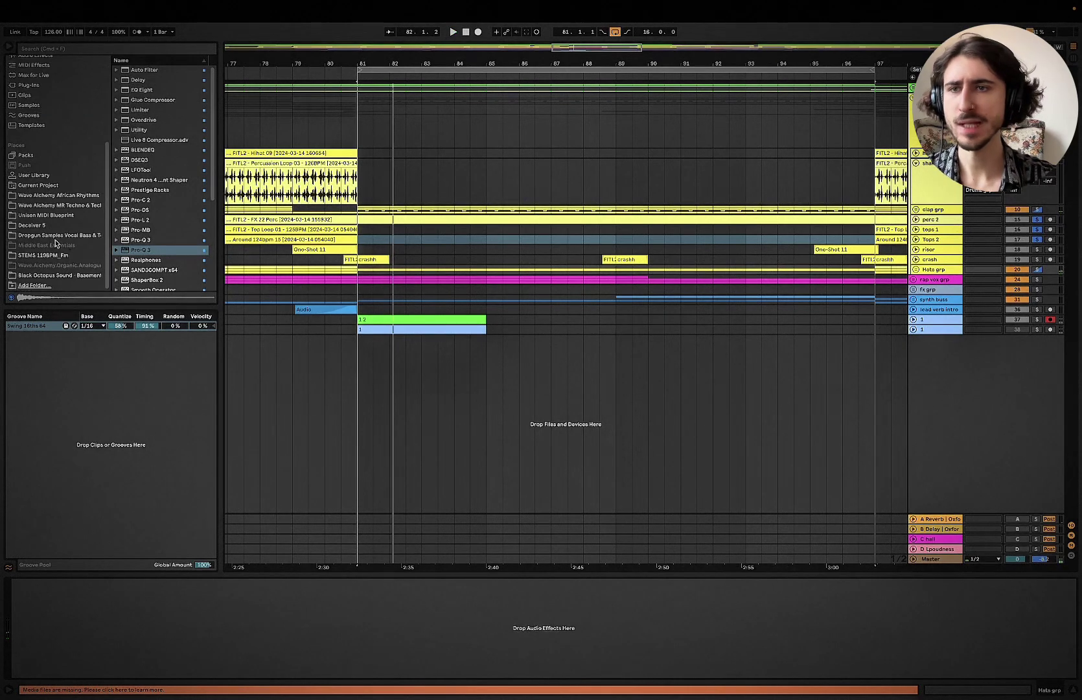
left_click(37, 176)
left_click(34, 226)
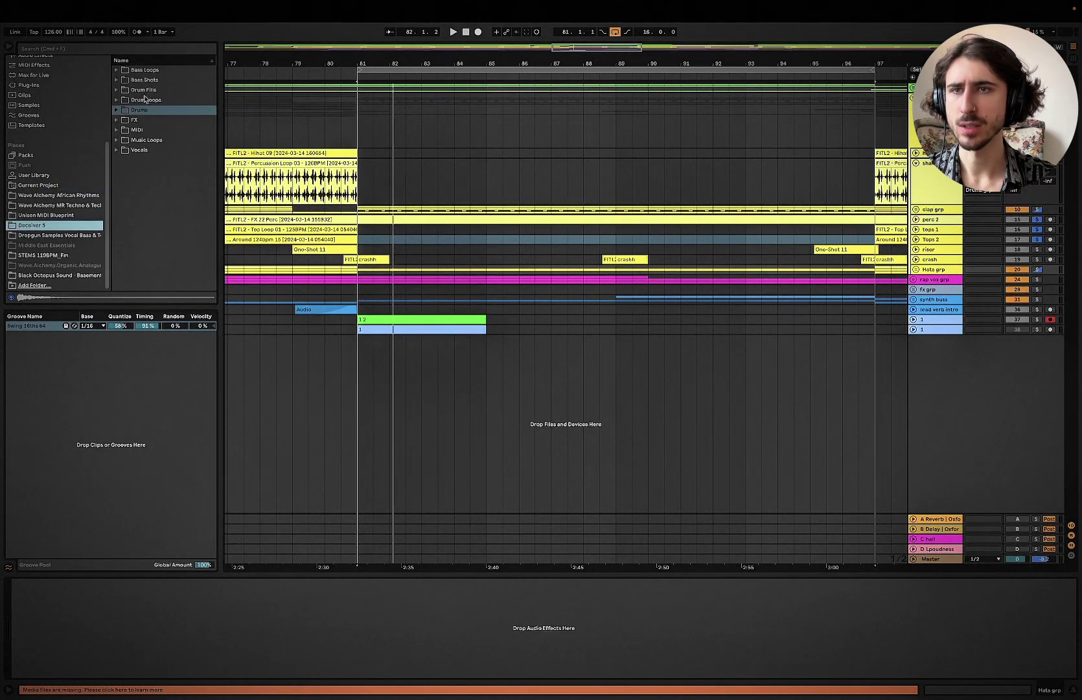
left_click(117, 110)
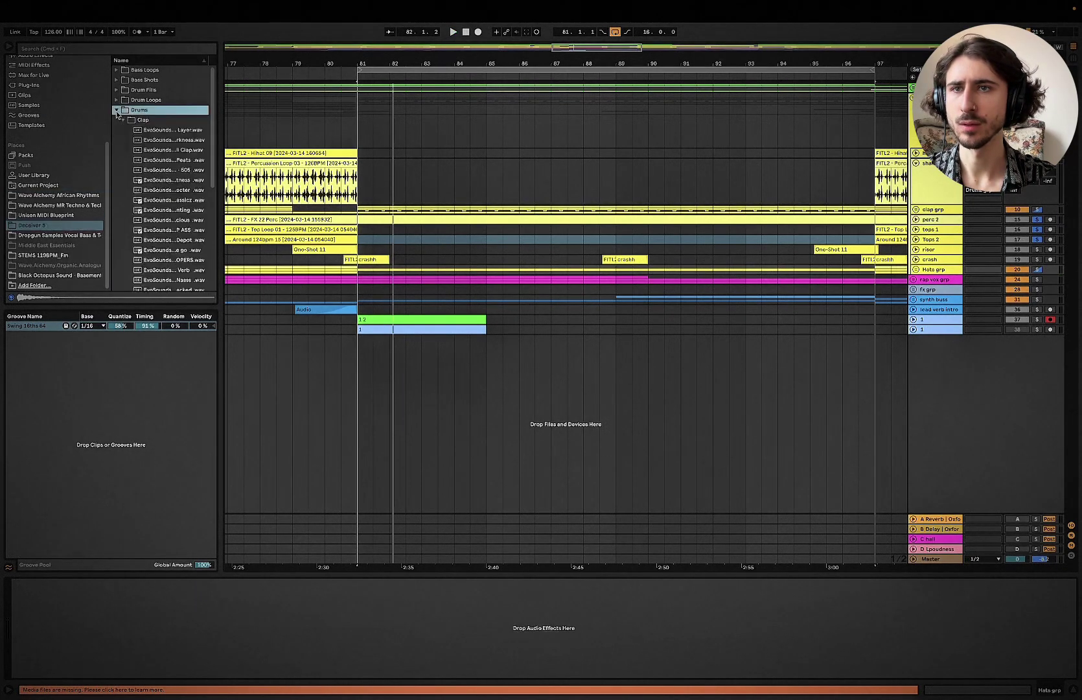
left_click(116, 110)
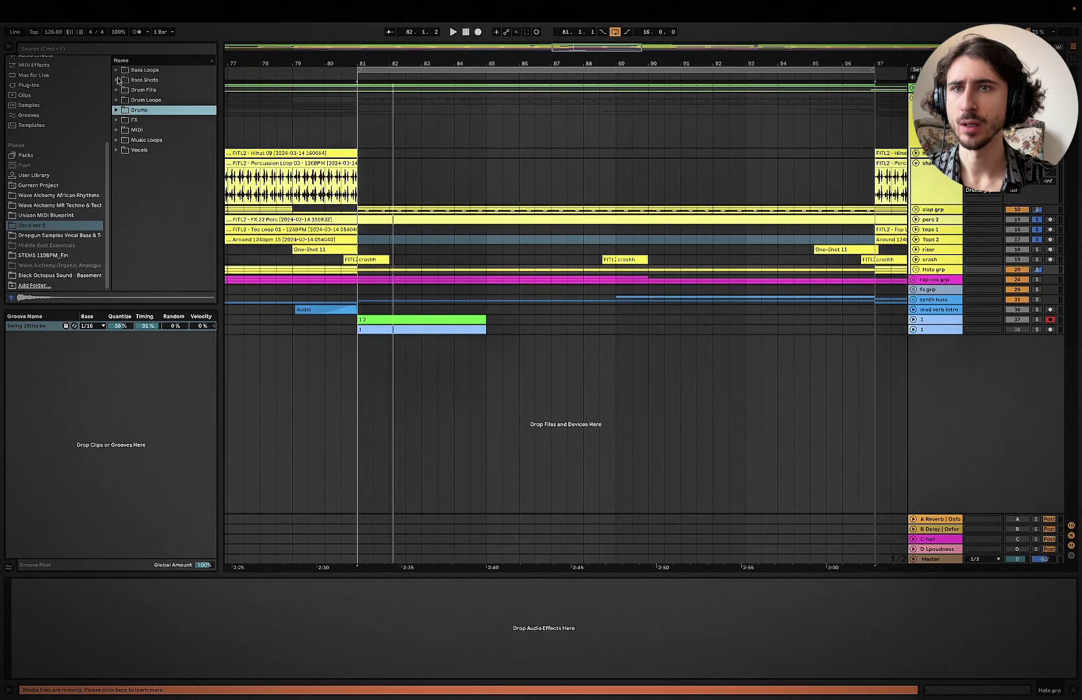
left_click(116, 100)
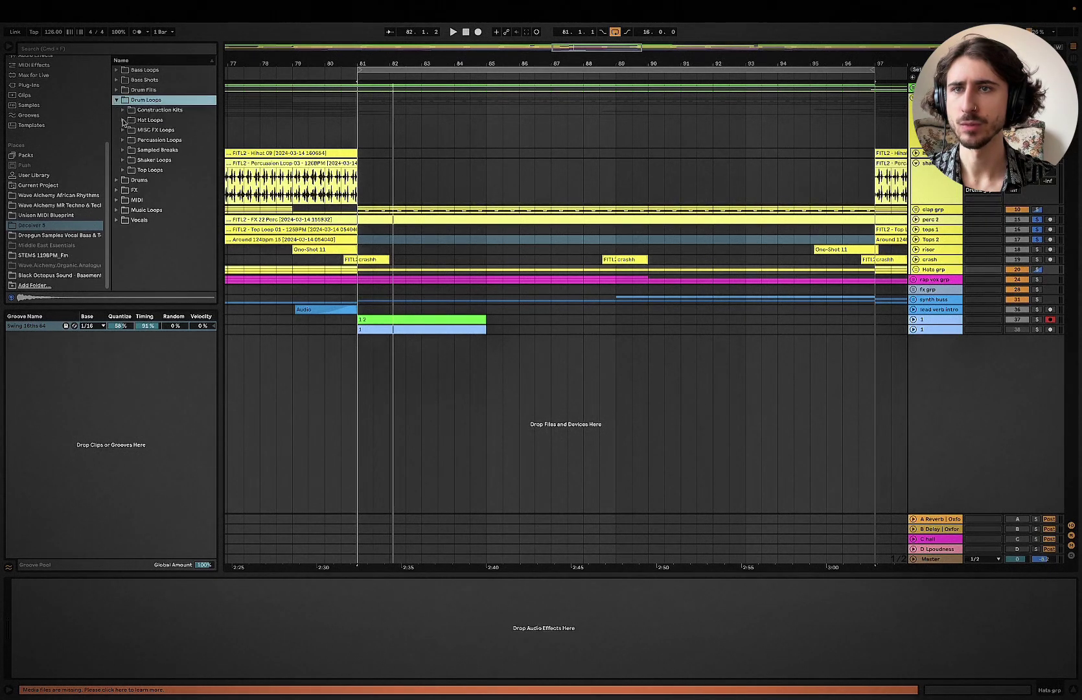
left_click(123, 120)
Step: Audition several EvoSounds hat loops against the track to find a replacement for the hi-hat
key("space")
left_click(176, 149)
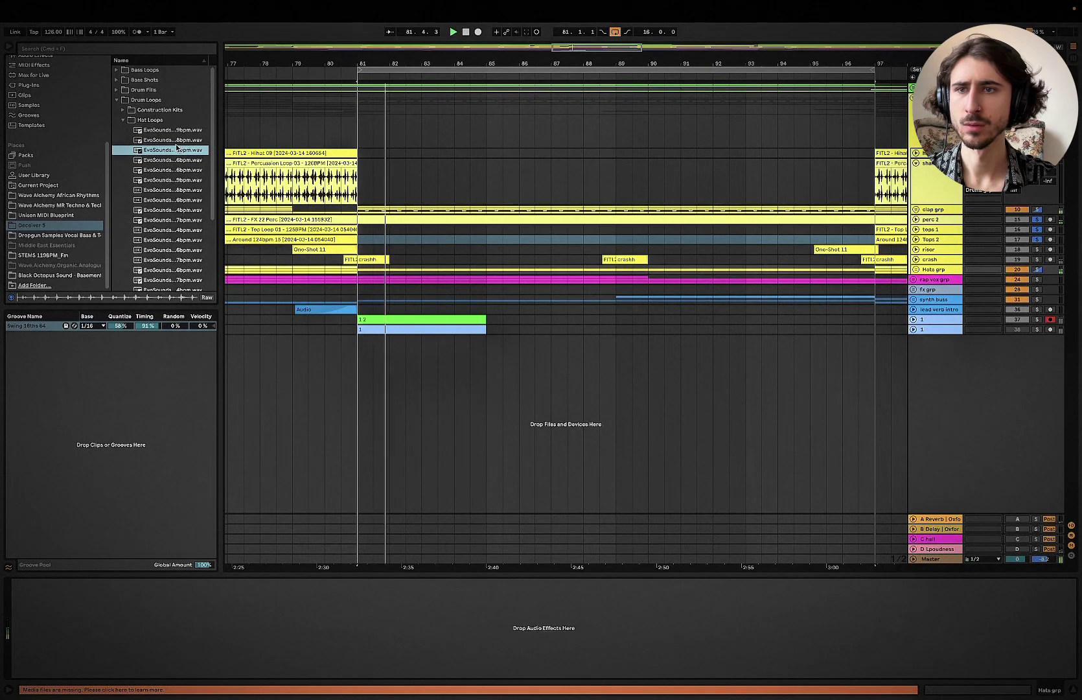
left_click(179, 161)
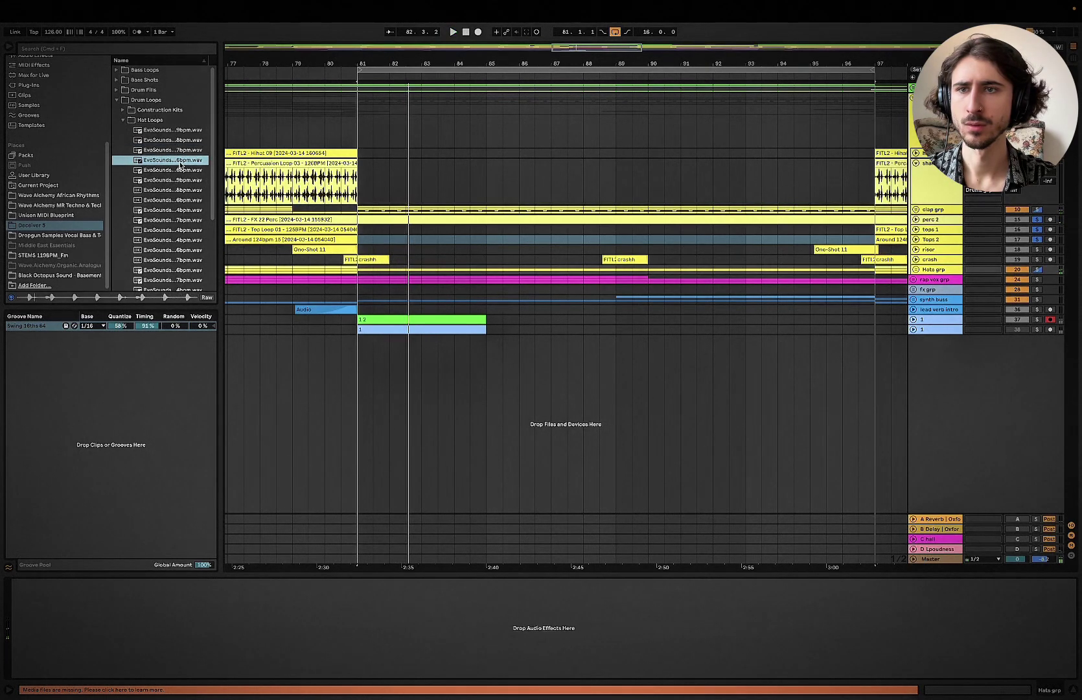
left_click(175, 171)
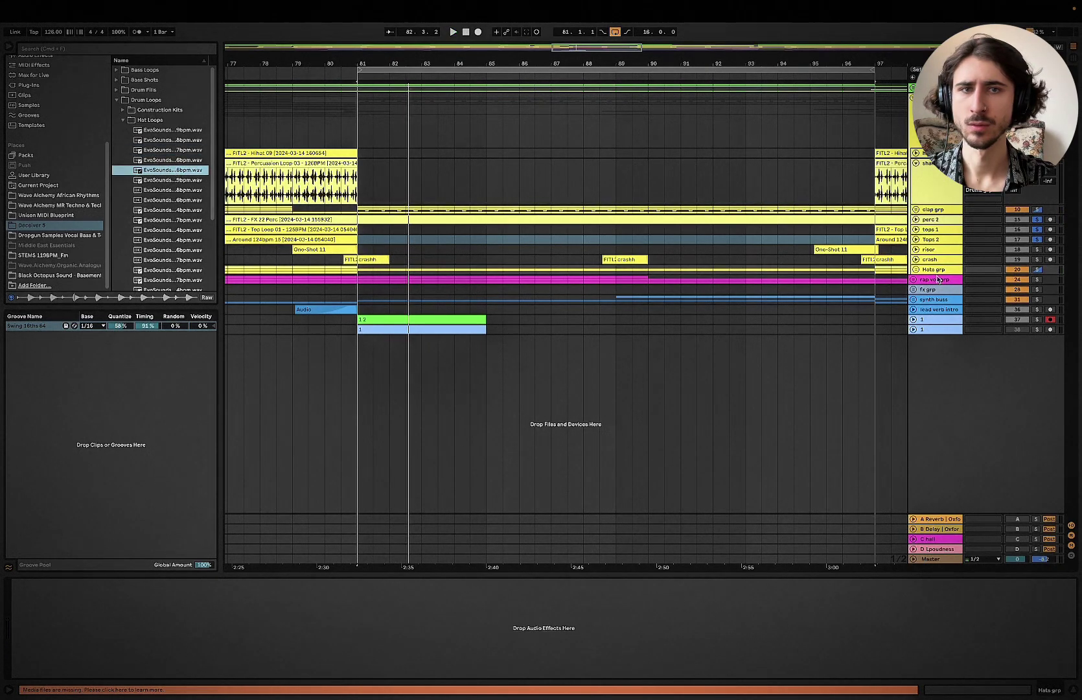
Step: Expand the Hats group and place the EvoSounds House Hat Loop - Overly Processed - 126bpm at bar 81 on the Hi hat track
left_click(916, 270)
left_click_drag(165, 162, 389, 343)
key("space")
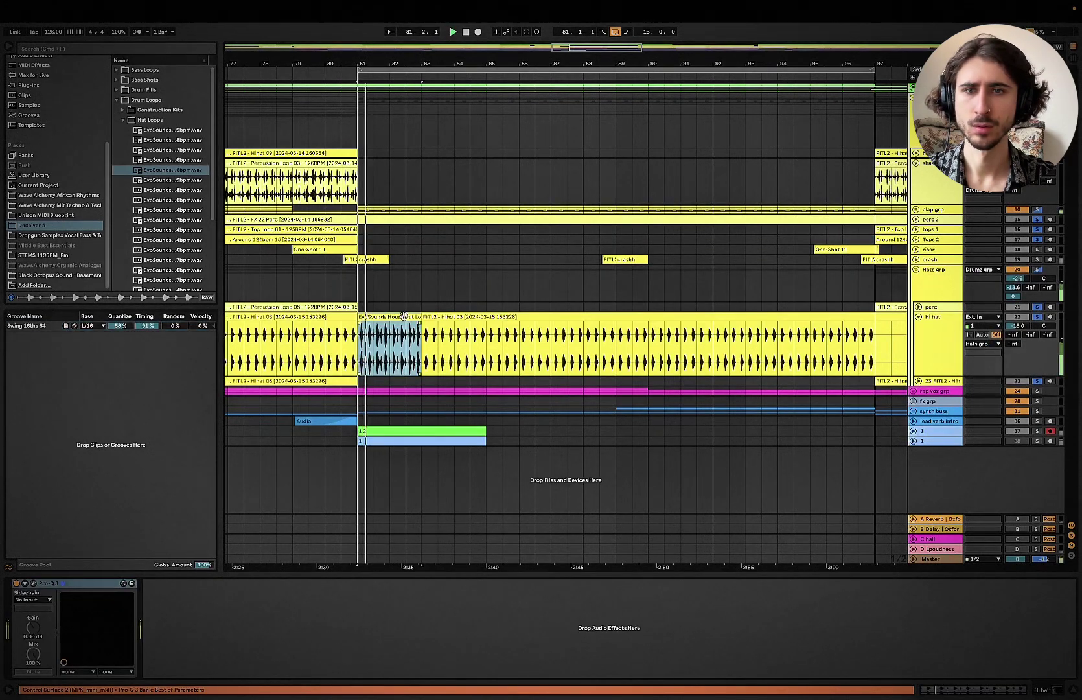
Step: Duplicate the two-bar hat loop seven times to fill bars 81–97 and replay from bar 81
key("super+d")
key("super+d")
key("super+d")
key("super+d")
key("super+d")
key("super+d")
key("super+d")
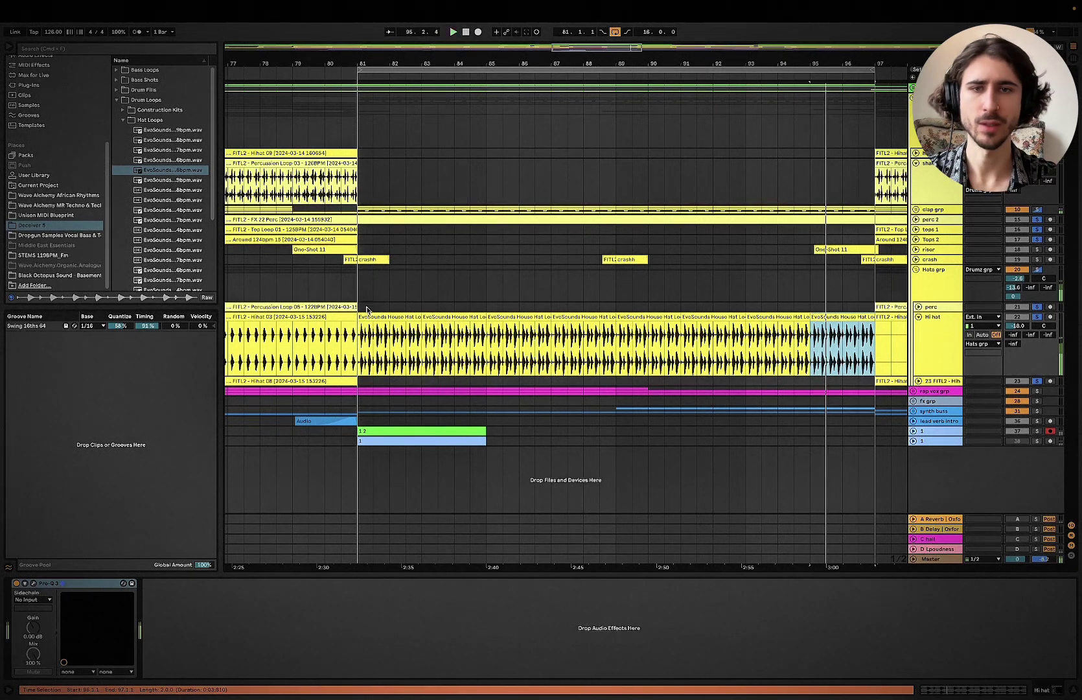
left_click(367, 309)
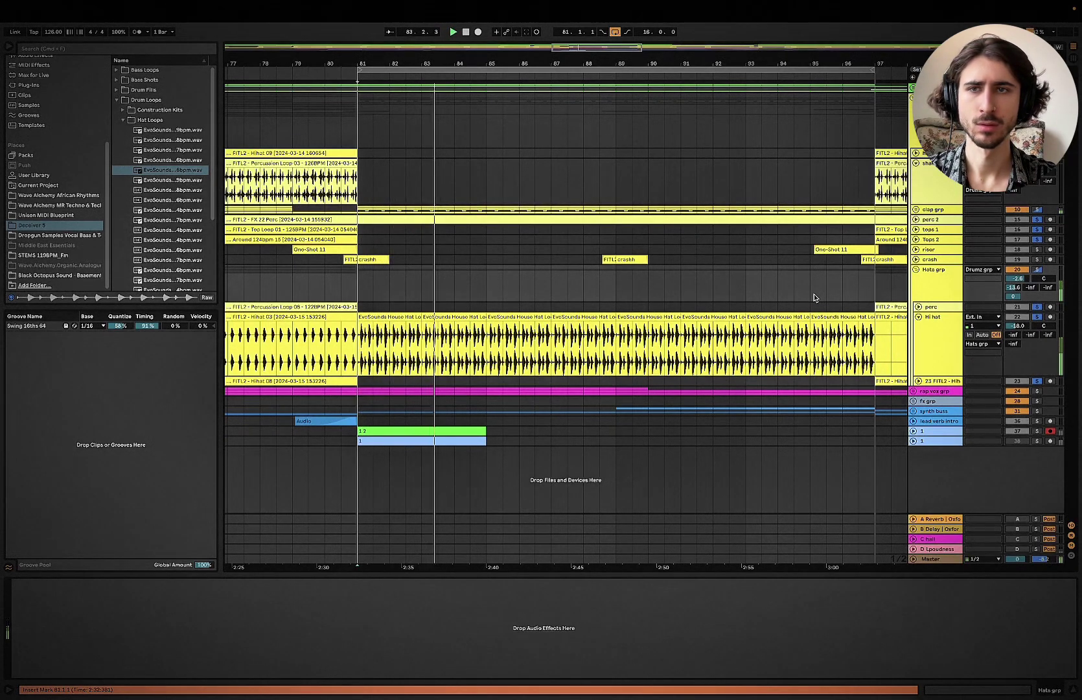
Step: Reopen Pro-Q 3 on the Hi hat track and add a 12 dB/oct low cut at 100 Hz
left_click(933, 344)
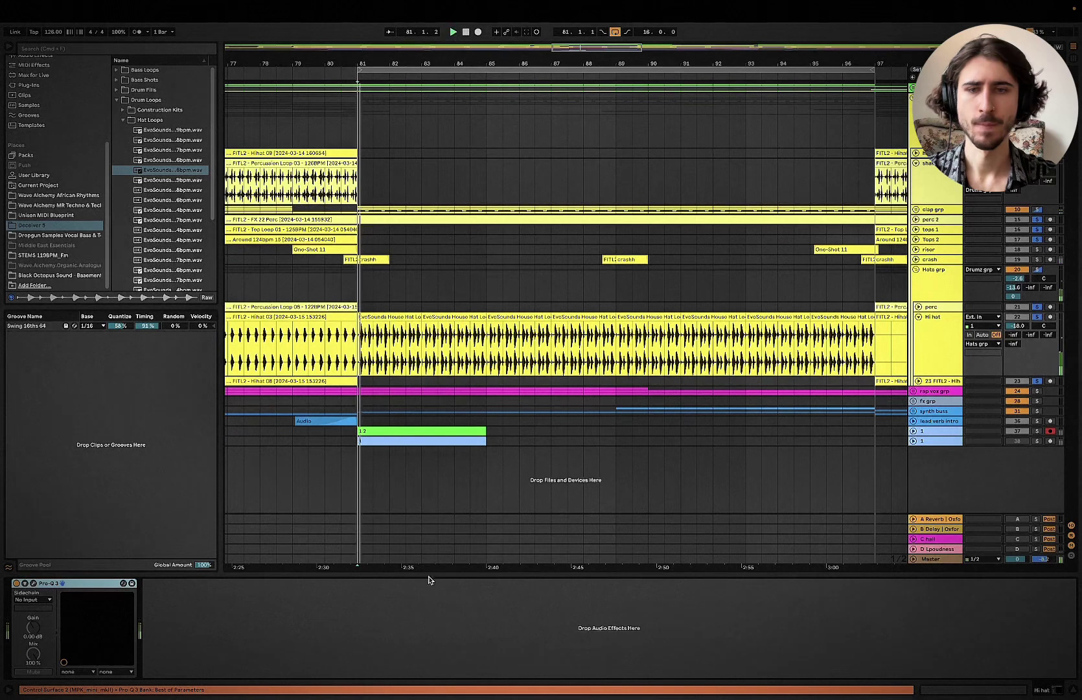
left_click(33, 583)
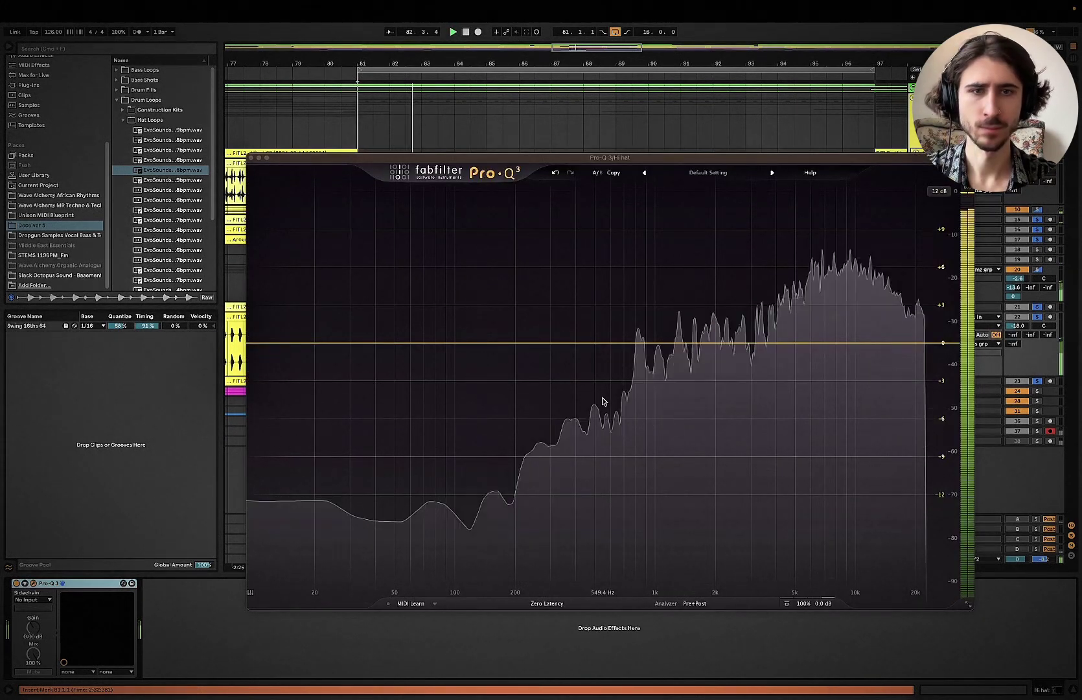
left_click(290, 343)
double_click(285, 311)
type("100")
key("Return")
key("space")
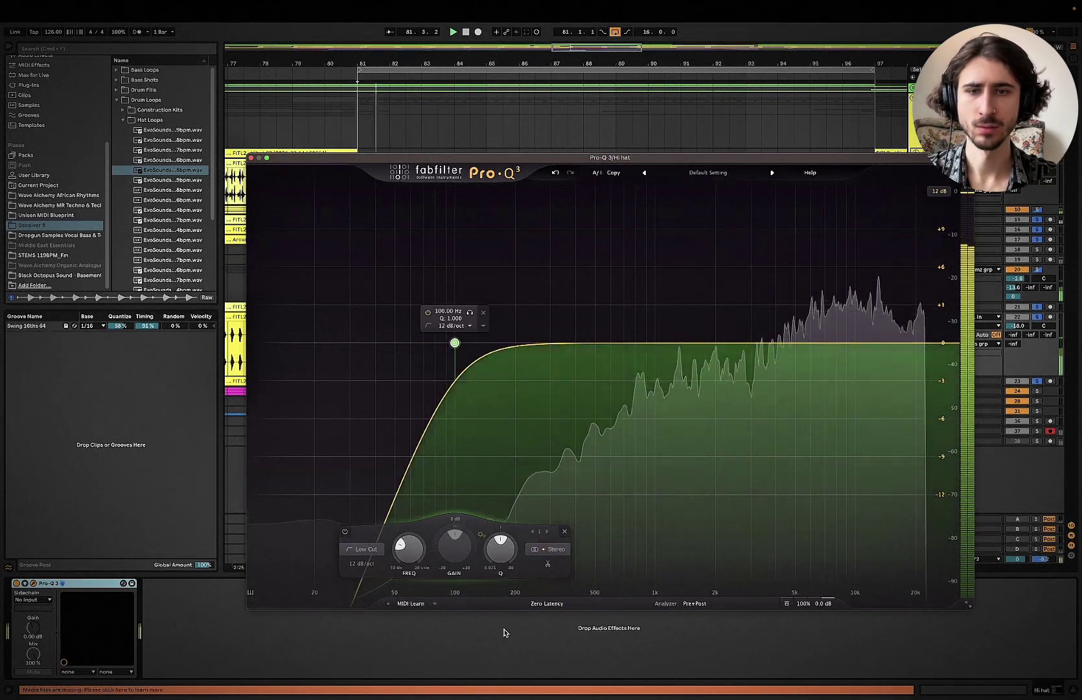
Step: Solo the 100 Hz low cut band during playback to hear what it removes from the hats
mouse_move(457, 343)
key("space")
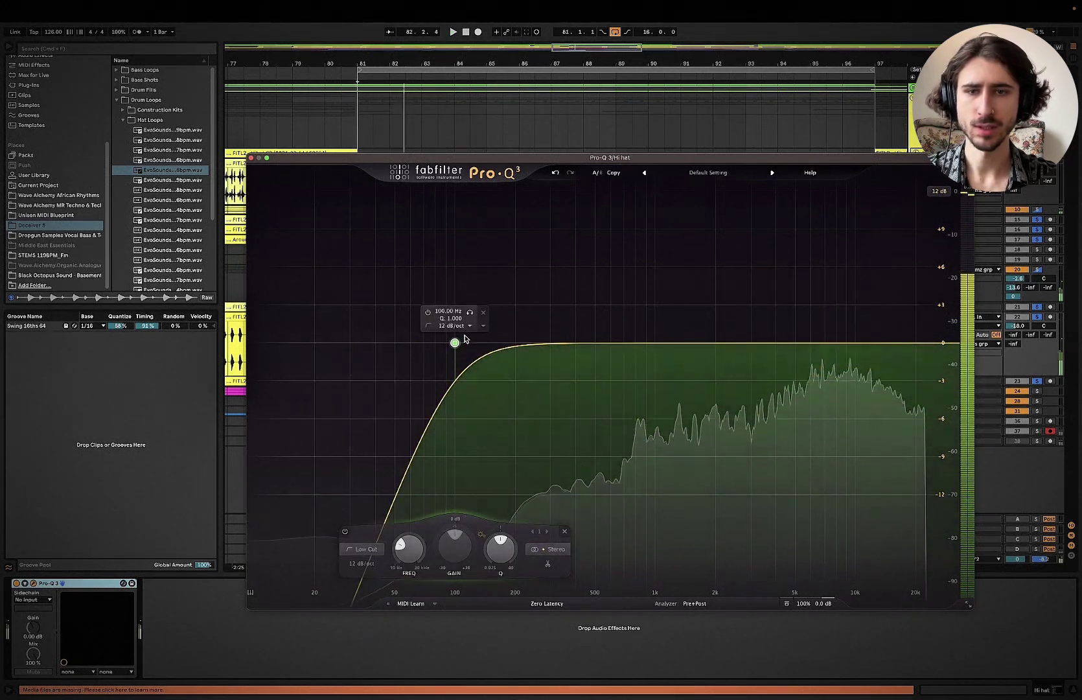
left_click(471, 314)
key("space")
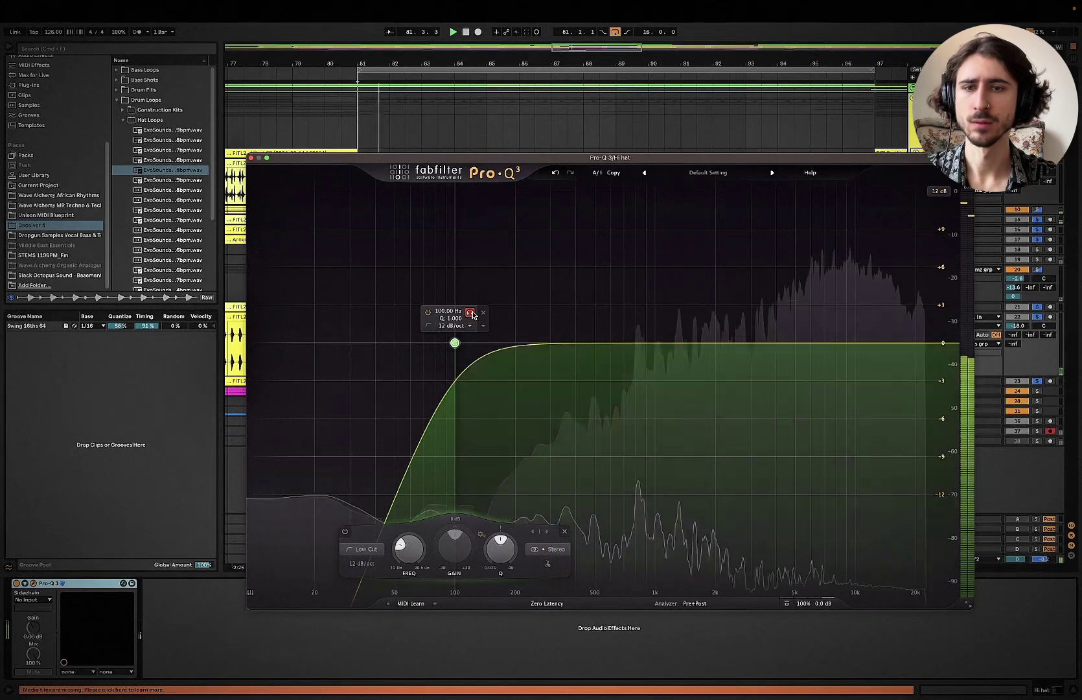
Step: Add a low shelf at about 396 Hz with about 6.3 dB of cut to the hi-hat EQ
mouse_move(595, 344)
left_mouse_down()
mouse_move(595, 377)
mouse_move(567, 379)
mouse_move(580, 376)
mouse_move(574, 404)
mouse_move(571, 364)
mouse_move(577, 421)
mouse_move(574, 410)
left_mouse_up()
left_click(506, 550)
left_click(506, 459)
key("space")
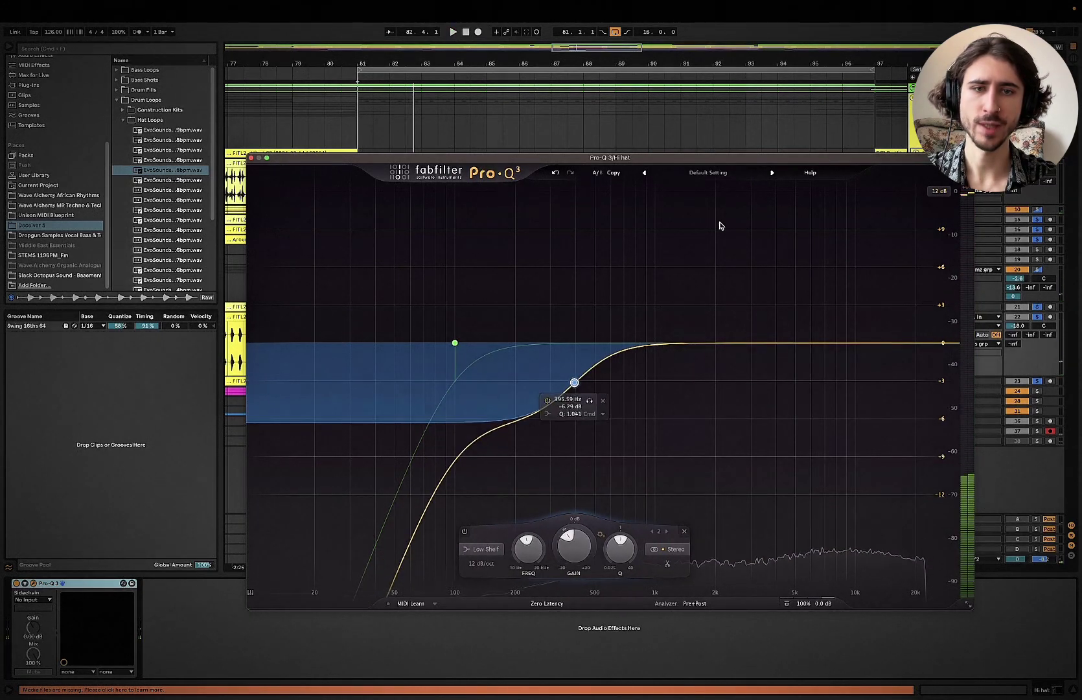
Step: Ease the low shelf to about 2.8 dB of cut at about 399 Hz, replay the hats and close Pro-Q 3
mouse_move(778, 258)
left_mouse_down()
mouse_move(893, 495)
mouse_move(895, 448)
left_mouse_up()
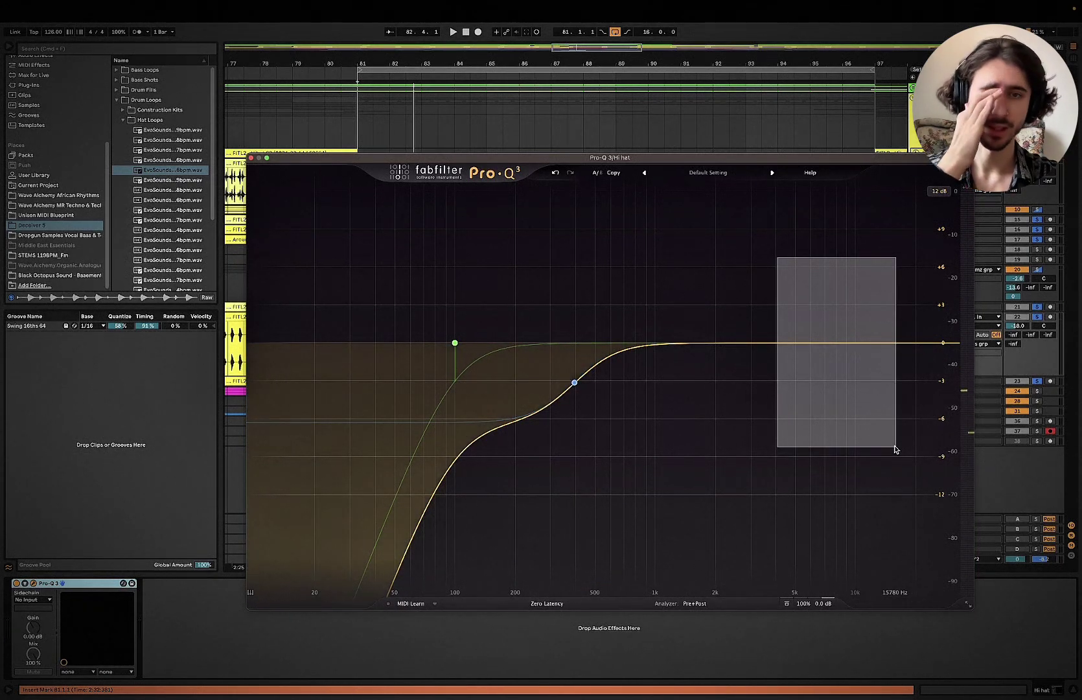
left_click_drag(895, 448, 895, 449)
left_click_drag(574, 383, 575, 340)
key("space")
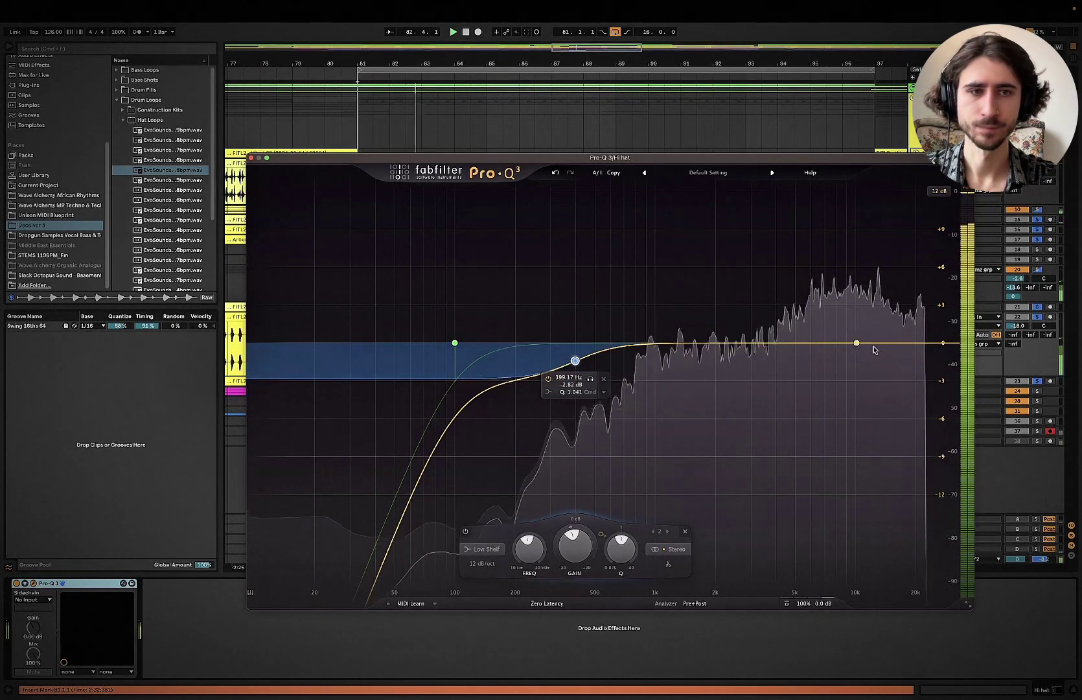
left_click(896, 357)
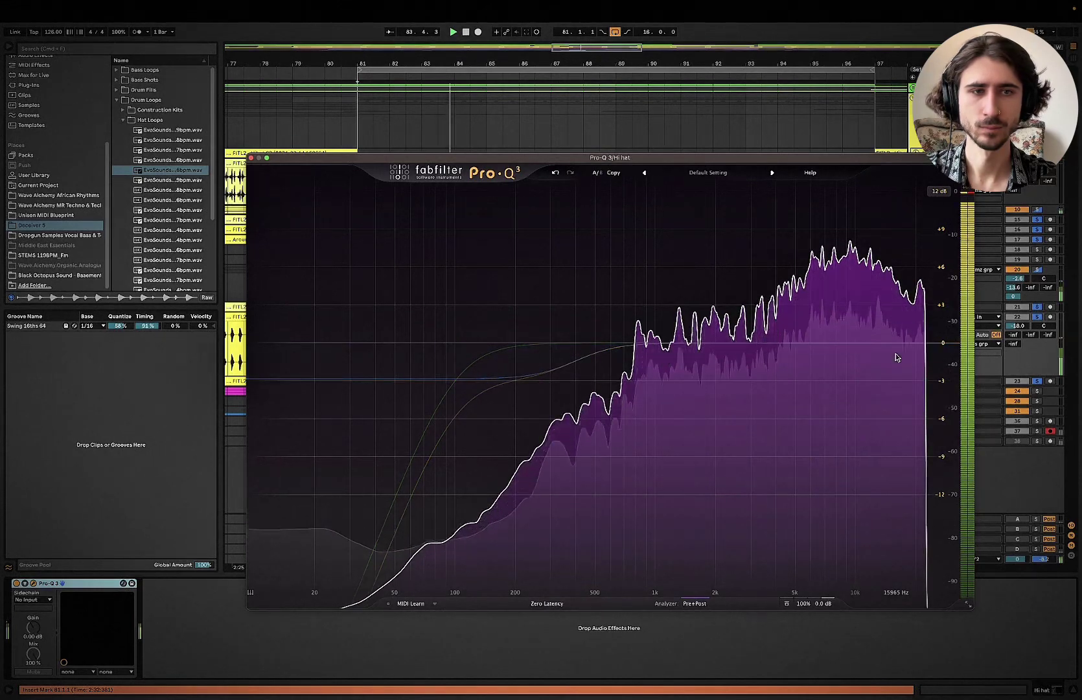
left_click(251, 157)
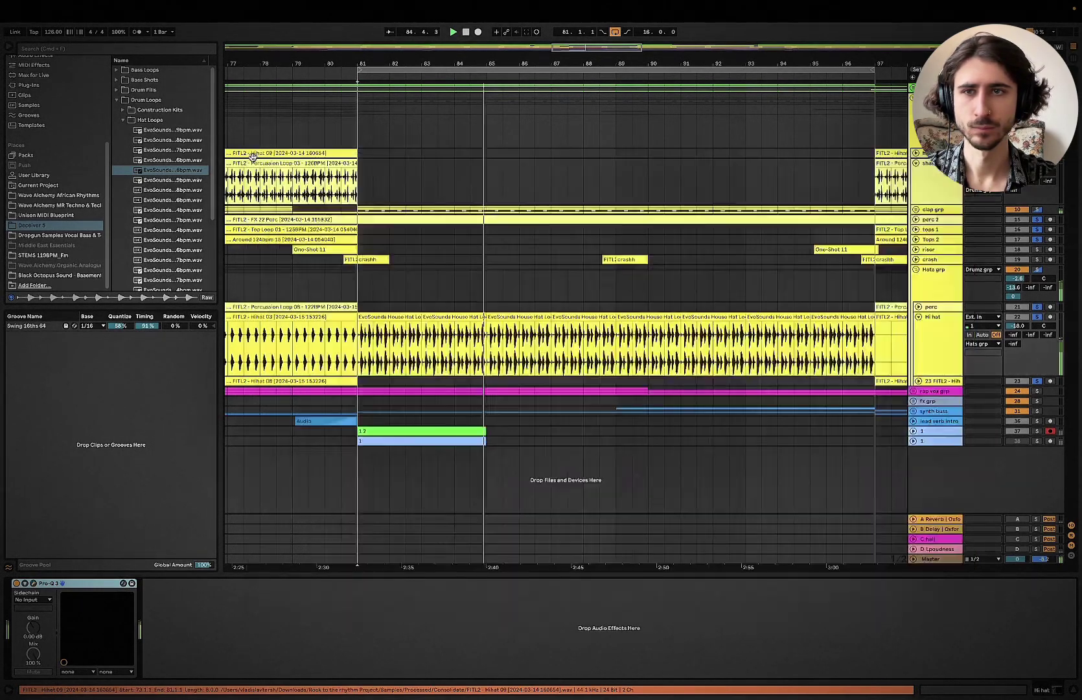
Step: Inspect the hat loop clips from bar 81 up close and reopen the Hi hat track's Pro-Q 3 during playback
scroll(382, 336, "up", 10)
scroll(381, 336, "left", 3)
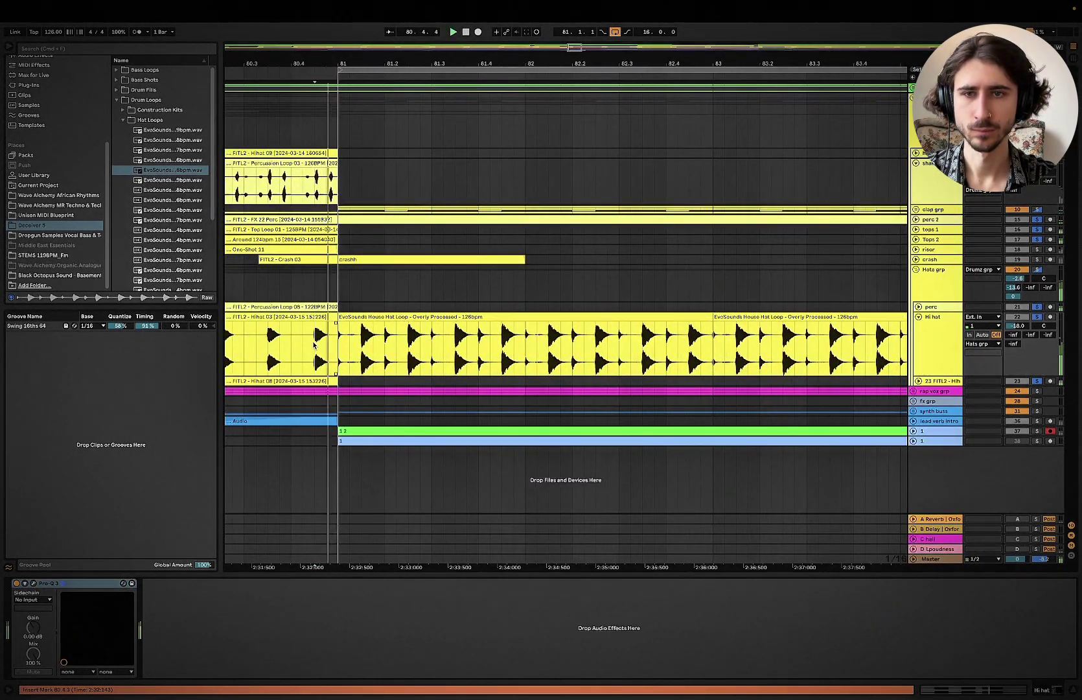
scroll(315, 345, "down", 2)
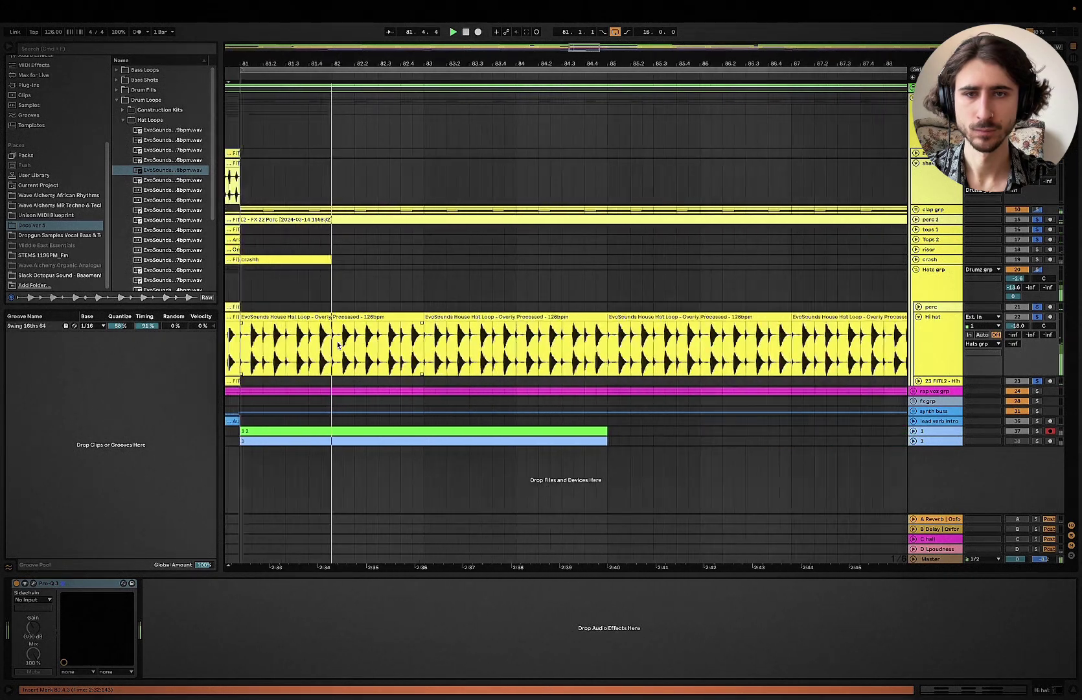
scroll(338, 346, "right", 2)
key("space")
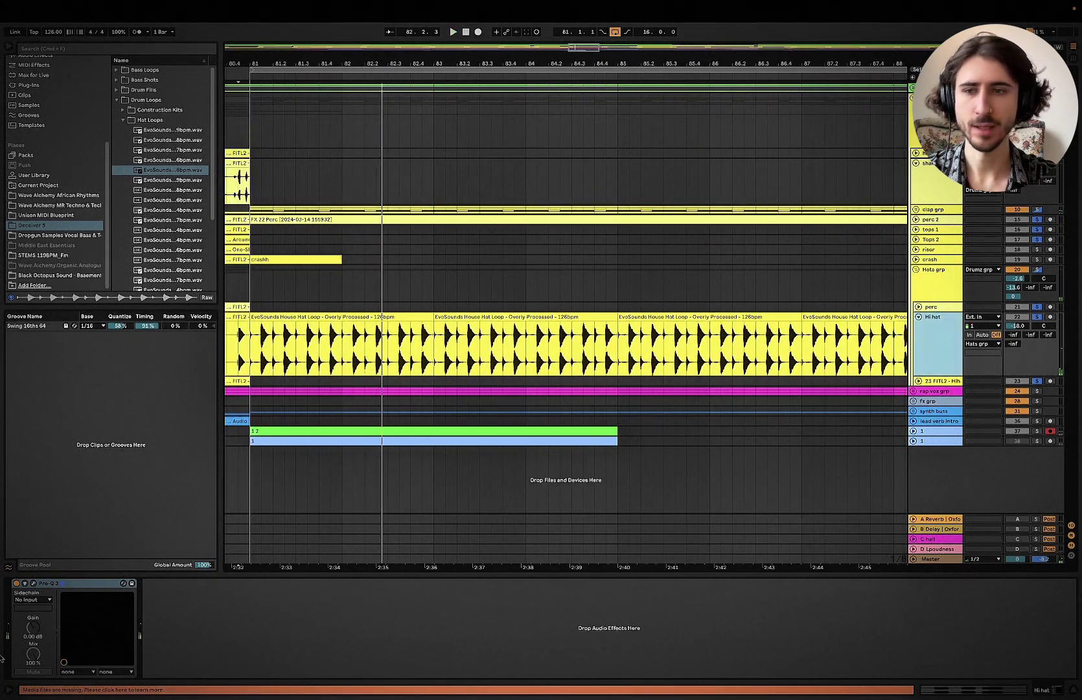
left_click(33, 584)
key("space")
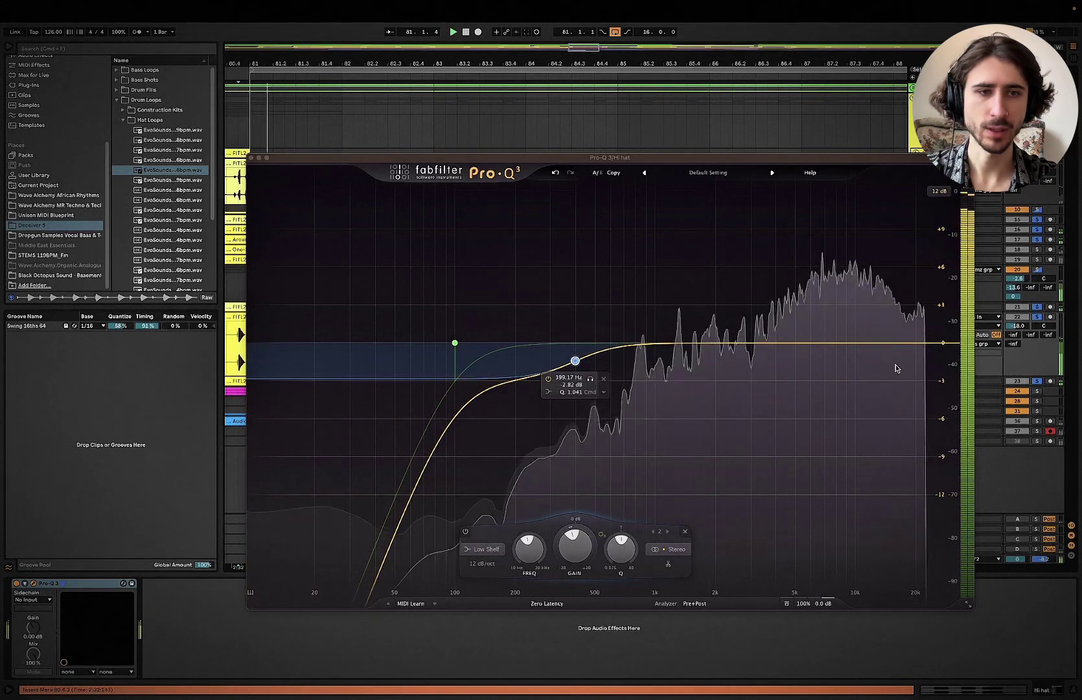
Step: Add a high shelf with about 2.5 dB of cut near 7.07 kHz and a 0.9 dB bell boost near 3.05 kHz to the hi-hat EQ
left_click_drag(838, 343, 828, 370)
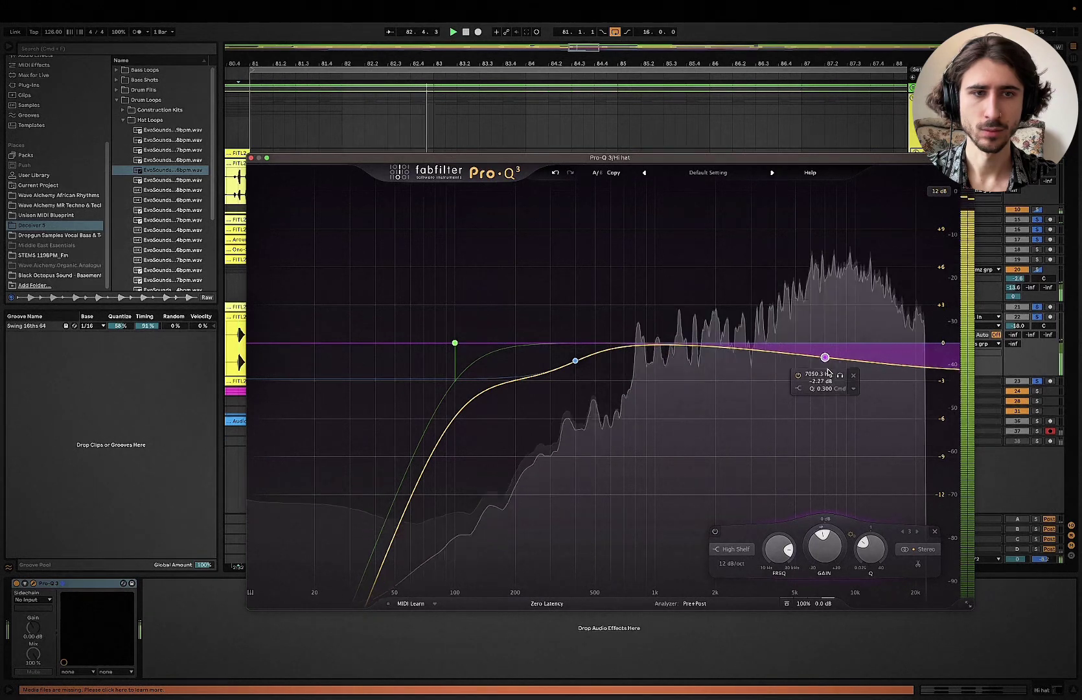
left_click_drag(717, 346, 754, 336)
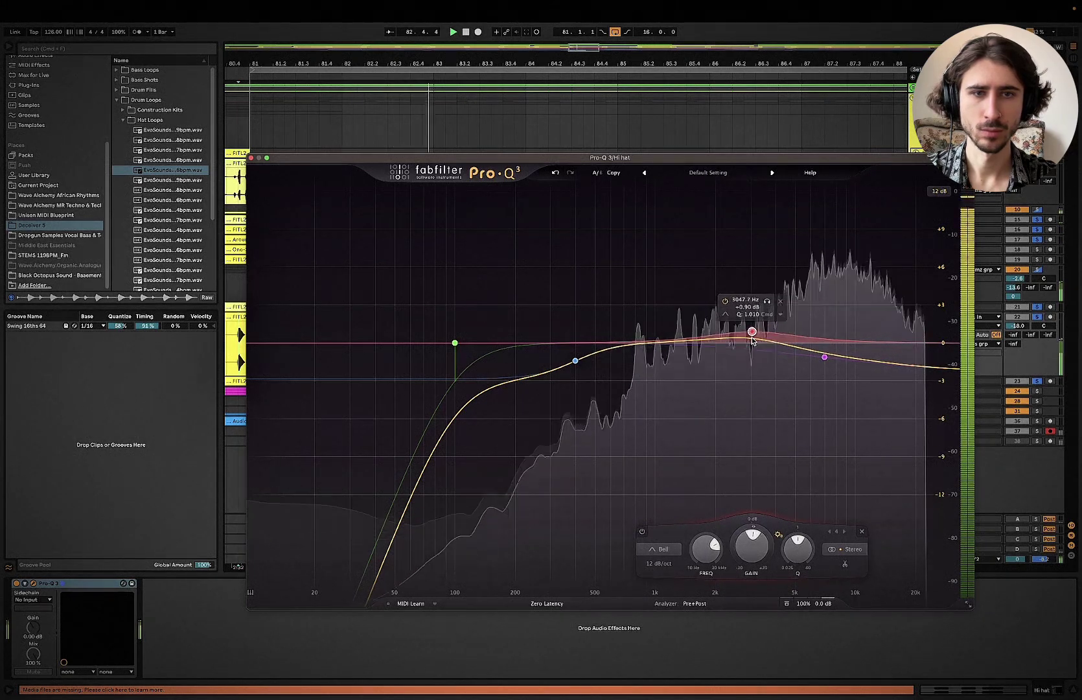
left_click(824, 357)
left_click_drag(826, 360, 827, 363)
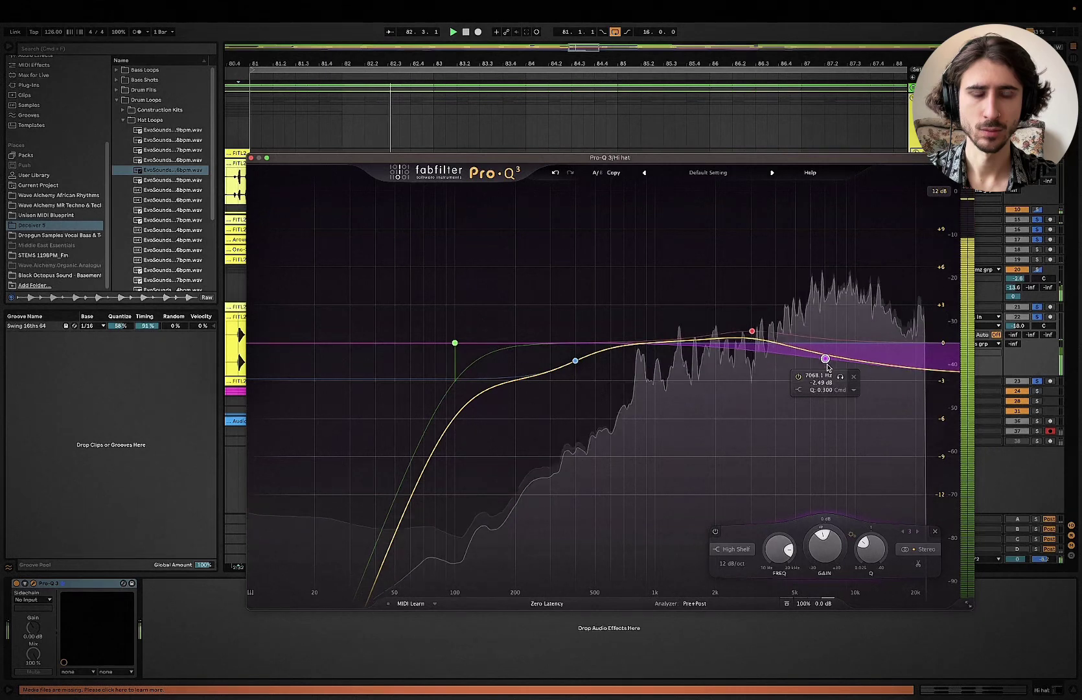
key("space")
left_click(251, 158)
Step: Delete the opening part of the hat loop from bar 81 to just before 81.1.3 and play it back
scroll(263, 377, "up", 5)
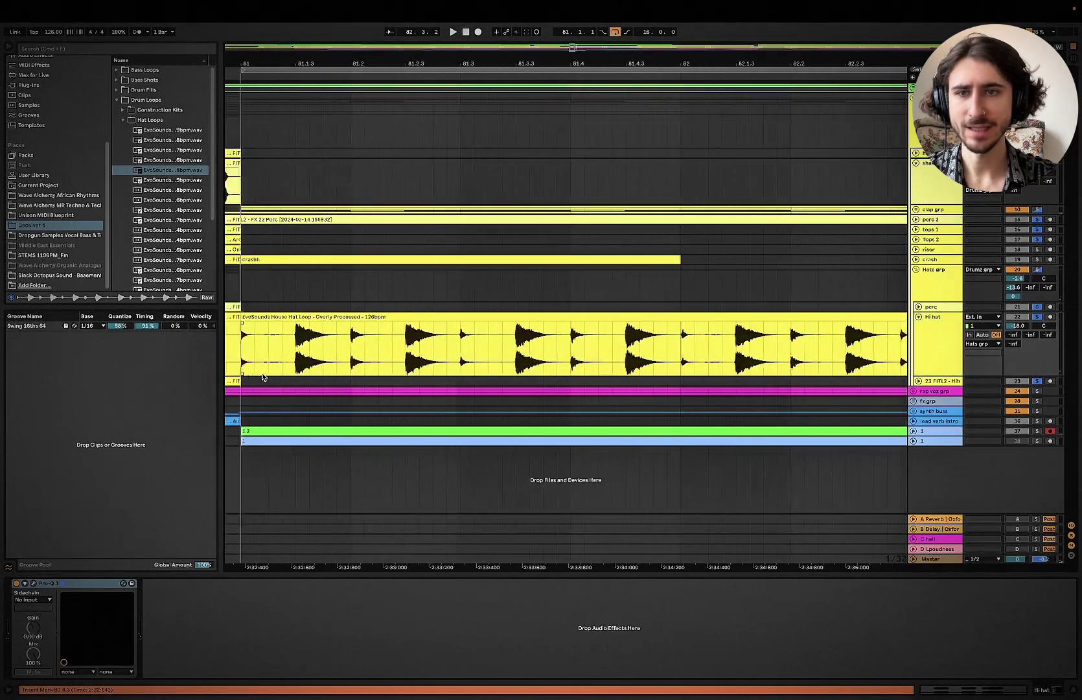
scroll(264, 369, "left", 1)
scroll(264, 342, "up", 3)
scroll(324, 337, "left", 2)
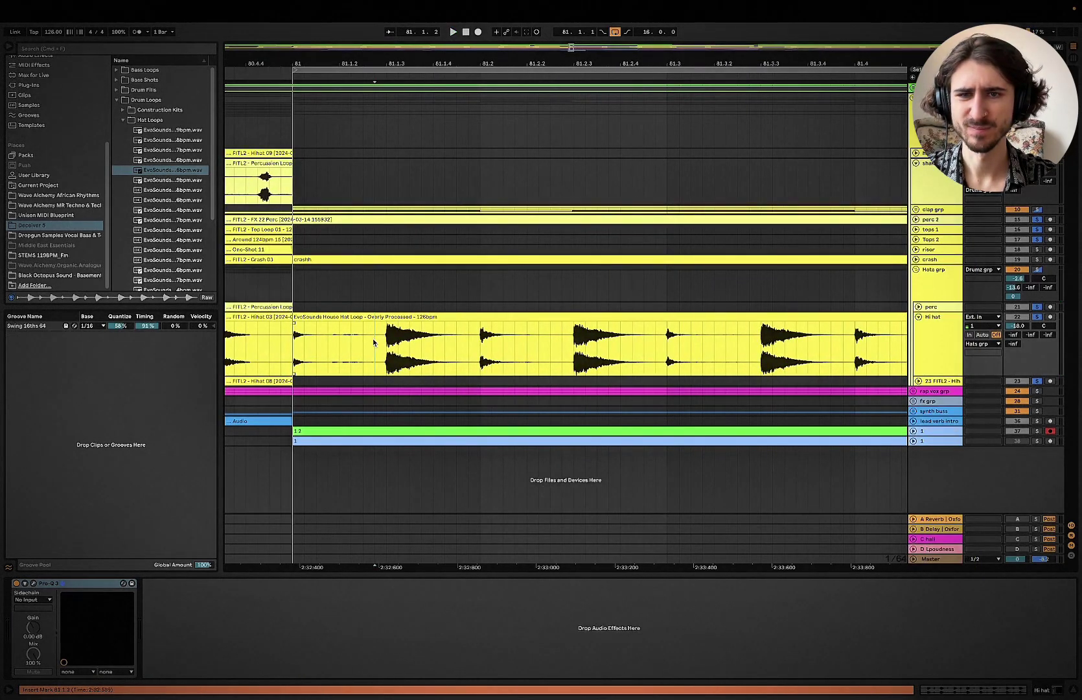
left_click_drag(375, 342, 293, 326)
key("Delete")
key("space")
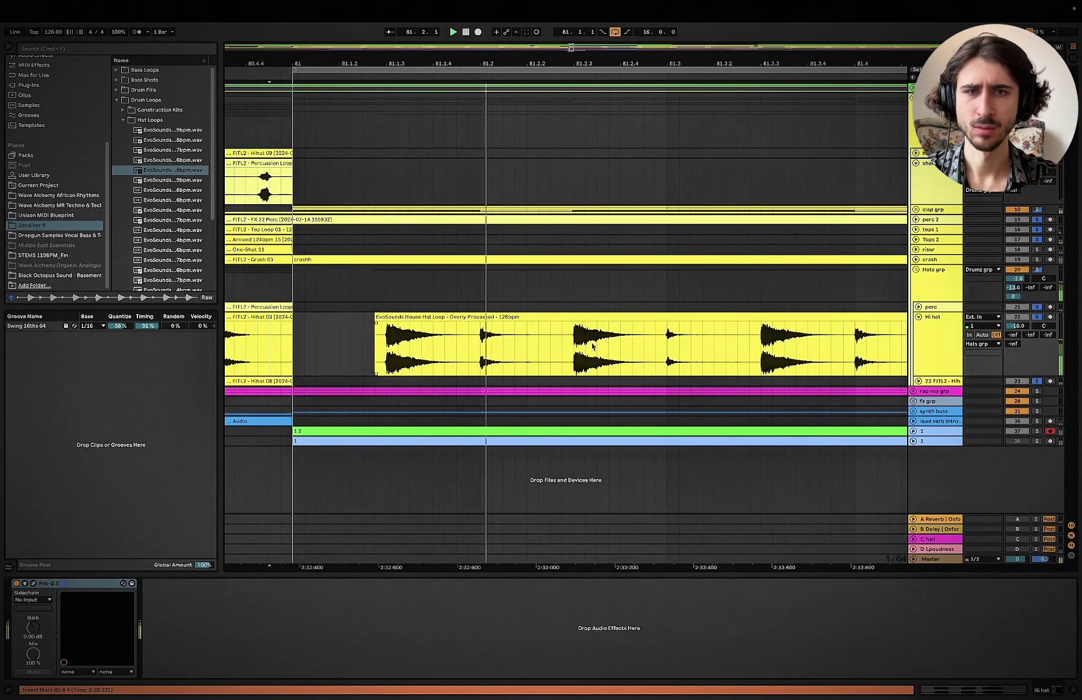
Step: Replay the hats, cut out the short slice starting at 81.3 and add a fade-out to the clip before the gap
scroll(676, 351, "right", 3)
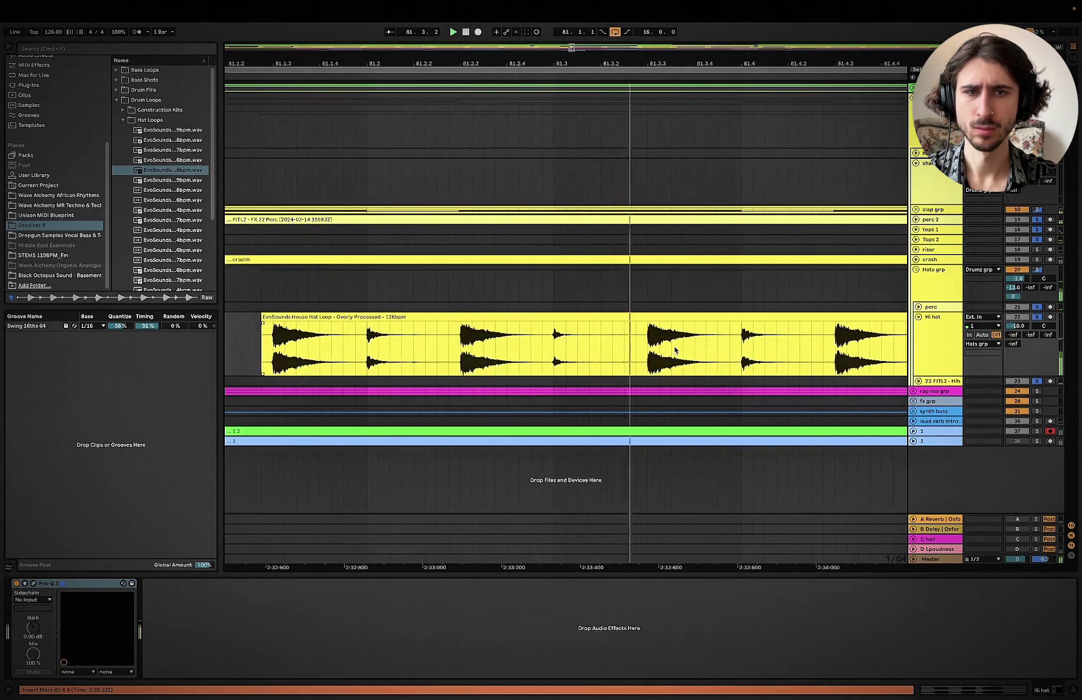
scroll(676, 351, "down", 4)
scroll(676, 351, "right", 2)
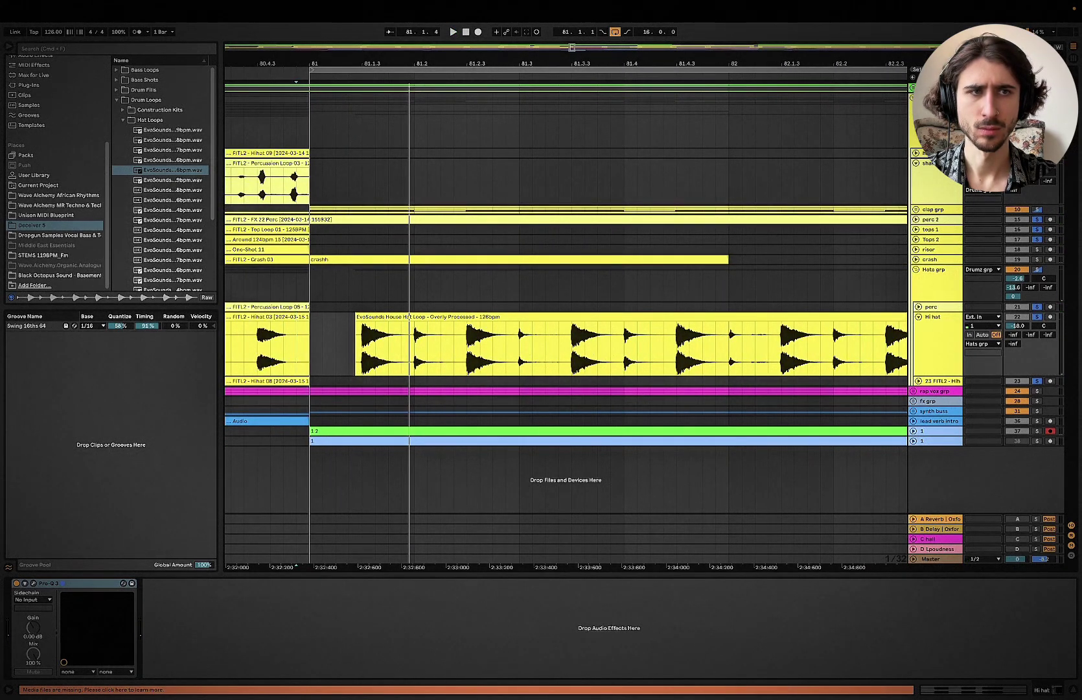
key("space")
key("space")
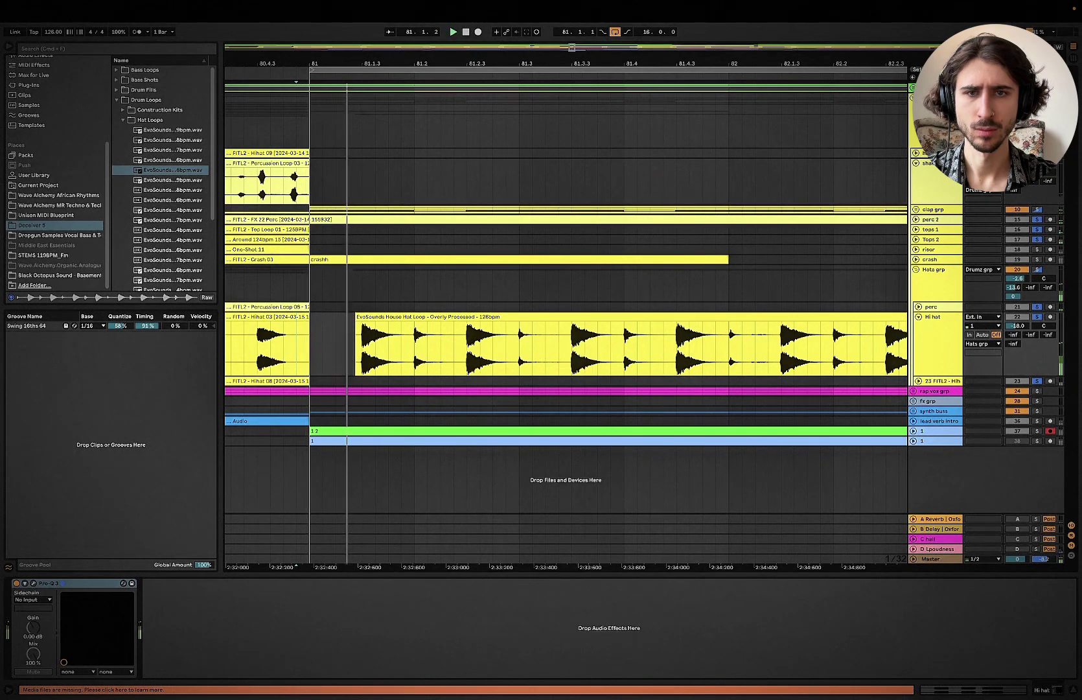
key("space")
left_click_drag(520, 324, 553, 321)
key("super+e")
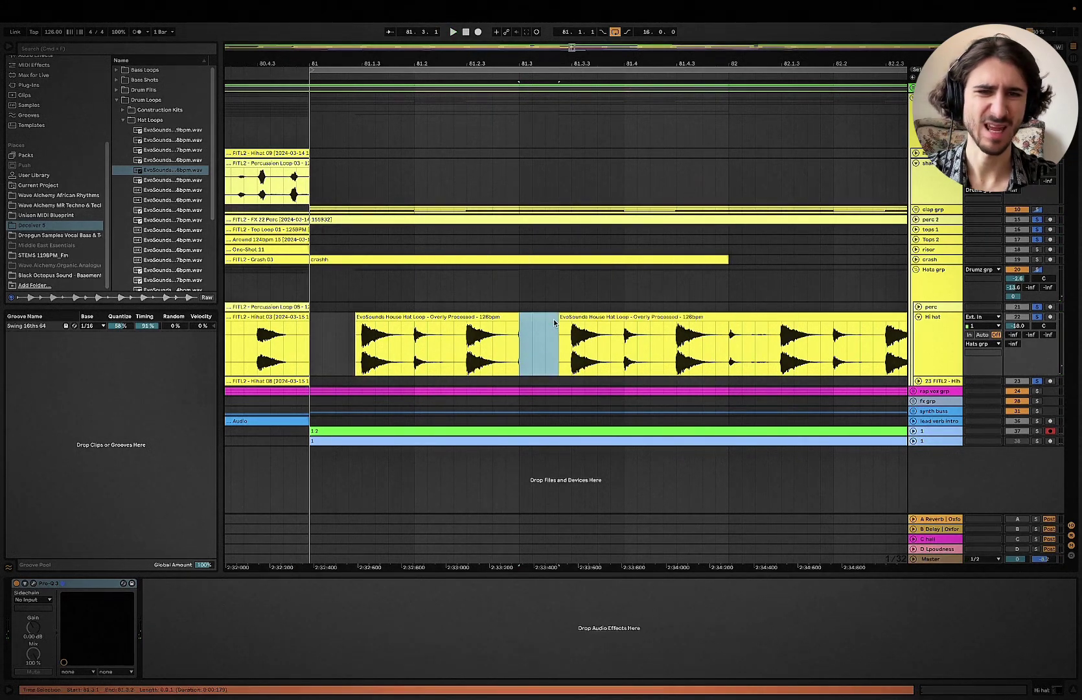
key("Delete")
left_click_drag(517, 320, 498, 325)
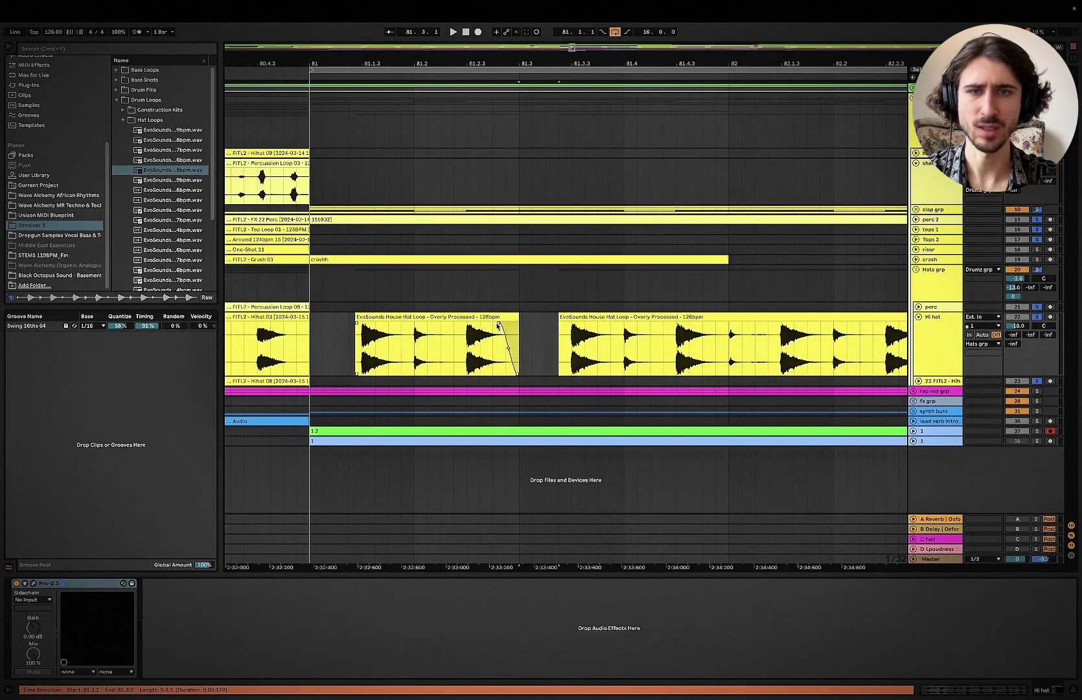
Step: Remove the matching hat slice at the start of bar 82 and fade out the end of the clip before it
key("super+e")
key("Delete")
left_click_drag(727, 324, 708, 326)
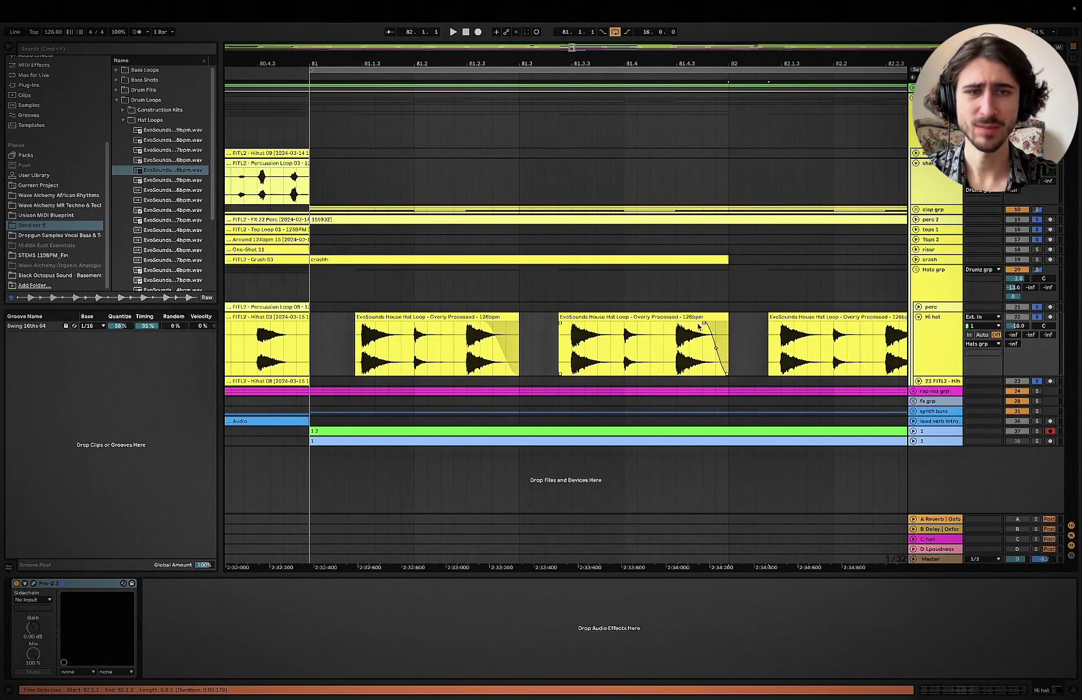
scroll(688, 326, "right", 5)
scroll(688, 326, "down", 3)
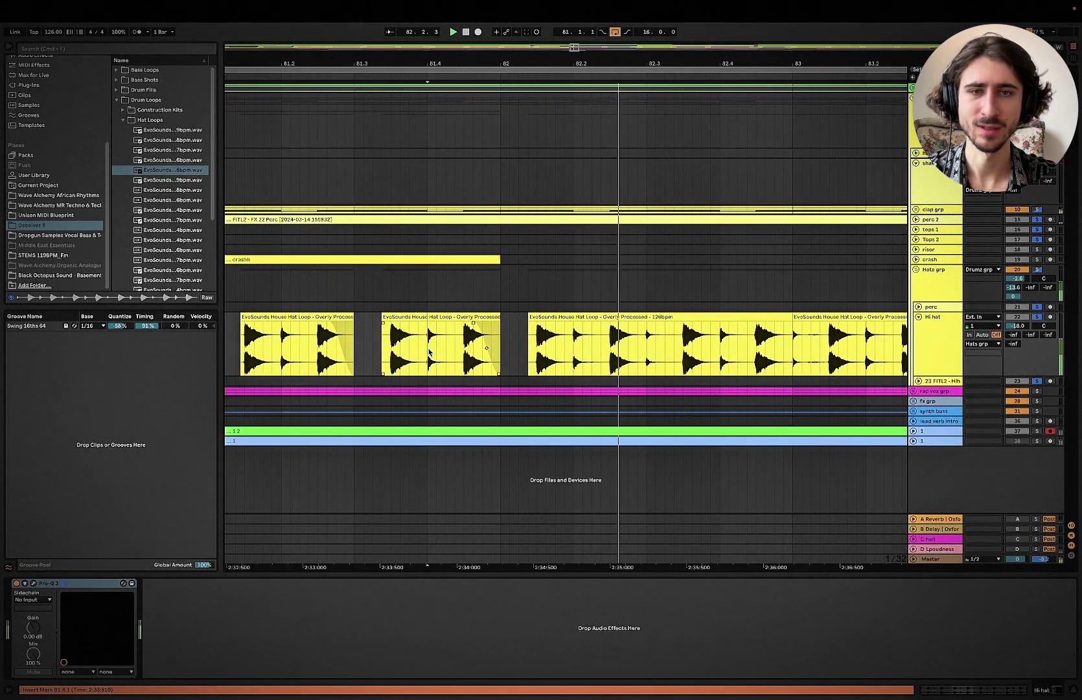
Step: Delete the hat slice starting at 82.3, add a short fade-out to the preceding clip and play back the edit
left_click_drag(644, 348, 672, 319)
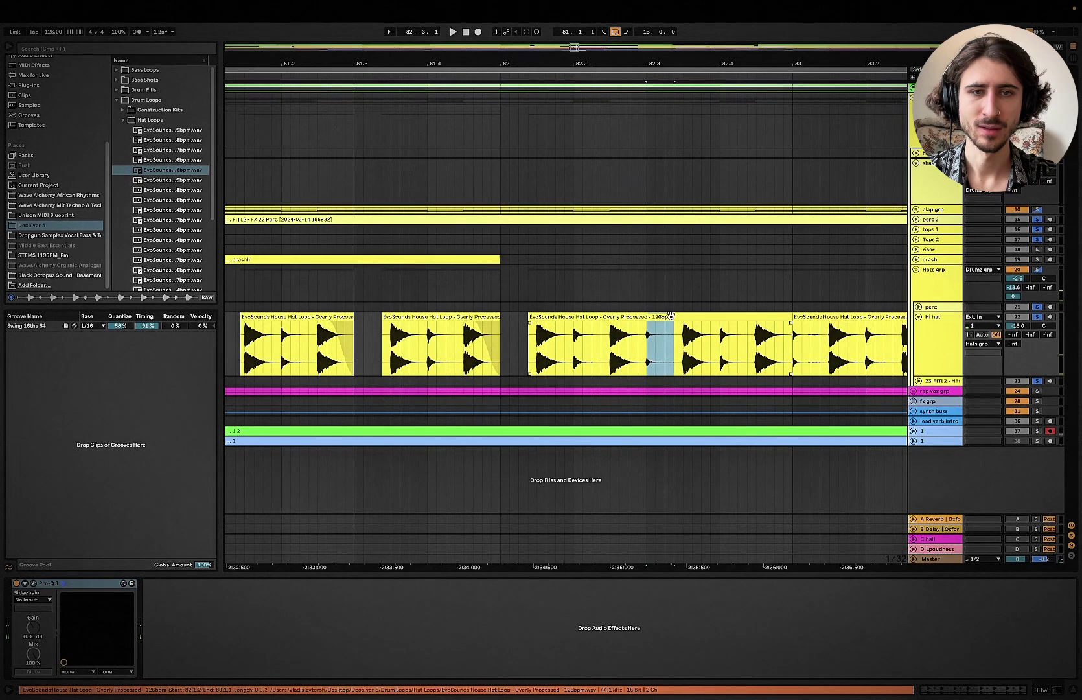
key("Delete")
scroll(648, 324, "right", 3)
left_click_drag(569, 323, 562, 324)
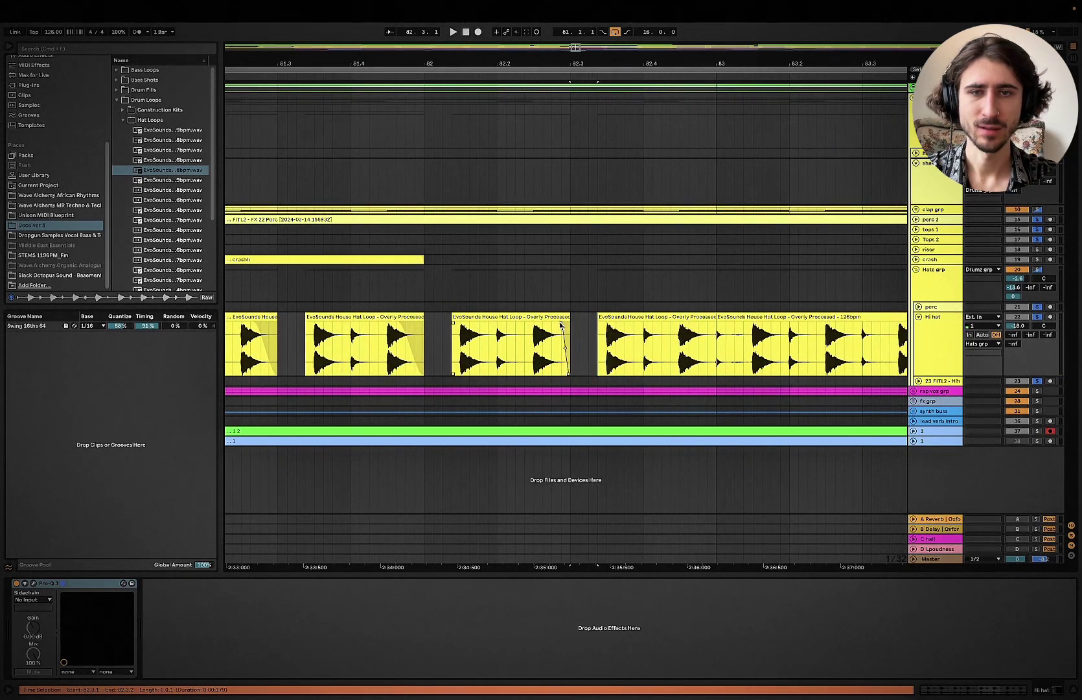
key("space")
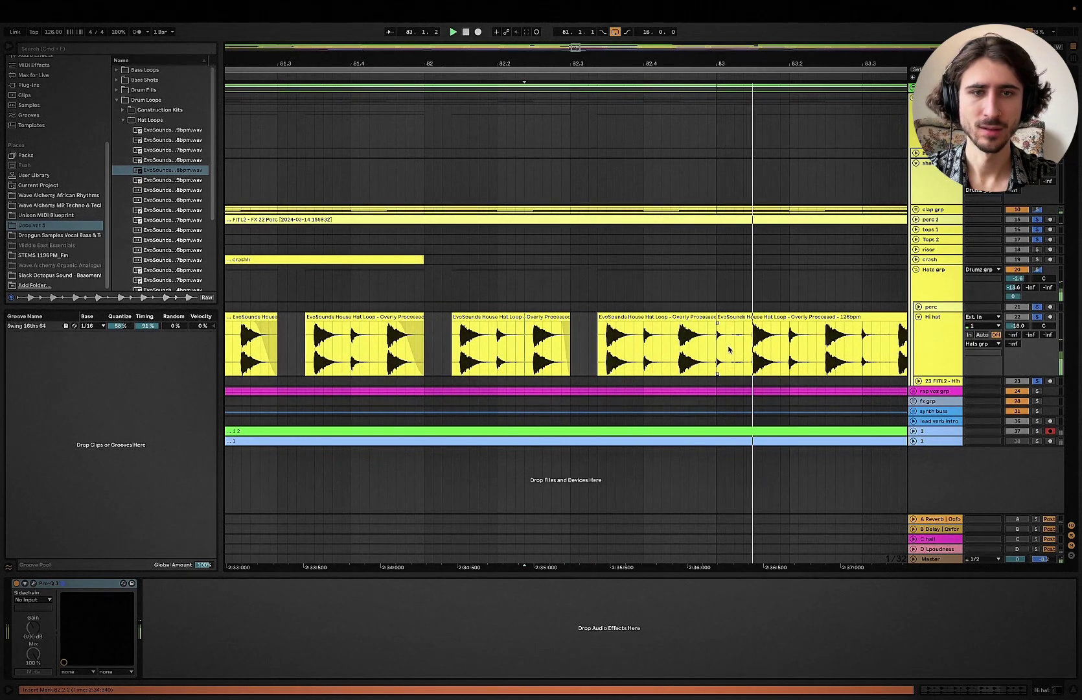
Step: Delete the unedited hat loop clips on the Hi hat track from bar 83 to bar 97
scroll(718, 345, "right", 5)
scroll(718, 345, "down", 5)
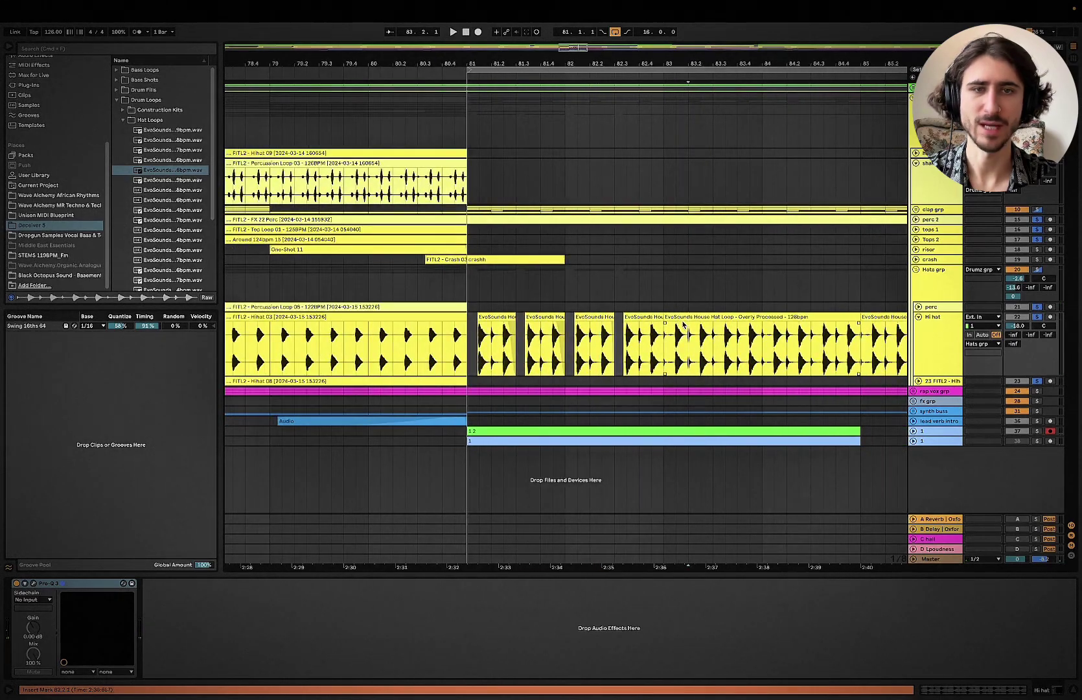
left_click(681, 324)
scroll(682, 323, "down", 6)
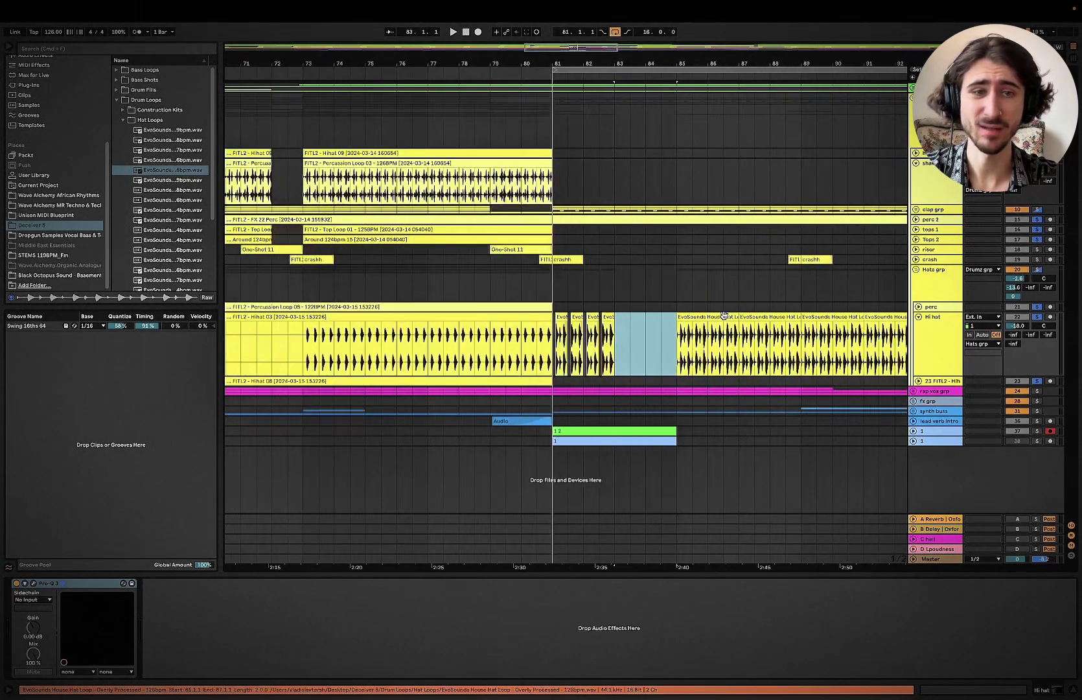
scroll(722, 314, "down", 4)
left_click(755, 314, "shift")
key("Delete")
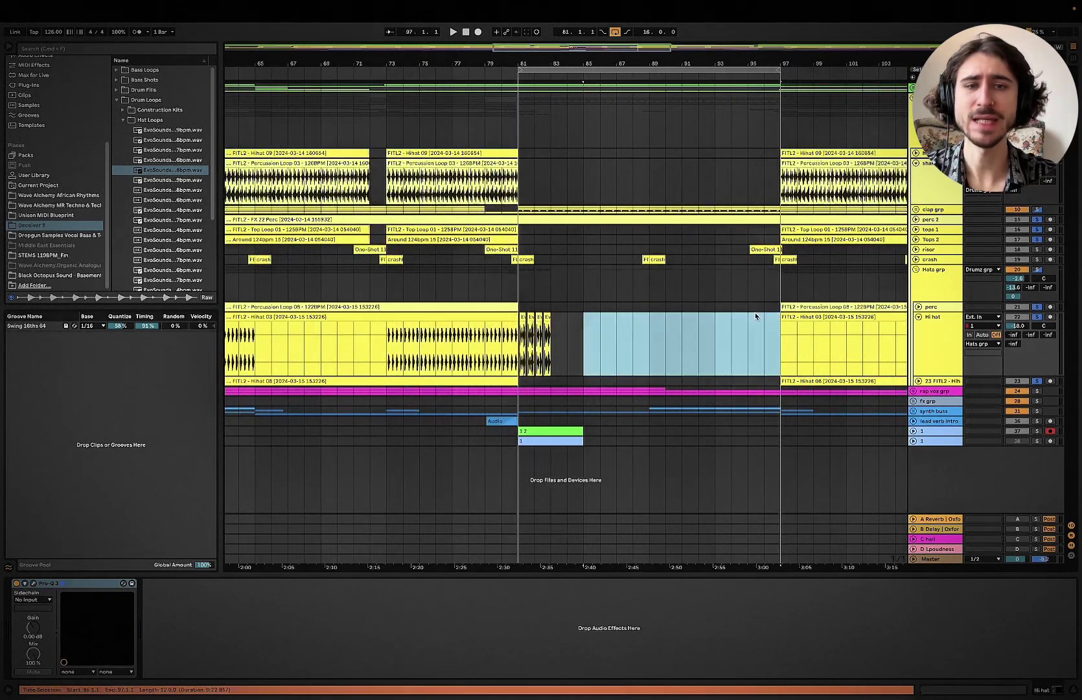
Step: Duplicate the edited two-bar hat section from bars 81–83 seven times to fill the Hi hat track up to bar 97
scroll(544, 345, "up", 10)
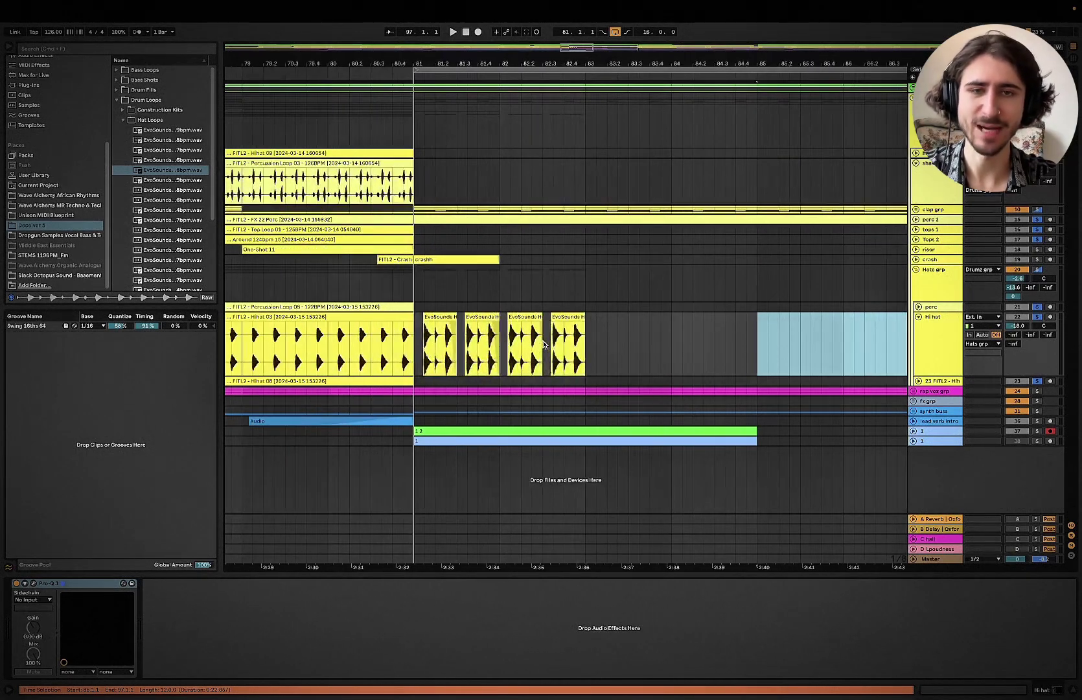
left_click_drag(587, 344, 416, 316)
scroll(543, 323, "down", 7)
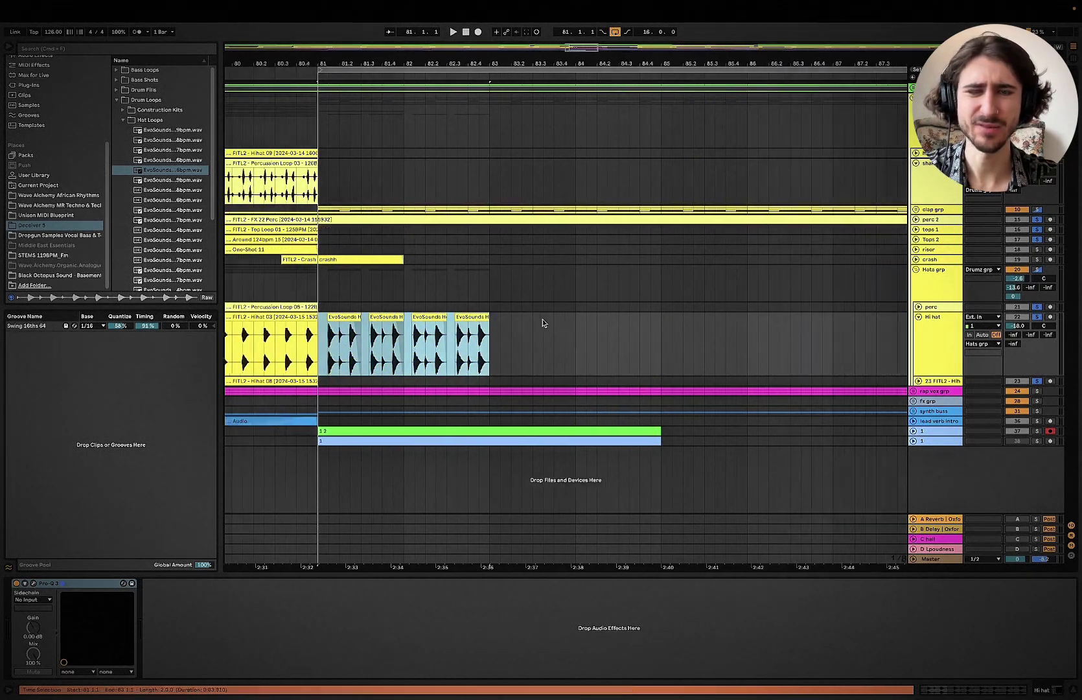
scroll(543, 319, "down", 2)
key("ctrl+d")
key("ctrl+d")
key("ctrl+d")
key("ctrl+d")
key("ctrl+d")
key("ctrl+d")
key("ctrl+d")
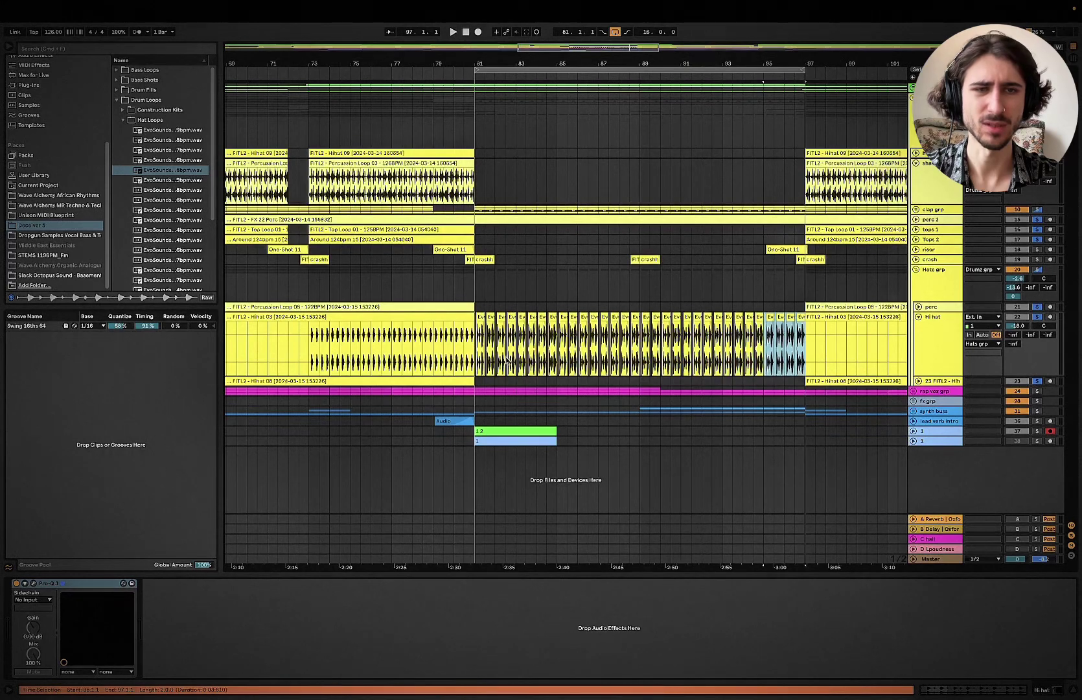
Step: Play the hats from bar 81, compare them with Pro-Q 3 toggled, and fold the Hi hat track and Hats grp
left_click(477, 357)
key("space")
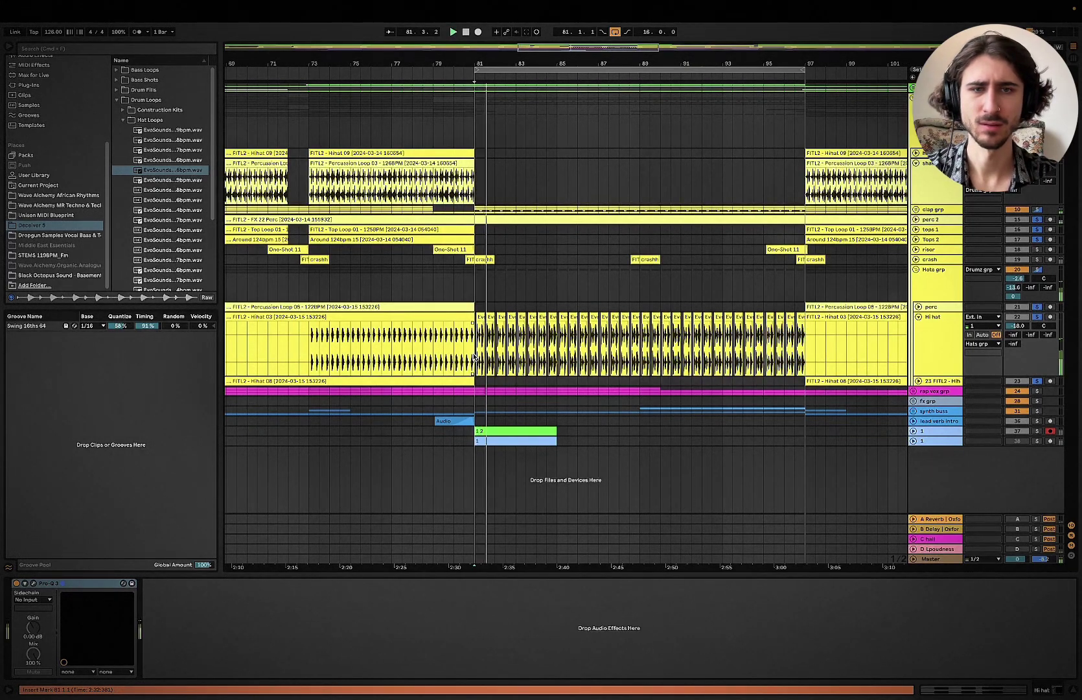
scroll(562, 314, "up", 6)
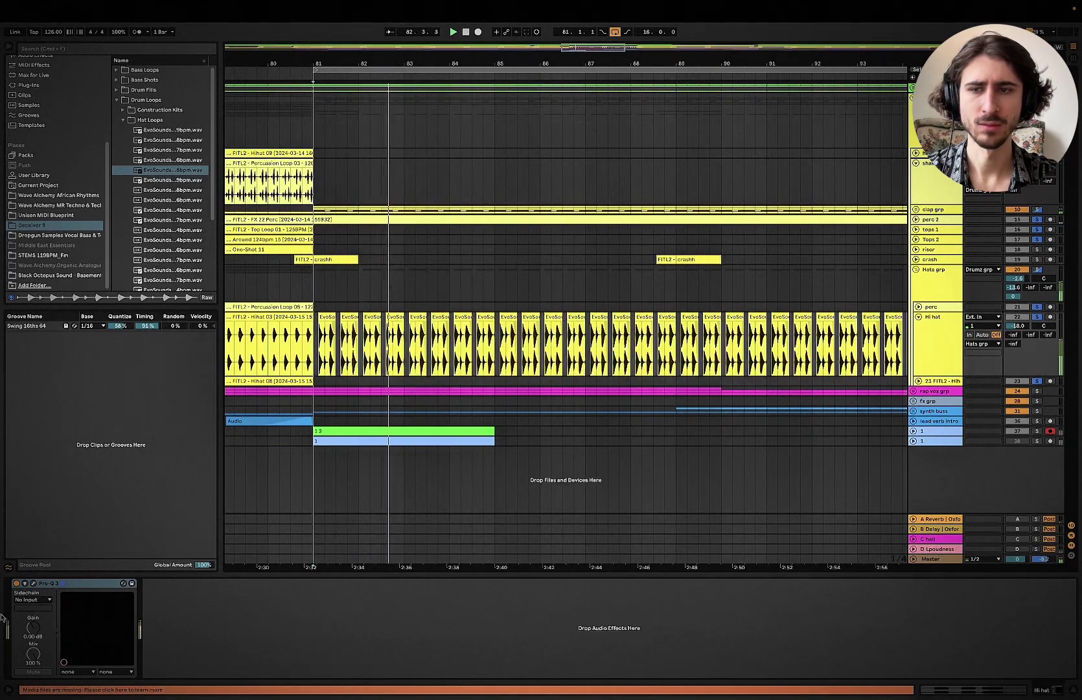
left_click(16, 583)
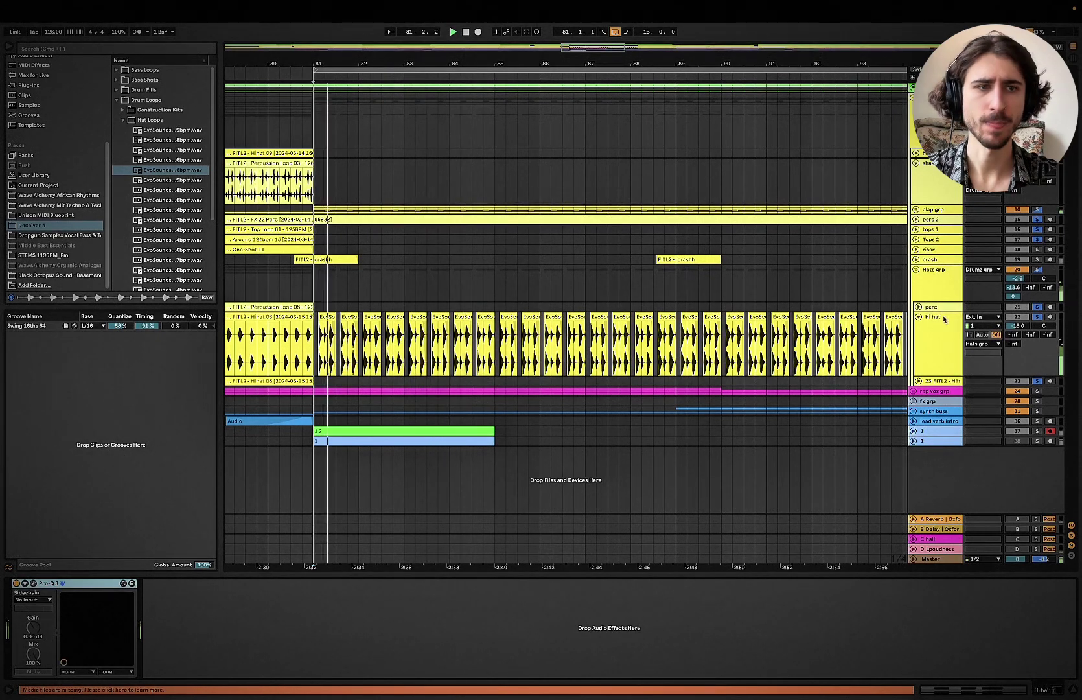
left_click(918, 317)
left_click(916, 267)
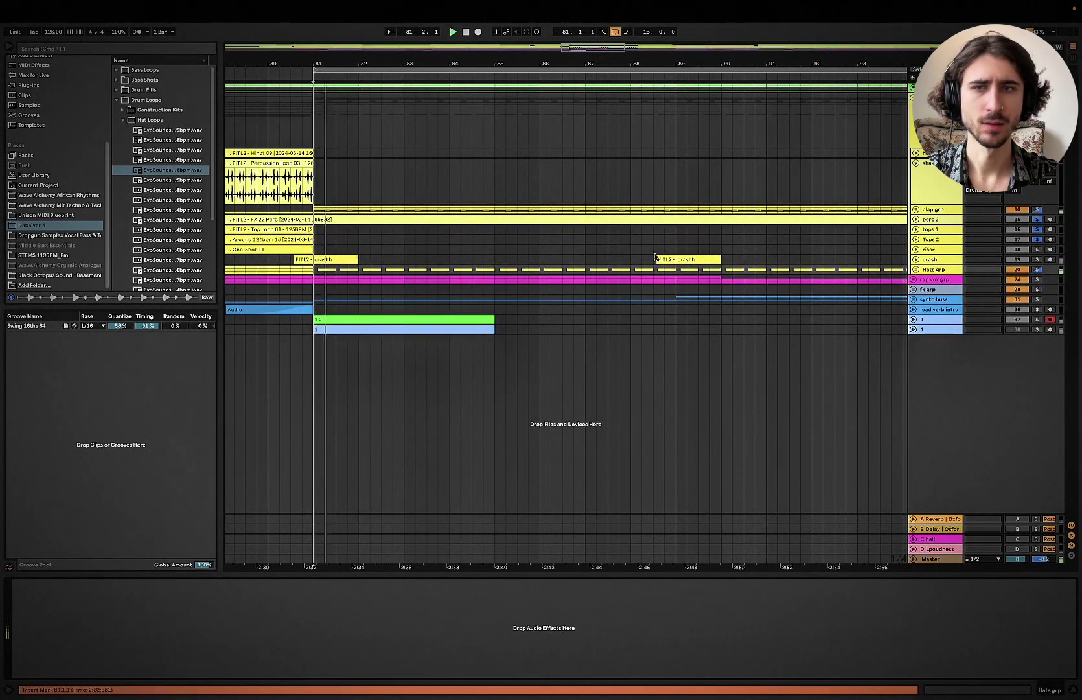
Step: Close the Hat Loops folder and audition several samples from the Shaker Loops folder against the track
left_click(125, 119)
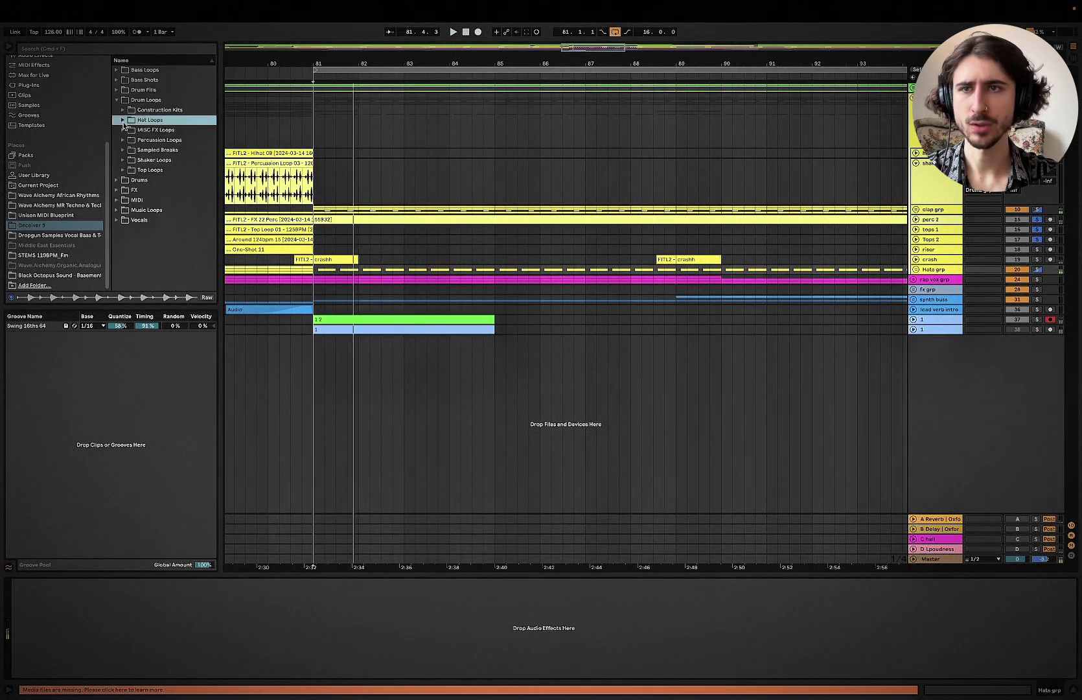
left_click(124, 160)
left_click(172, 190)
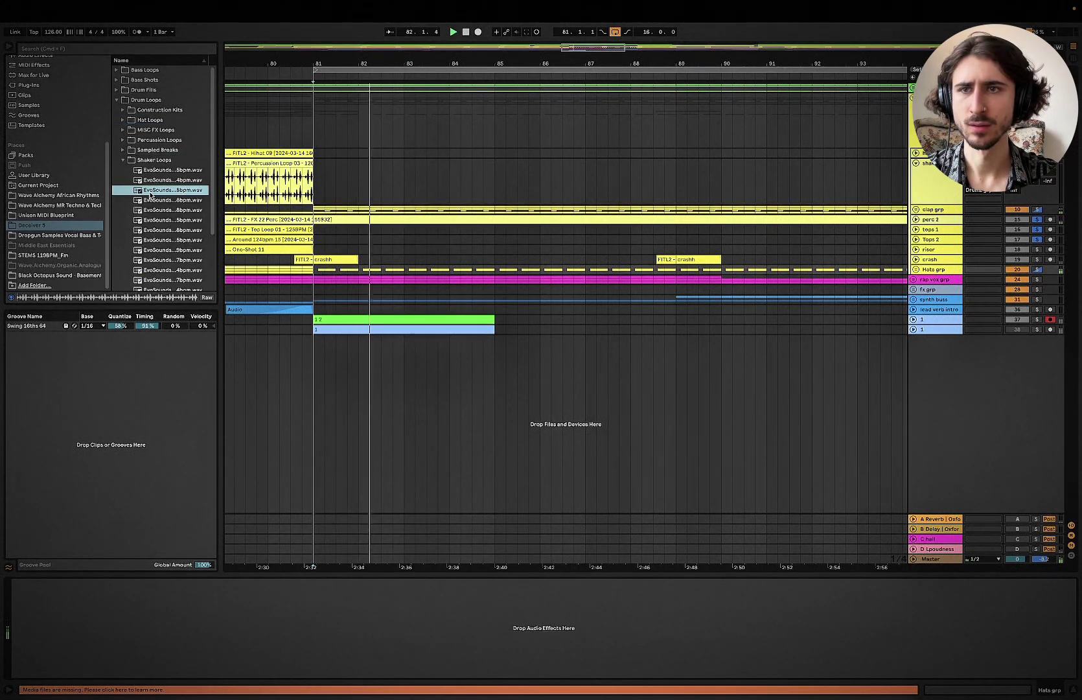
left_click(190, 260)
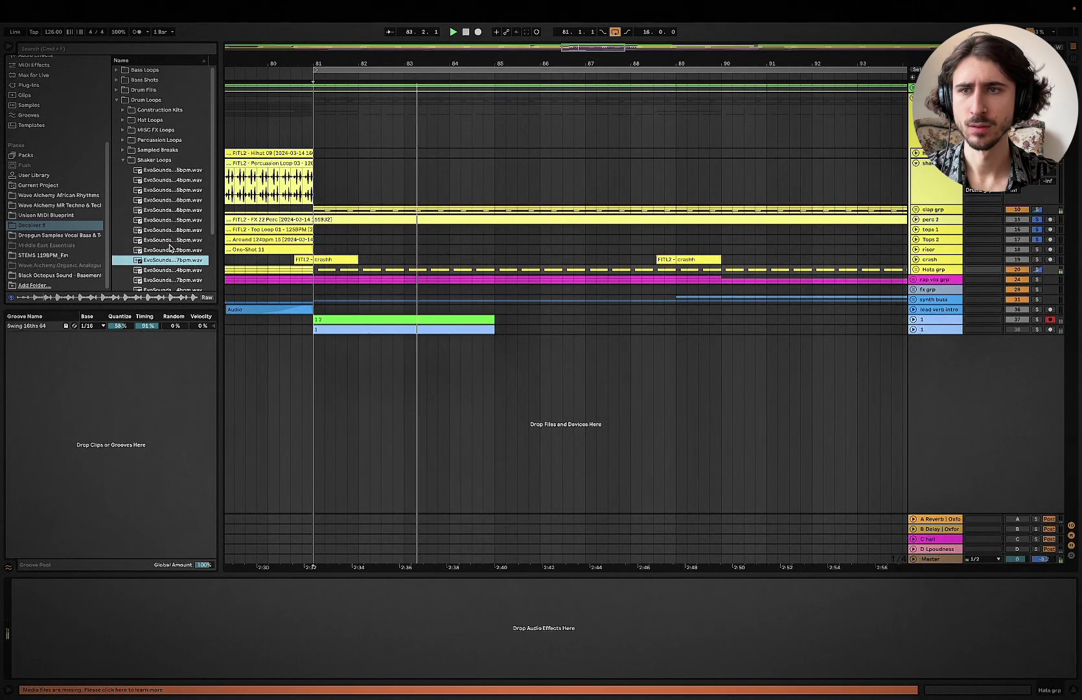
scroll(187, 259, "down", 3)
left_click(174, 206)
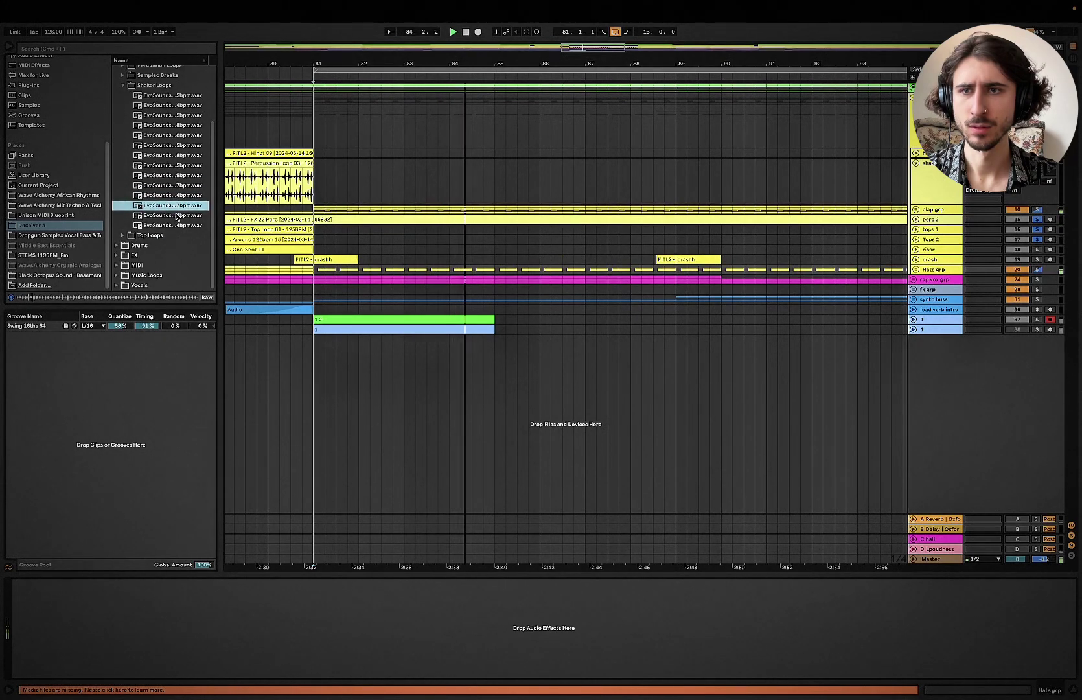
left_click(176, 216)
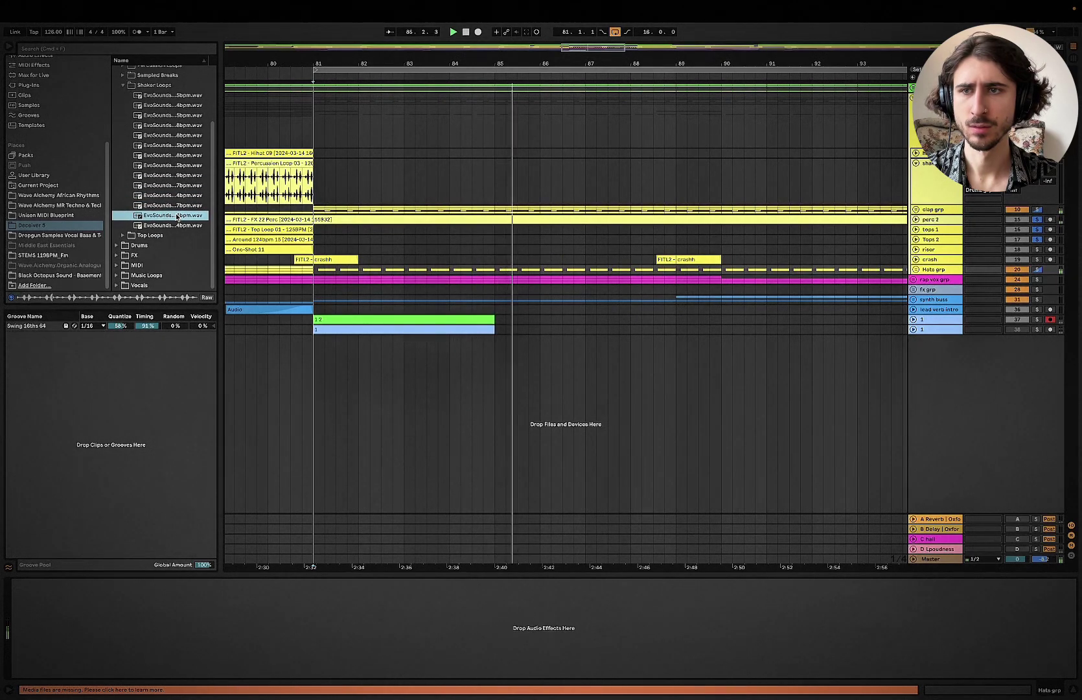
left_click(177, 225)
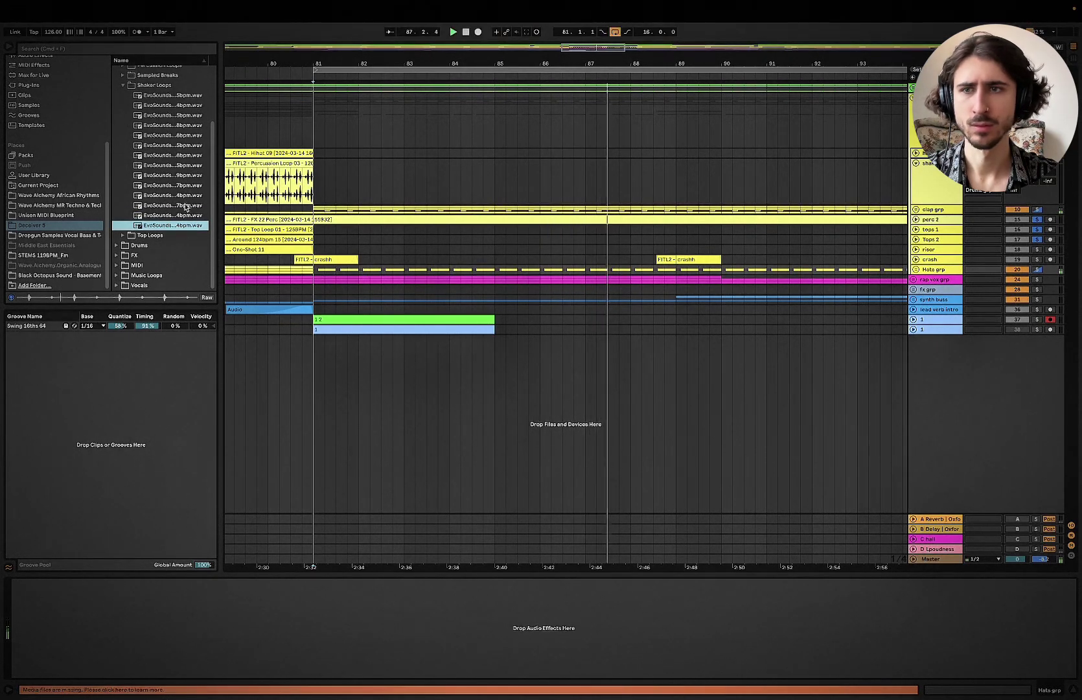
left_click(157, 97)
left_click(160, 105)
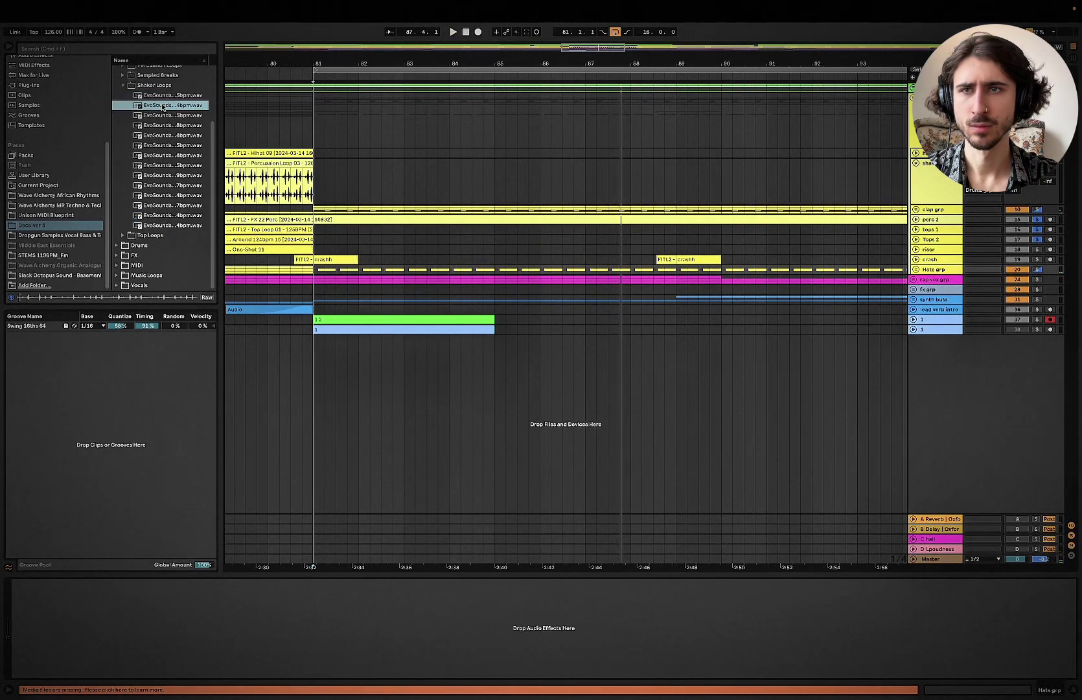
scroll(162, 107, "up", 3)
left_click(130, 151)
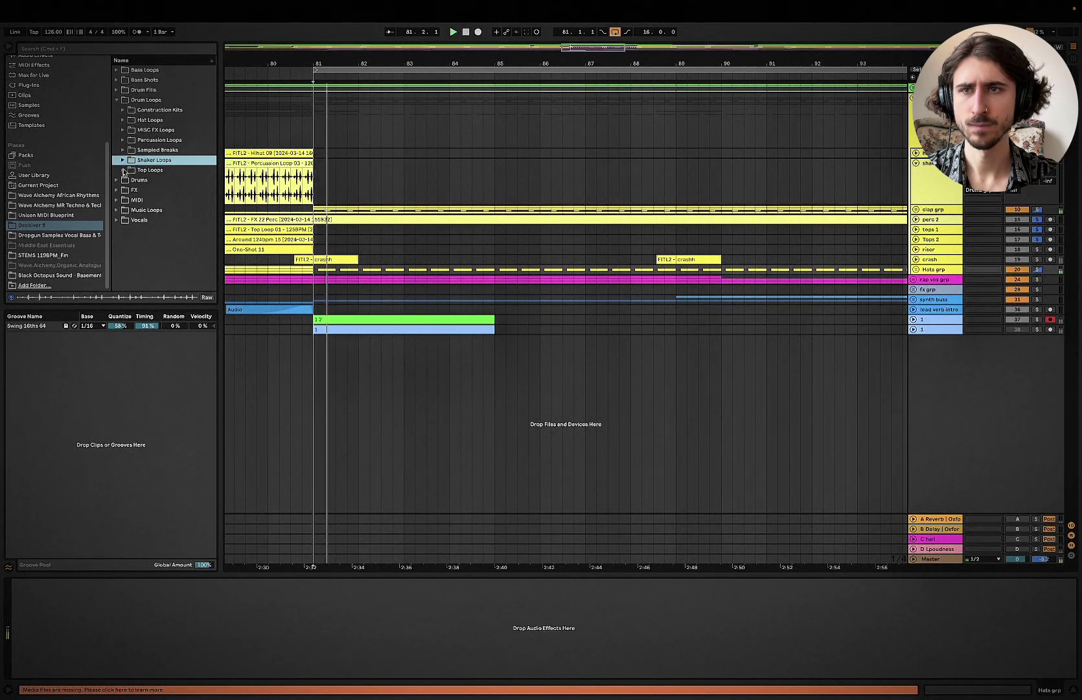
Step: Open the Top Loops folder and audition several of its samples
left_click(124, 170)
left_click(175, 220)
key("space")
left_click(173, 193)
scroll(178, 220, "down", 4)
left_click(178, 229)
scroll(179, 230, "down", 4)
left_click(179, 227)
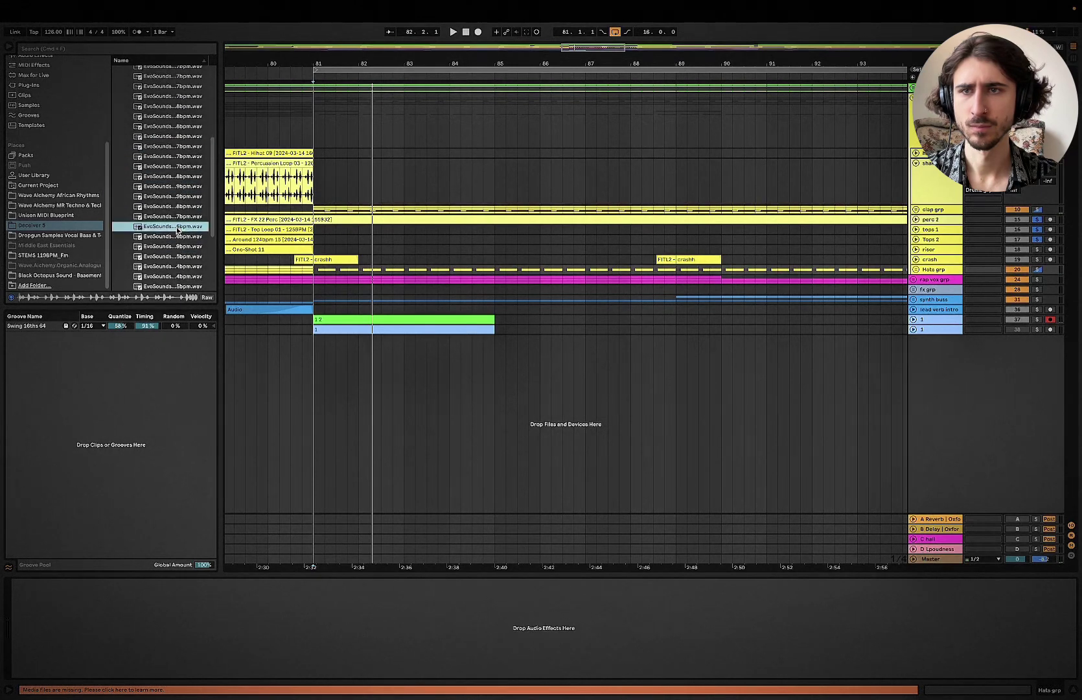
left_click(174, 187)
left_click(172, 175)
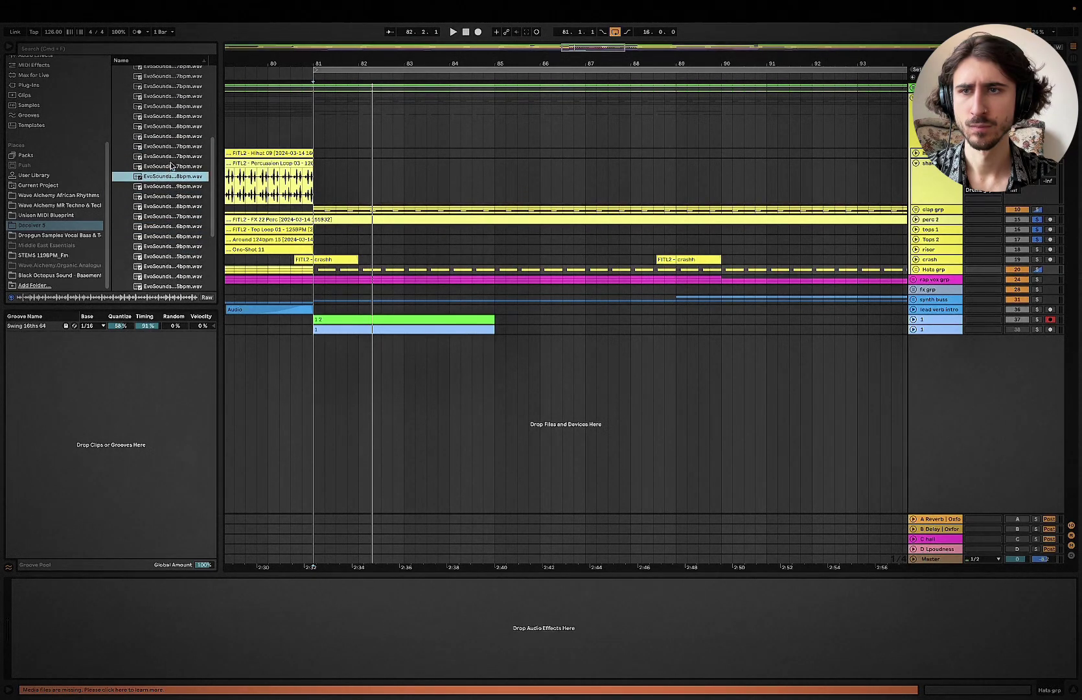
Step: Preview an EvoSounds loop sample in the browser and play the section from bar 81 with the Hats group expanded
left_click(171, 166)
key("Up")
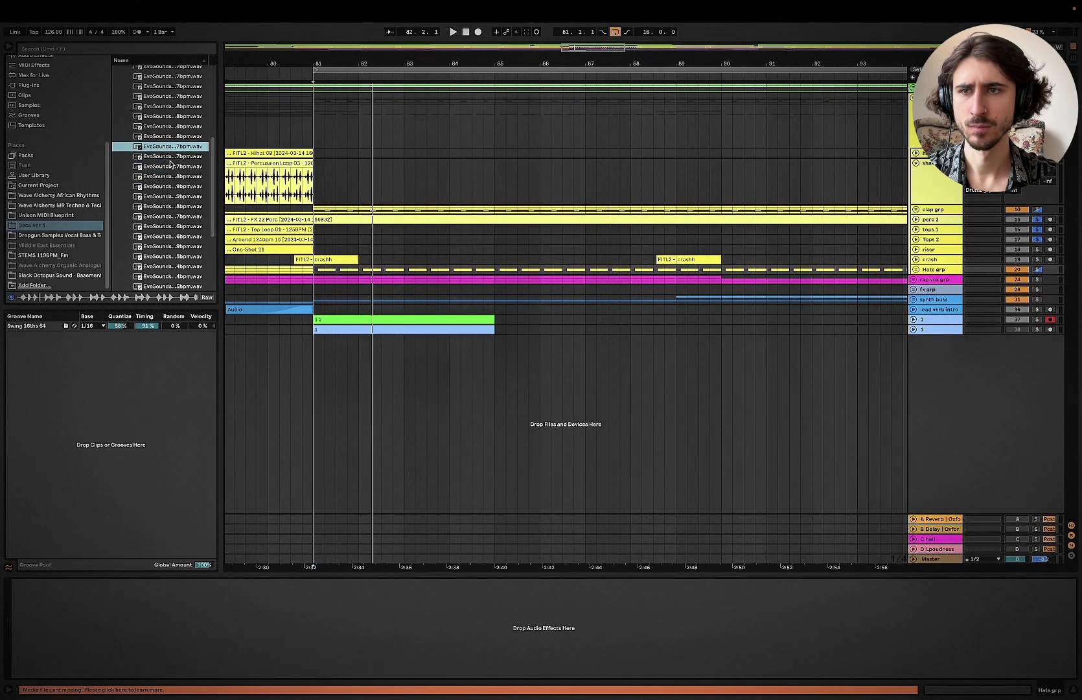
left_click(915, 268)
key("space")
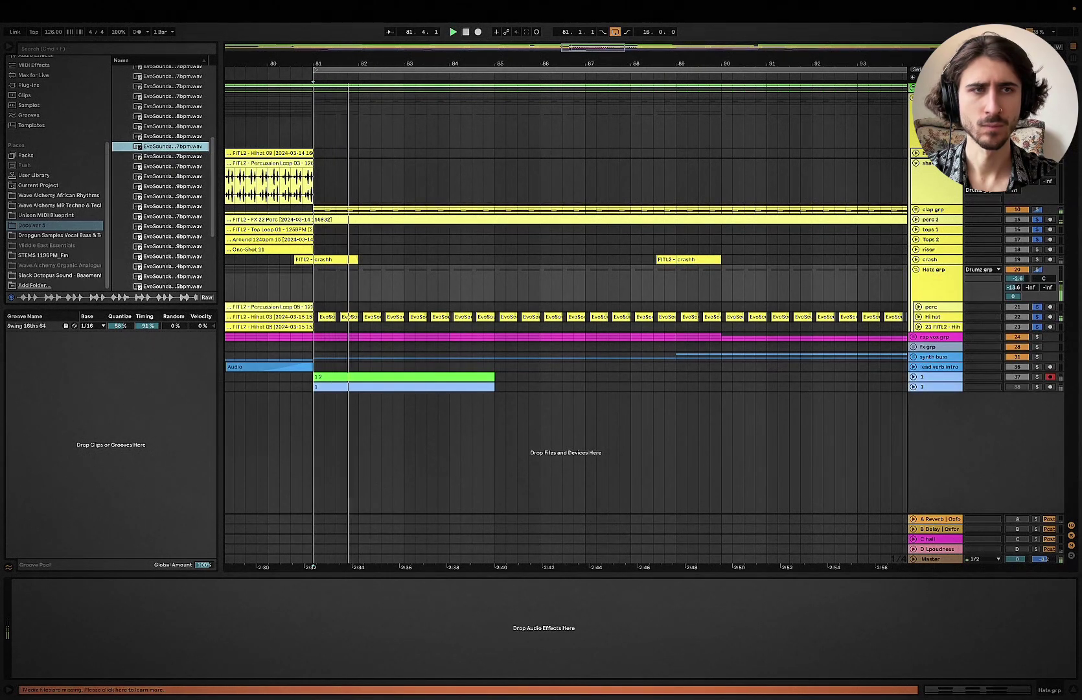
scroll(683, 180, "right", 3)
scroll(684, 180, "down", 3)
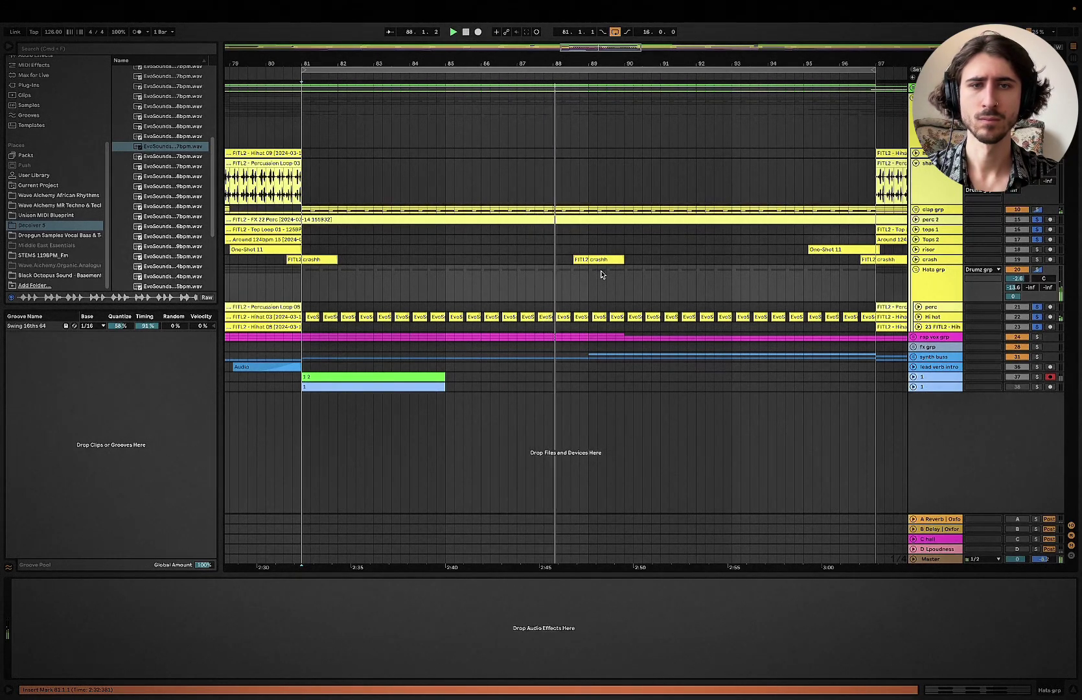
key("space")
key("space")
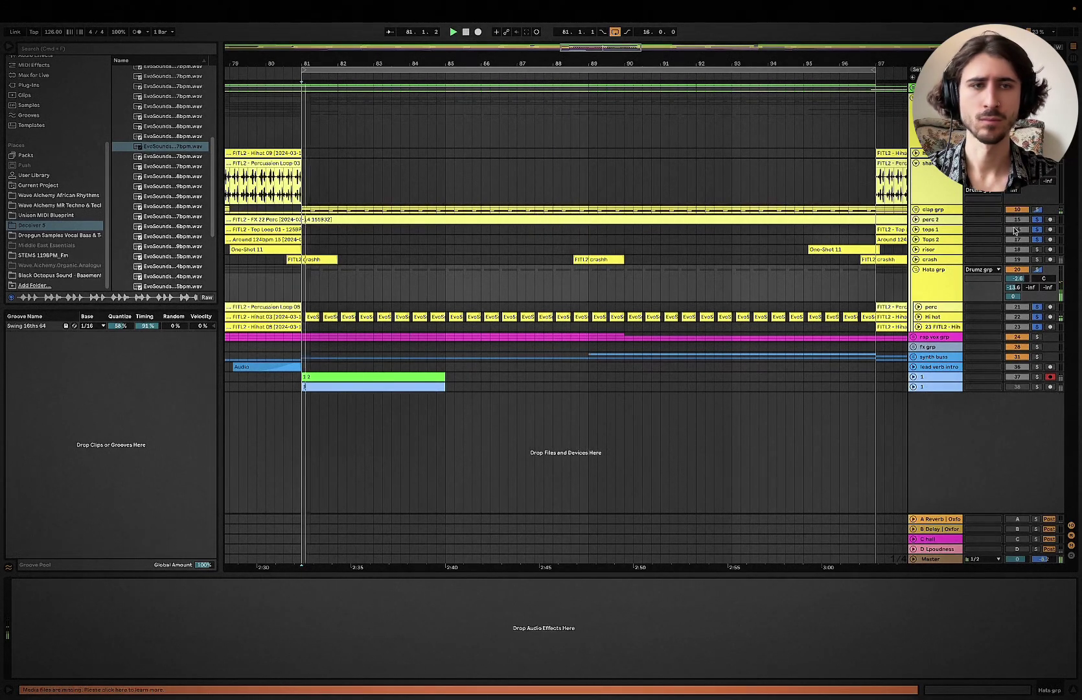
Step: Fold the Hats group and the percussion loop track, and set the listening position in the Master's Realphones to Far
left_click(917, 269)
left_click(916, 163)
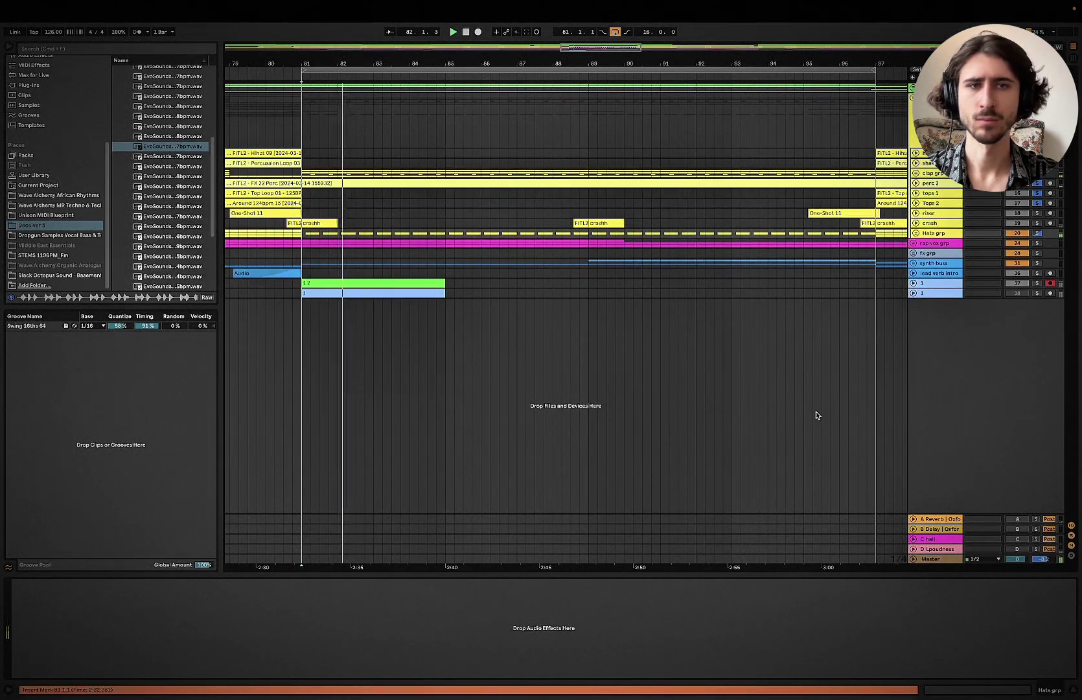
left_click(943, 560)
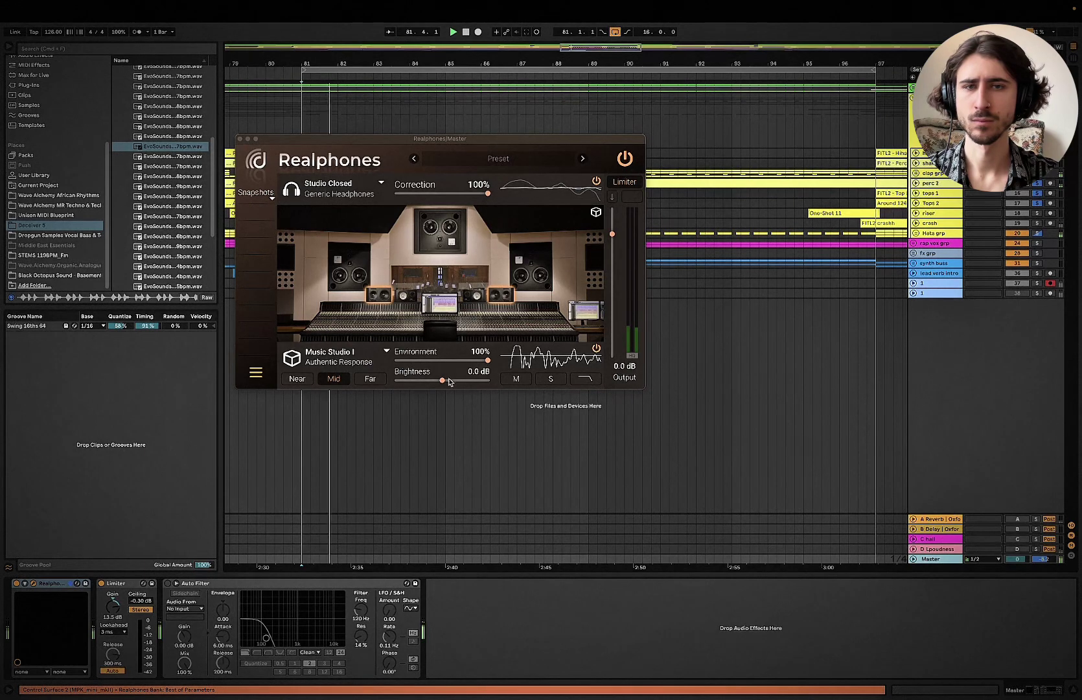
left_click(370, 379)
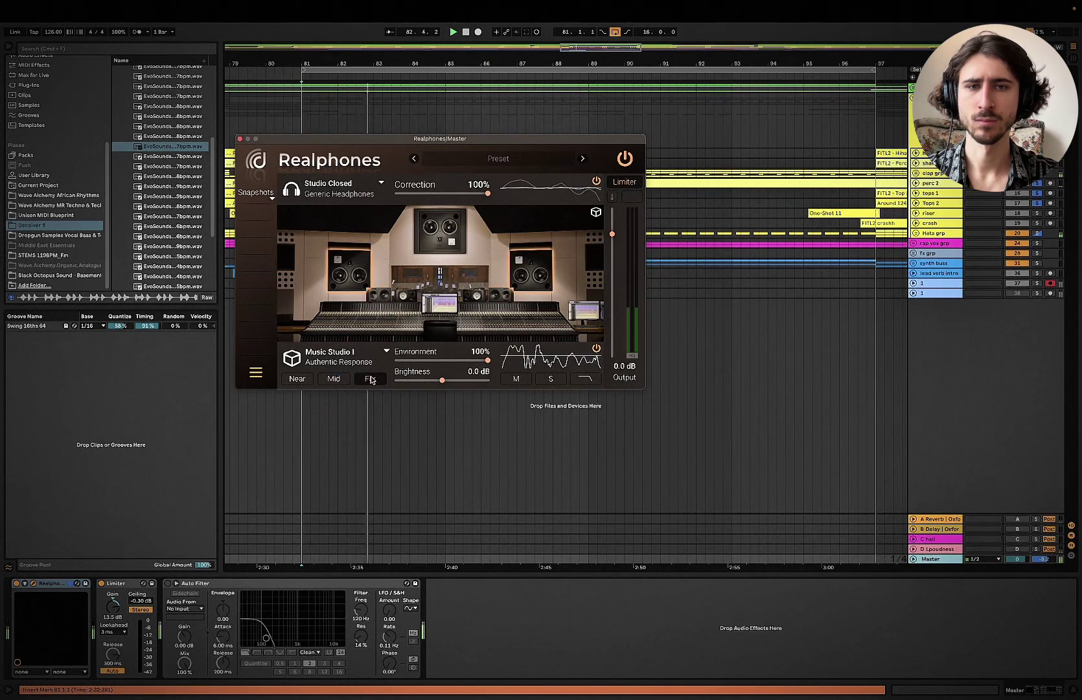
left_click(239, 139)
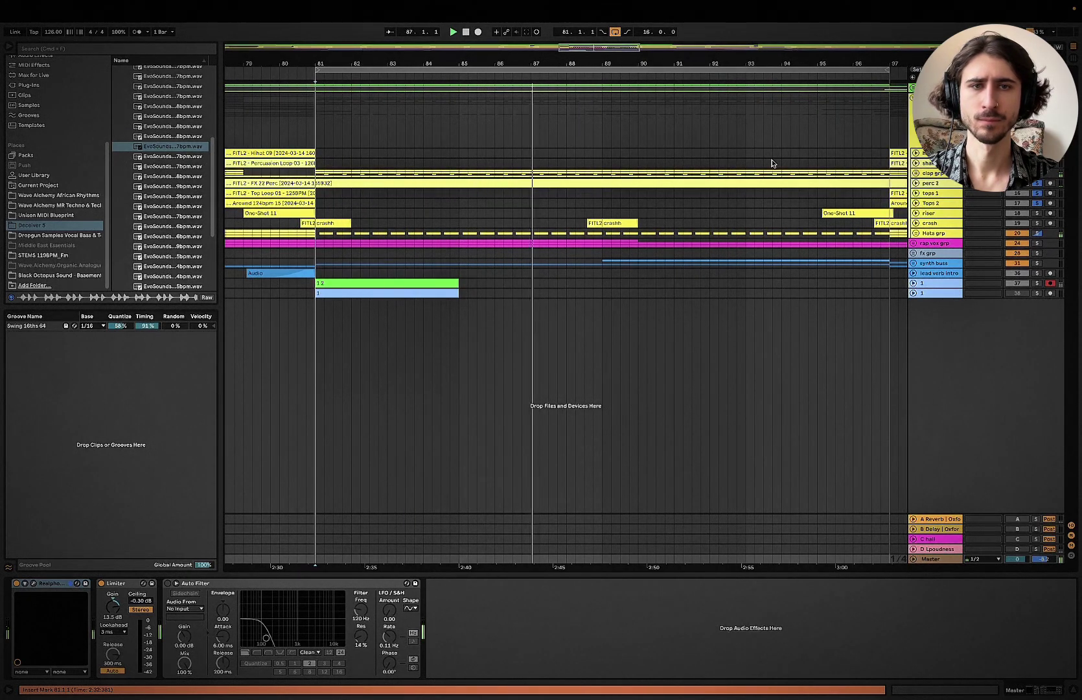
Step: Set the Hi hat track's volume in the Hats group to -18.0 dB and listen to it from bar 81
left_click(920, 233)
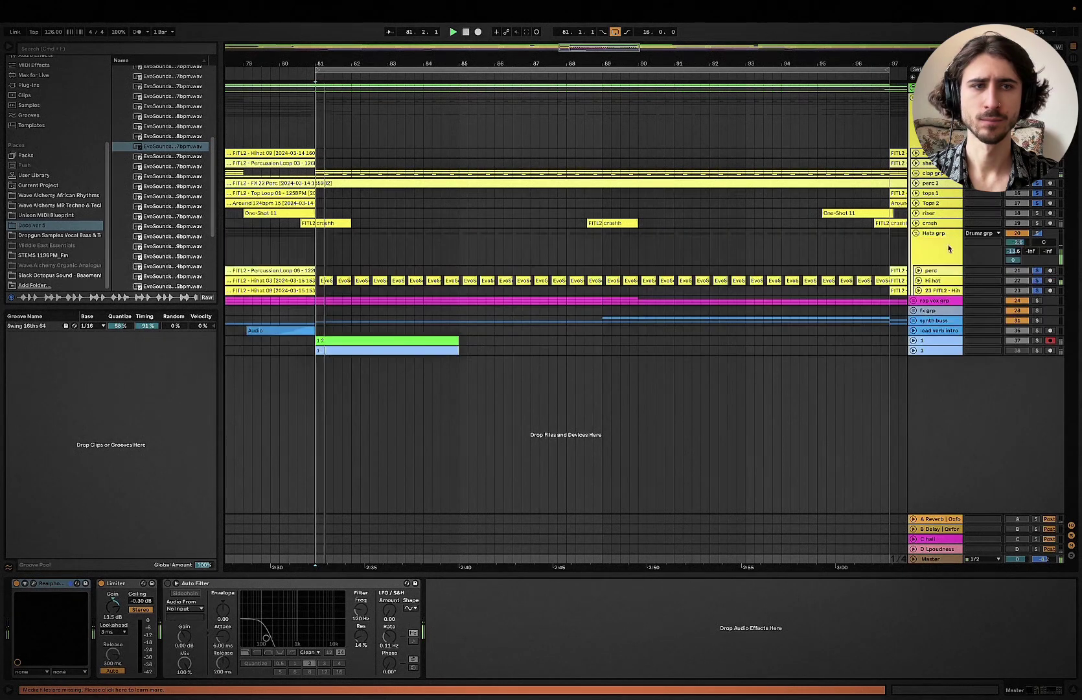
left_click(918, 280)
left_click_drag(1024, 292, 1022, 289)
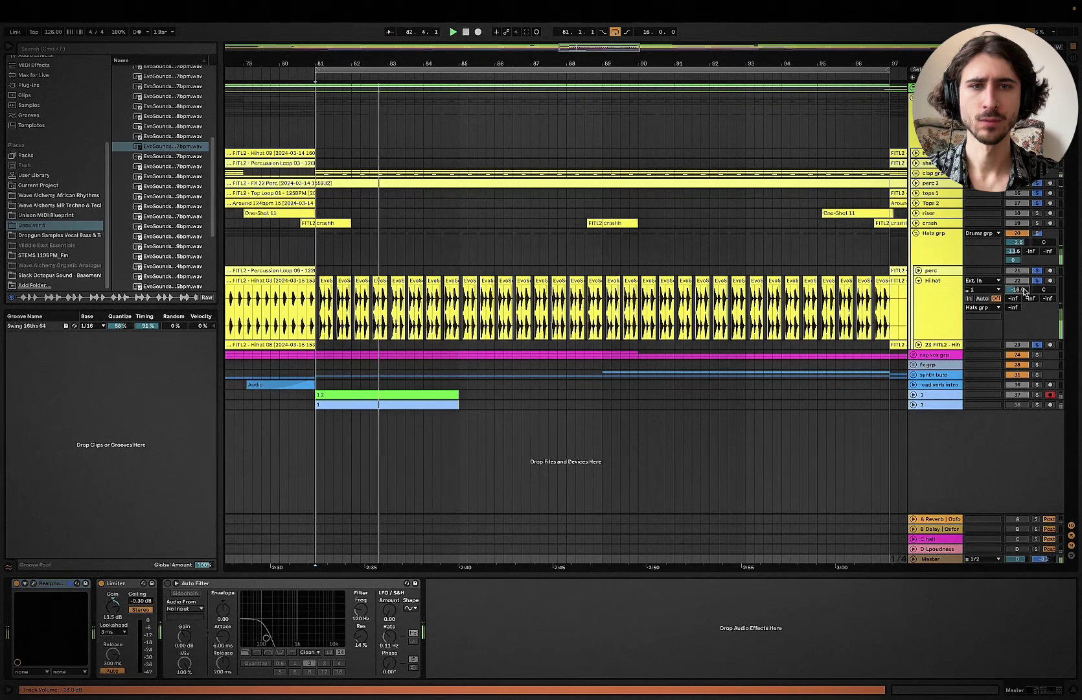
key("space")
key("space")
left_click(919, 280)
left_click(916, 234)
key("space")
key("space")
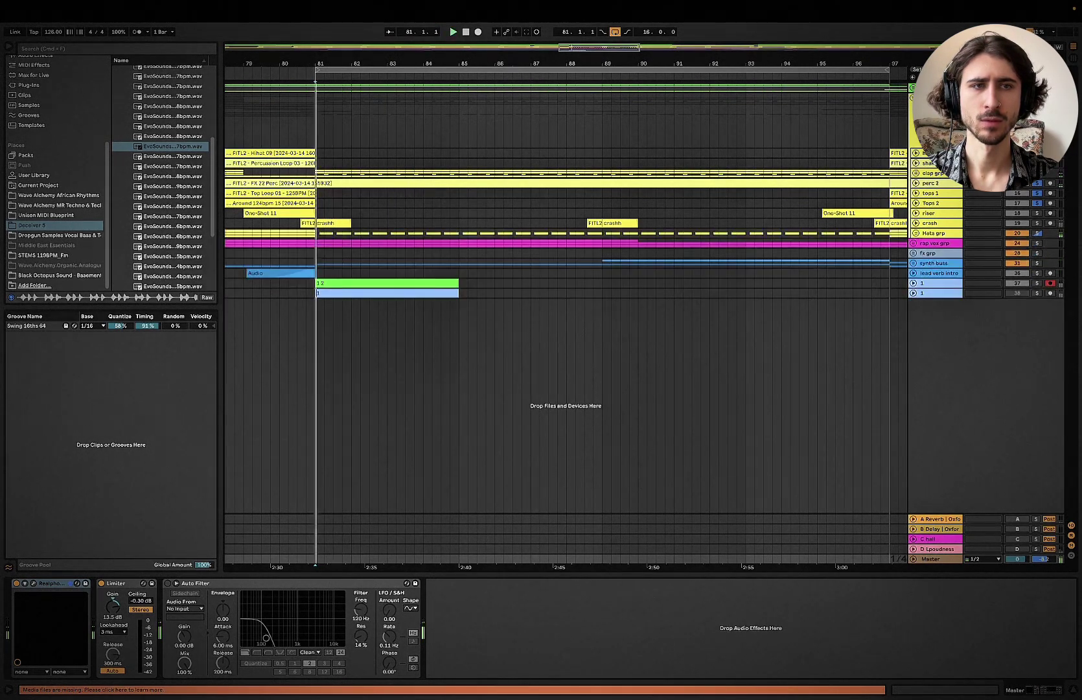
Step: Fold the Drums group, show the Master's effects and replay the section from bar 81
left_click(935, 104)
key("Left")
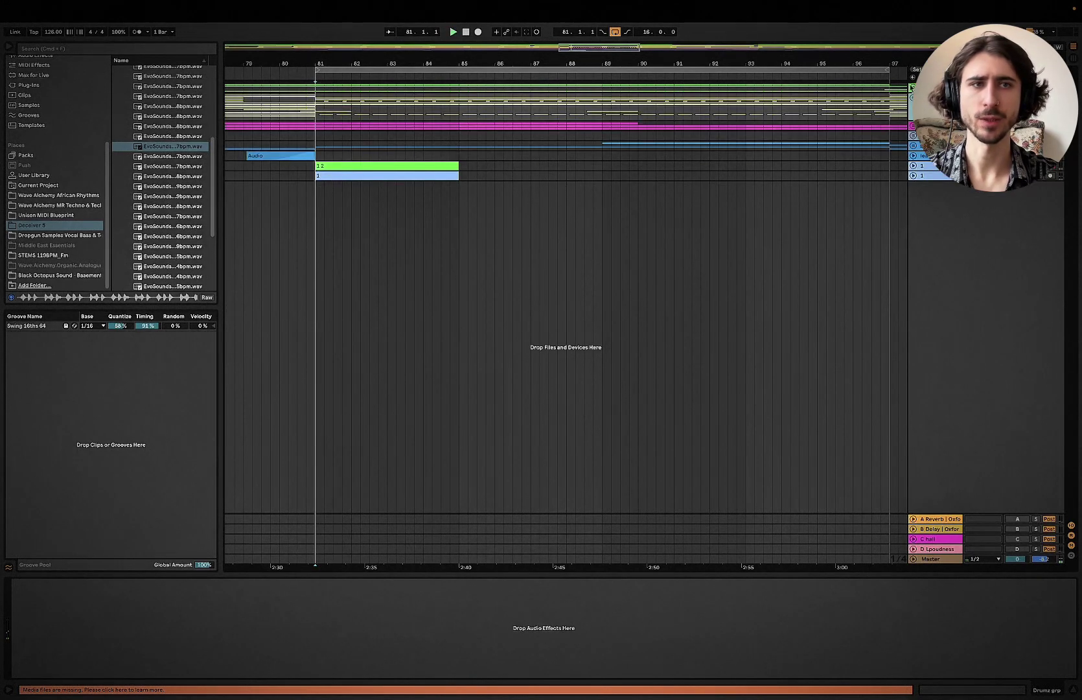
left_click(933, 558)
key("space")
key("space")
Step: Reduce the Warm Tape drive on the low band of the kick track's Saturn 2 while listening from bar 81
left_click(913, 88)
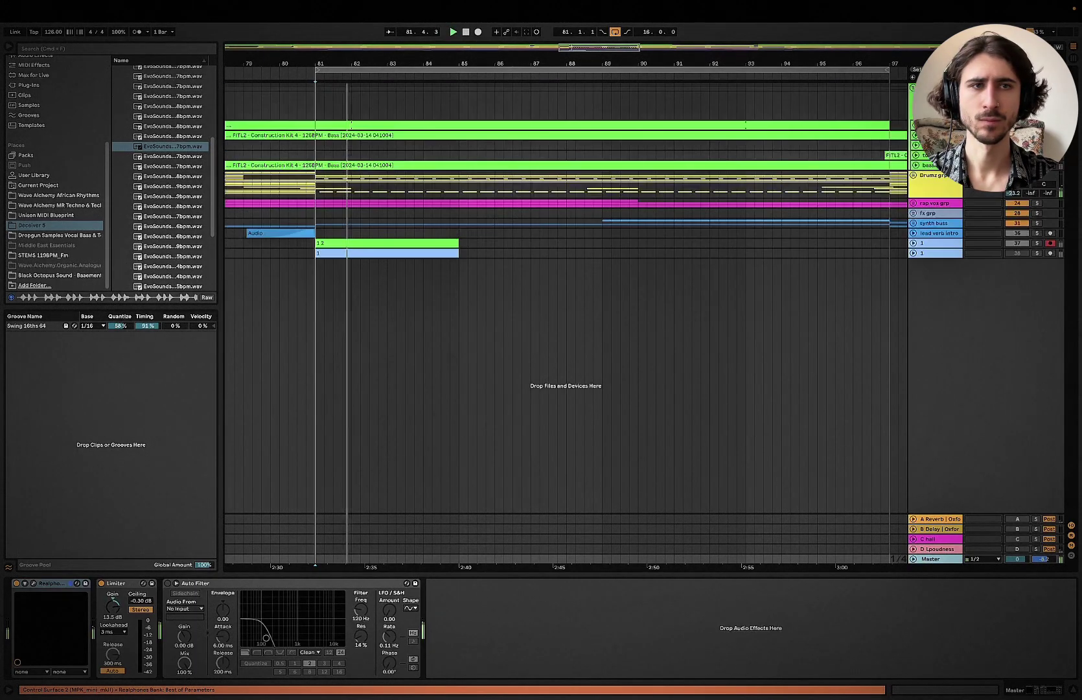
key("space")
left_click(933, 125)
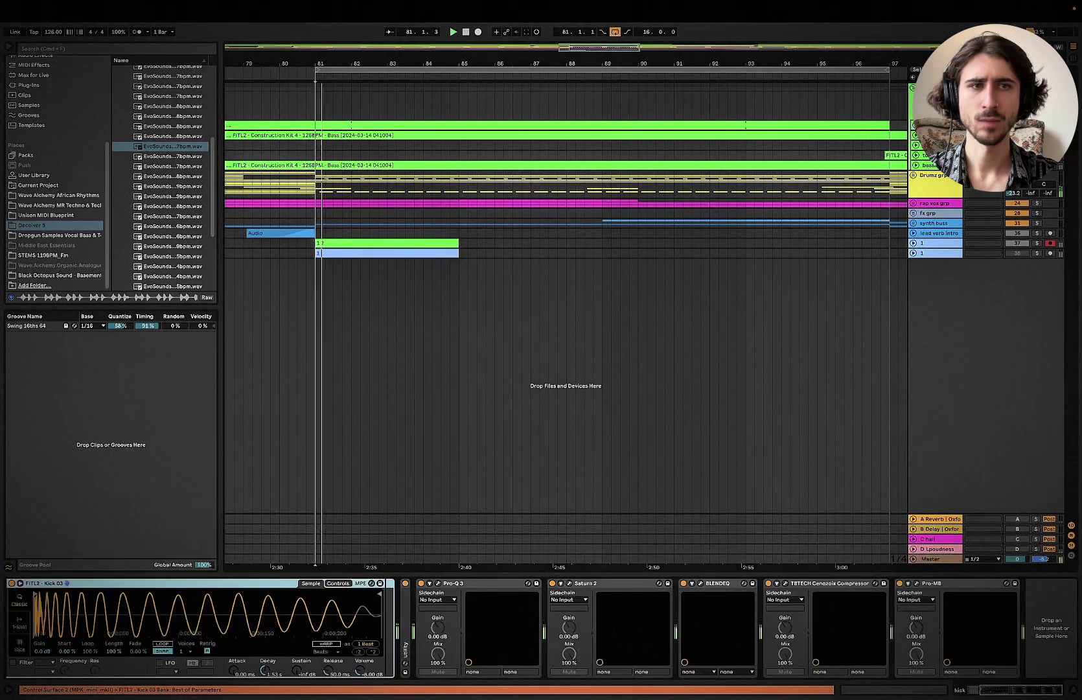
left_click(571, 584)
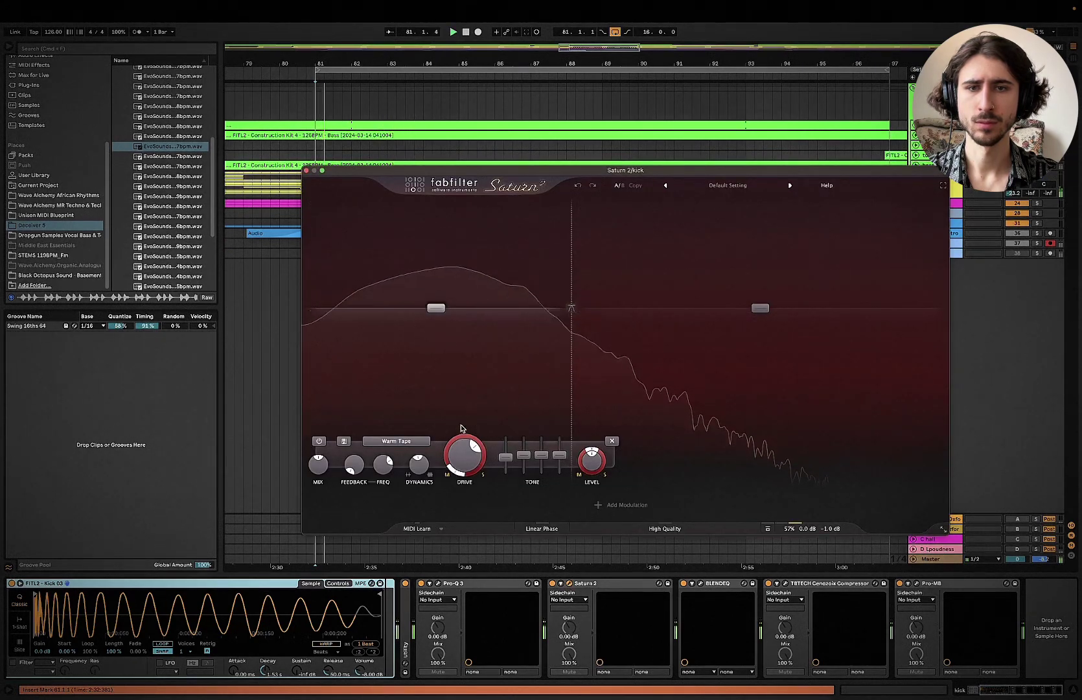
left_click_drag(467, 464, 478, 488)
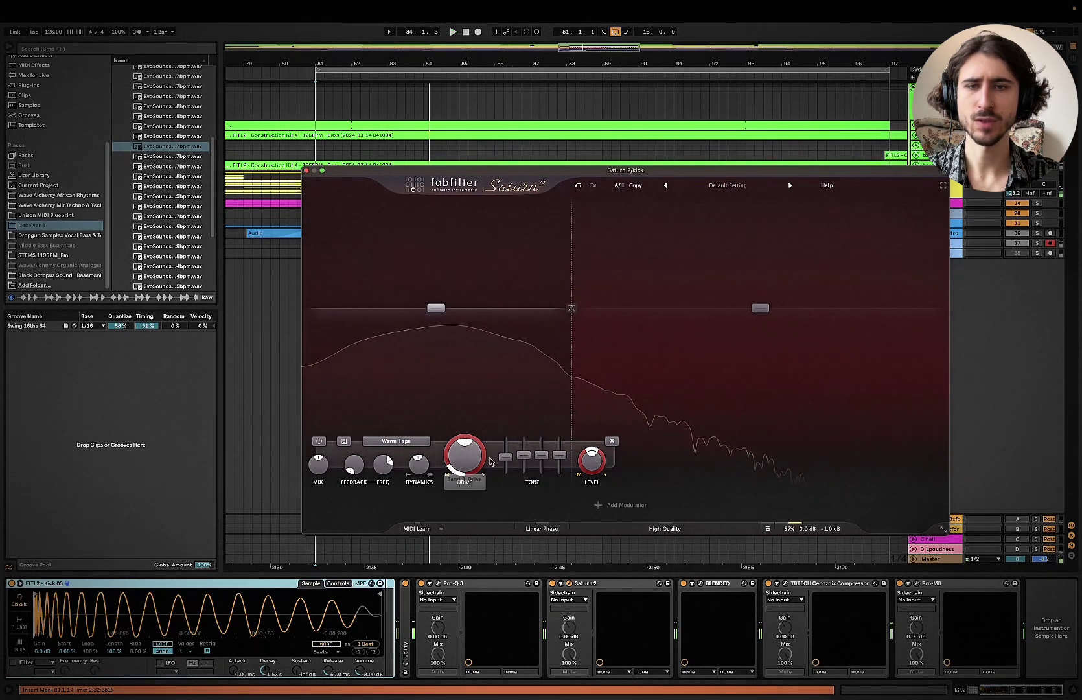
key("space")
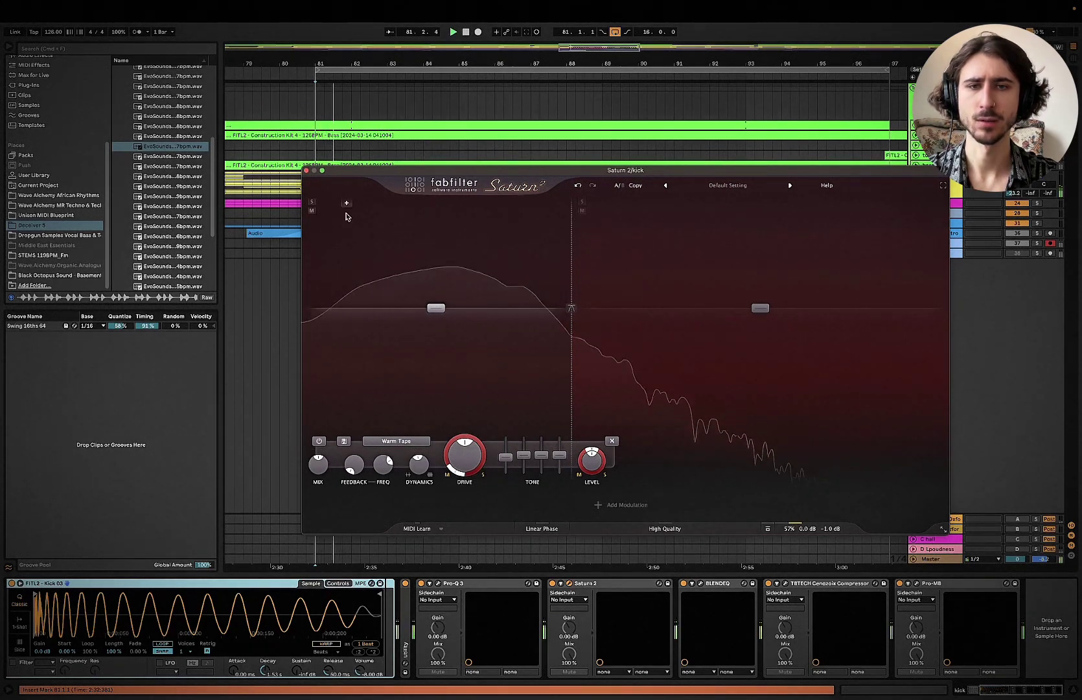
mouse_move(464, 455)
left_mouse_down()
mouse_move(464, 423)
mouse_move(471, 462)
left_mouse_up()
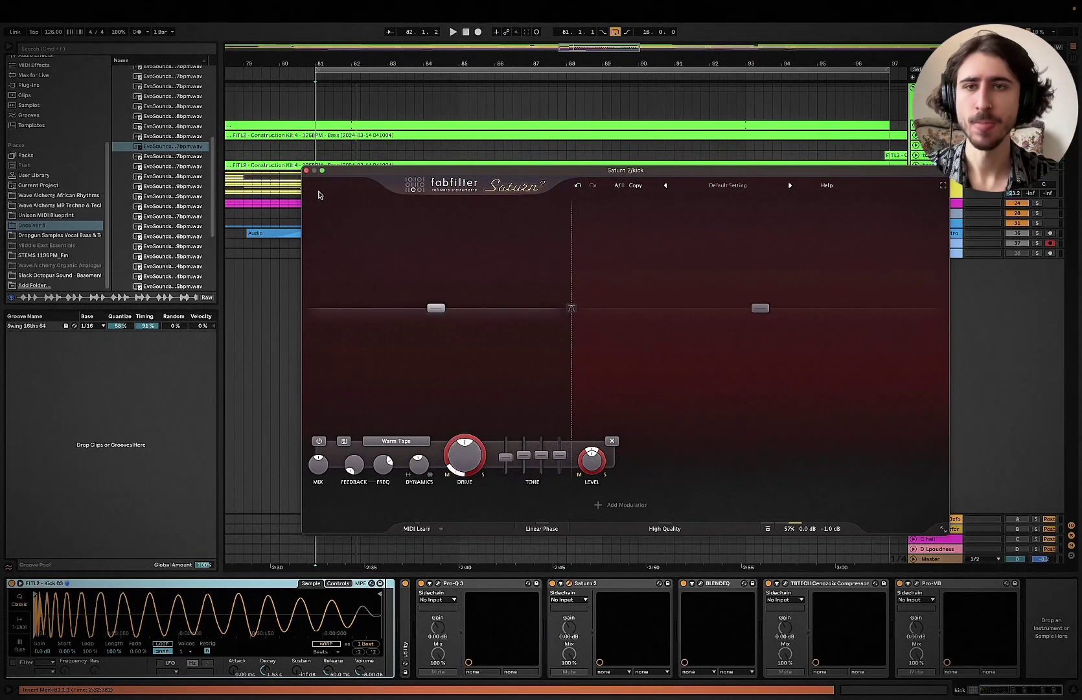
left_click(306, 171)
Step: Audition the Cinelab Extra environment in the Master's Realphones and switch it to Modern Car (1.8) with the Normal variant
left_click(928, 558)
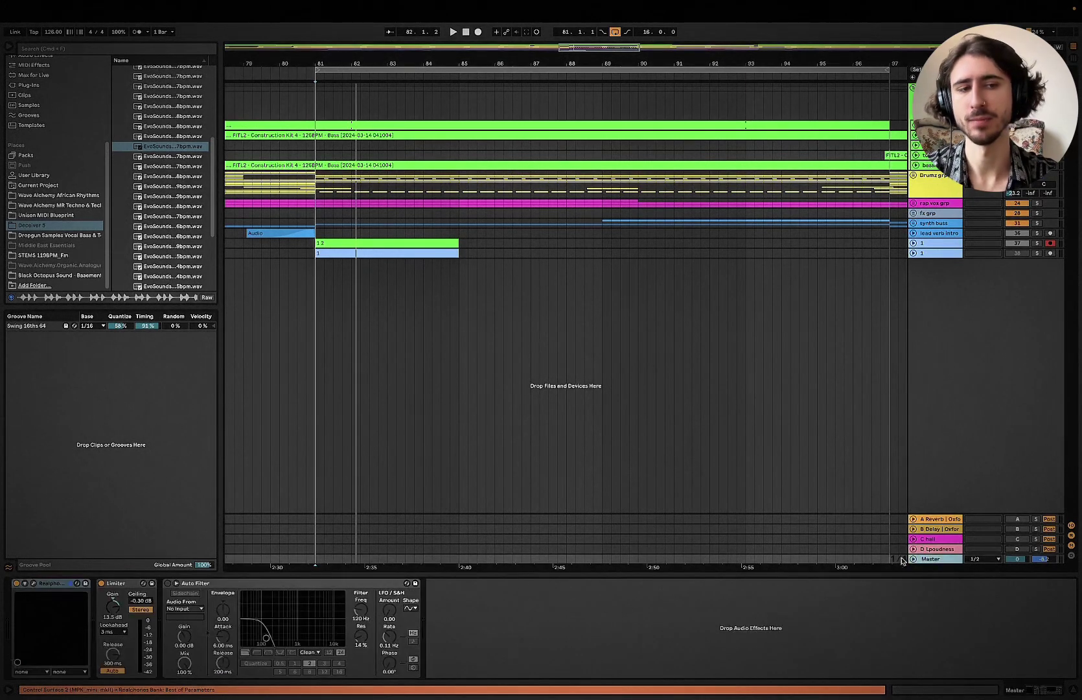
left_click(34, 584)
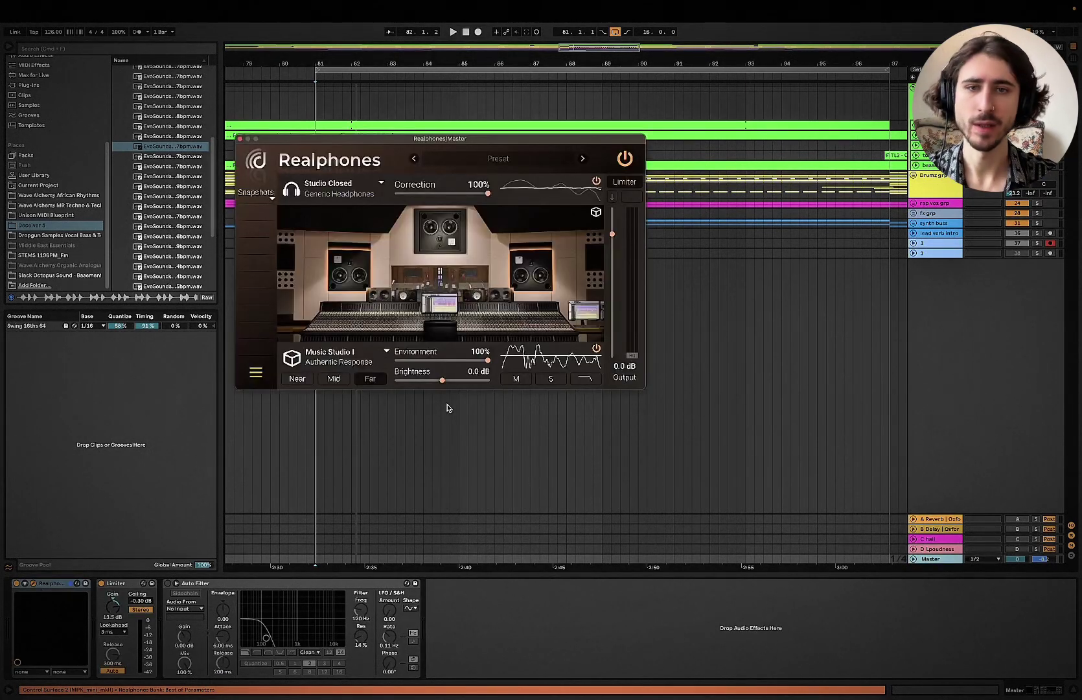
left_click(348, 360)
scroll(337, 272, "down", 1)
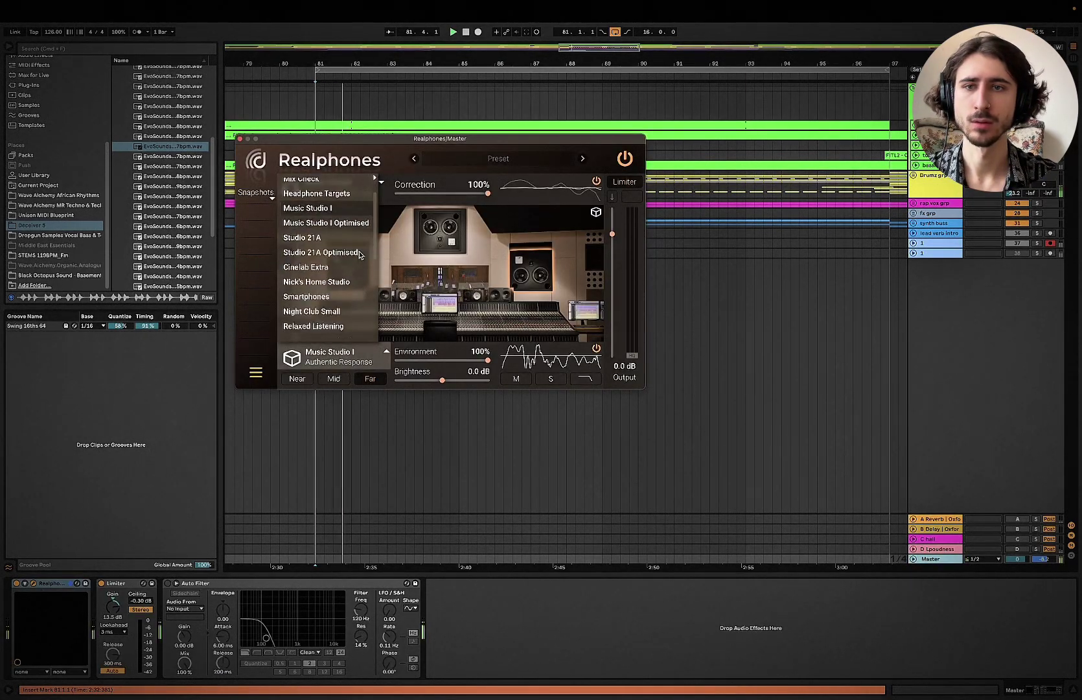
left_click(336, 265)
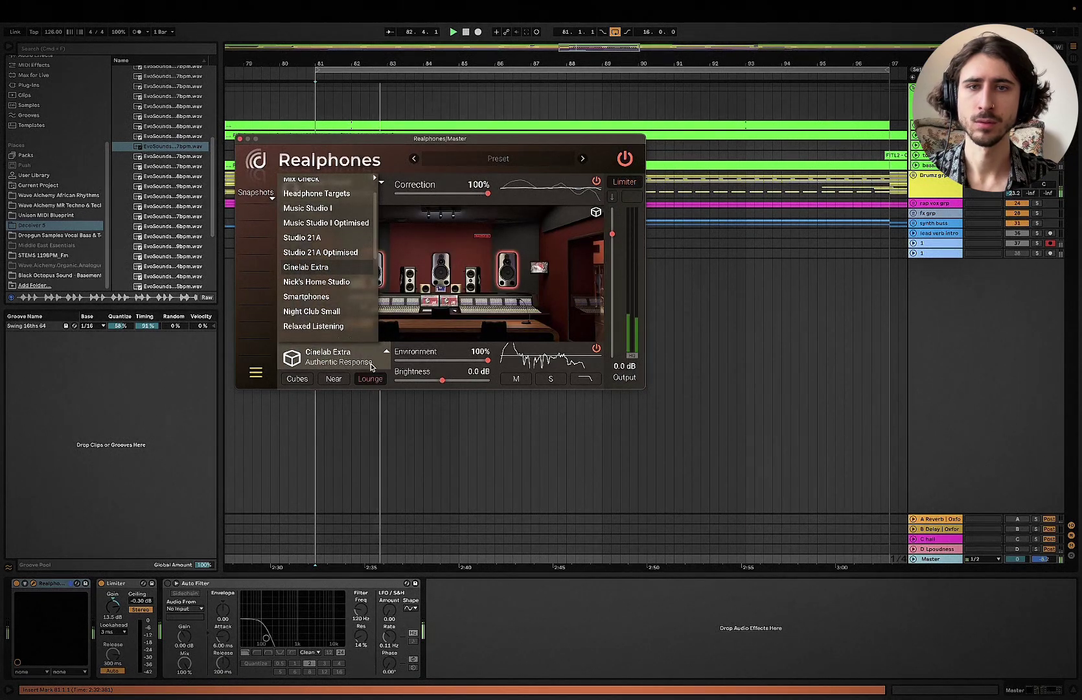
scroll(307, 276, "down", 3)
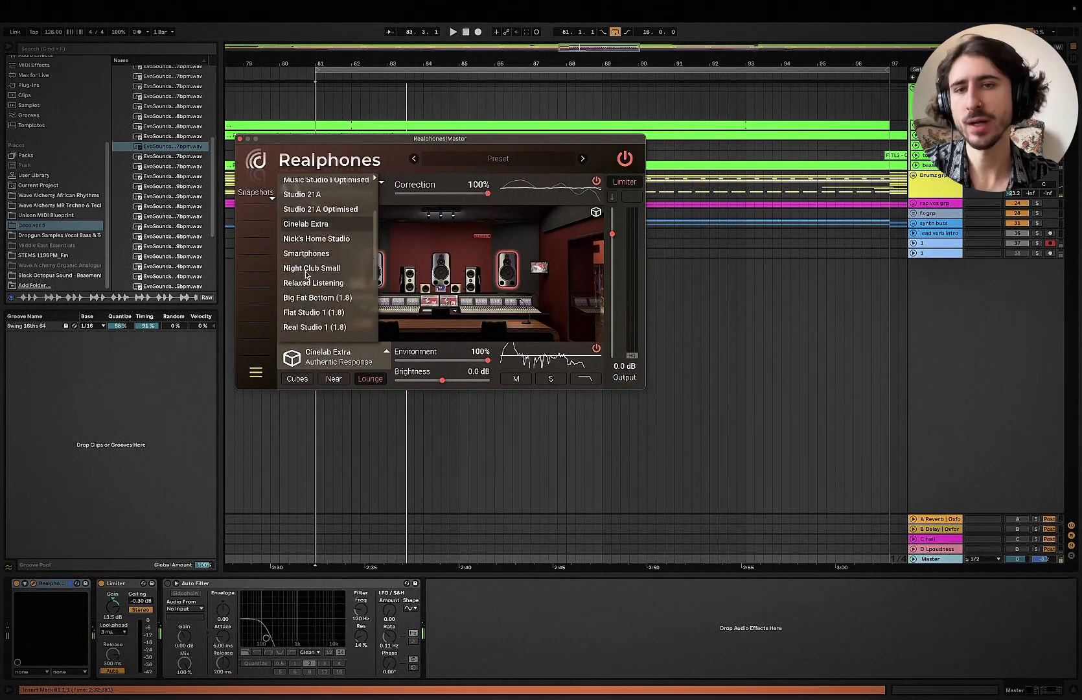
left_click(314, 307)
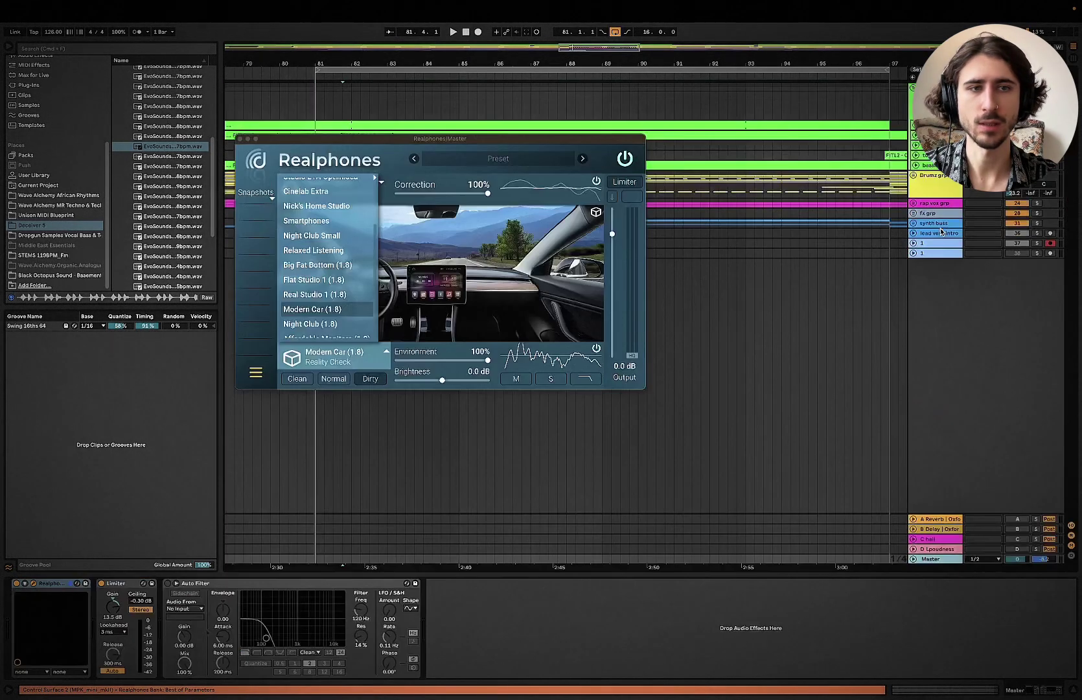
left_click(329, 382)
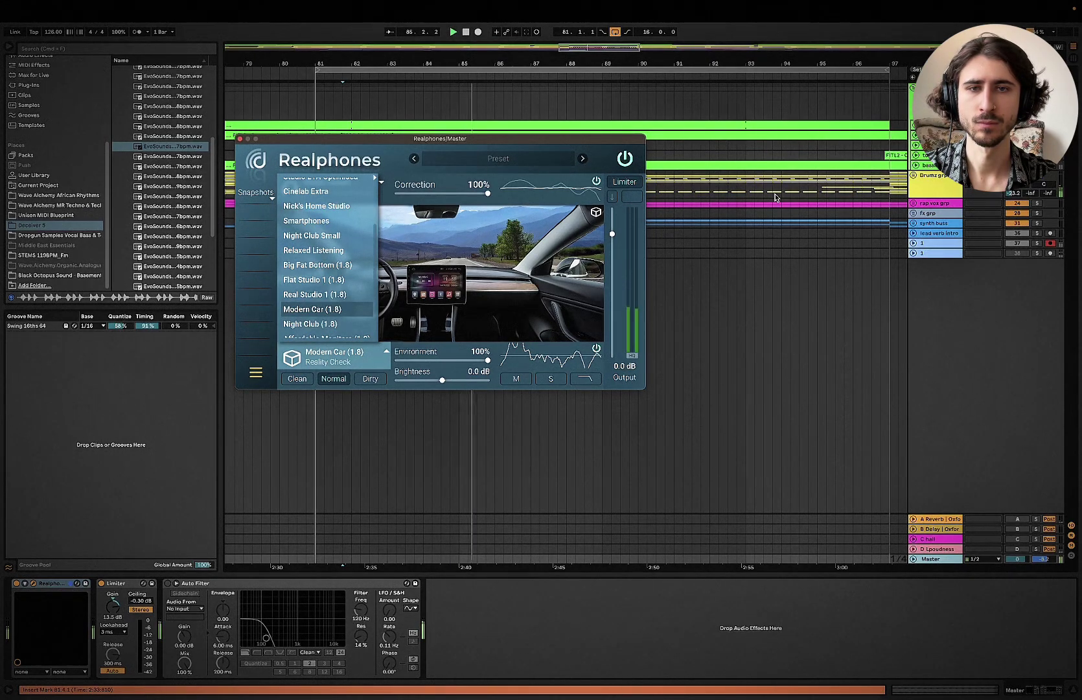
left_click(240, 139)
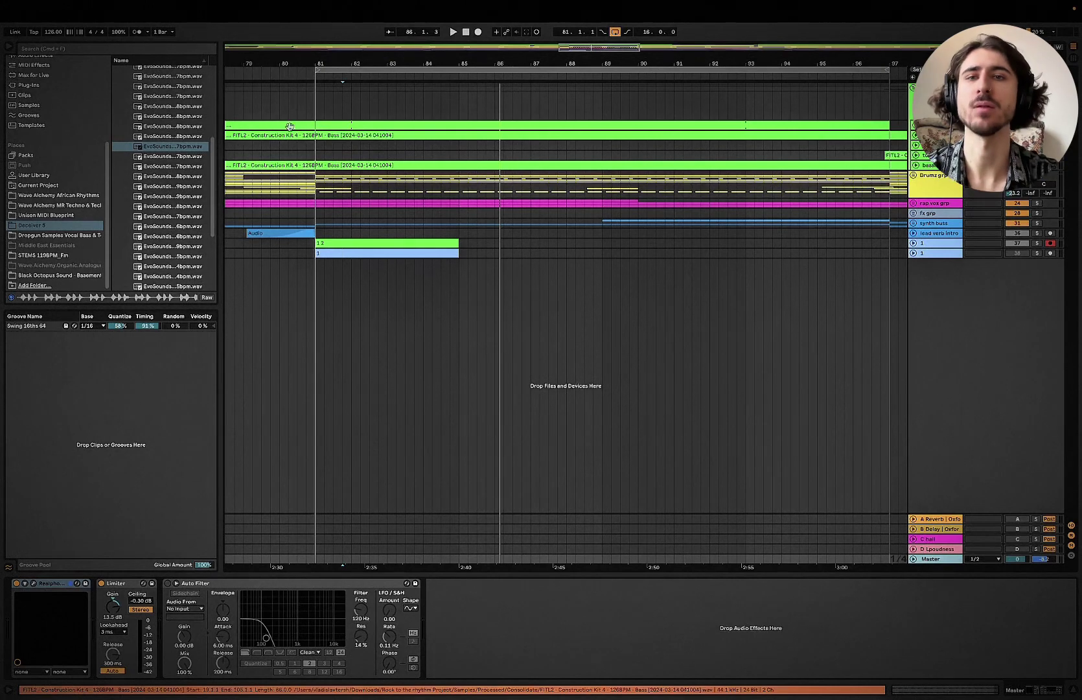
Step: Highlight bars 81 to 97 across the bass and drum tracks in the arrangement
left_click(315, 96)
scroll(691, 118, "down", 3)
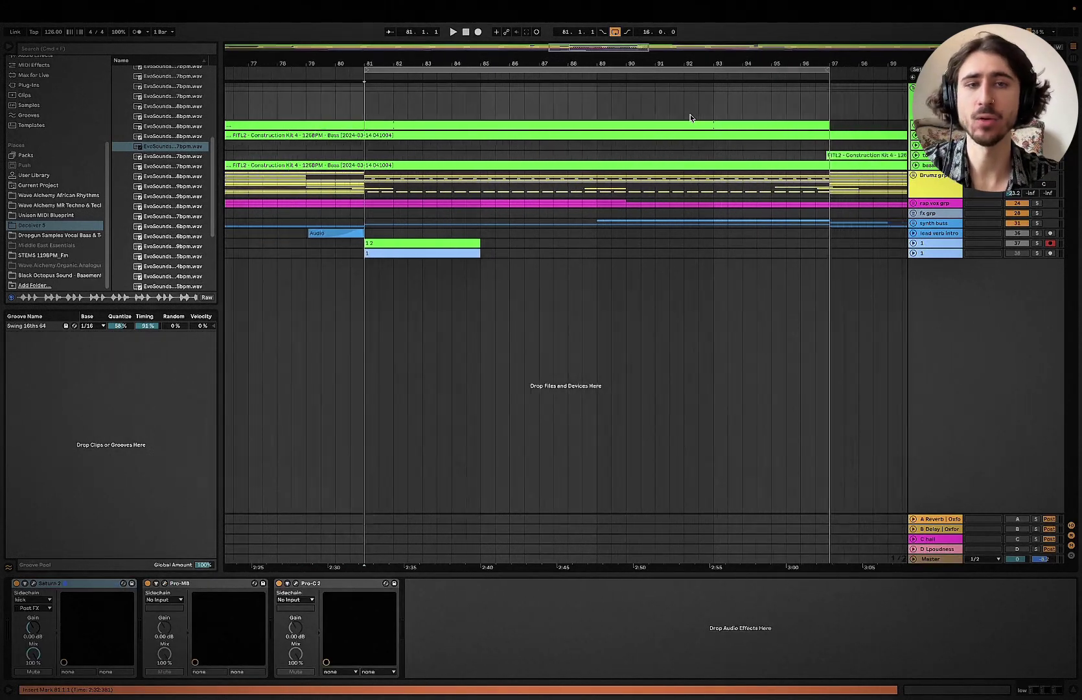
scroll(689, 117, "left", 1)
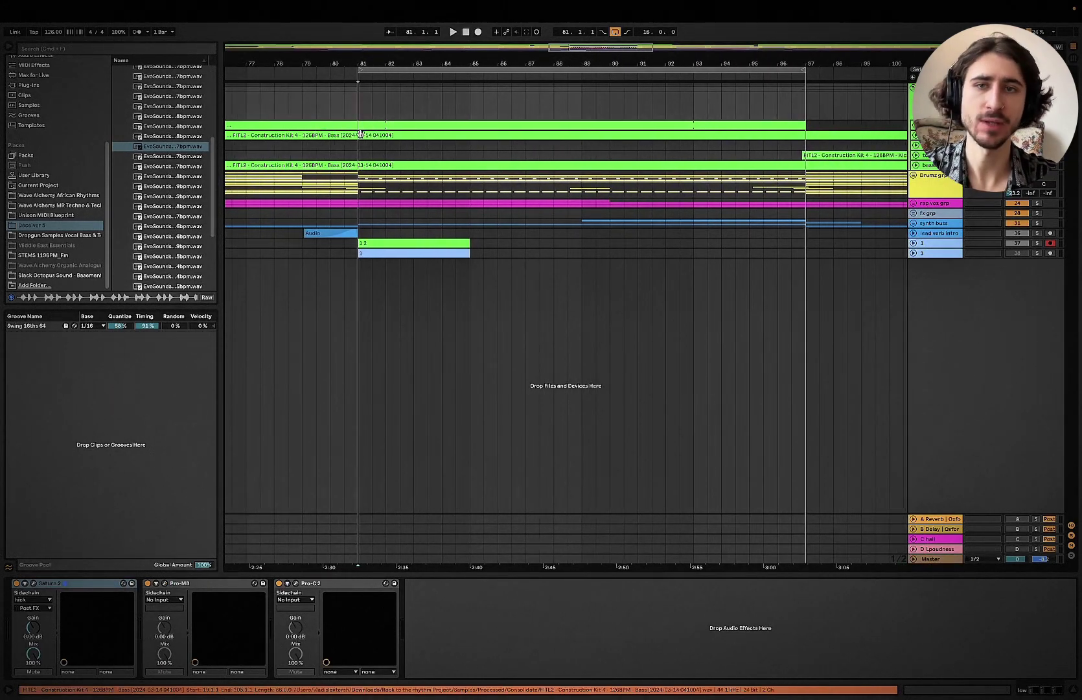
left_click_drag(363, 189, 809, 103)
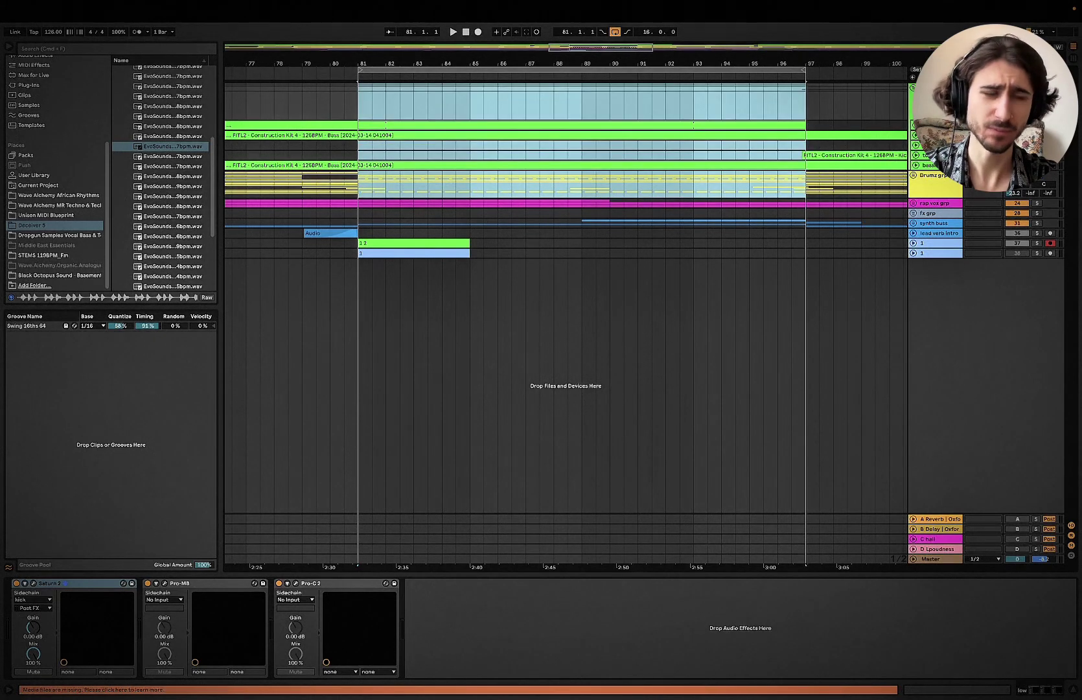
Step: Fold the low-end group and replay the drop repeatedly from bar 81 to check the balance
left_click(913, 88)
left_click(361, 95)
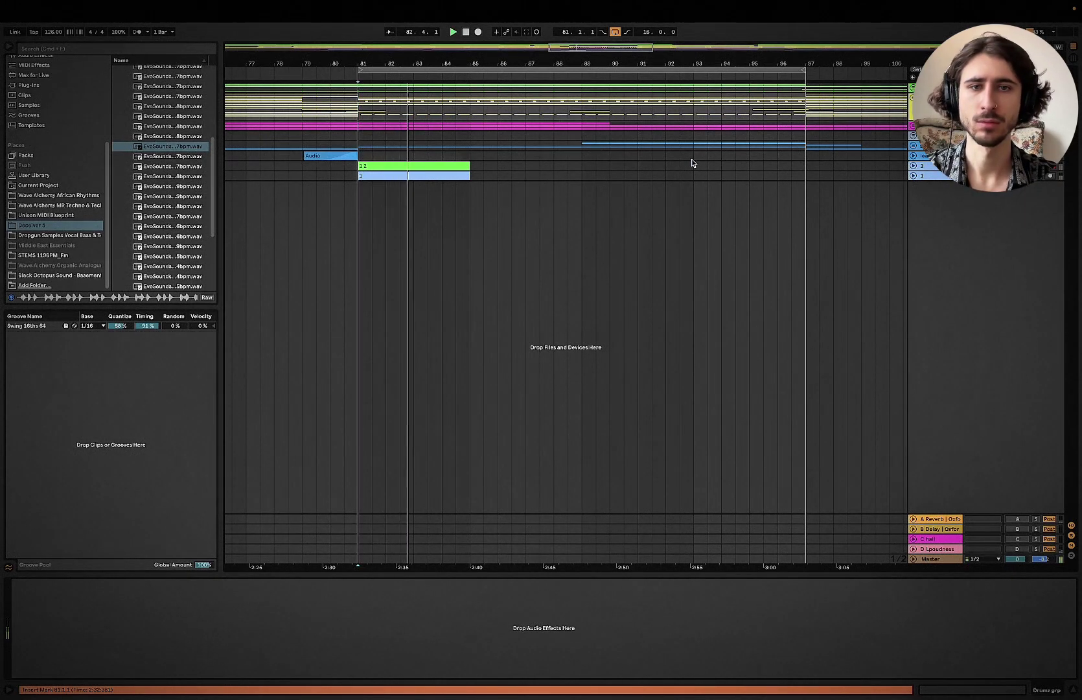
key("space")
key("space")
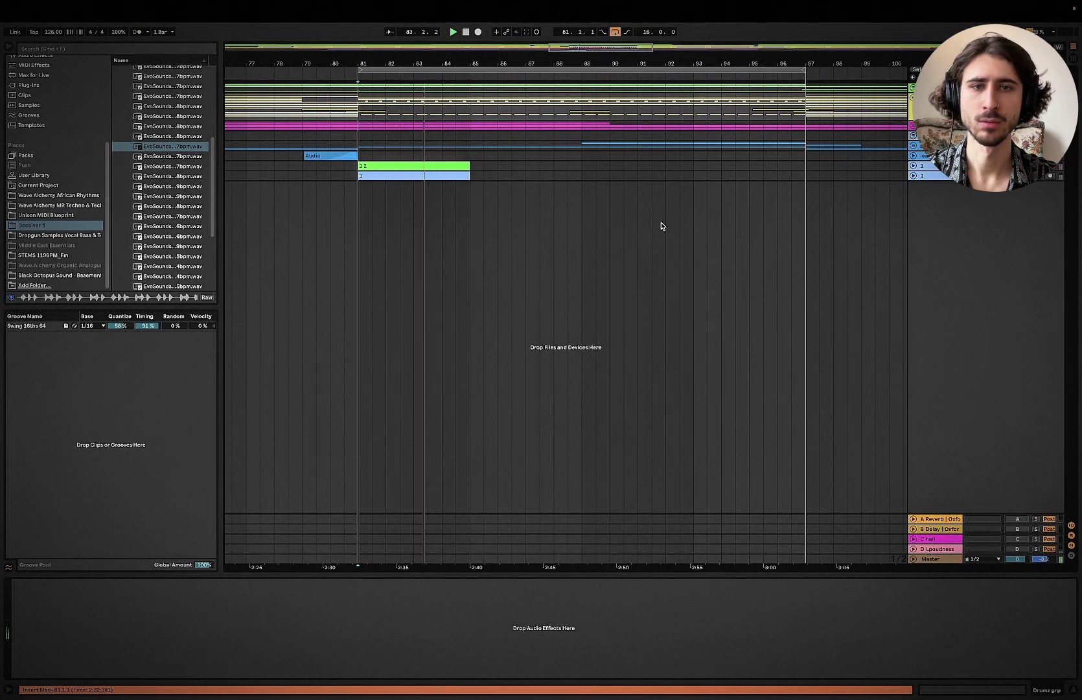
key("space")
key("space")
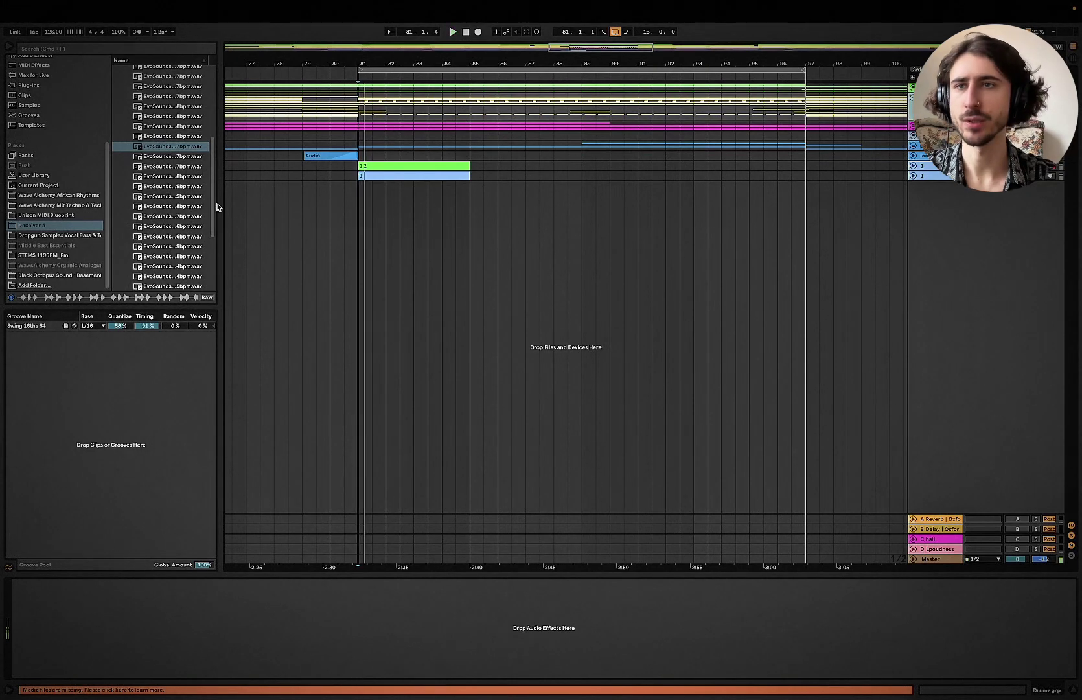
Step: Look through the plug-ins in the Mixing collection and show the Master track's effects
scroll(168, 157, "up", 5)
left_click(29, 110)
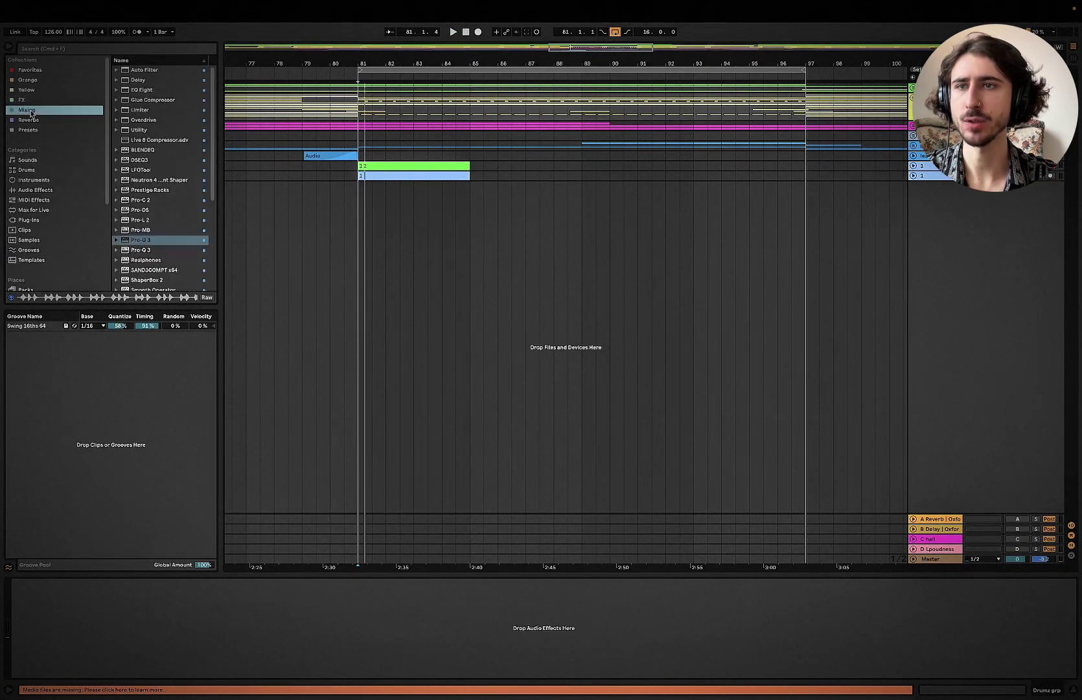
scroll(200, 266, "down", 3)
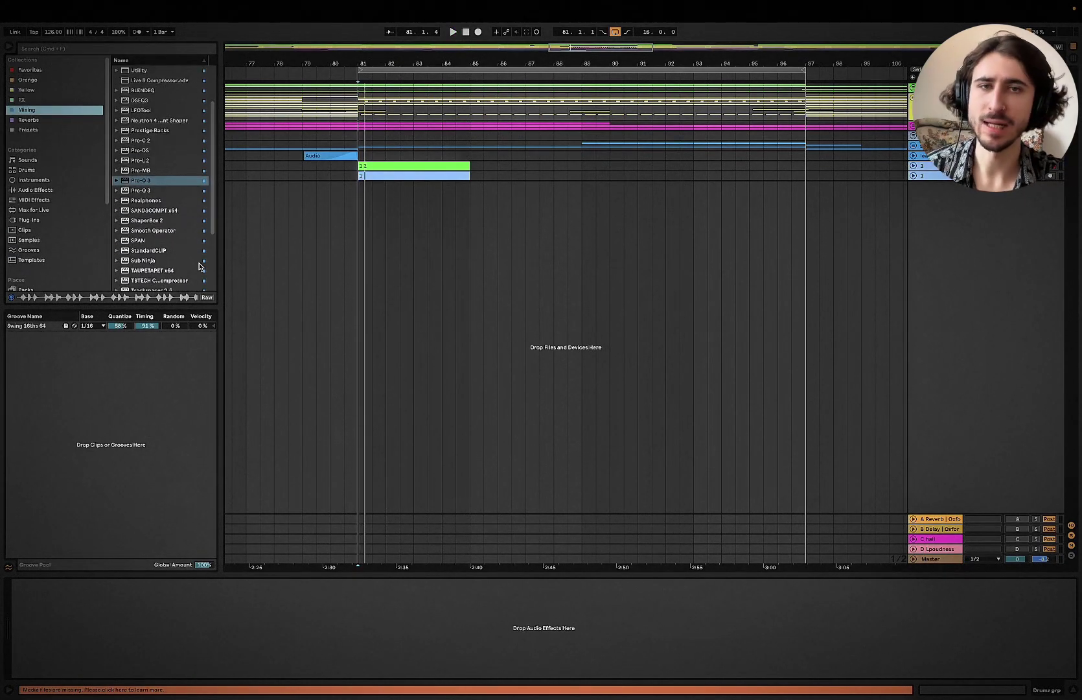
left_click(939, 560)
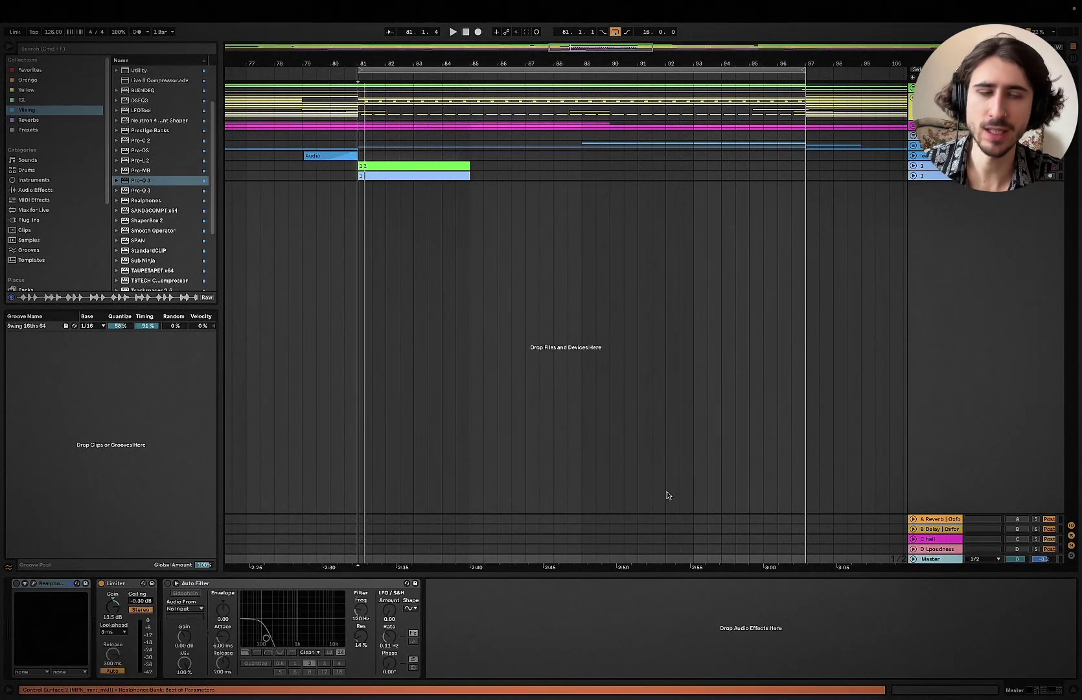
Step: Replay the drop from bar 81 to judge how the drum group sits against the kick
scroll(682, 337, "down", 10)
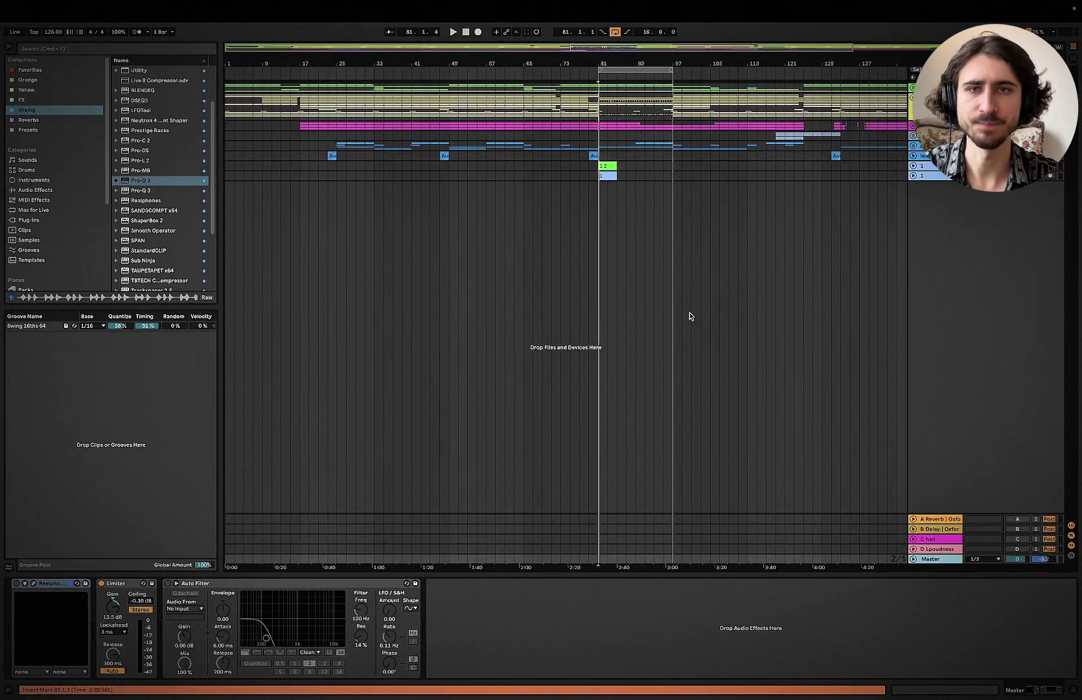
scroll(695, 290, "down", 4)
scroll(556, 174, "up", 3)
key("plus")
key("plus")
key("plus")
key("plus")
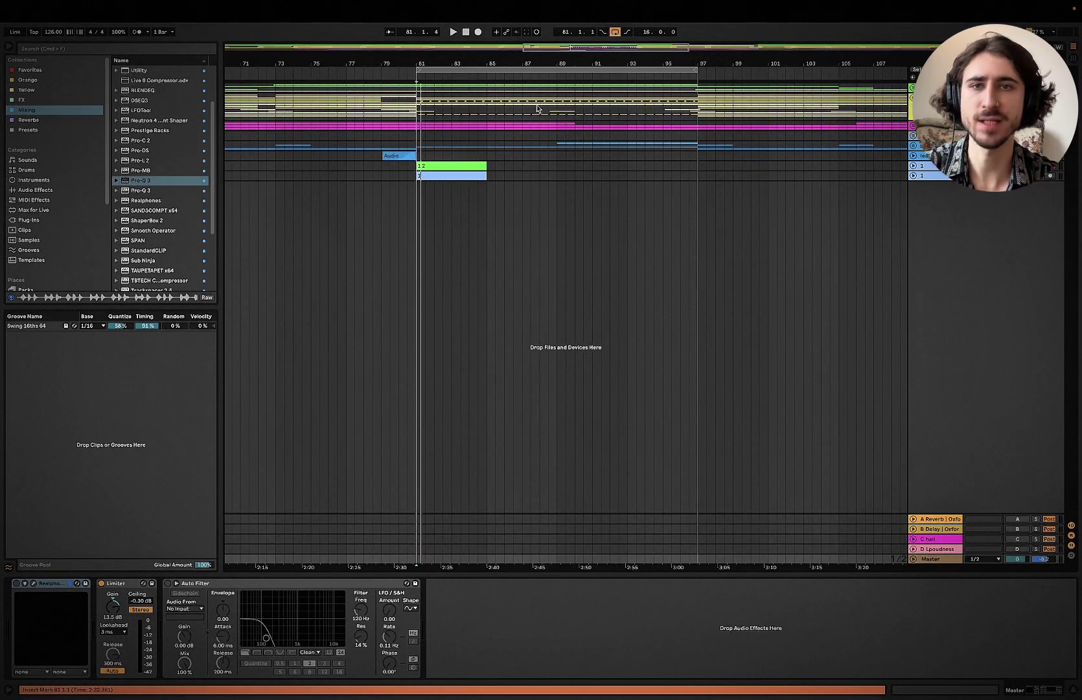
key("plus")
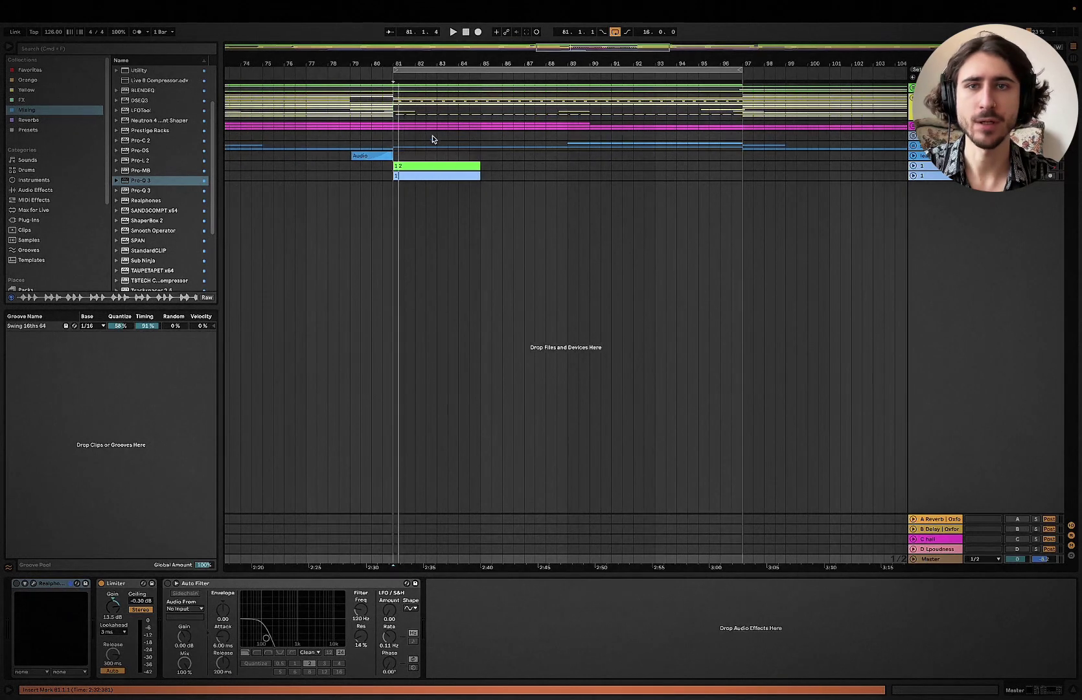
left_click(396, 141)
key("space")
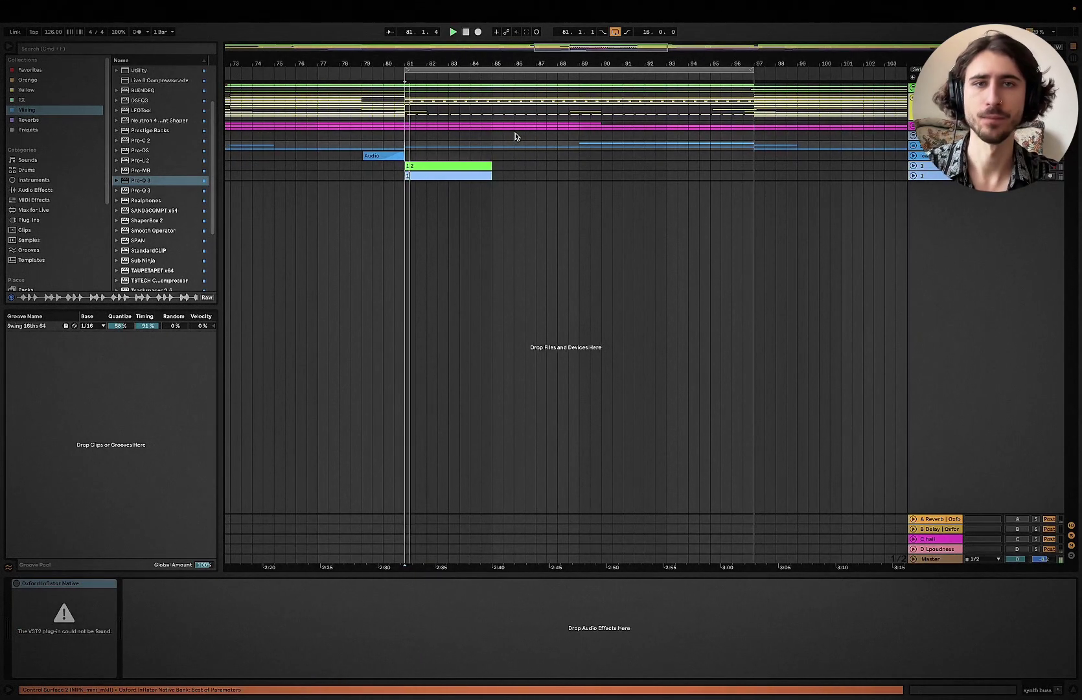
scroll(515, 136, "right", 1)
Step: Add Pro-C 2 from the Mixing collection to the Drumz grp track
left_click(391, 105)
key("space")
key("space")
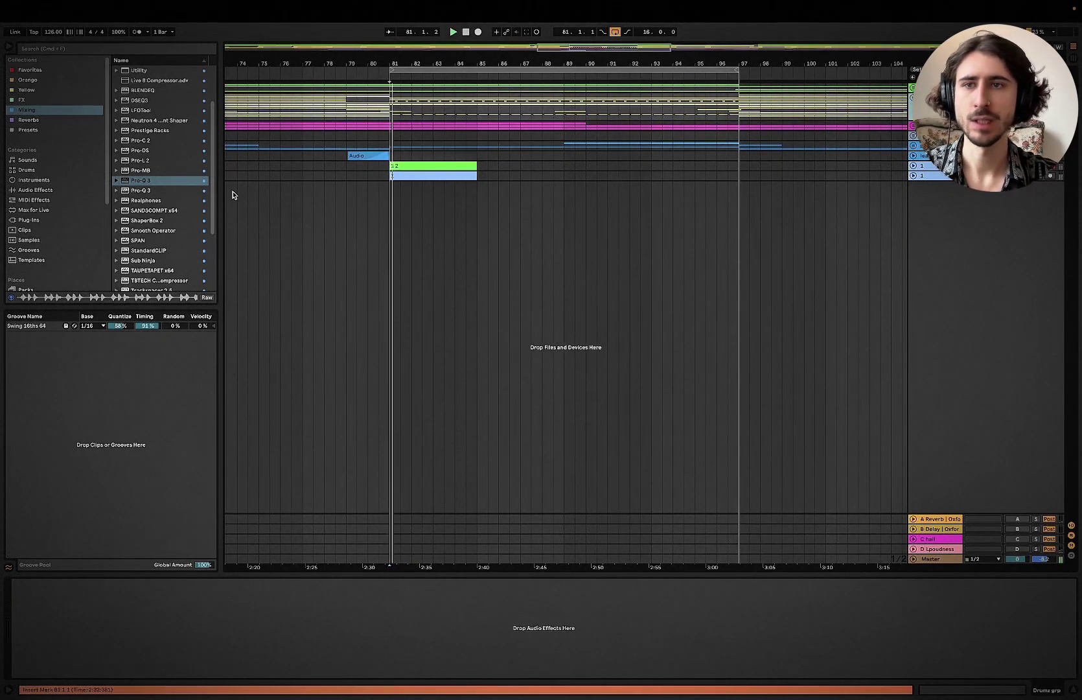
key("space")
left_click_drag(213, 234, 213, 237)
scroll(193, 235, "up", 3)
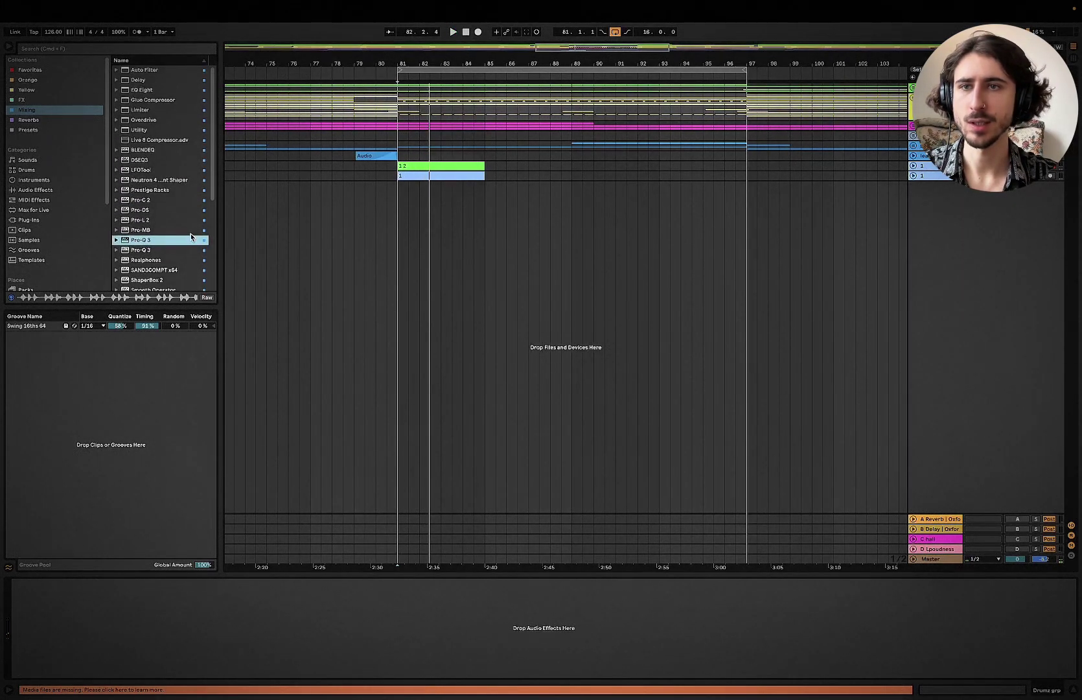
left_click(147, 202)
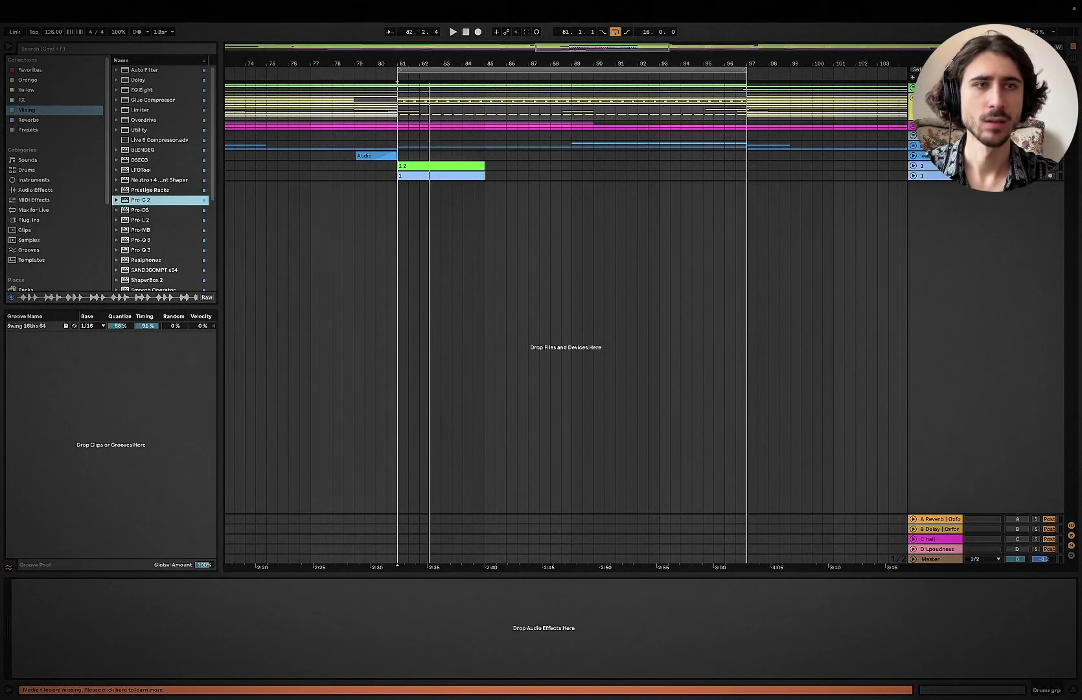
key("Return")
Step: Feed the kick into the drum group's Pro-C 2 as the external side-chain trigger
key("space")
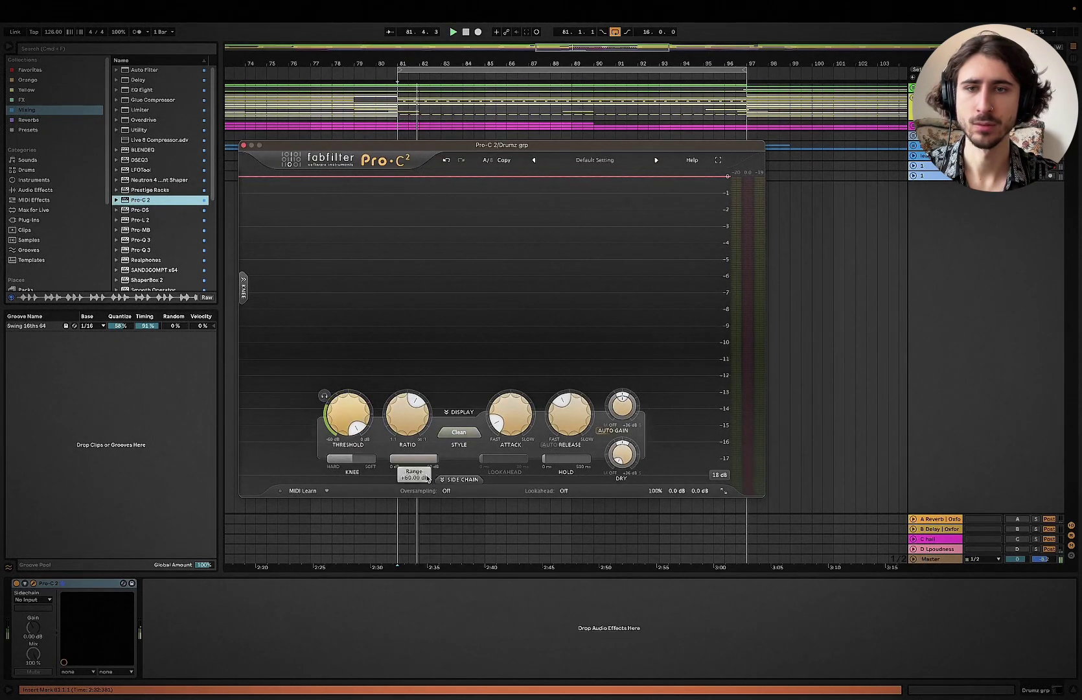
left_click(462, 480)
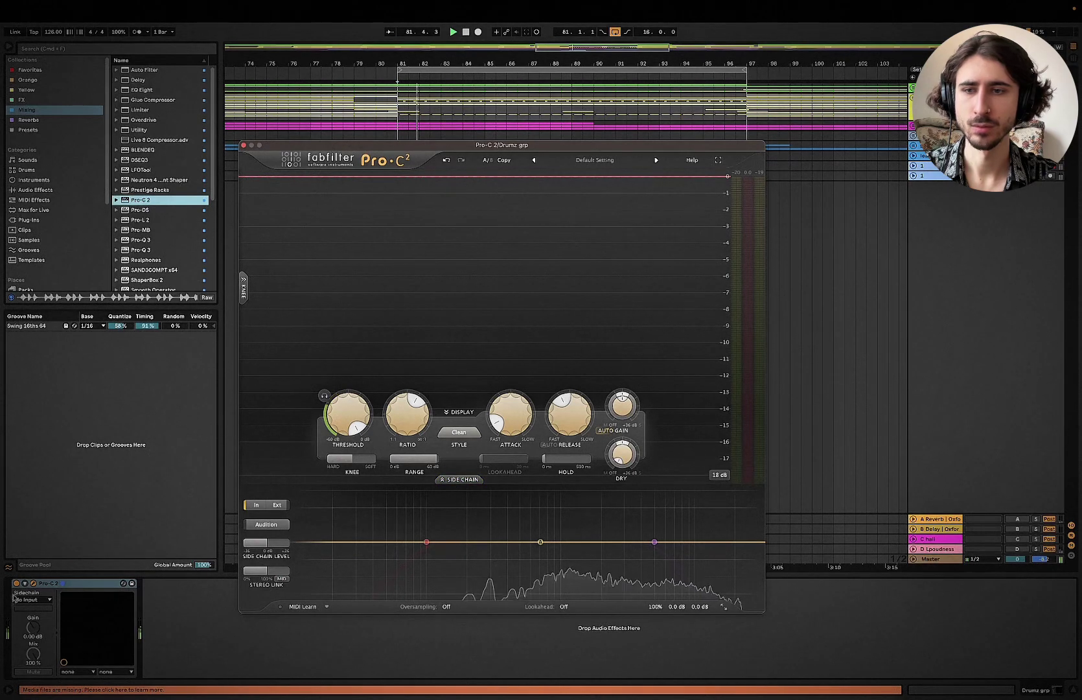
left_click(33, 600)
left_click(21, 258)
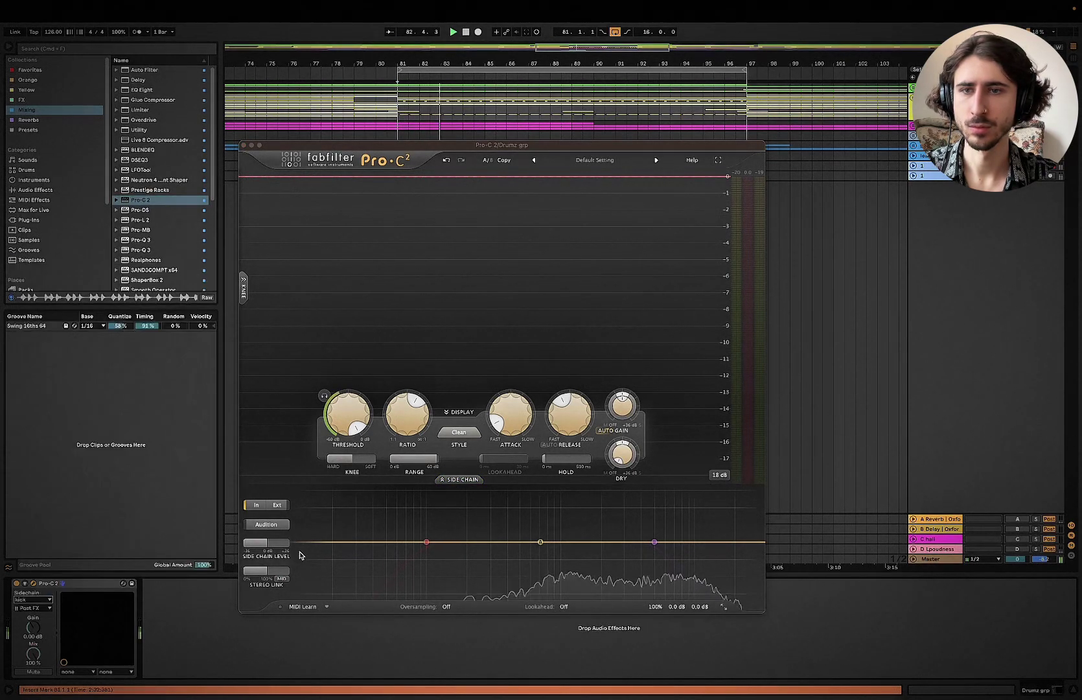
left_click(279, 505)
key("space")
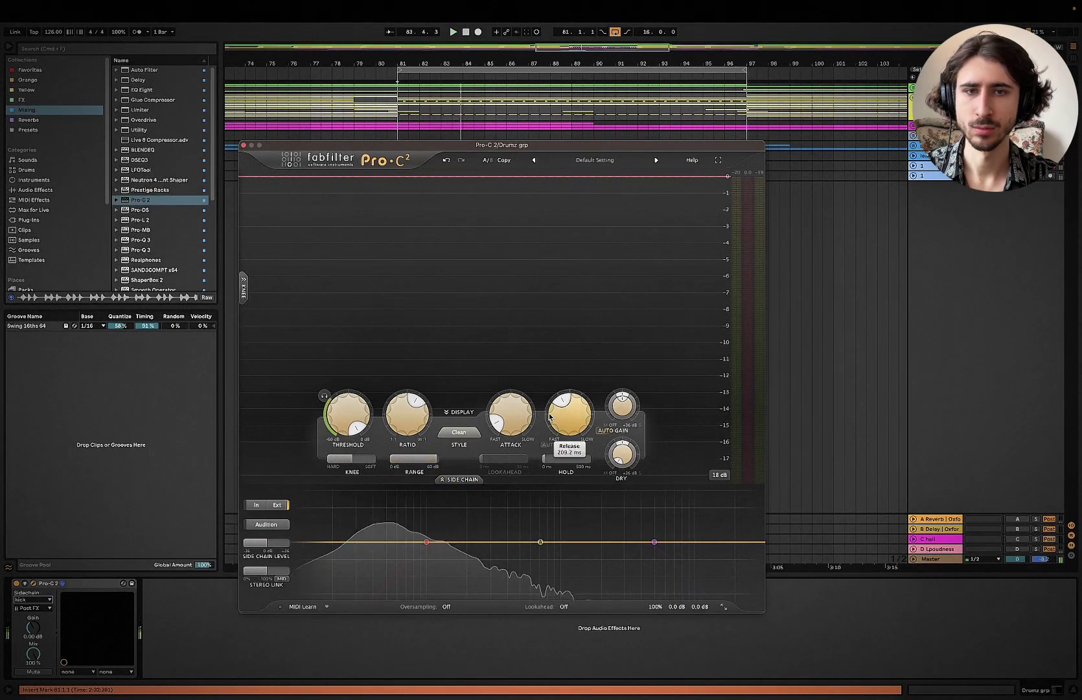
Step: Turn on auto release, turn off auto gain and lower the threshold to about -17.87 dB in Pro-C 2
left_click(551, 445)
key("space")
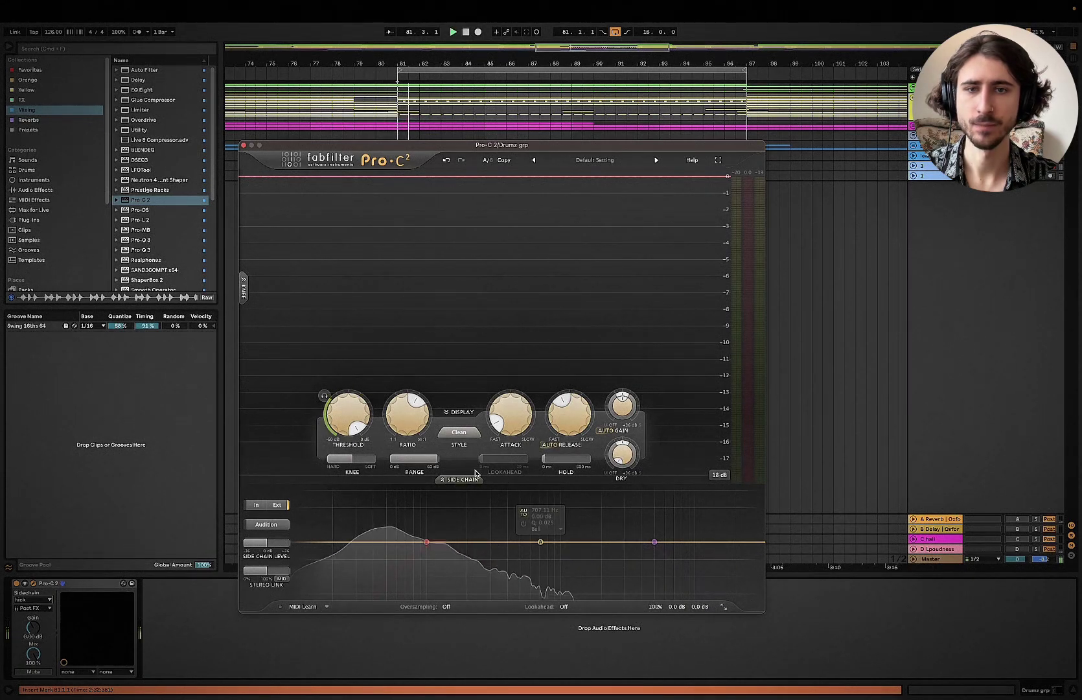
mouse_move(348, 423)
left_click_drag(347, 423, 348, 453)
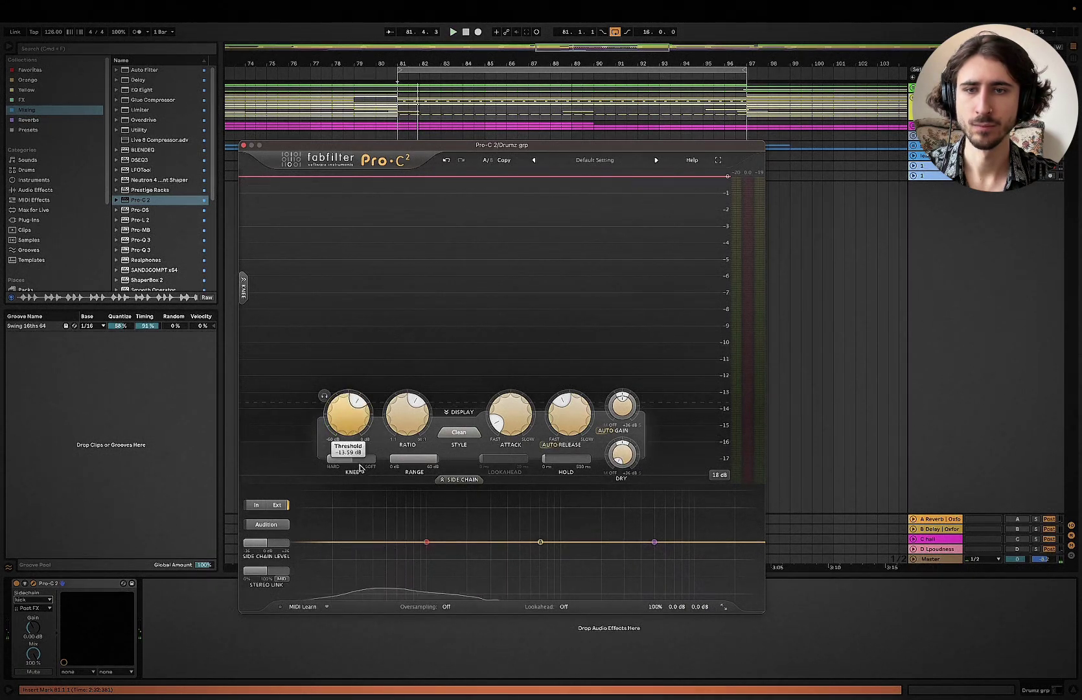
mouse_move(411, 424)
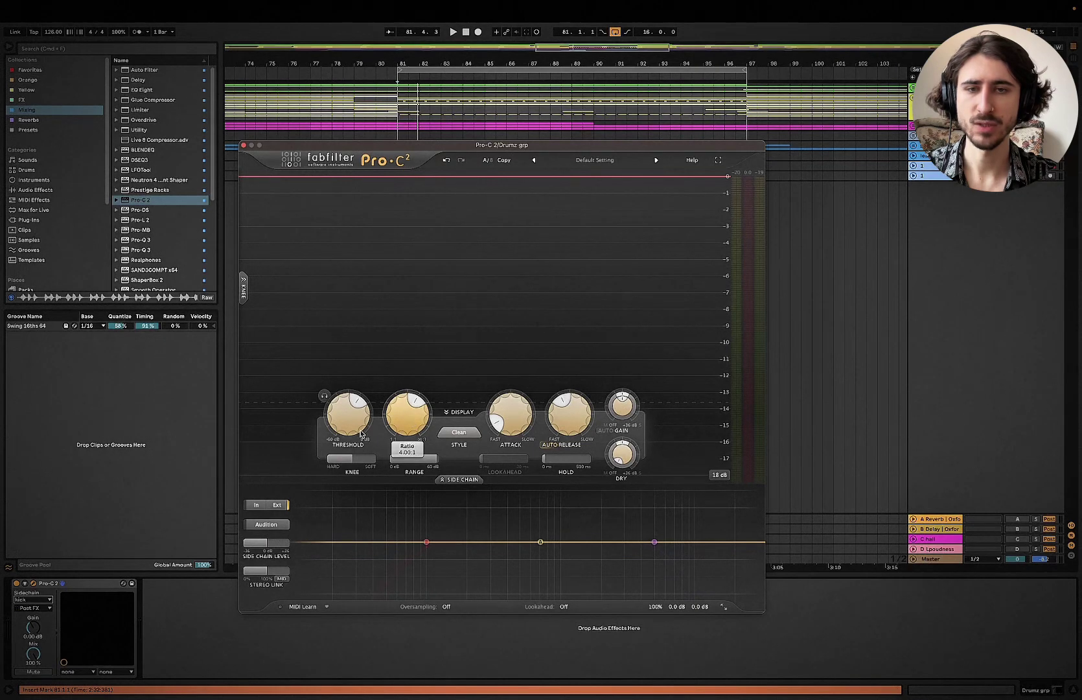
mouse_move(348, 431)
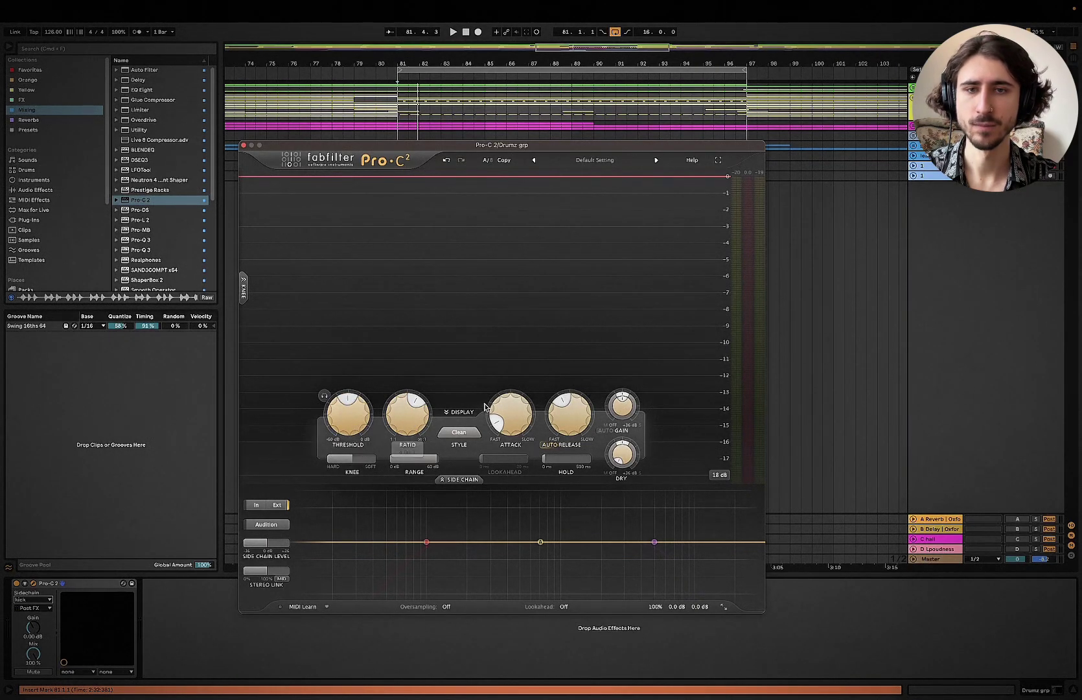
Step: Slow the compressor's attack and shorten its auto release to about 23% while auditioning the drop
left_click_drag(511, 415, 507, 368)
key("space")
scroll(361, 417, "down", 3)
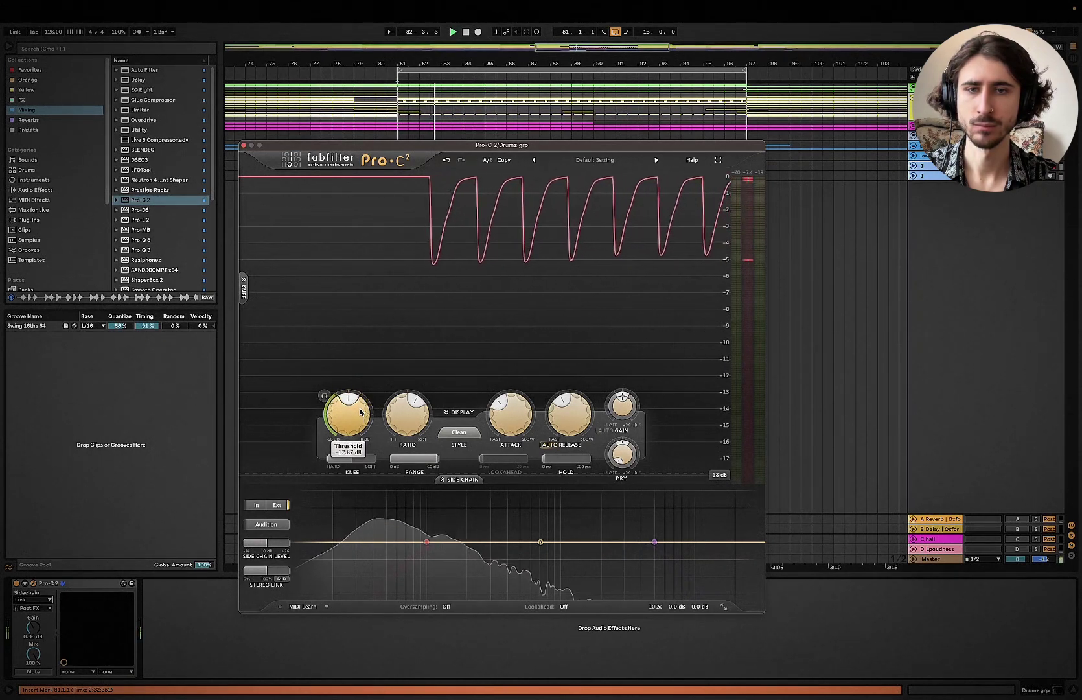
mouse_move(568, 435)
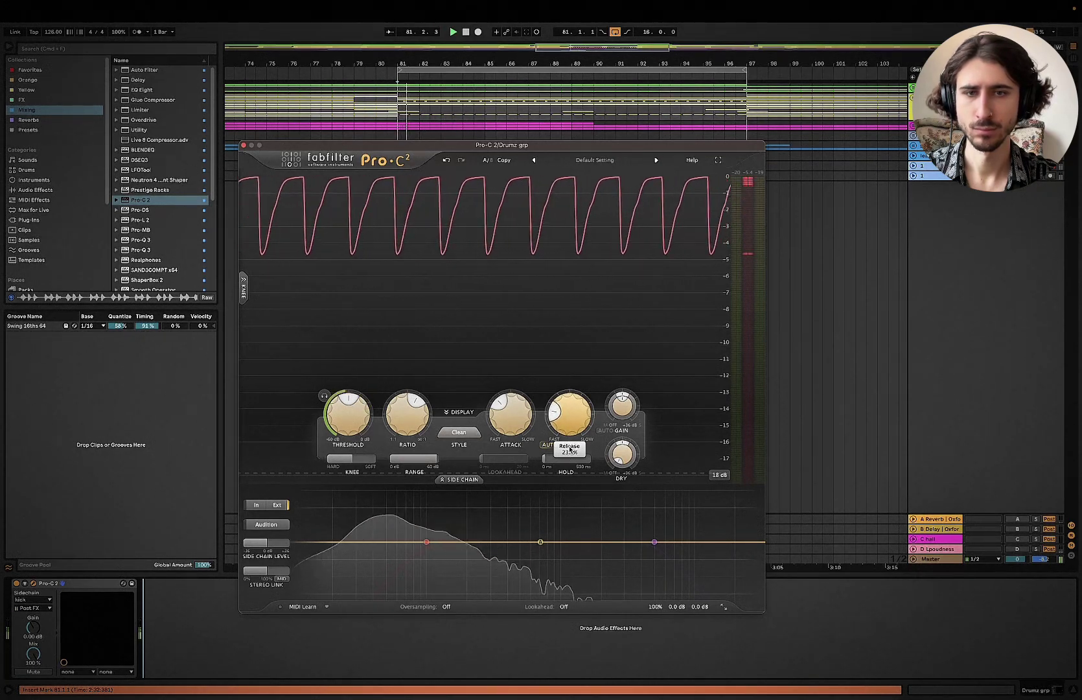
key("space")
key("space")
left_click_drag(514, 425, 516, 420)
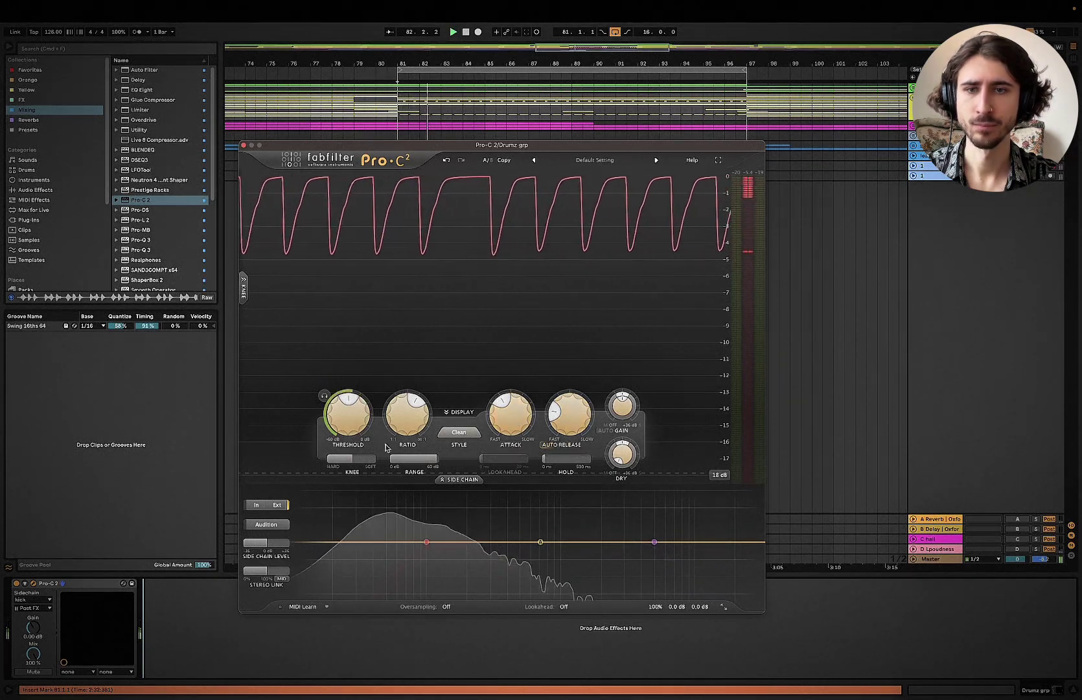
Step: High-pass the compressor's side-chain signal at 60 Hz with a 24 dB/oct slope and replay the drop
left_click(426, 541)
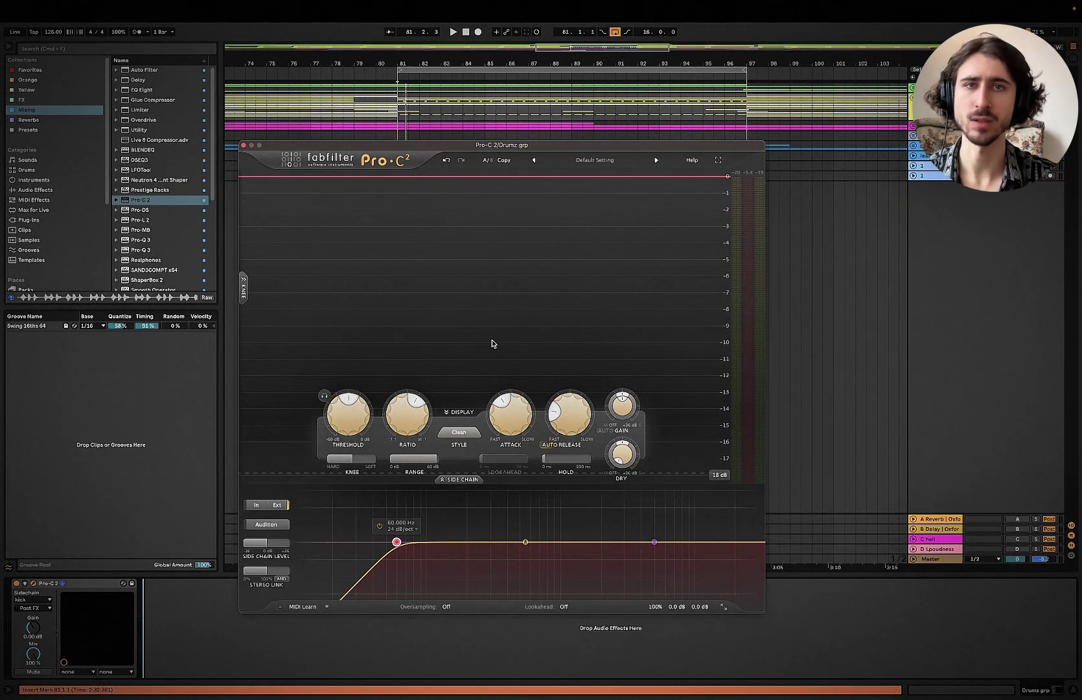
key("space")
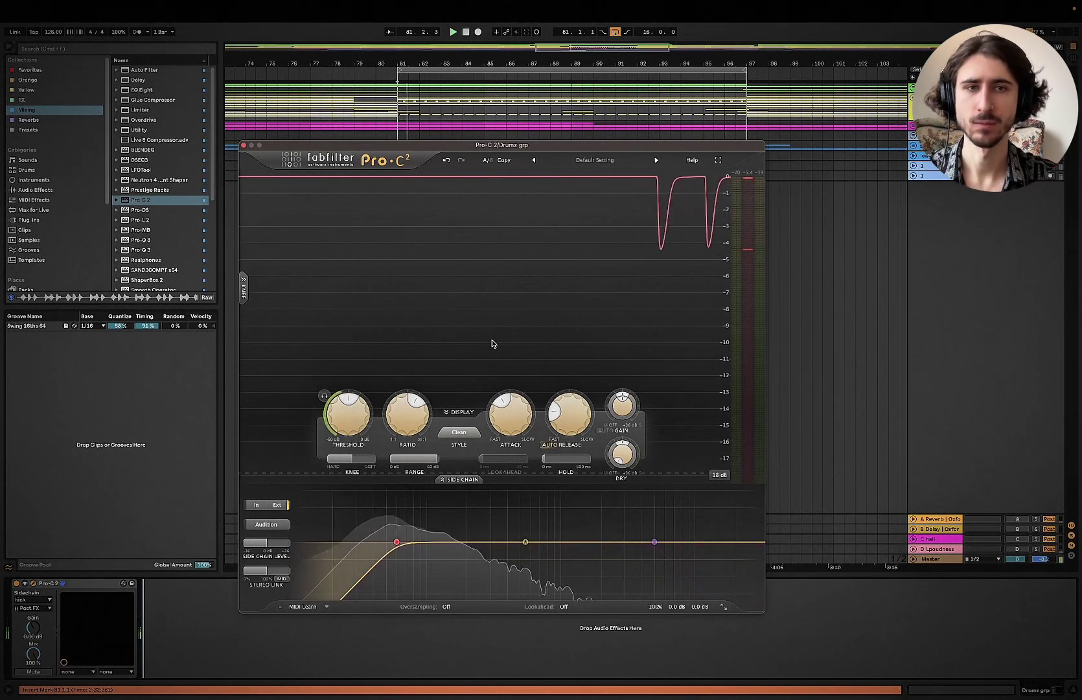
mouse_move(390, 415)
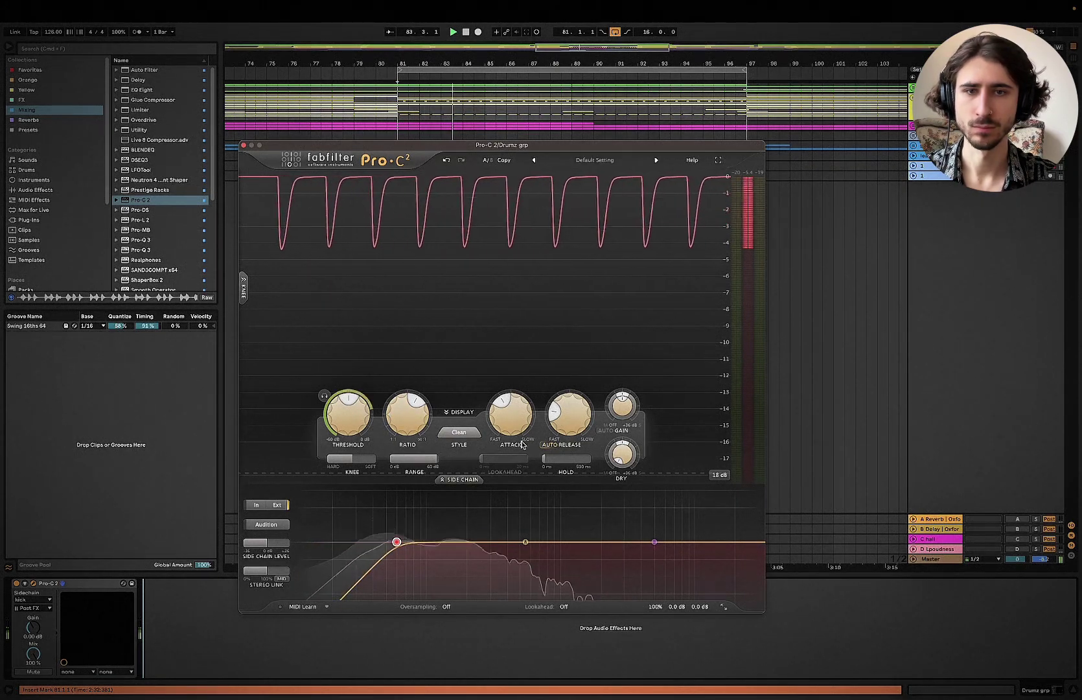
Step: Set the compressor's release to about 29.7% and its attack to about 15.66 ms during playback
left_click_drag(572, 415, 571, 414)
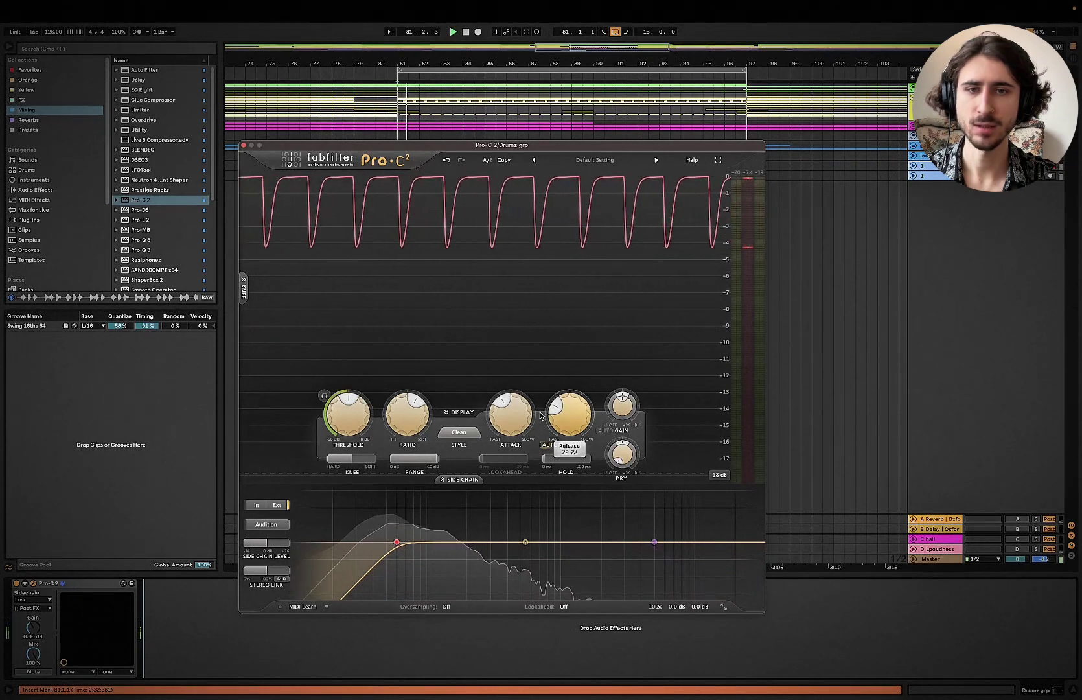
mouse_move(528, 412)
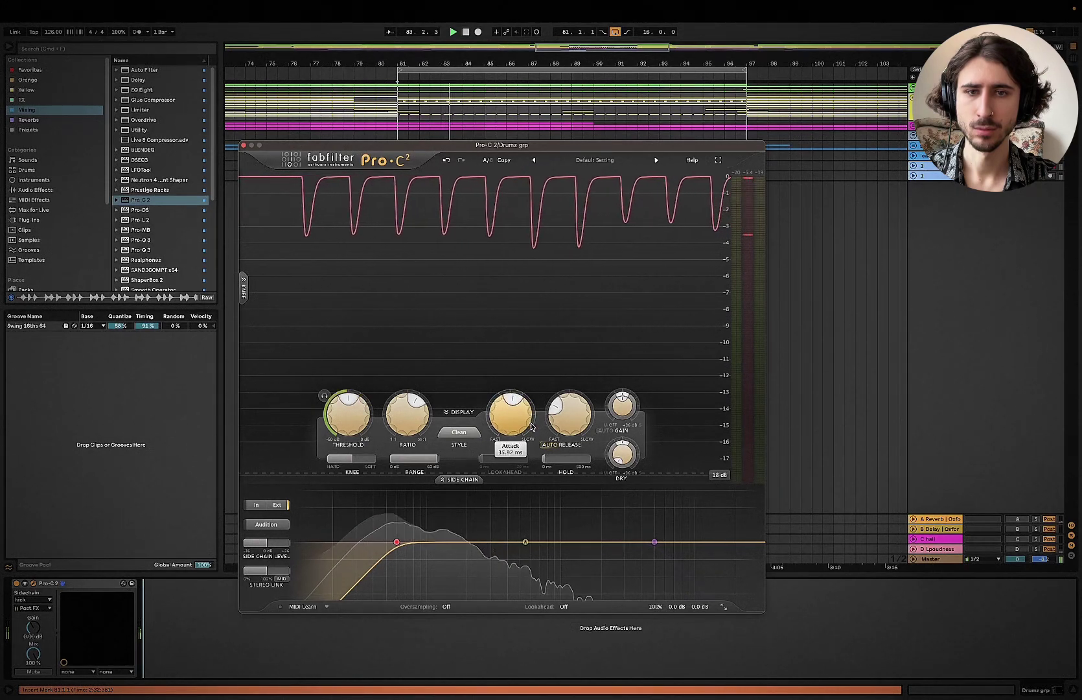
left_click_drag(527, 422, 516, 426)
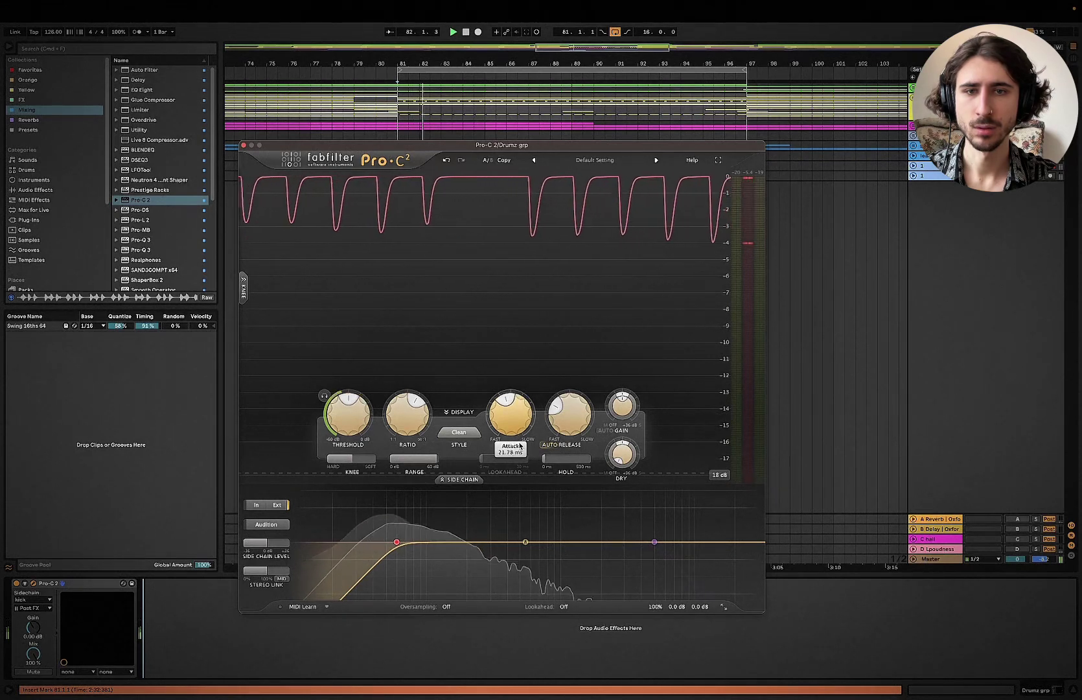
left_click_drag(518, 434, 519, 447)
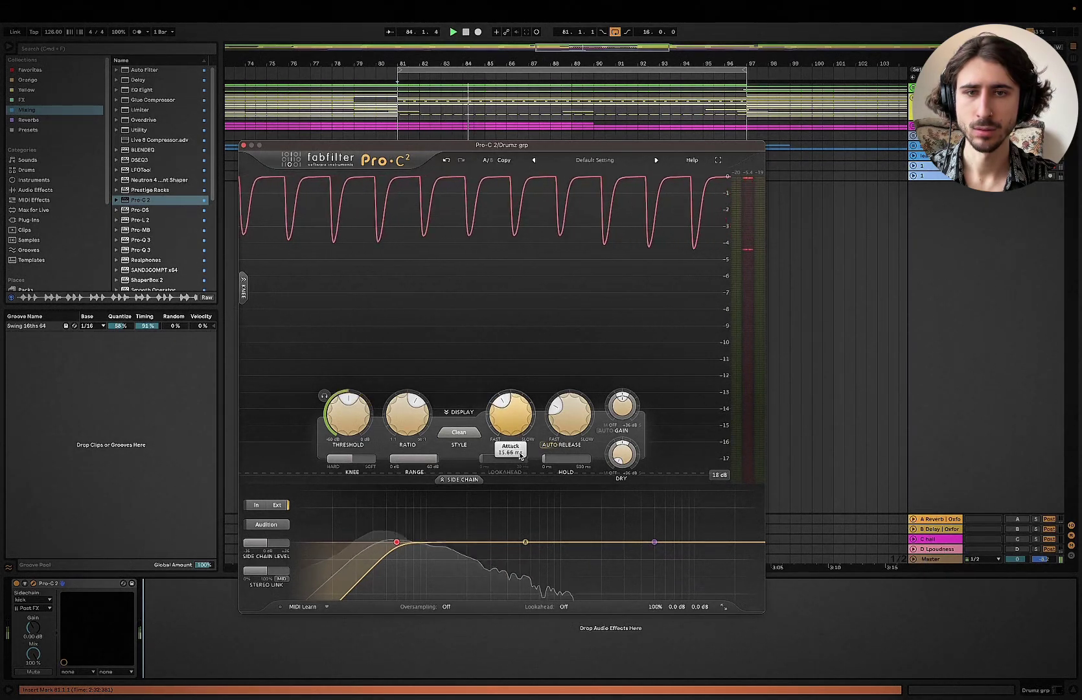
Step: Try the Pumping style with a threshold of about -13.98 dB against the Punch style with a lower threshold
left_click(459, 432)
left_click(464, 528)
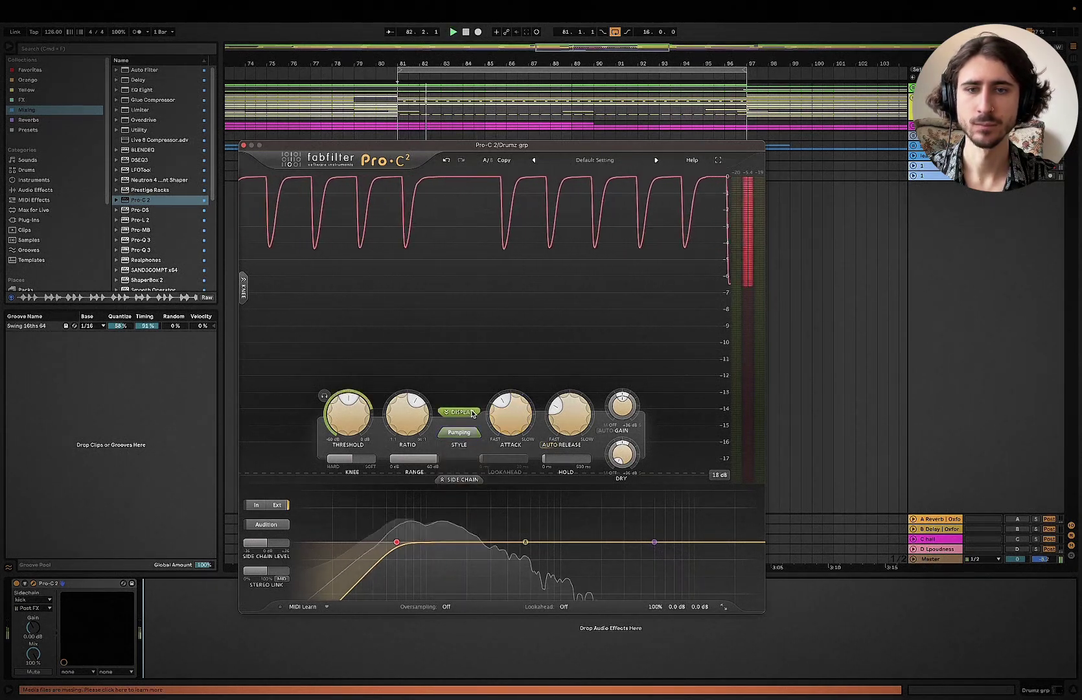
left_click_drag(344, 413, 344, 408)
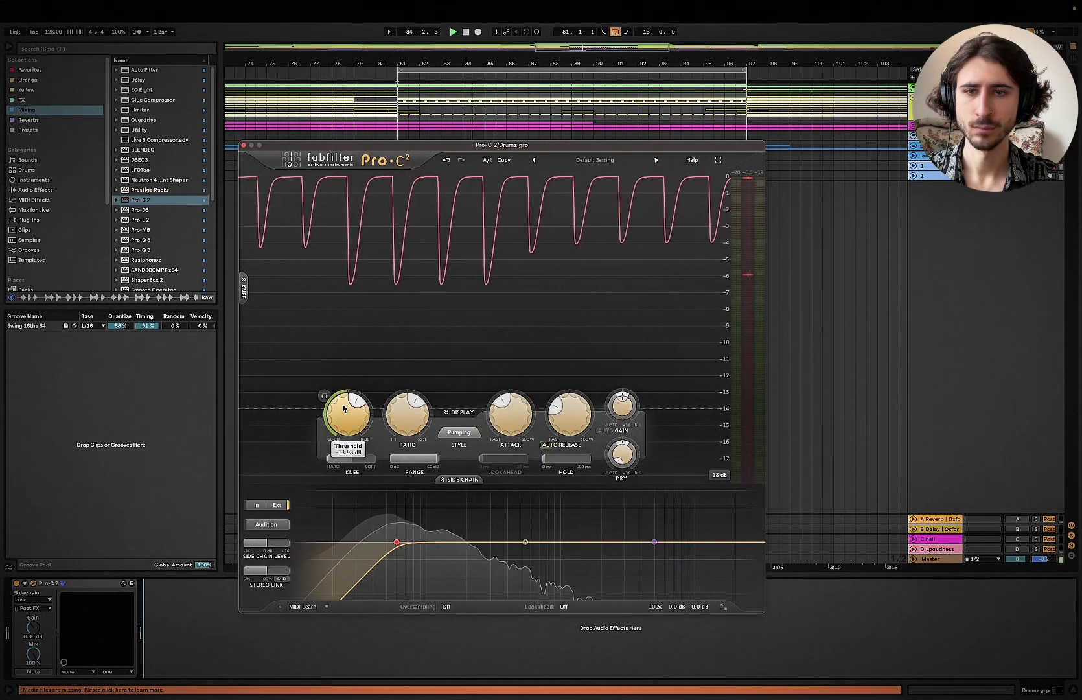
left_click(456, 436)
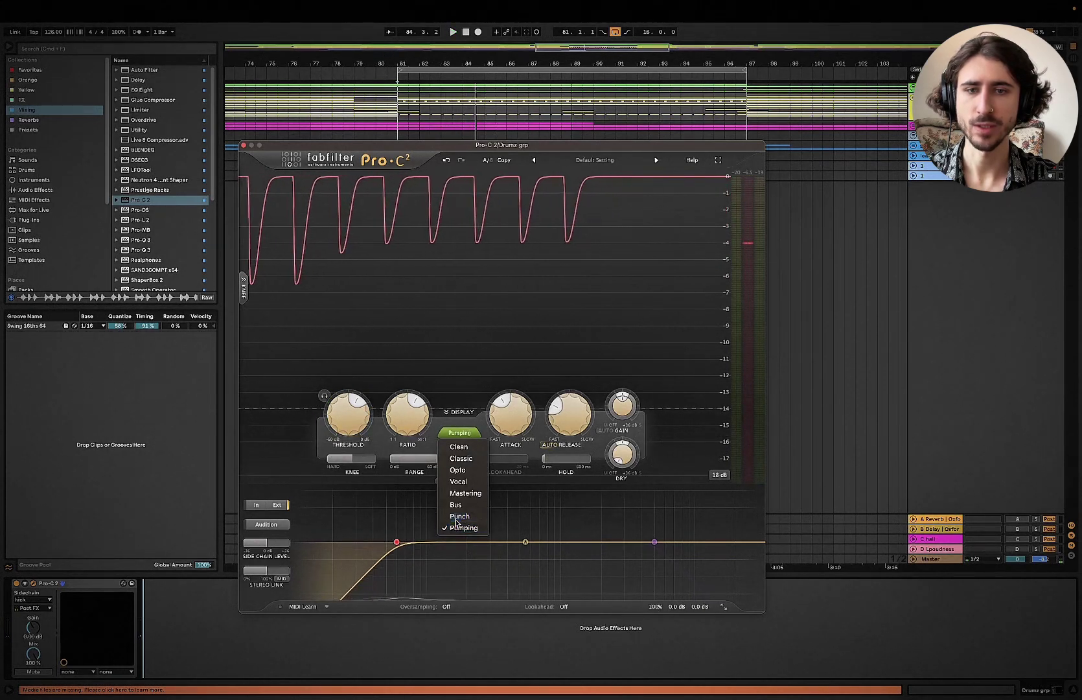
left_click(459, 517)
mouse_move(349, 425)
left_mouse_down()
mouse_move(355, 433)
mouse_move(347, 417)
left_mouse_up()
left_click(459, 433)
Step: Switch the Master's Realphones to the Mix Check environment and audition its Boxy and Deep variants on the drop
left_click(945, 560)
left_click(945, 559)
key("space")
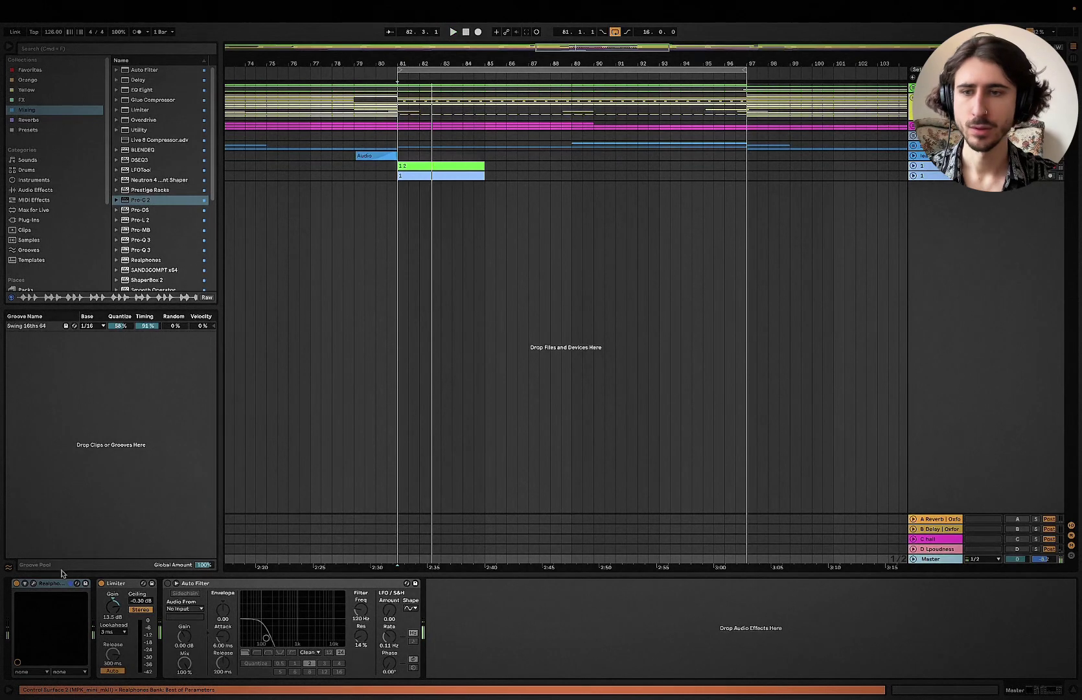
left_click(34, 584)
left_click(330, 357)
scroll(334, 324, "up", 5)
left_click(307, 201)
left_click(308, 216)
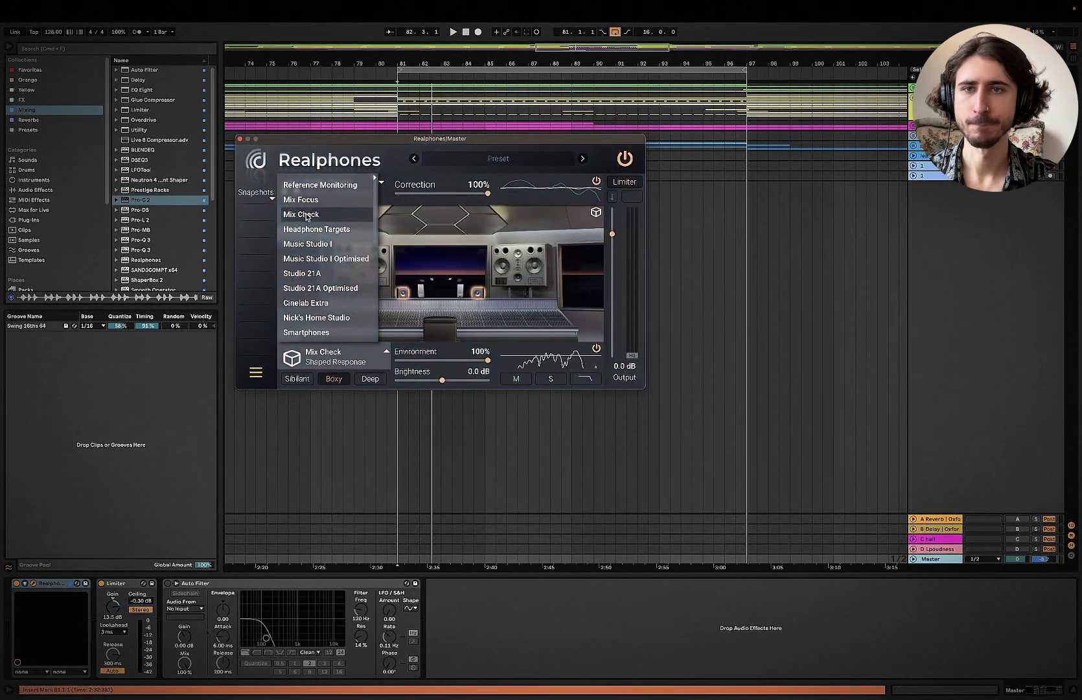
left_click(335, 379)
key("space")
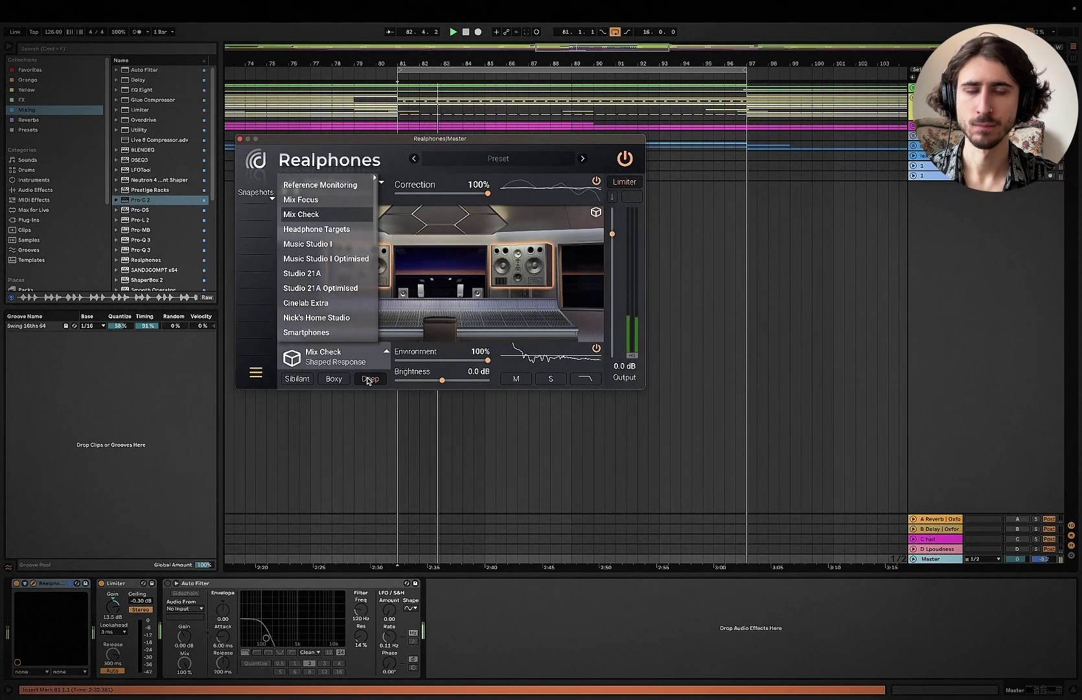
Step: Set the drum group's Pro-C 2 threshold to about -13.91 dB and its style to Pumping
left_click(932, 107)
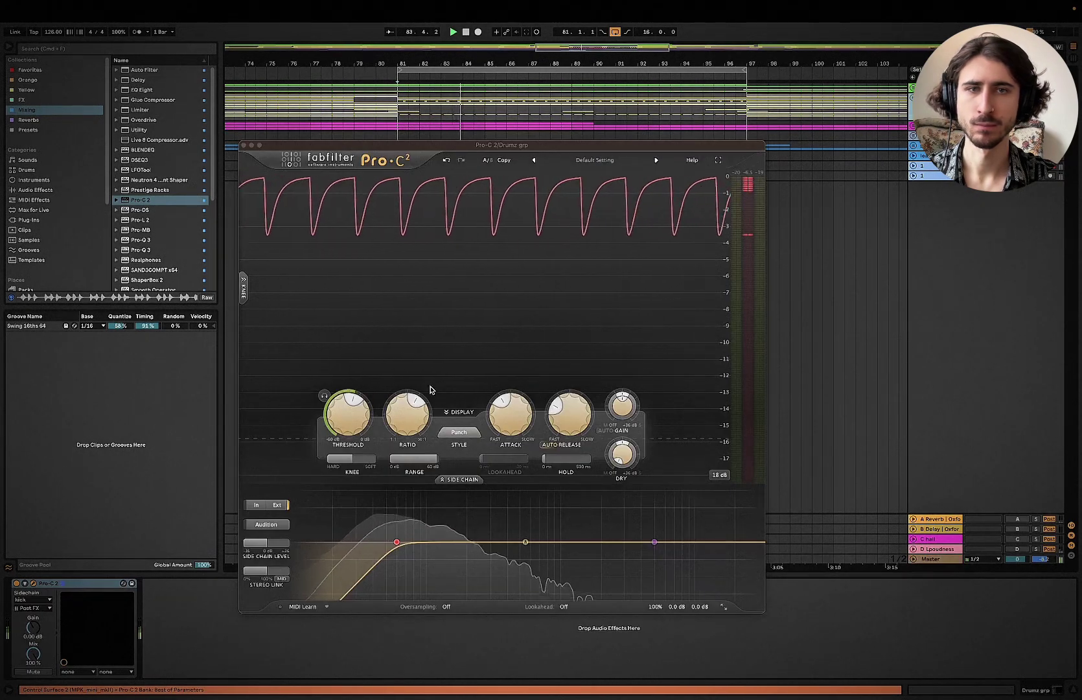
left_click_drag(355, 427, 354, 416)
key("space")
key("space")
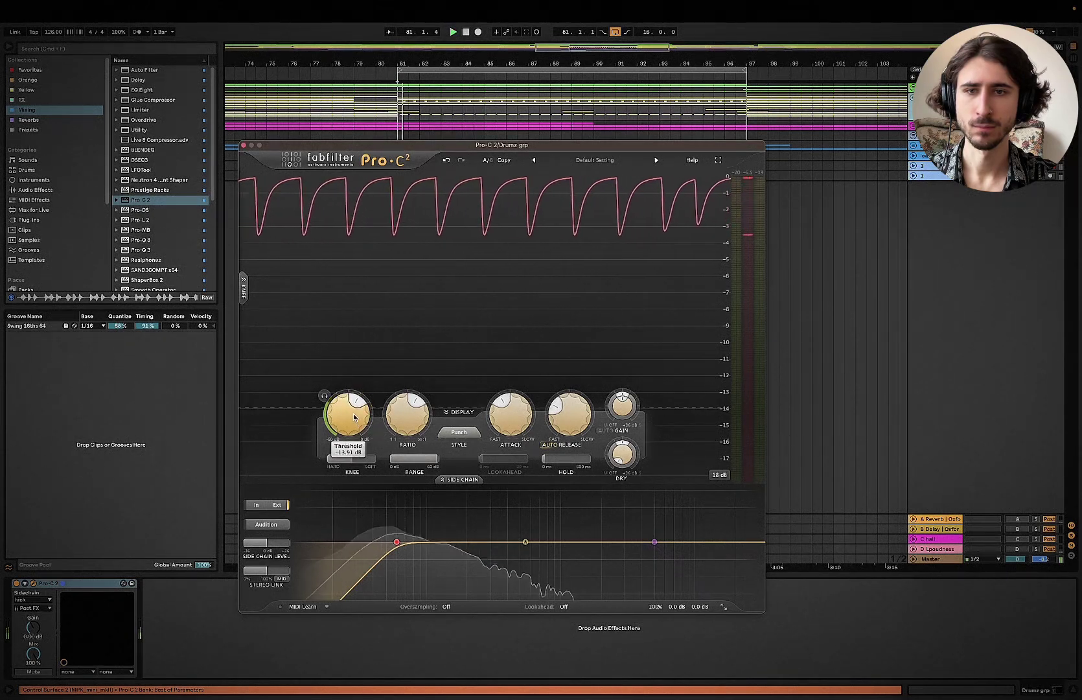
left_click(459, 432)
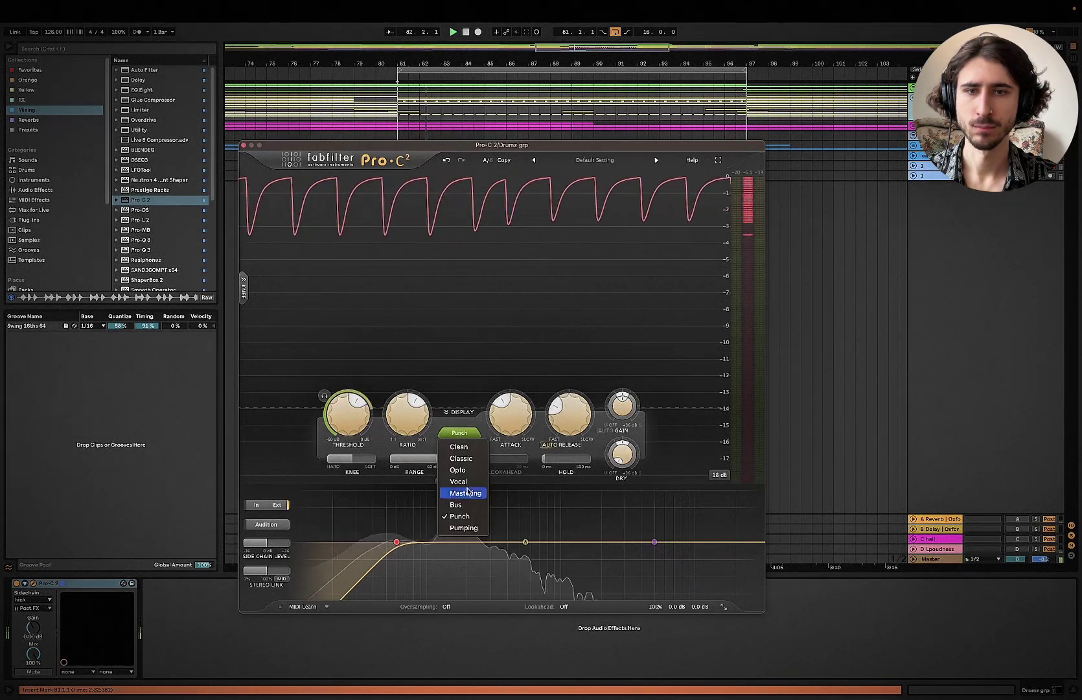
left_click(463, 528)
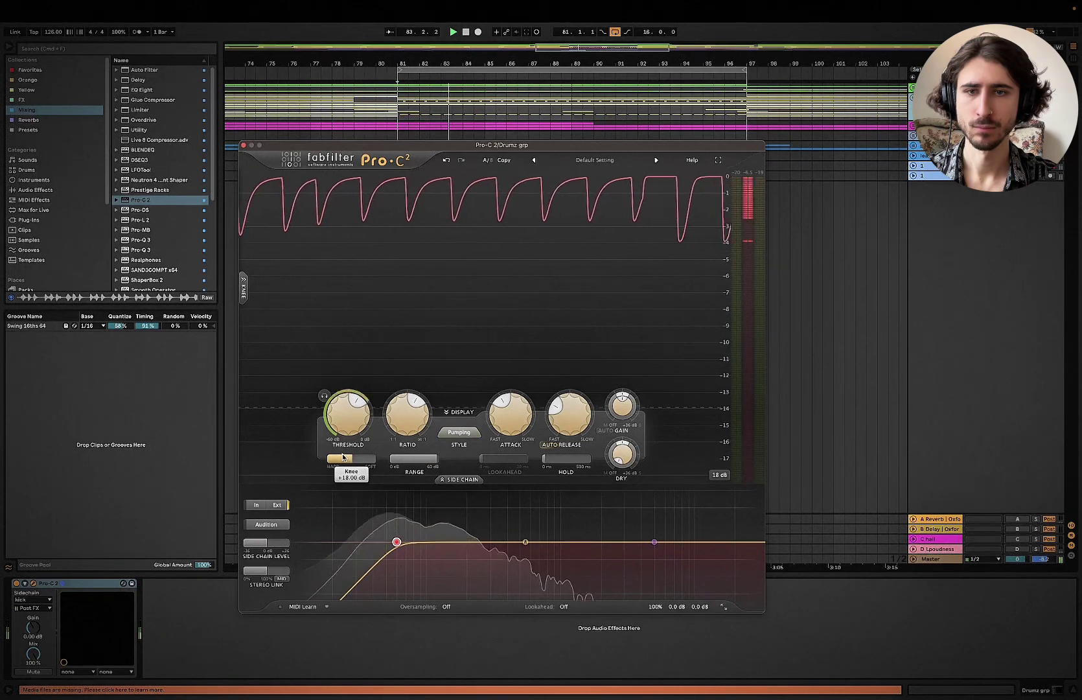
Step: Audition the Punch style against Pumping on the drum group's Pro-C 2, and return to Pumping
mouse_move(350, 428)
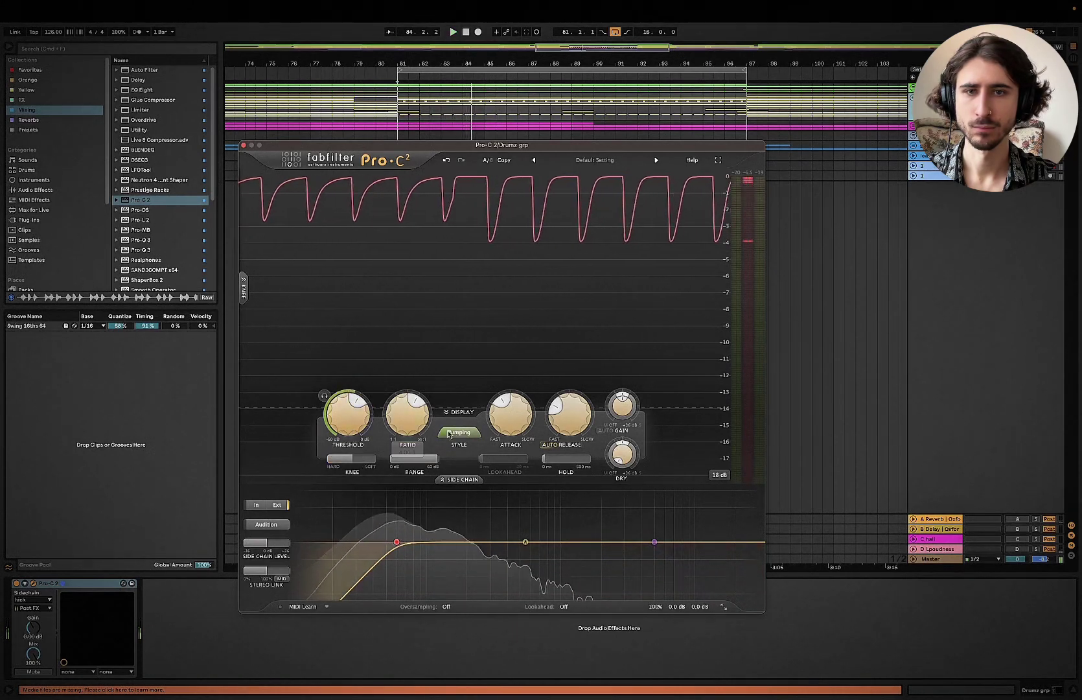
left_click(459, 432)
left_click(460, 516)
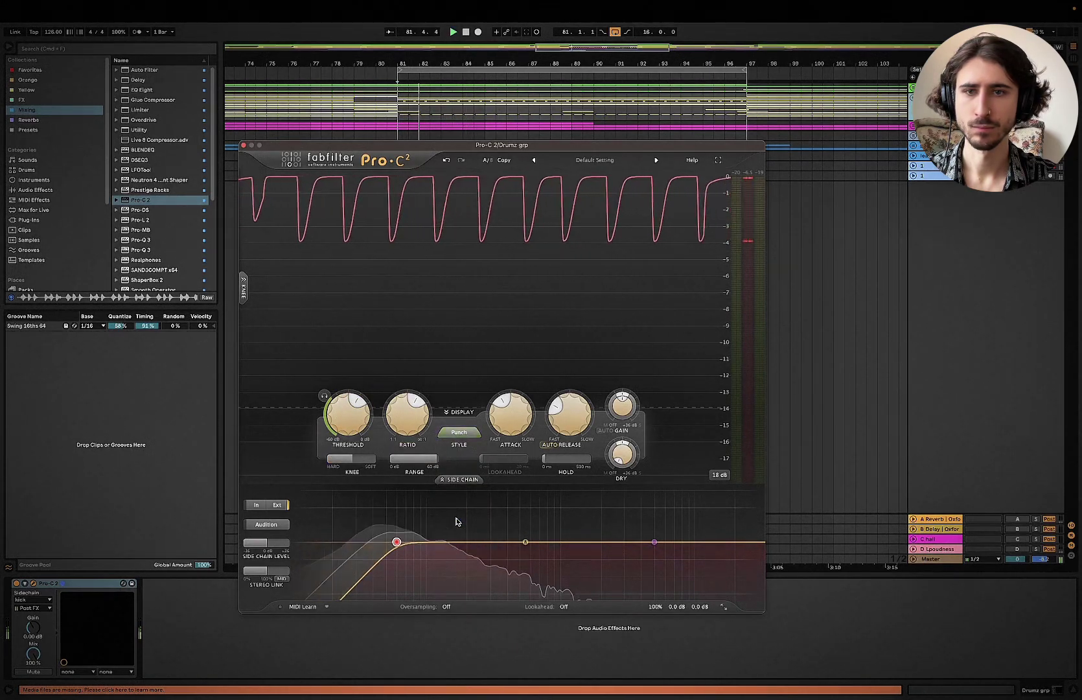
left_click(459, 432)
left_click(460, 526)
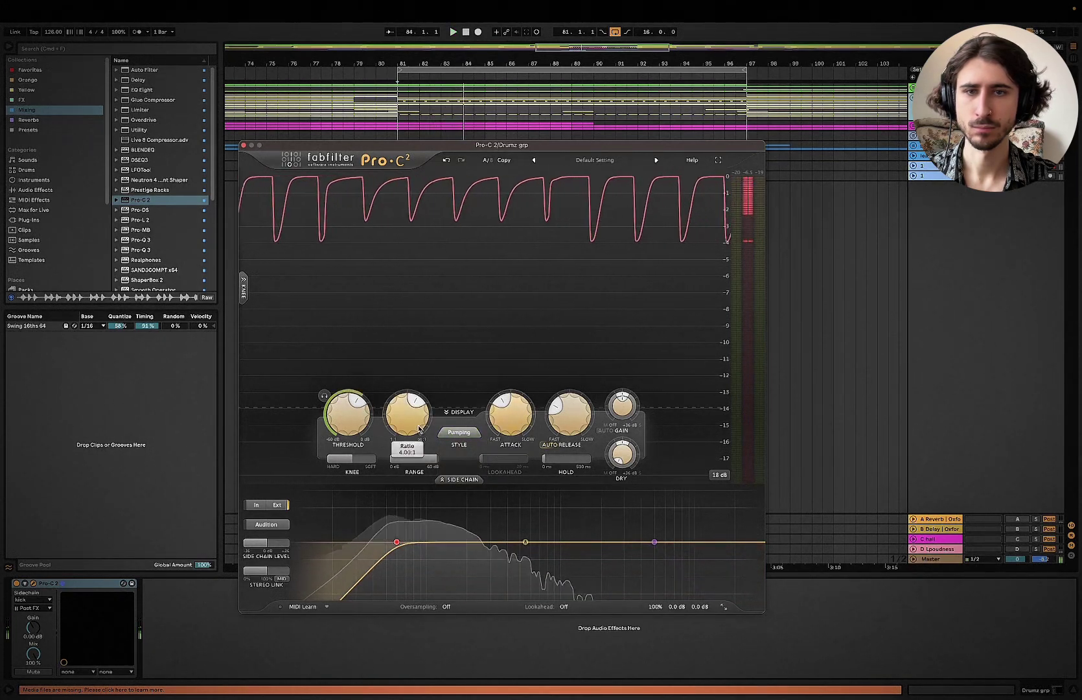
Step: Set the drum group's Pro-C 2 ratio to about 6.24:1 and its overall mix to 75%, and close the compressor
left_click_drag(398, 410, 402, 419)
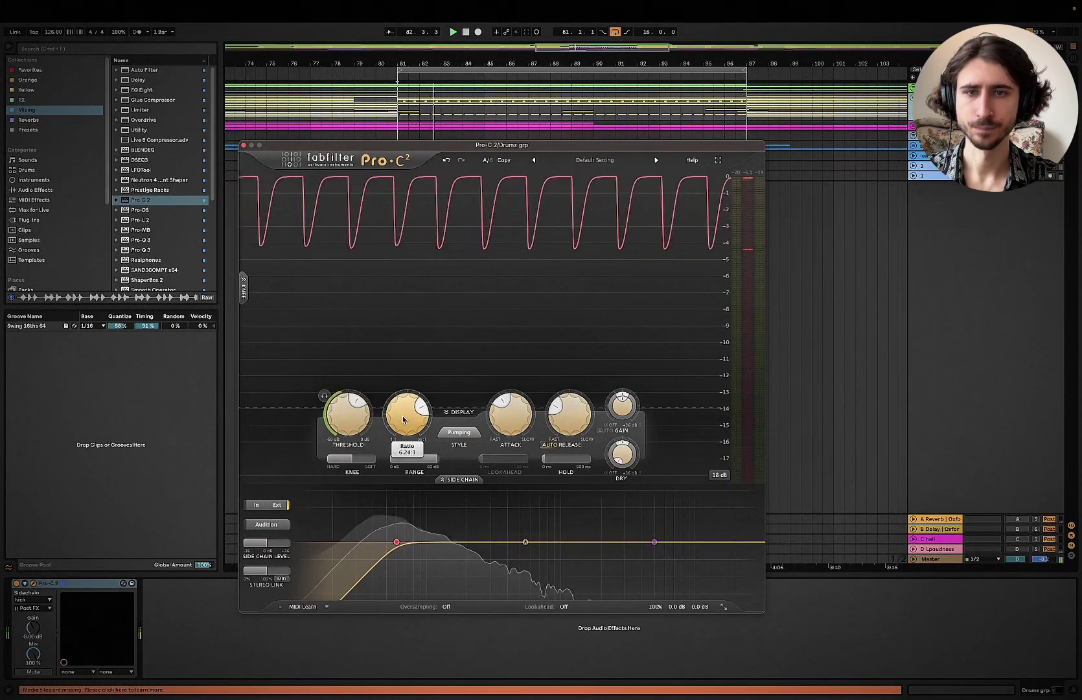
mouse_move(655, 547)
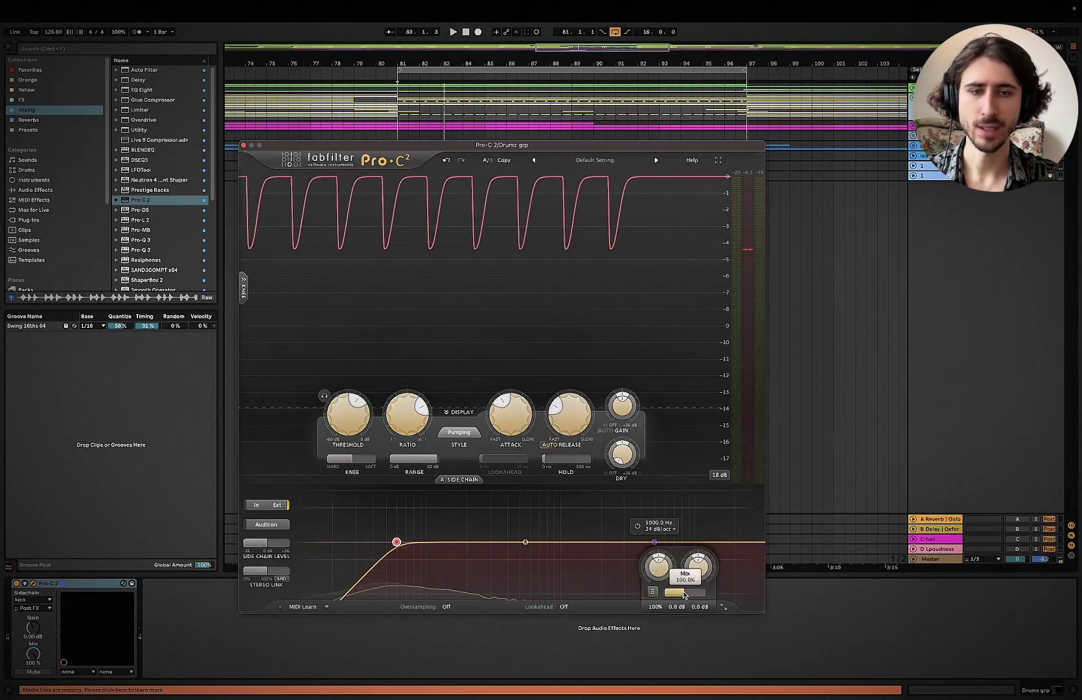
key("space")
mouse_move(358, 423)
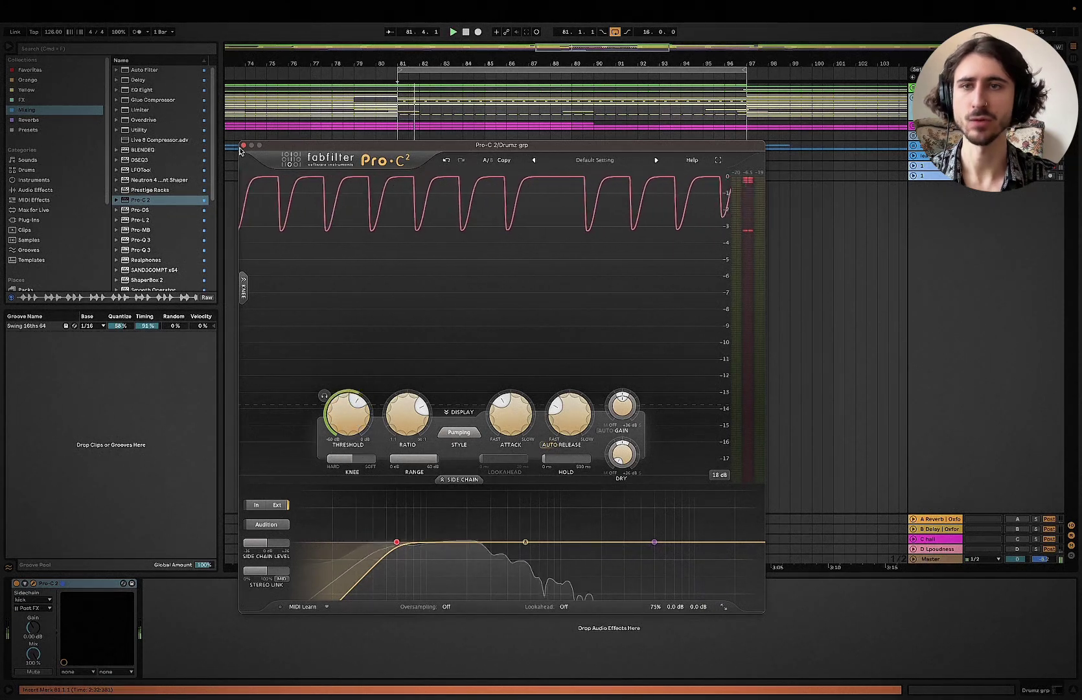
left_click(243, 145)
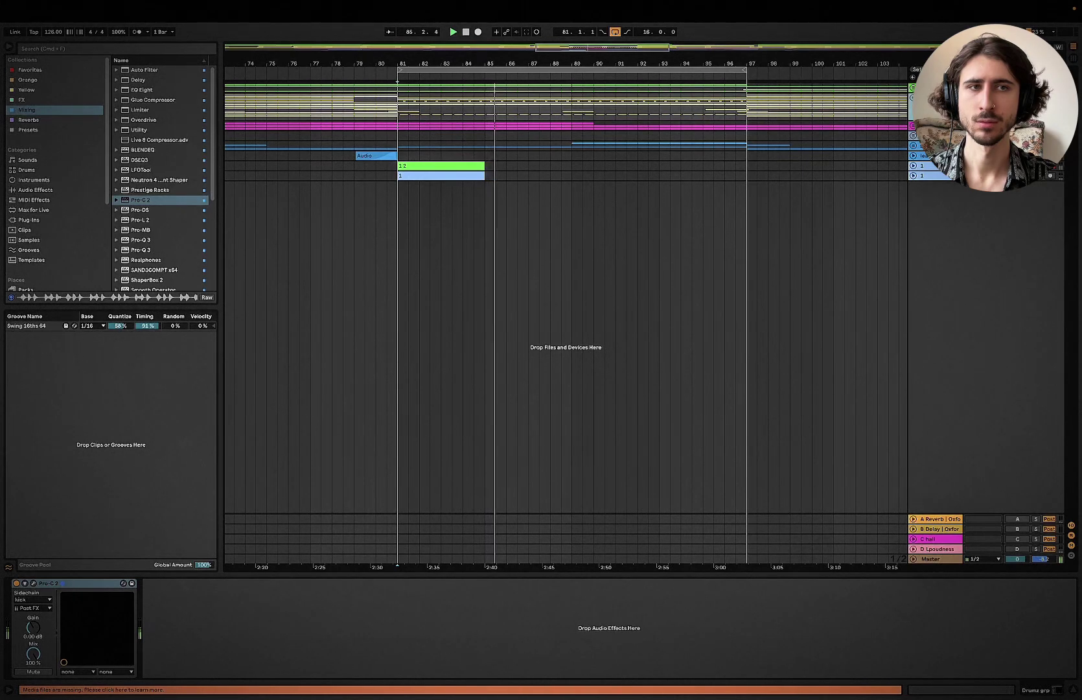
Step: Open Pro-MB on the kick track and set band 1's threshold to about -15.06 dB while playing the drop
left_click(914, 88)
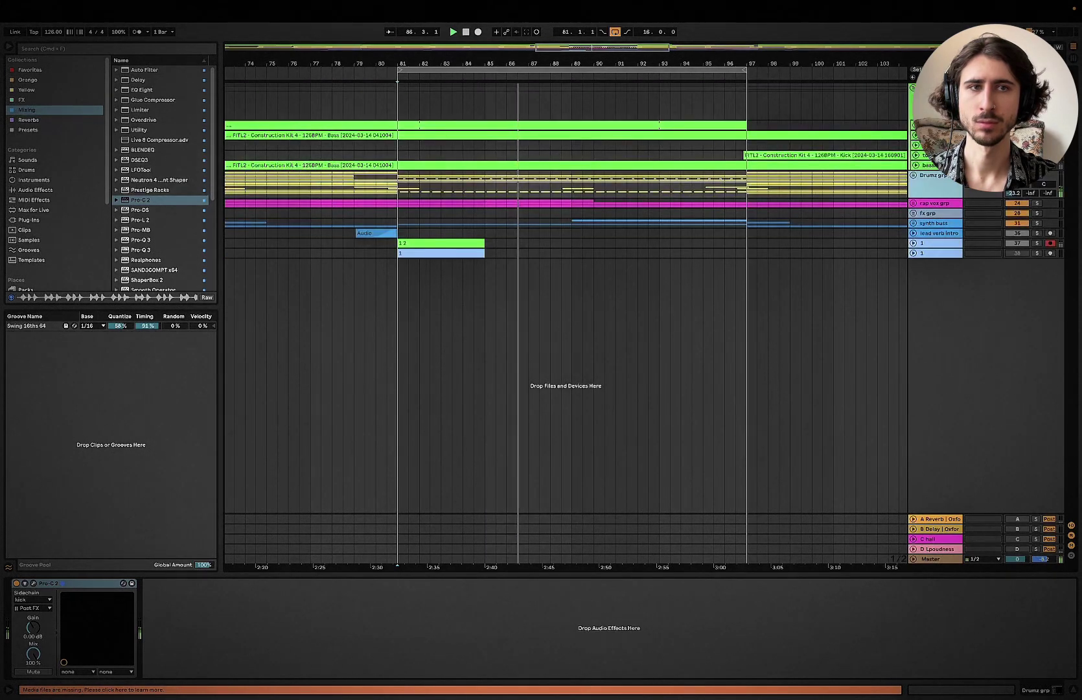
left_click(931, 125)
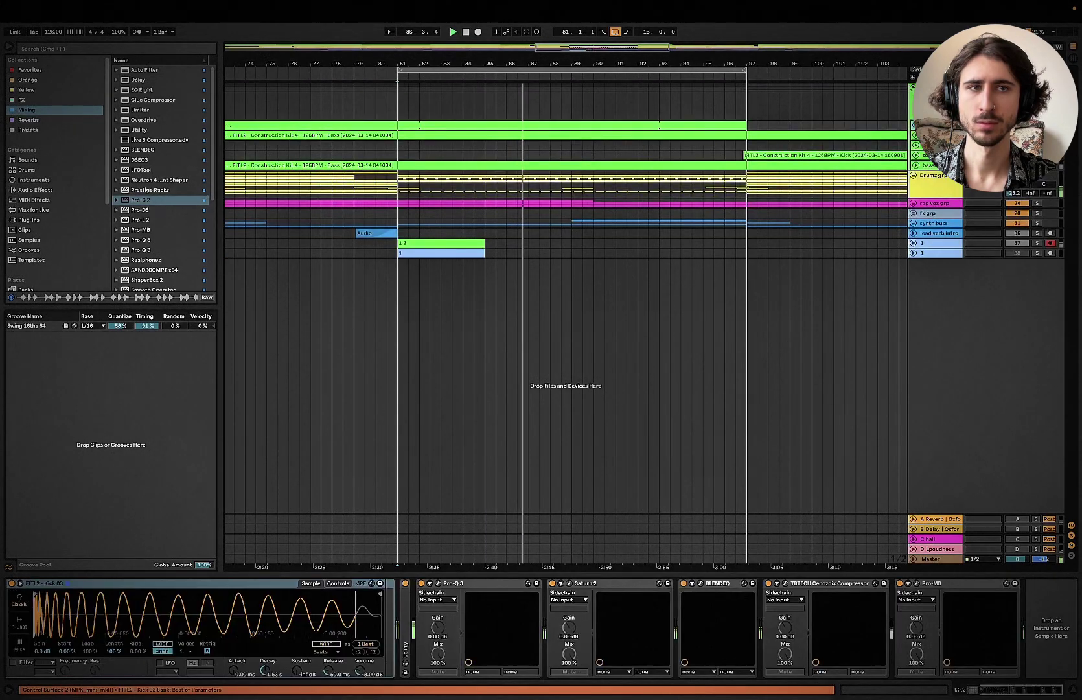
left_click(915, 583)
left_click(433, 335)
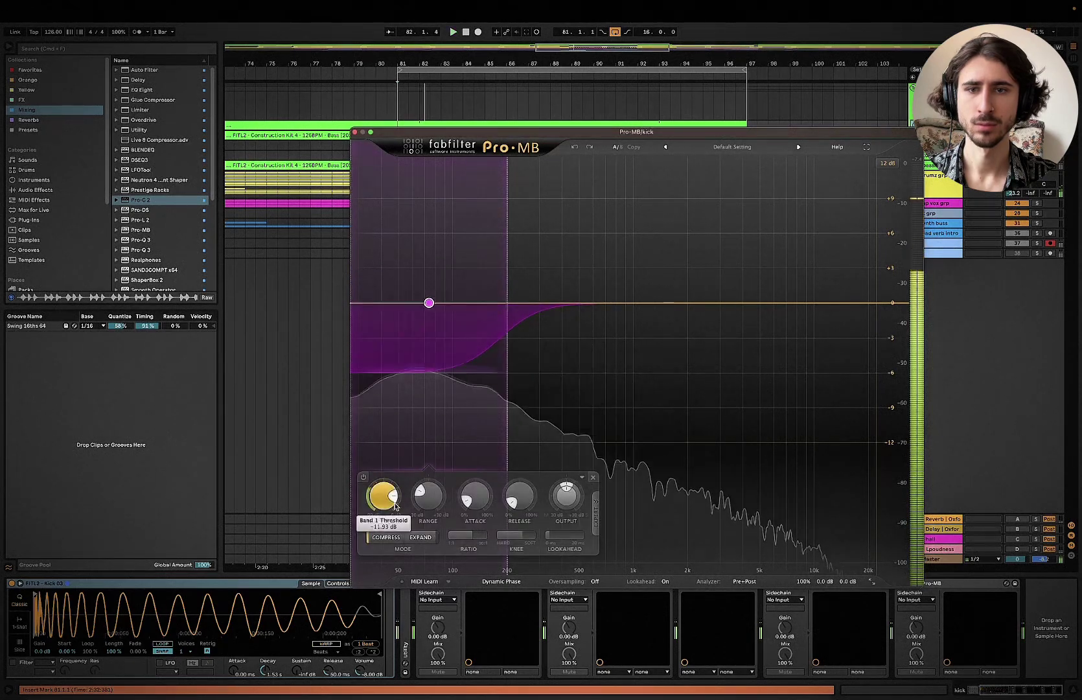
left_click_drag(390, 522, 394, 530)
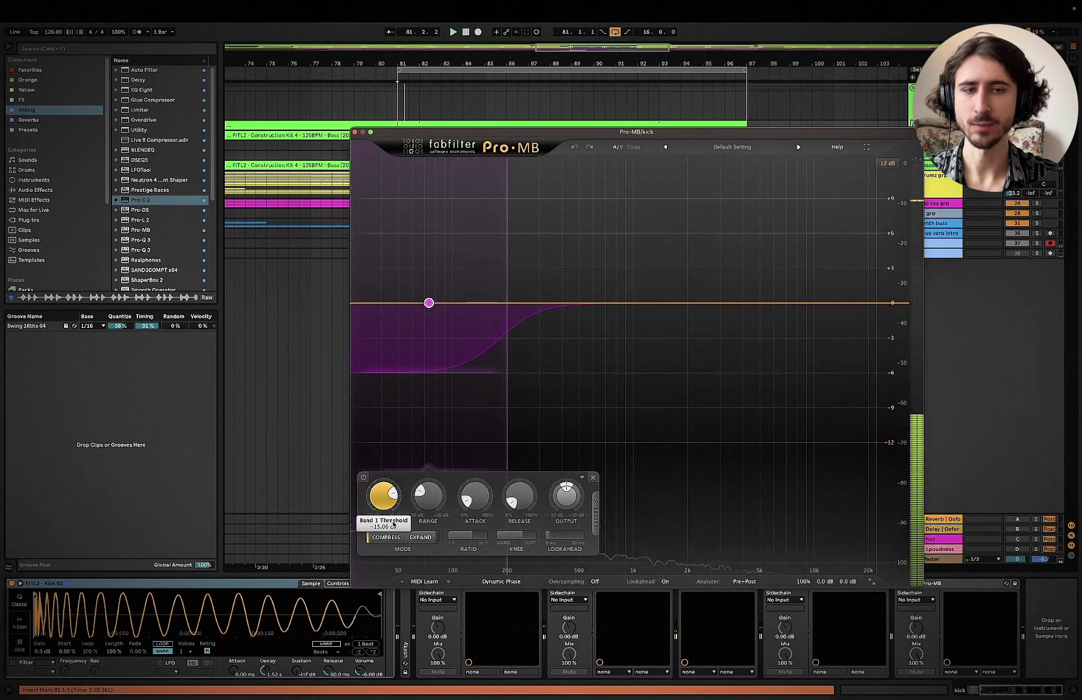
key("space")
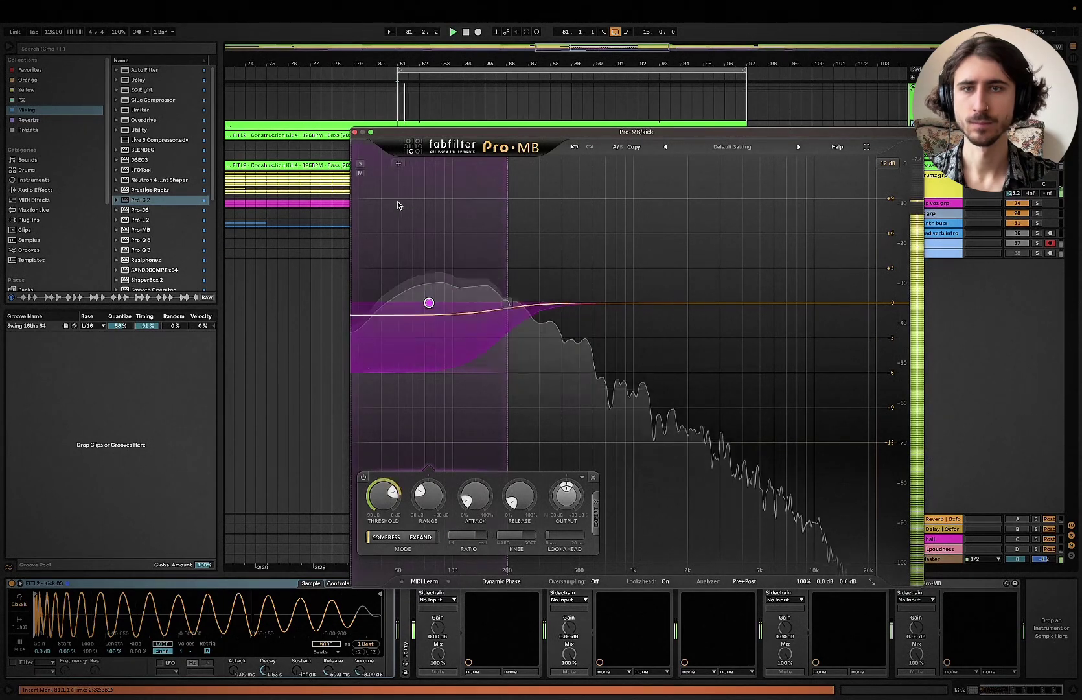
Step: Check band 1's high crossover and threshold in the kick's Pro-MB while replaying the drop
mouse_move(511, 249)
left_mouse_down()
mouse_move(471, 246)
mouse_move(541, 251)
mouse_move(510, 252)
left_mouse_up()
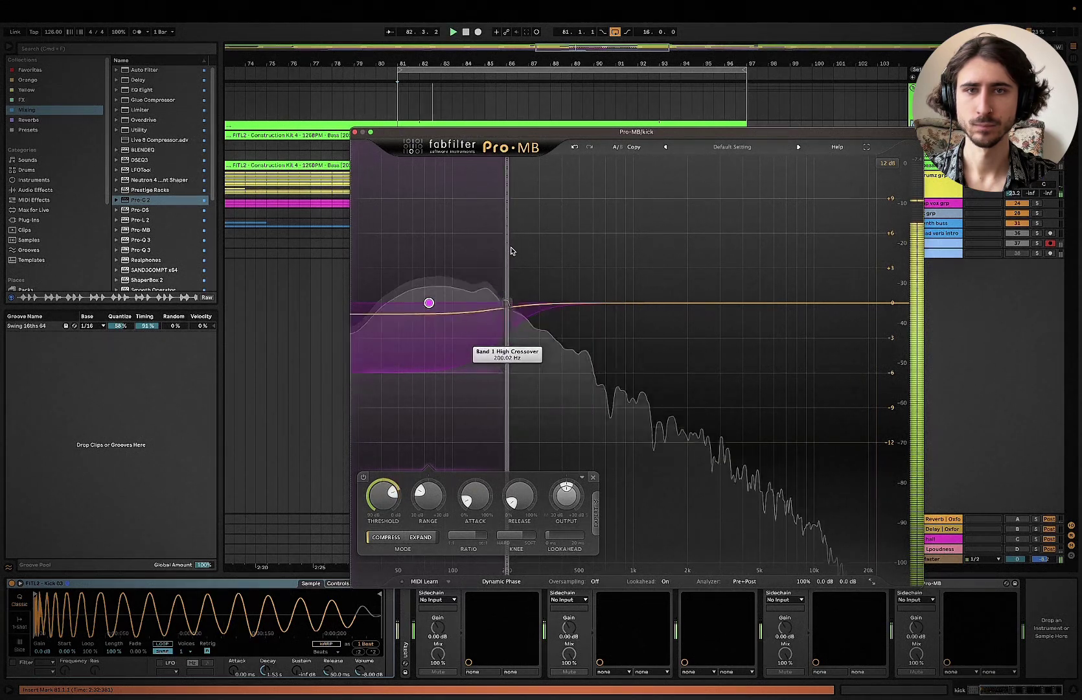
left_click(355, 133)
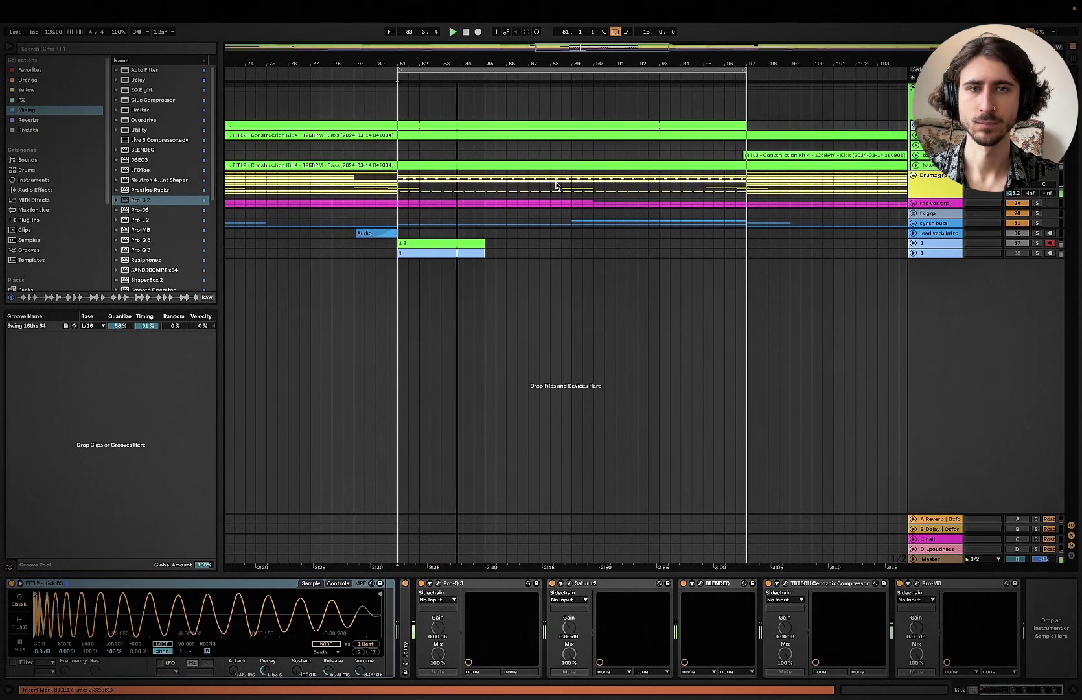
key("space")
key("space")
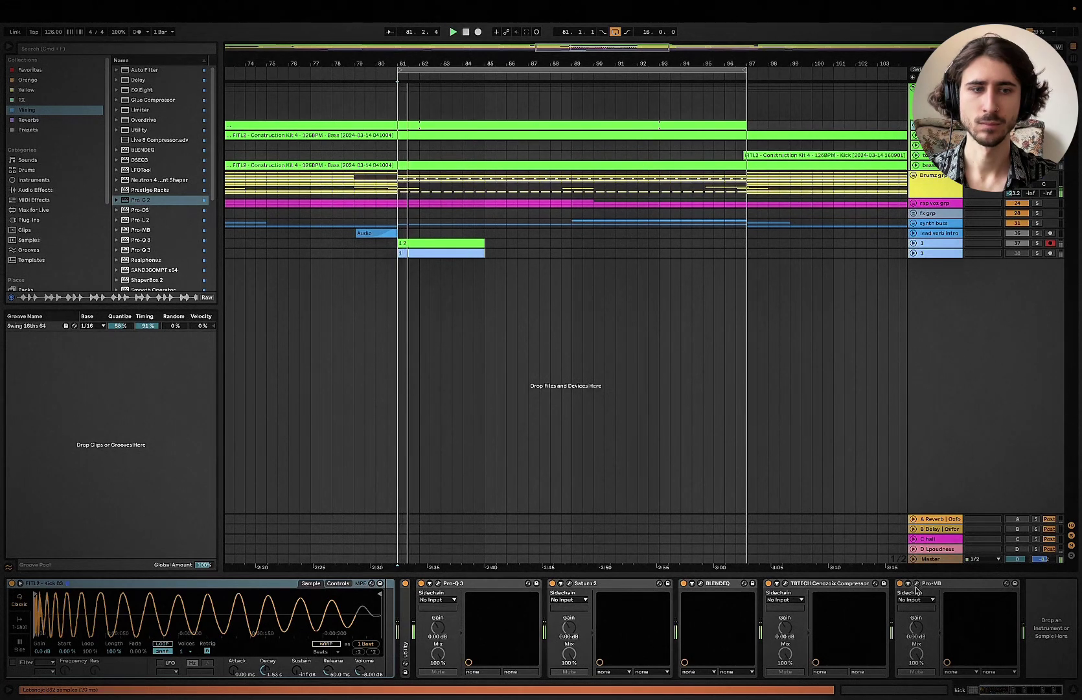
left_click(916, 583)
mouse_move(373, 508)
left_mouse_down()
mouse_move(376, 485)
mouse_move(381, 501)
left_mouse_up()
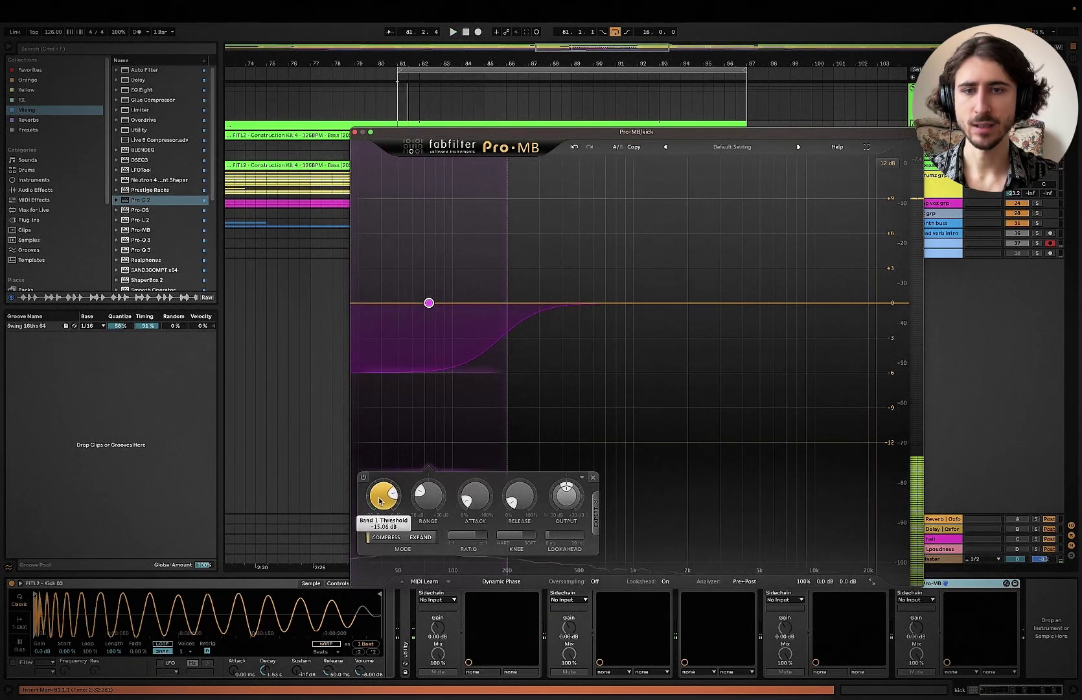
left_click(354, 131)
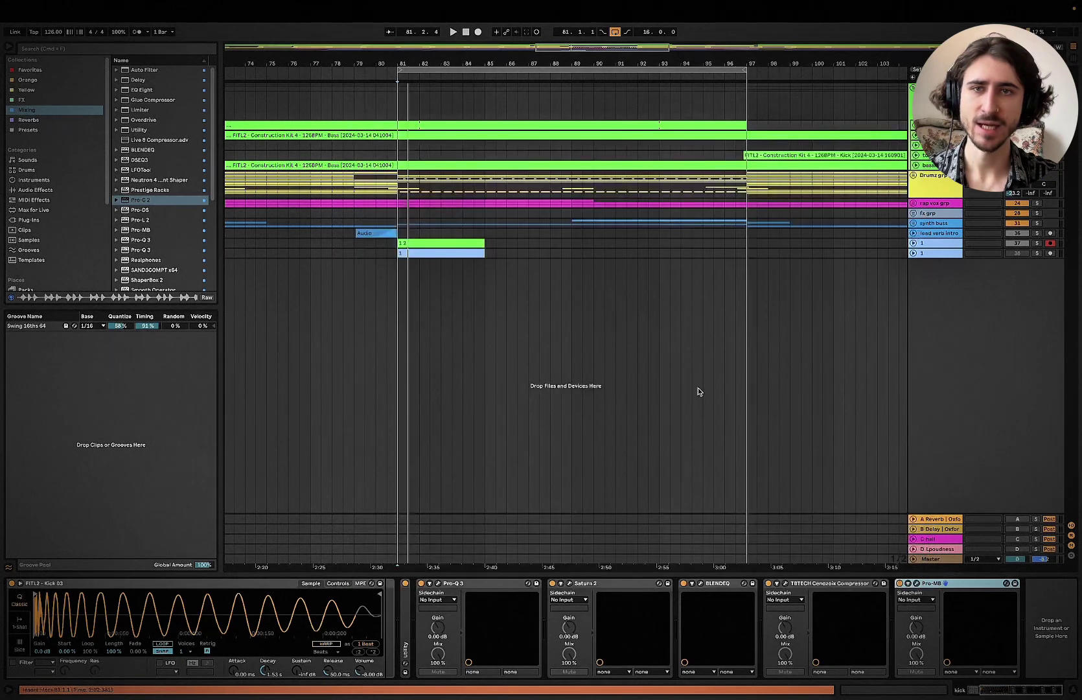
Step: Browse the listening environments beyond Mix Check in the Master's Realphones and pick one
left_click(931, 556)
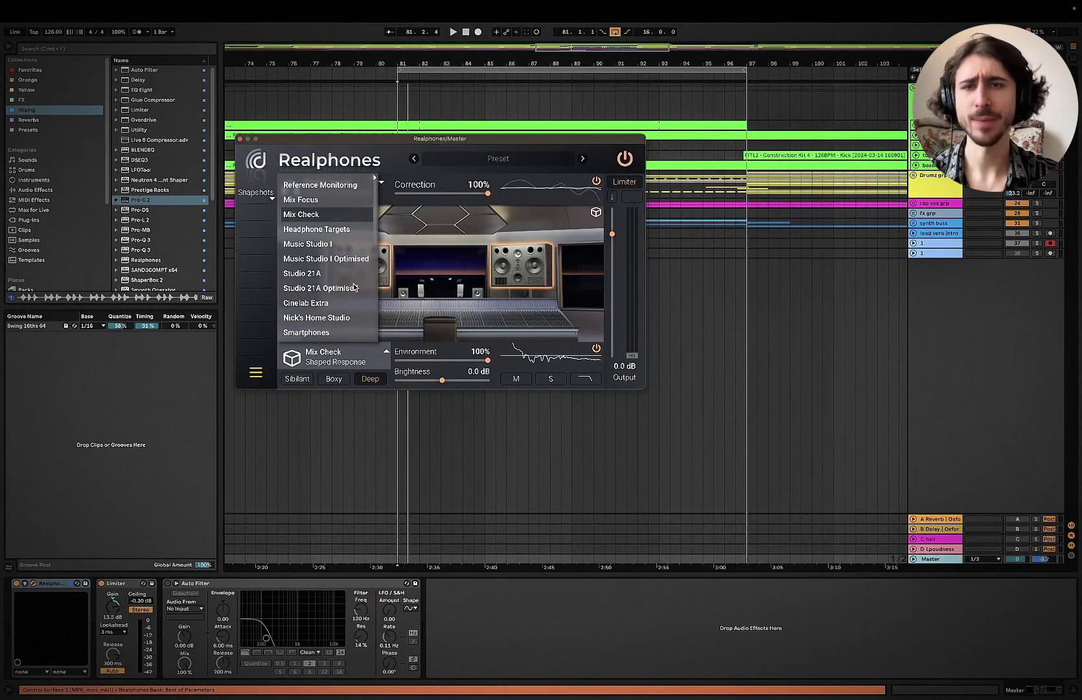
scroll(317, 308, "down", 2)
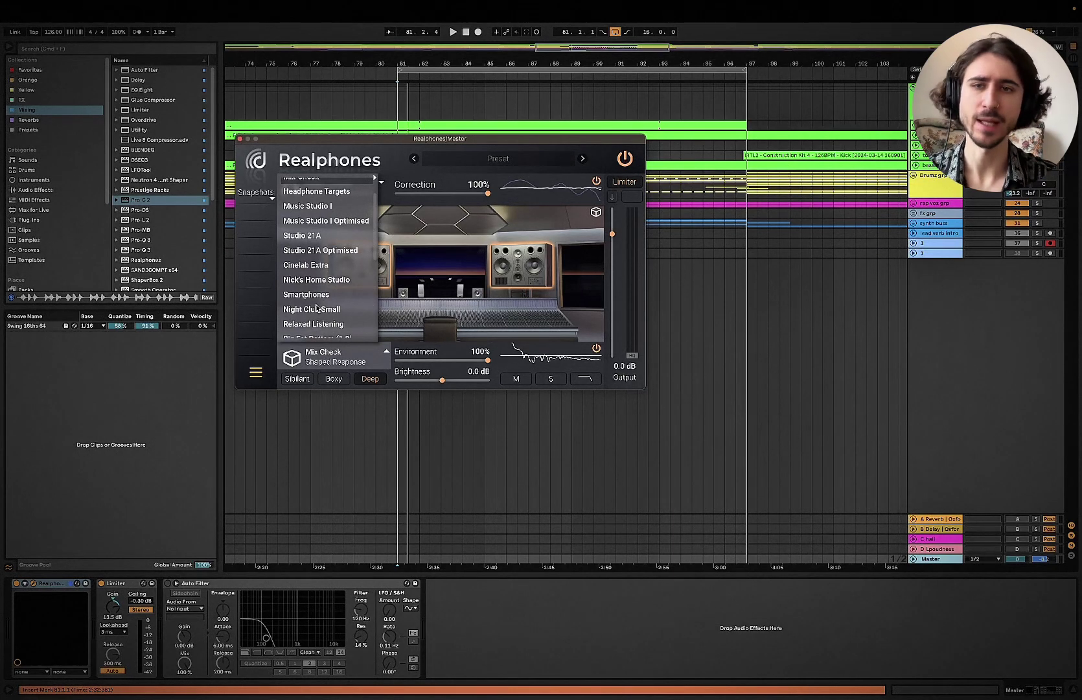
left_click(316, 262)
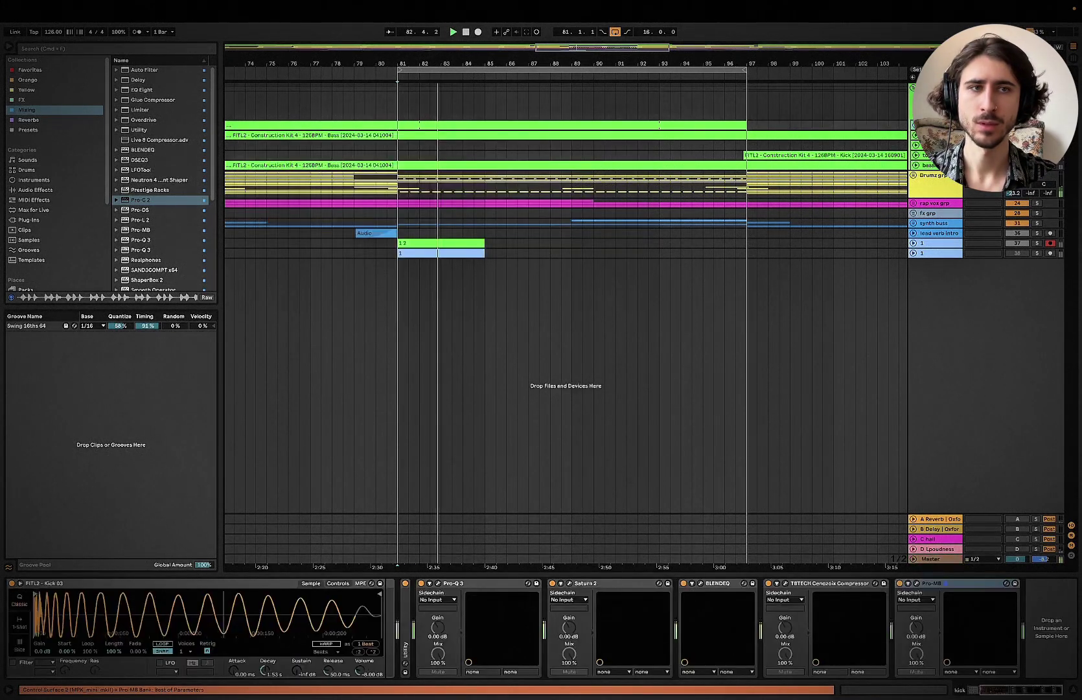
Step: Review the low-band compression in the kick's Pro-MB once more and close it
left_click(917, 585)
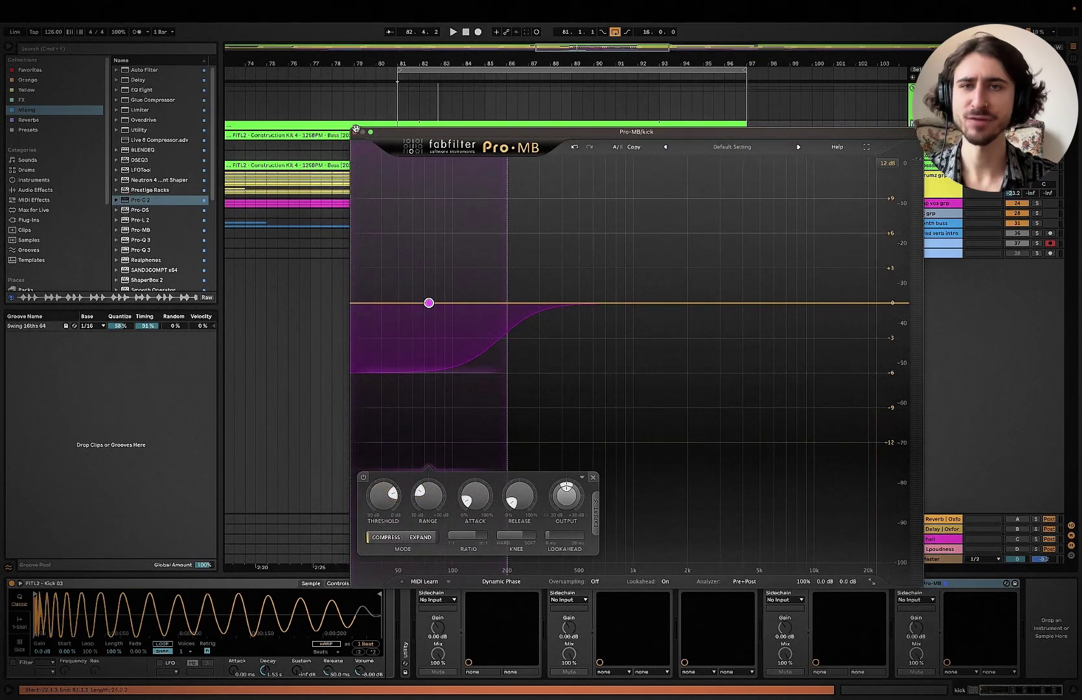
left_click(355, 132)
scroll(443, 180, "left", 1)
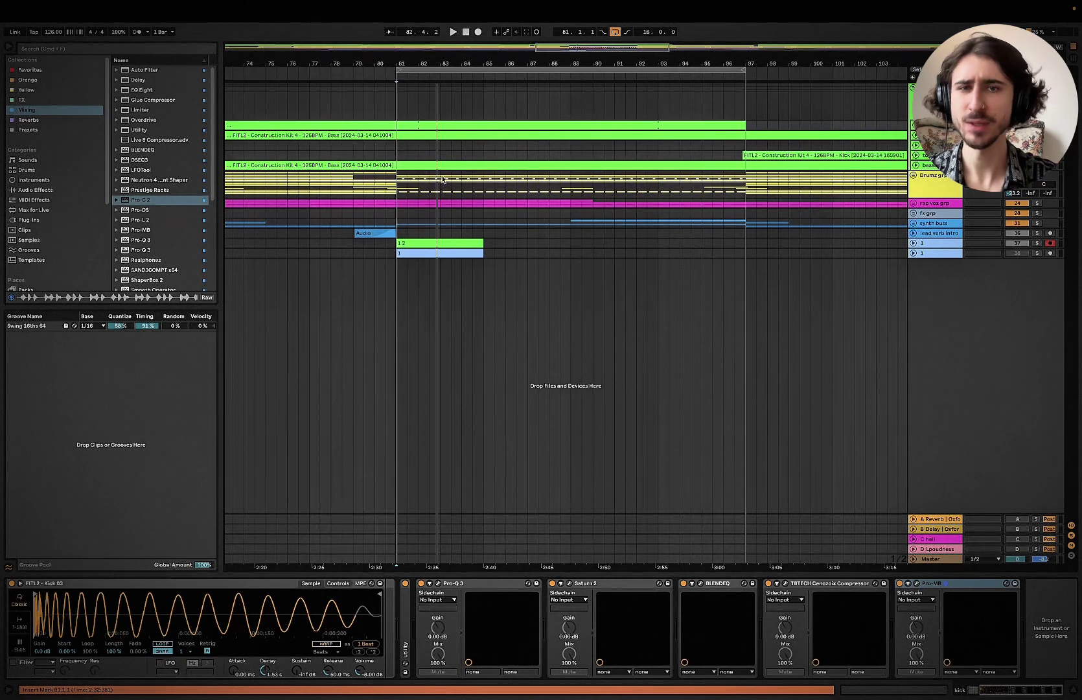
Step: Add Saturn 2 from the FX collection to the drum group, directly after Pro-C 2
left_click(399, 190)
scroll(911, 91, "down", 3)
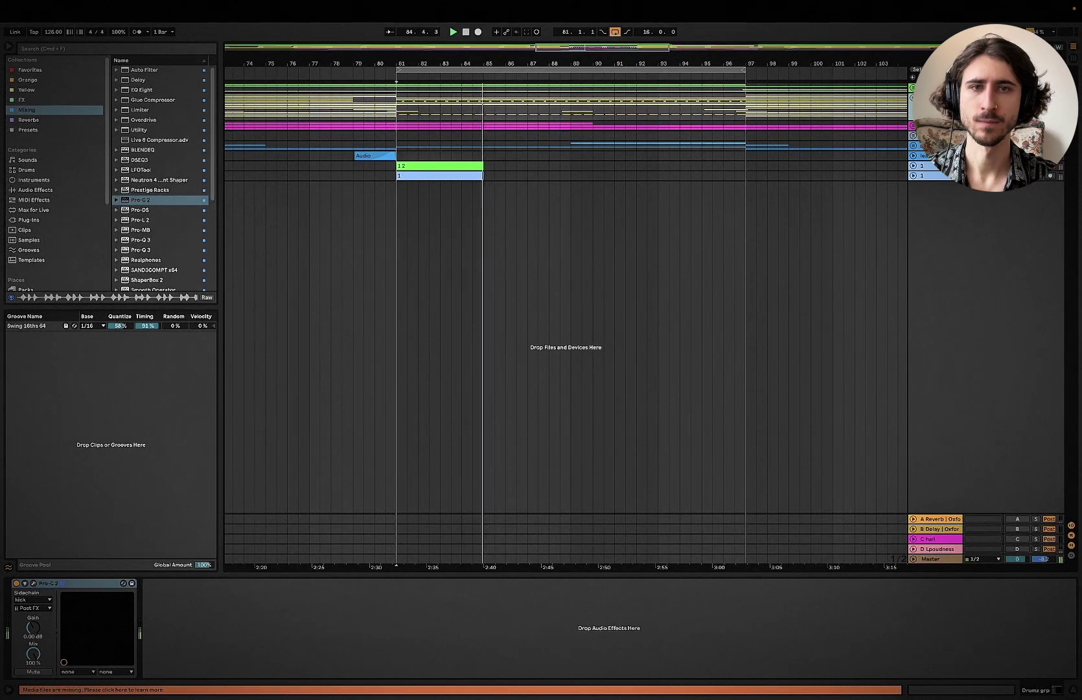
left_click(52, 100)
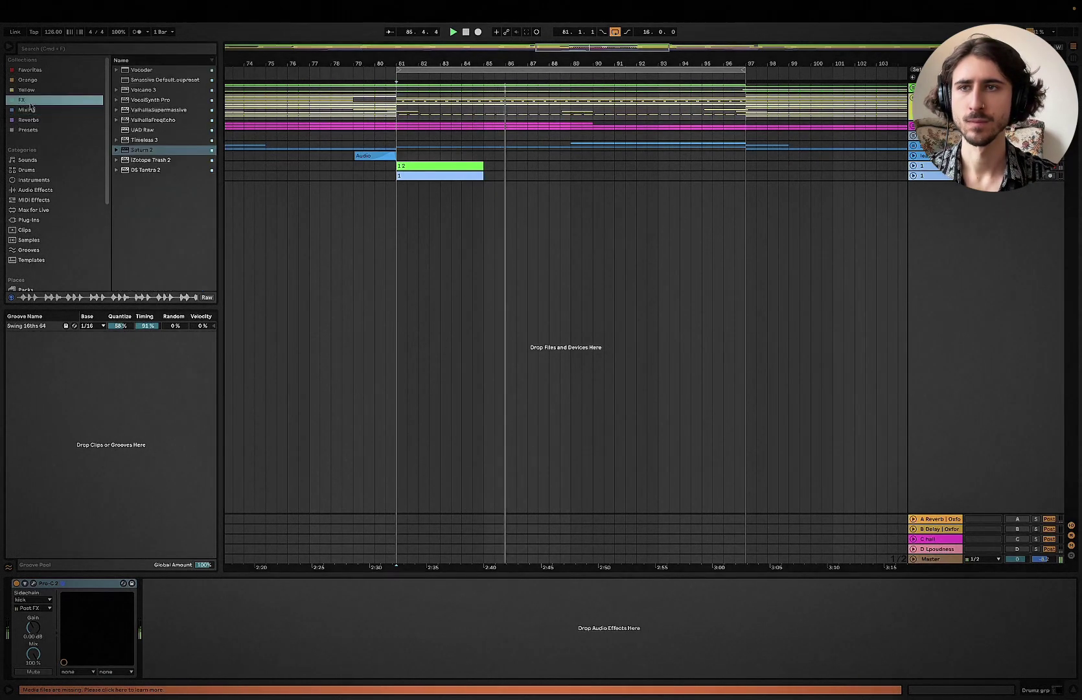
key("space")
left_click_drag(142, 152, 159, 554)
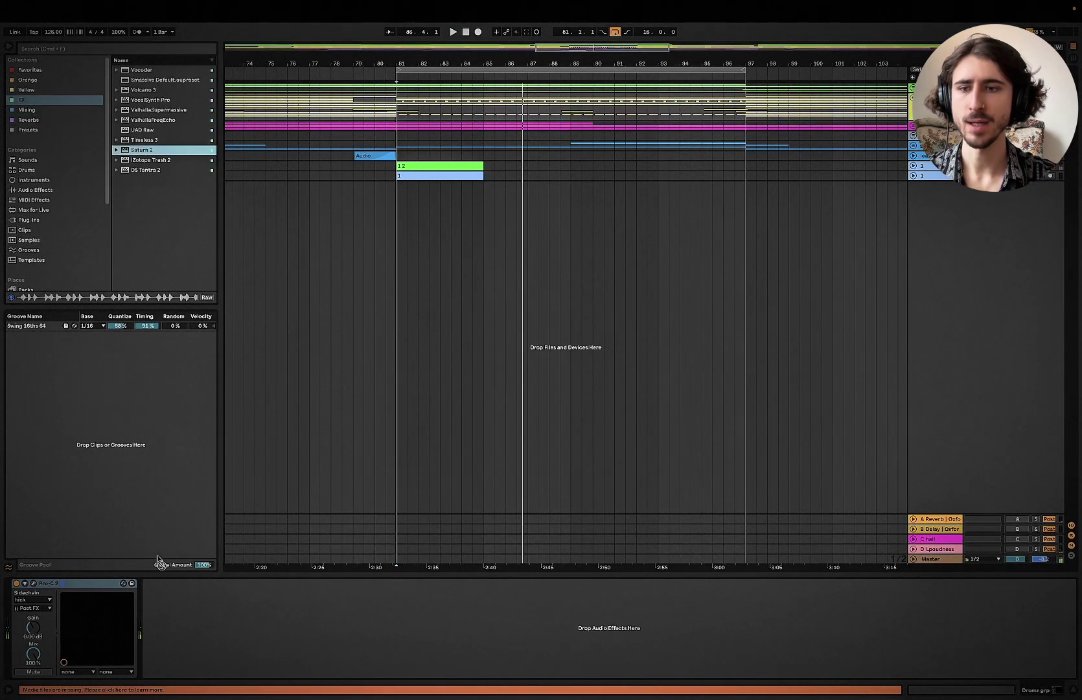
left_click_drag(161, 623, 161, 623)
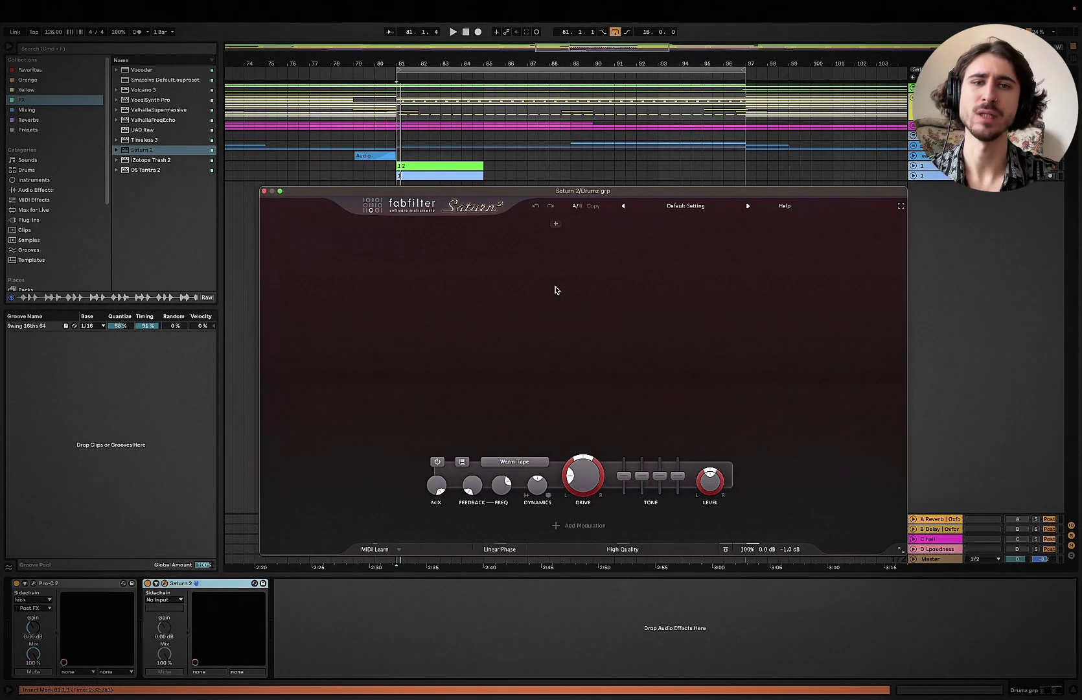
Step: Split the drum group's Saturn 2 into three bands, audition the low and high ranges, and leave the middle band soloed
mouse_move(584, 486)
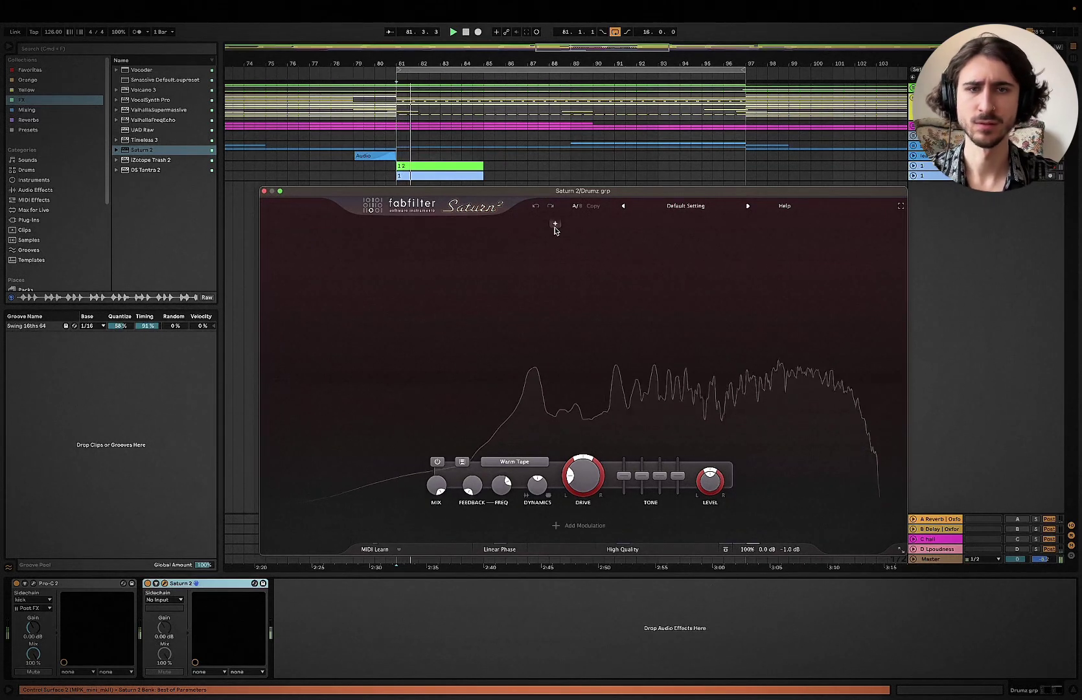
left_click(575, 225)
left_click_drag(576, 226, 583, 246)
left_click(594, 223)
left_click(594, 223)
left_click(270, 223)
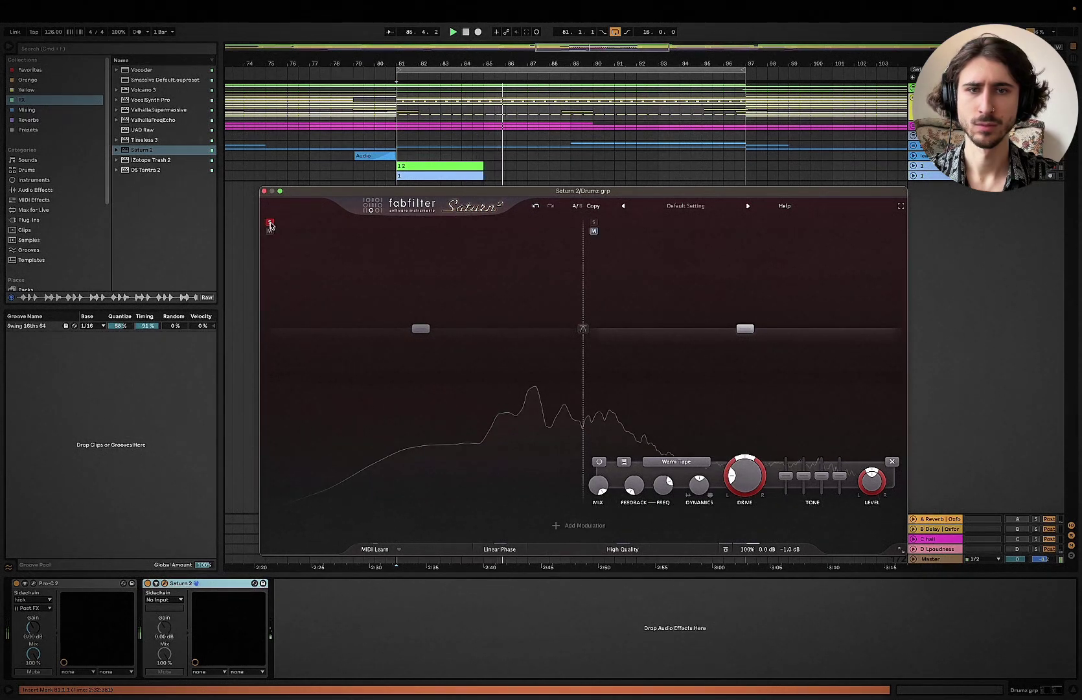
left_click(270, 223)
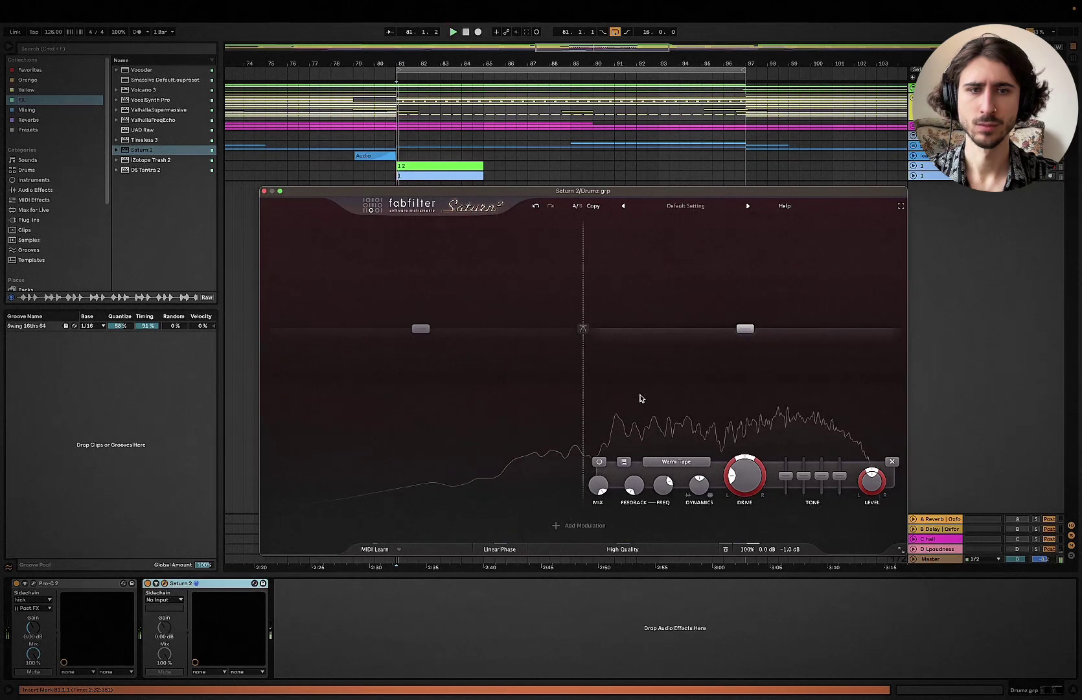
left_click(723, 223)
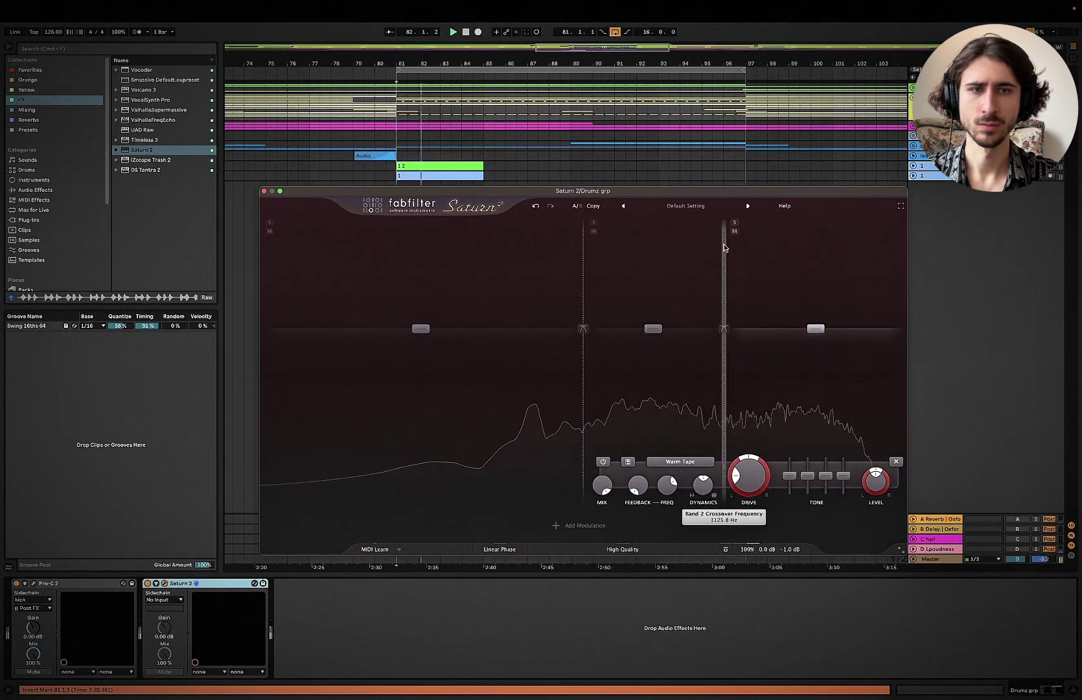
left_click(594, 223)
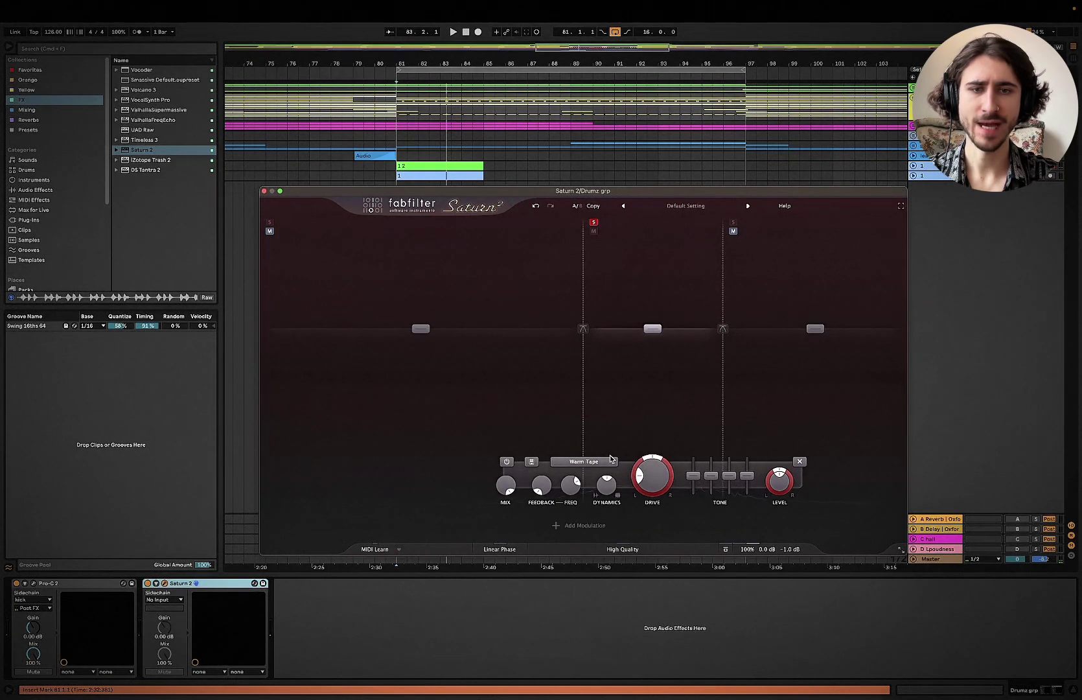
Step: Set the saturation style of Saturn 2's middle band to Old Tape
left_click(611, 459)
mouse_move(597, 489)
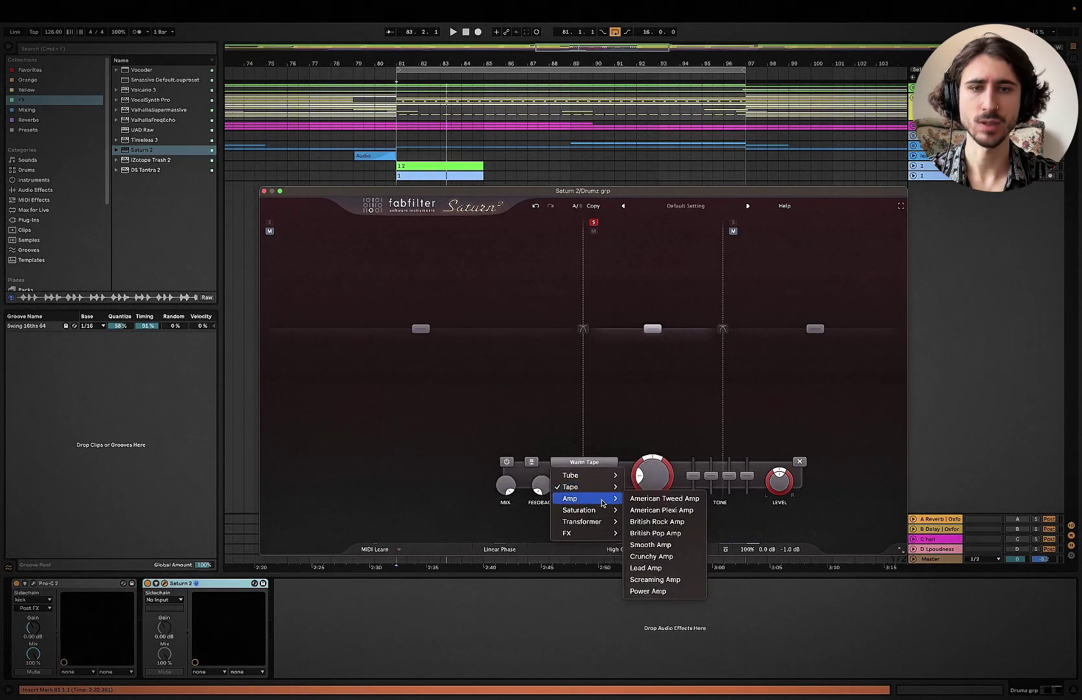
left_click(599, 478)
left_click(600, 463)
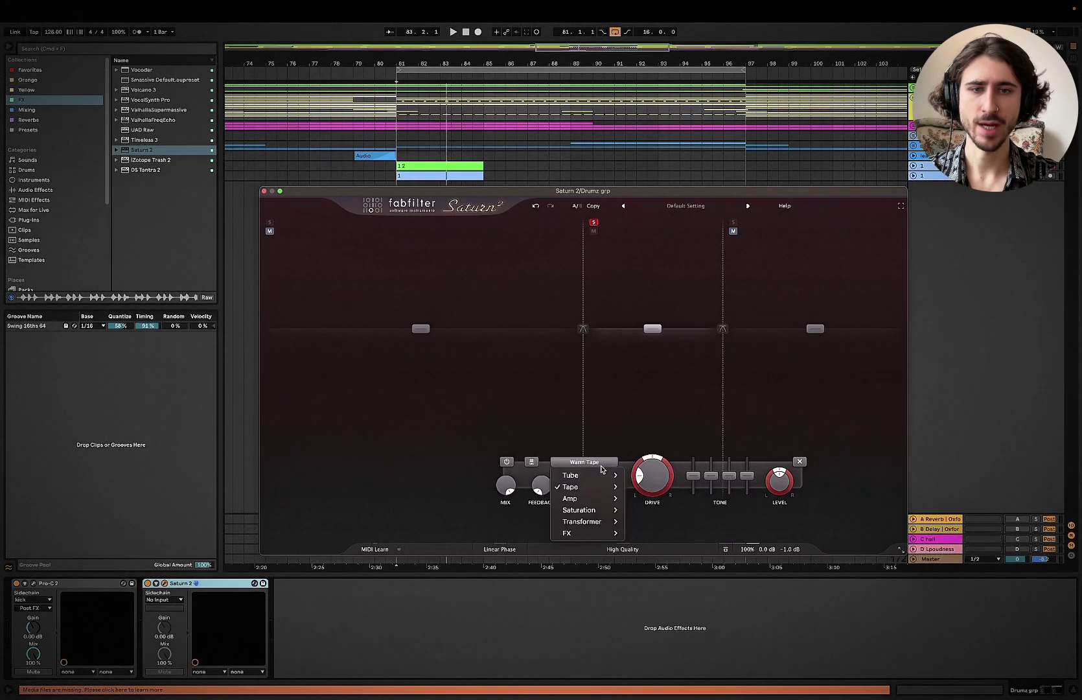
mouse_move(597, 487)
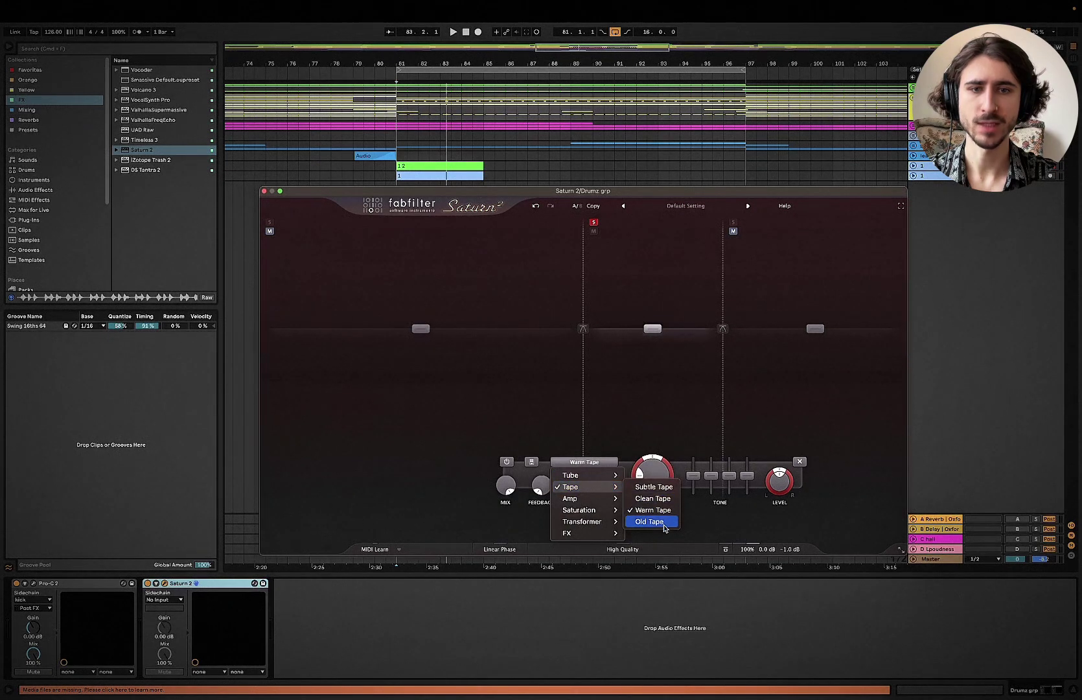
left_click(650, 521)
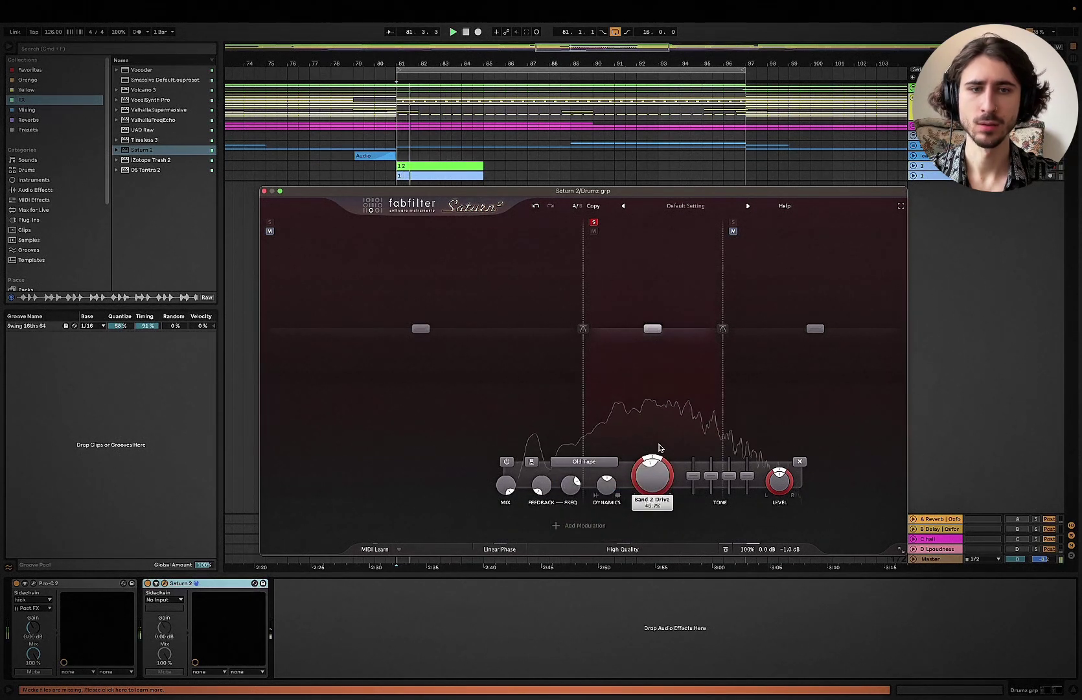
Step: Raise the Drive of Saturn 2's middle band to about 60% and unsolo the band
mouse_move(662, 429)
left_mouse_down()
mouse_move(655, 399)
mouse_move(661, 425)
left_mouse_up()
left_click(593, 223)
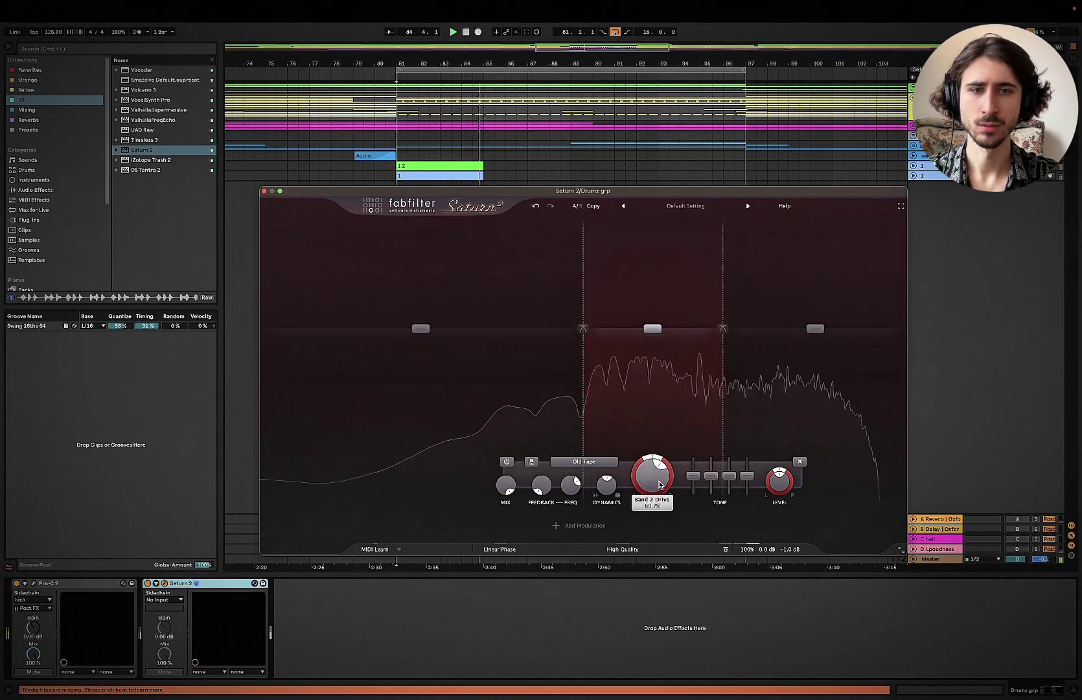
left_click(637, 597)
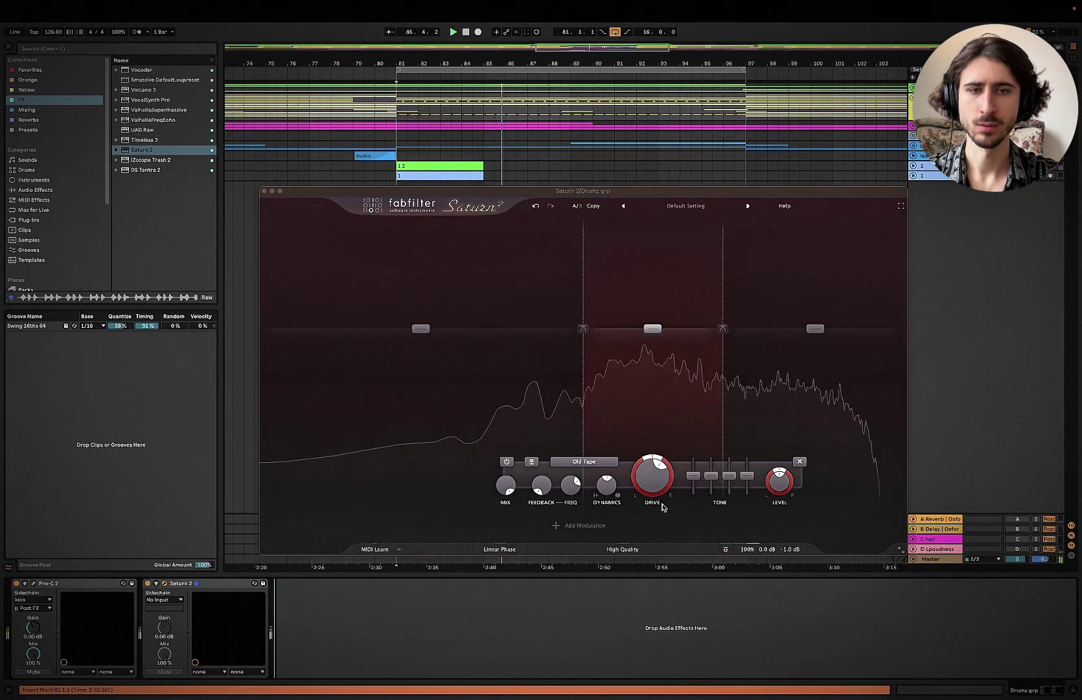
mouse_move(661, 487)
left_click_drag(660, 488, 662, 490)
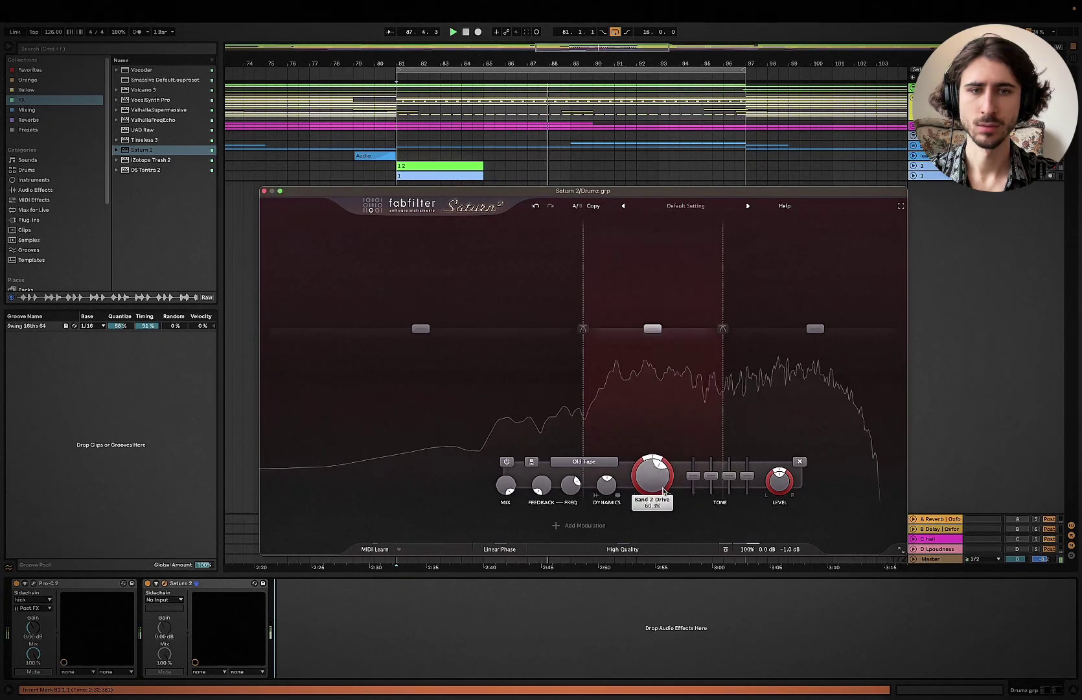
Step: Add an envelope follower to Saturn 2, assign it to the middle band's Dynamics and adjust its modulation amount
mouse_move(646, 496)
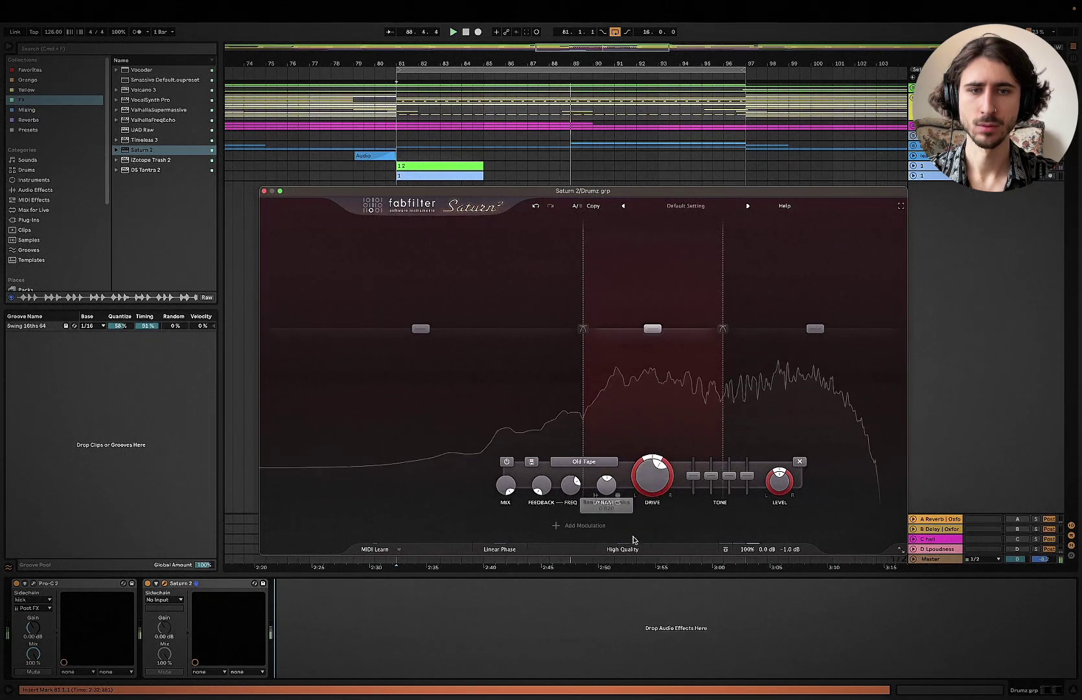
left_click(585, 527)
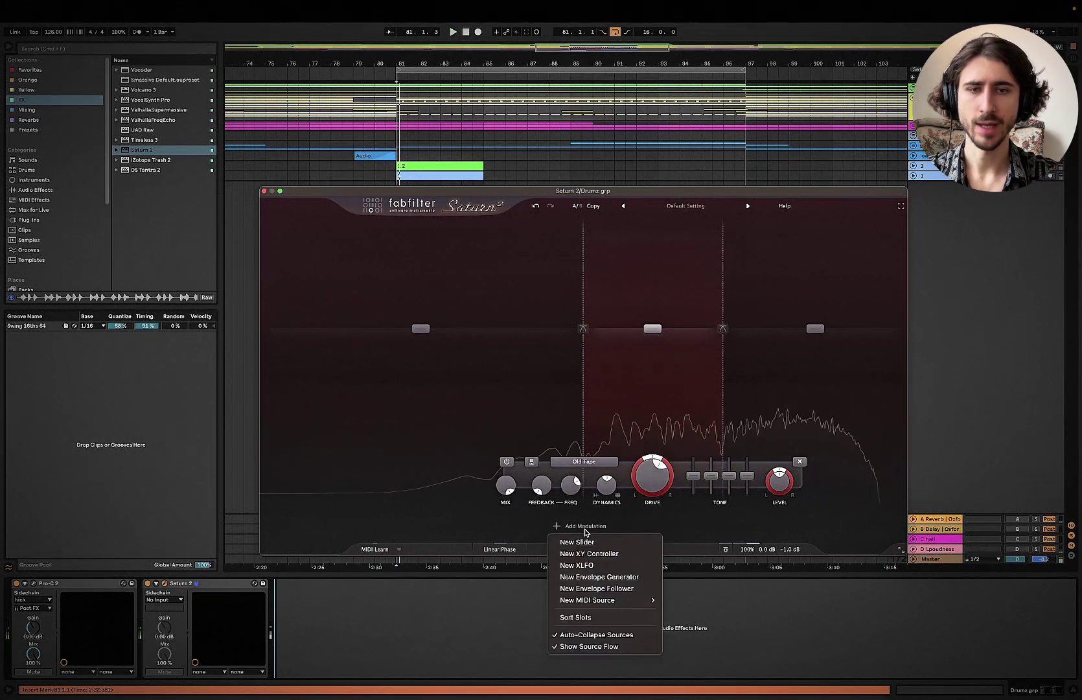
left_click(600, 589)
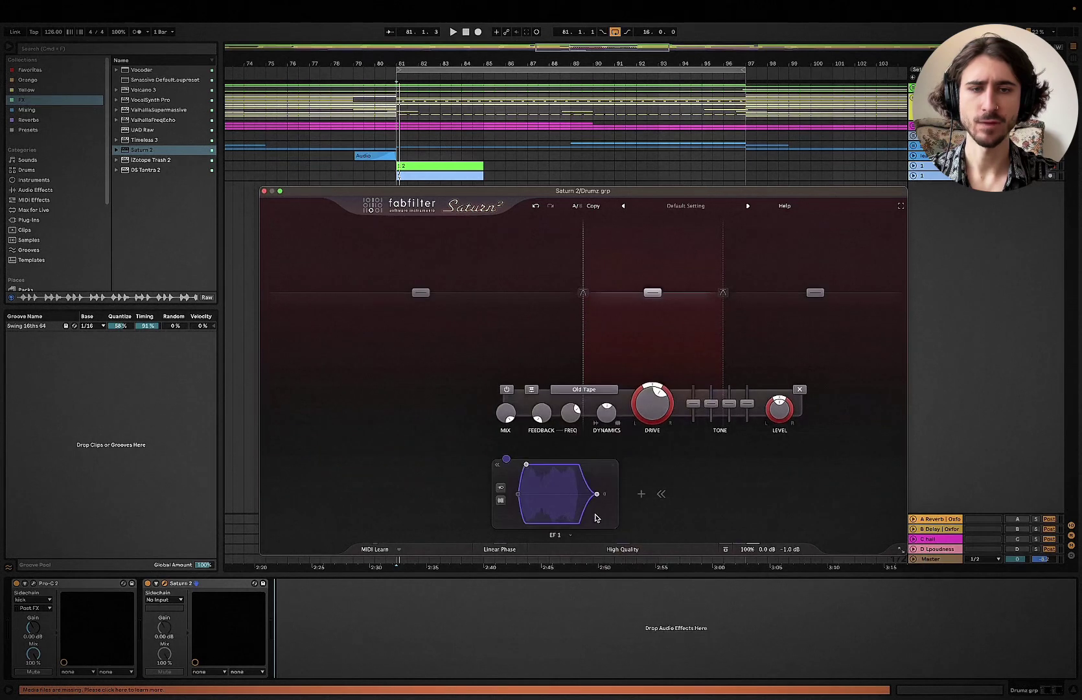
left_click_drag(506, 460, 661, 422)
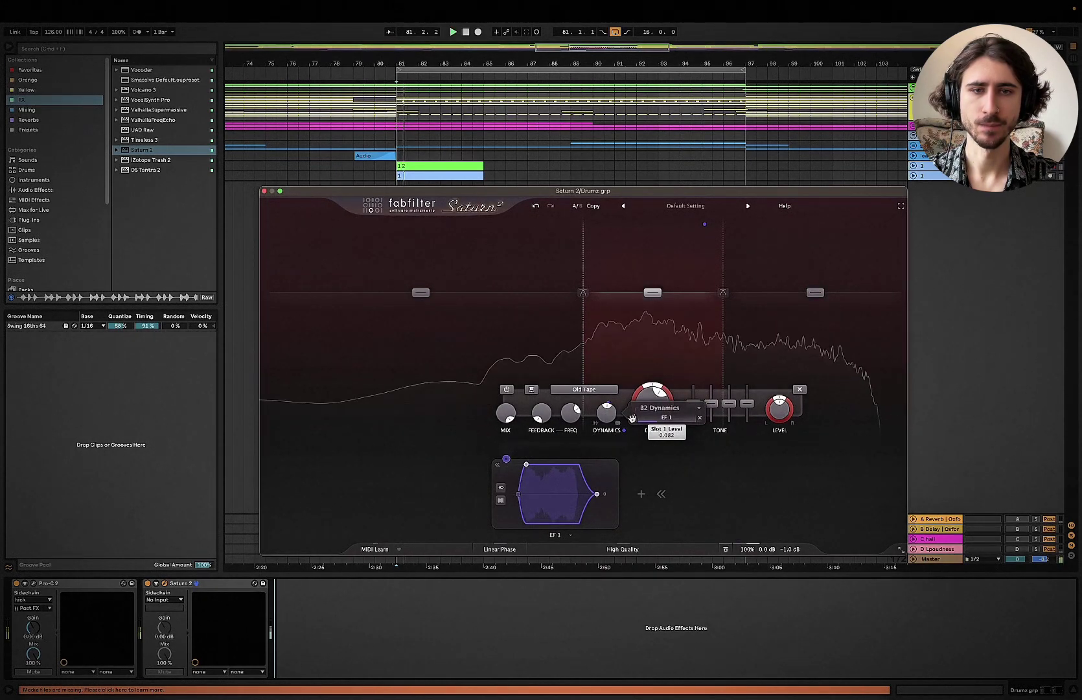
left_click_drag(633, 418, 654, 426)
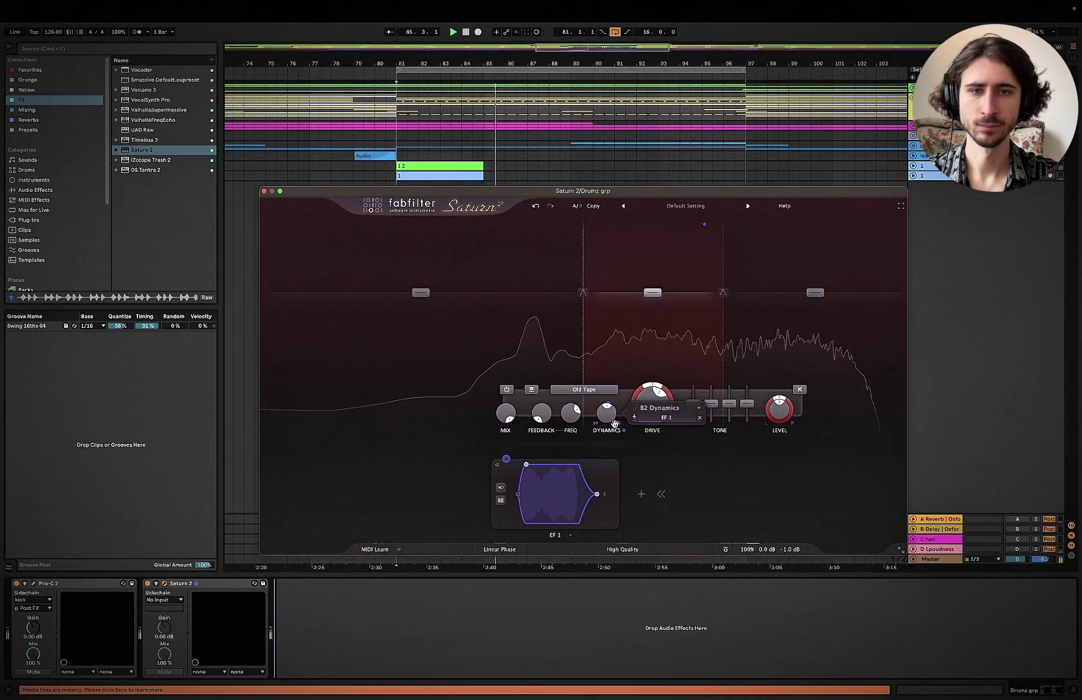
Step: Assign the same envelope follower to the middle band's Drive, lower the base Drive and set Dynamics to about -0.10
mouse_move(608, 420)
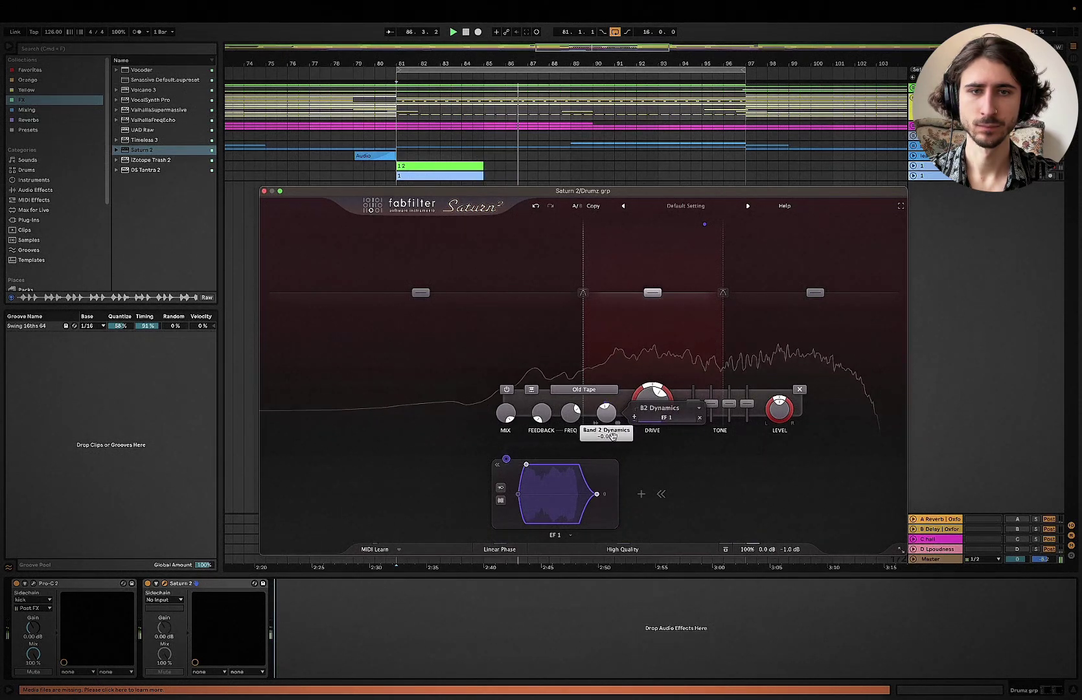
left_click_drag(506, 458, 653, 398)
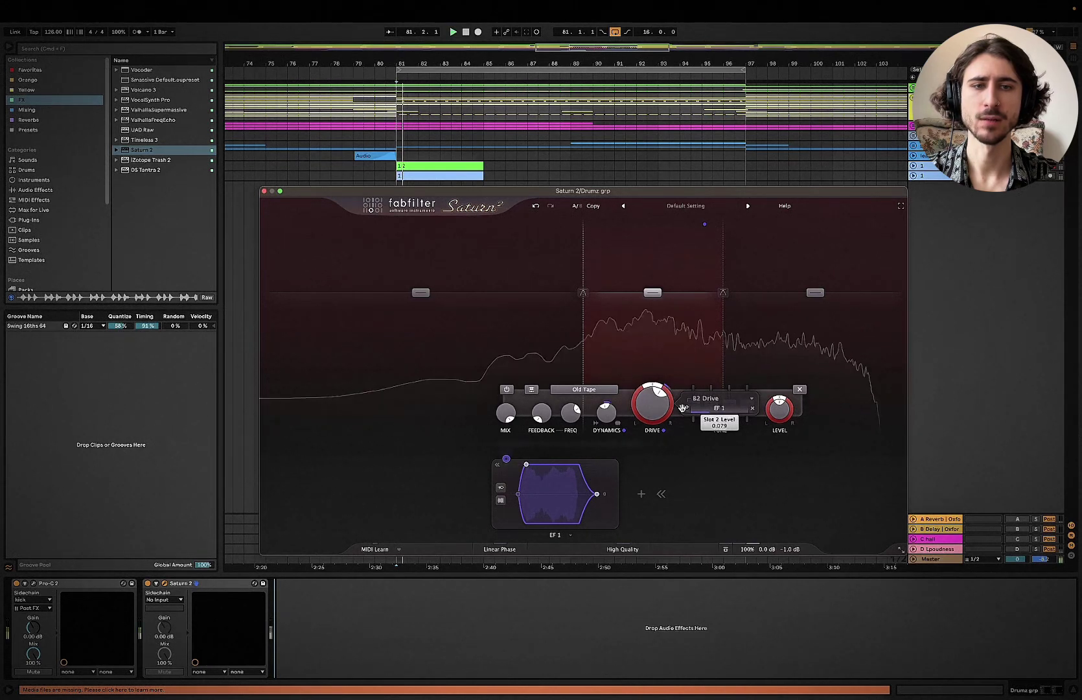
left_click_drag(656, 403, 652, 410)
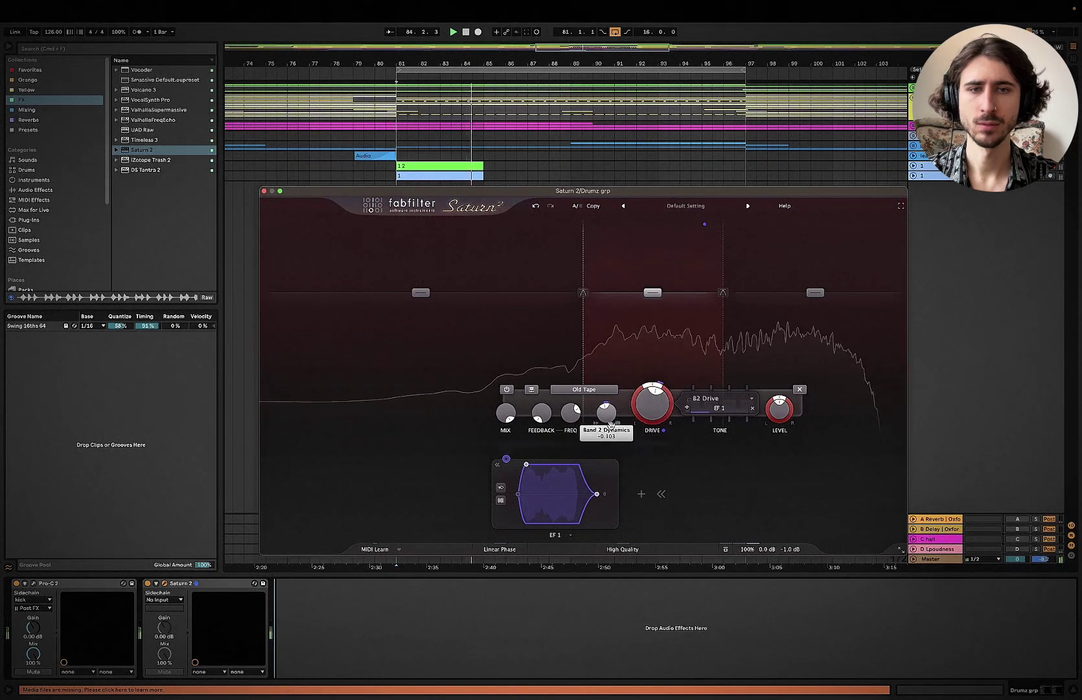
Step: Remove the envelope follower to hear the drums without it, and undo the removal
mouse_move(504, 458)
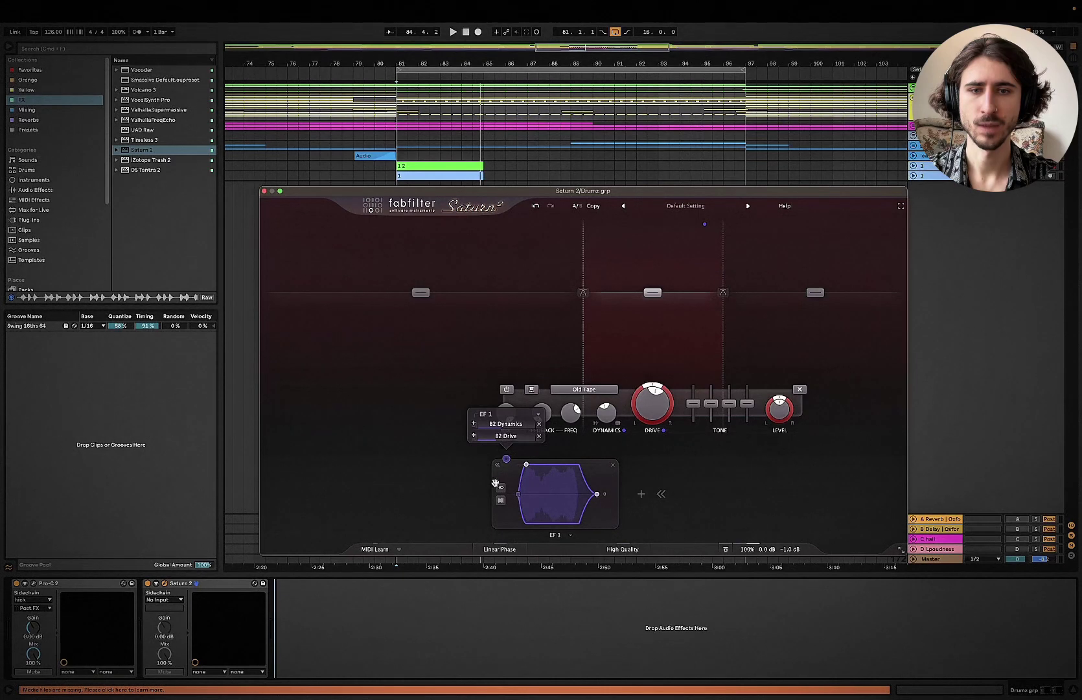
left_click(498, 464)
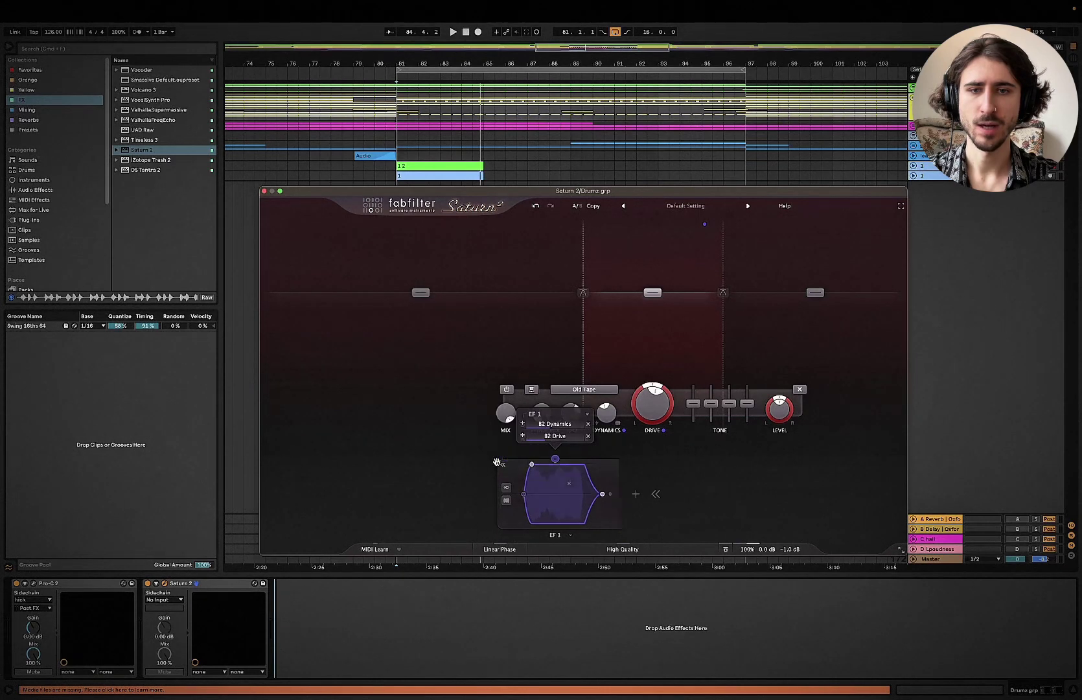
left_click(556, 461)
mouse_move(549, 495)
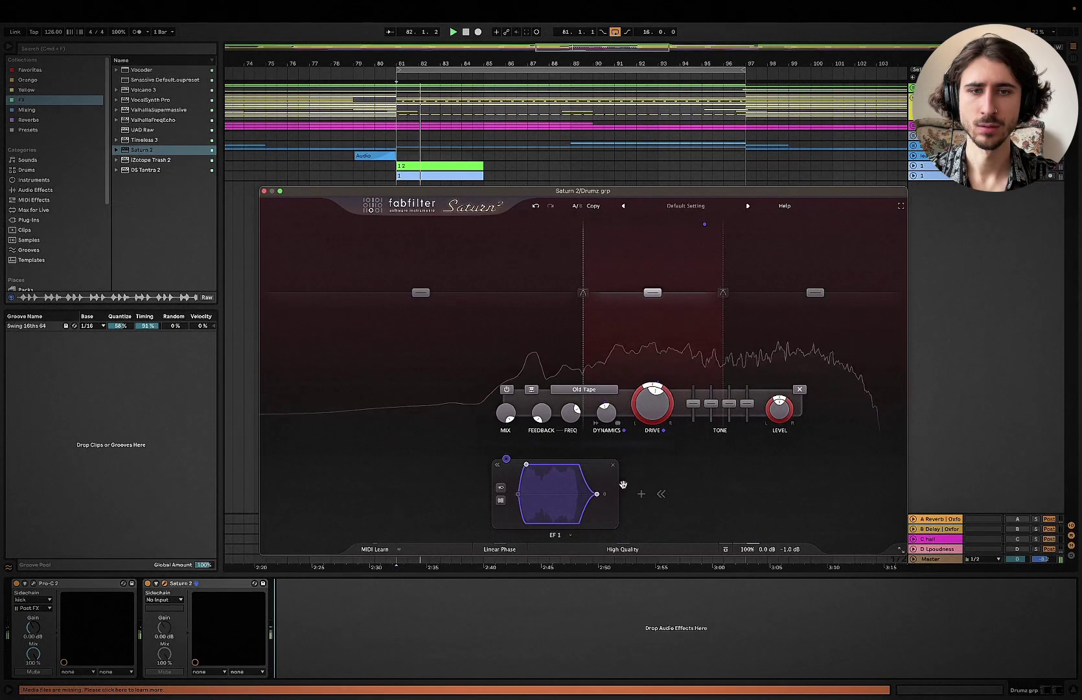
left_click(612, 464)
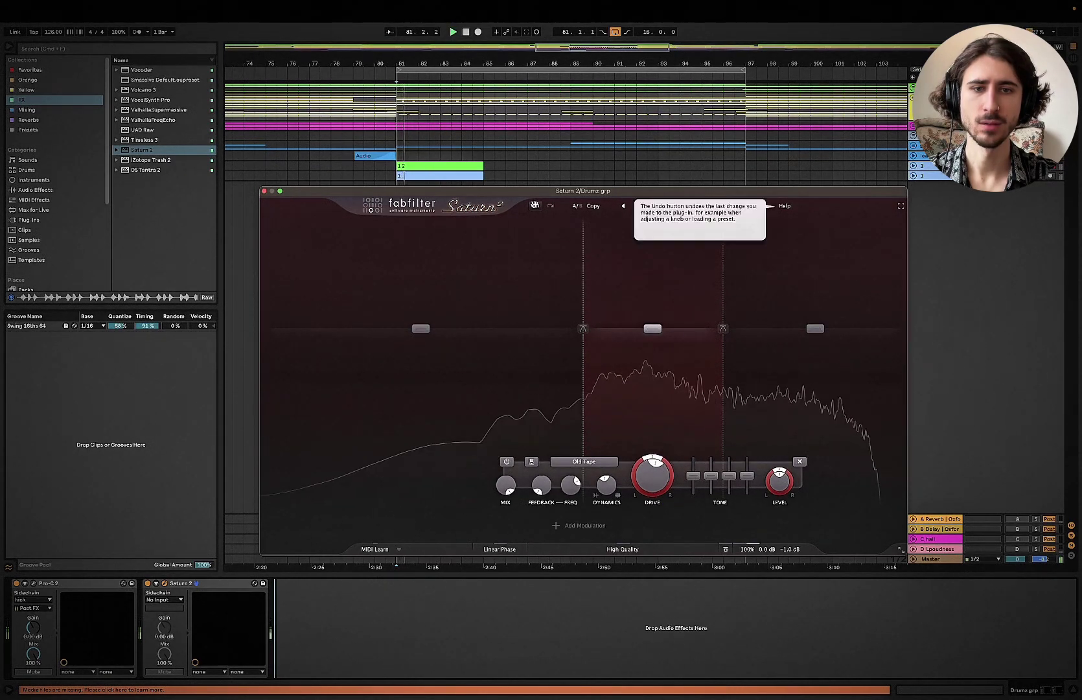
left_click(534, 204)
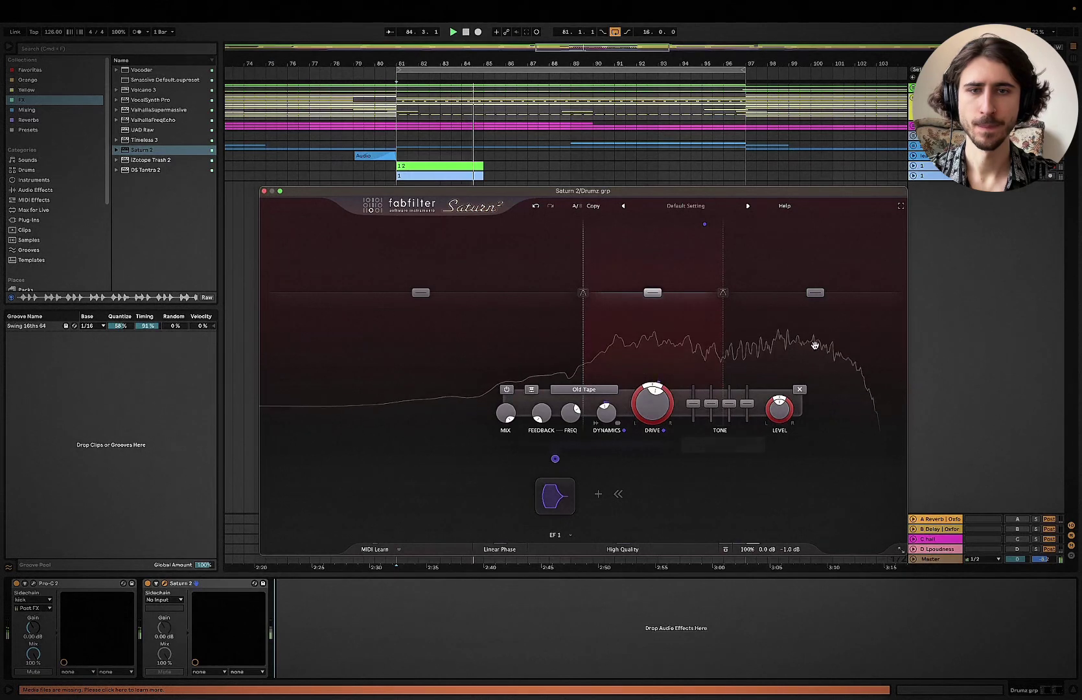
mouse_move(807, 342)
left_click(674, 659)
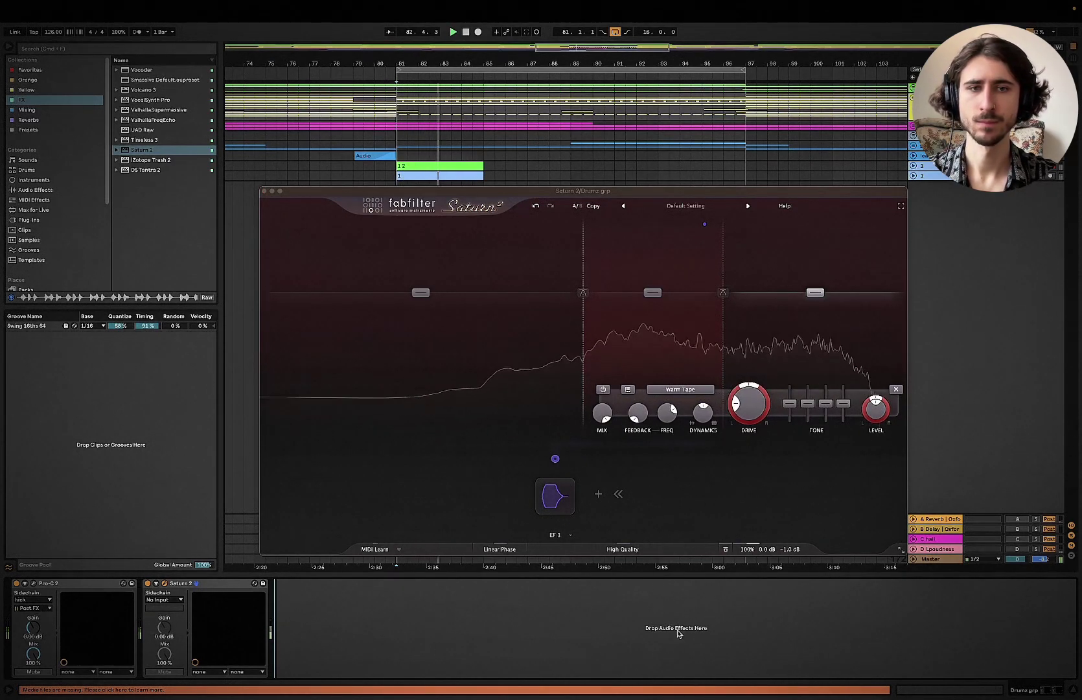
left_click(759, 348)
left_click(692, 390)
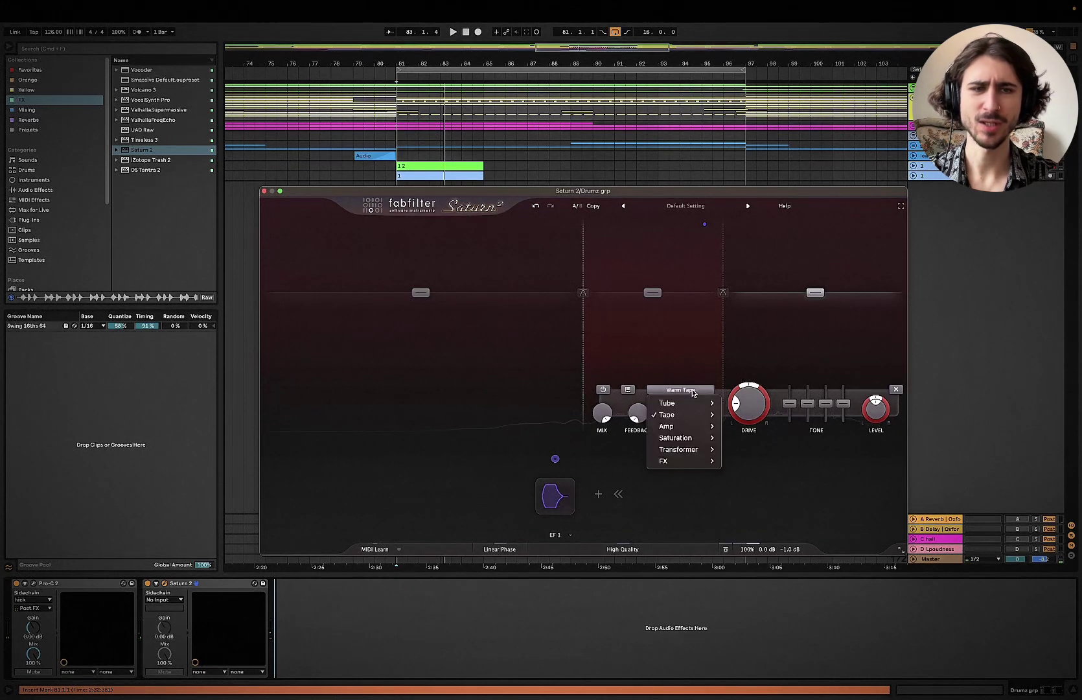
left_click(808, 512)
Step: Set the saturation style of Saturn 2's low band to Clean Tube, close the plug-in and replay the drop
left_click(373, 389)
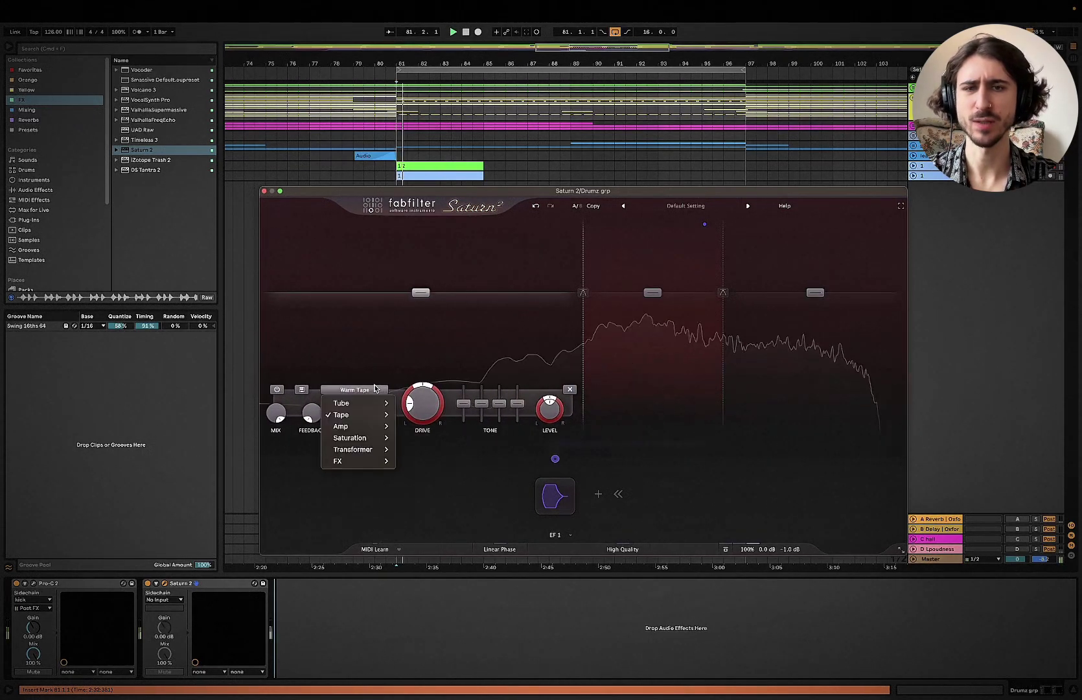
left_click(411, 415)
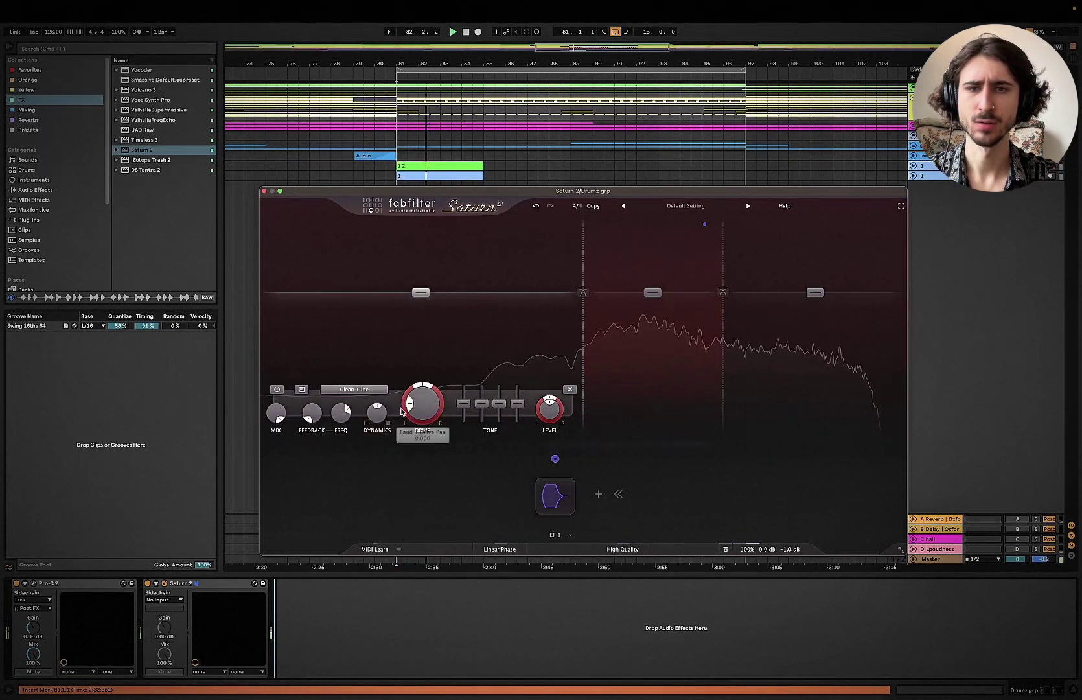
key("space")
key("space")
left_click(264, 191)
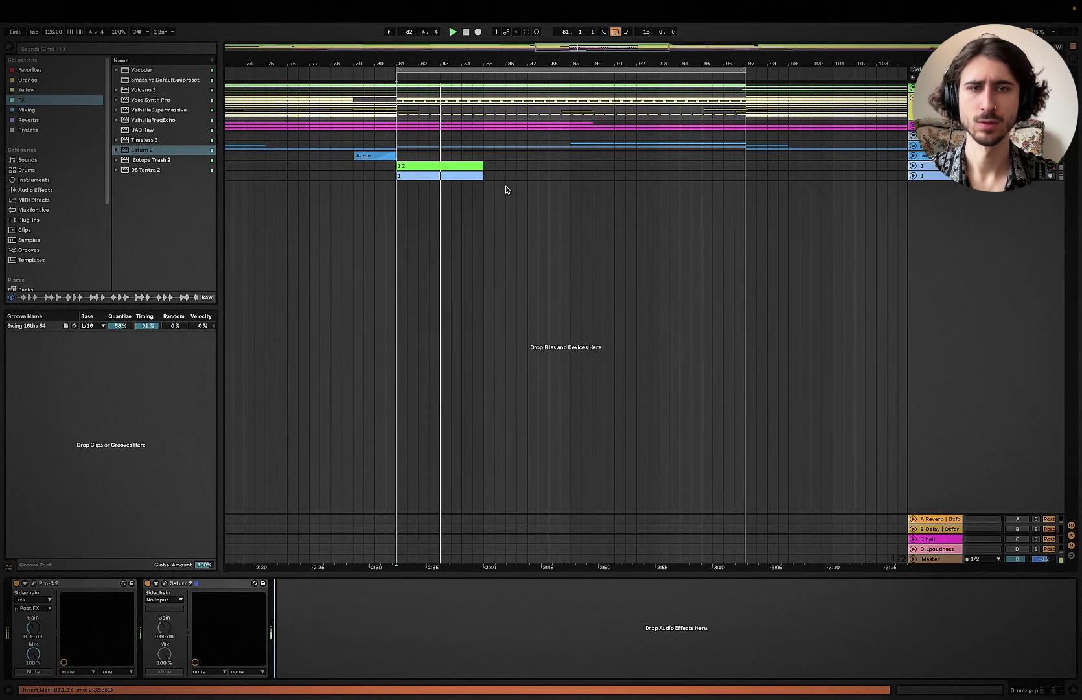
key("space")
key("space")
Step: Reopen the drum group's Saturn 2, fine-tune the middle band's Drive and set its Dynamics to about -0.07
left_click(164, 583)
left_click(657, 341)
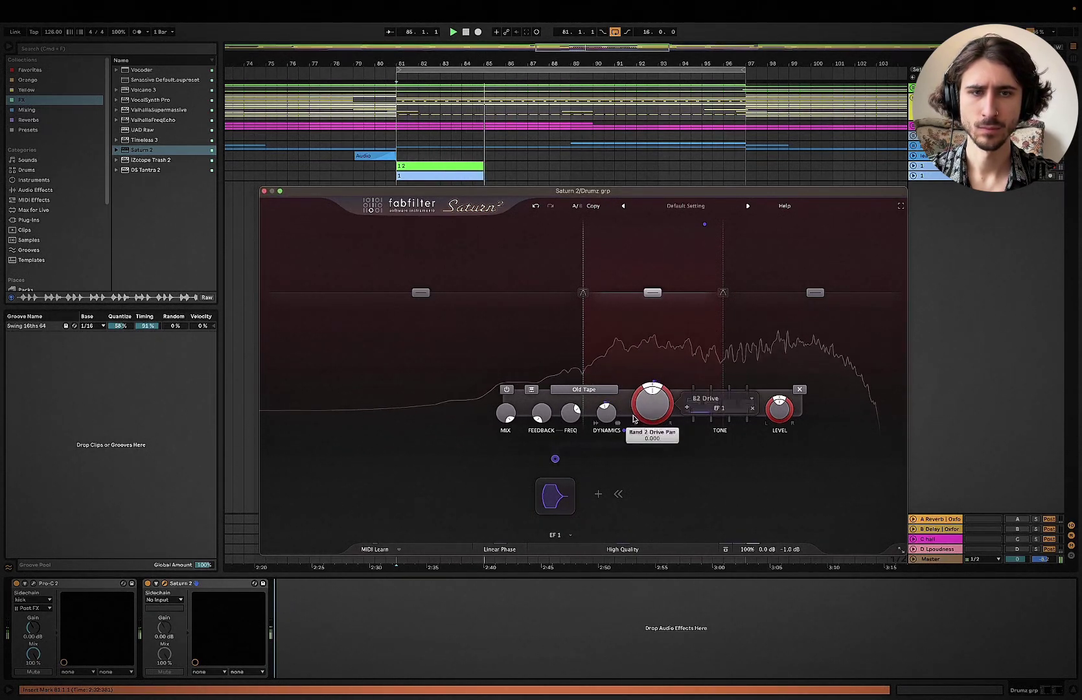
mouse_move(613, 419)
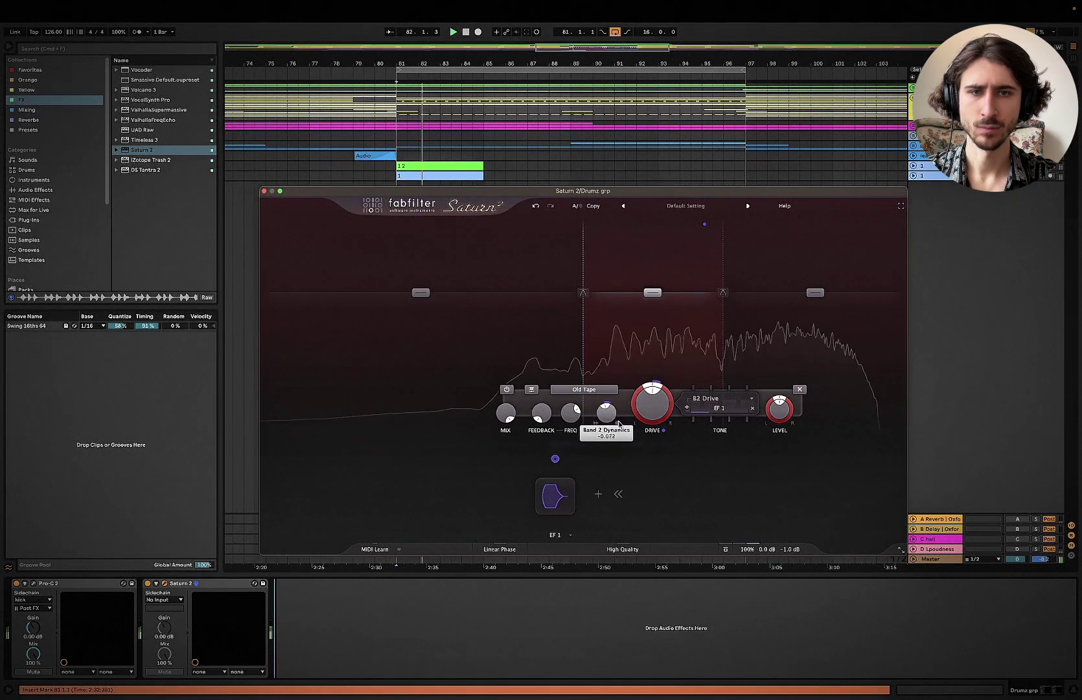
key("space")
key("space")
Step: Move Pro-C 2 after Saturn 2 in the drum group's chain, close the Saturn 2 window and replay the drop
left_click(812, 326)
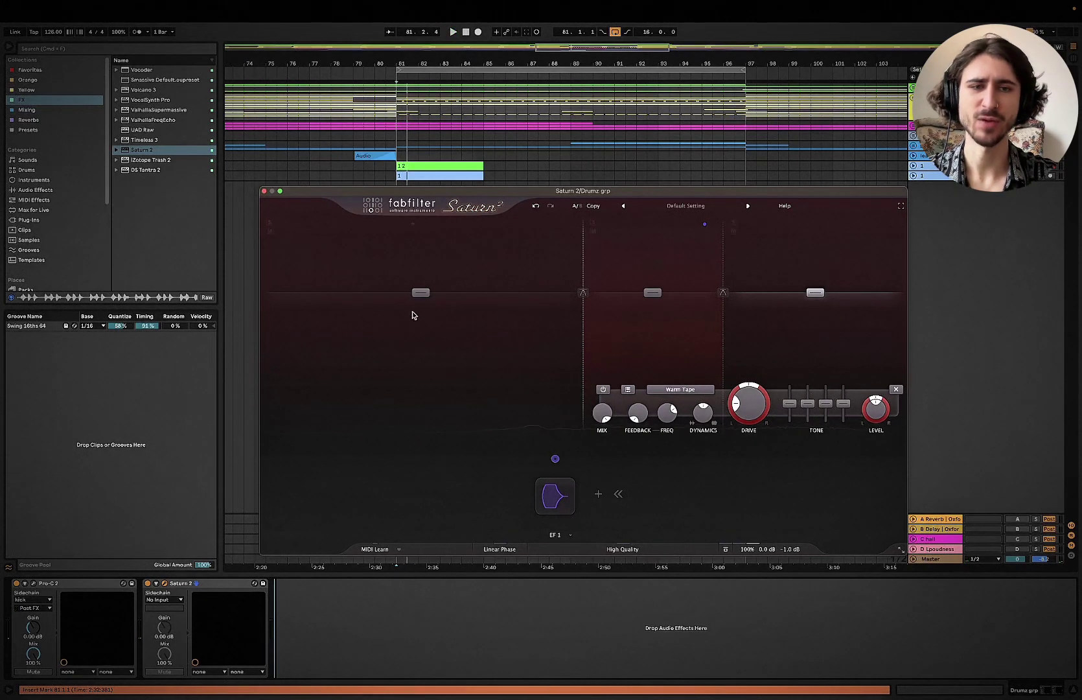
left_click_drag(81, 589, 331, 623)
key("space")
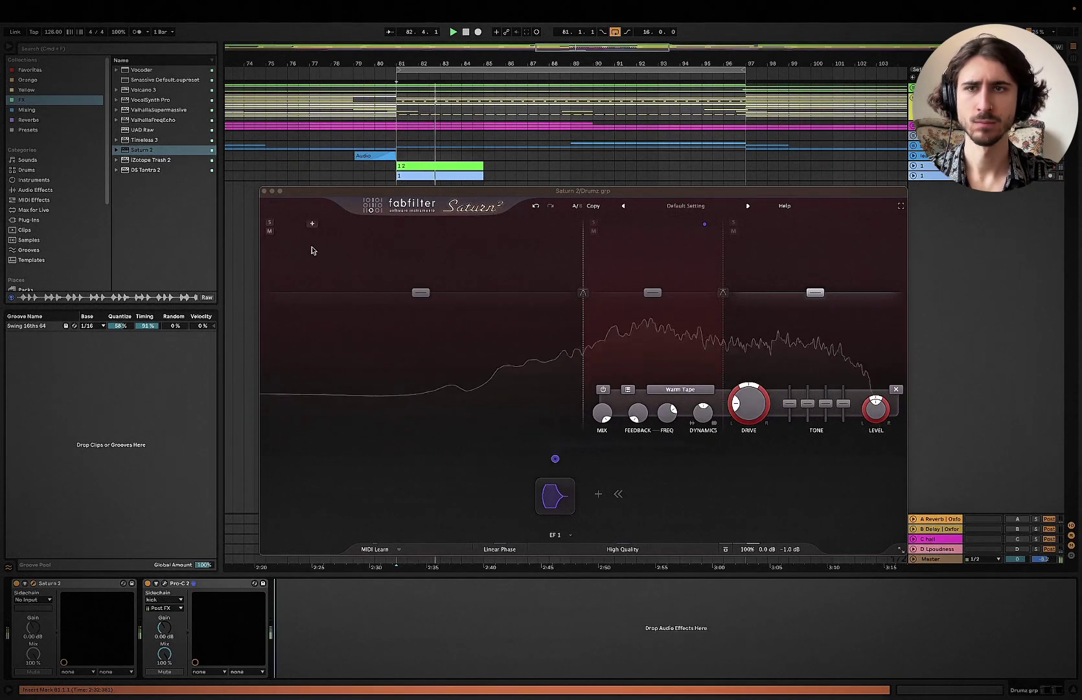
left_click(264, 192)
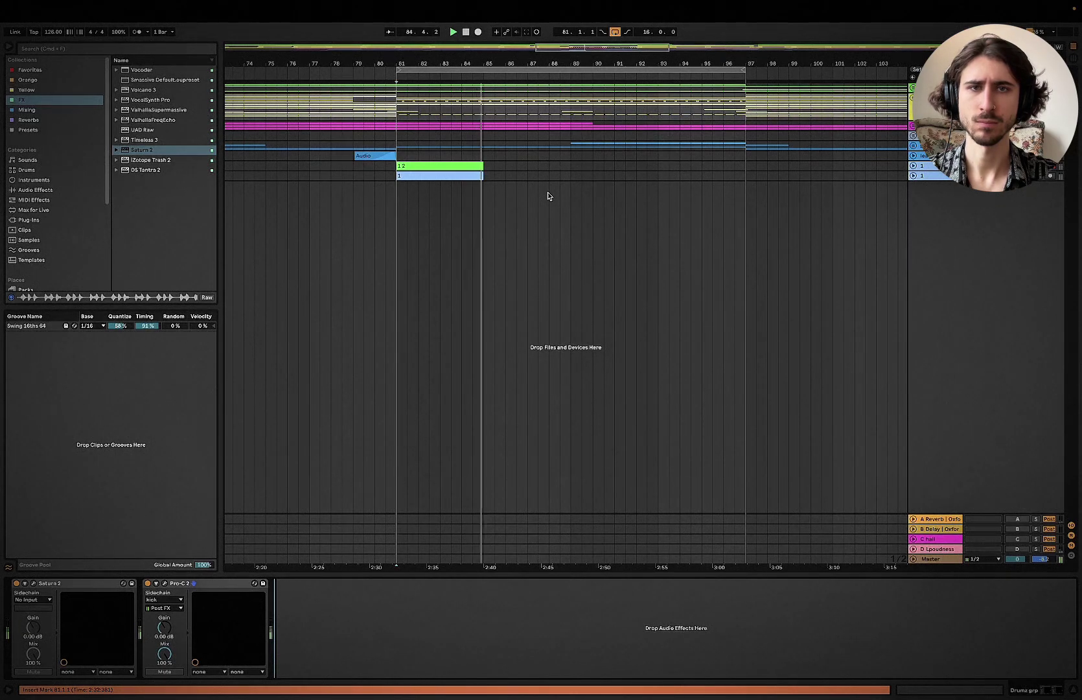
key("space")
key("space")
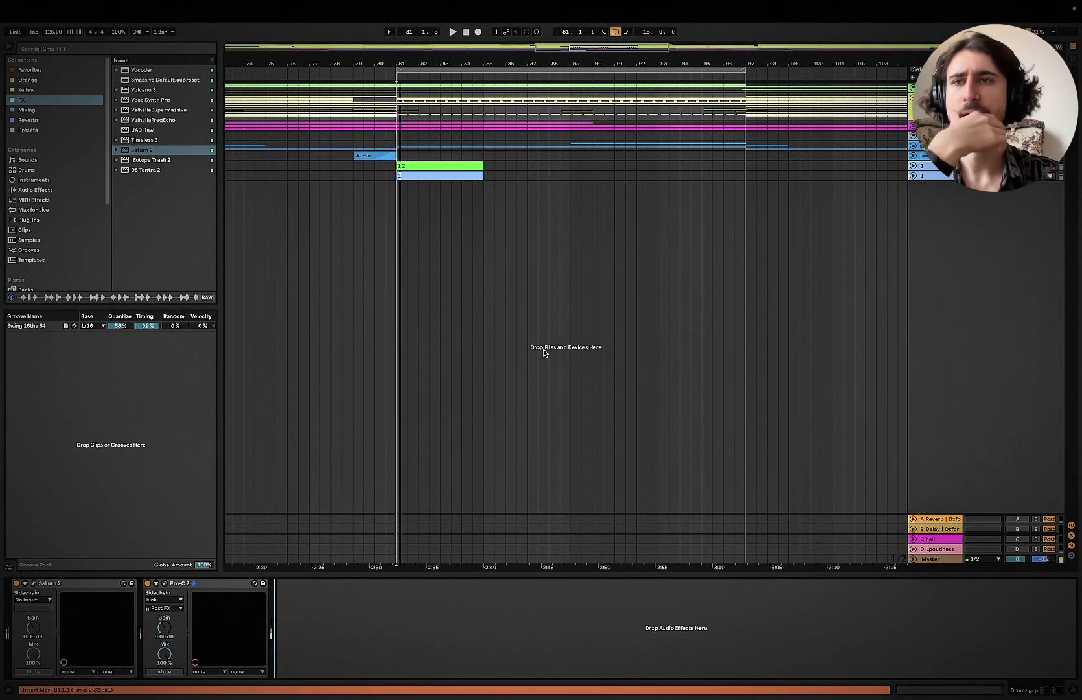
key("space")
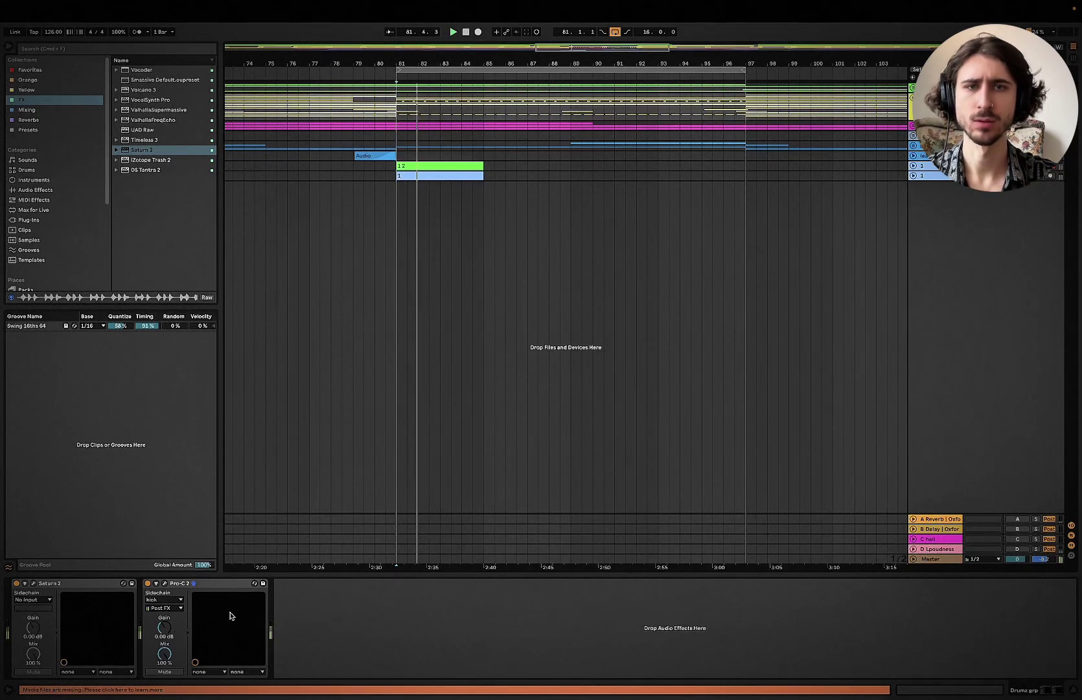
Step: Reopen Saturn 2, set the high band's saturation style to Warm Tube and raise its Drive
left_click(33, 583)
key("space")
left_click(680, 389)
mouse_move(688, 415)
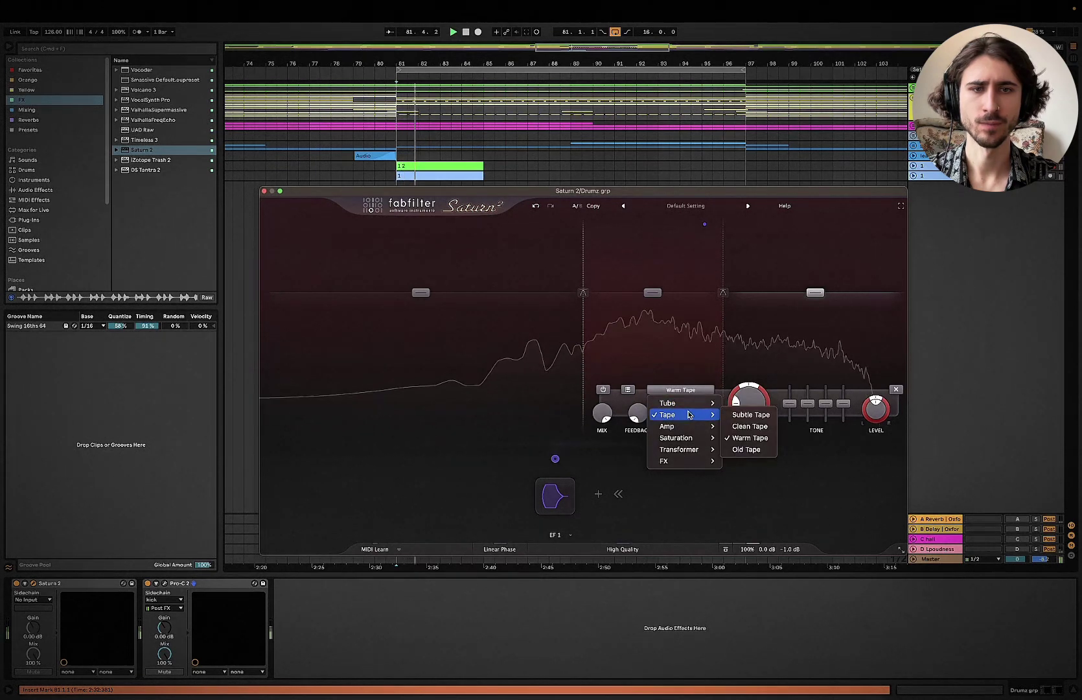
left_click(750, 426)
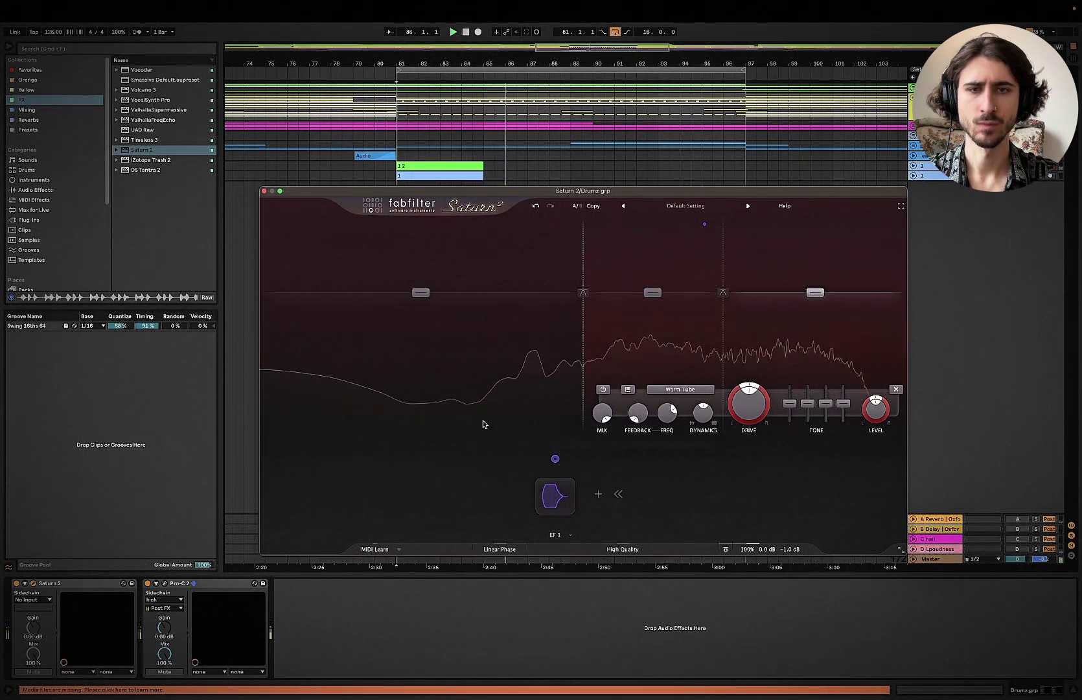
Step: Raise the low band's Drive and split off a lowest band with its Drive at 0%
mouse_move(421, 385)
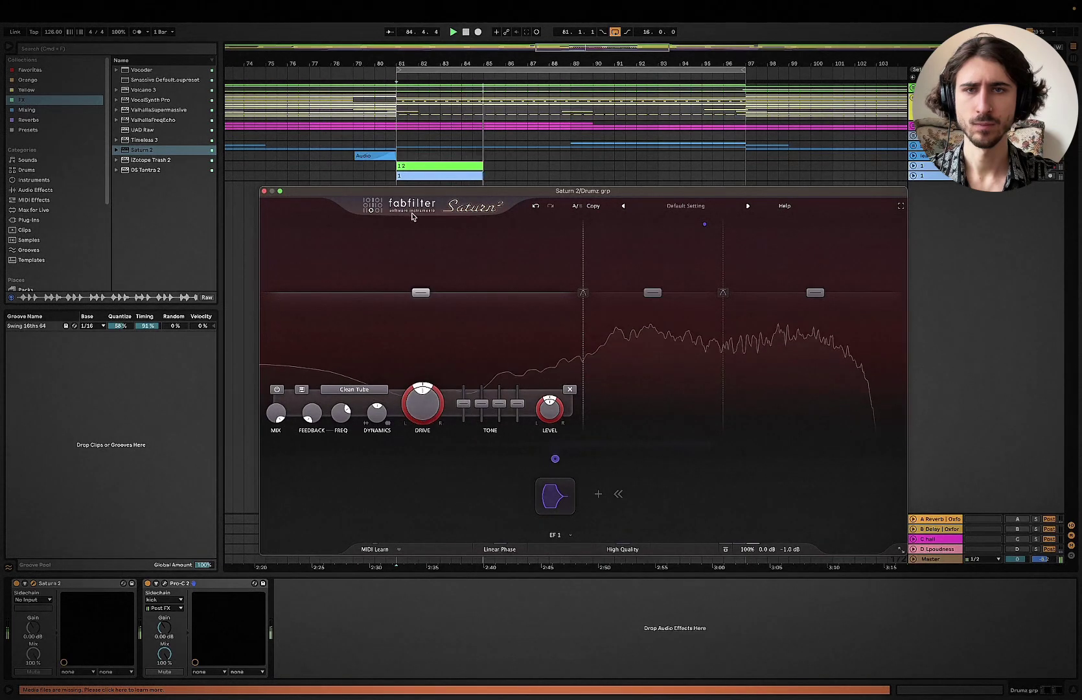
left_click(413, 256)
key("Return")
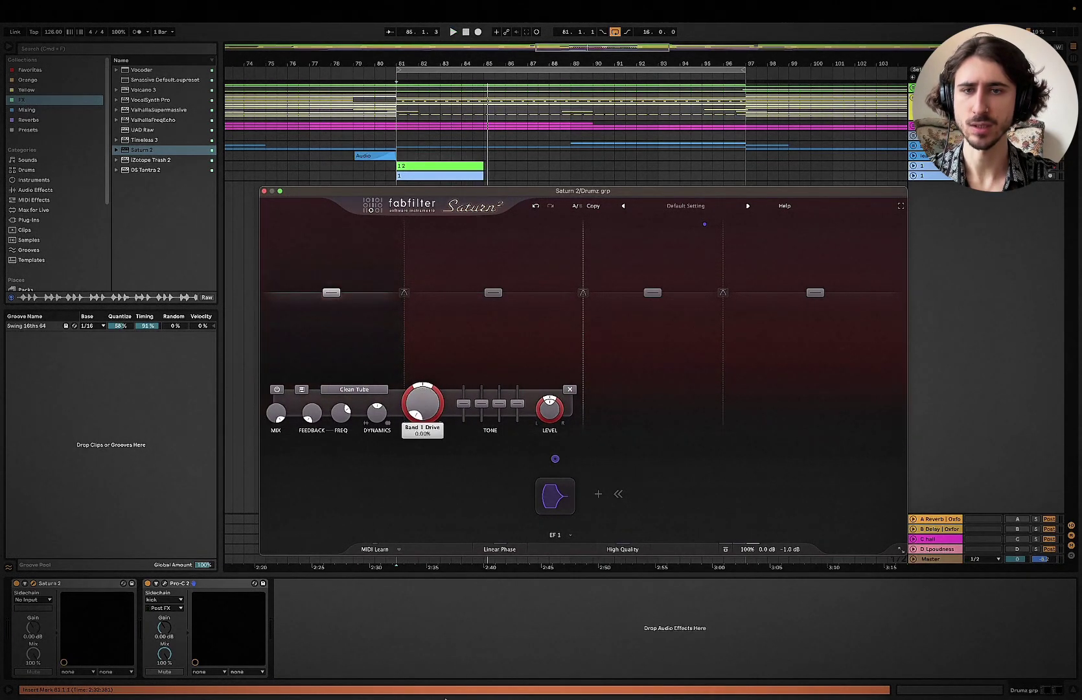
Step: Adjust the Drive of Saturn 2's second band and set the plug-in's overall Mix to 75%
left_click(425, 372)
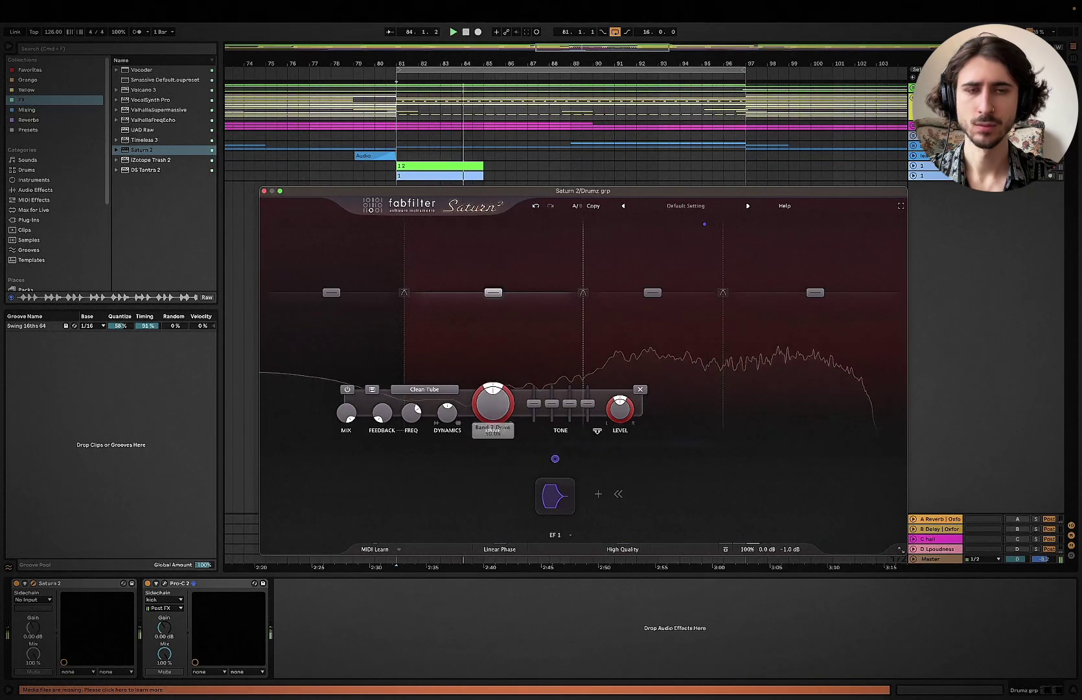
mouse_move(778, 549)
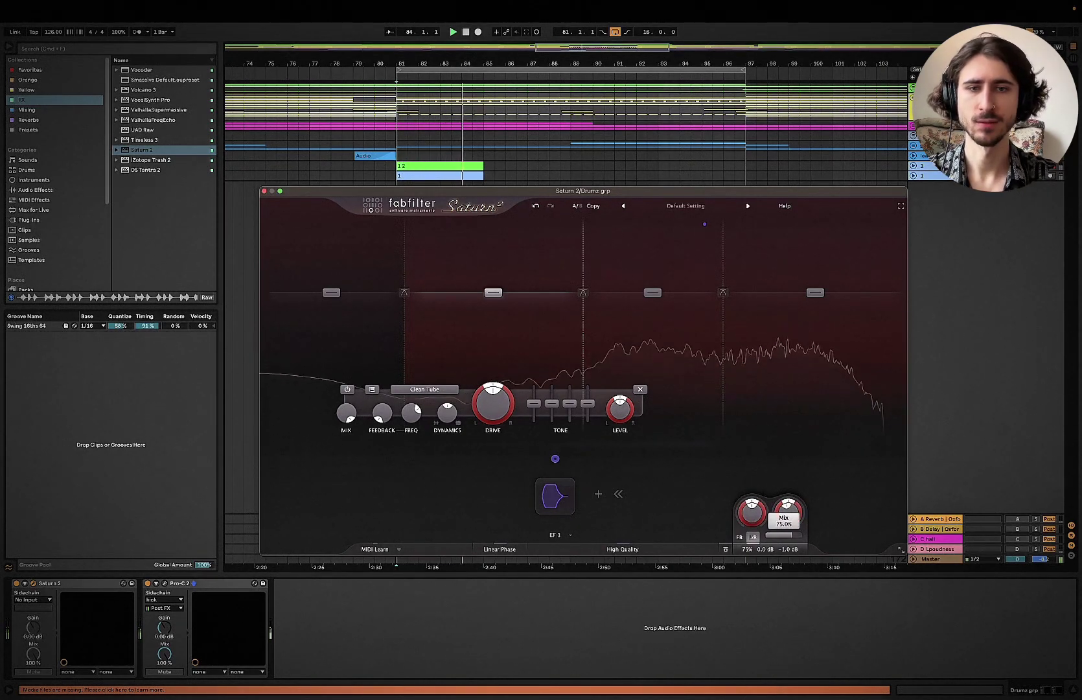
left_click(645, 650)
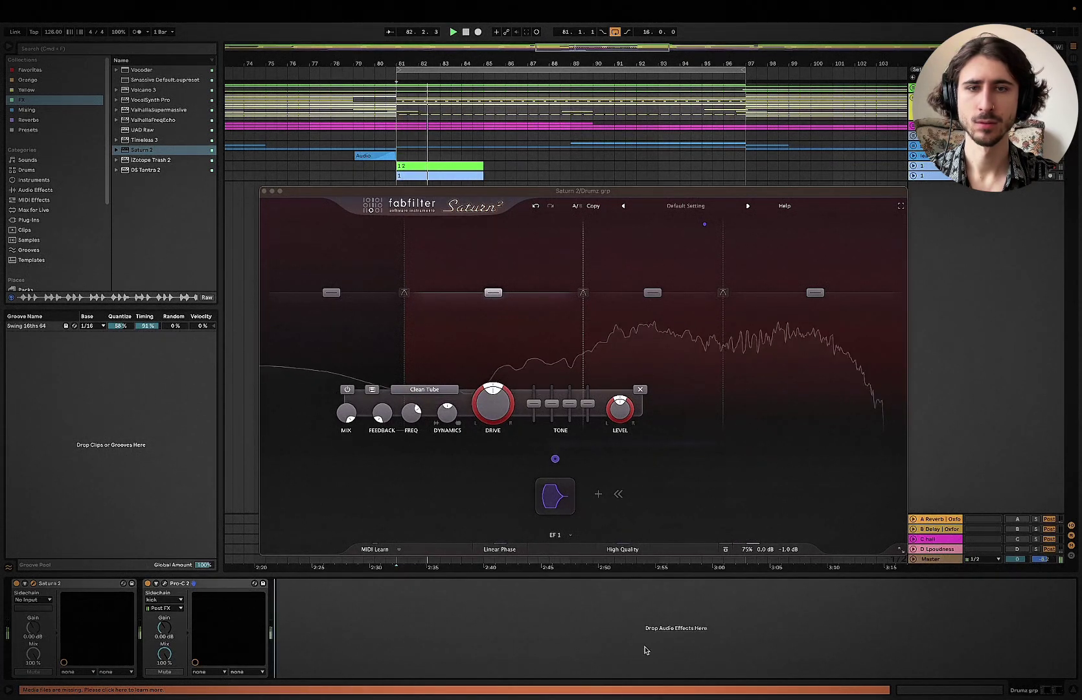
Step: Close the Saturn 2 window, bring up the Mixing plug-in collection and replay the drop from bar 81
left_click(264, 192)
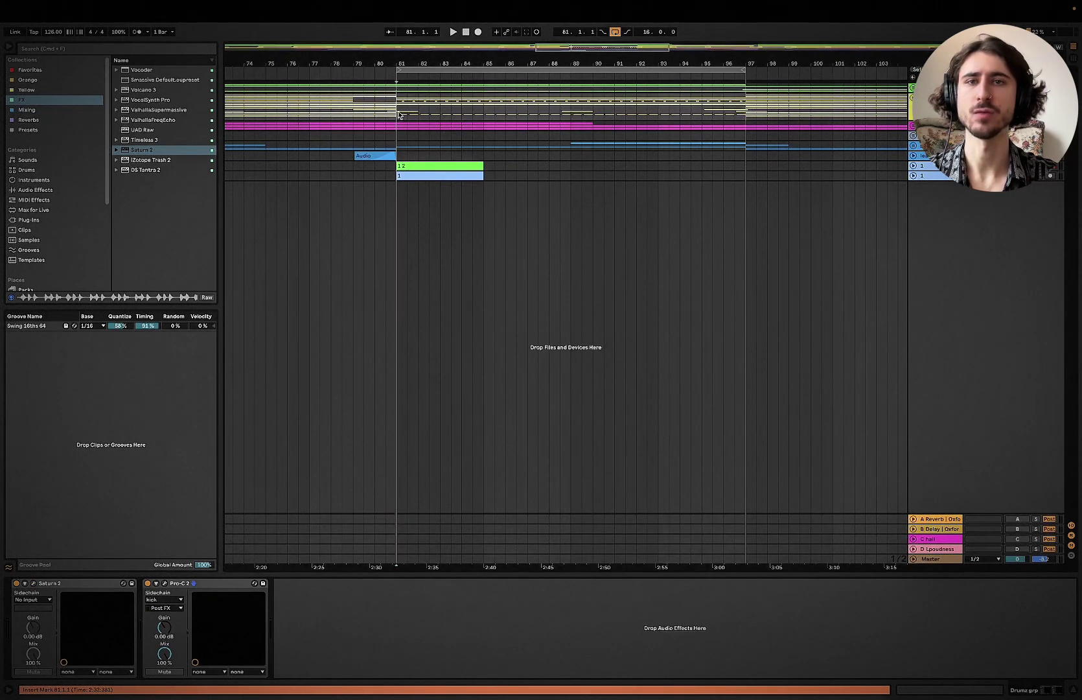
key("space")
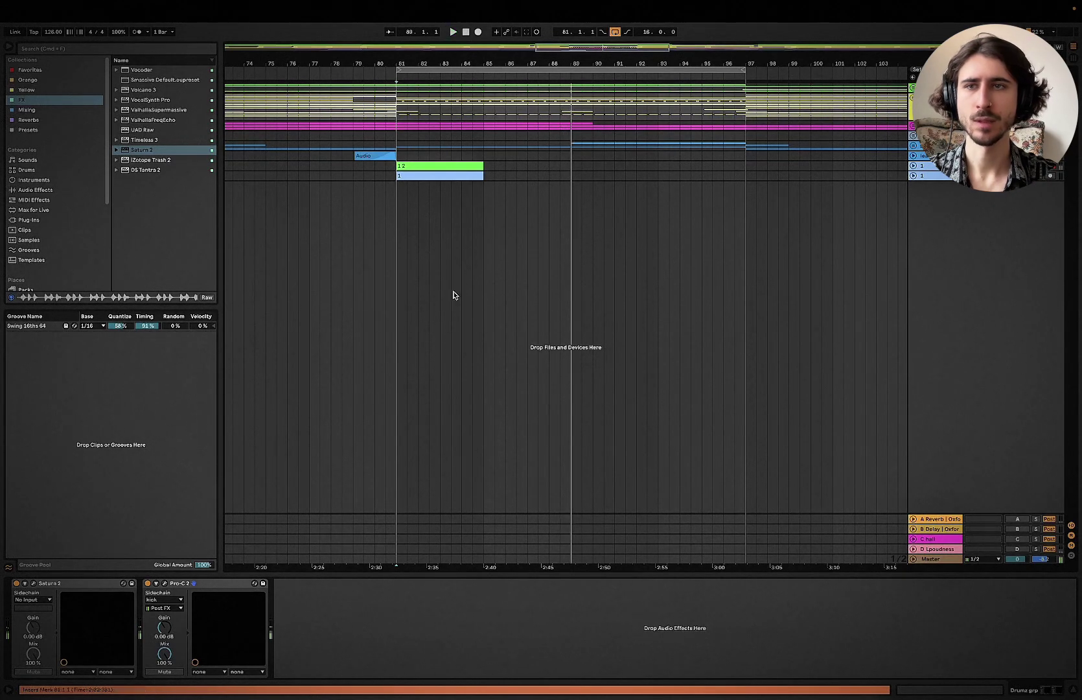
left_click(31, 110)
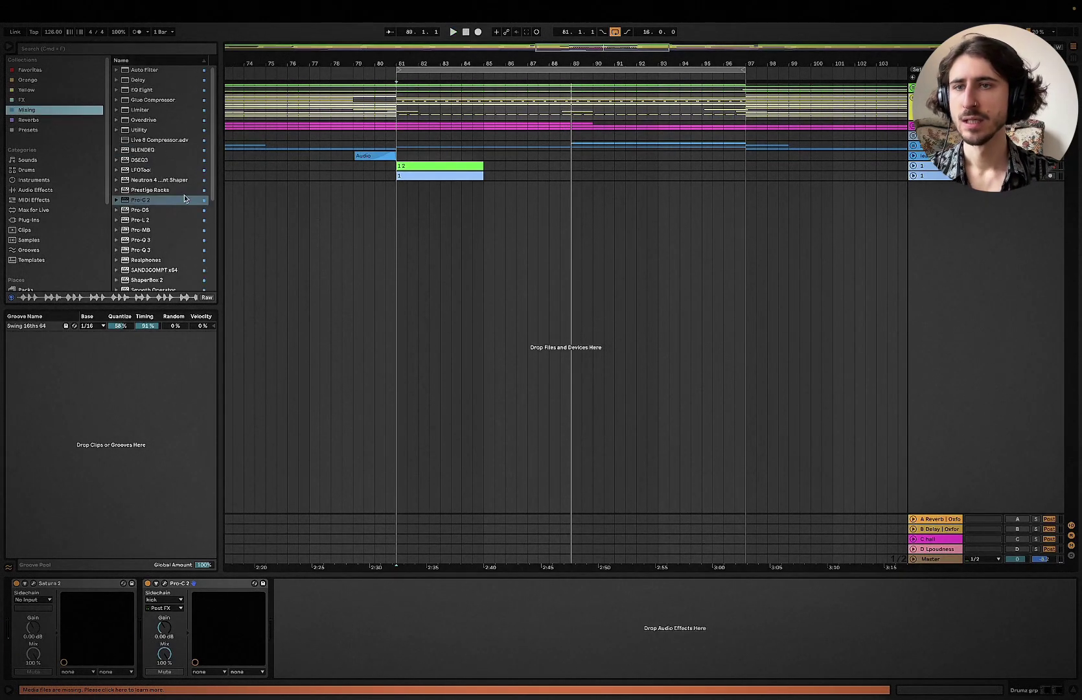
key("space")
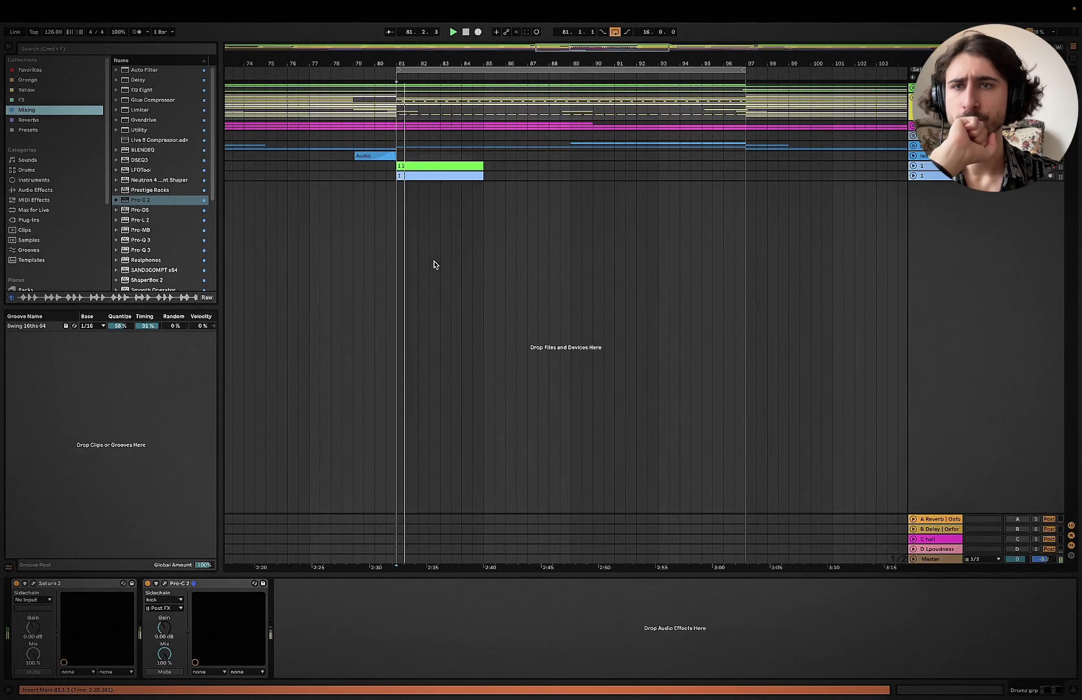
key("space")
key("space")
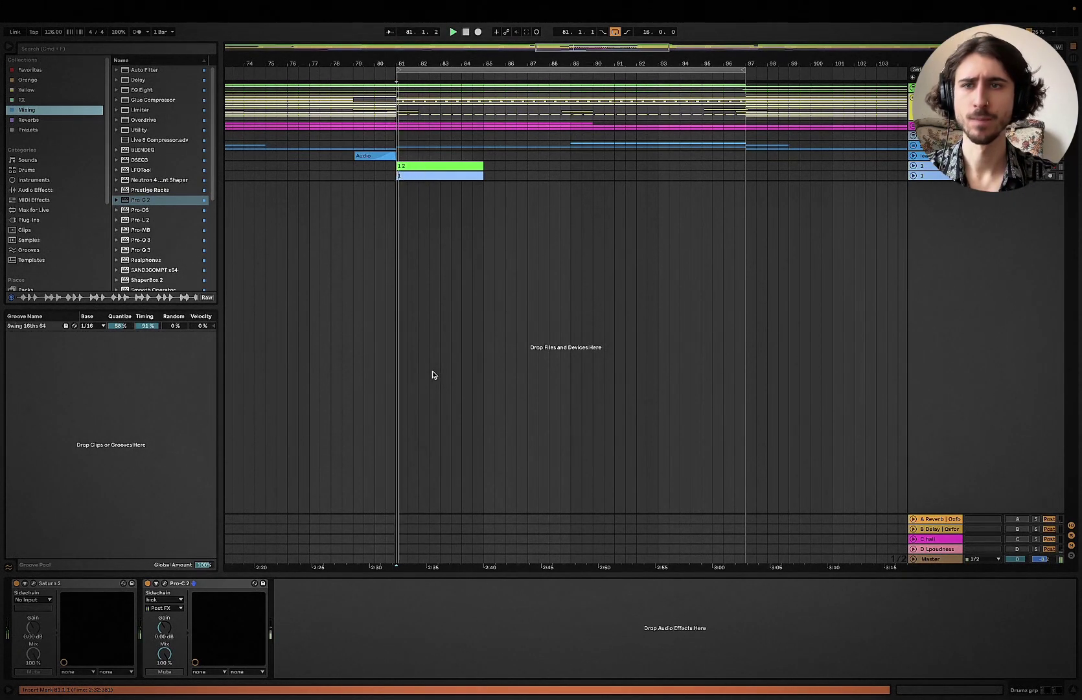
key("space")
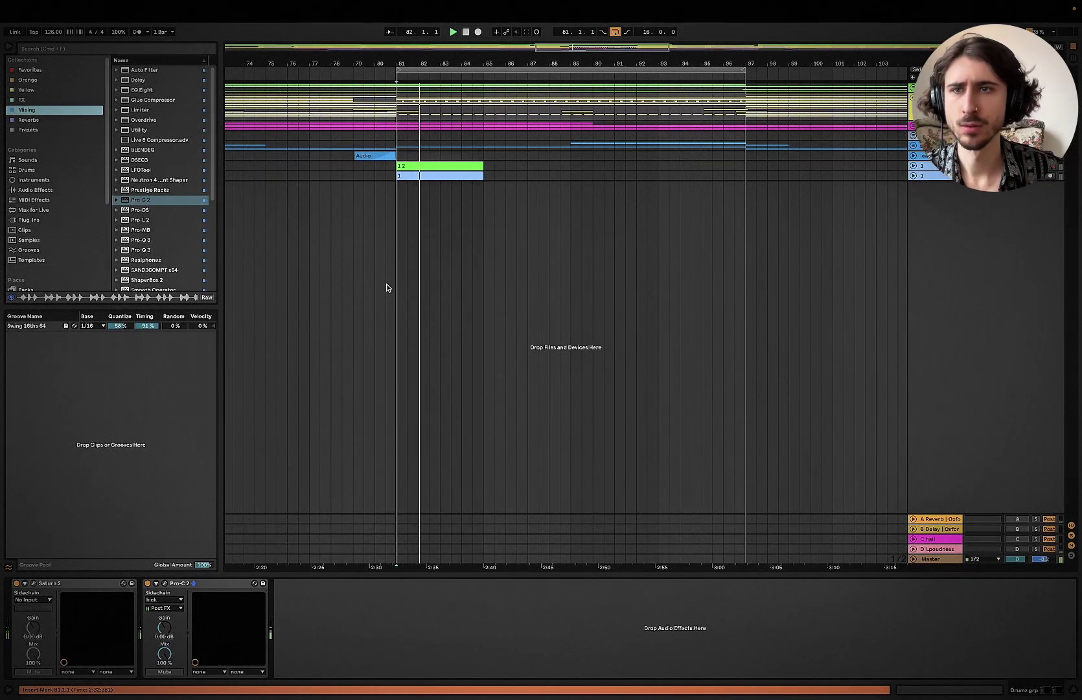
Step: Insert Neutron 4 Transient Shaper between Saturn 2 and Pro-C 2, with a Medium envelope, Attack at 2.0 and Sustain lowered
left_click(153, 180)
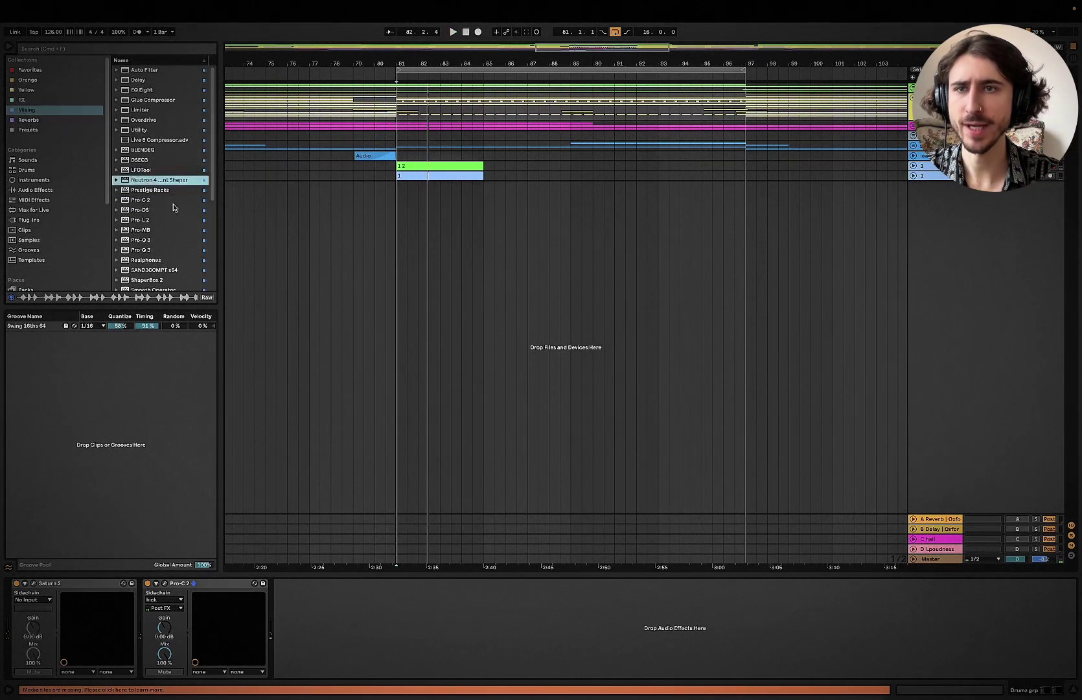
left_click_drag(312, 625, 133, 624)
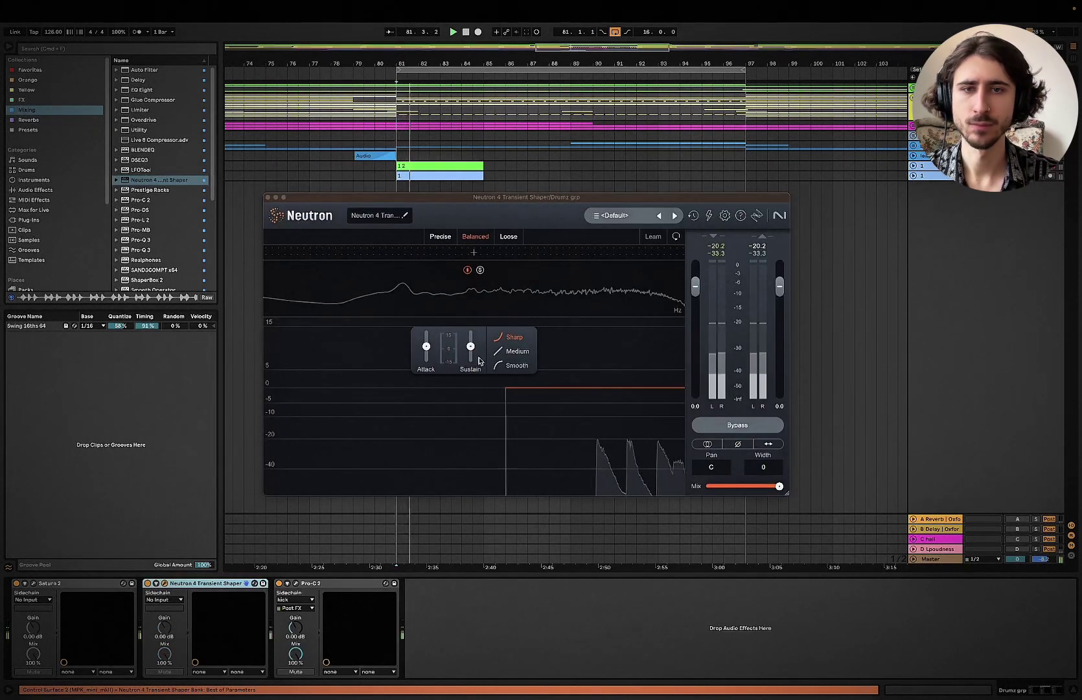
left_click(512, 352)
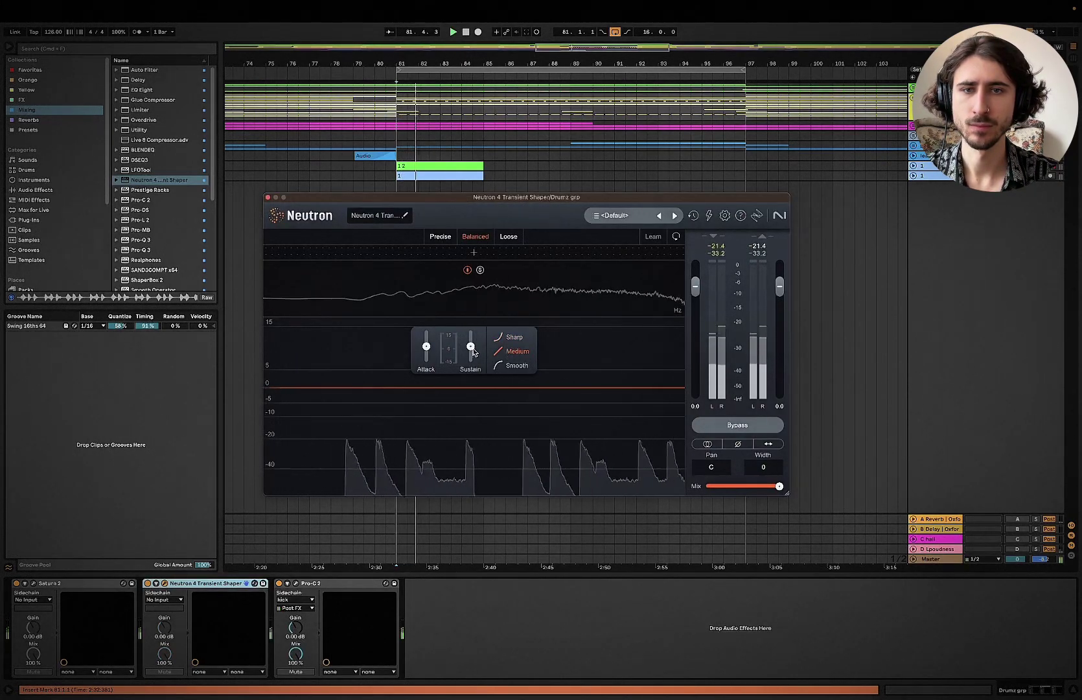
left_click_drag(470, 350, 481, 377)
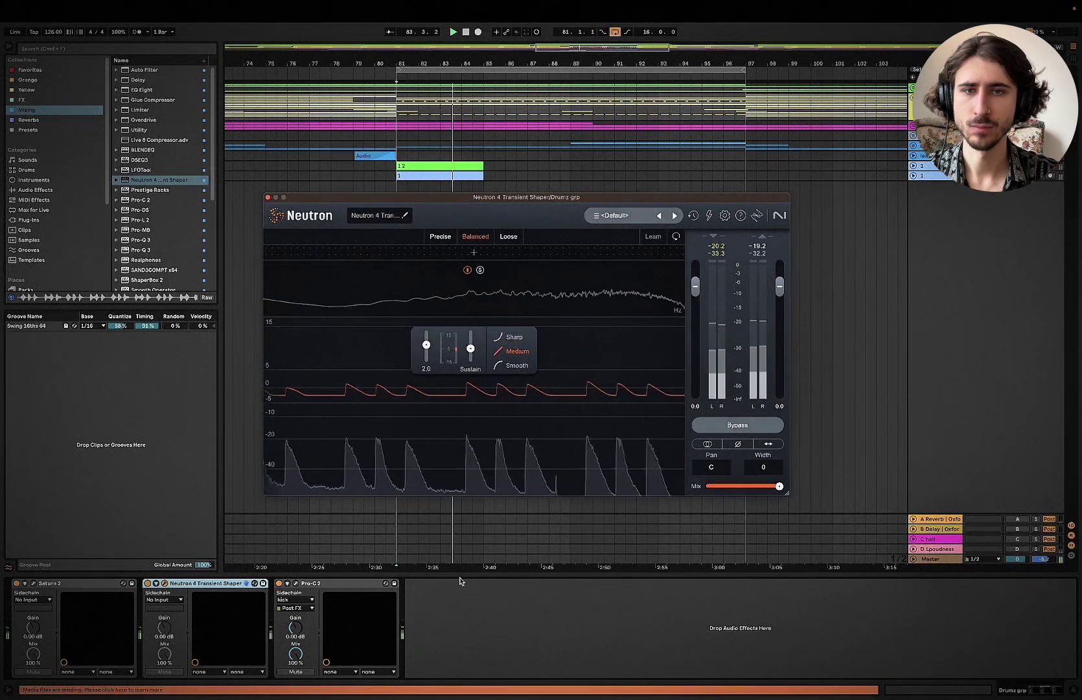
left_click(472, 643)
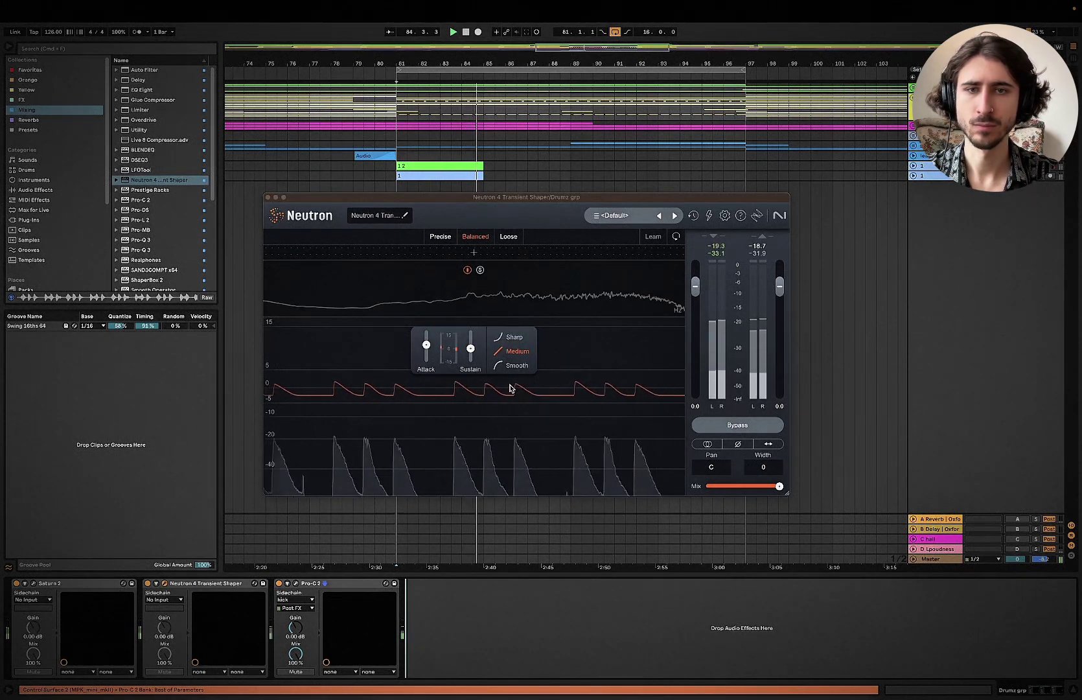
Step: Compare the Transient Shaper's Sharp, Medium and Smooth envelopes, settle on Smooth, and set Sustain to -3.0 with slightly more Attack
left_click(512, 337)
left_click(508, 365)
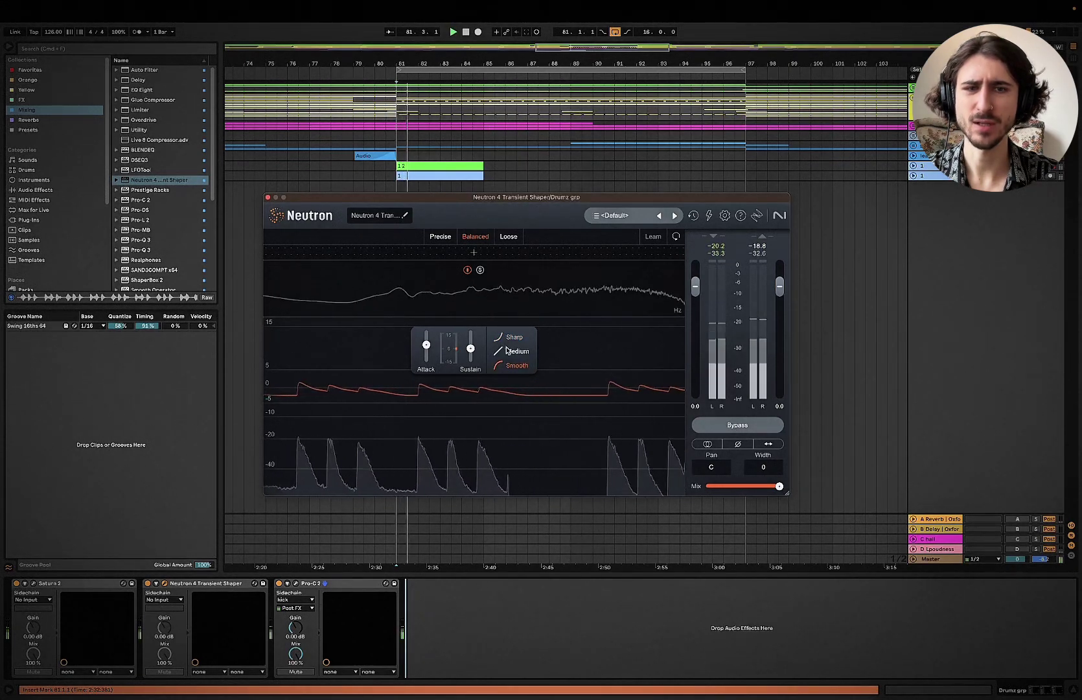
left_click(511, 352)
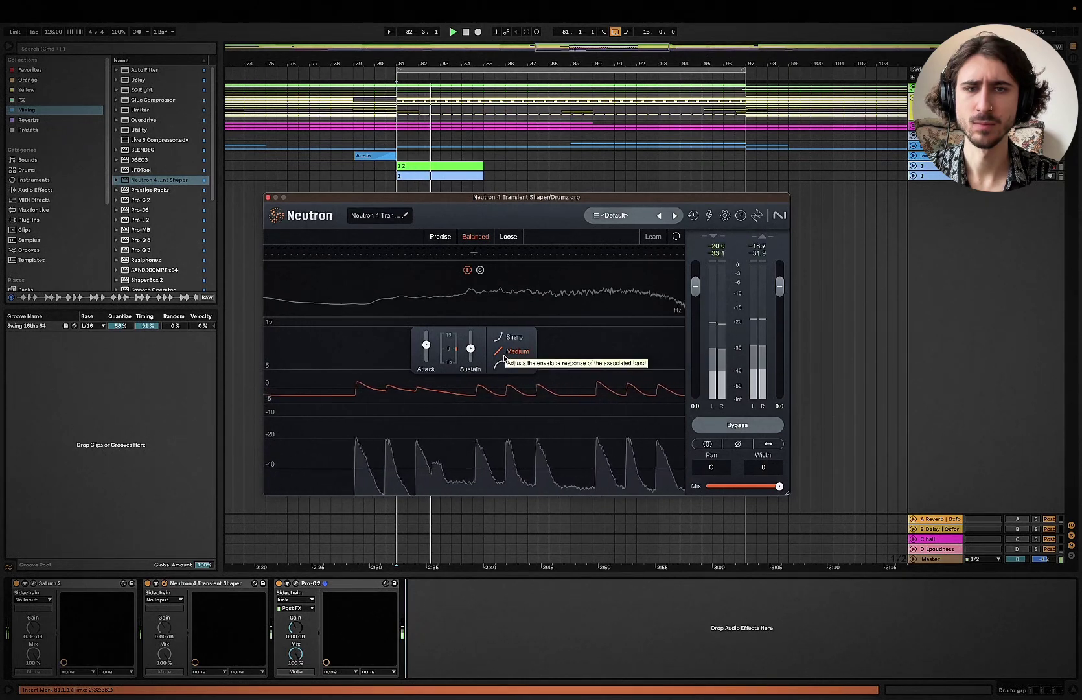
left_click(509, 366)
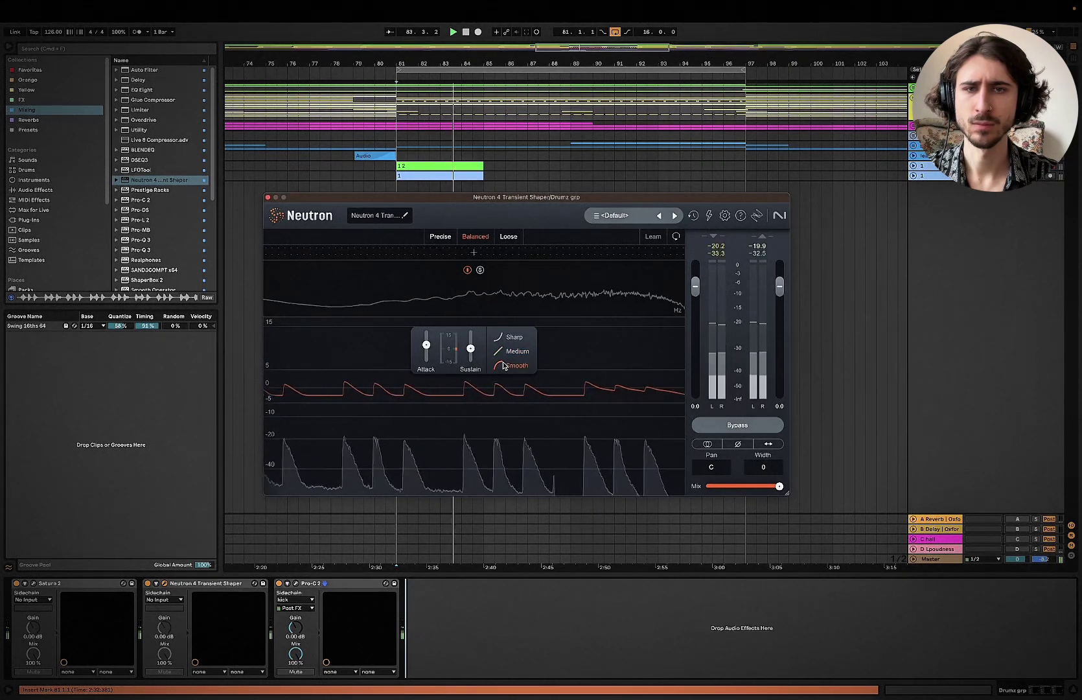
left_click_drag(426, 347, 475, 359)
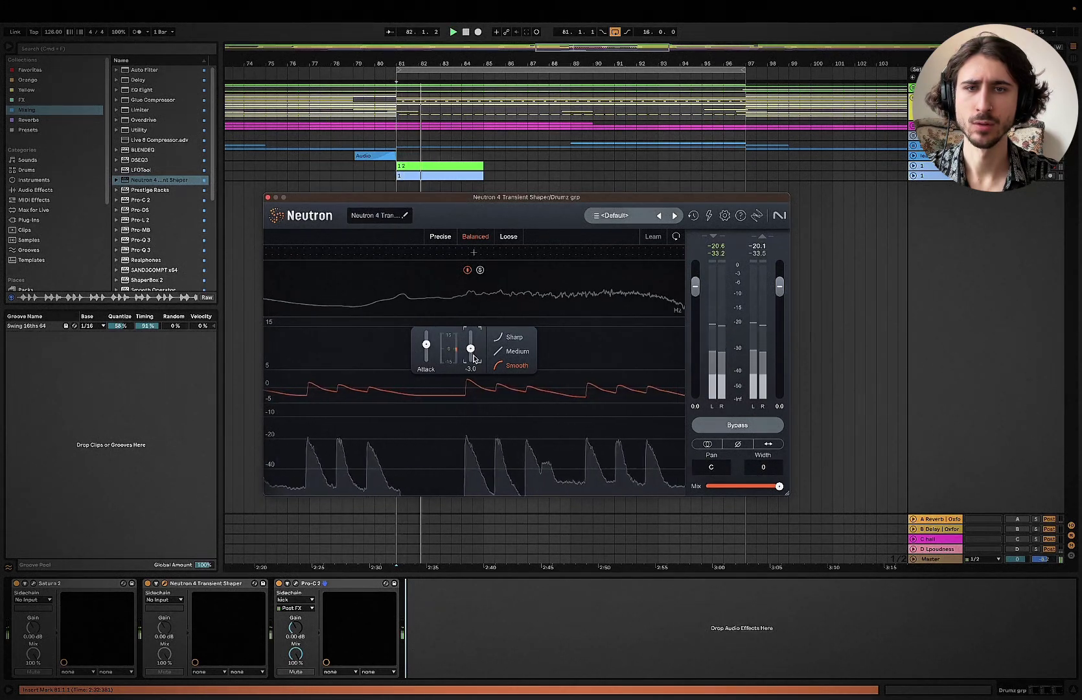
Step: Reduce the Transient Shaper's Mix to 50%, compare it against bypass and lower the Mix slightly further
left_click_drag(779, 486, 740, 487)
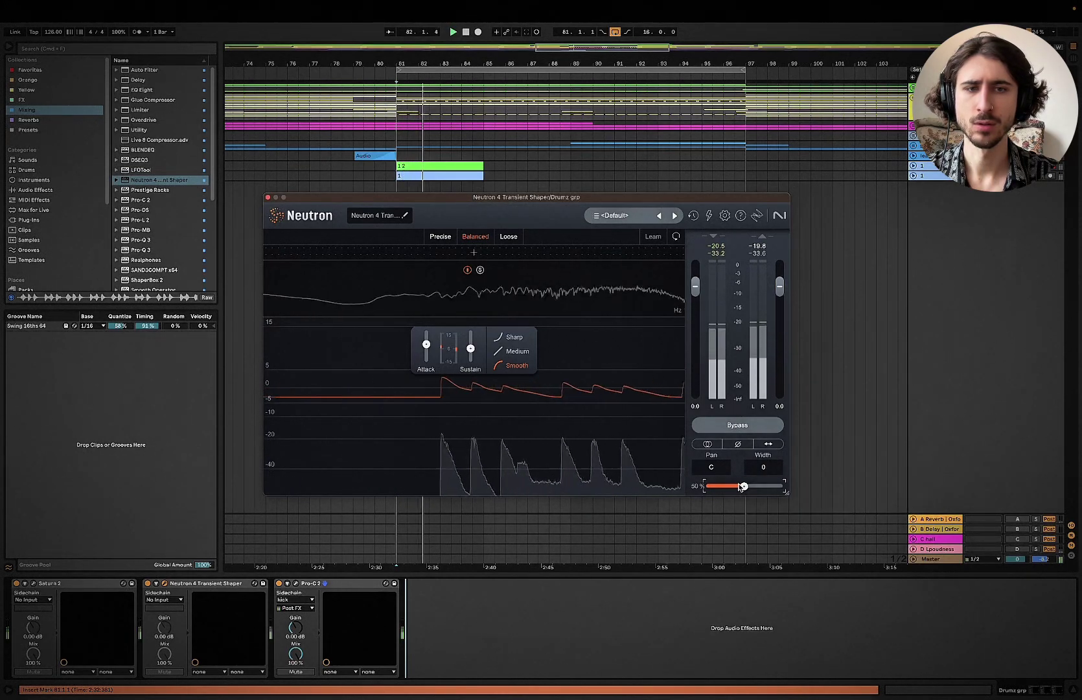
left_click(726, 429)
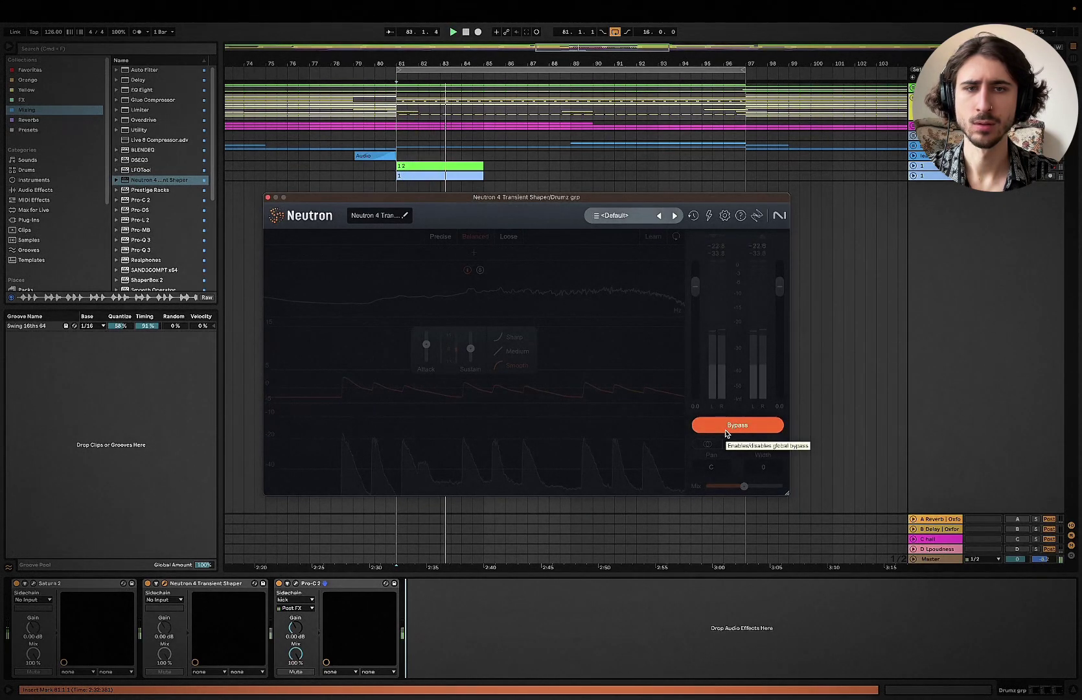
left_click(727, 429)
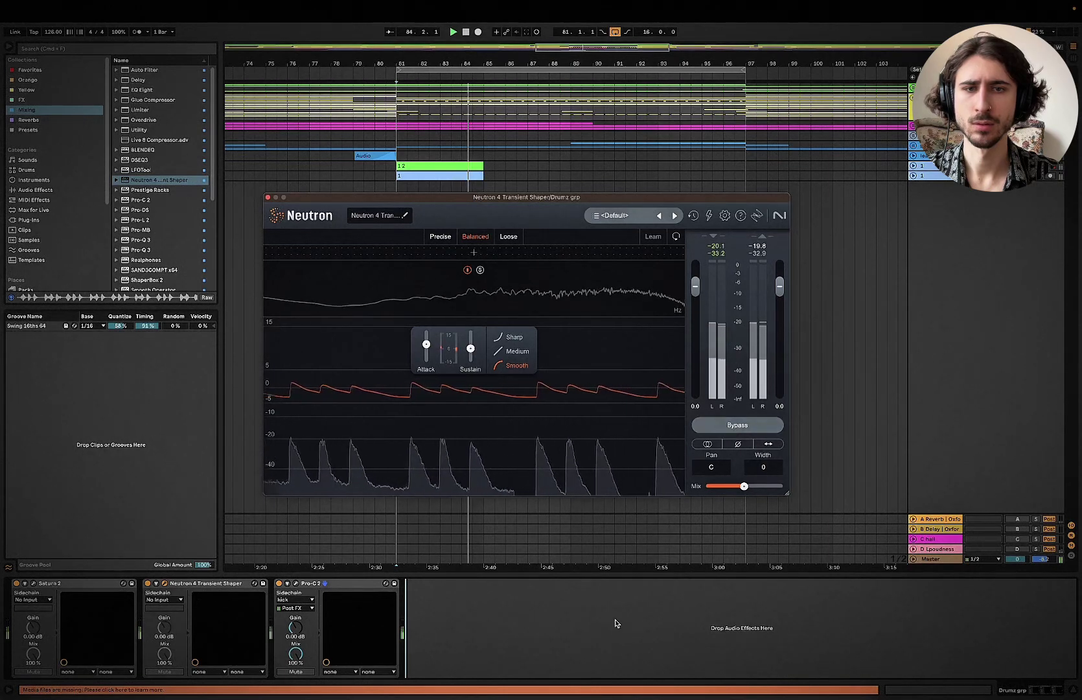
left_click_drag(742, 487, 735, 491)
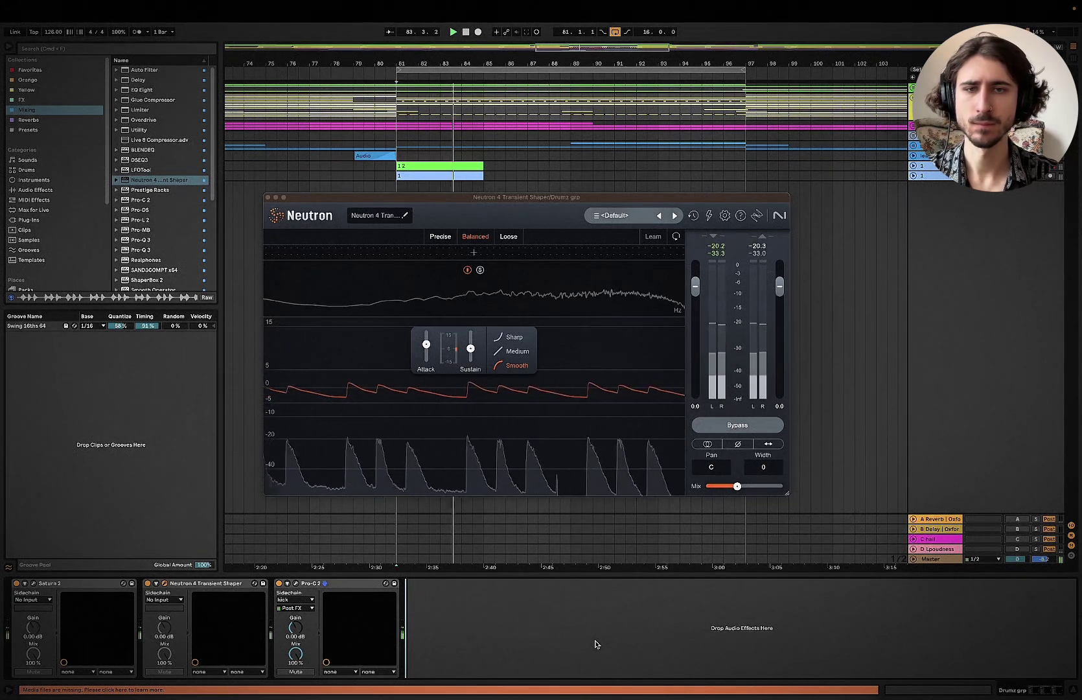
Step: Close the Transient Shaper window and replay the drop from bar 81 several times to judge the drums
left_click(268, 197)
key("space")
key("space")
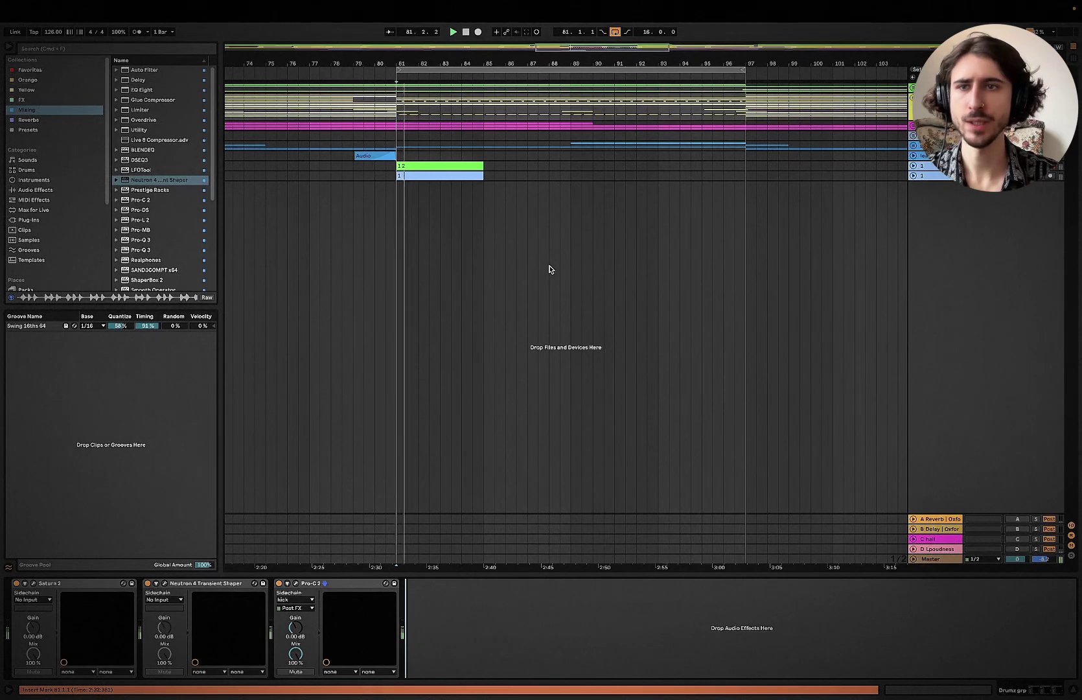
key("space")
key("space")
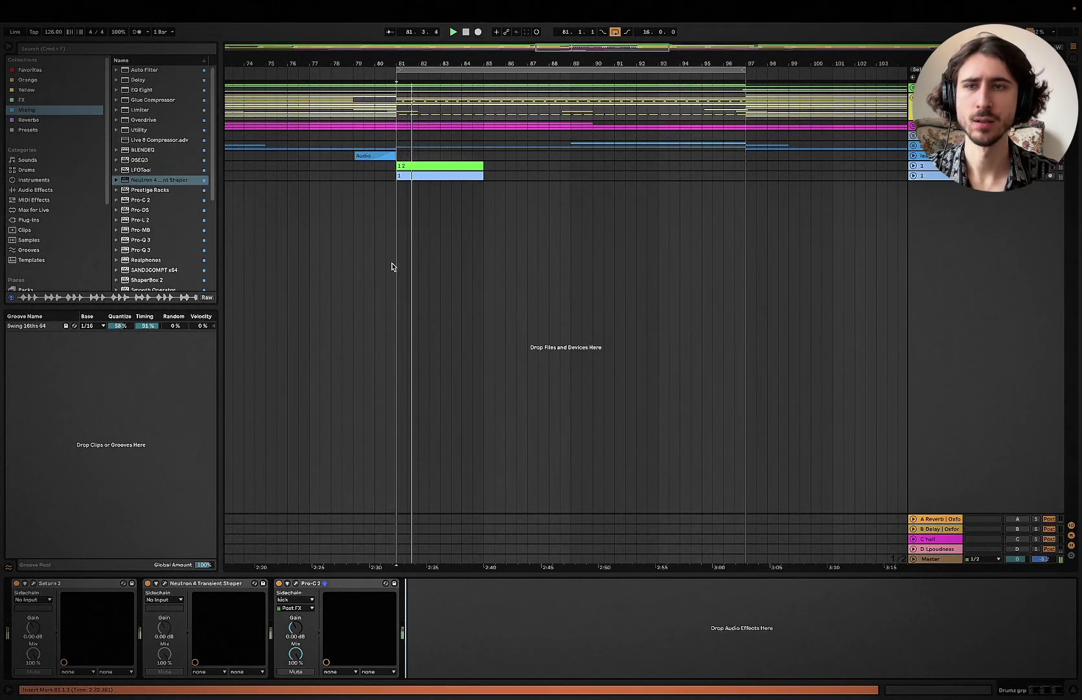
scroll(624, 221, "down", 3)
key("space")
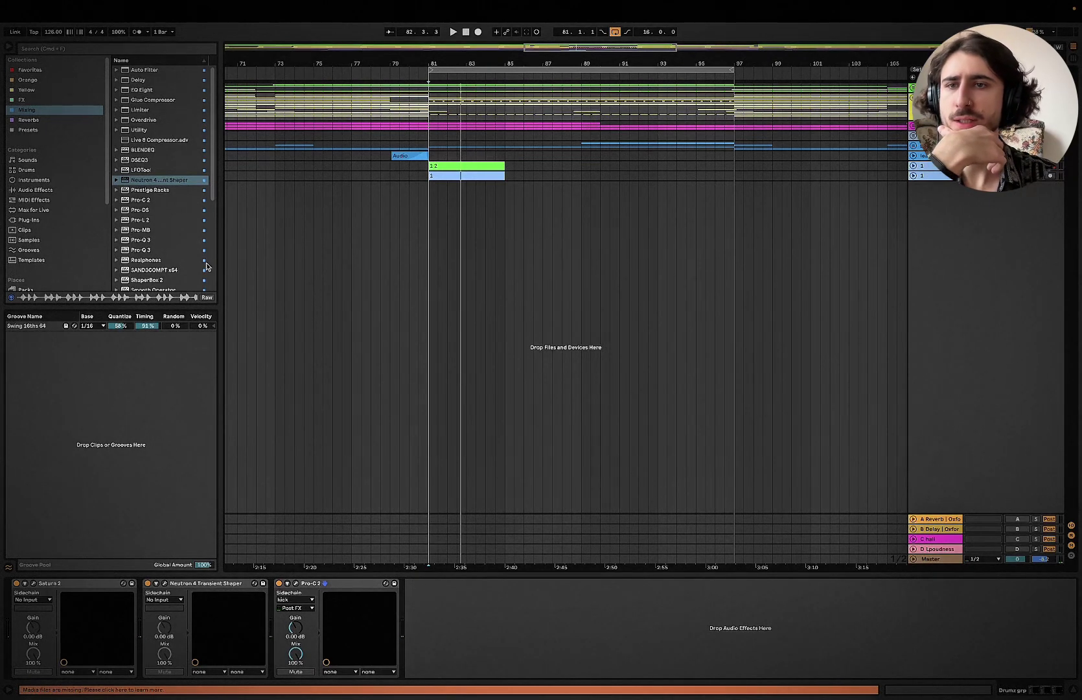
scroll(206, 265, "down", 3)
key("space")
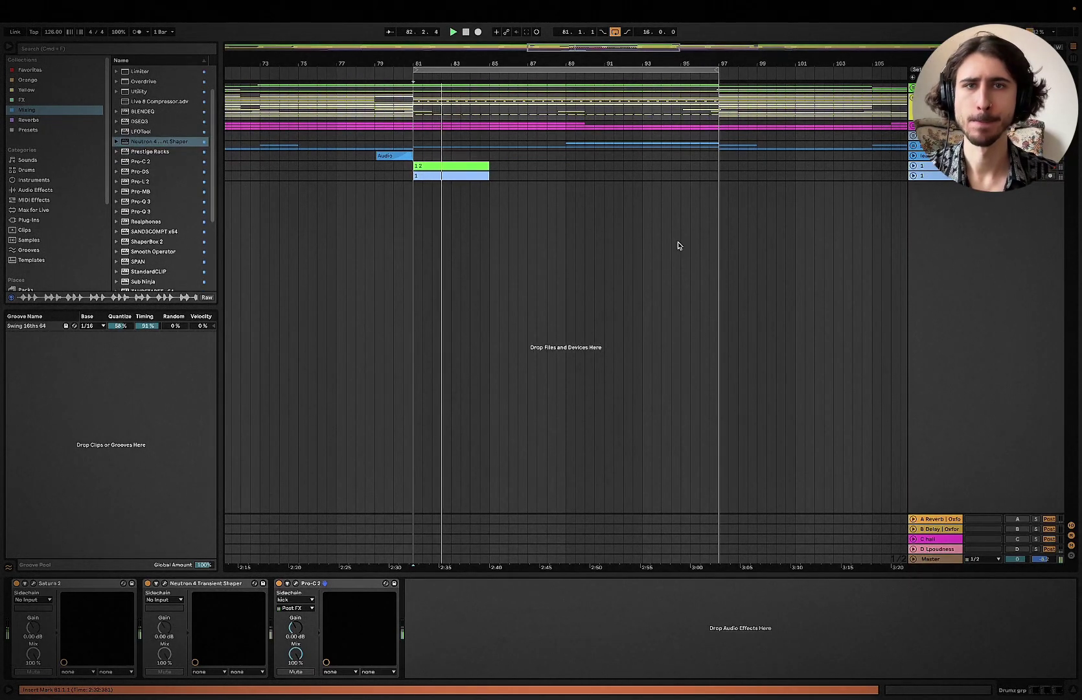
key("space")
key("space")
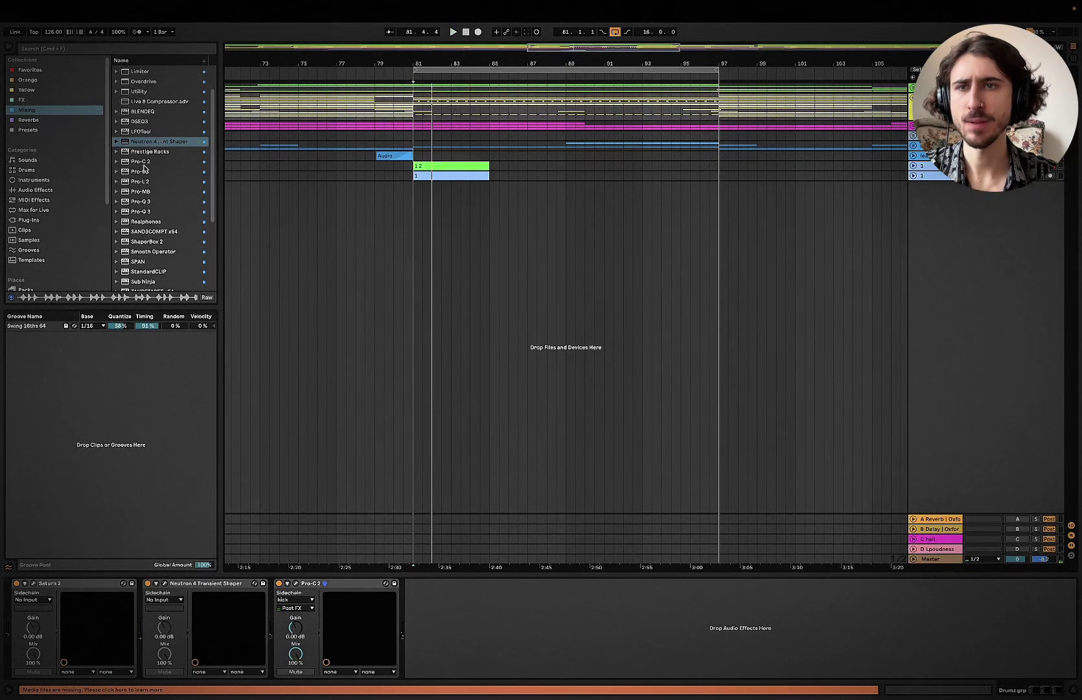
Step: Insert TBTECH Cenozoix Compressor between the Transient Shaper and Pro-C 2, and close its window
scroll(183, 176, "down", 5)
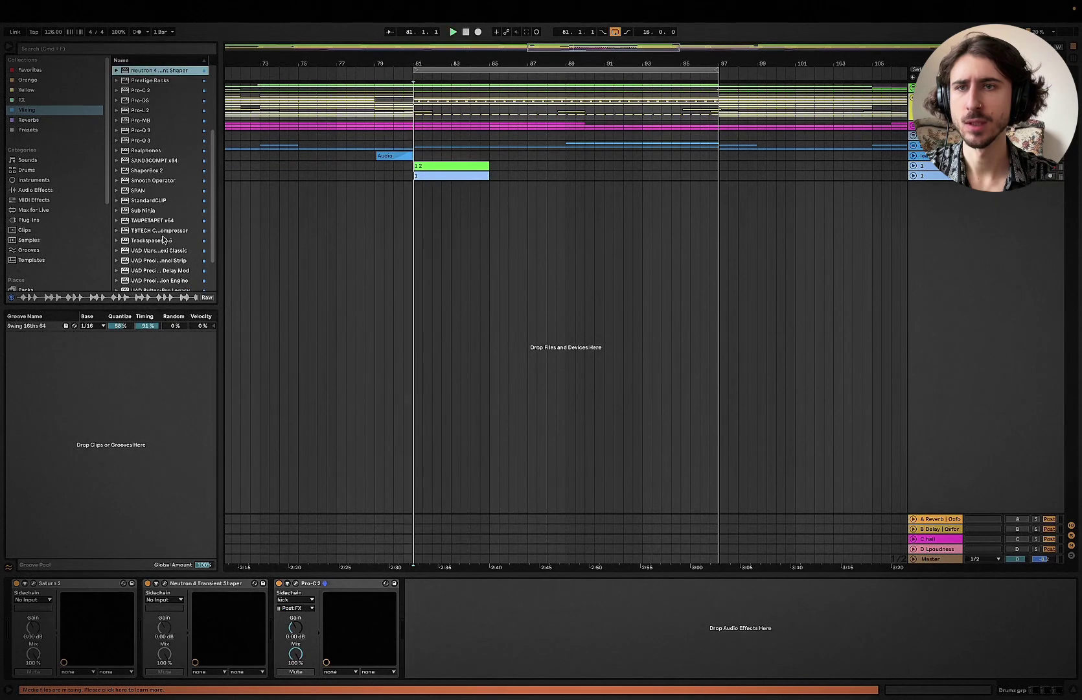
left_click(147, 232)
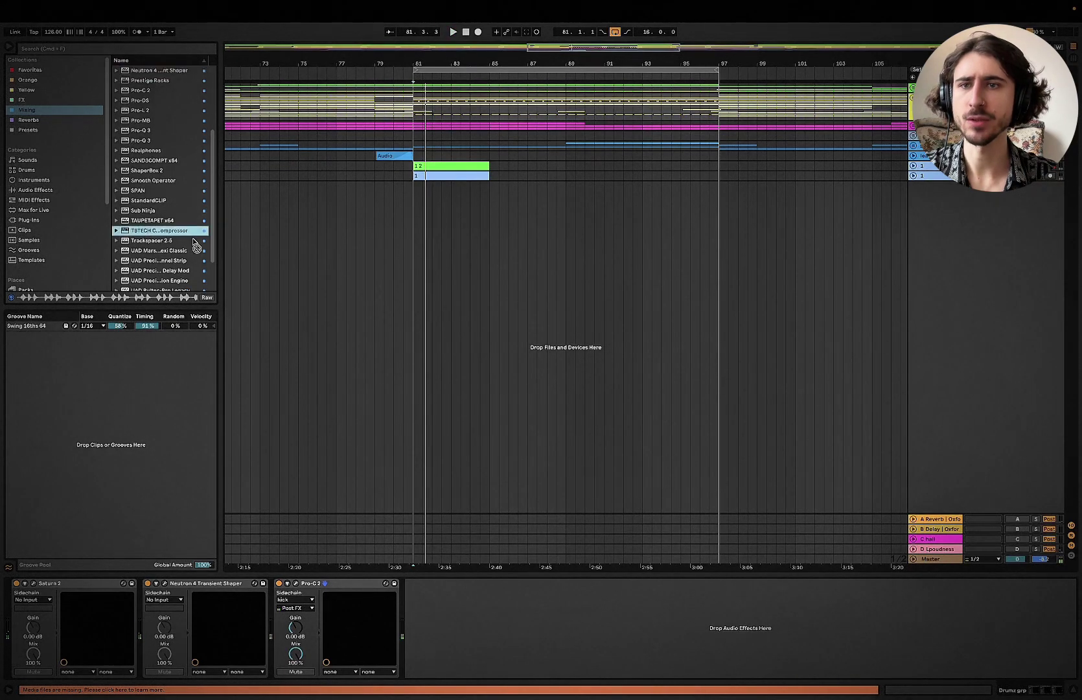
left_click_drag(462, 652, 266, 632)
left_click(275, 203)
Step: Find StandardCLIP in the Mixing collection and insert it between the Transient Shaper and the Cenozoix Compressor
scroll(182, 211, "up", 3)
scroll(181, 210, "up", 3)
scroll(174, 154, "down", 3)
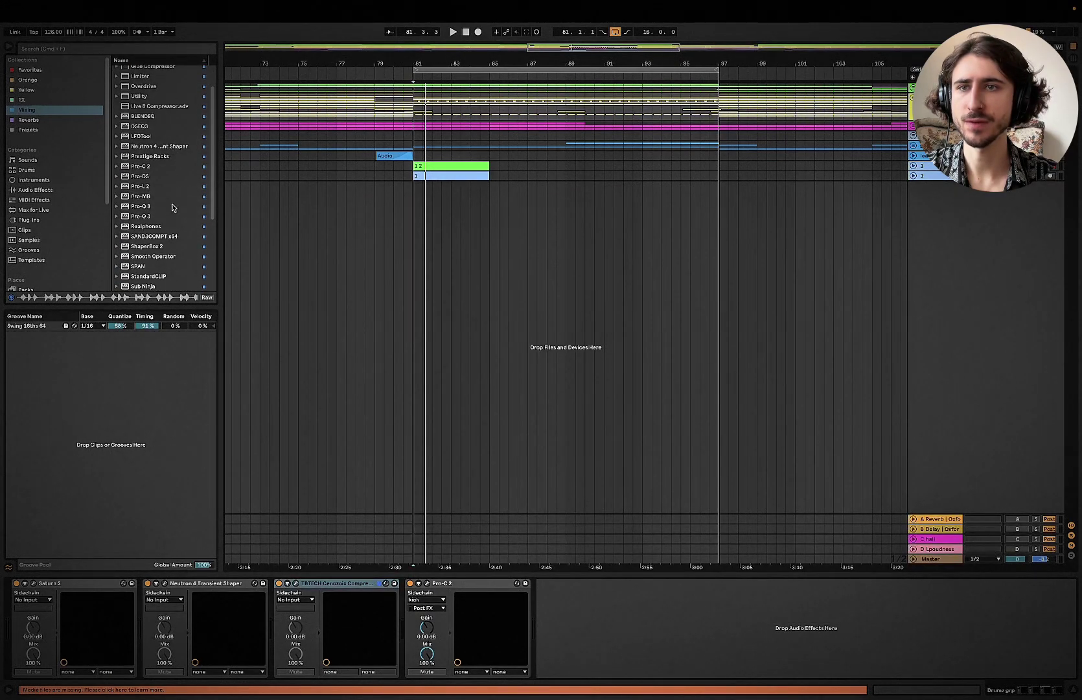
scroll(172, 214, "down", 3)
scroll(181, 214, "down", 2)
left_click_drag(159, 232, 271, 642)
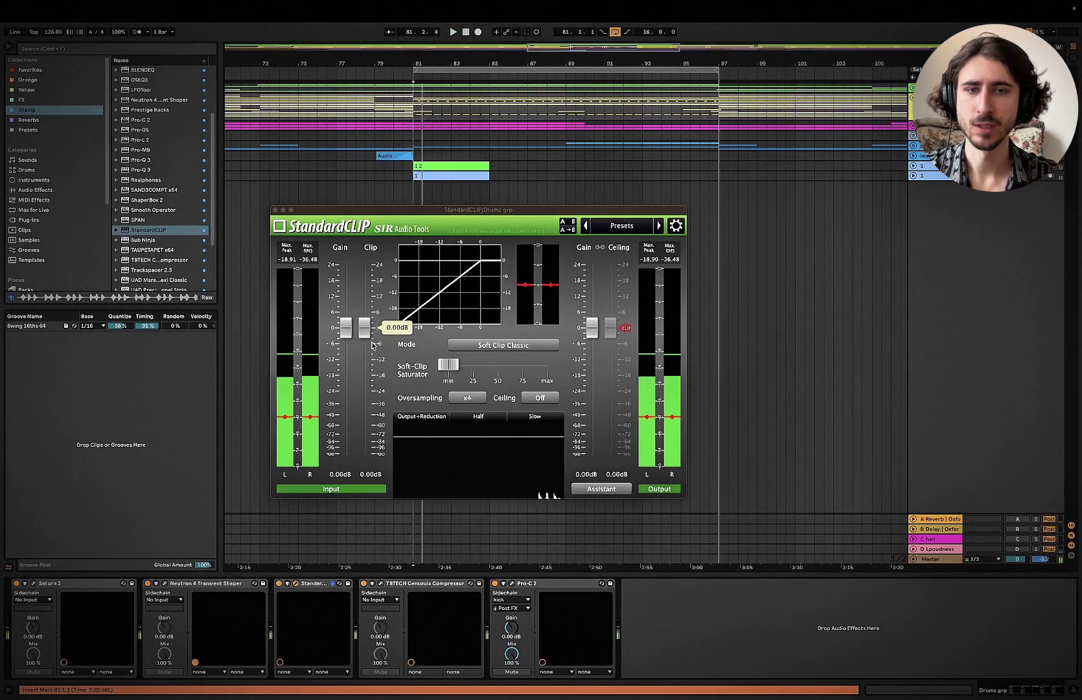
Step: Switch to the session mixer, move the StandardCLIP window clear of the channel meters and replay the drop
key("Tab")
left_click_drag(330, 214, 606, 110)
key("space")
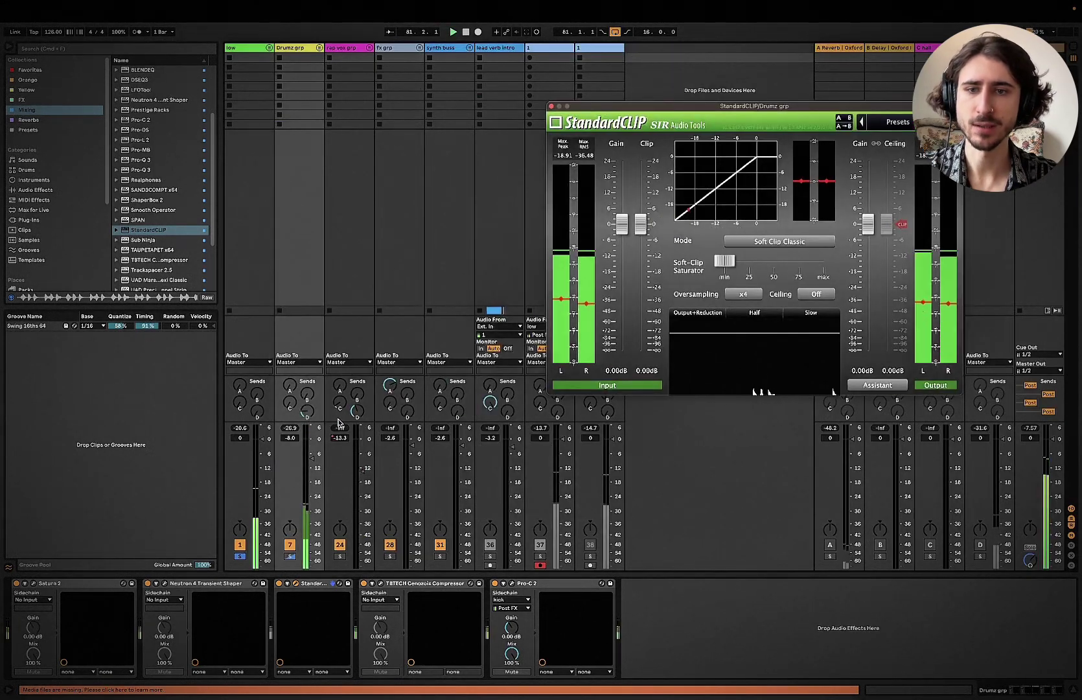
key("space")
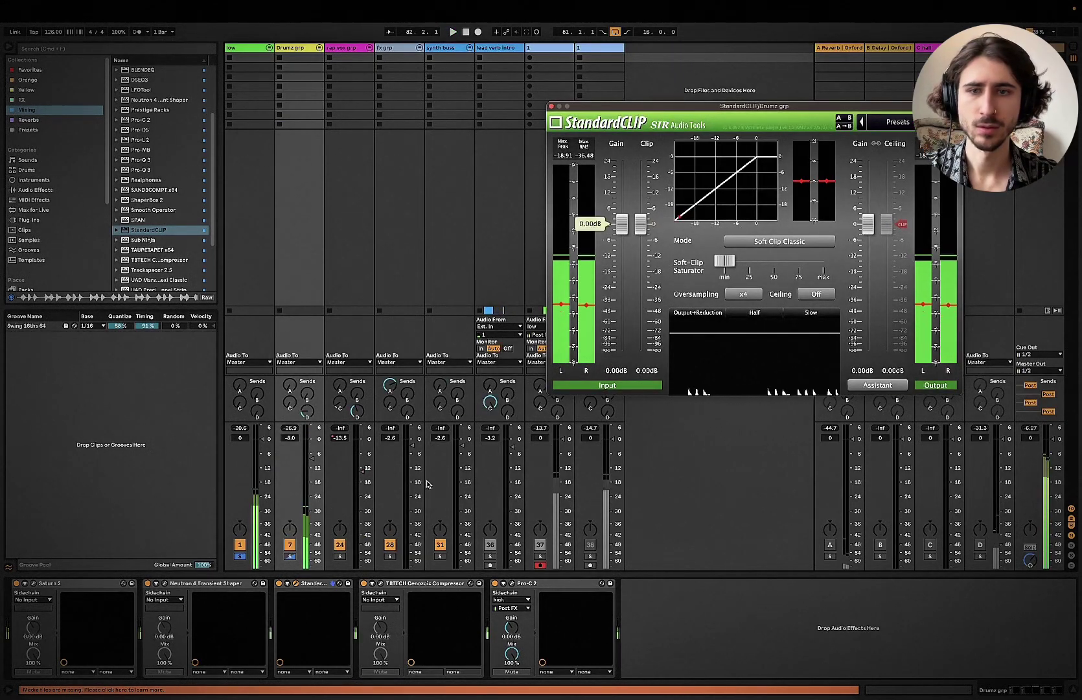
key("space")
Step: Set StandardCLIP's input Clip level to -25.00 dB and replay the drop to check the clipping
left_click_drag(640, 224, 641, 290)
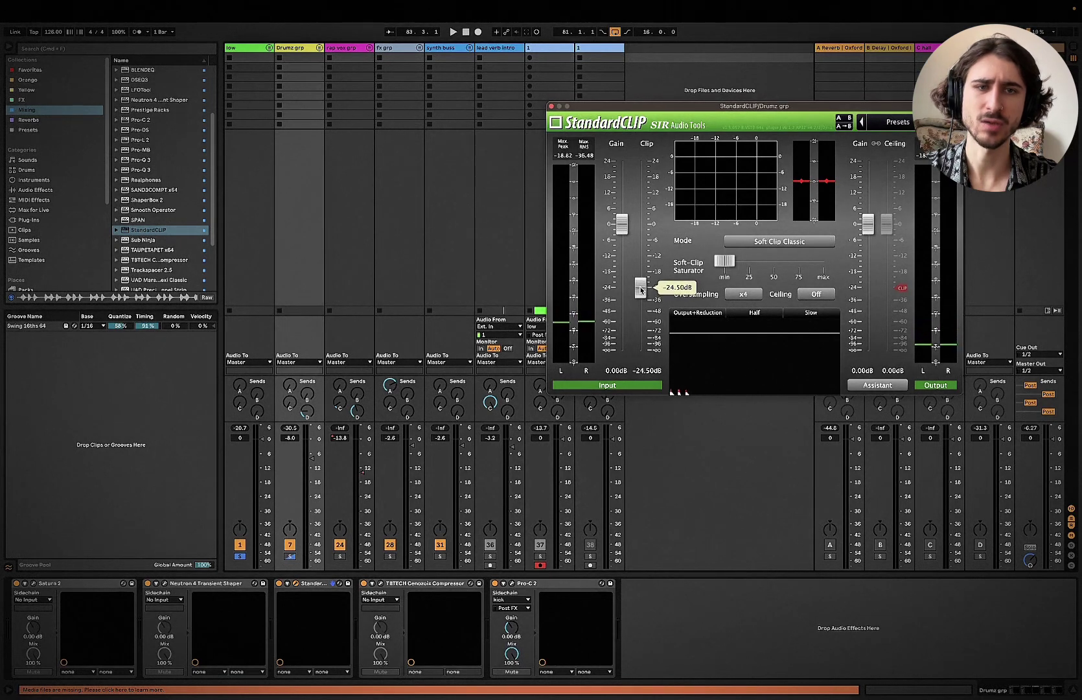
left_click_drag(640, 290, 640, 292)
key("space")
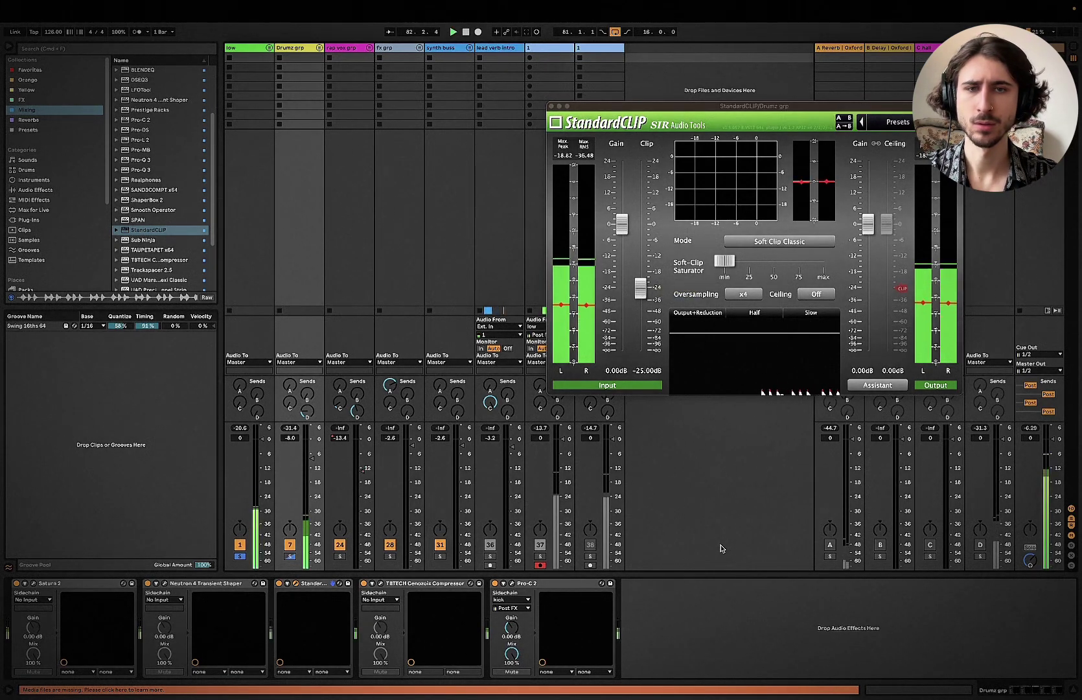
key("space")
key("space")
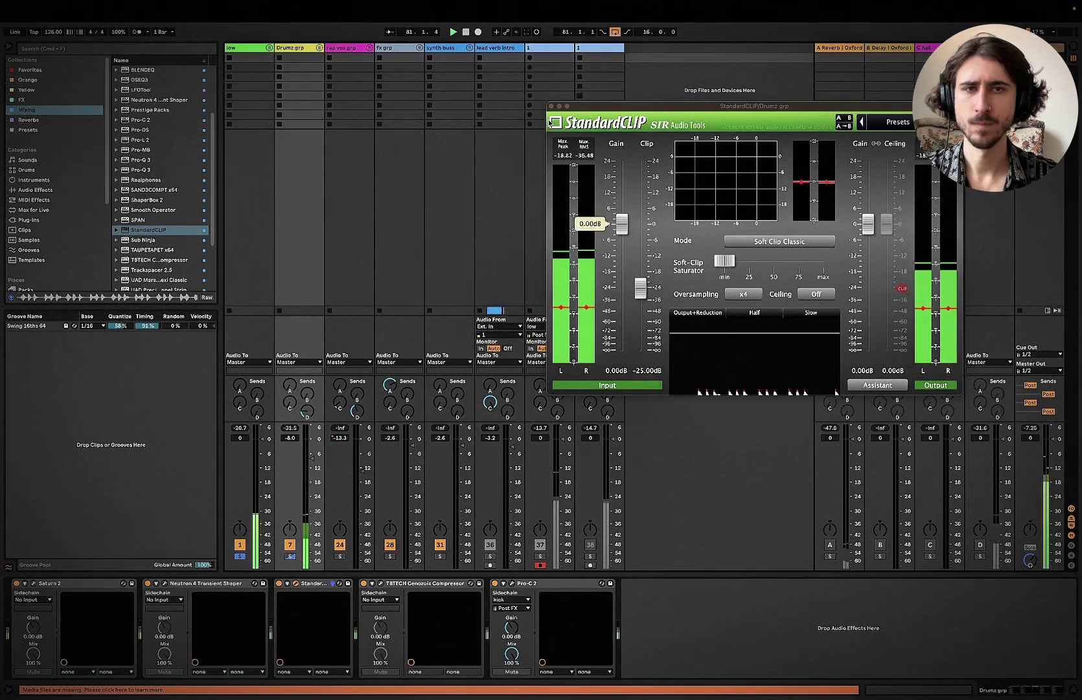
Step: Close the StandardCLIP window, open Cenozoix Compressor on the drum group and switch its compression model to Virtual-Mu
left_click(551, 106)
left_click(380, 583)
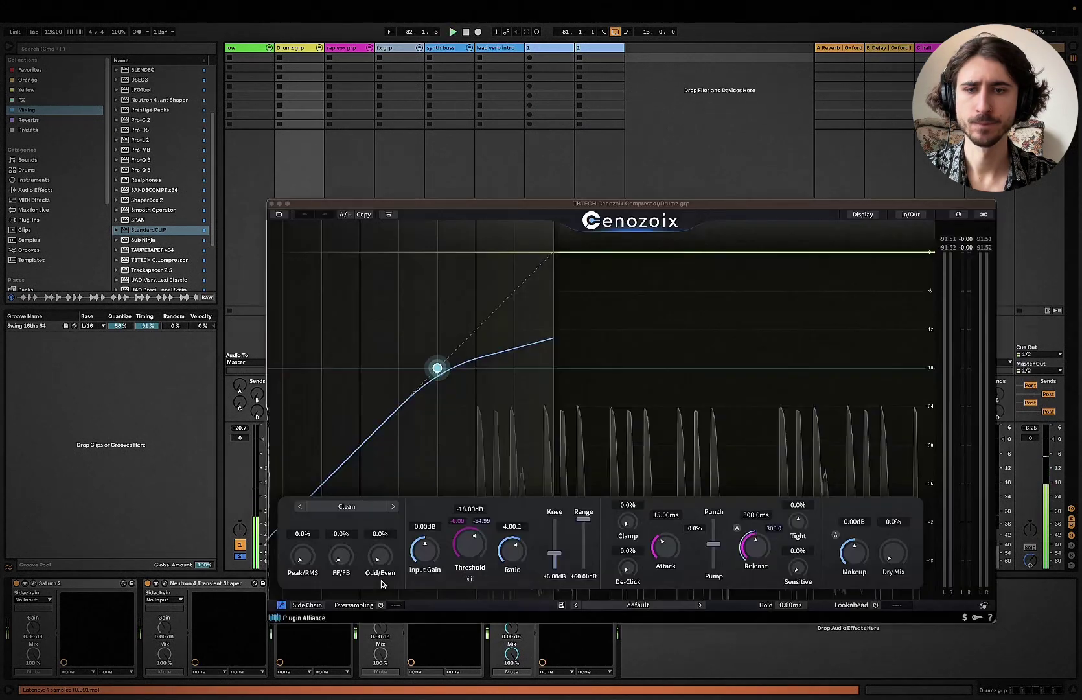
left_click(346, 507)
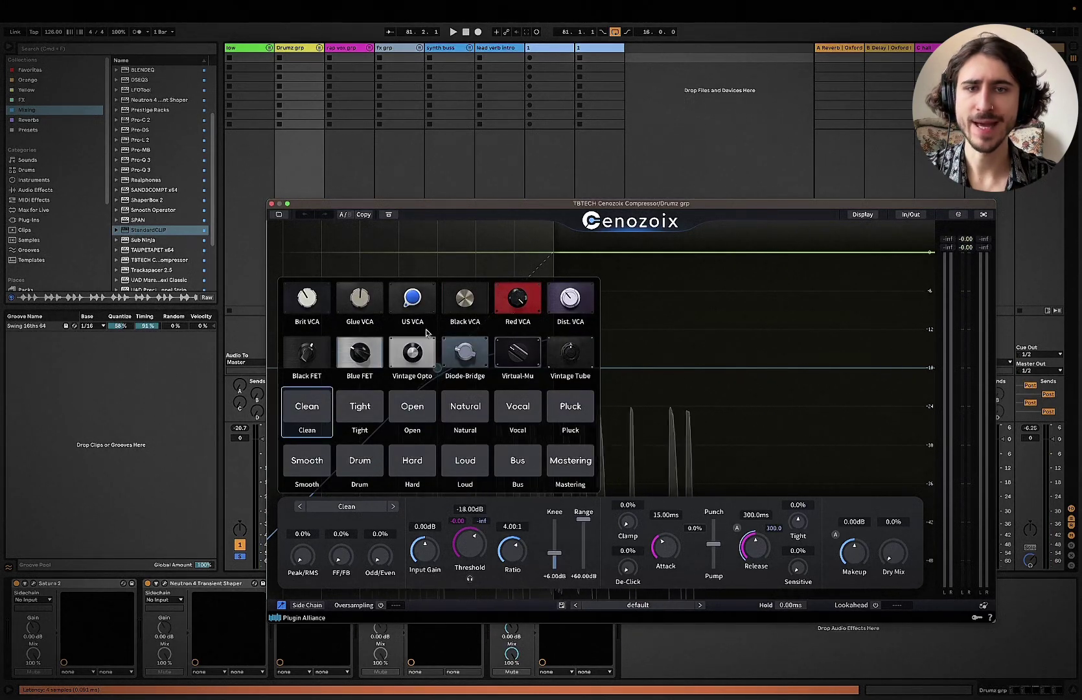
left_click(518, 354)
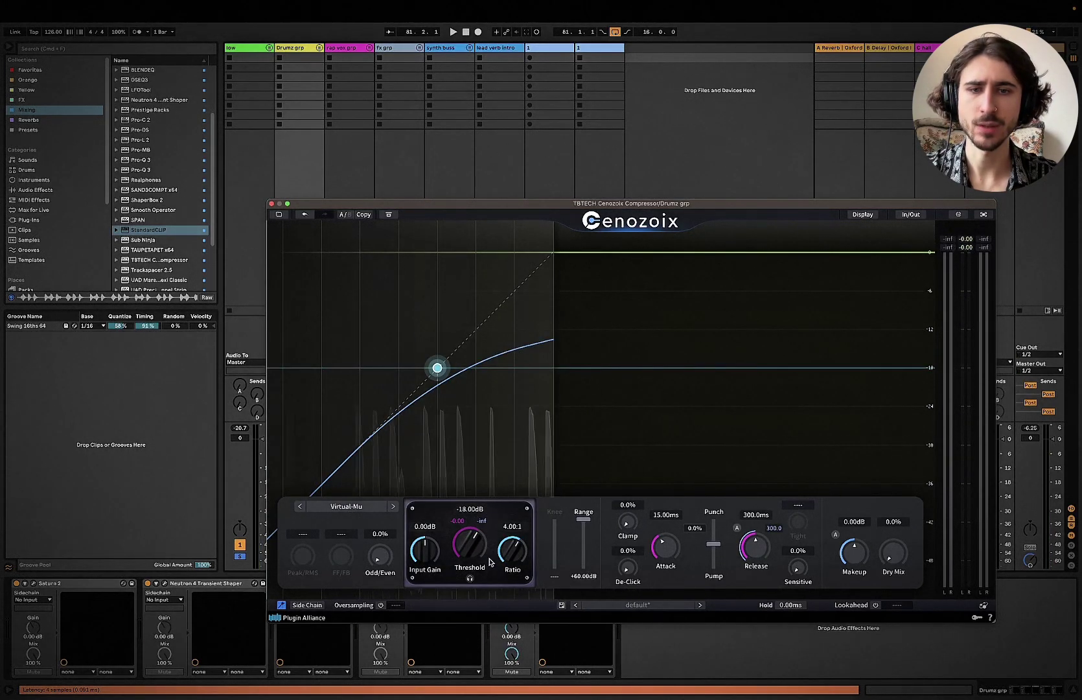
Step: Enable Cenozoix's automatic release, lengthen the attack to 70.94 ms and set the threshold to -23.75 dB while the drop plays
left_click_drag(473, 545, 478, 301)
left_click(737, 528)
left_click_drag(664, 551, 662, 511)
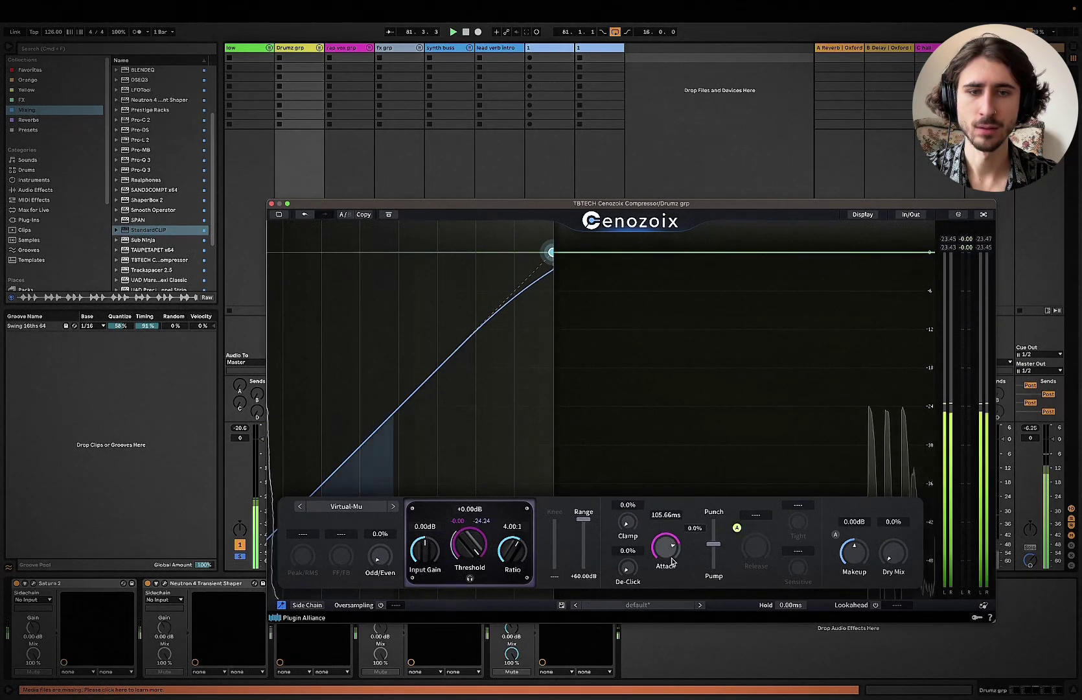
left_click_drag(470, 547, 490, 623)
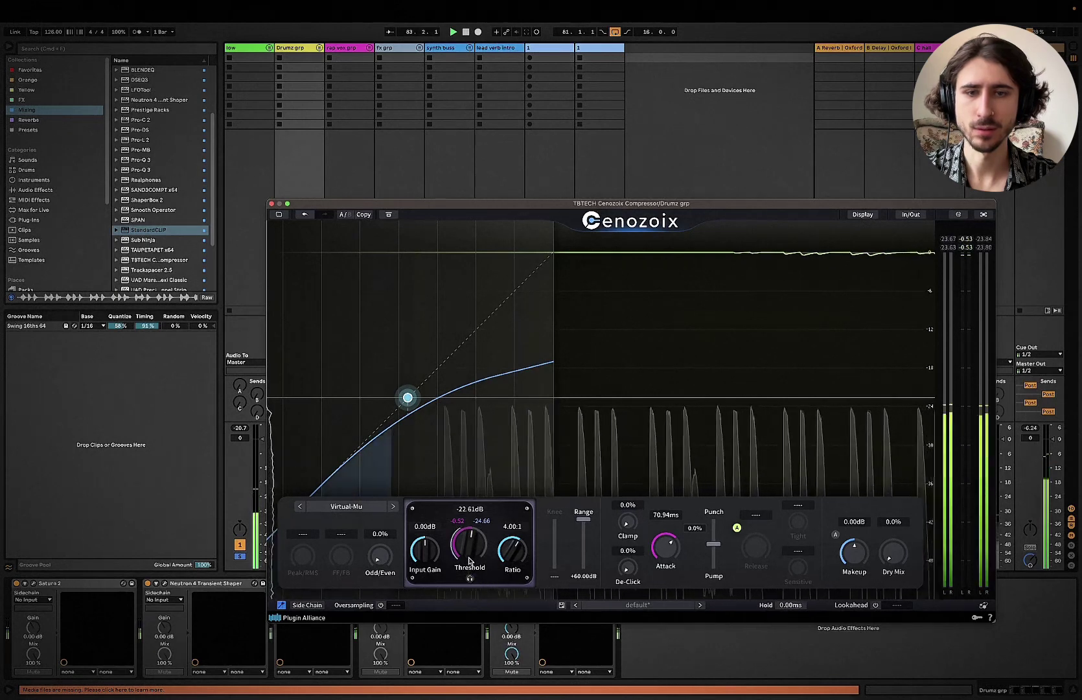
left_click_drag(471, 558, 471, 561)
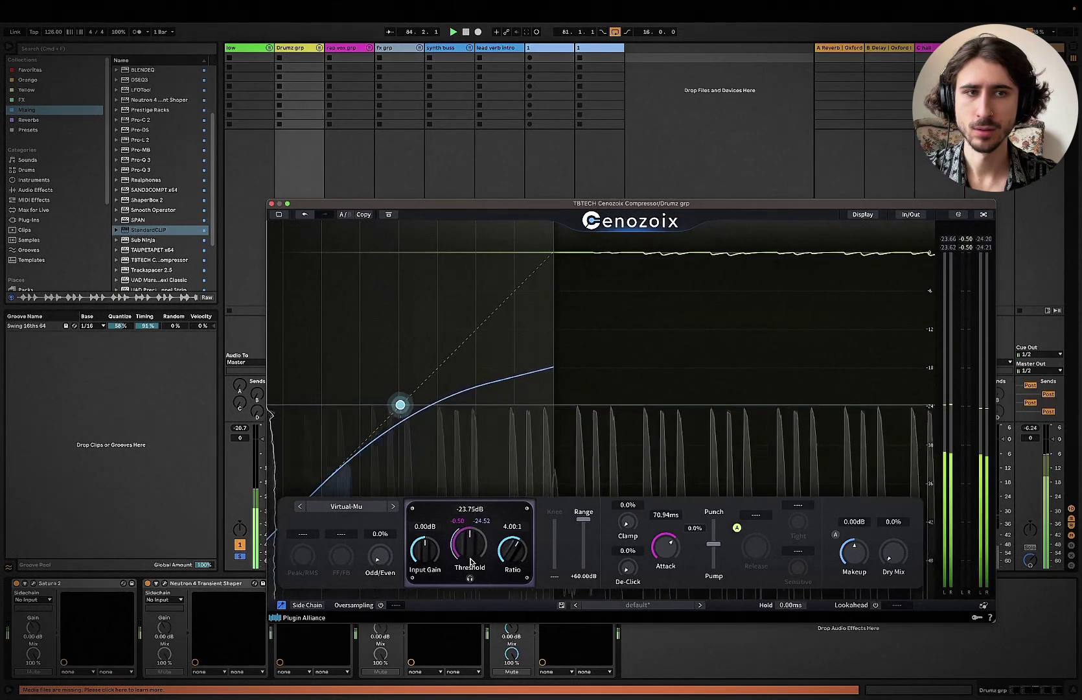
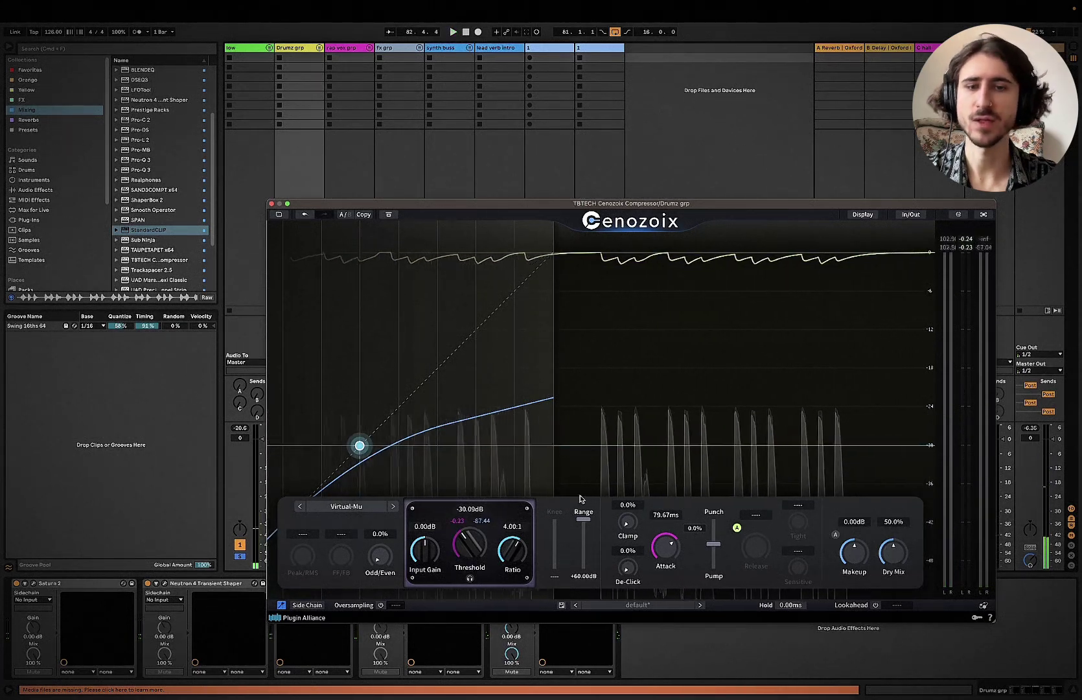
Step: Audition the Red VCA, Black VCA and Black FET models on the drums, and return to Virtual-Mu
left_click(346, 506)
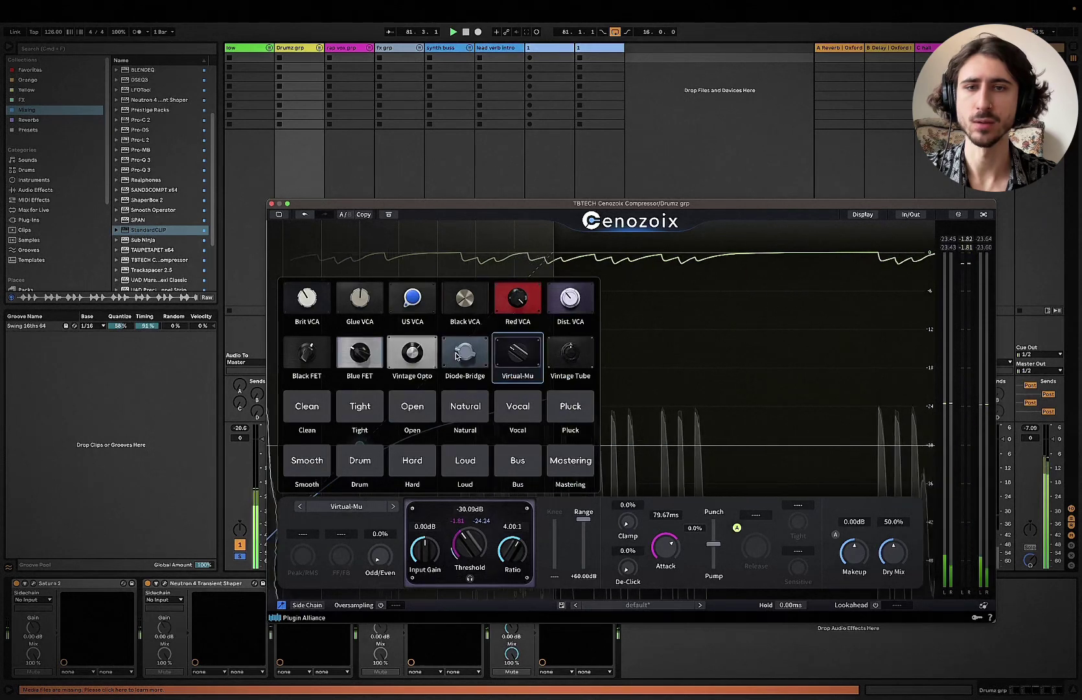
left_click(518, 300)
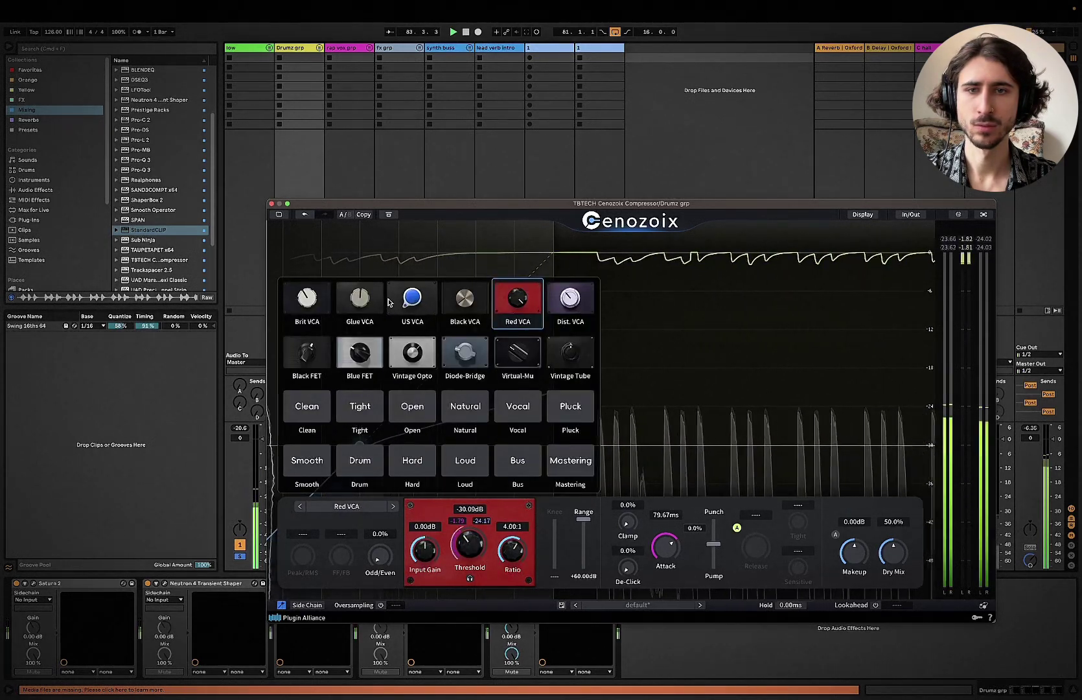
left_click(451, 318)
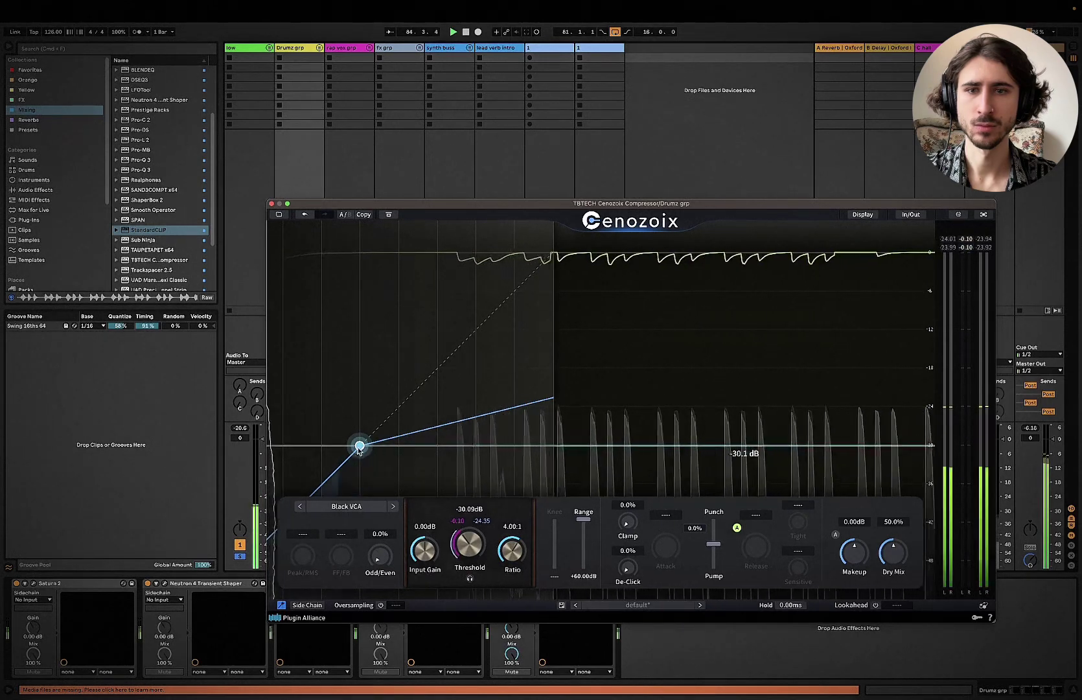
left_click(350, 507)
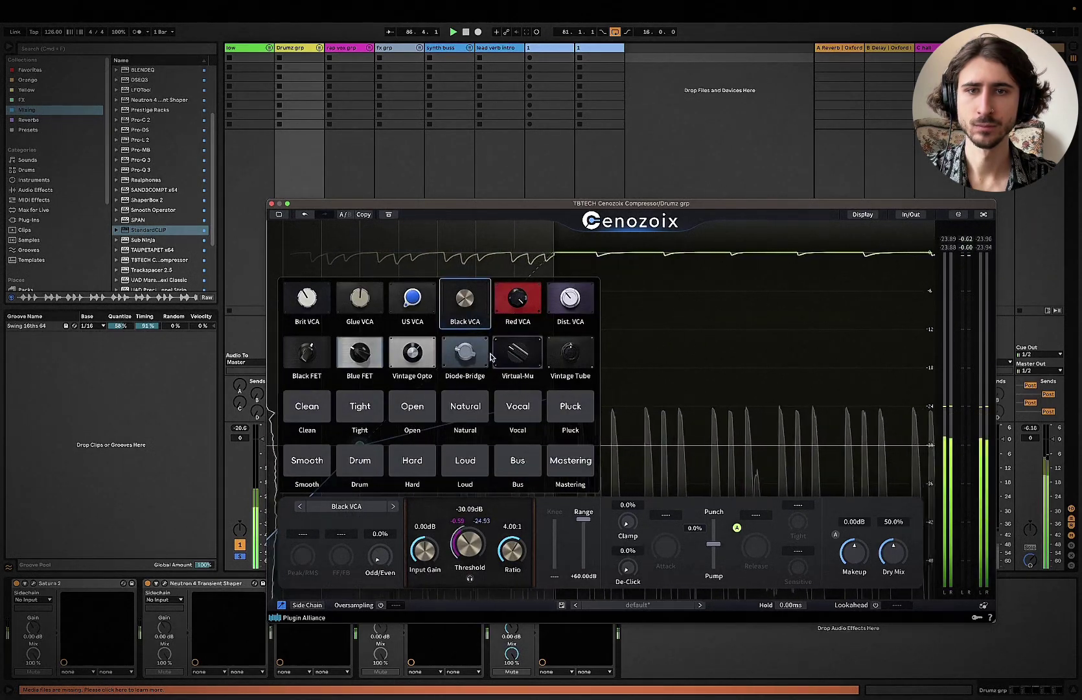
left_click(313, 350)
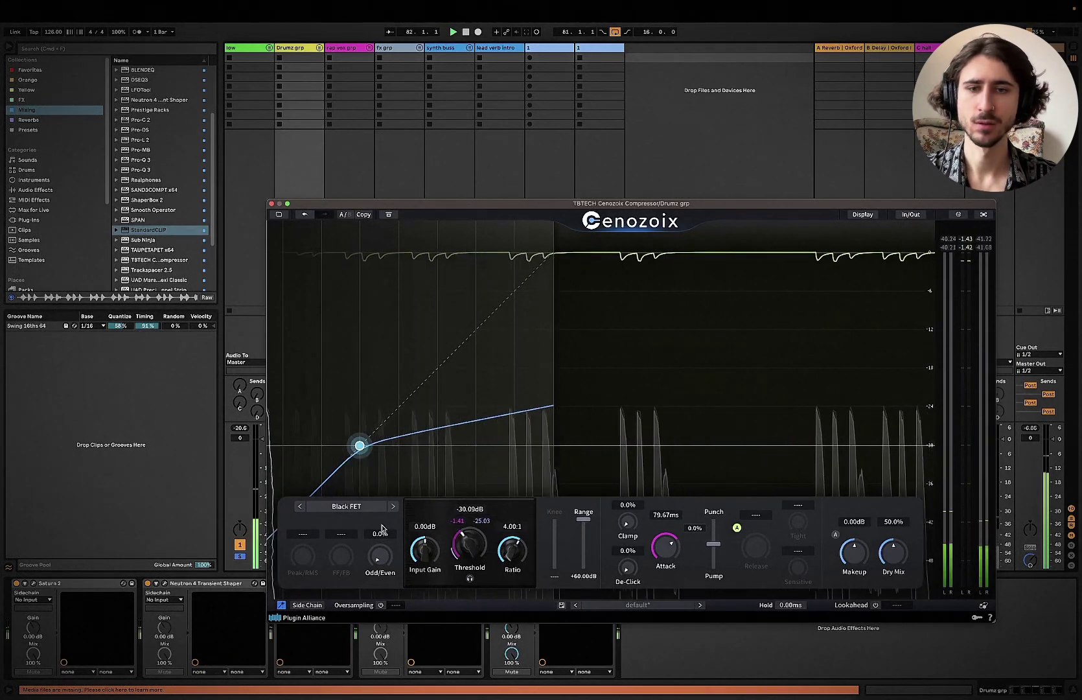
left_click(346, 506)
left_click(513, 358)
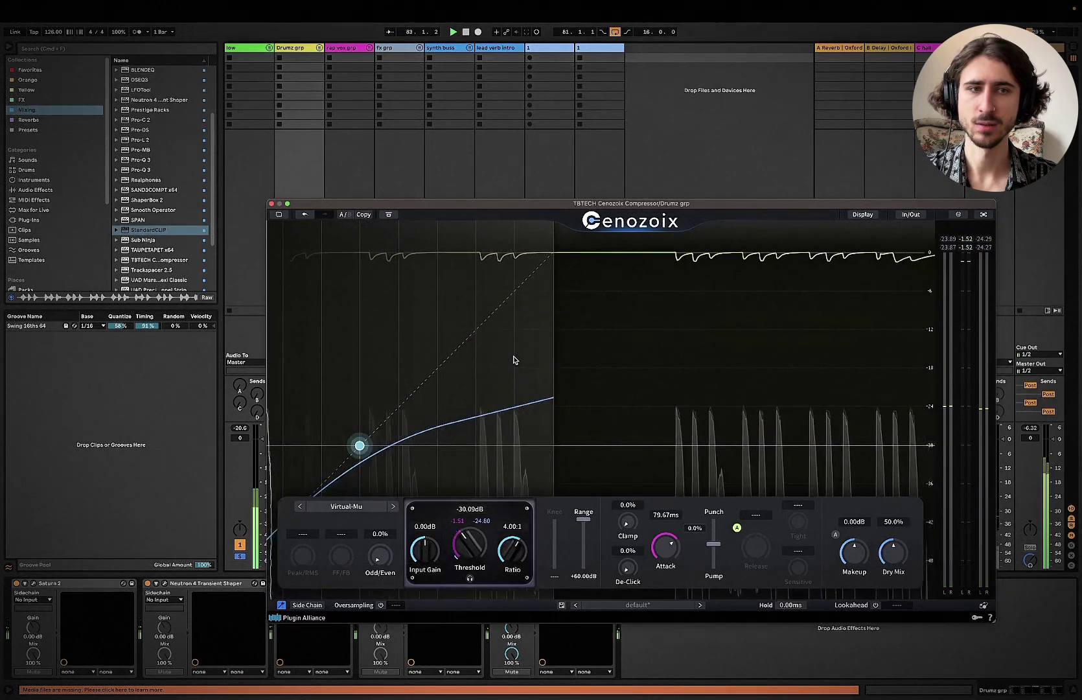
Step: Switch Cenozoix to the Dist. VCA model and set its threshold to -30.22 dB
left_click(355, 507)
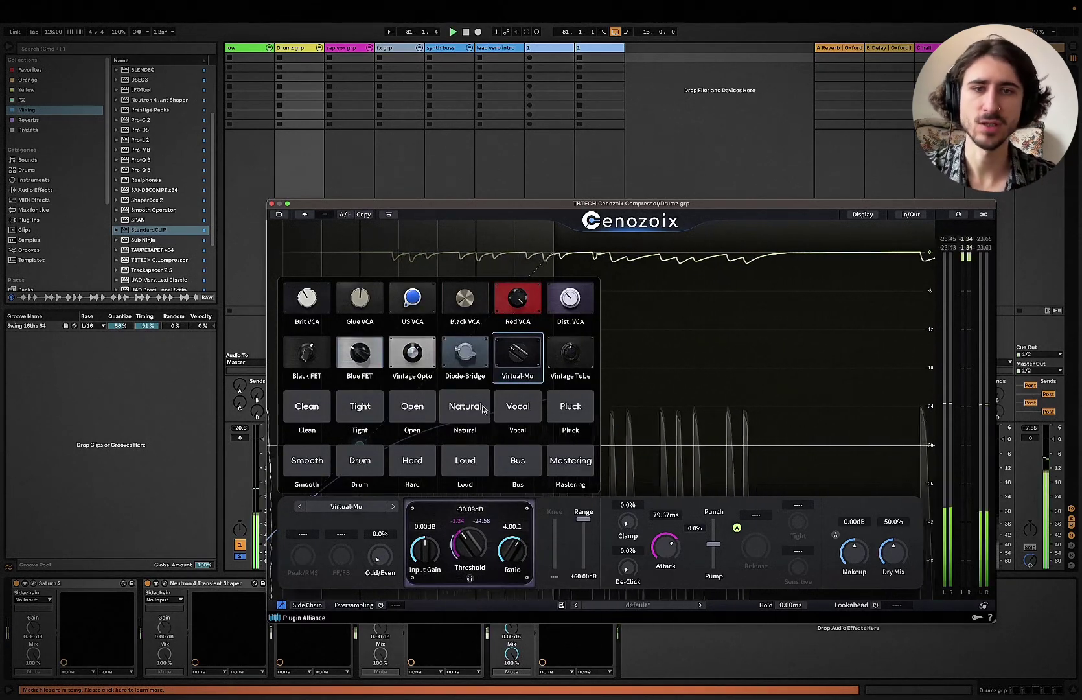
left_click(565, 299)
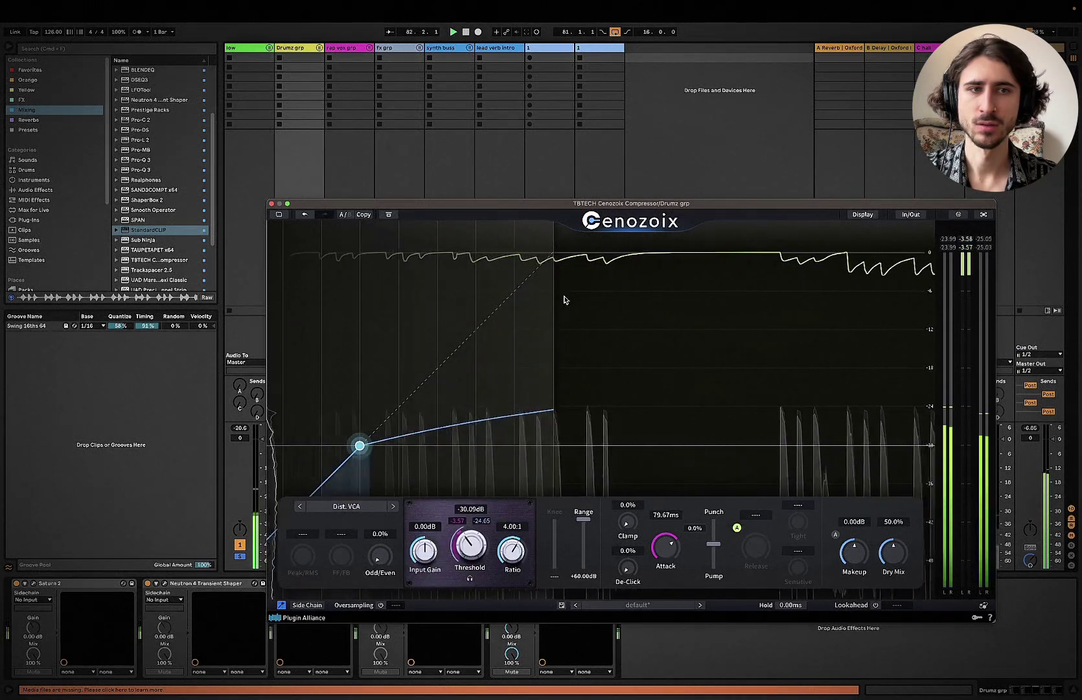
left_click_drag(476, 560, 480, 551)
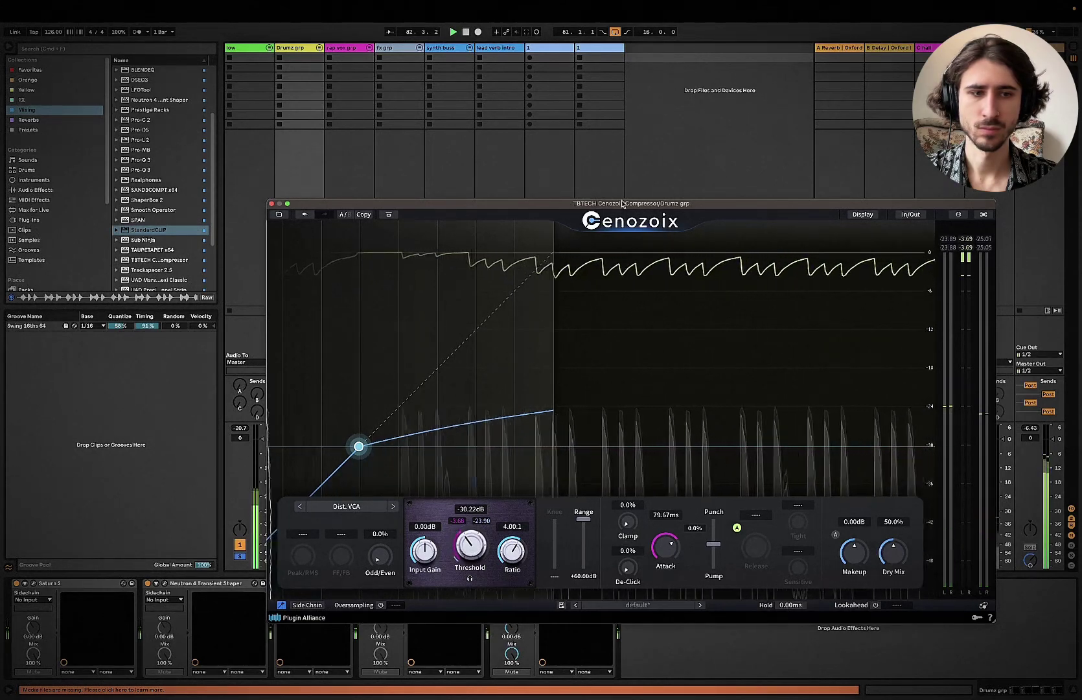
Step: Move the Cenozoix window clear of the mixer meters, compare the drums with it bypassed and active, and set the ratio to 3.86:1
left_click_drag(566, 205, 561, 28)
left_click(364, 584)
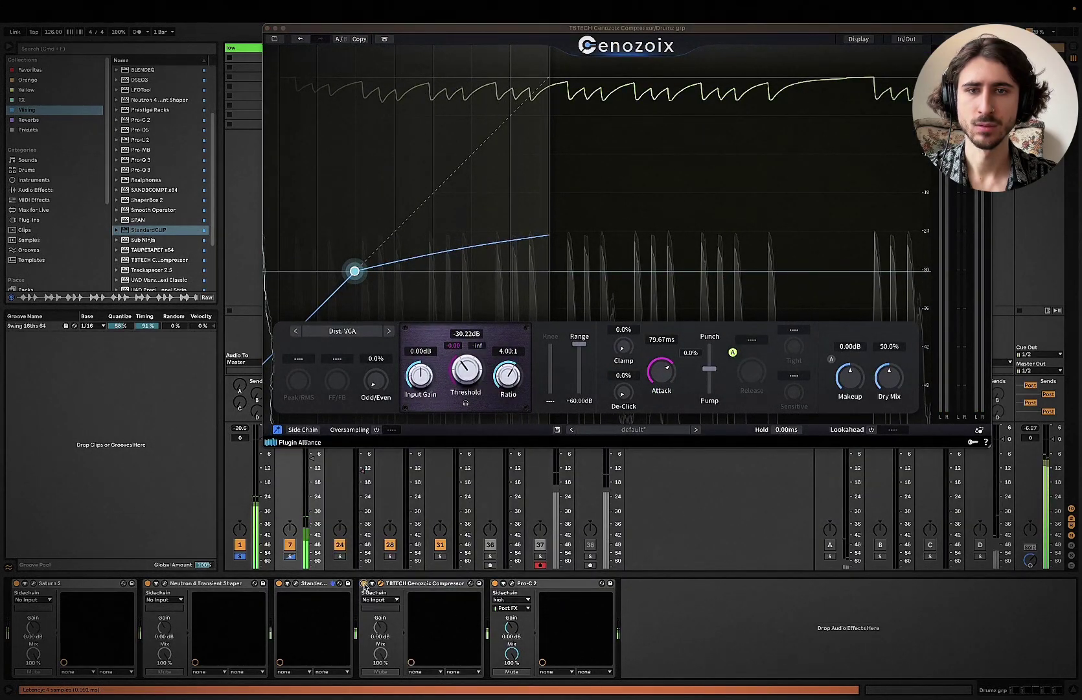
left_click(364, 585)
left_click_drag(518, 374, 515, 379)
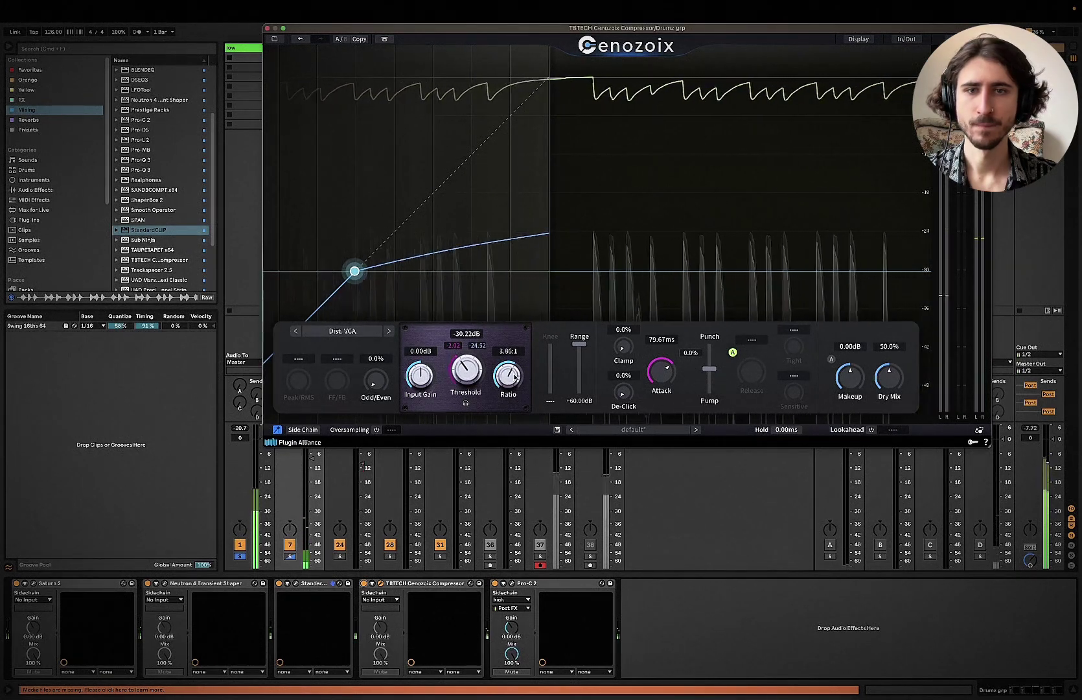
Step: Audition the Black FET model against Dist. VCA on the playing drums, ending on Dist. VCA
left_click(344, 332)
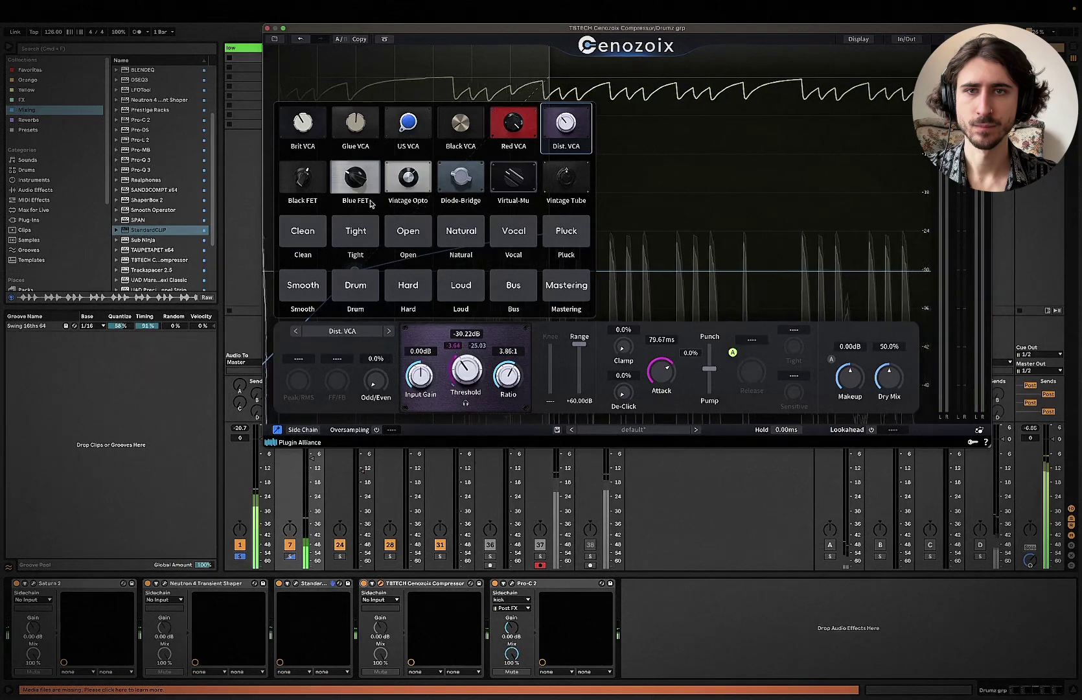
left_click(304, 188)
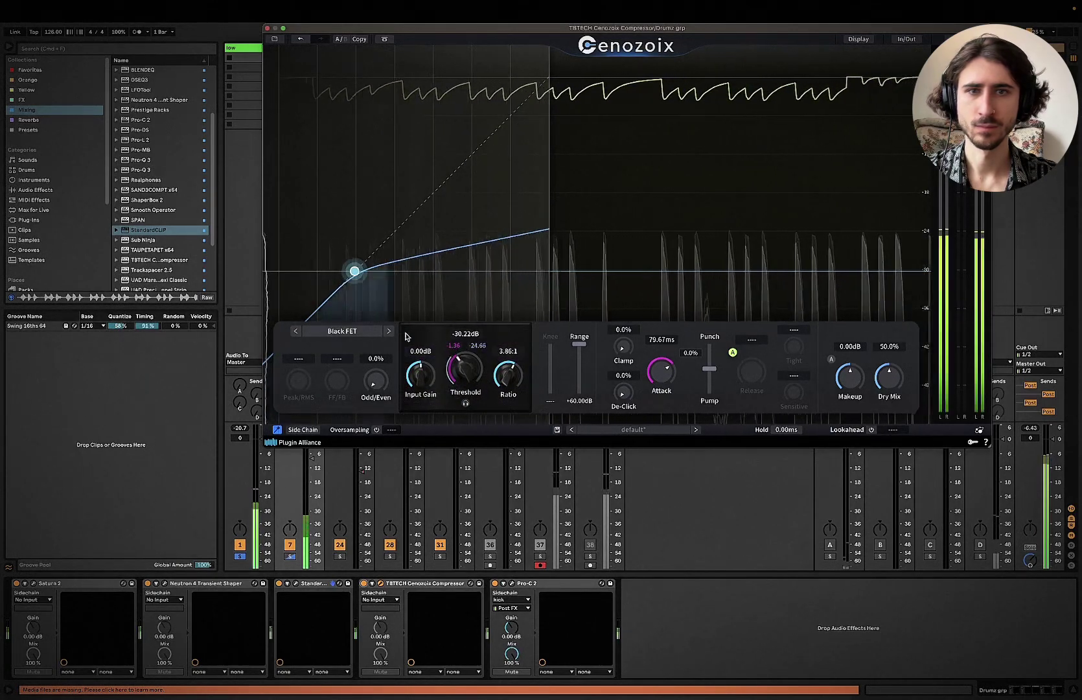
left_click(344, 333)
left_click(579, 128)
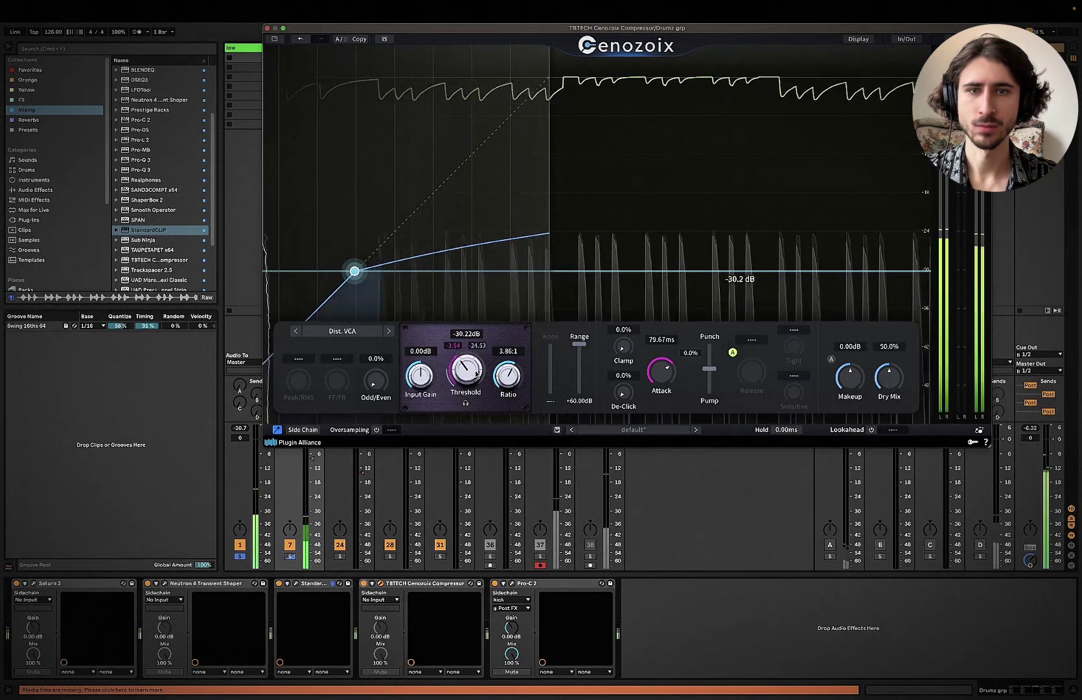
Step: Try the Red VCA model on the drums and set the threshold to -30.31 dB
left_click(342, 331)
left_click(511, 130)
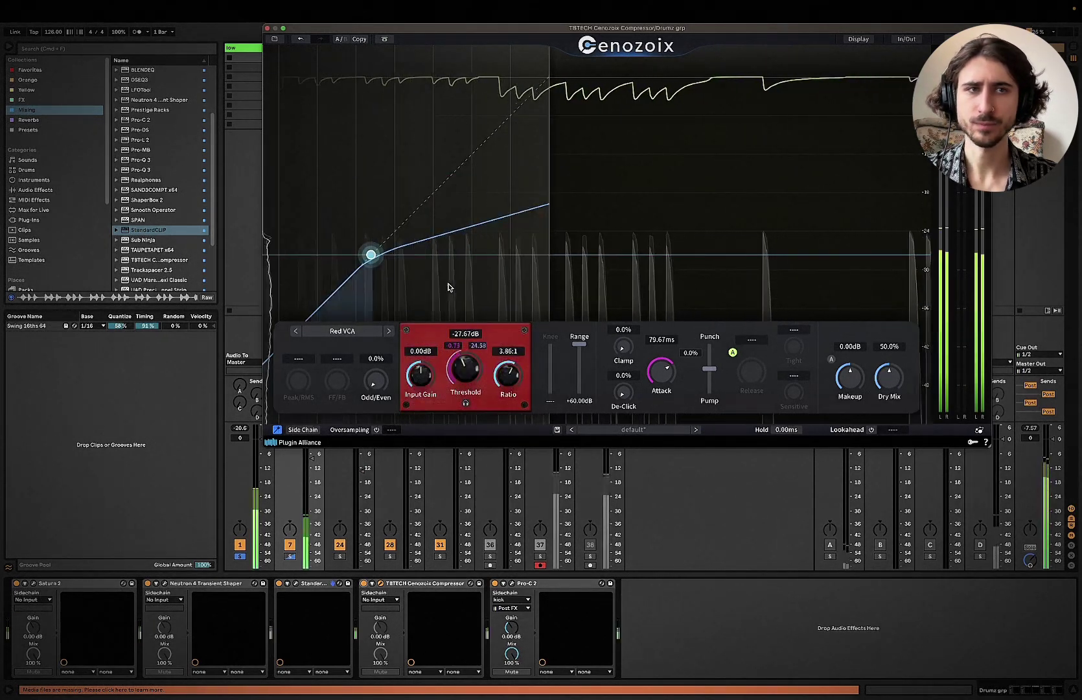
left_click_drag(478, 370, 477, 377)
Step: Audition the US VCA, Glue VCA, Blue FET, Black FET and Brit VCA models in turn on the drums
left_click(342, 331)
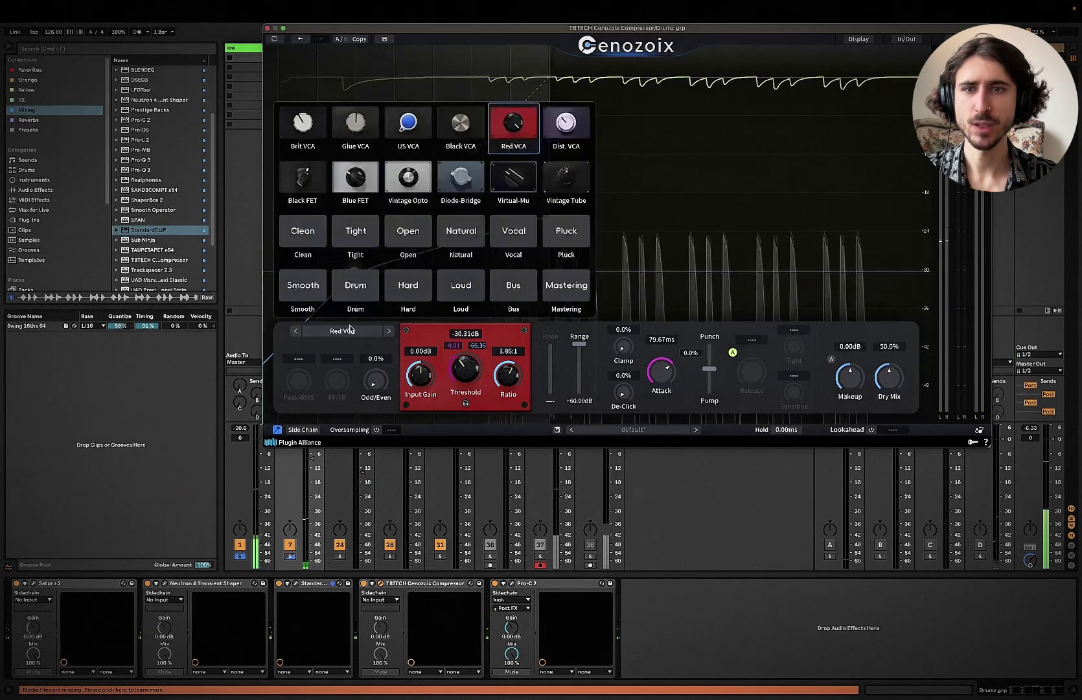
left_click(405, 135)
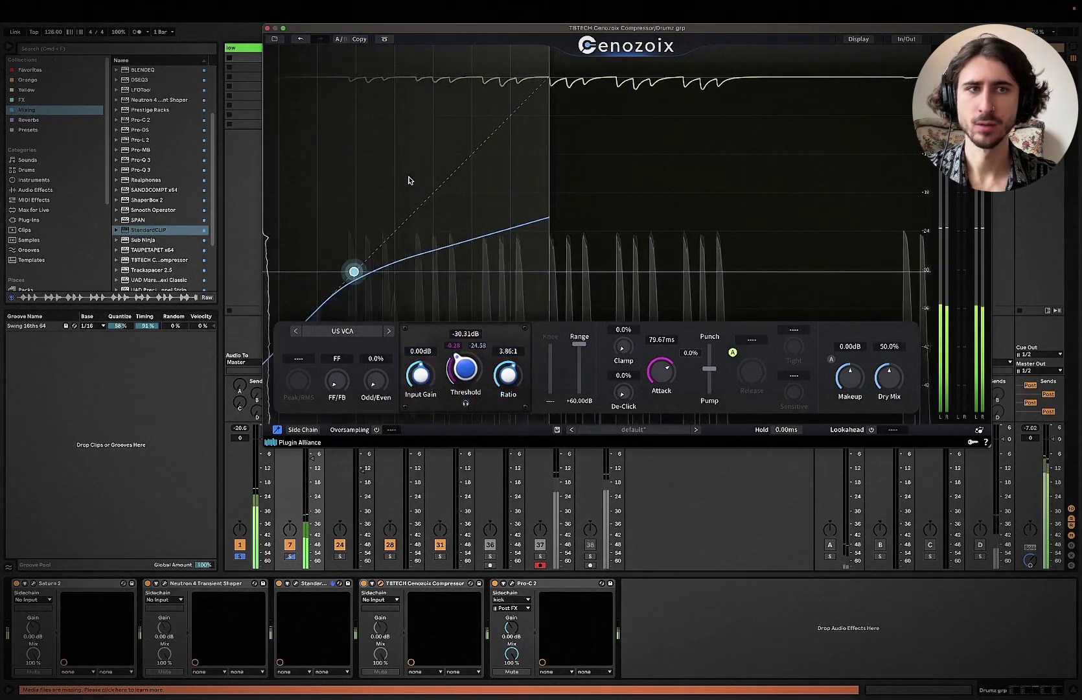
left_click(342, 334)
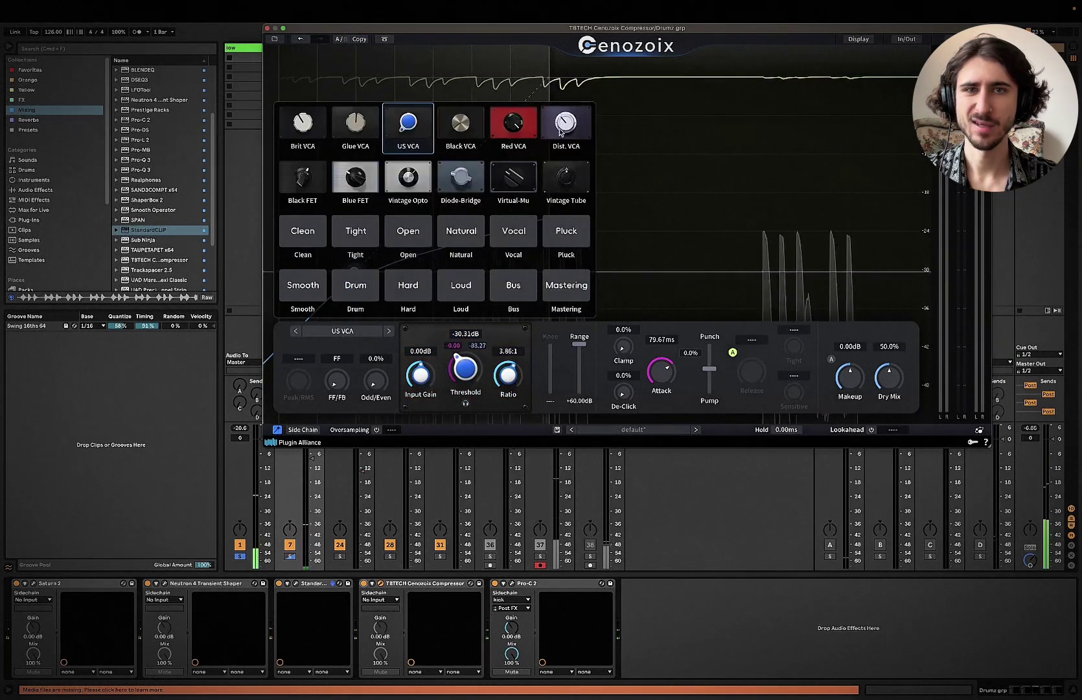
left_click(357, 133)
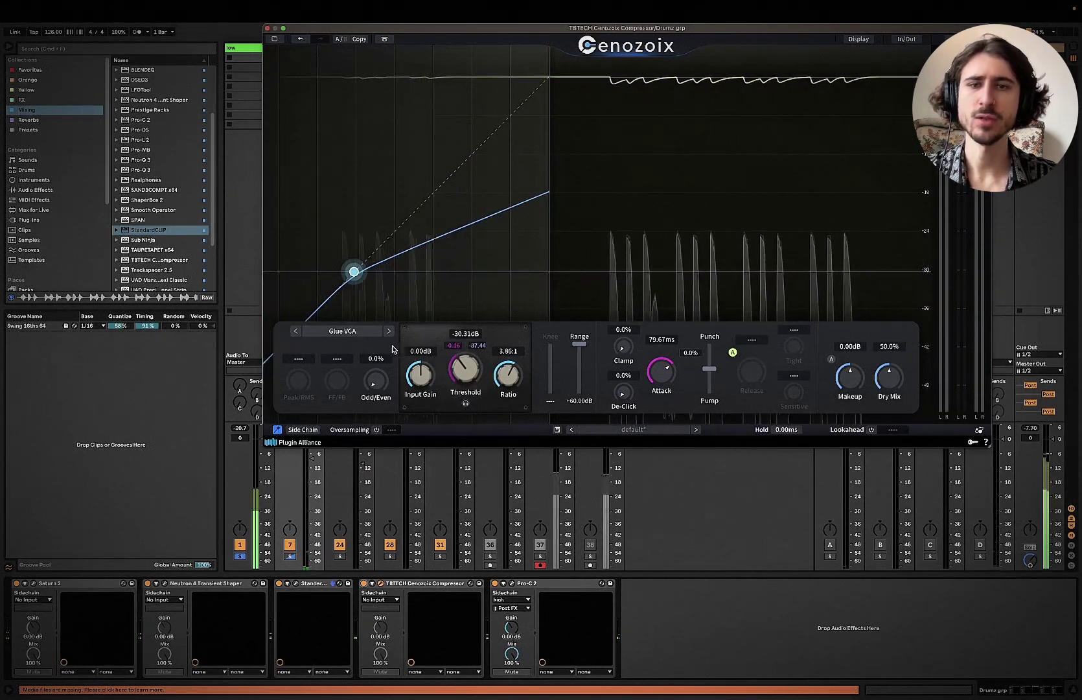
left_click(350, 331)
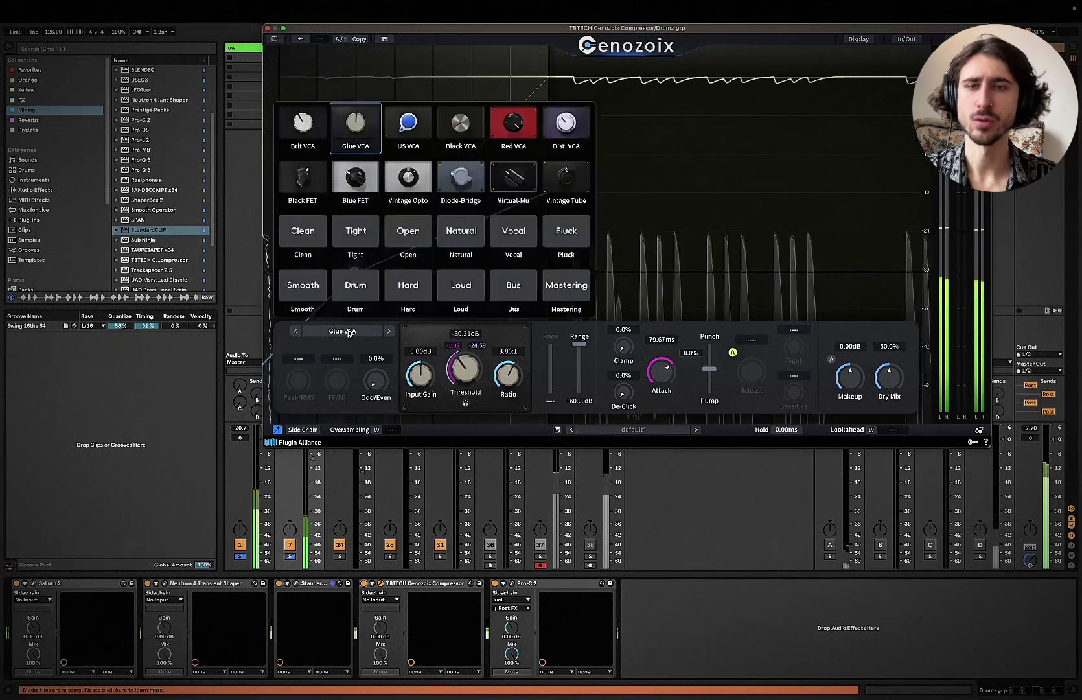
left_click(355, 182)
left_click(332, 338)
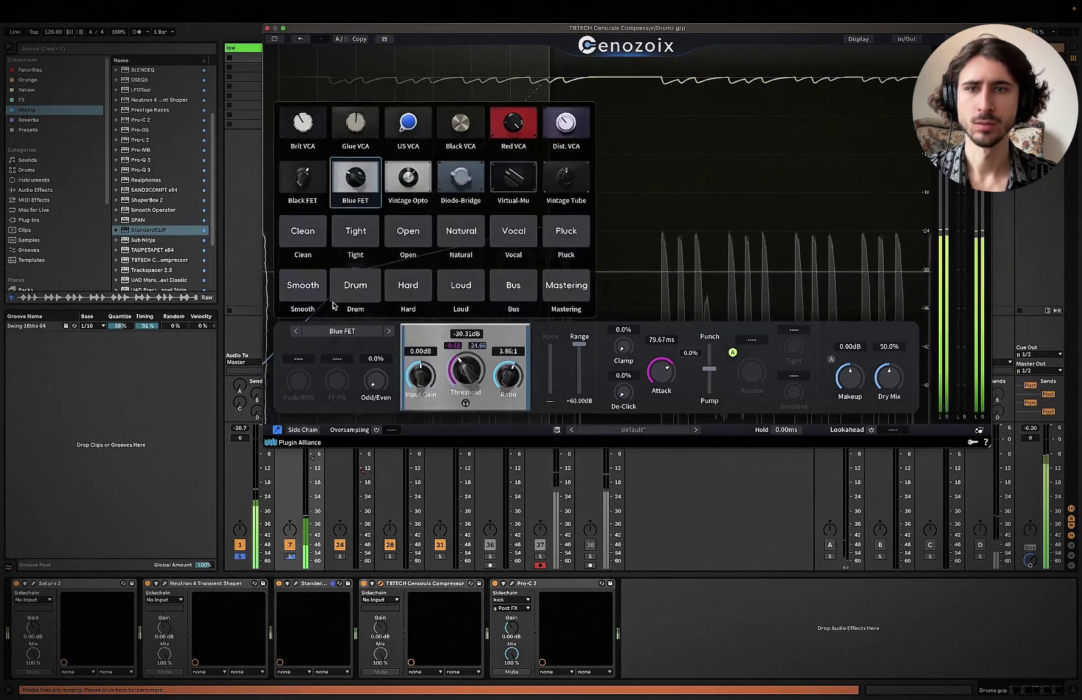
left_click(302, 188)
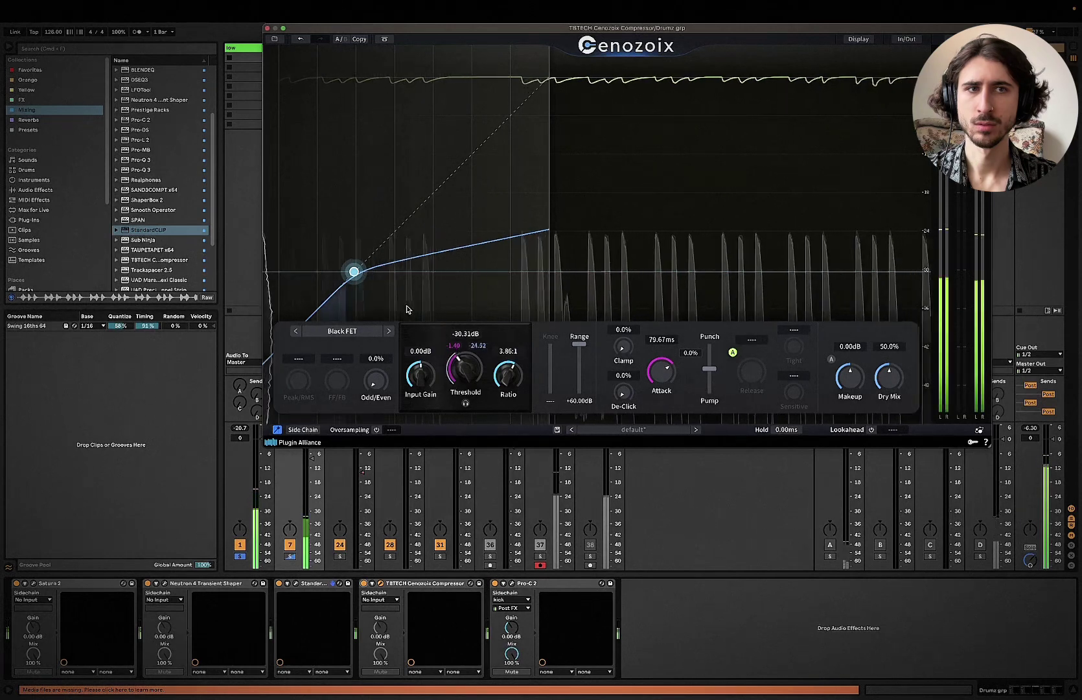
left_click(342, 331)
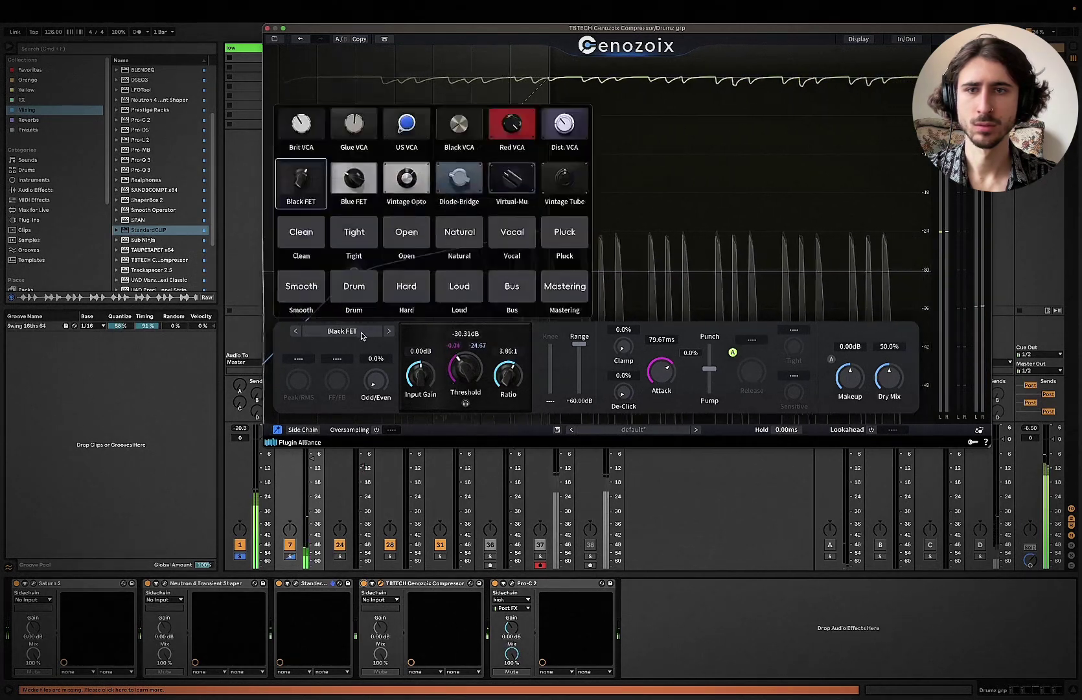
left_click(301, 138)
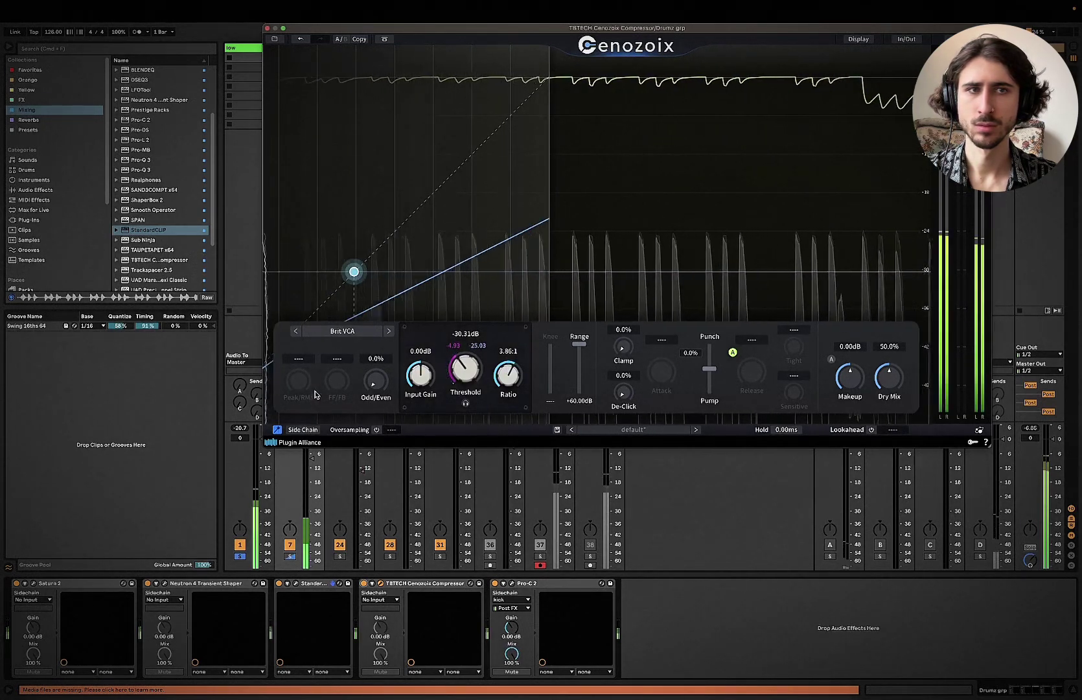
Step: Settle on the Glue VCA model, close the Cenozoix window and replay the drop to check the drums
left_click(342, 331)
left_click(353, 134)
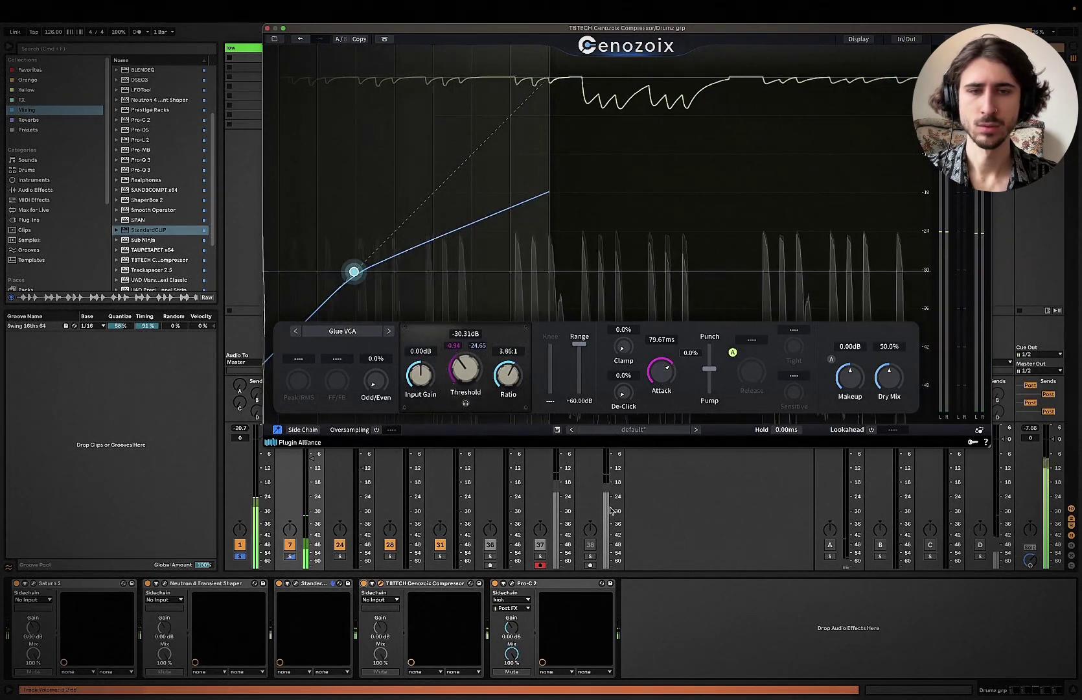
key("space")
left_click(693, 538)
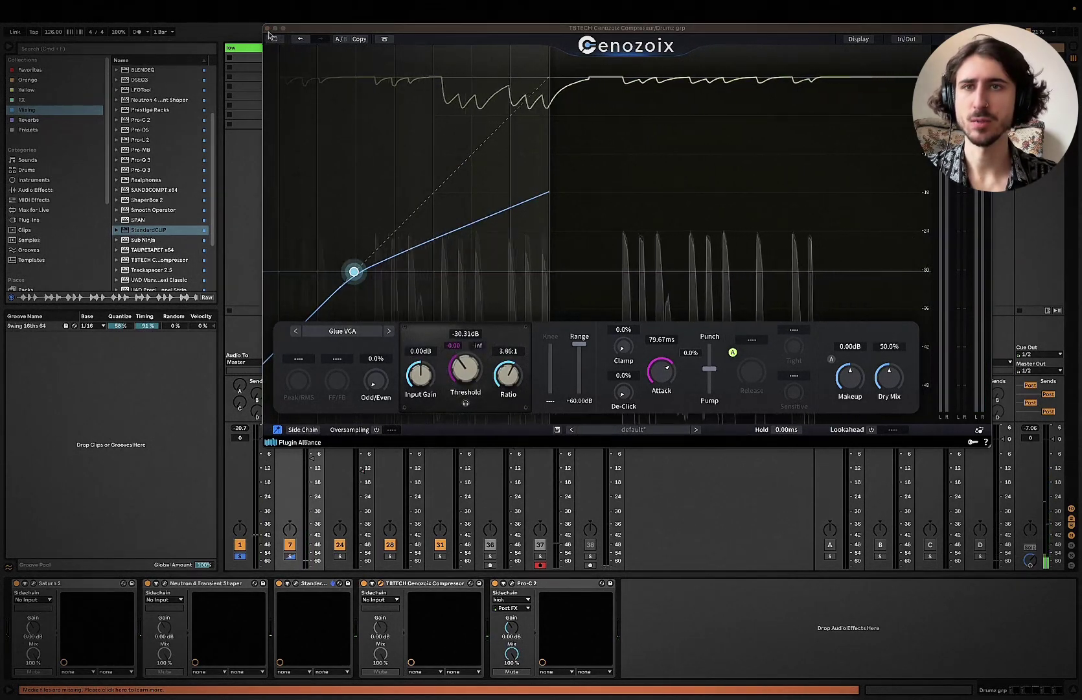
left_click(266, 28)
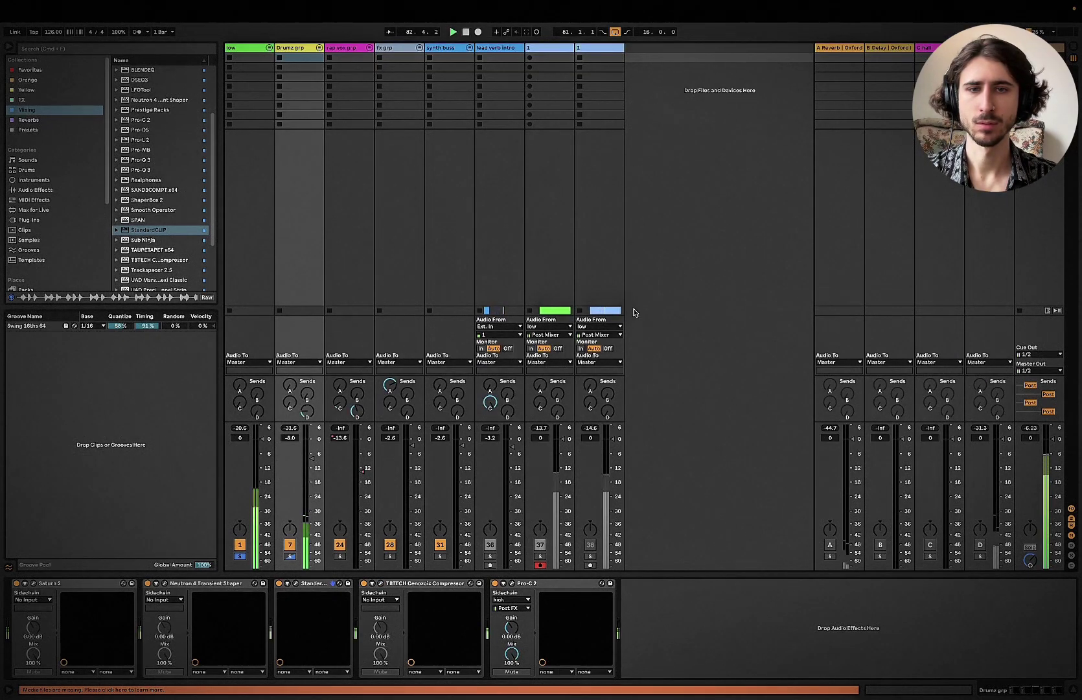
key("space")
key("space")
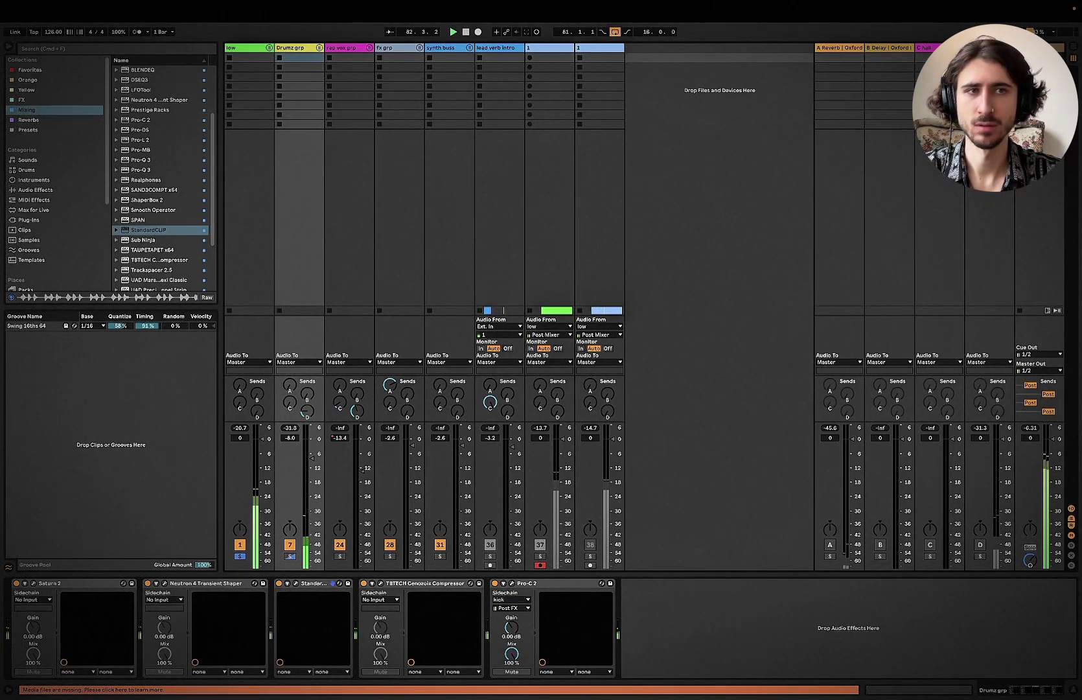
Step: Stop playback, switch to the Arrangement view and close the Realphones window on the Master
left_click(1039, 48)
key("space")
scroll(329, 266, "down", 1)
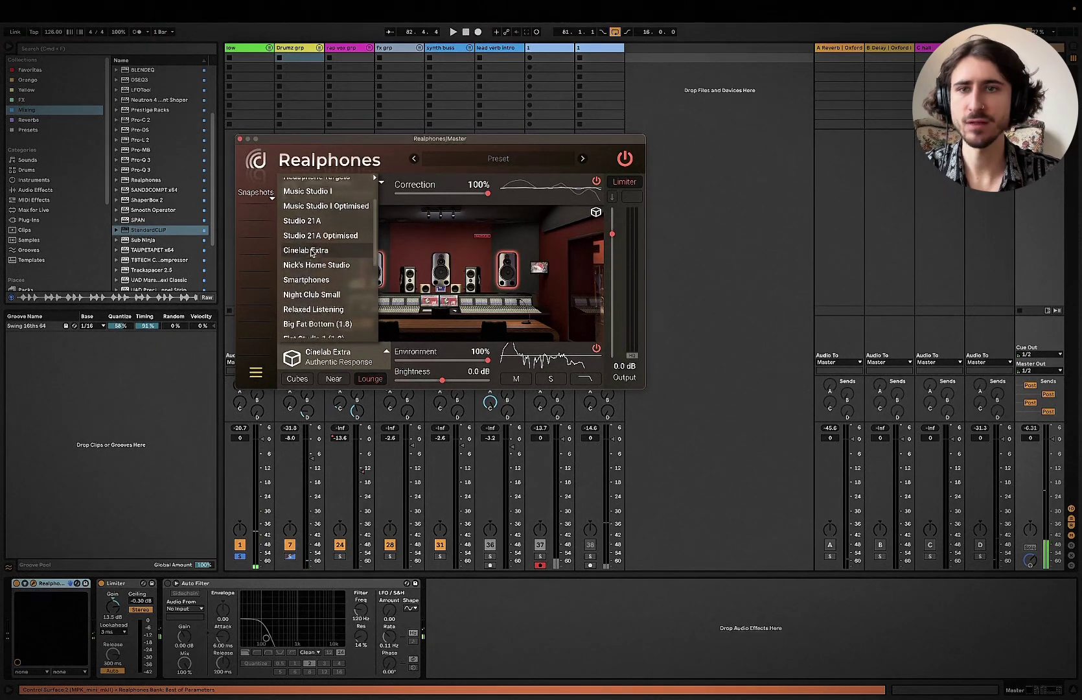
key("Tab")
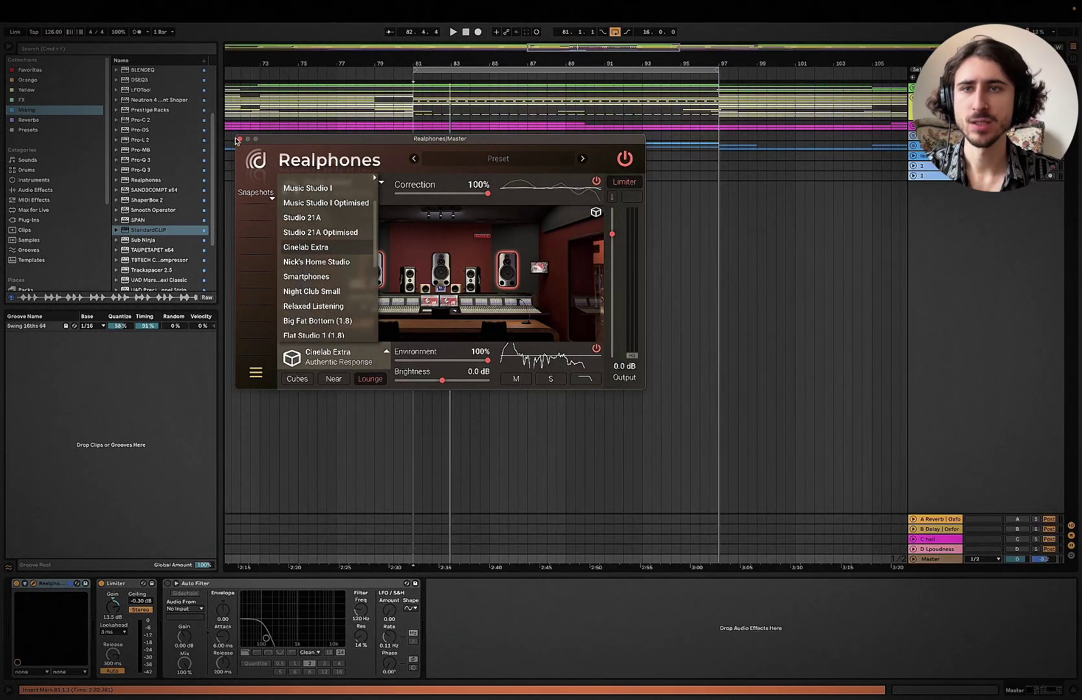
left_click(239, 139)
scroll(501, 159, "up", 3)
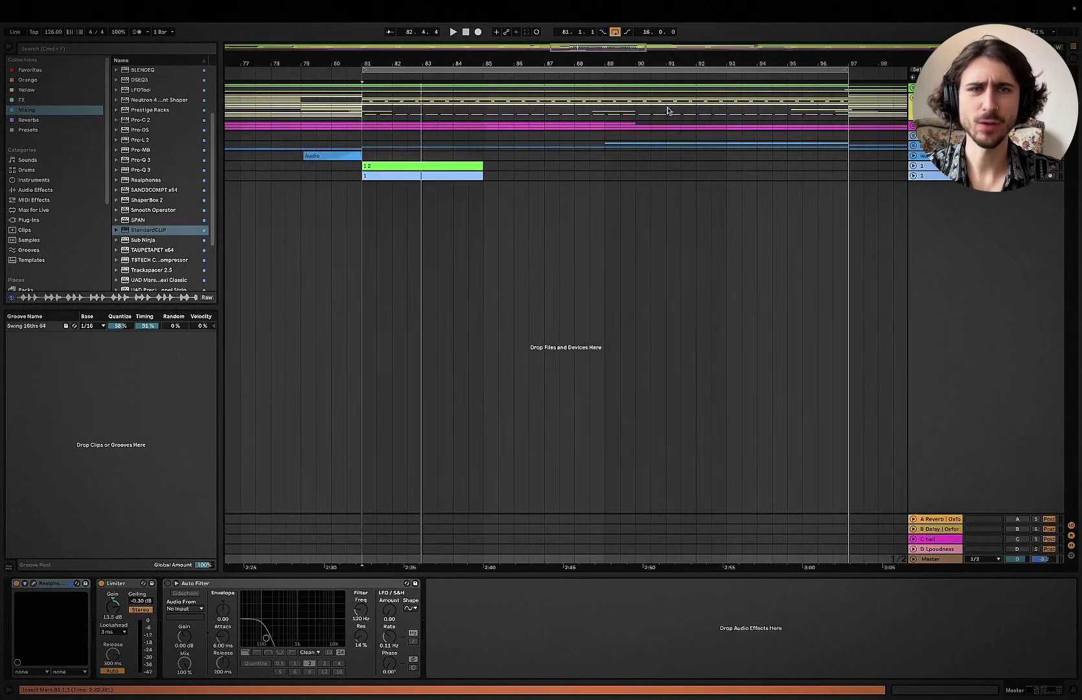
Step: Unfold the rap vox group, expand its first vocal track and select the chorus vocal clip starting at bar 81
left_click(913, 126)
scroll(901, 136, "right", 1)
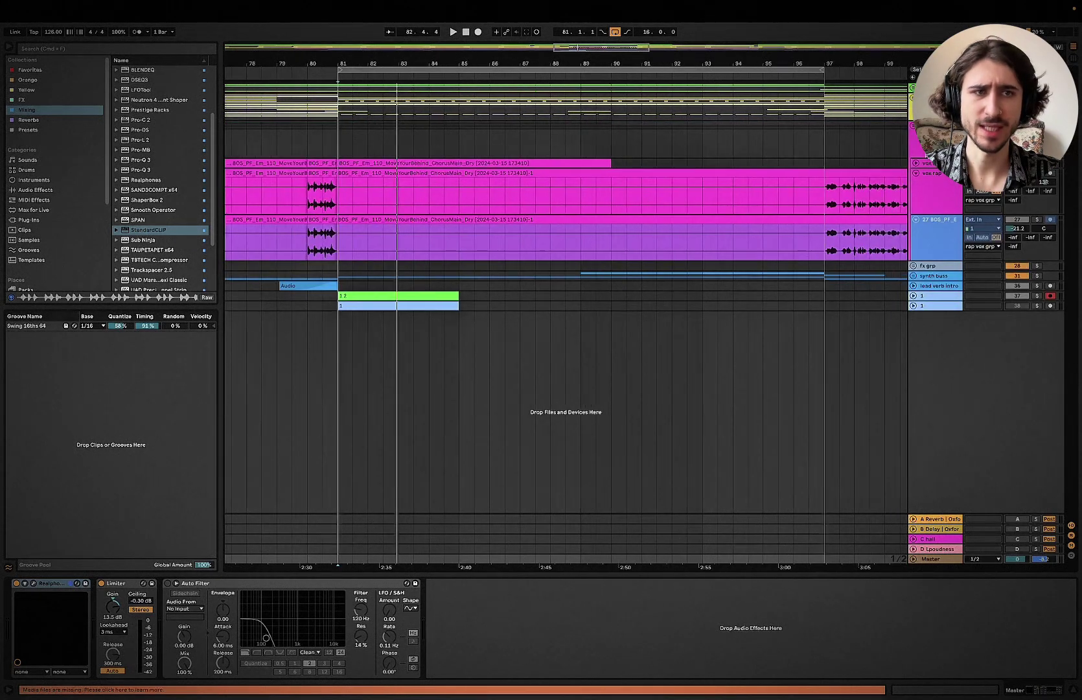
left_click(916, 163)
scroll(460, 209, "down", 2)
left_click(422, 162)
scroll(423, 160, "left", 1)
scroll(538, 116, "up", 1)
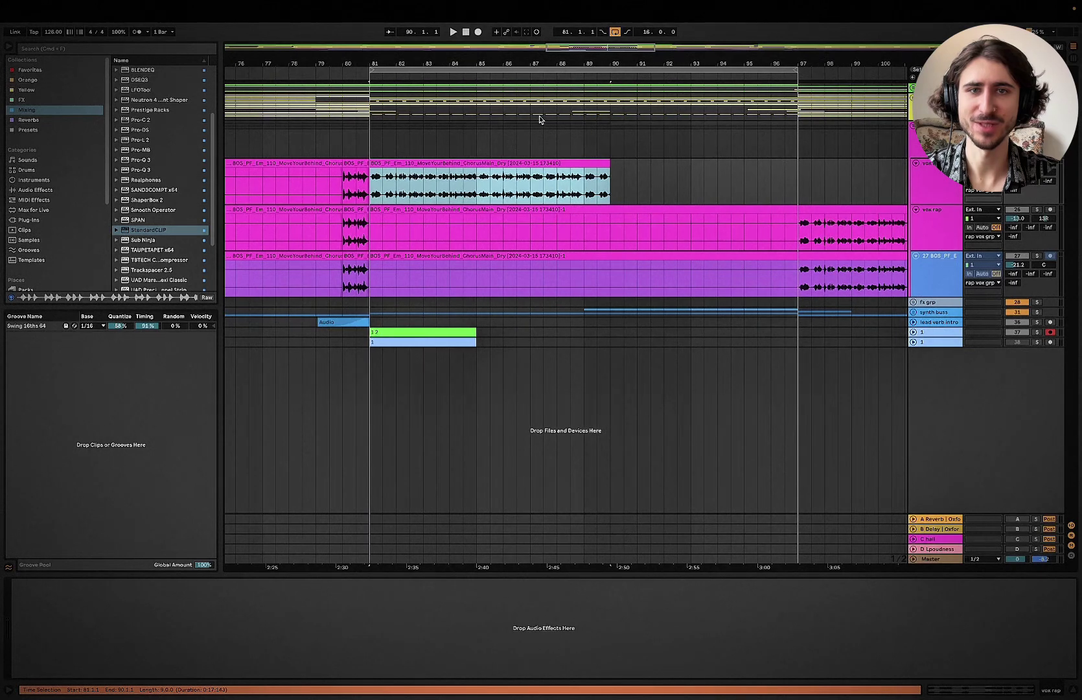
Step: Shorten the loop to the 8 bars from bar 81 and set the playback start at bar 81
left_click_drag(796, 70, 584, 79)
scroll(447, 200, "left", 2)
left_click(446, 202)
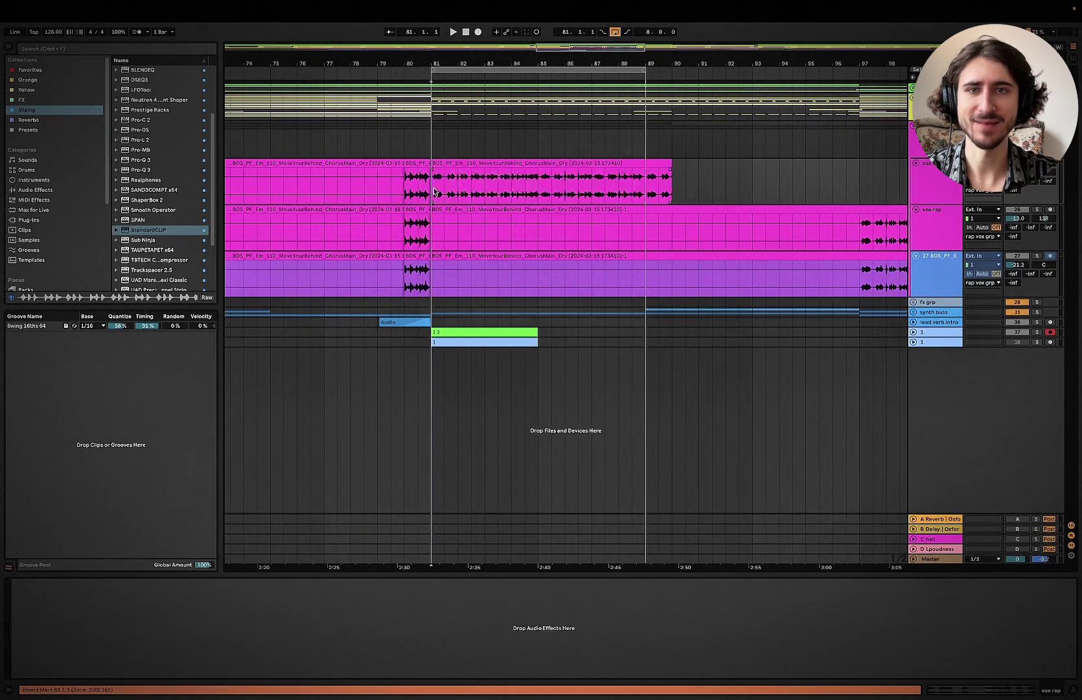
Step: Select the rap vox group to show its effects chain and play the loop
left_click_drag(1016, 136, 1016, 144)
right_click(1016, 137)
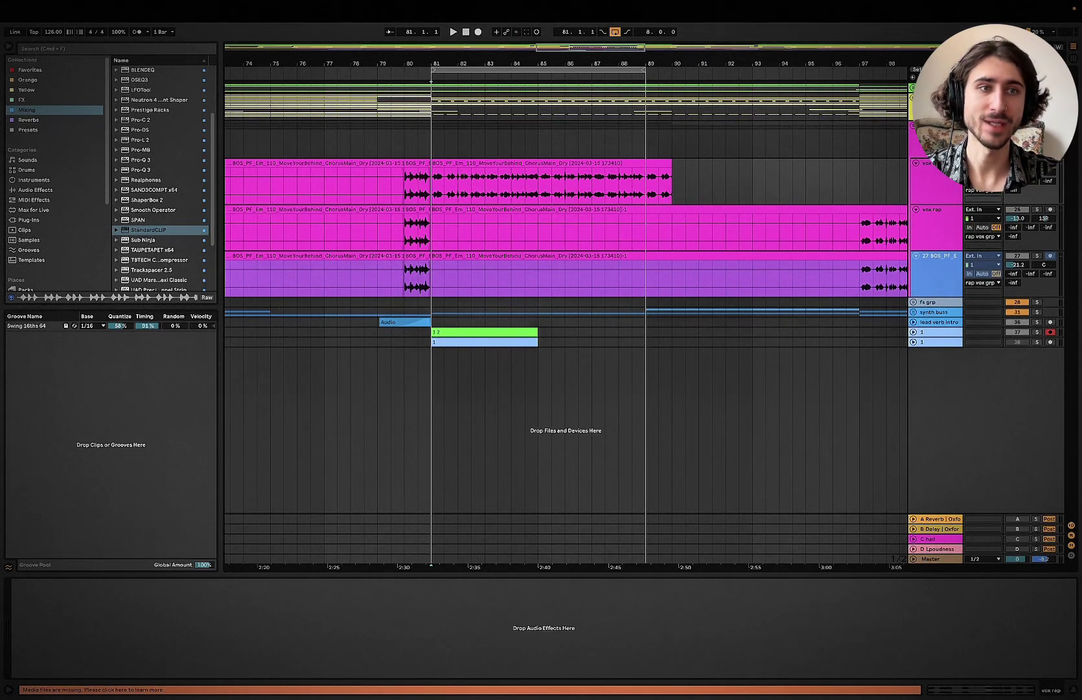
left_click(933, 139)
key("space")
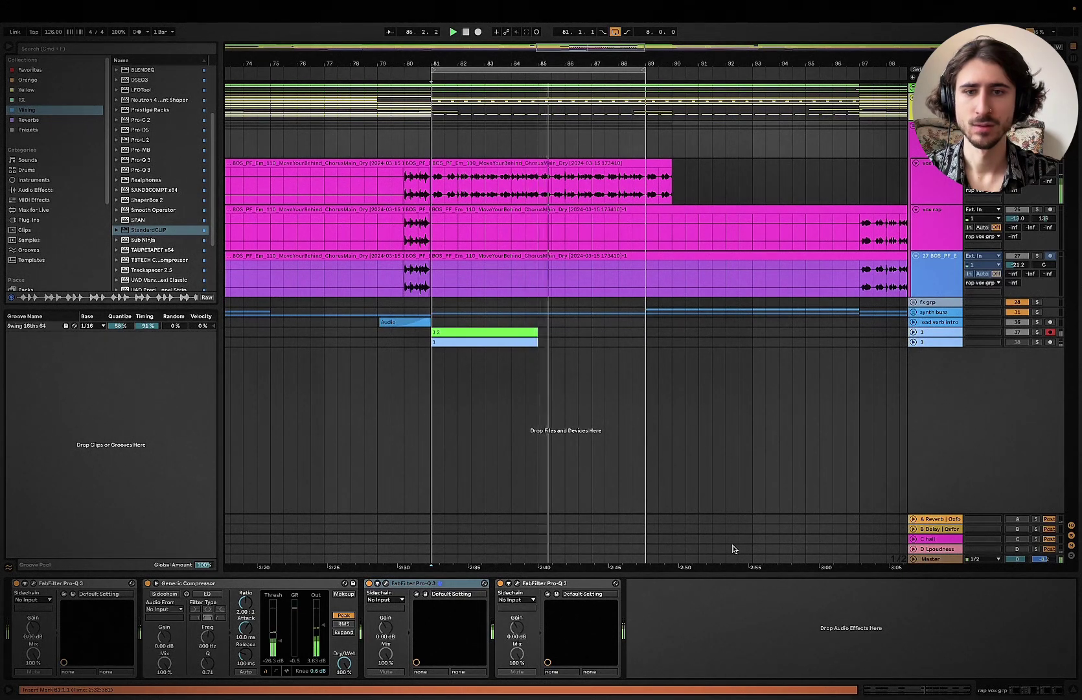
Step: Open the first Pro-Q 3 on the rap vox group, switch it to Natural Phase and replay the vocal
left_click(35, 583)
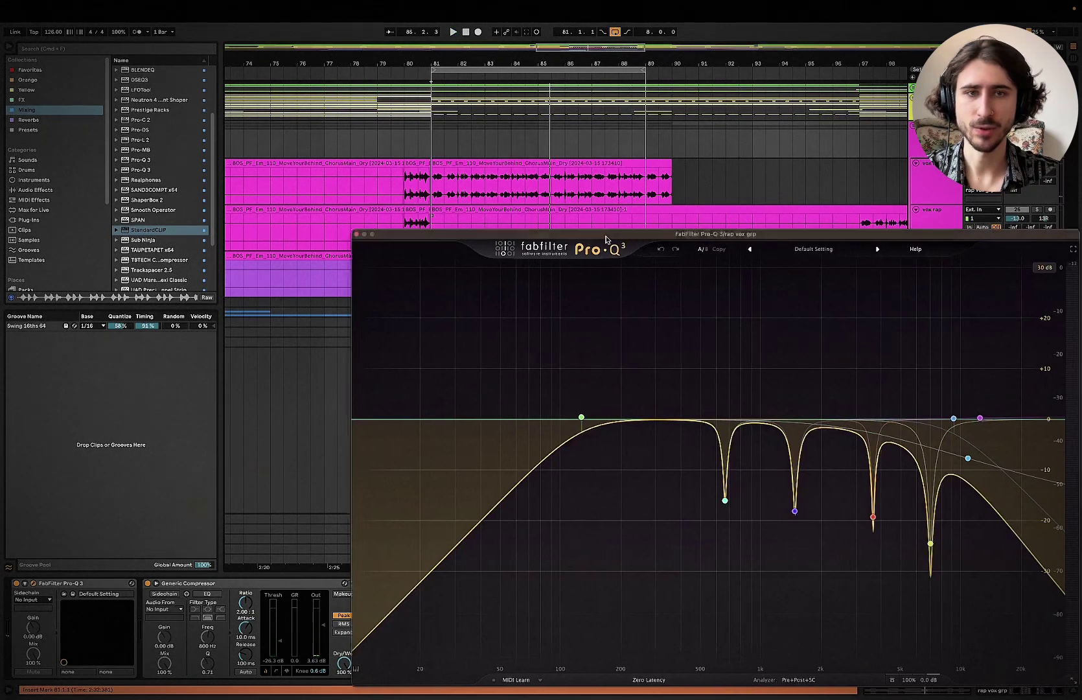
left_click_drag(610, 236, 424, 86)
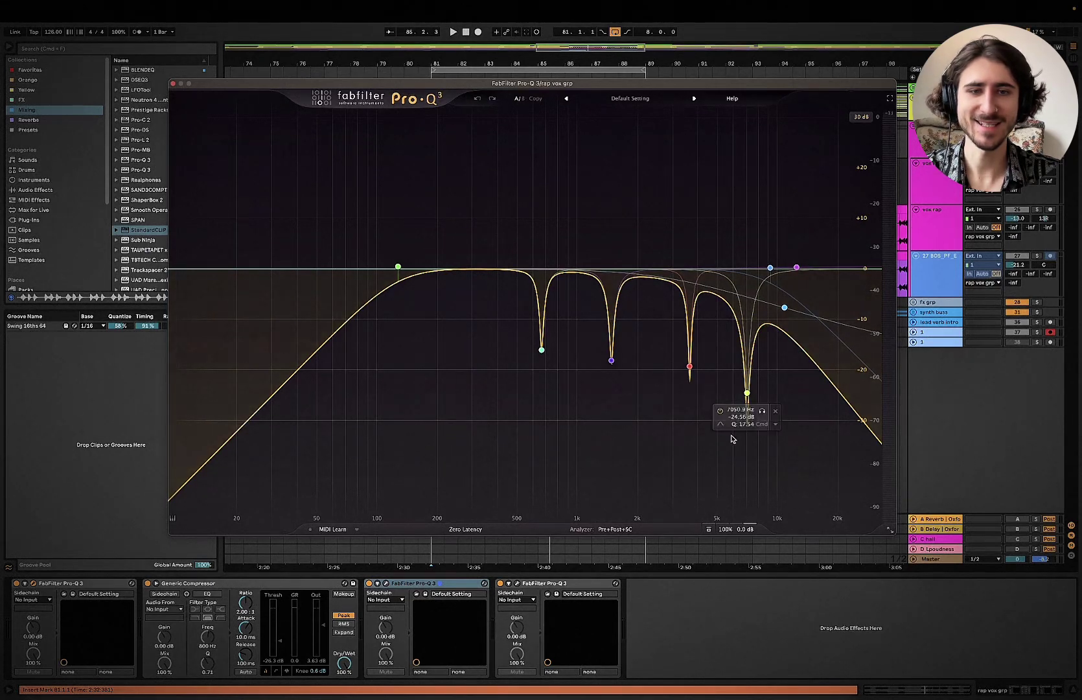
left_click(466, 529)
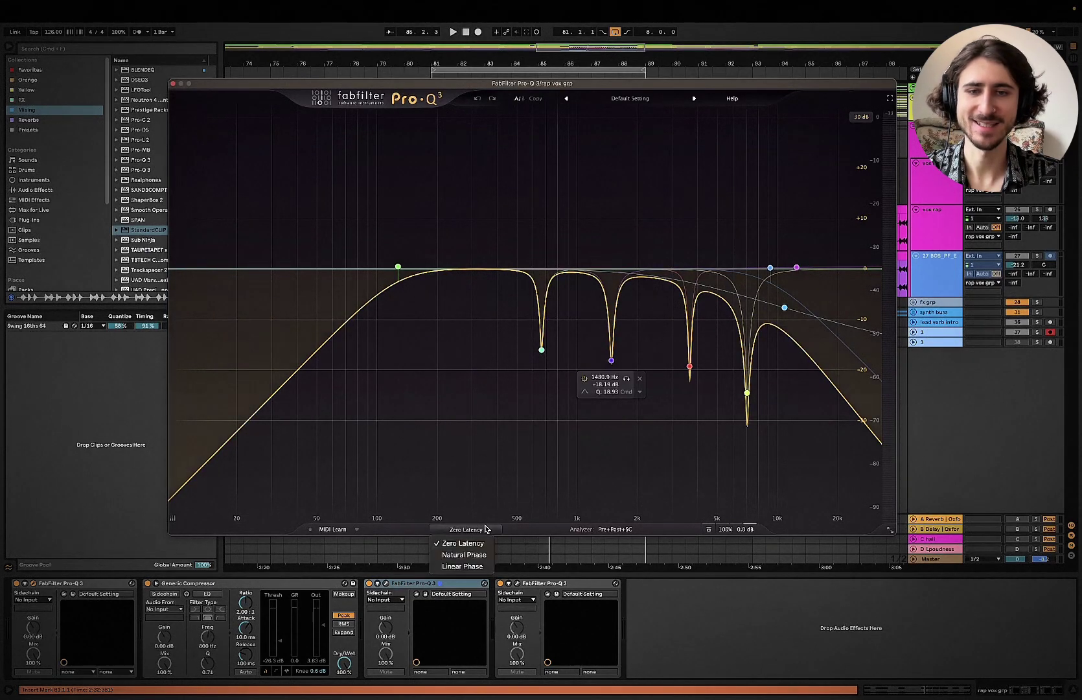
left_click(424, 555)
key("space")
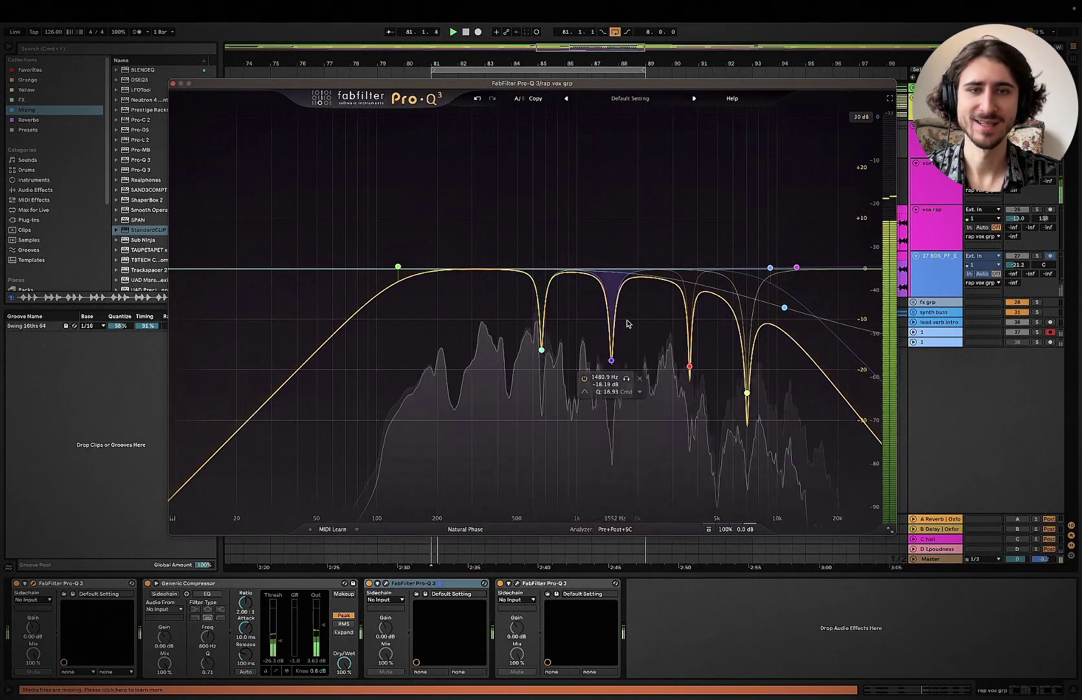
Step: Close the first Pro-Q 3 window, delete the Generic Compressor from the rap vox group and replay the vocal
left_click(173, 84)
left_click(166, 583)
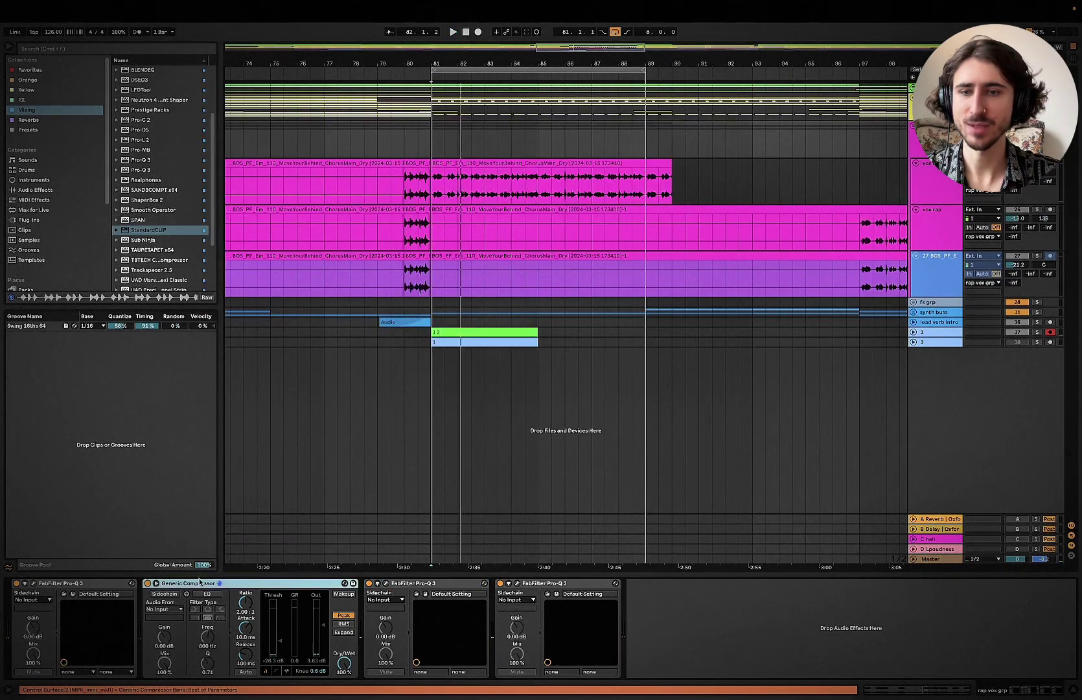
key("Delete")
key("space")
key("space")
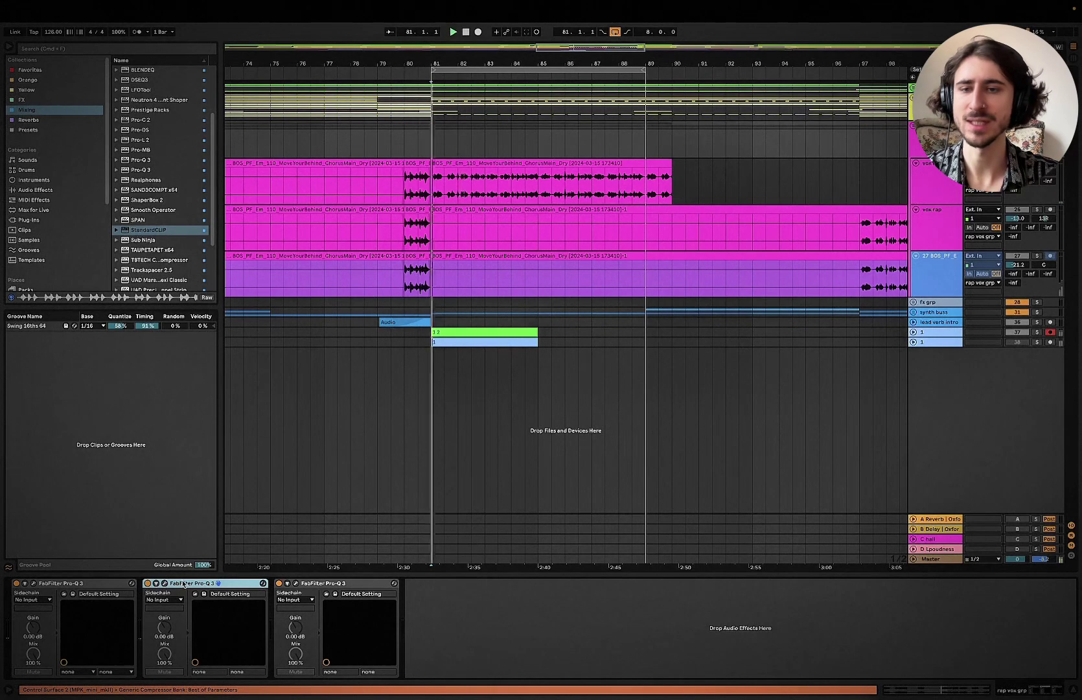
Step: Inspect the EQ curves of the two remaining Pro-Q 3 devices on the rap vox group while checking the vocal
left_click(165, 583)
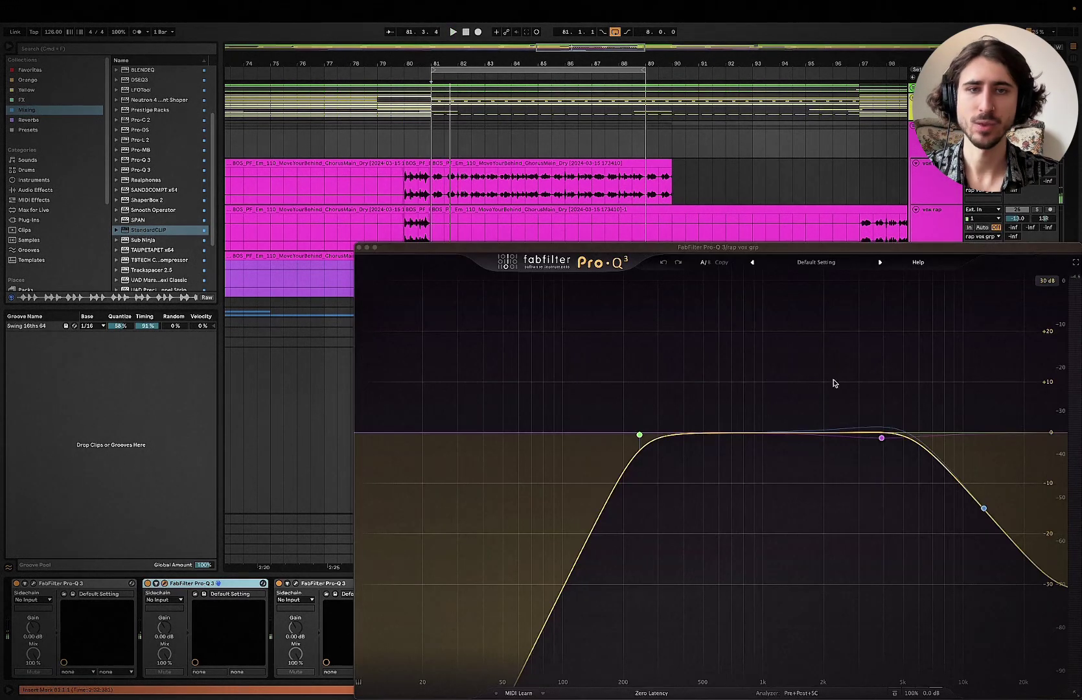
left_click_drag(695, 247, 631, 222)
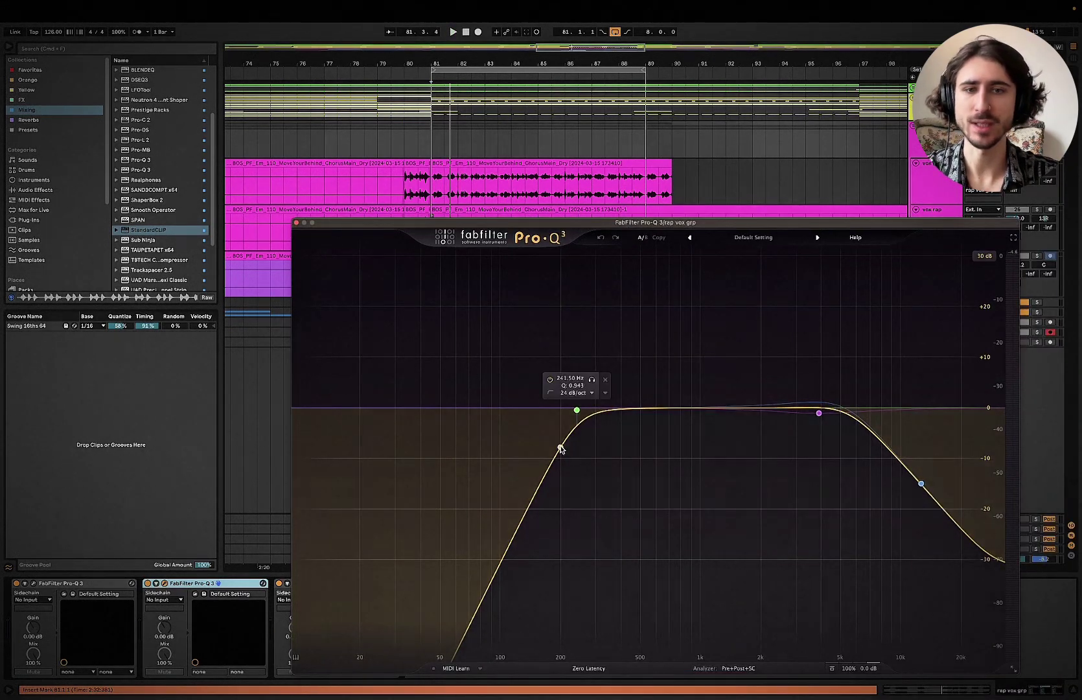
left_click(295, 223)
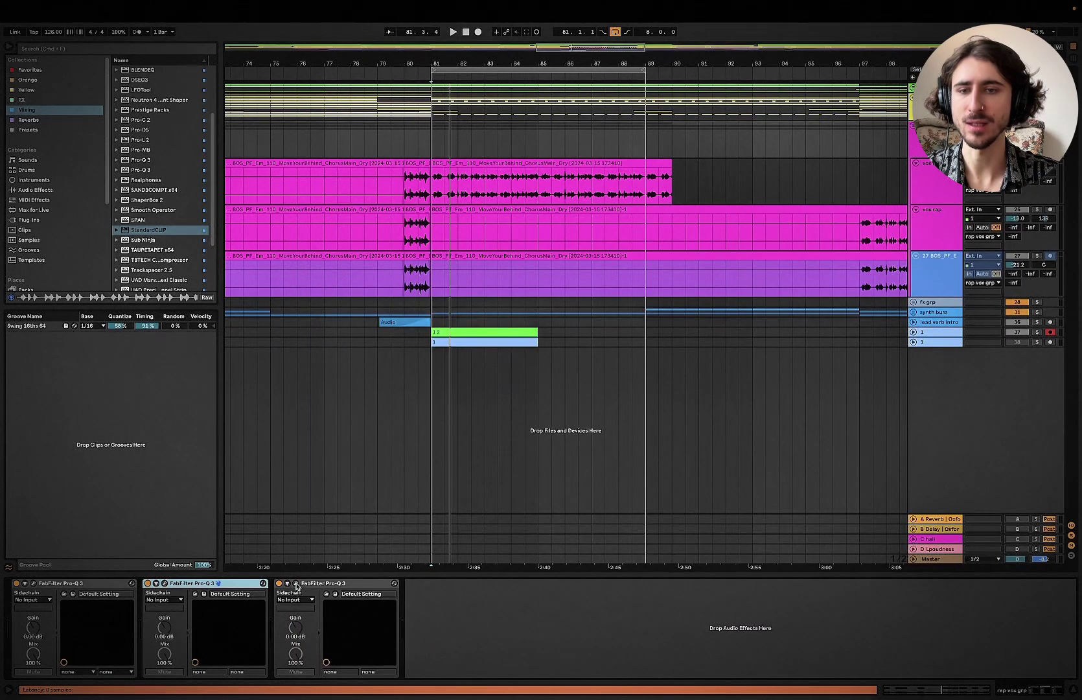
left_click(296, 584)
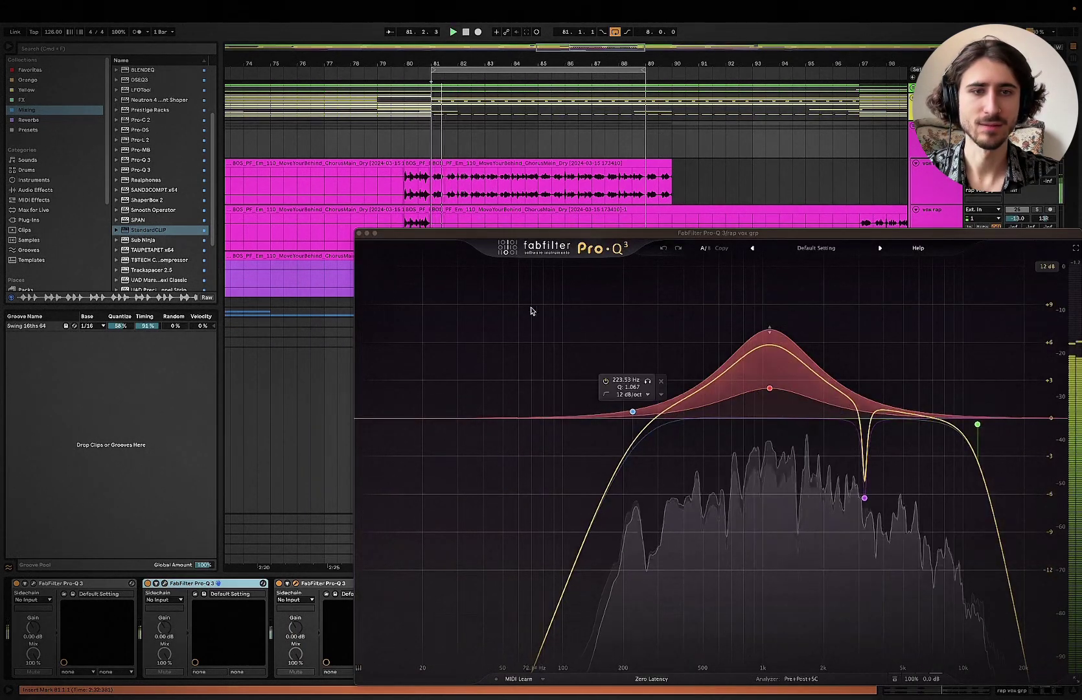
key("space")
left_click(359, 233)
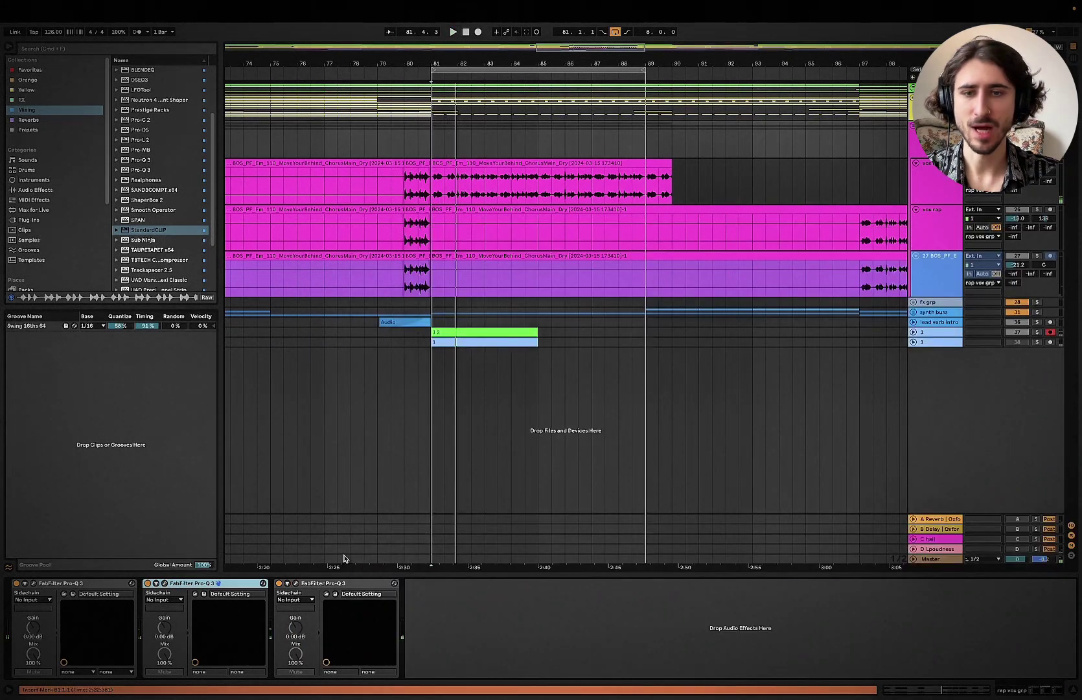
Step: Delete all remaining Pro-Q 3 devices from the rap vox group's effects chain
left_click(350, 587)
key("super+a")
key("Delete")
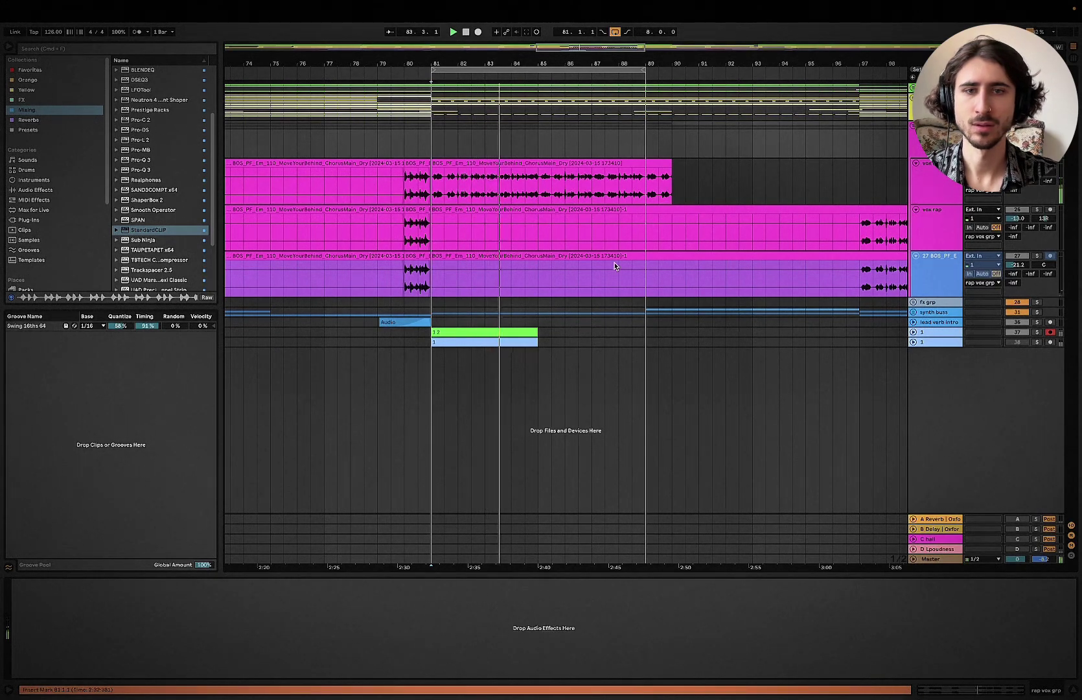
Step: Add the TBTECH Cenozoix Compressor to the rap vox group and choose its Black FET model
scroll(176, 219, "down", 4)
left_click_drag(220, 209, 259, 209)
left_click_drag(178, 185, 343, 632)
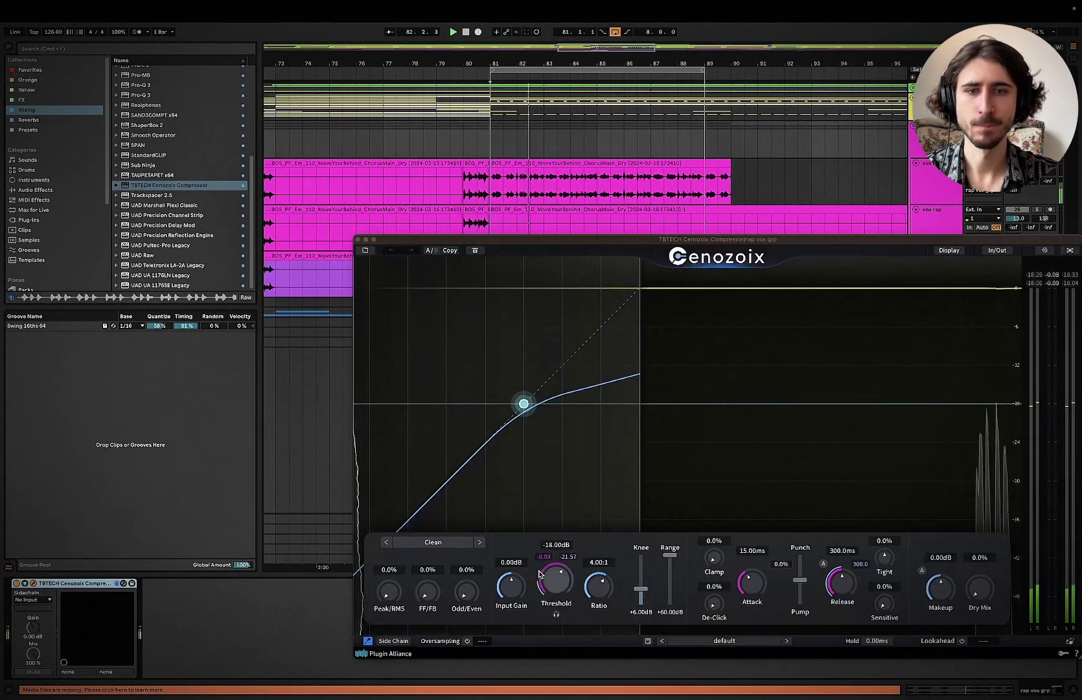
left_click(441, 543)
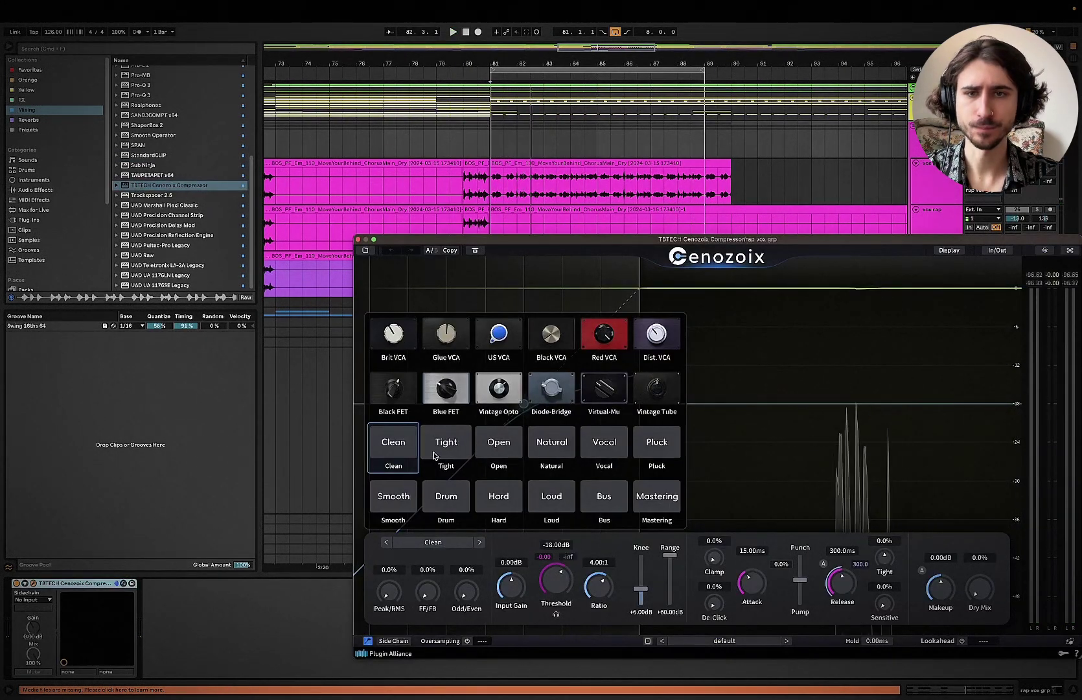
left_click(393, 388)
key("space")
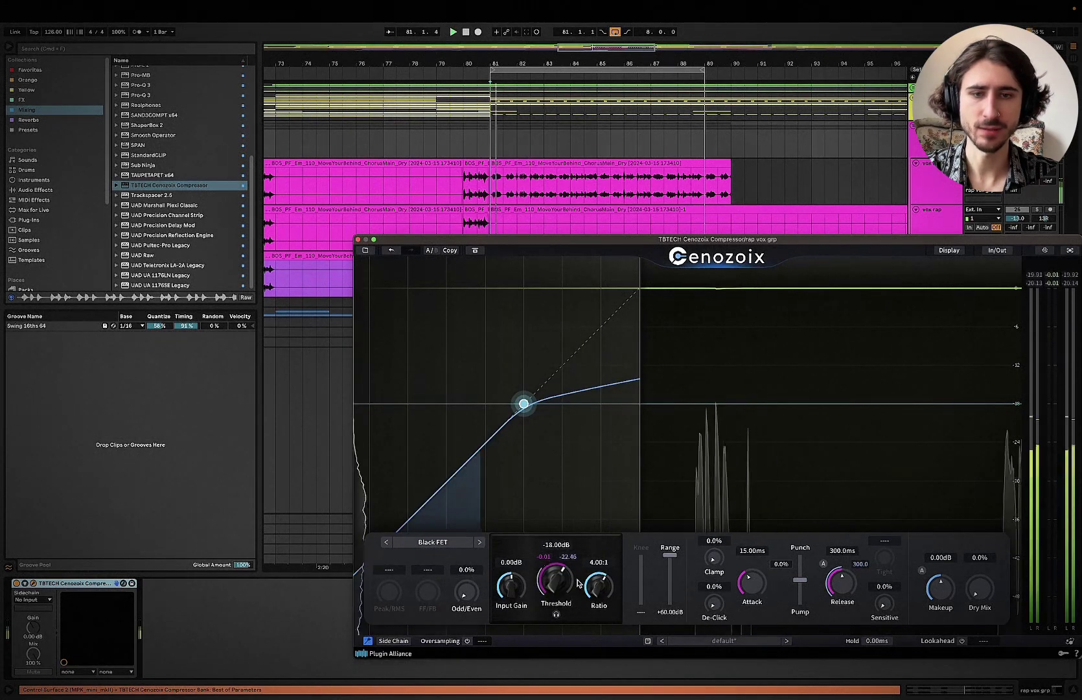
Step: Enable automatic release in Cenozoix and lower the threshold to -28.23 dB with the vocal playing
left_click(823, 563)
key("space")
key("space")
left_click_drag(564, 582, 567, 600)
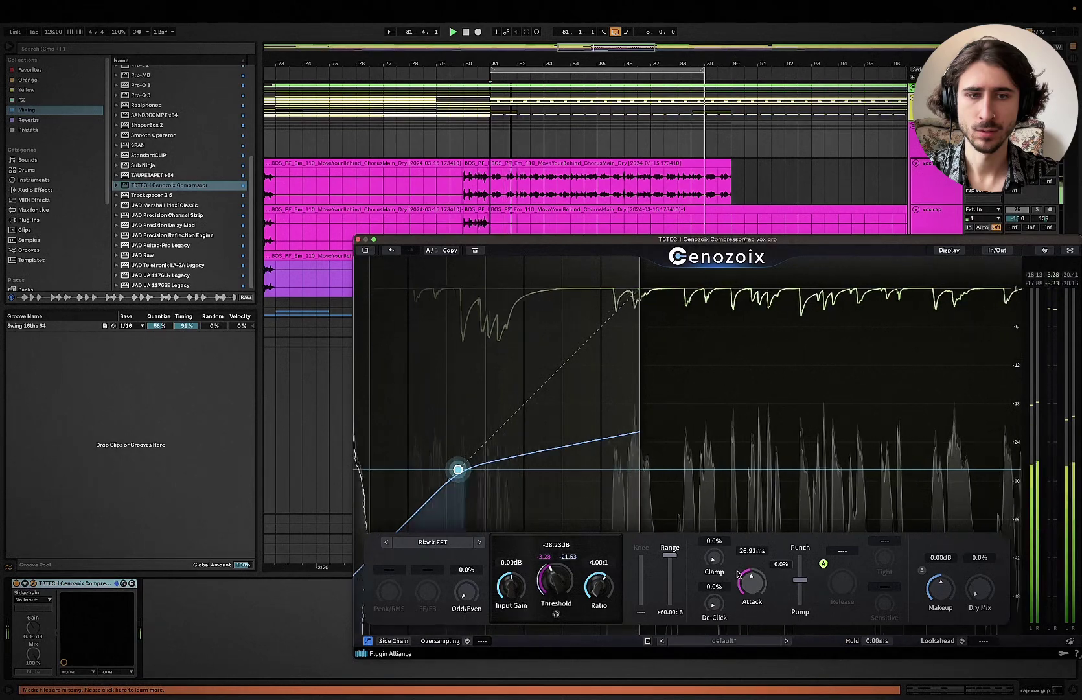
Step: Fine-tune the vocal compression with a 22.72 ms attack and a -28.70 dB threshold
key("space")
key("space")
left_click_drag(737, 574, 738, 579)
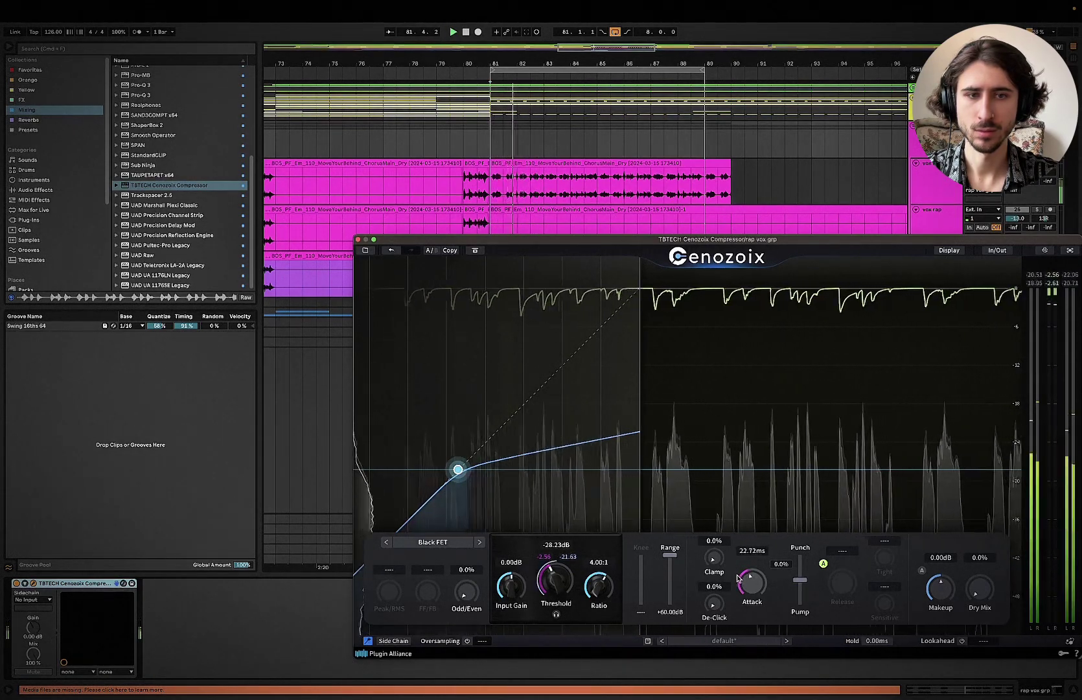
key("space")
key("space")
left_click_drag(549, 581, 547, 581)
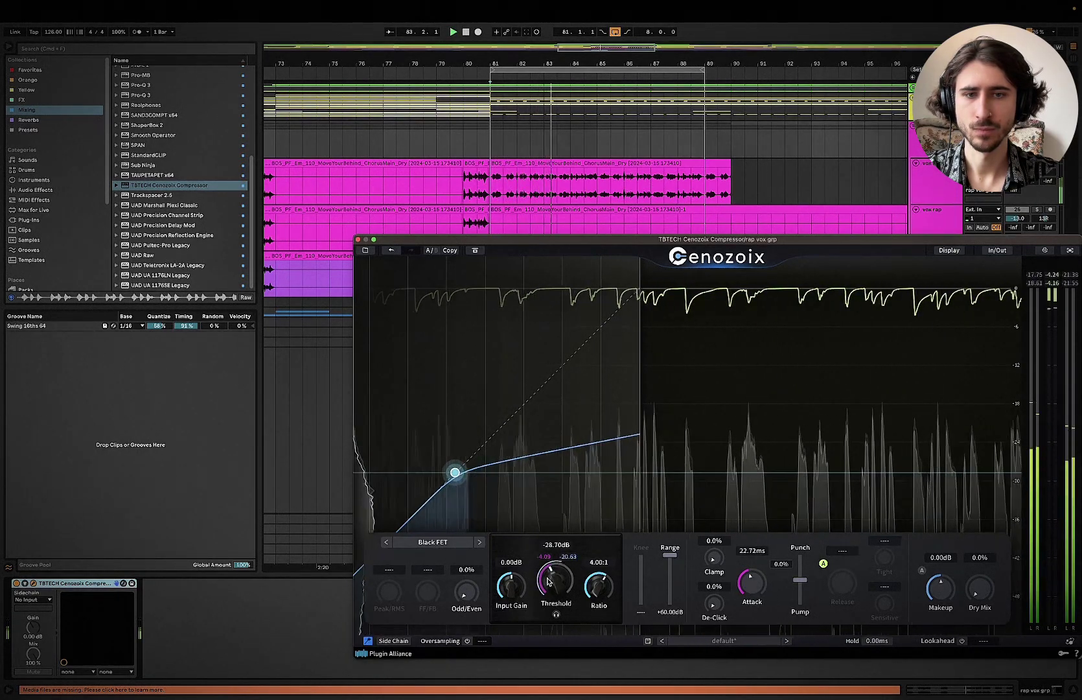
Step: Close the Cenozoix window and stop playback of the vocal loop
left_click(285, 641)
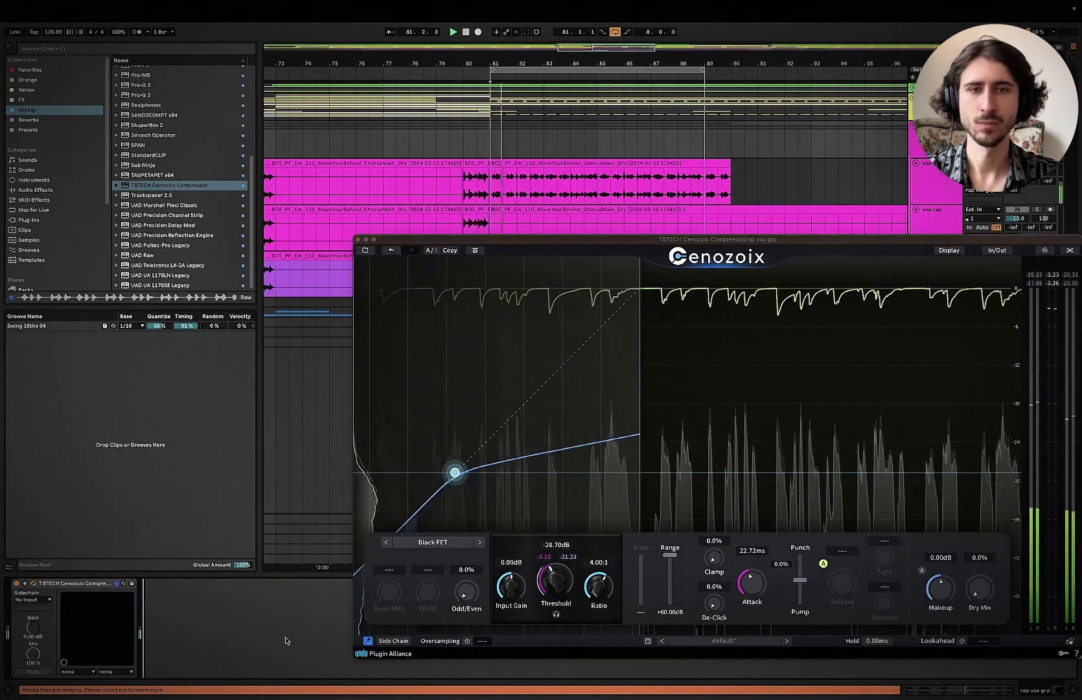
left_click(357, 240)
scroll(598, 326, "down", 2)
scroll(598, 326, "left", 1)
key("space")
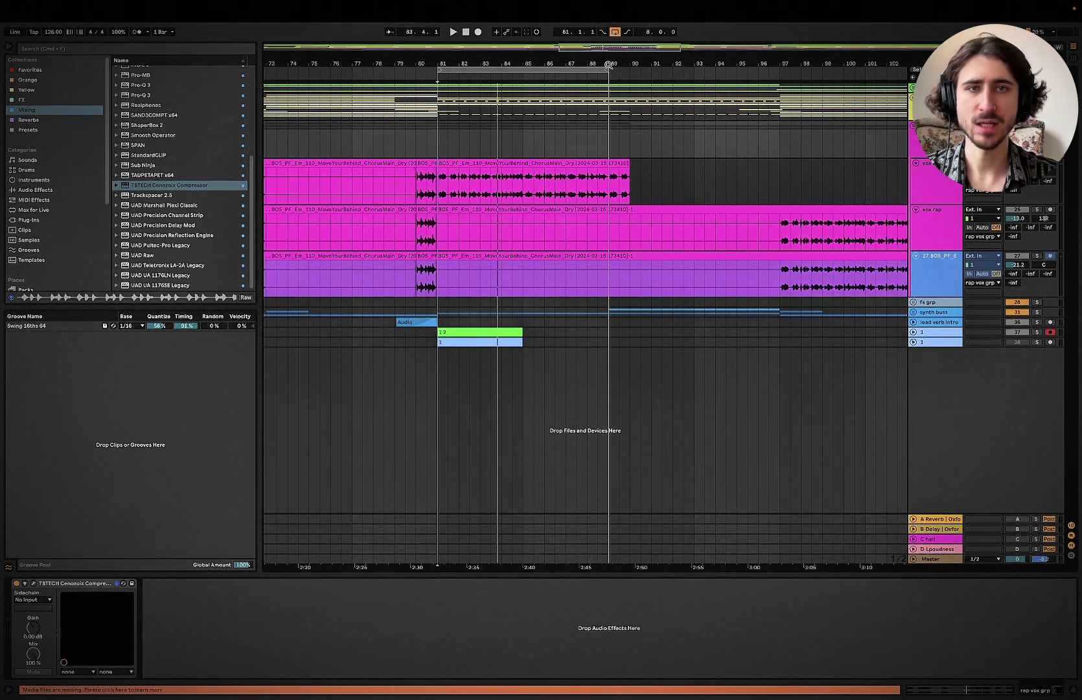
Step: Extend the loop to the 16 bars from bar 81 and set the playback start at bar 81
left_click_drag(606, 72, 778, 84)
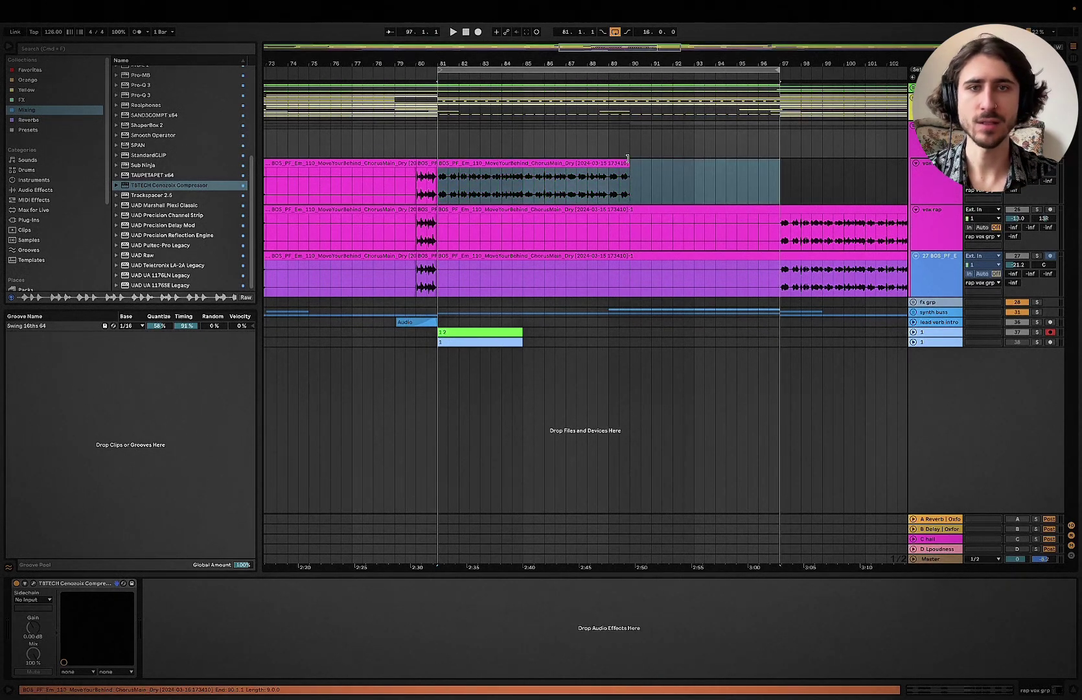
scroll(627, 158, "up", 2)
left_click(396, 141)
scroll(508, 145, "left", 1)
scroll(663, 206, "left", 1)
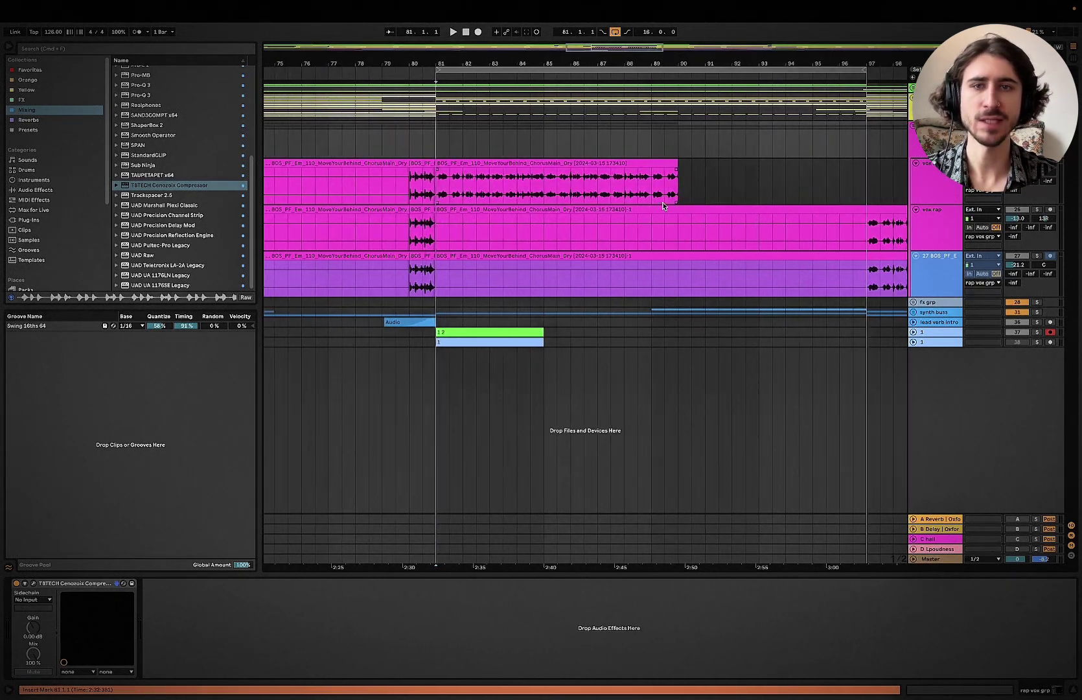
Step: Fold the rap vox group, show the Master's effects chain and play the drop briefly
left_click(913, 126)
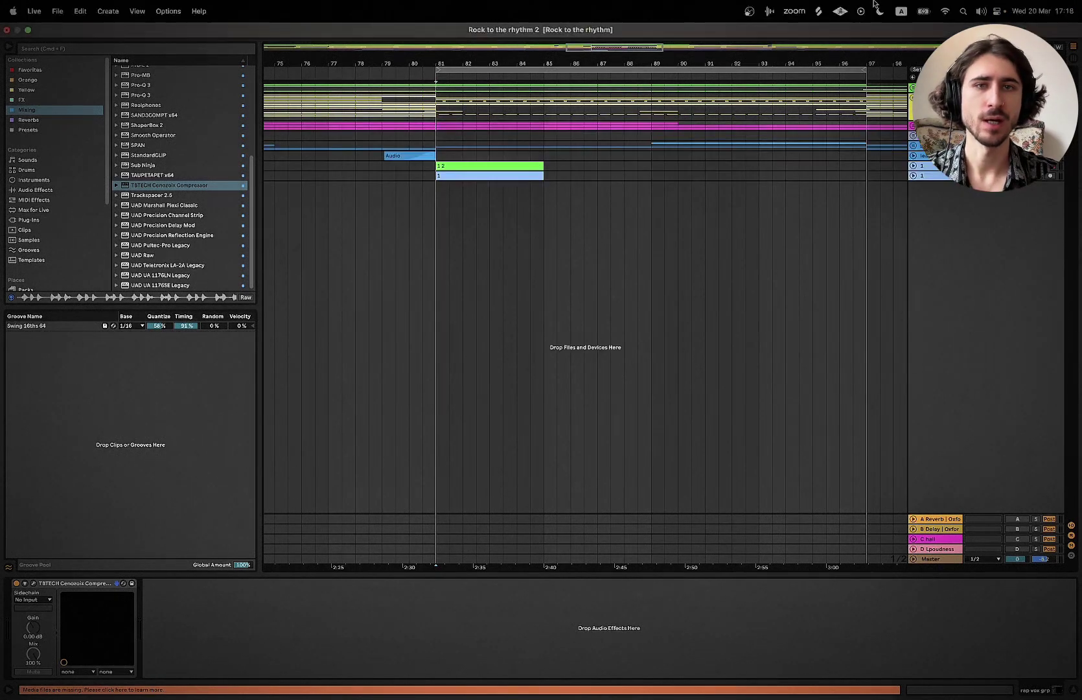
left_click(940, 559)
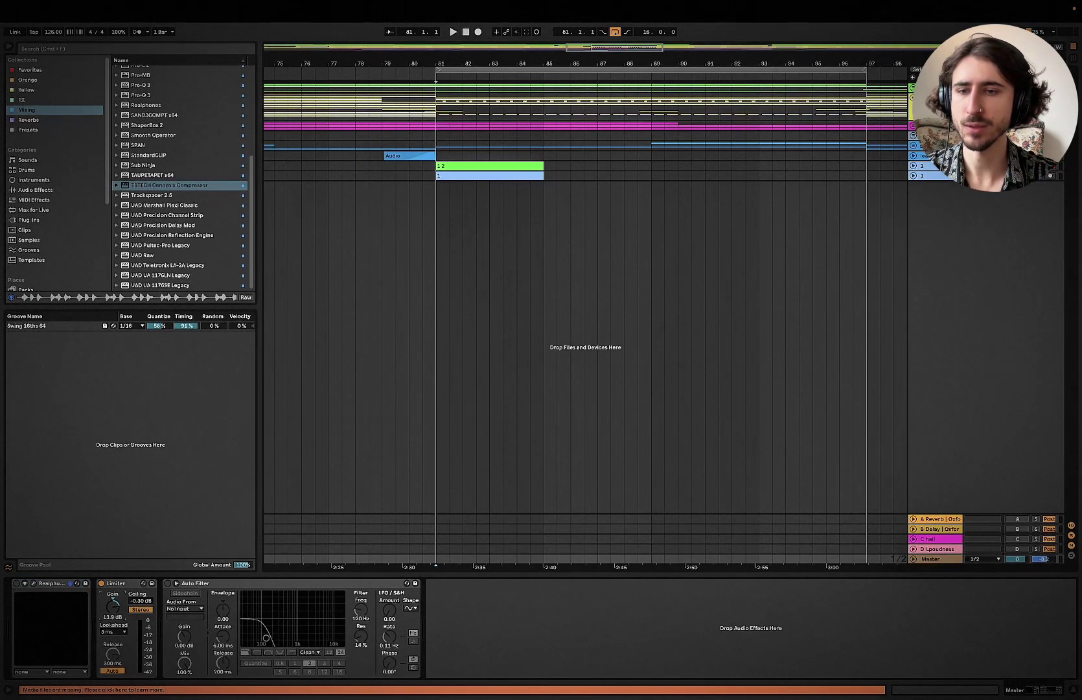
scroll(645, 190, "right", 3)
key("space")
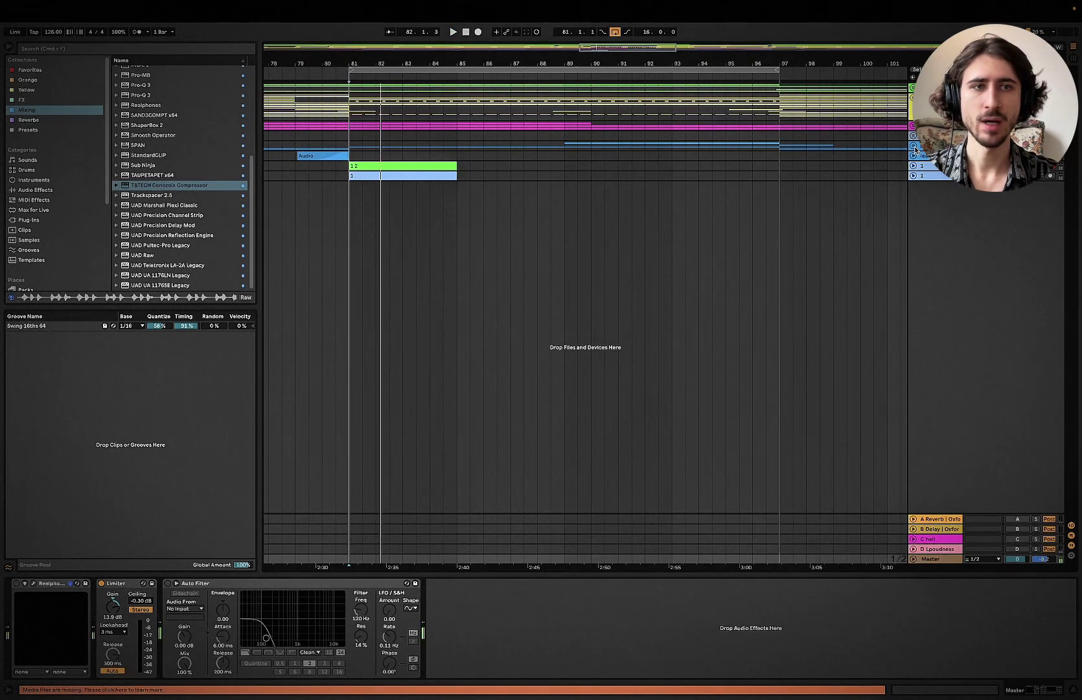
Step: Unfold the synth buss group, expand its lead track and select the group to show its effects chain
left_click(913, 145)
scroll(445, 244, "up", 2)
left_click(917, 204)
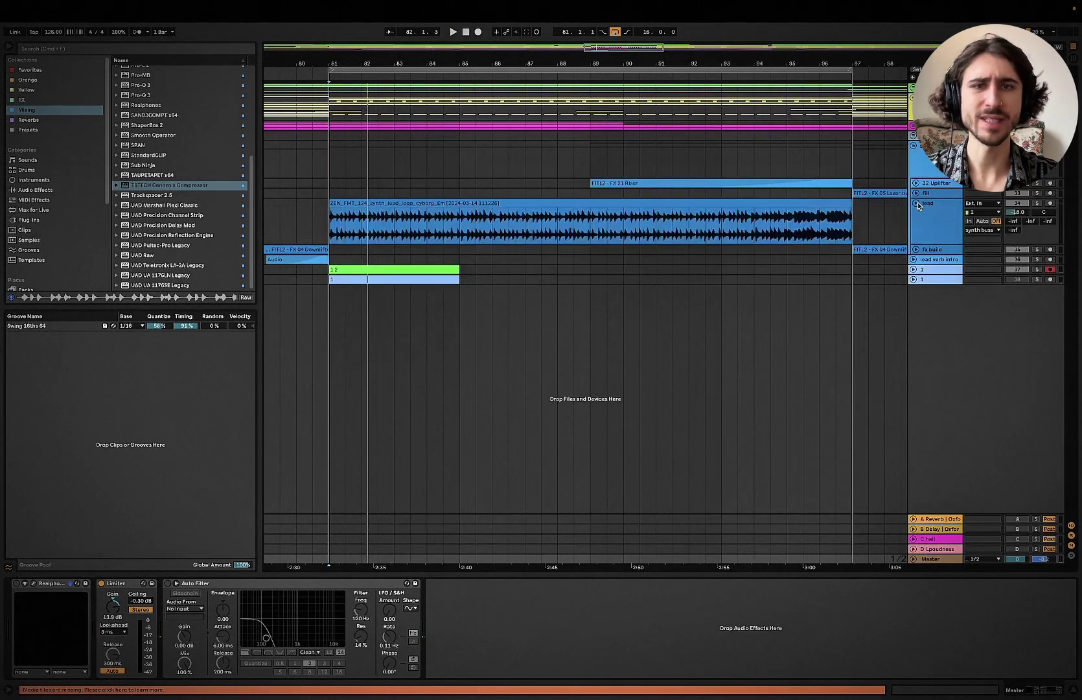
left_click(922, 157)
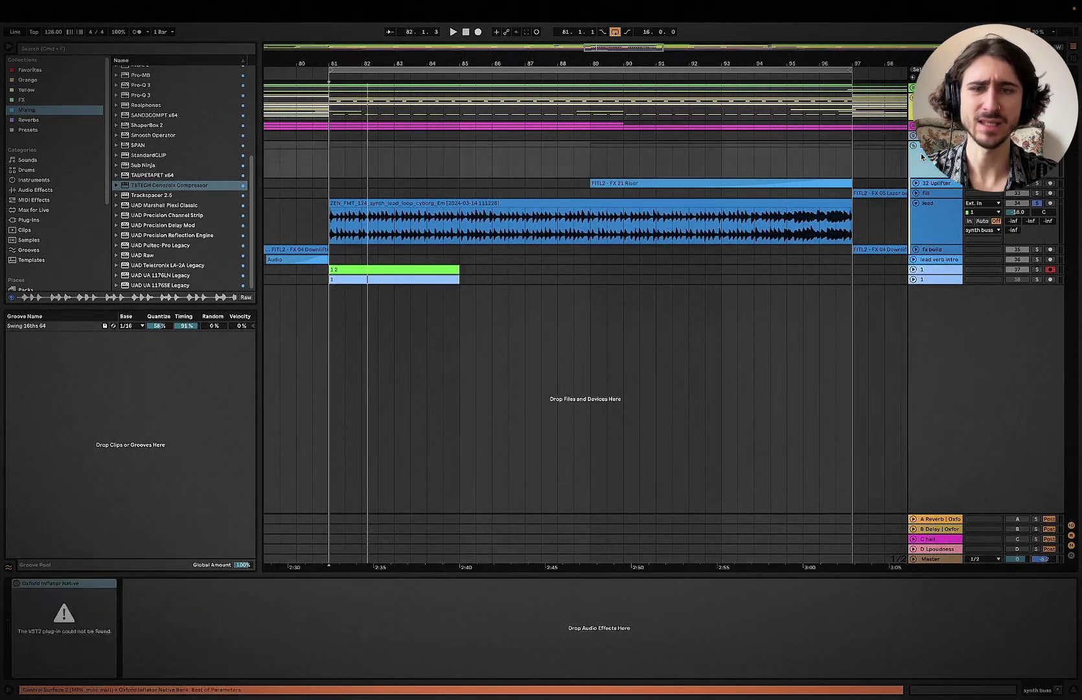
Step: Play the soloed synth buss briefly, and collapse its lead track and the whole group
key("space")
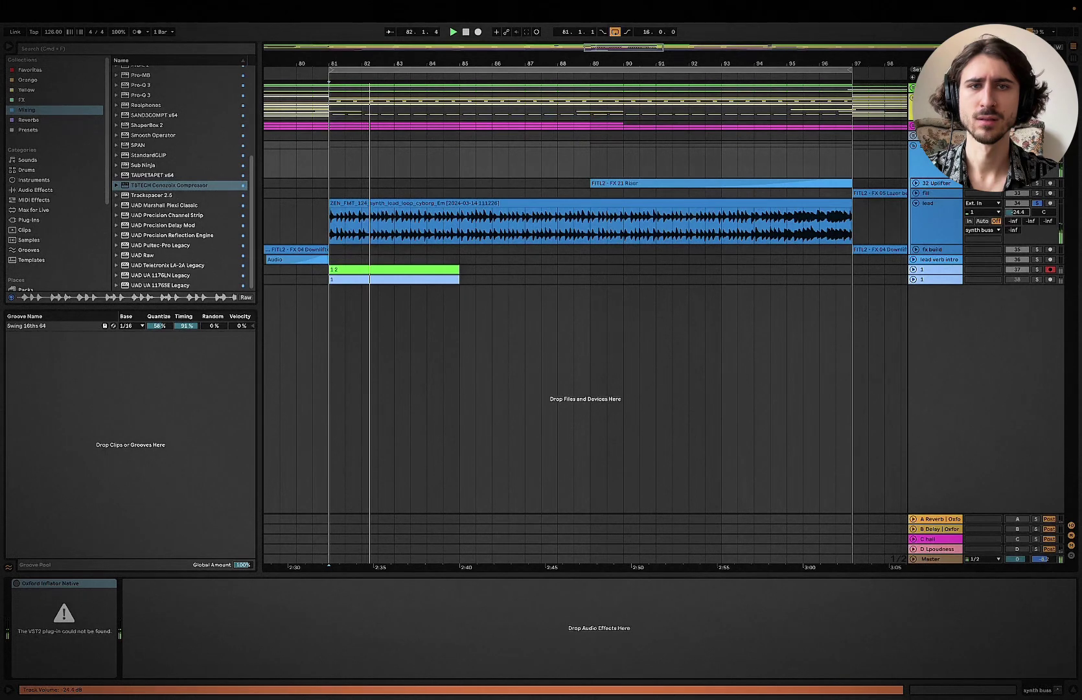
key("space")
left_click(922, 205)
left_click(915, 204)
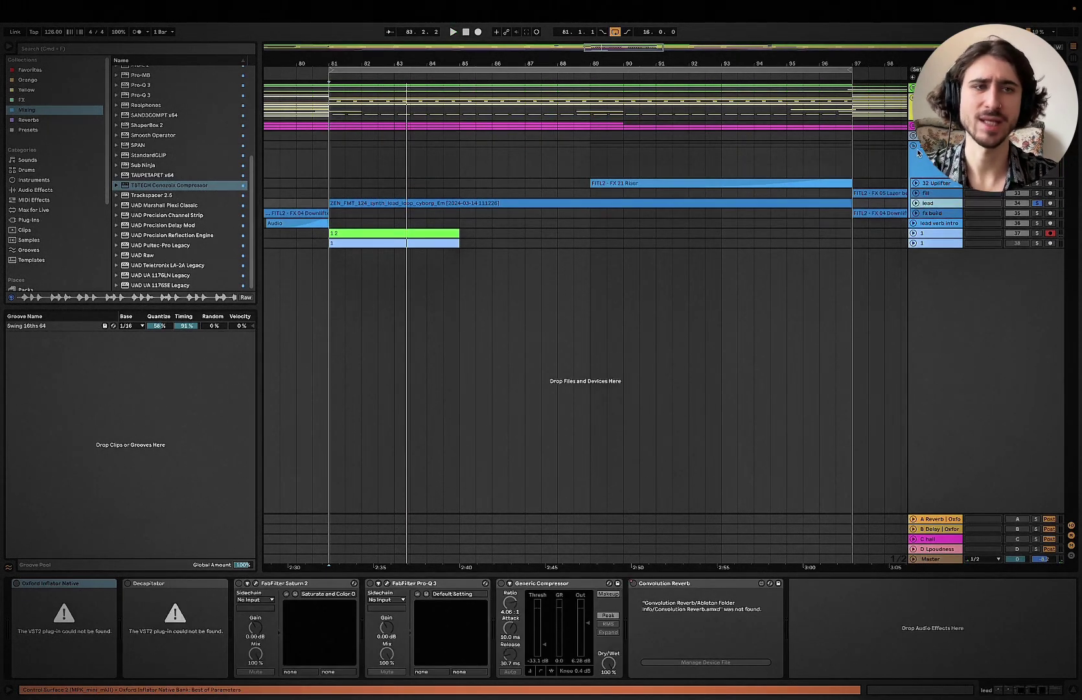
left_click(913, 146)
scroll(390, 156, "down", 5)
Step: Set the playback start at bar 81 and play the drop with the Master's effects chain shown
left_click_drag(371, 173, 764, 83)
scroll(425, 132, "up", 3)
left_click(416, 120)
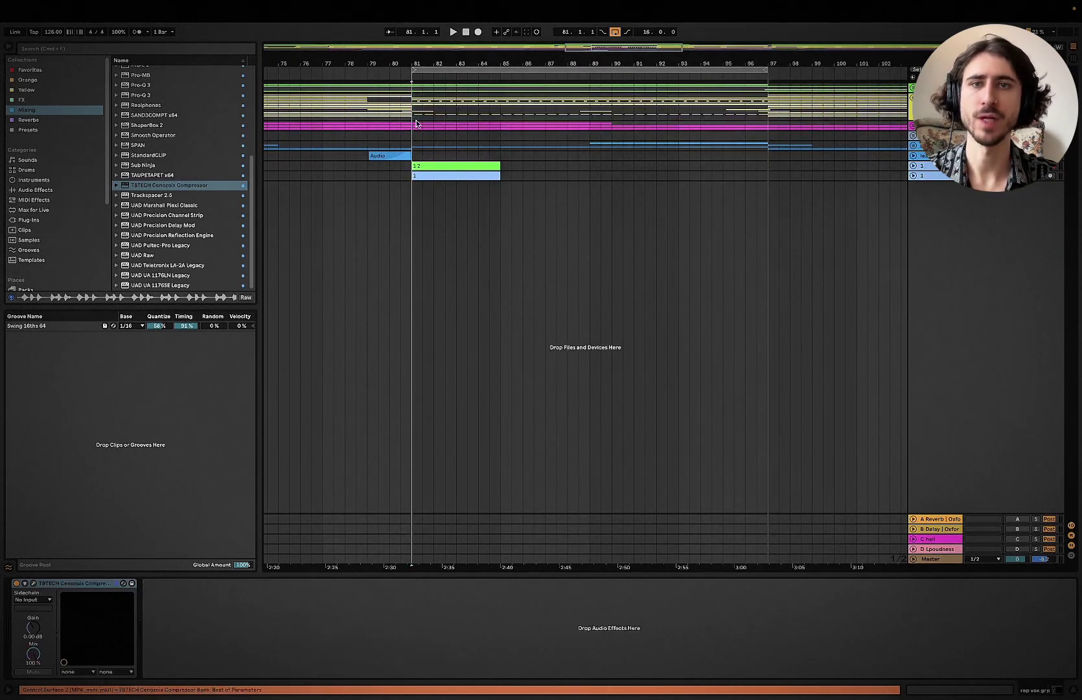
left_click(928, 560)
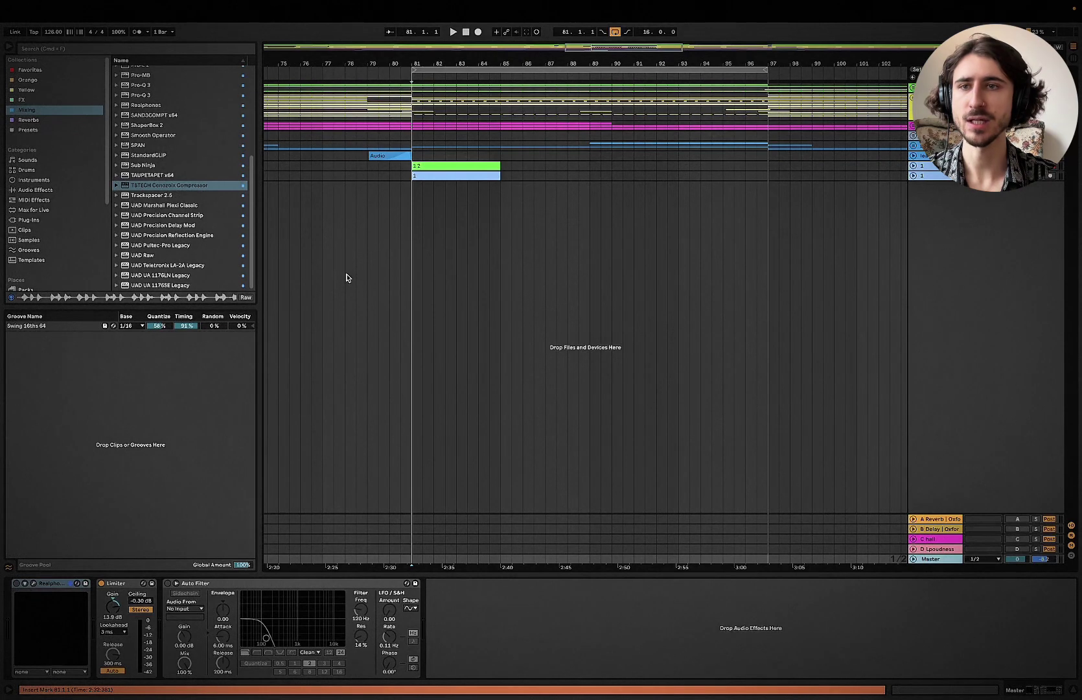
key("space")
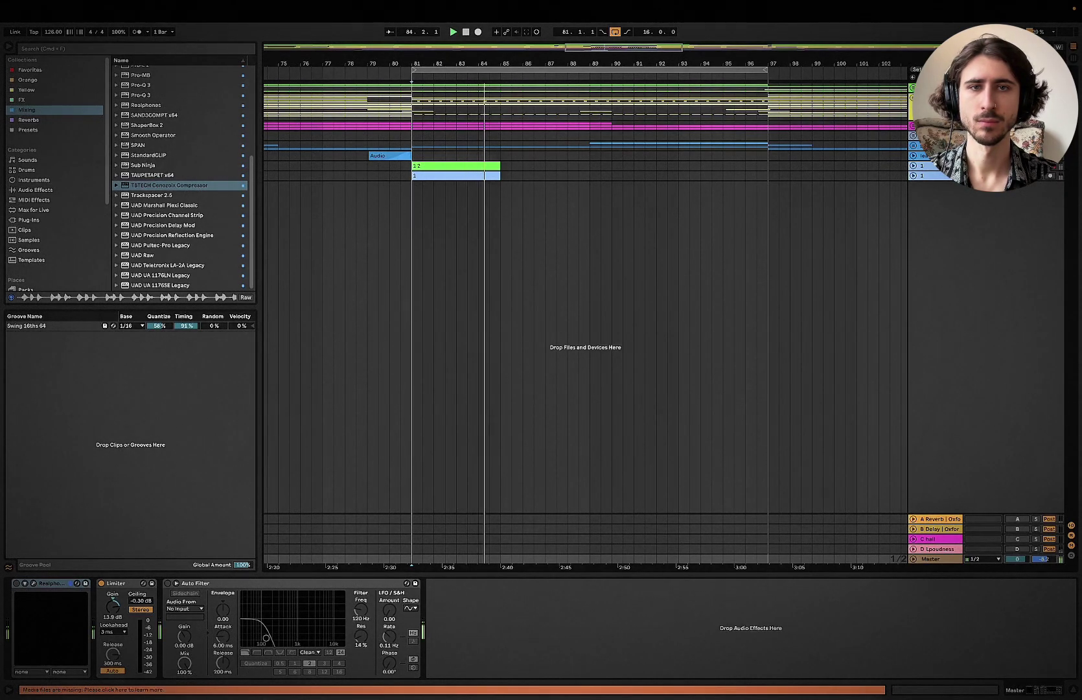
Step: Switch off every effect in the Drums group's chain and play the drop without them
left_click(933, 105)
key("space")
key("space")
left_click(527, 583)
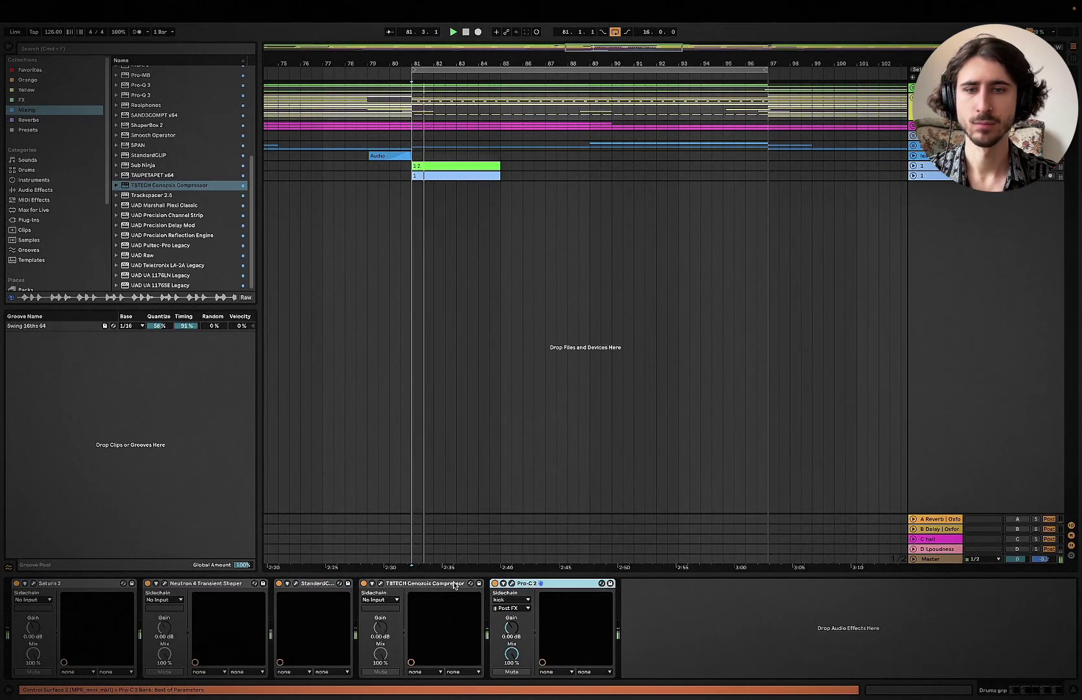
left_click(449, 586)
key("space")
key("super+a")
left_click(495, 583)
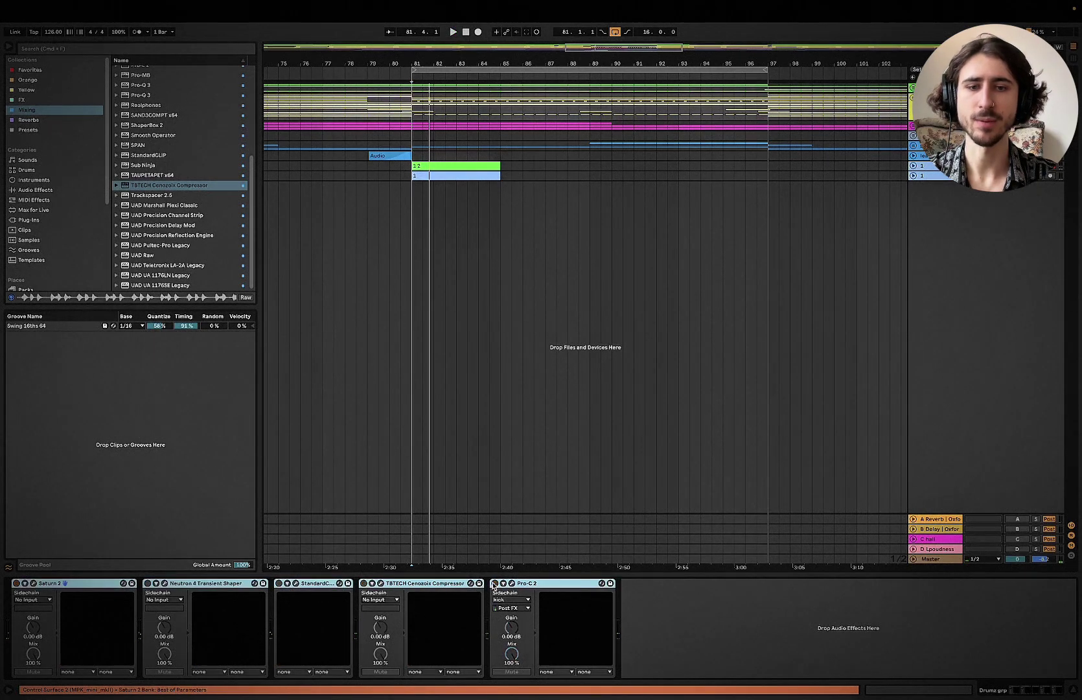
left_click(751, 623)
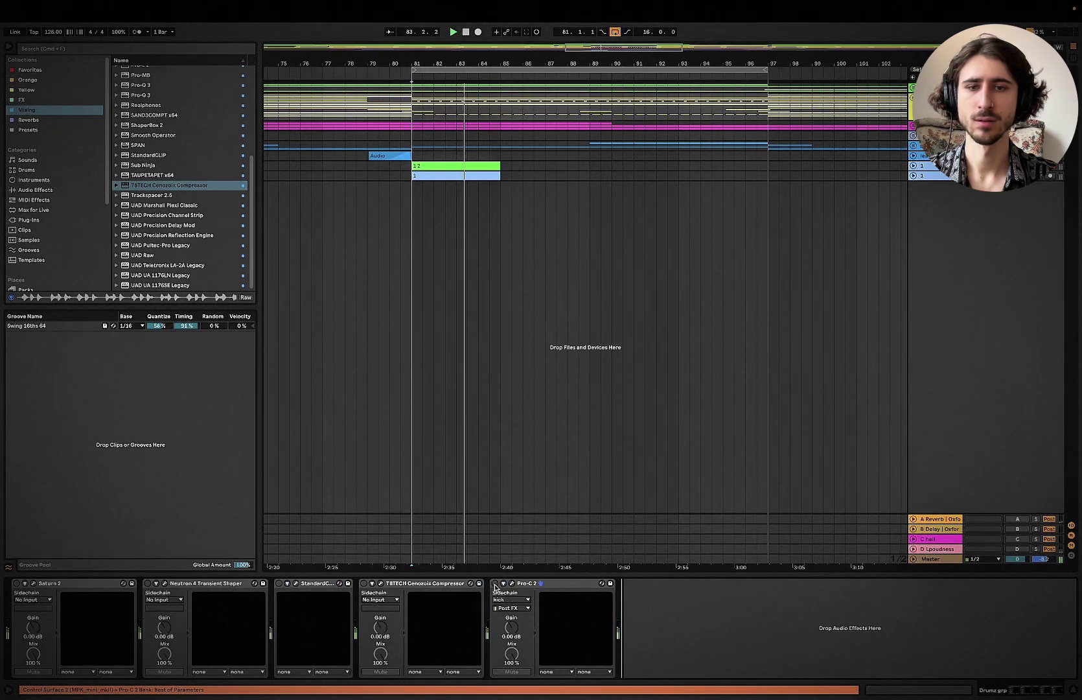
Step: Switch all of the Drums group's effects back on and play the drop for comparison
left_click(403, 587)
left_click(66, 584, "shift")
key("space")
key("0")
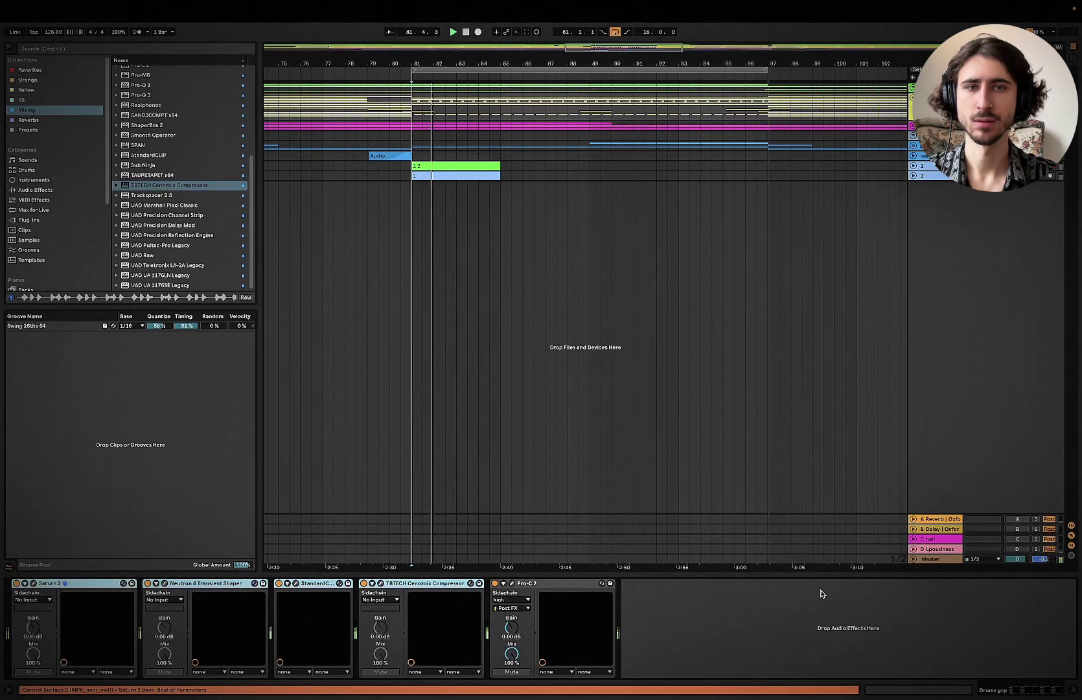
left_click(634, 614)
key("space")
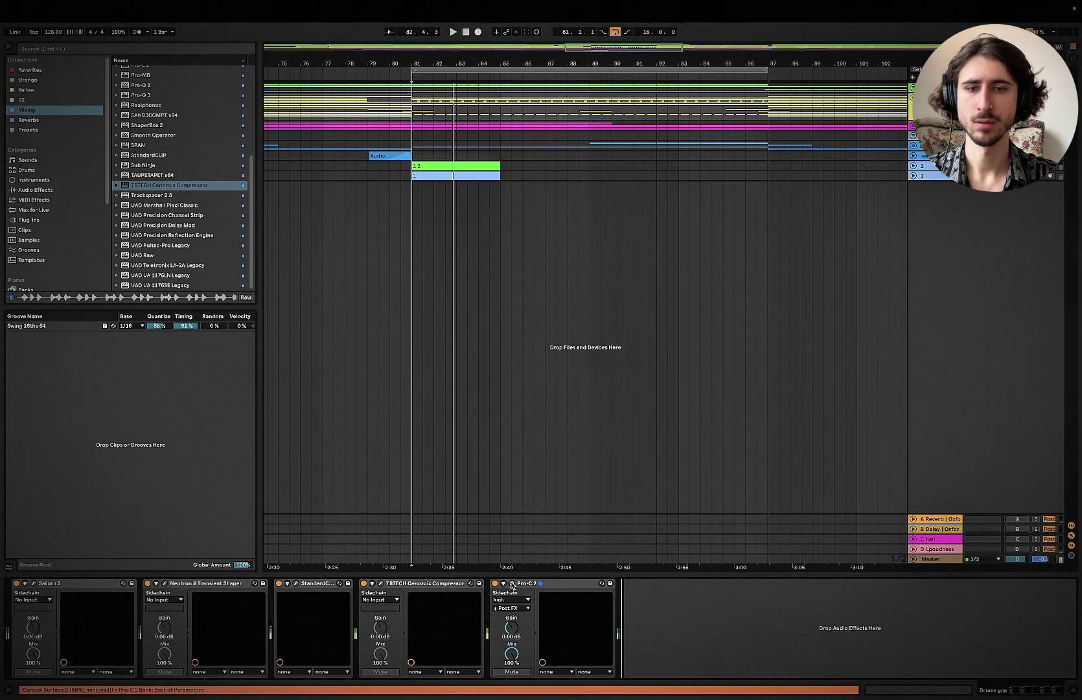
Step: Reduce the Mix of the Drums group's Pro-C 2 to slightly above 71% while playing the drop, and close its window
left_click(512, 584)
mouse_move(679, 602)
left_click_drag(681, 595, 676, 596)
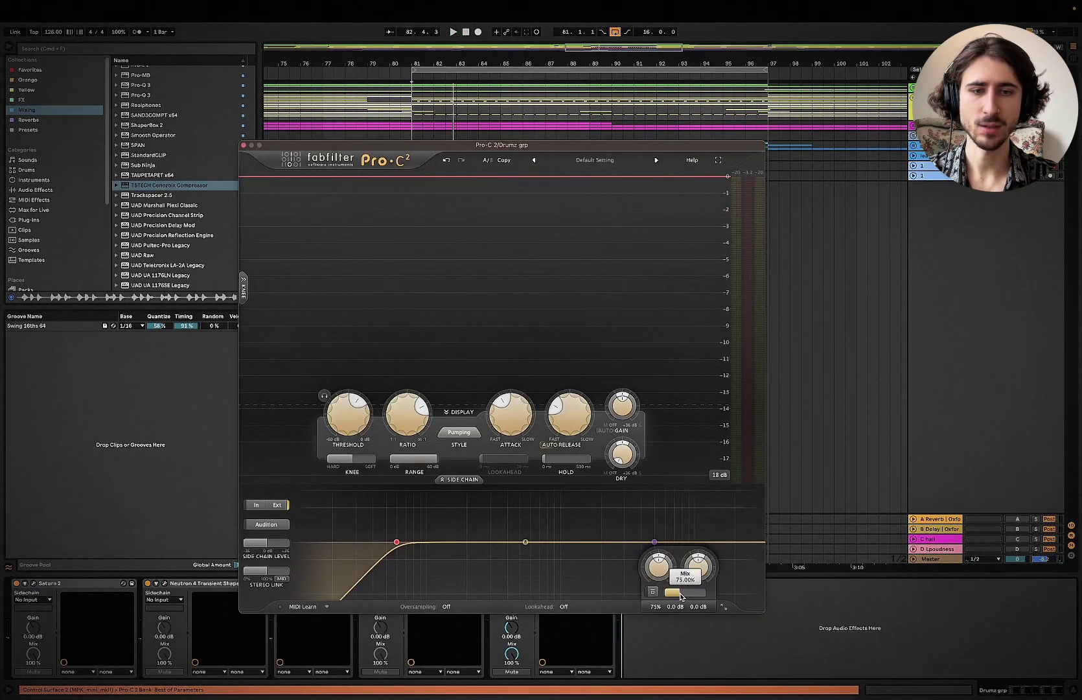
key("space")
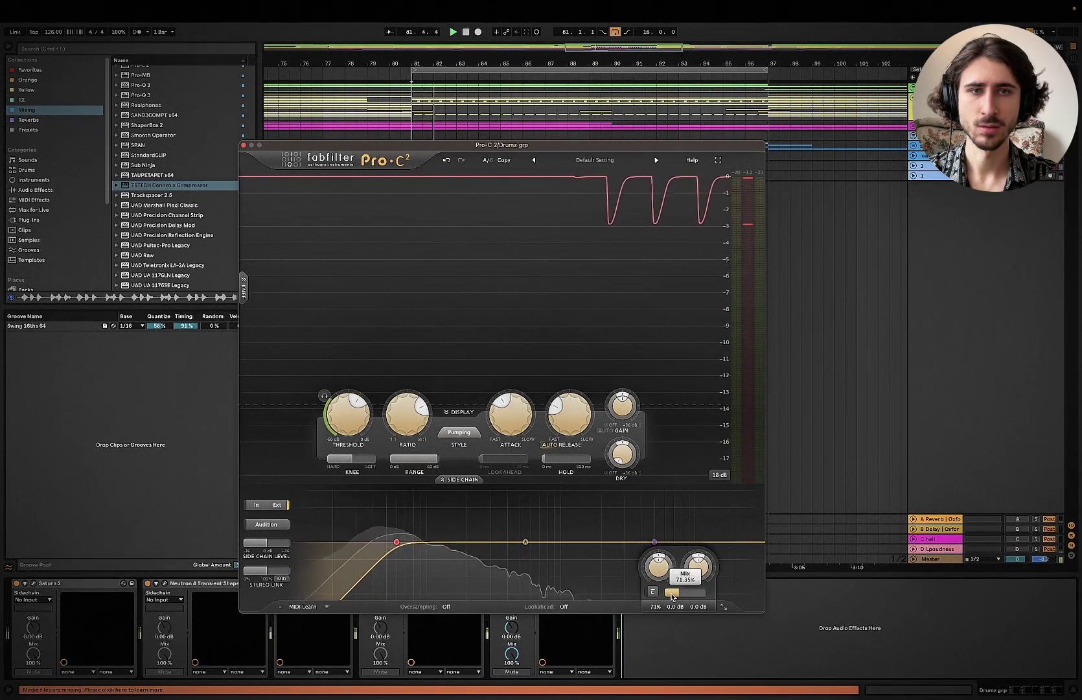
left_click_drag(672, 597, 675, 597)
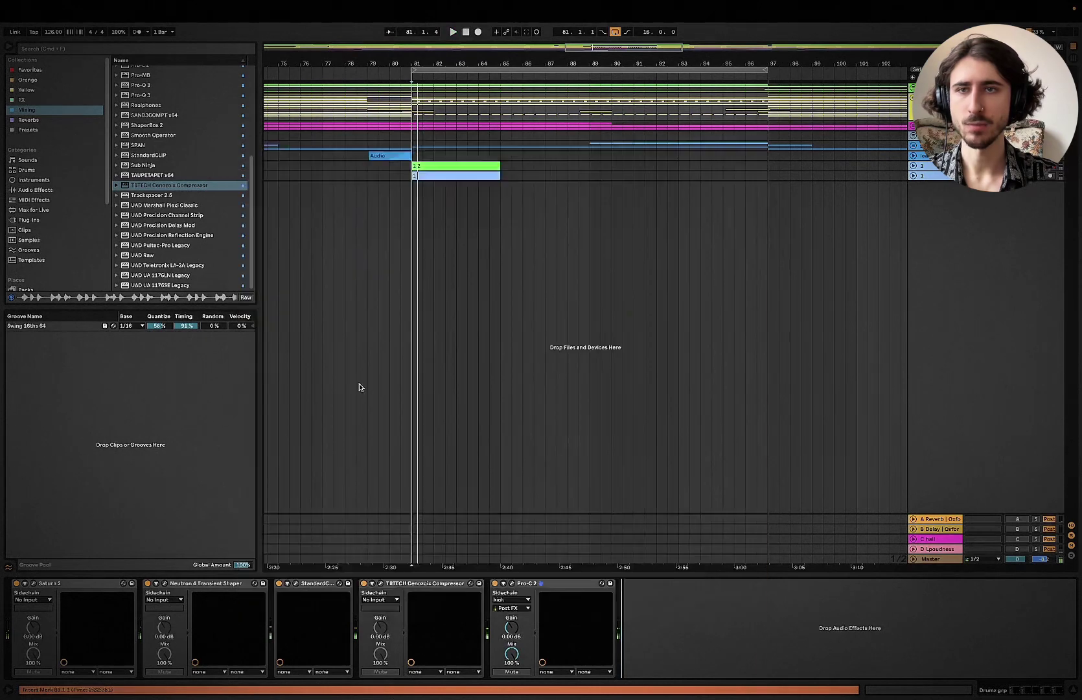
Step: Set the drum Cenozoix compressor to 82.66 ms attack, -32.02 dB threshold, 3.93:1 ratio and 37.5% punch, and close it
left_click(380, 583)
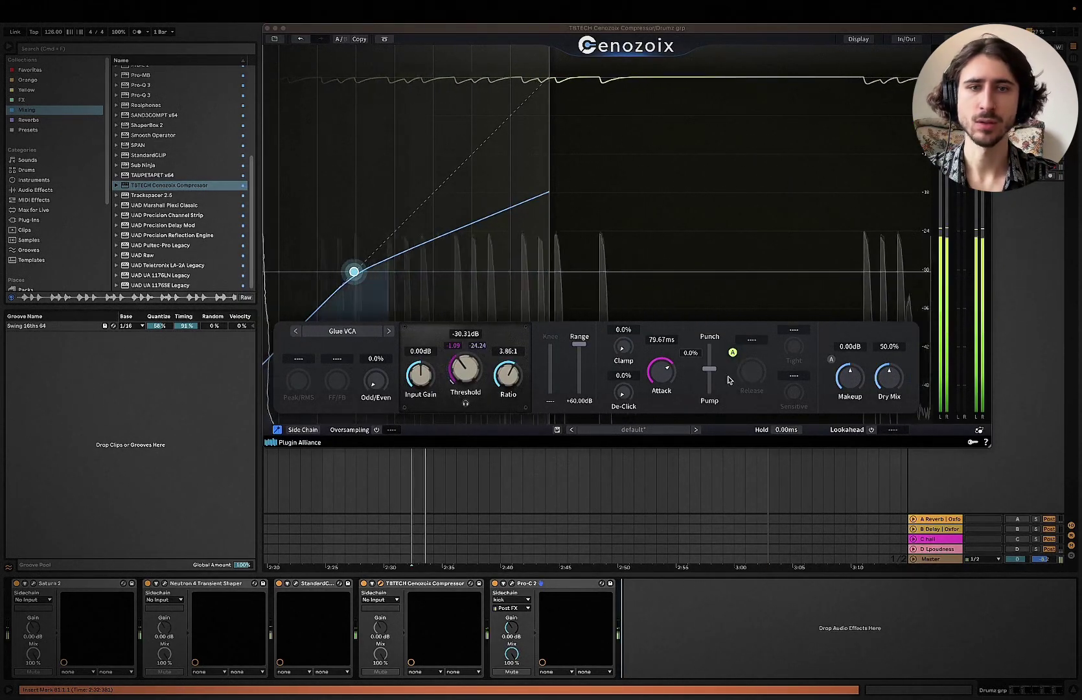
left_click_drag(663, 387, 664, 384)
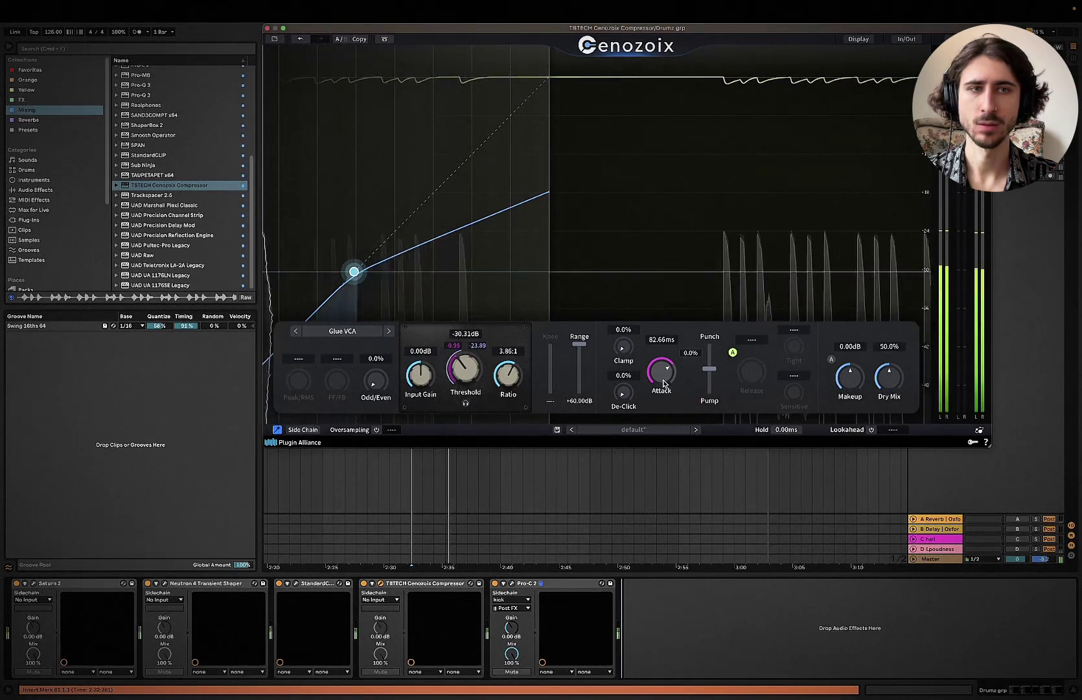
left_click_drag(462, 374, 466, 374)
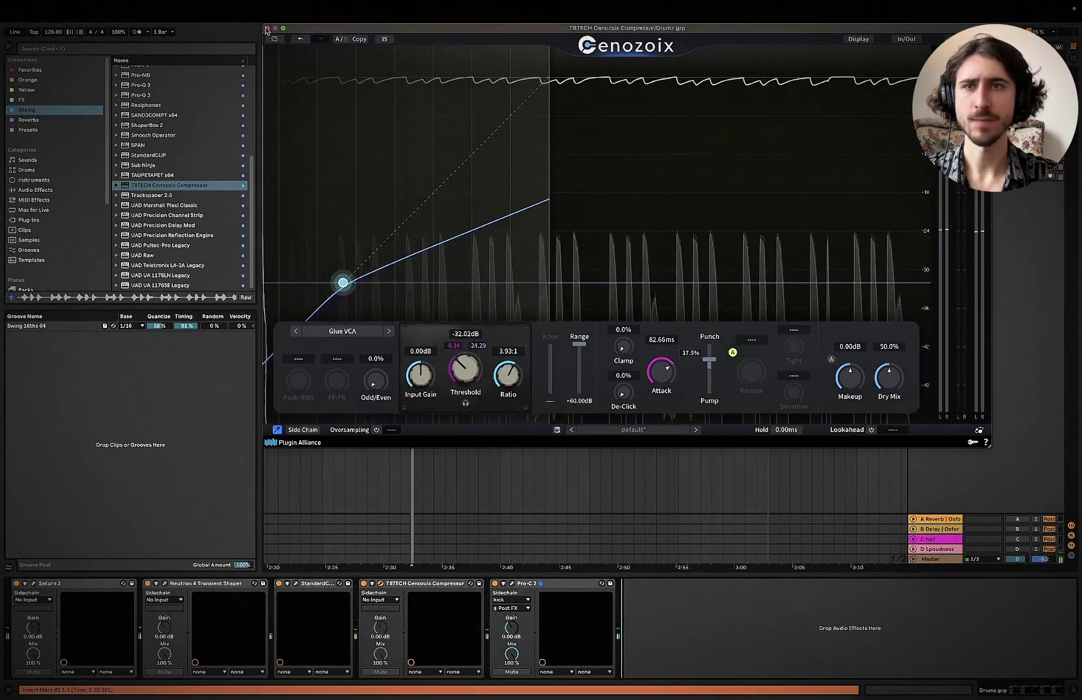
left_click(267, 29)
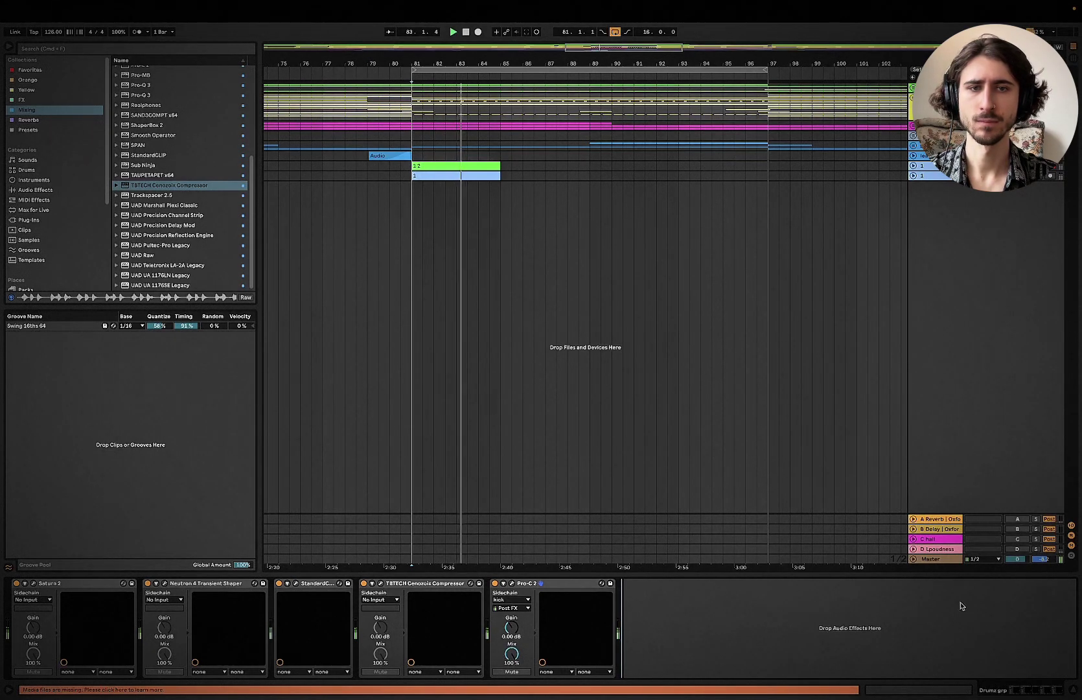
Step: Insert Pro-MB from the Mixing collection at the start of the Master's effects chain
left_click(936, 559)
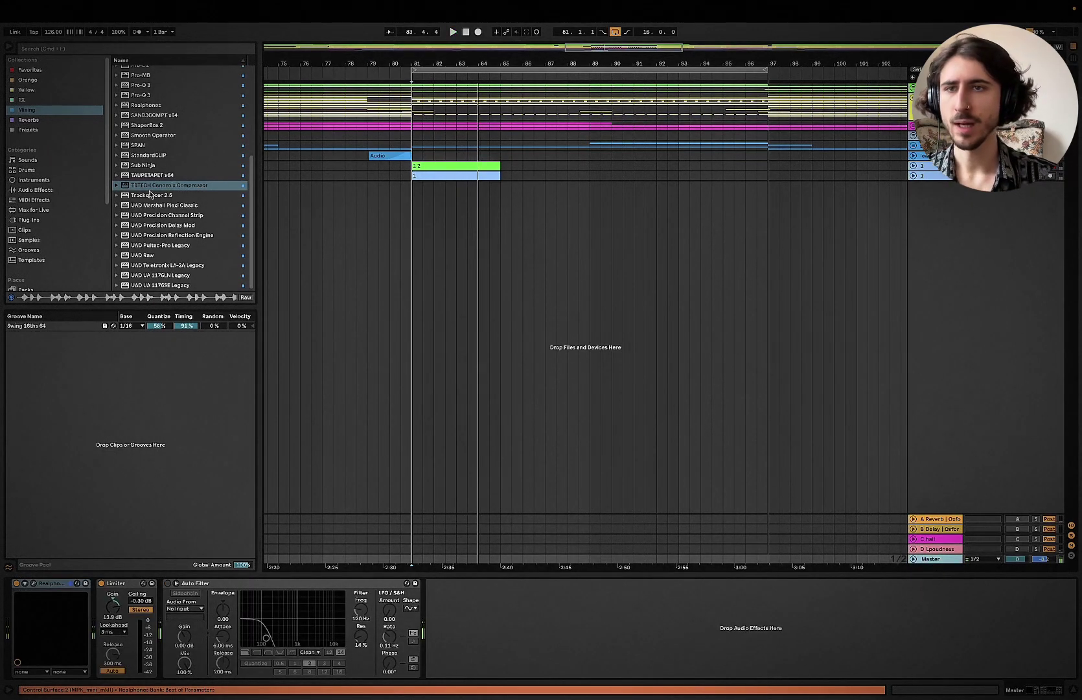
scroll(188, 166, "up", 3)
left_click_drag(146, 108, 41, 634)
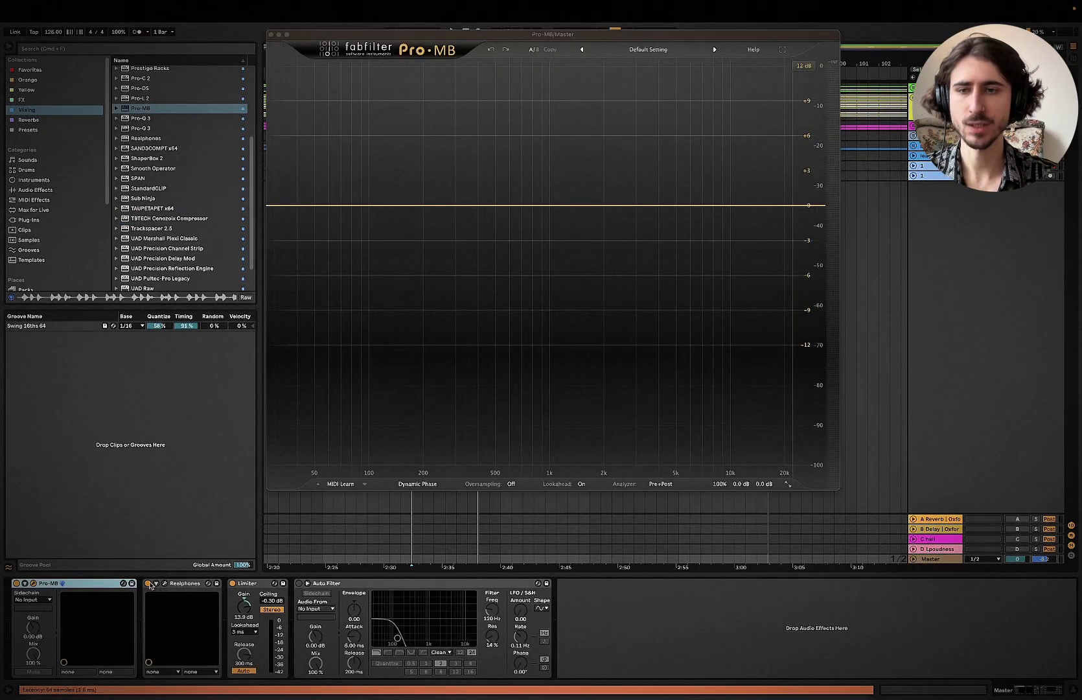
Step: Add a low compression band in Pro-MB, setting its upper crossover to 60 Hz and widening it to about 100 Hz
key("space")
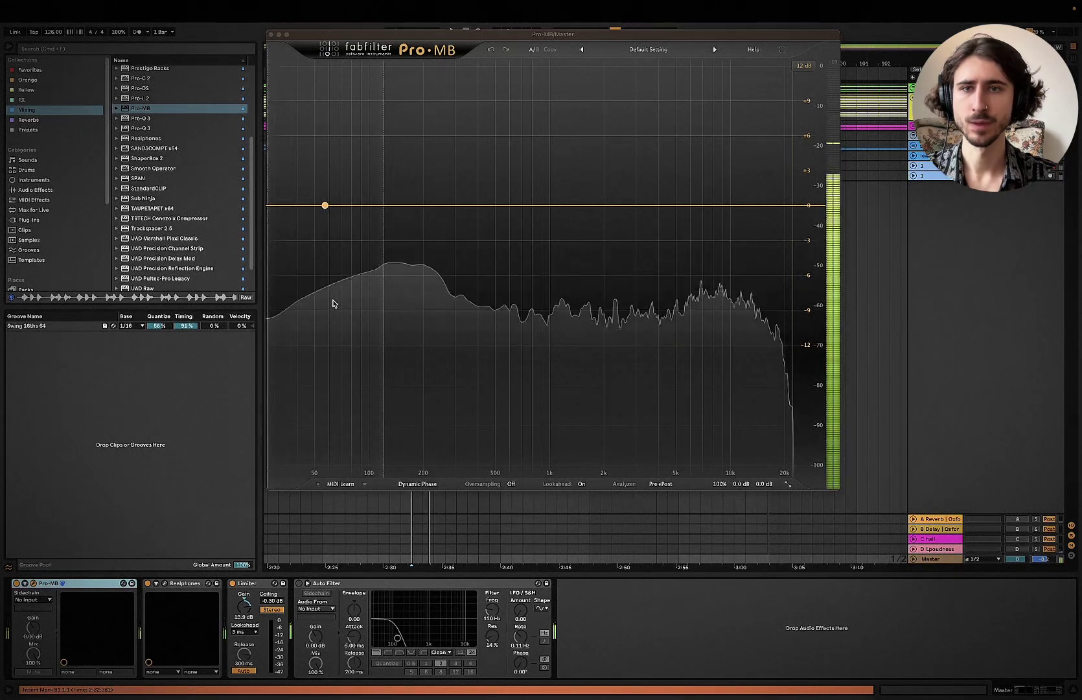
left_click(334, 305)
type("60")
key("Return")
key("space")
left_click_drag(329, 160, 369, 160)
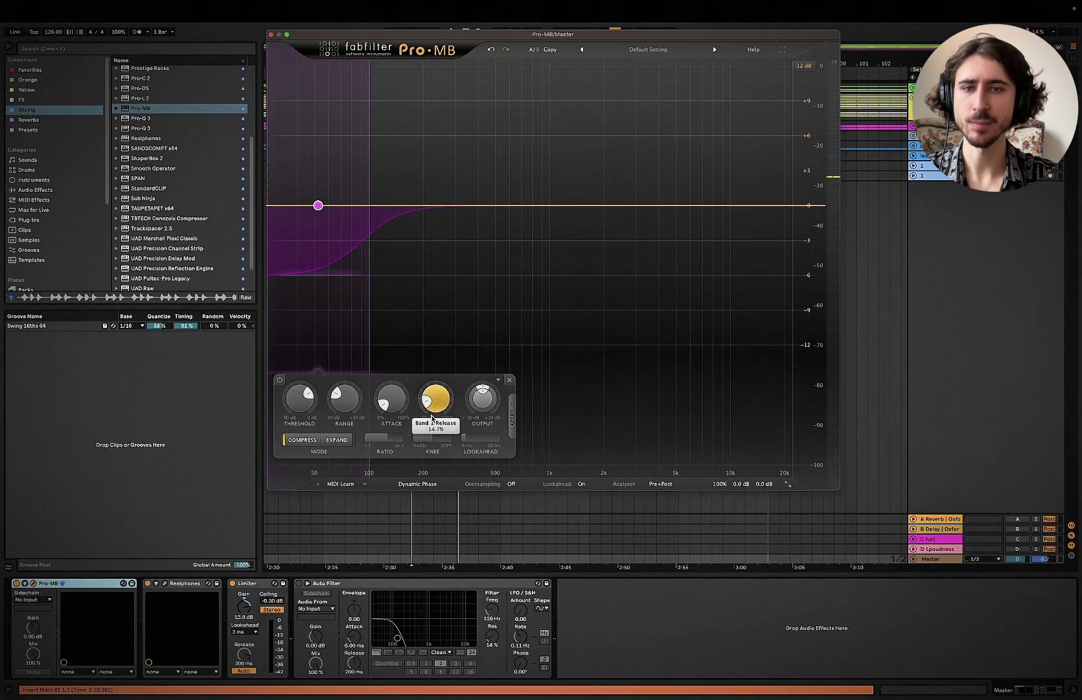
Step: Set band 1's release to 7.9% and raise its upper crossover to about 110 Hz while auditioning the drop
key("space")
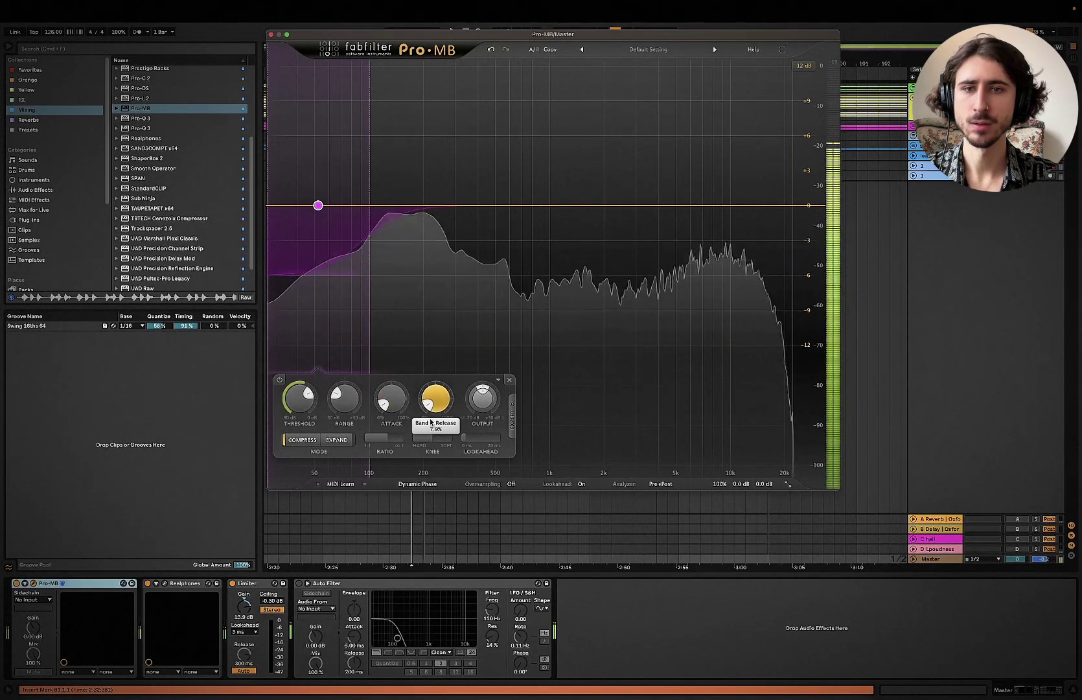
key("space")
key("space")
left_click_drag(370, 282, 377, 282)
key("space")
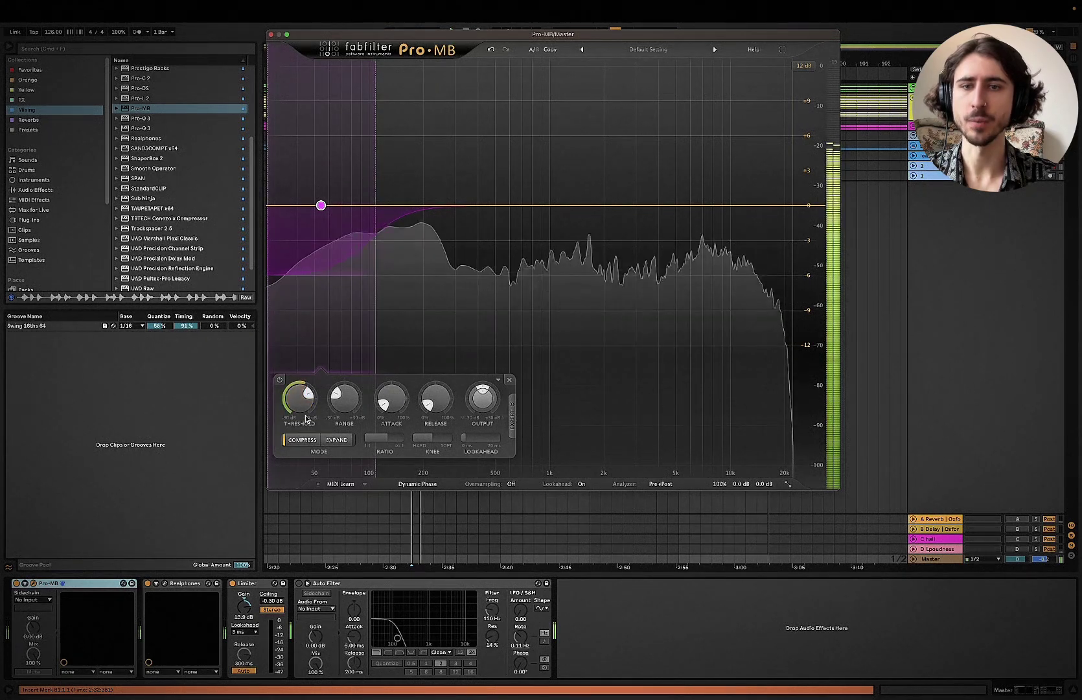
Step: Lower band 1's threshold to about -29 dB and set its attack to about 12%
left_click_drag(309, 434, 314, 456)
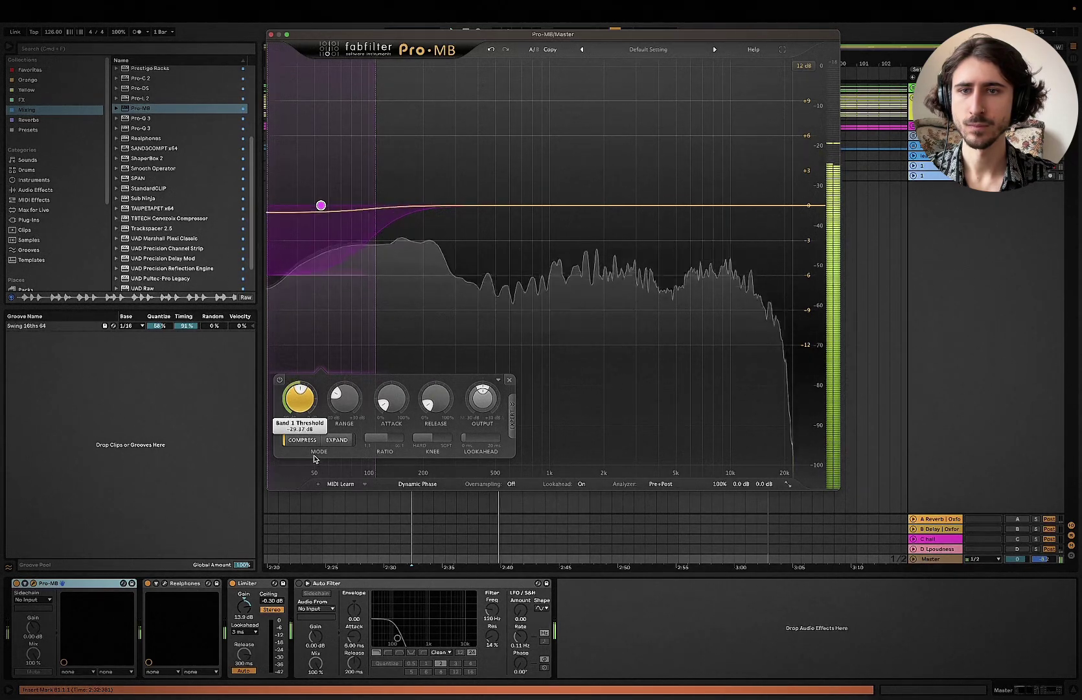
left_click_drag(310, 449, 312, 457)
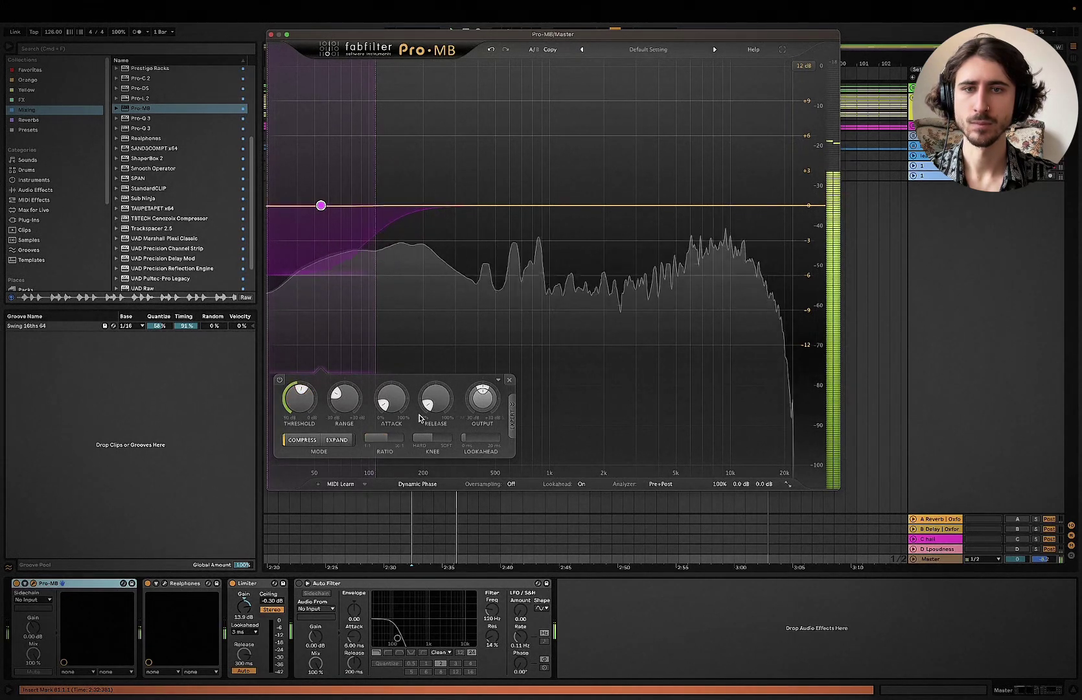
mouse_move(385, 412)
left_mouse_down()
mouse_move(362, 406)
mouse_move(364, 420)
left_mouse_up()
key("space")
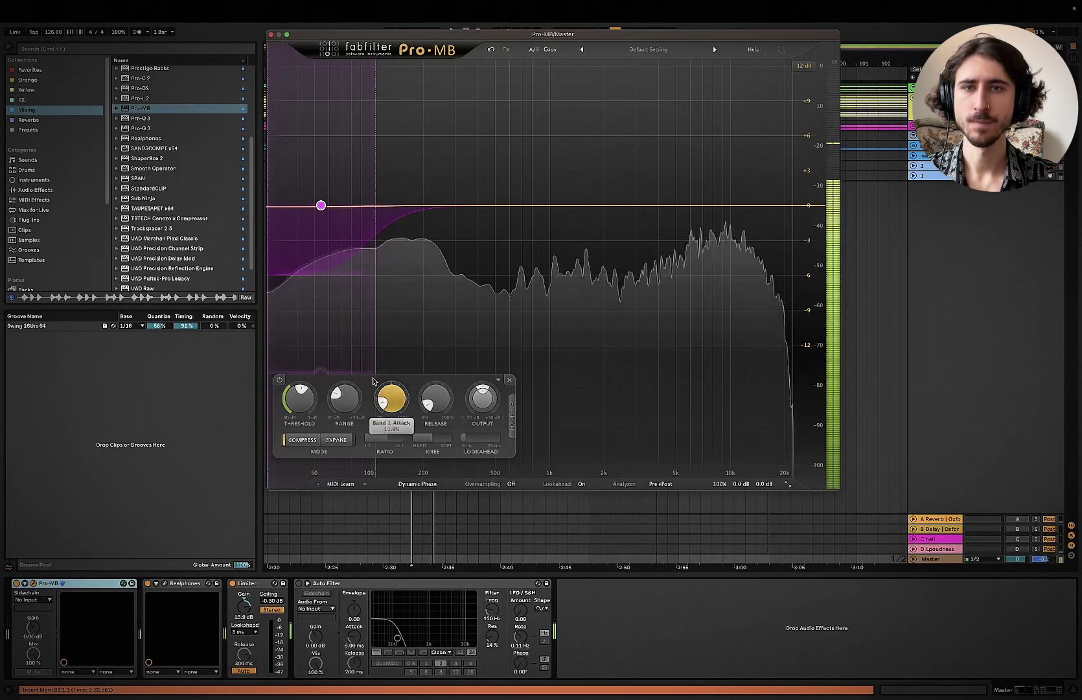
Step: Add a second band directly above the low one with its upper crossover at about 400 Hz, soloing it while adjusting
left_click(420, 68)
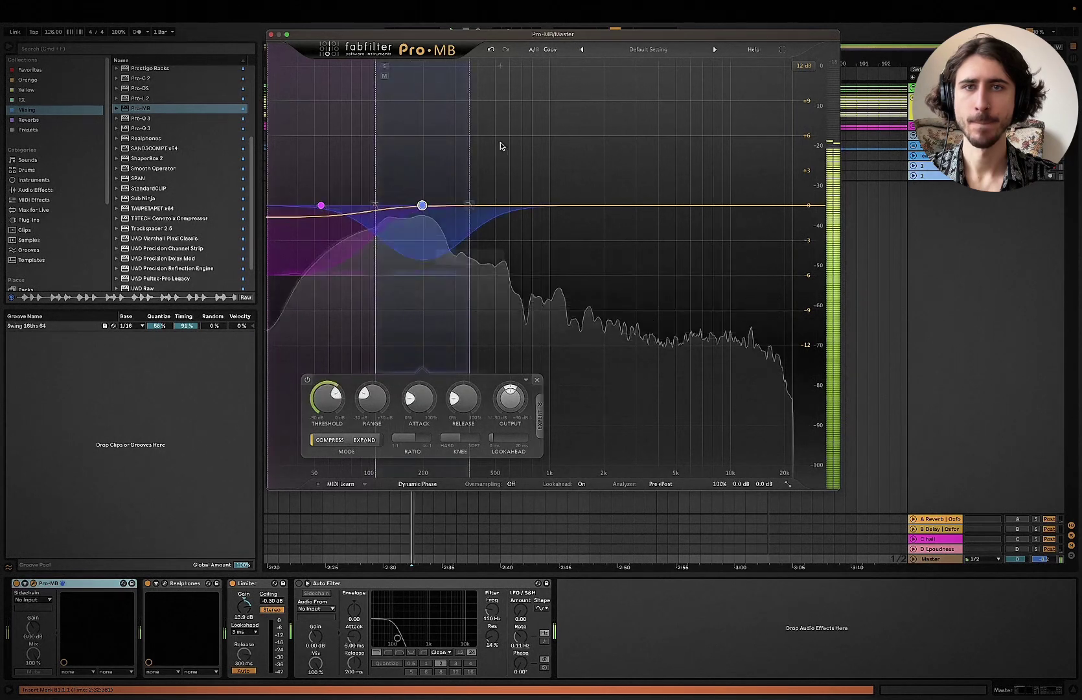
left_click_drag(470, 128, 477, 128)
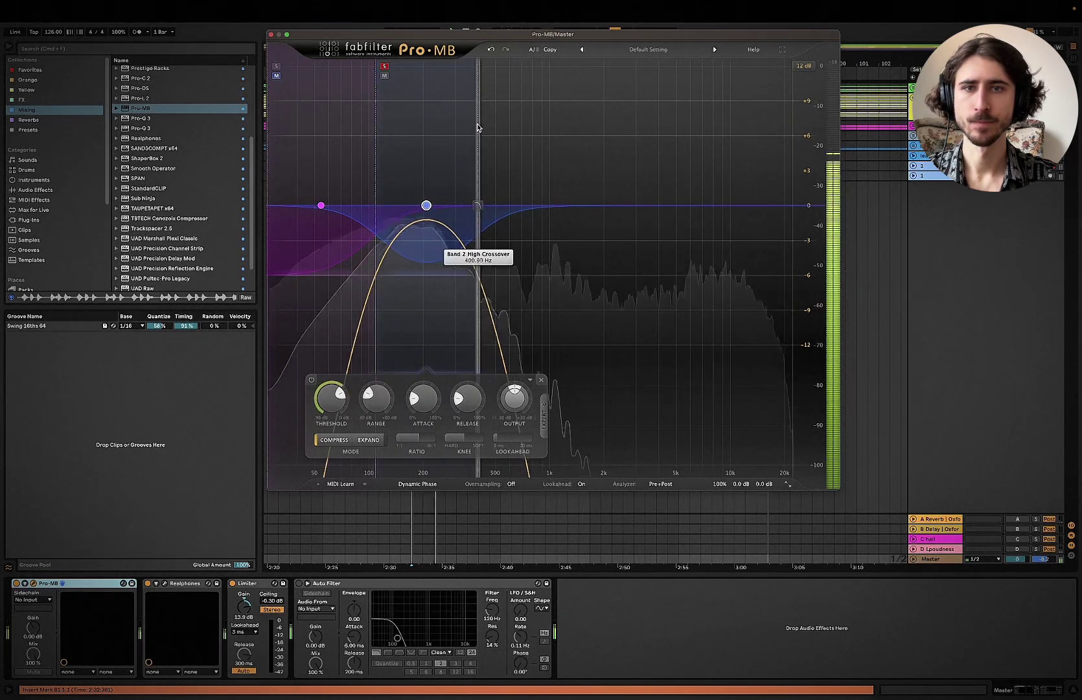
left_click(384, 67)
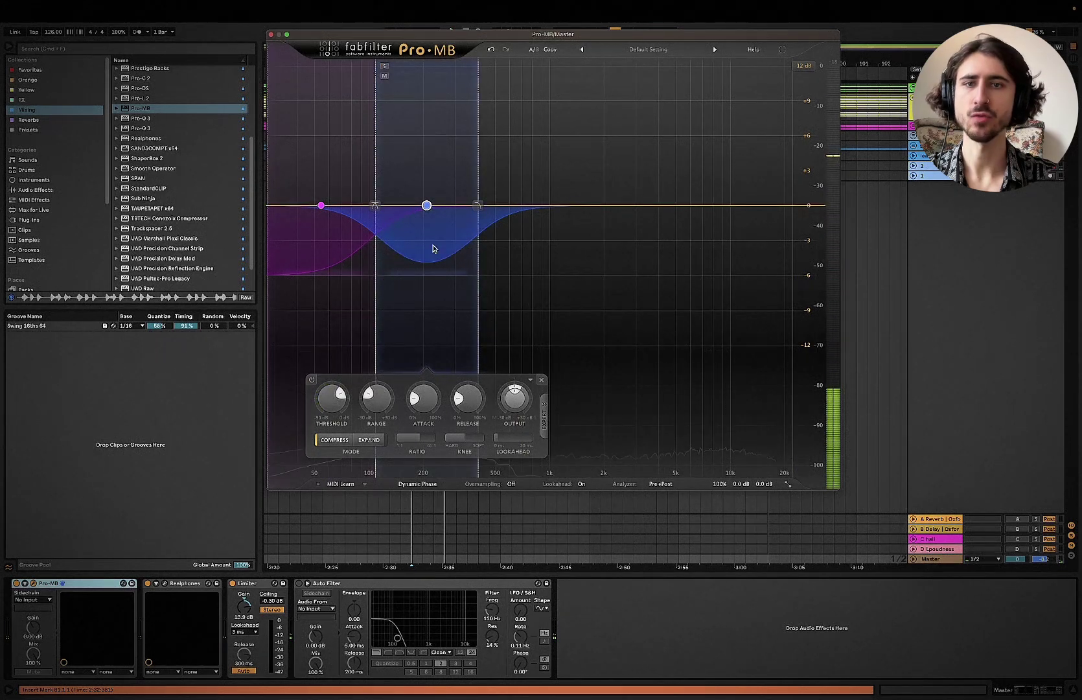
Step: Lower band 2's threshold to about -26.4 dB and adjust its attack and release, with the release at 28.7%
left_click_drag(331, 404, 345, 445)
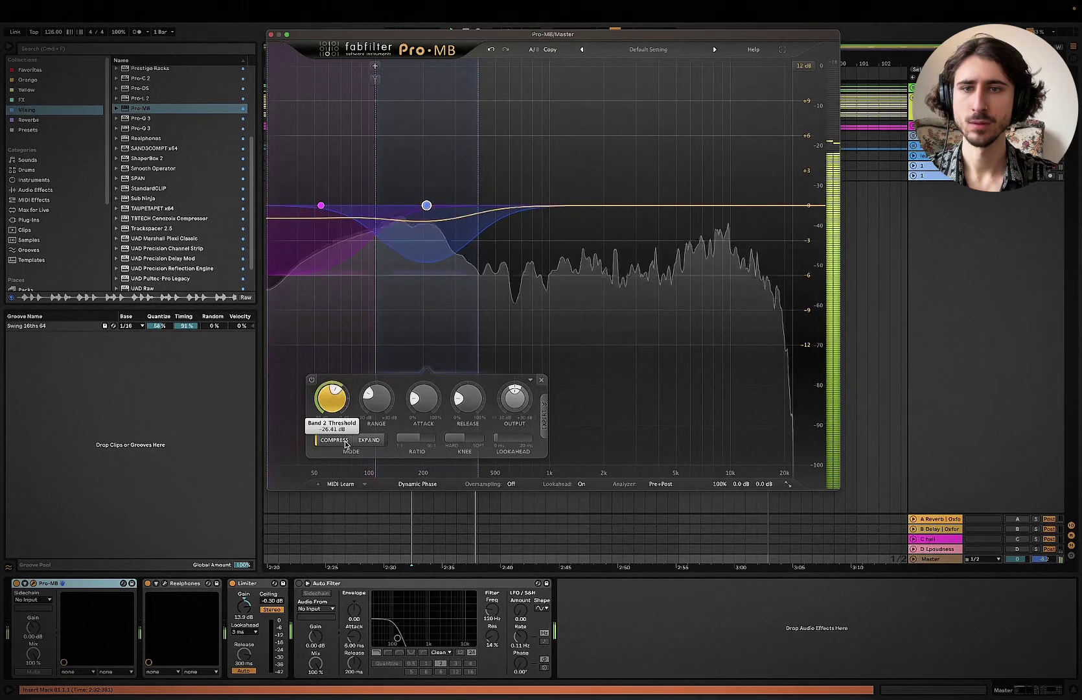
key("space")
left_click_drag(423, 406, 393, 398)
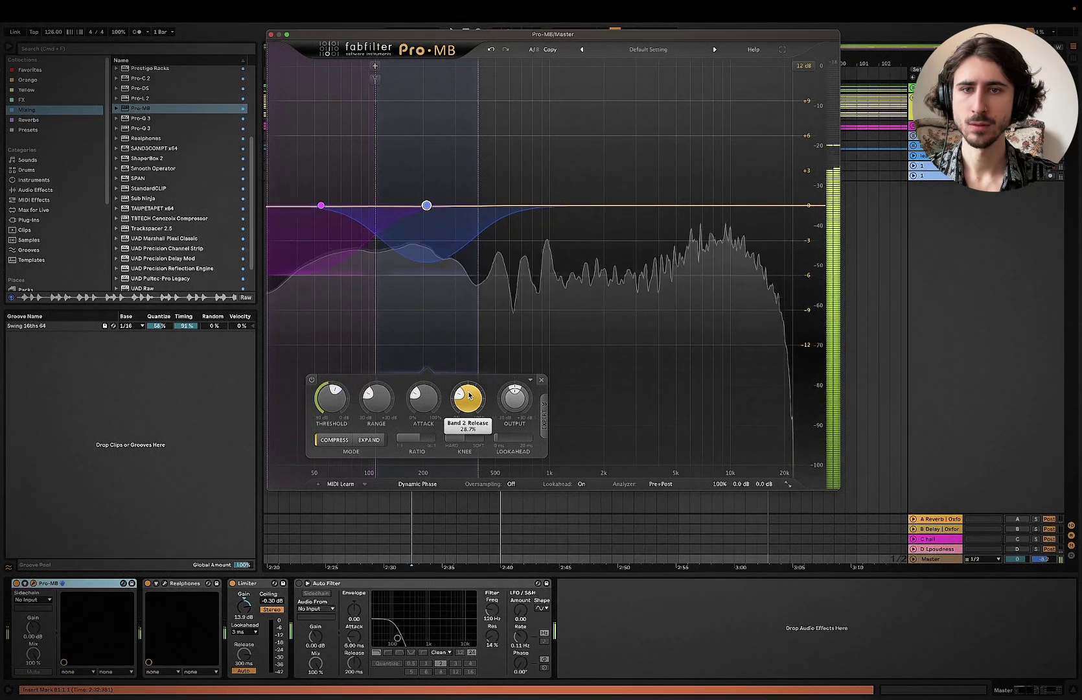
key("space")
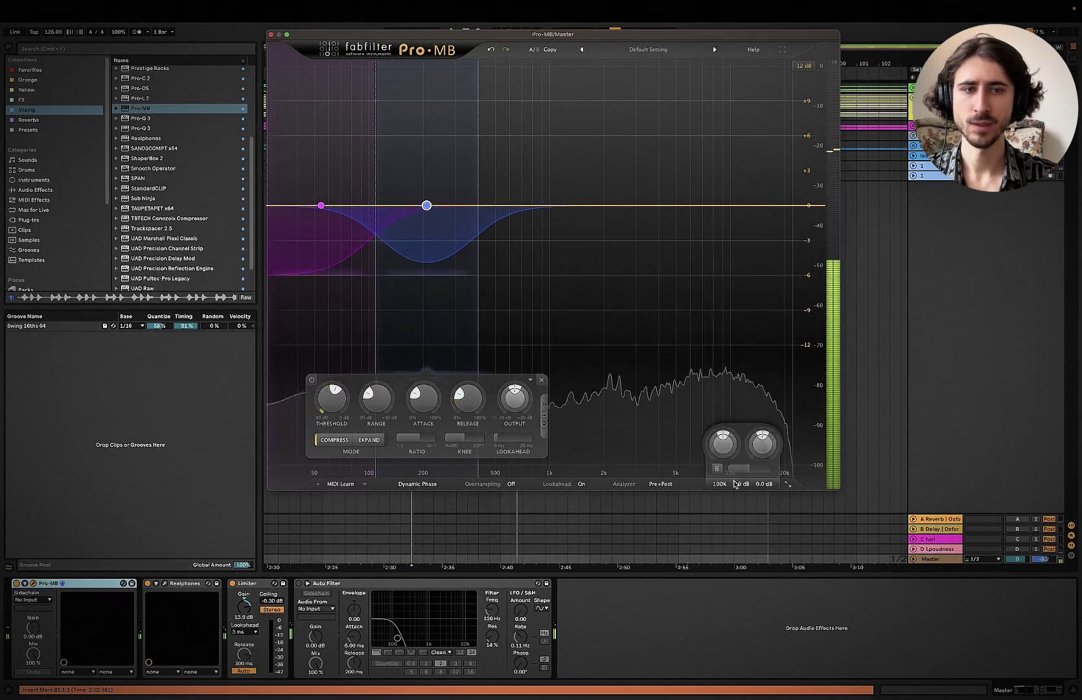
Step: Compare the drop with Pro-MB bypassed, and reduce band 2's attack slightly and its release to 23.5%
left_click(717, 468)
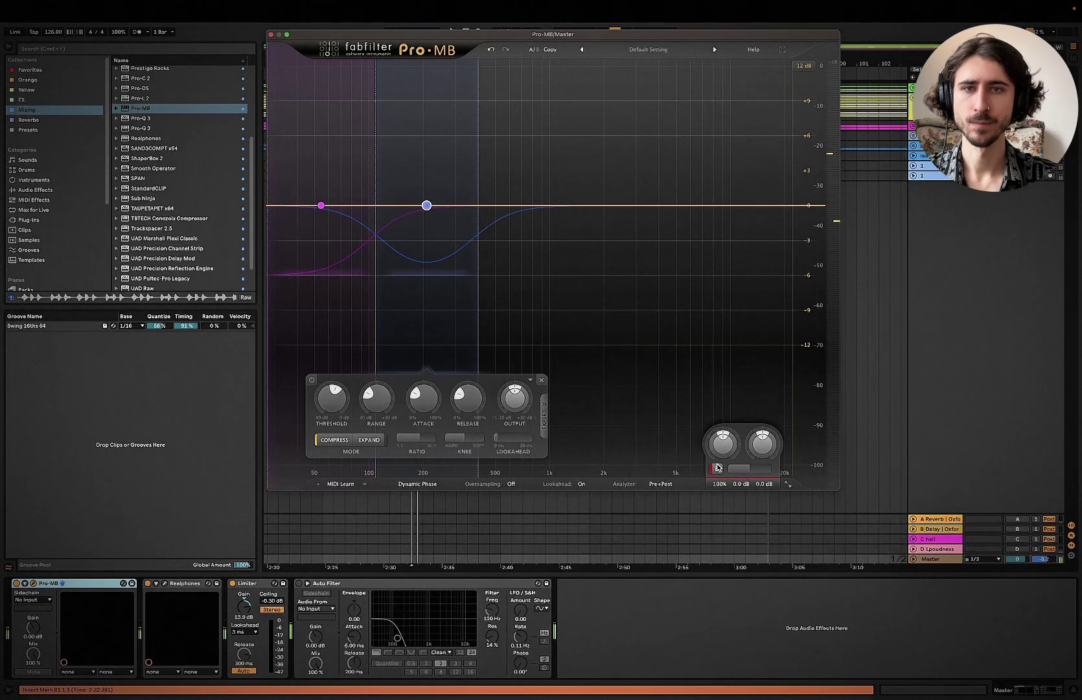
key("space")
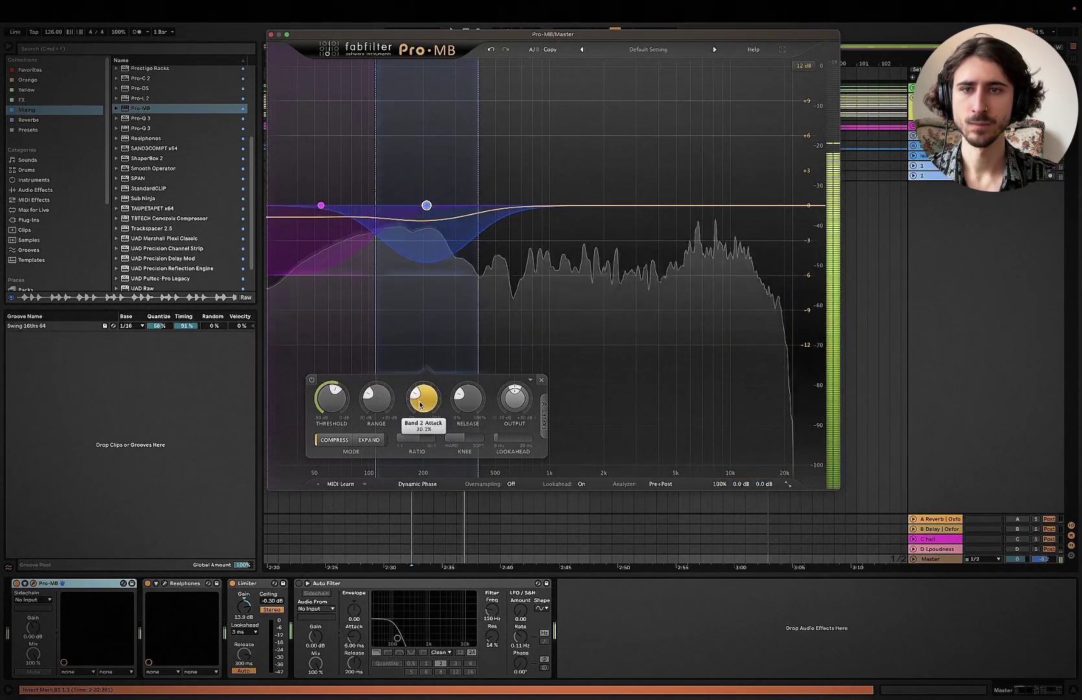
left_click_drag(426, 405, 426, 411)
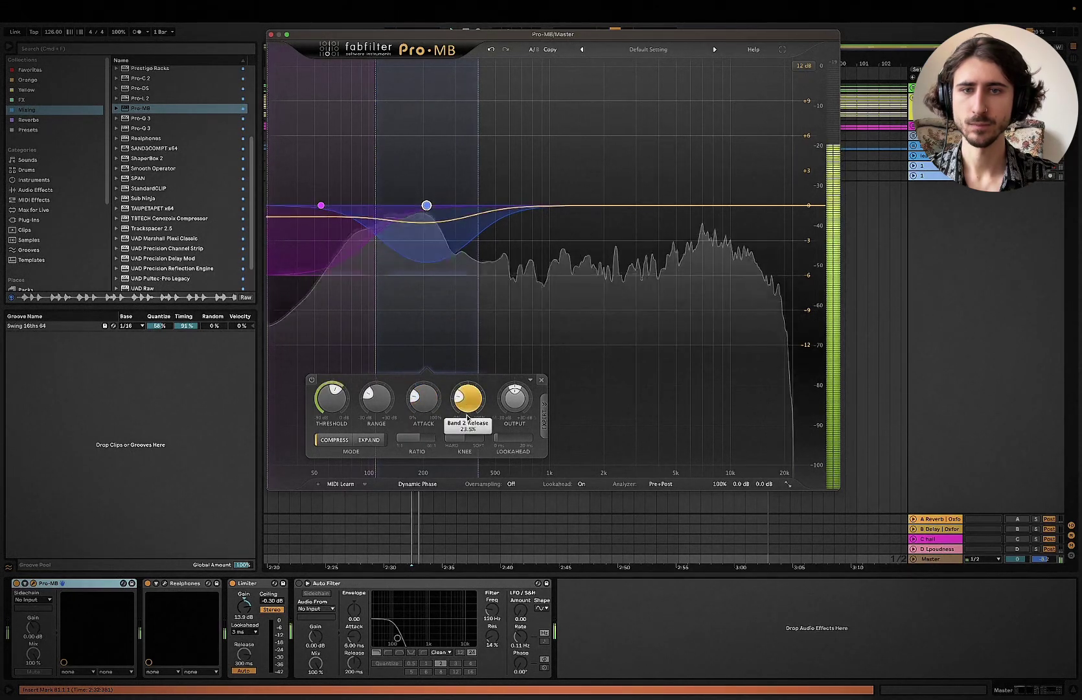
Step: Shorten band 2's release a little further and set its attack to about 26% while the drop plays
left_click_drag(469, 425, 472, 428)
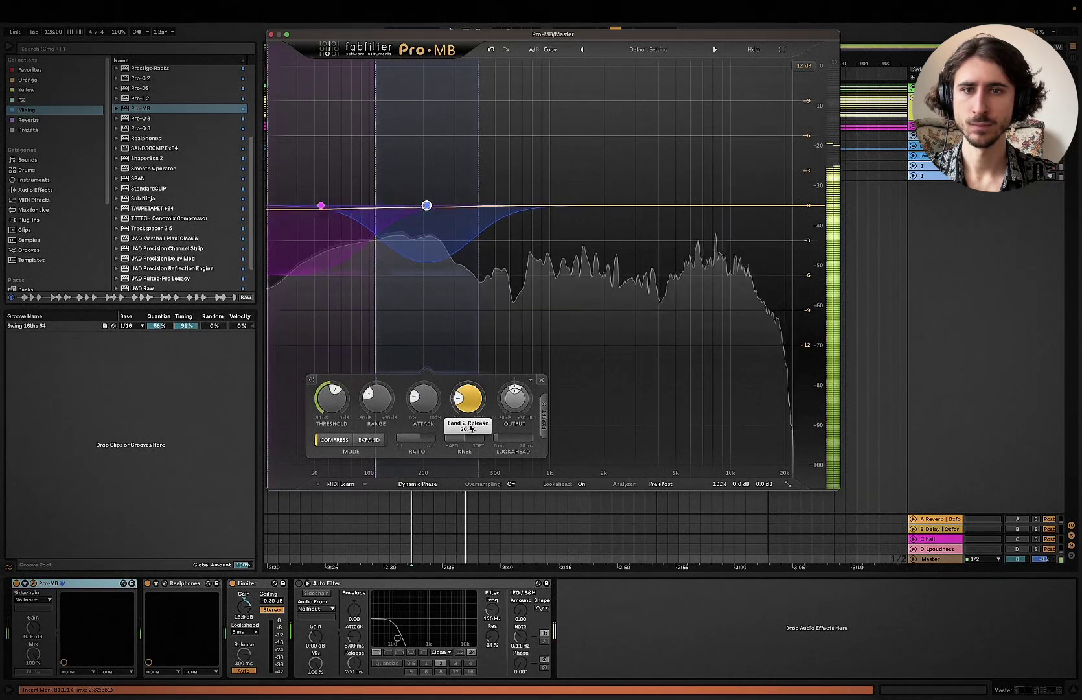
left_click_drag(470, 418, 468, 424)
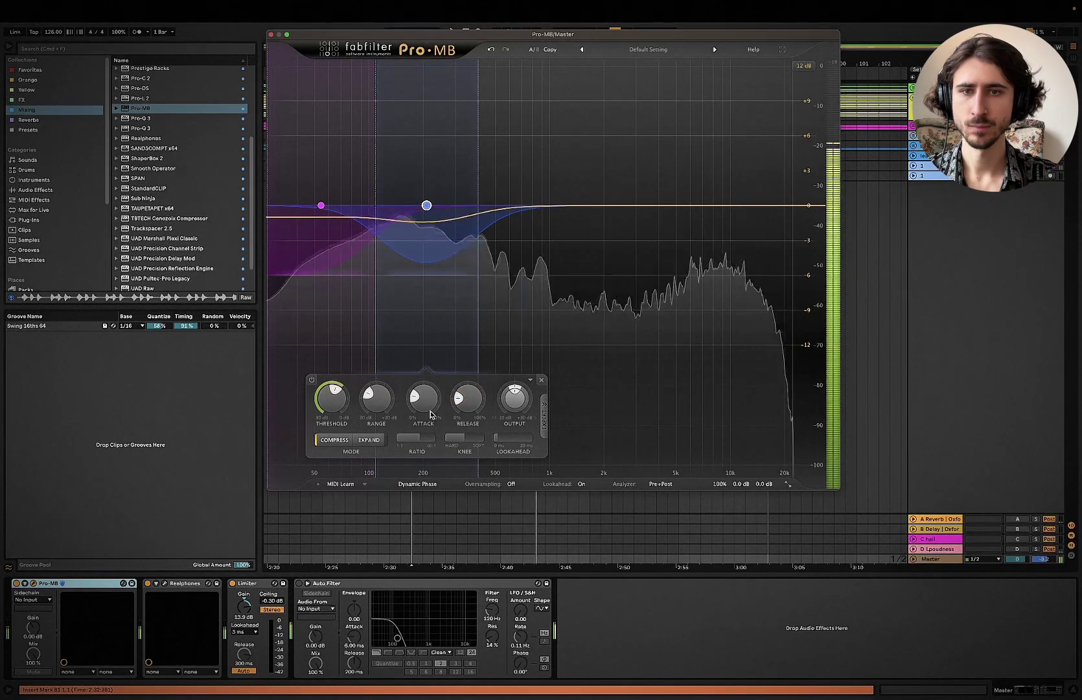
left_click_drag(430, 404, 429, 401)
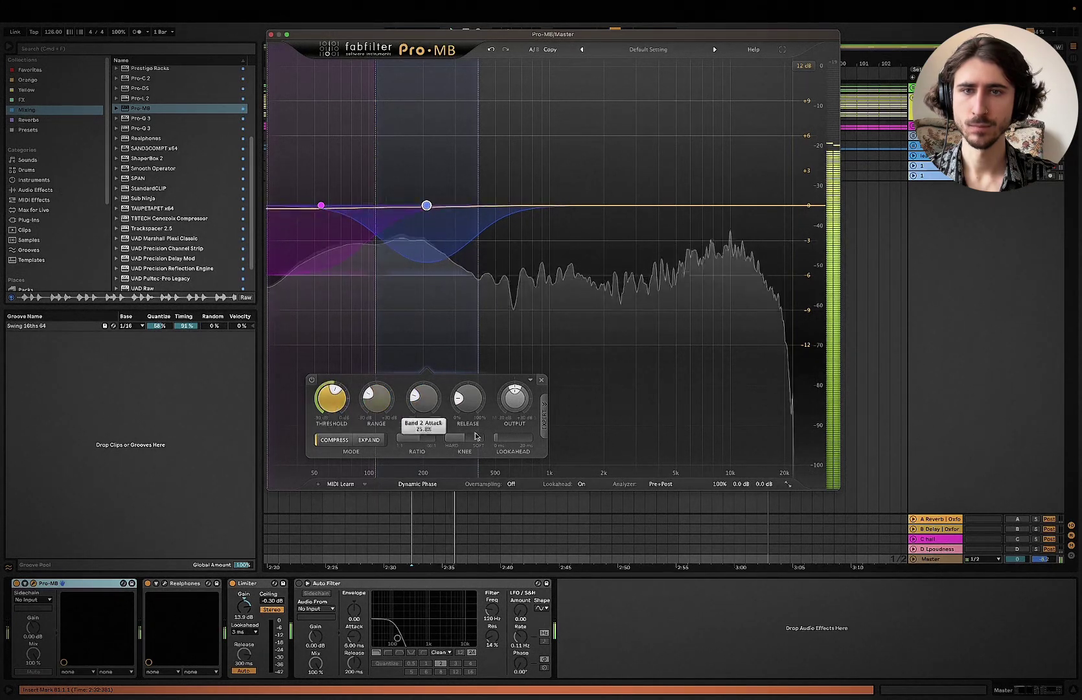
left_click(609, 613)
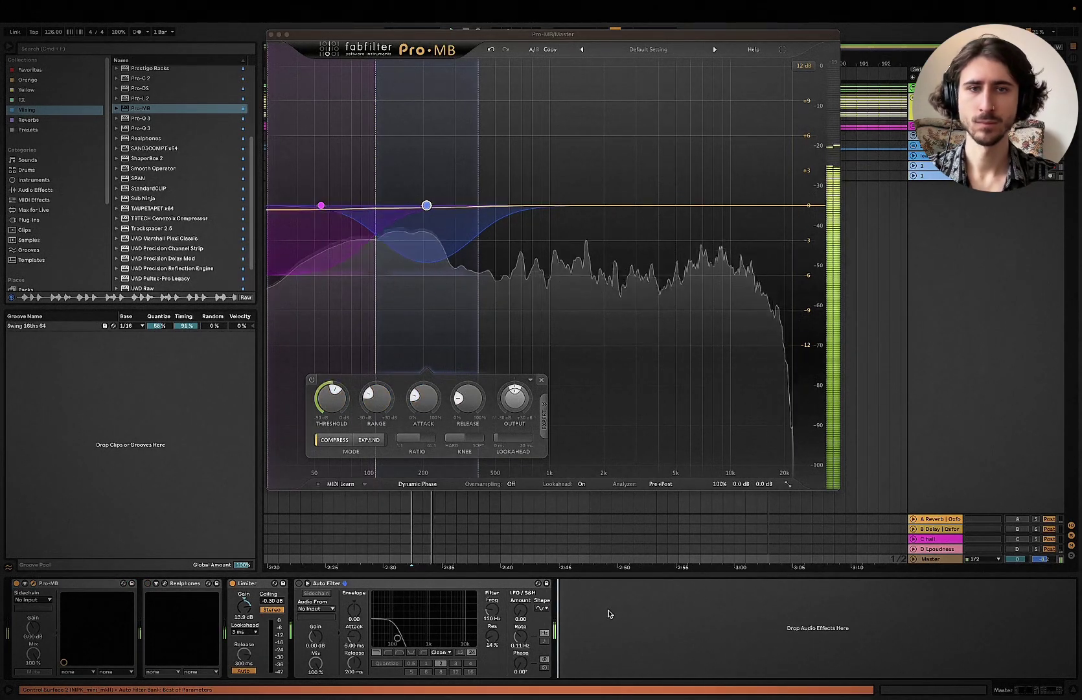
Step: Enter 100 Hz as the crossover frequency between bands 1 and 2
left_click(379, 300)
double_click(377, 300)
type("100")
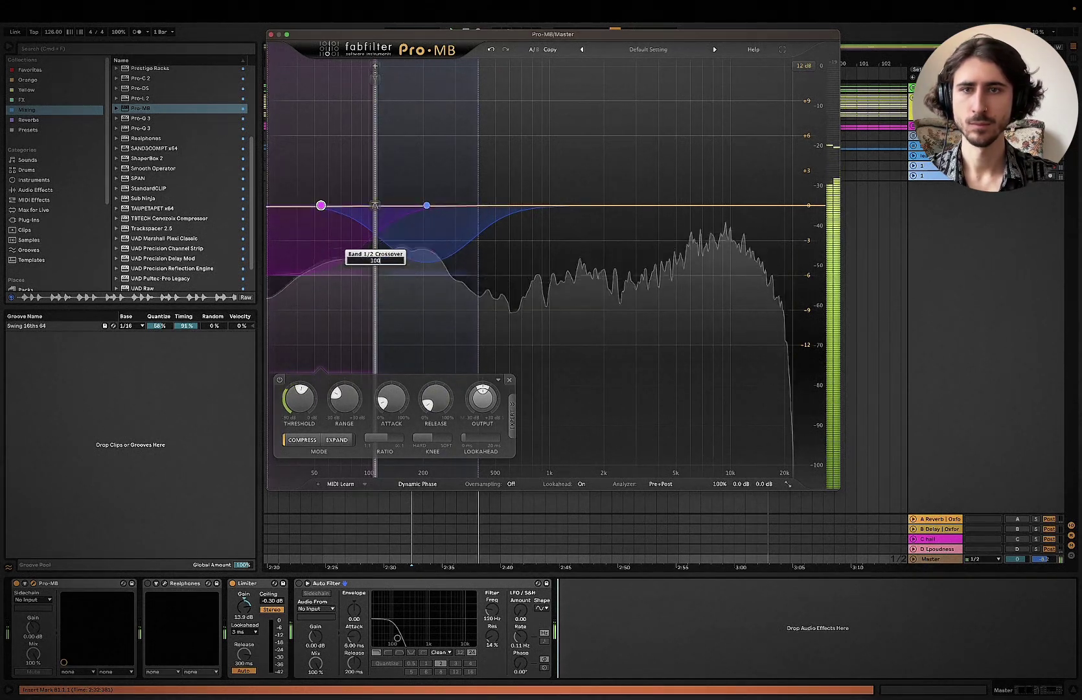
key("Return")
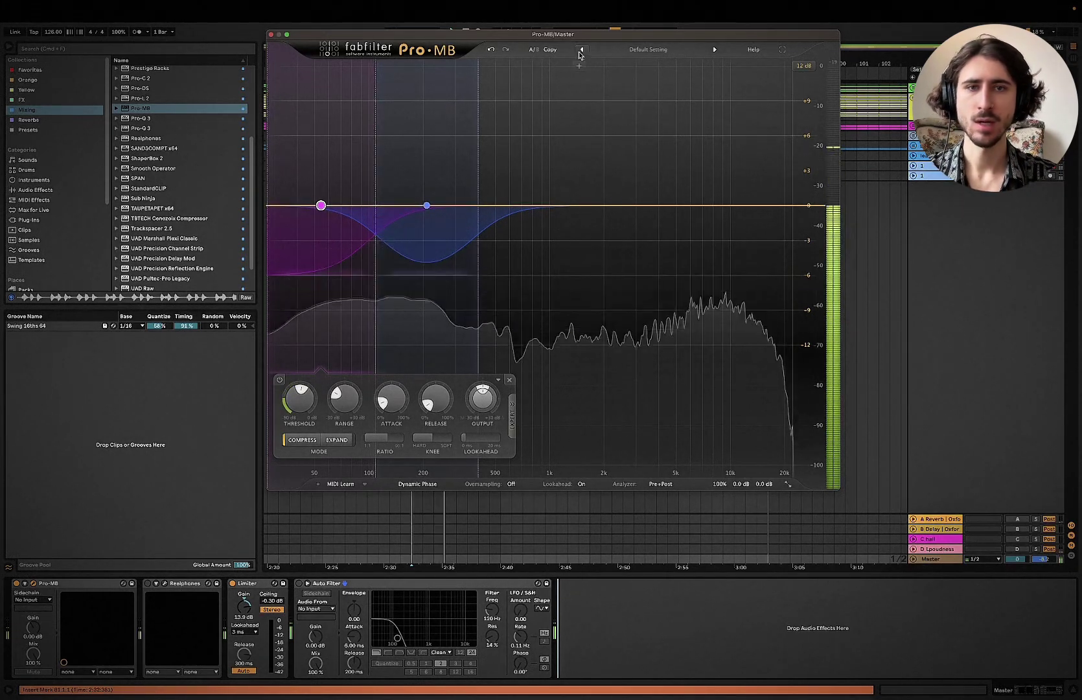
Step: Add a third band reaching from band 2's upper edge to about 3 kHz, and solo it to audition the mids
left_click(572, 70)
left_click_drag(518, 138, 489, 133)
left_click_drag(634, 149, 638, 140)
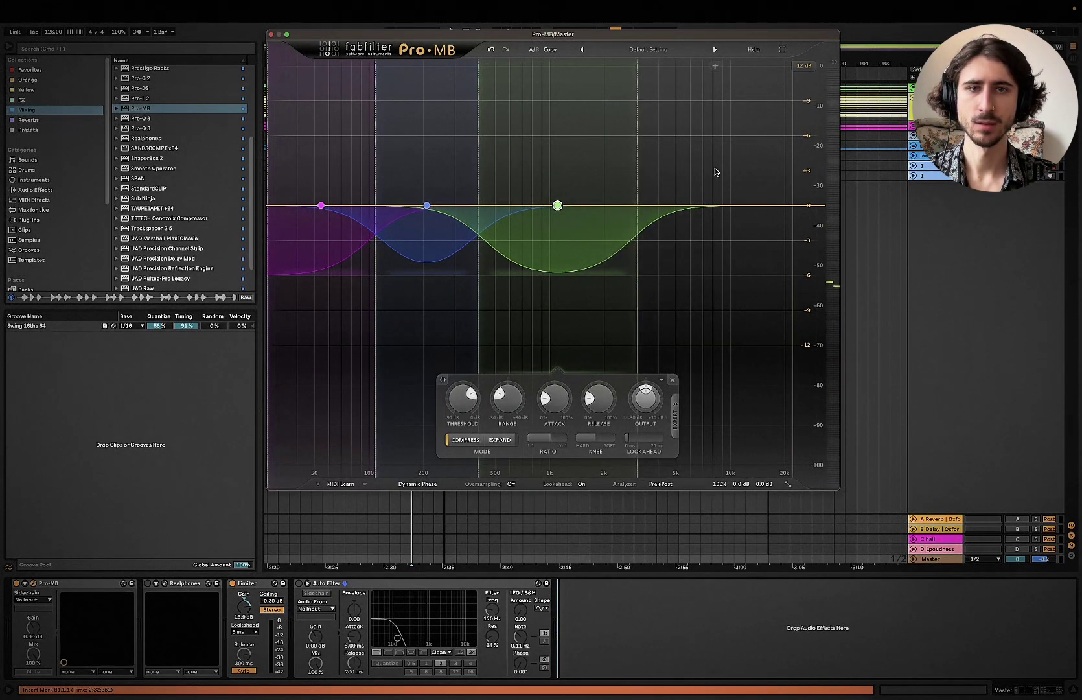
key("space")
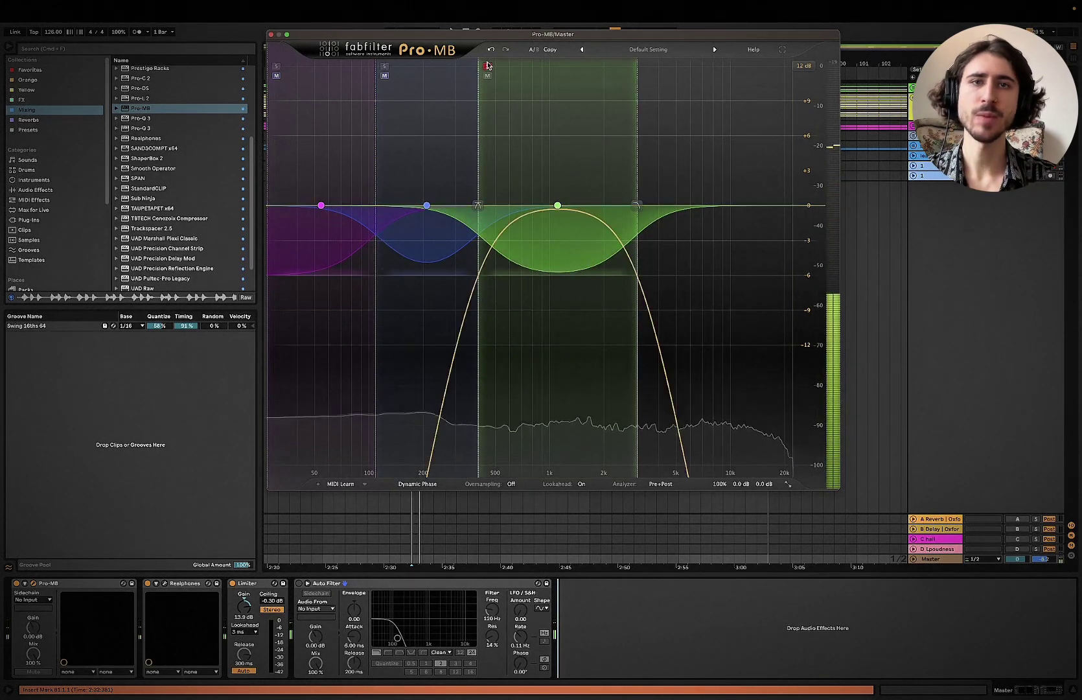
key("space")
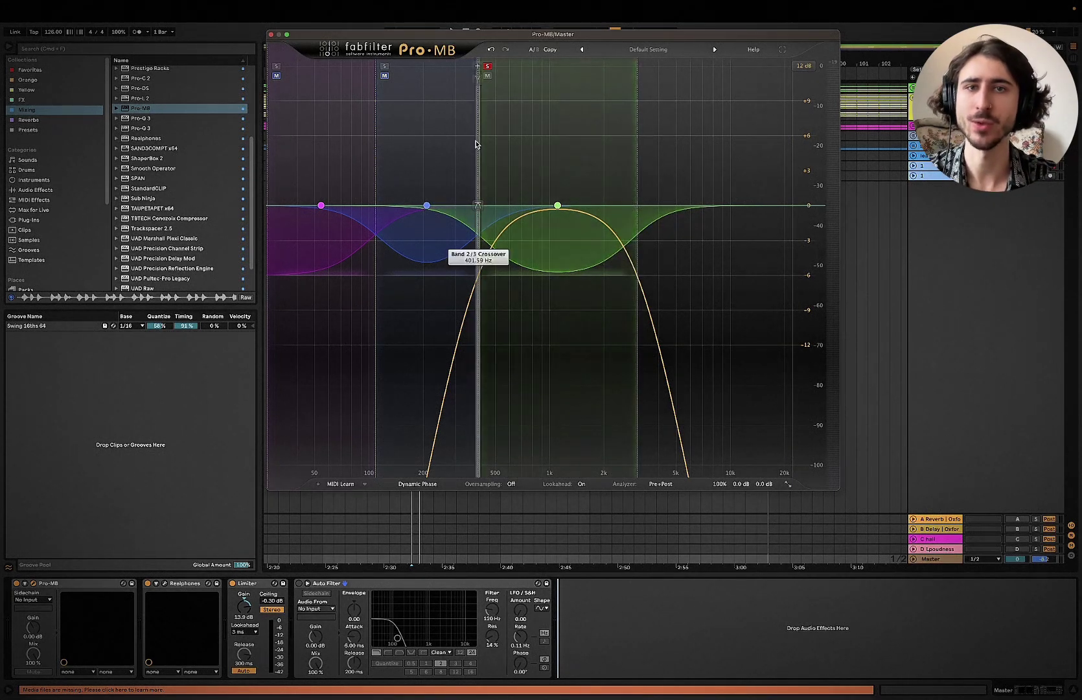
left_click(638, 123)
key("space")
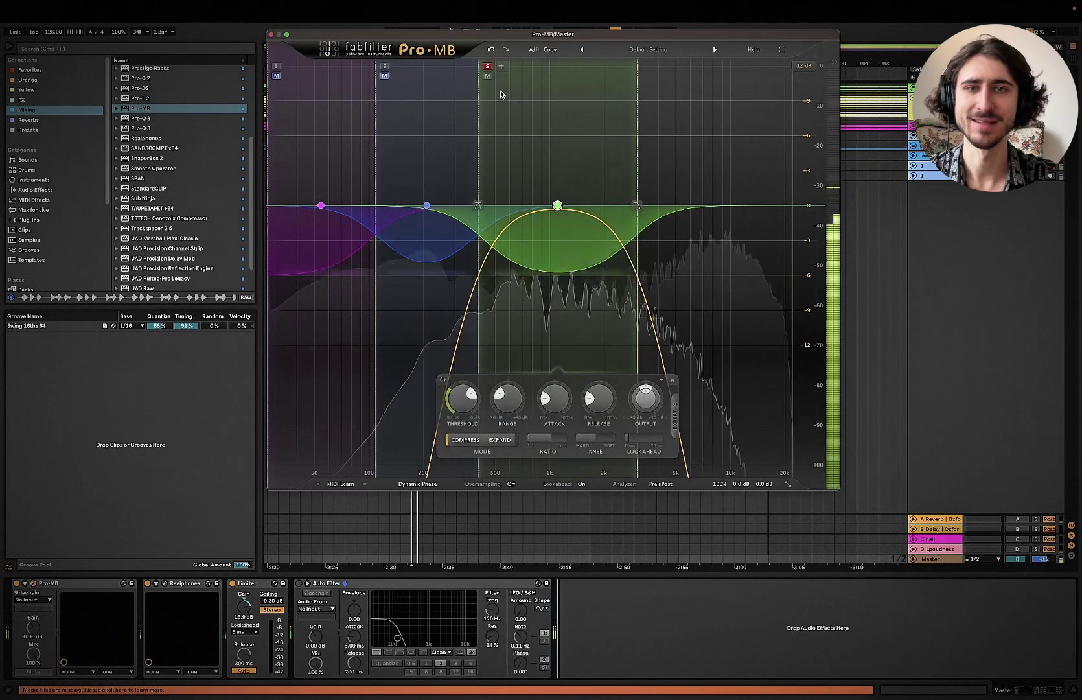
Step: Lower band 3's threshold to about -33 dB, set its attack to about 36%, and lengthen its release
left_click_drag(468, 399, 472, 436)
mouse_move(604, 403)
left_mouse_down()
mouse_move(607, 383)
mouse_move(604, 394)
left_mouse_up()
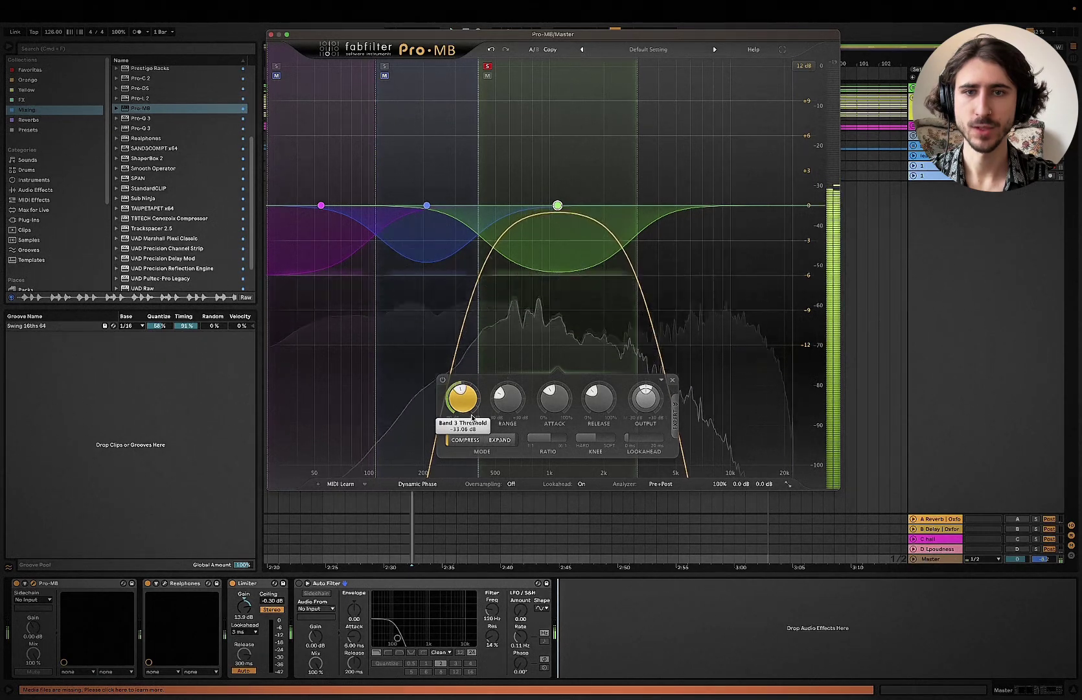
left_click_drag(563, 406, 562, 416)
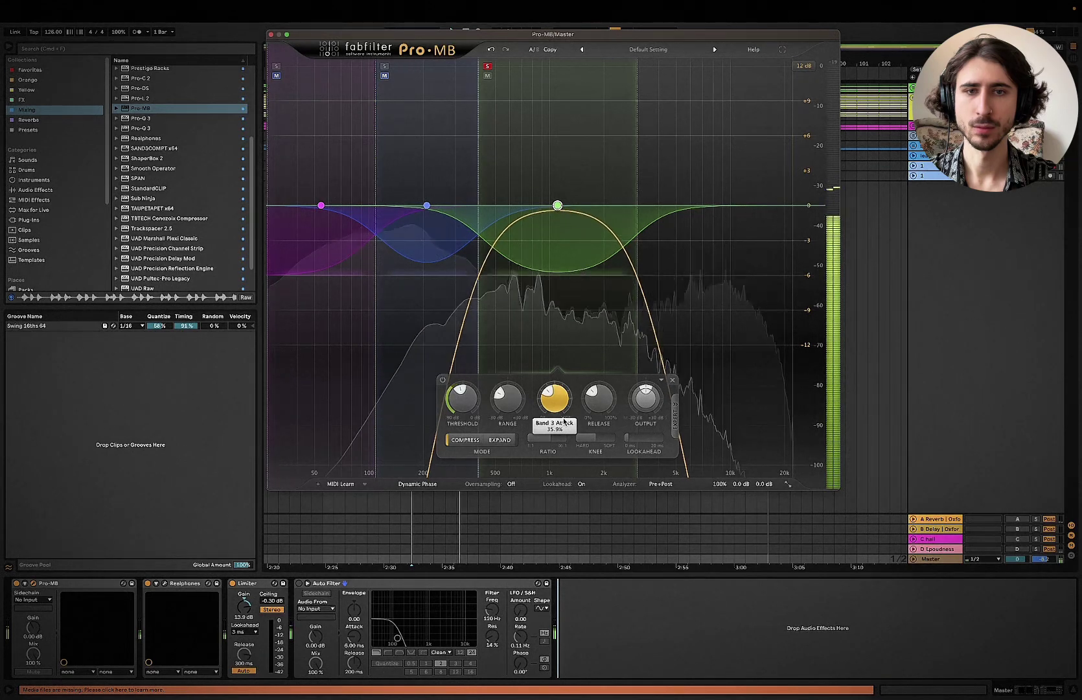
key("space")
key("space")
left_click_drag(609, 405, 620, 384)
key("Tab")
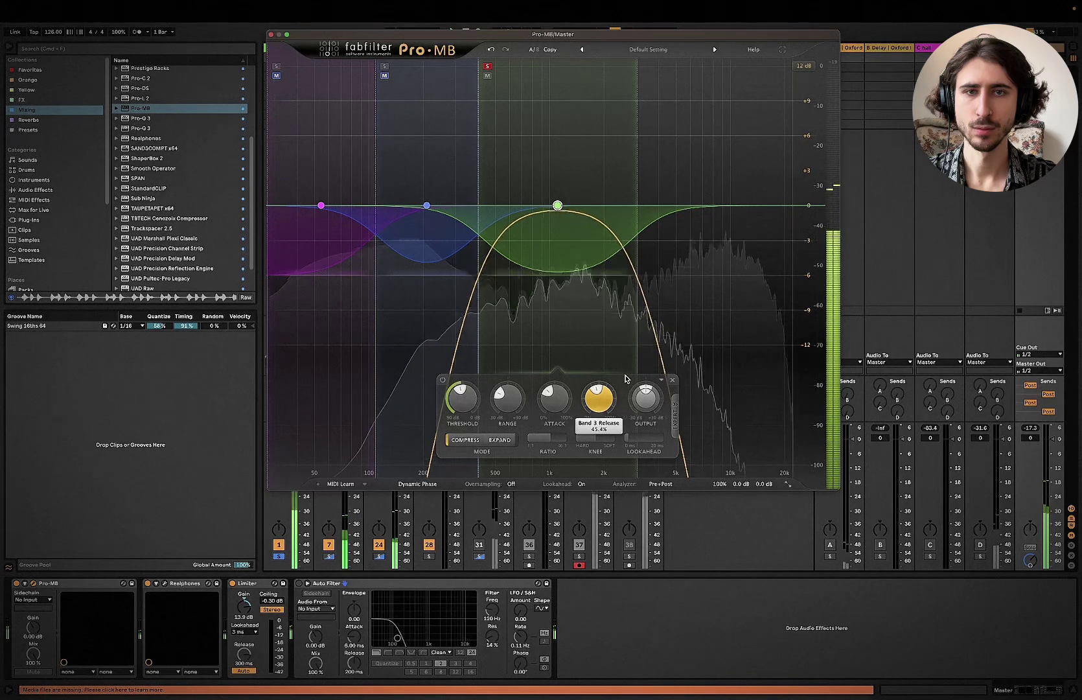
left_click_drag(625, 387, 626, 382)
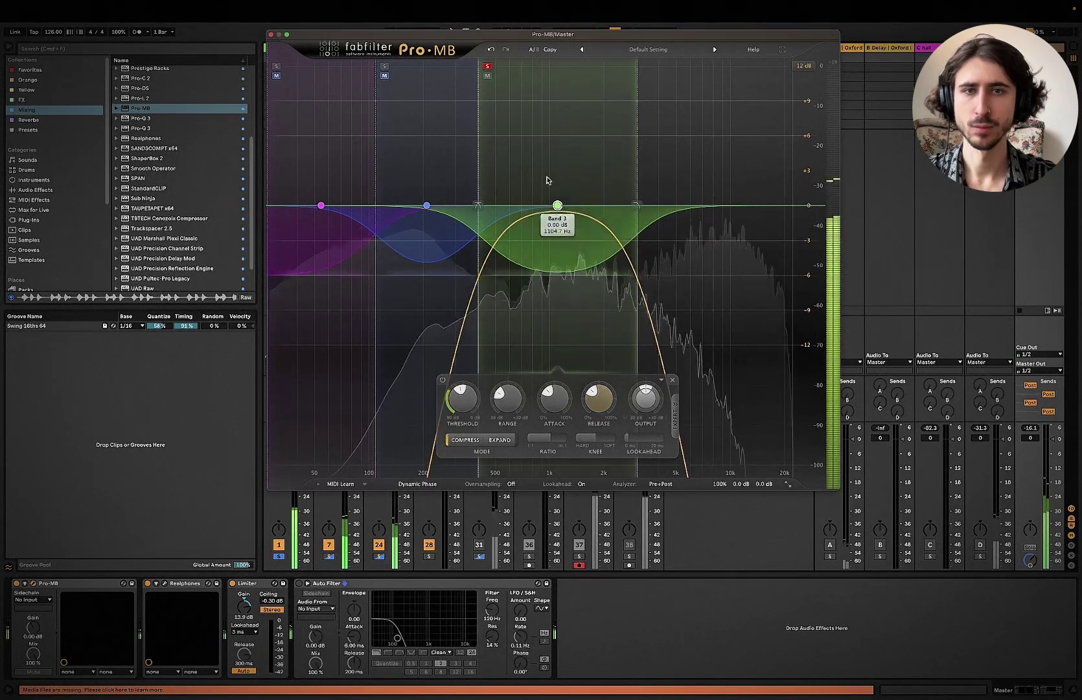
Step: Unsolo band 3 and compare the drop with that band bypassed and enabled
left_click(488, 66)
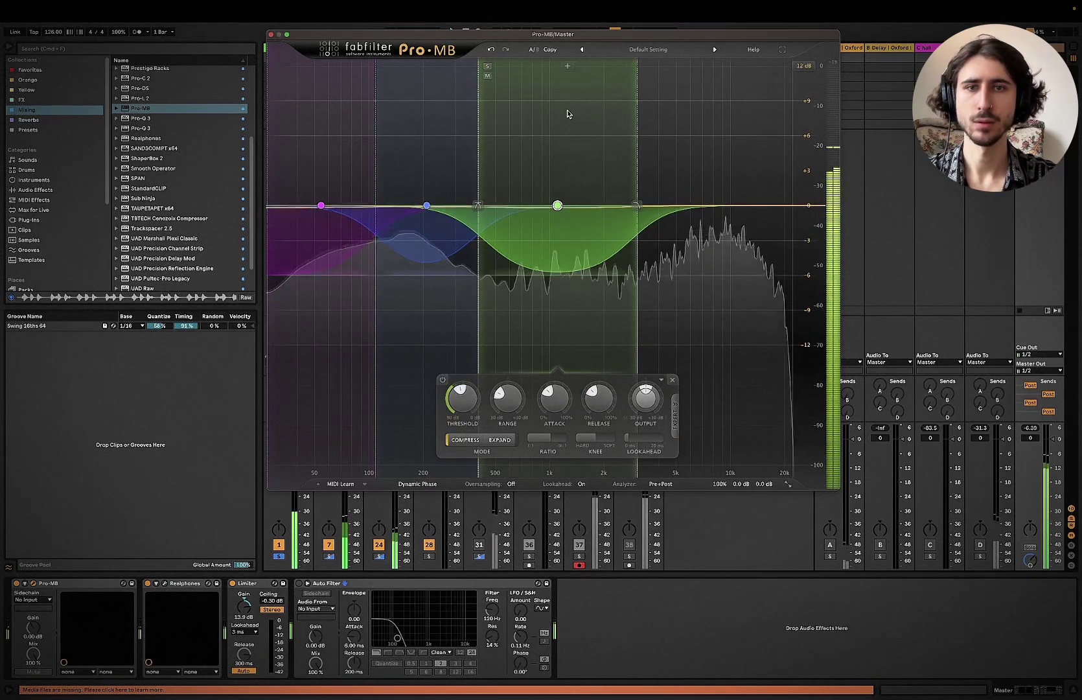
left_click(443, 380)
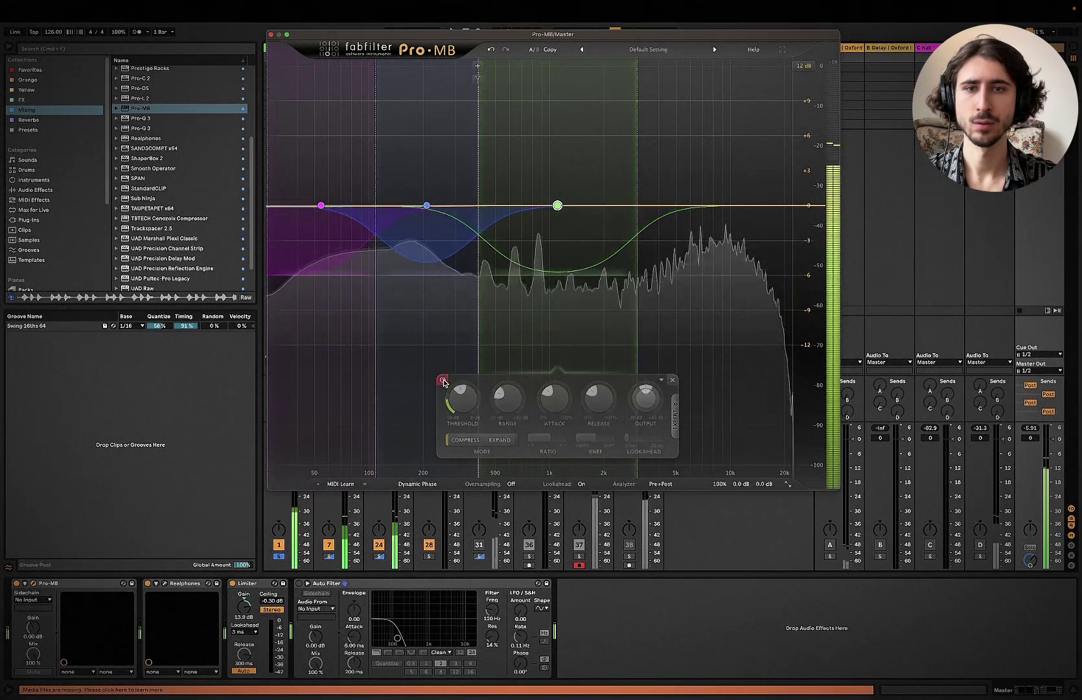
left_click(443, 380)
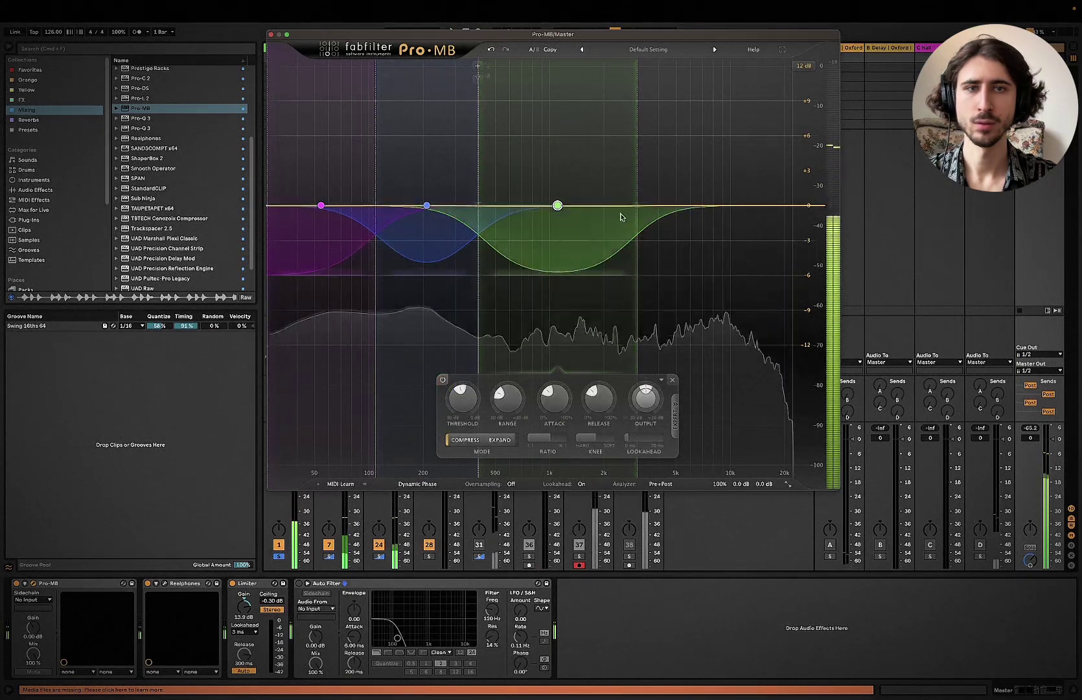
Step: Add a fourth band for the highs, starting at band 3's upper edge at about 3 kHz
left_click(719, 83)
left_click_drag(1079, 8, 1081, 8)
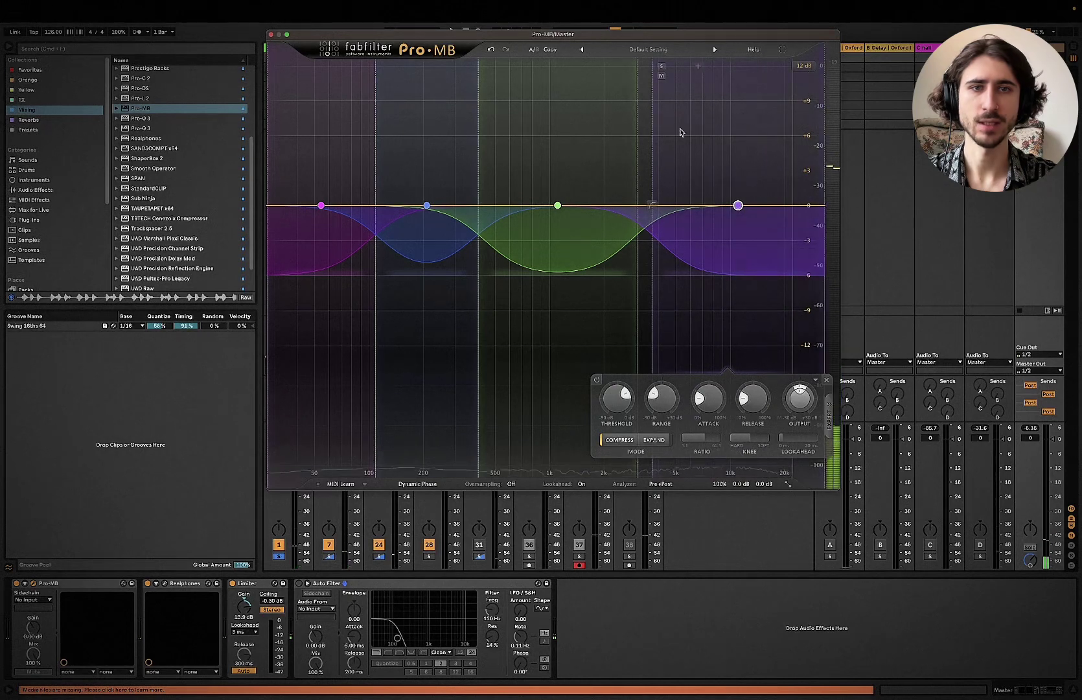
left_click_drag(654, 125, 643, 124)
Step: Lower band 4's threshold, raise its attack, and set its release to 21.8% while the drop plays
left_click_drag(709, 431, 706, 361)
key("space")
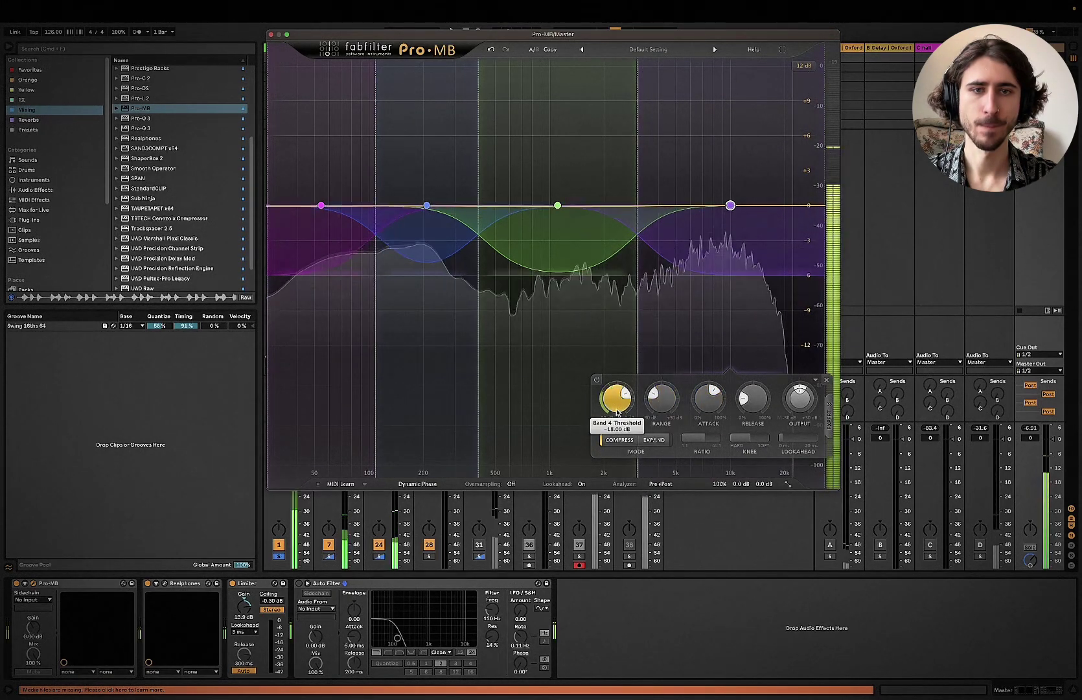
left_click_drag(622, 446, 627, 457)
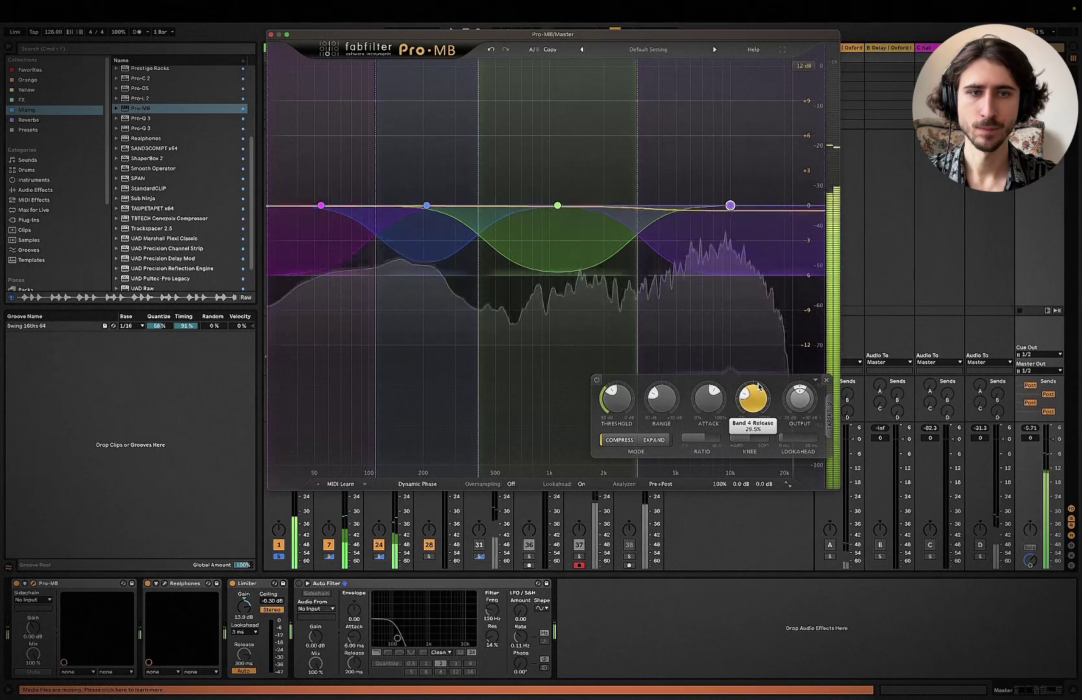
left_click_drag(758, 385, 758, 402)
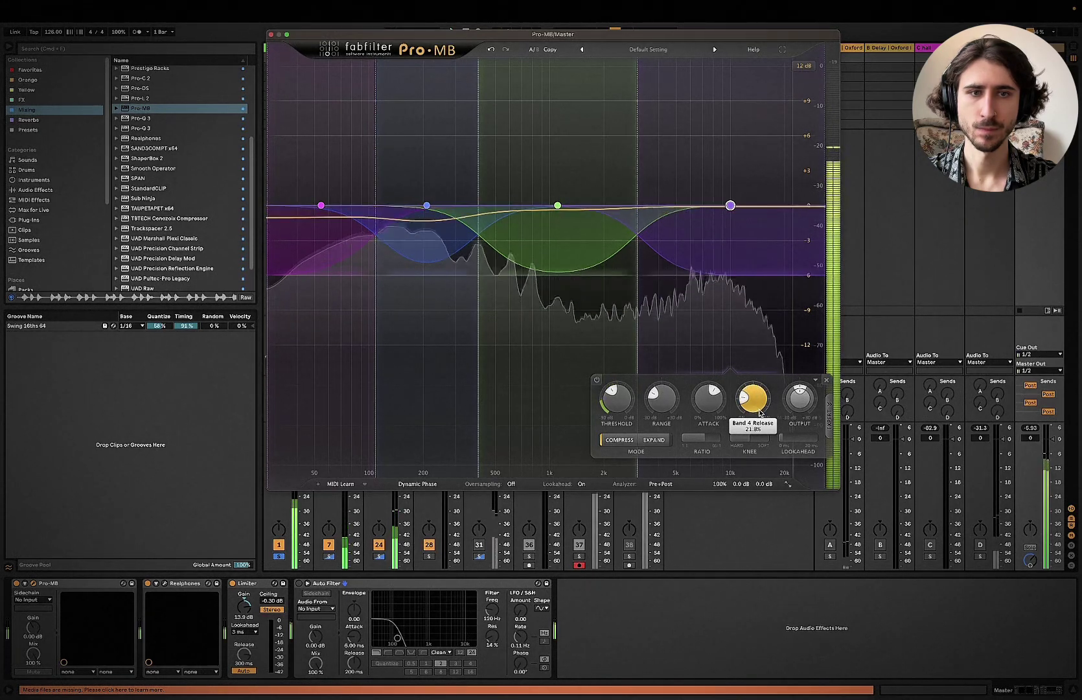
left_click_drag(712, 402, 705, 386)
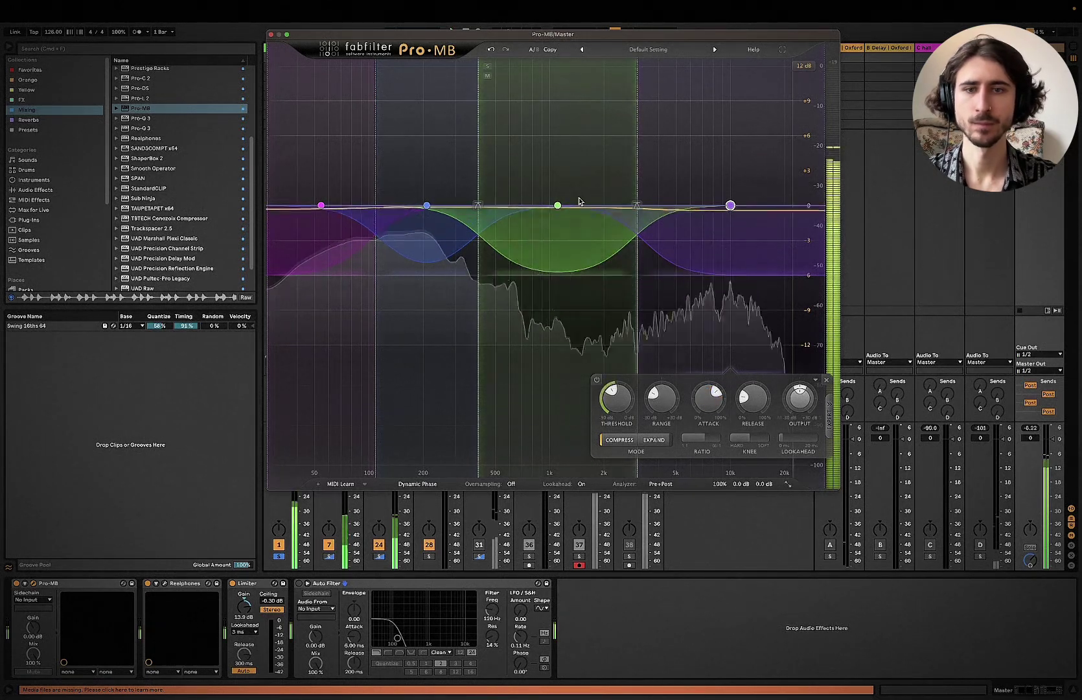
Step: Raise band 3's output level to +0.84 dB and band 2's output level slightly, undoing the stronger +0.63 dB boost on band 2
left_click_drag(558, 206, 557, 196)
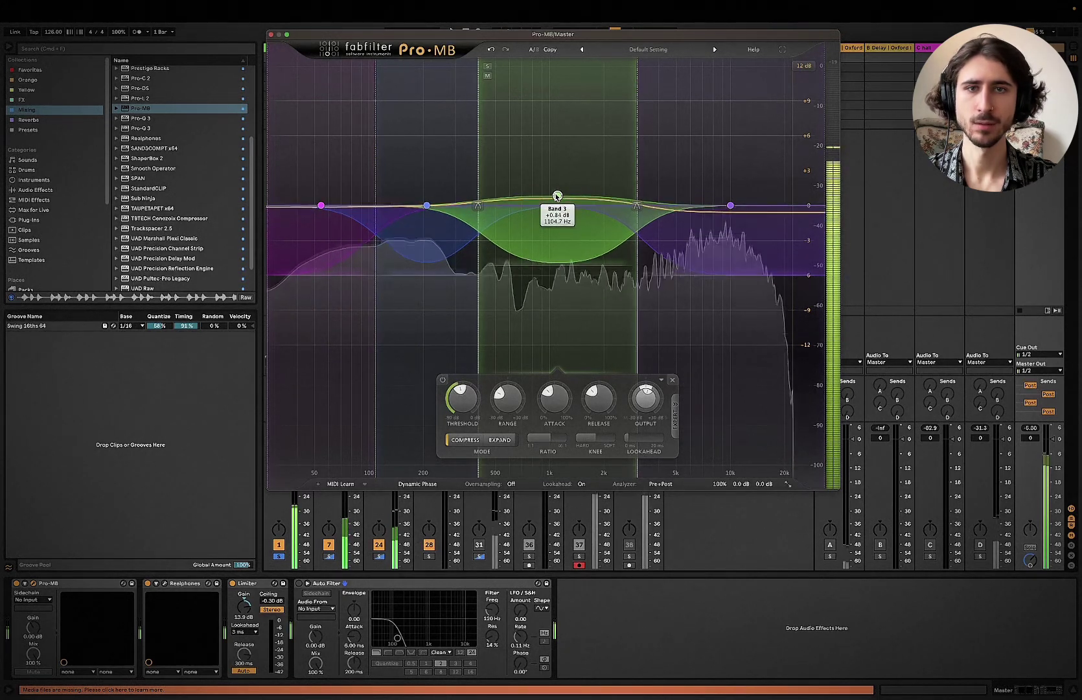
left_click_drag(426, 205, 426, 198)
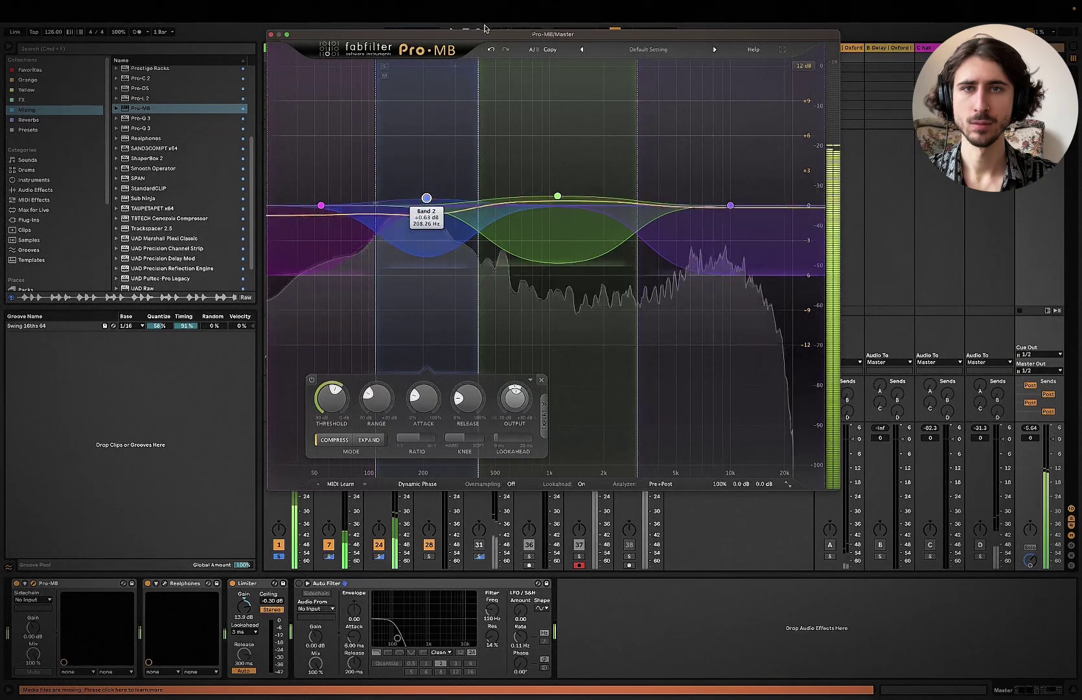
left_click(491, 49)
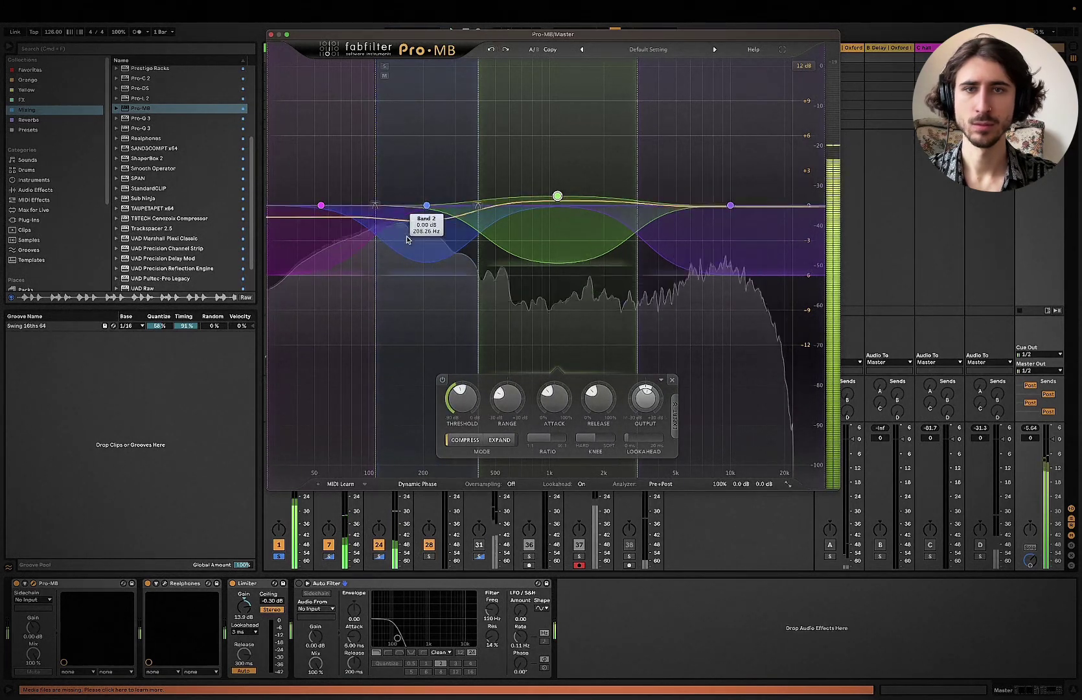
left_click_drag(426, 205, 426, 203)
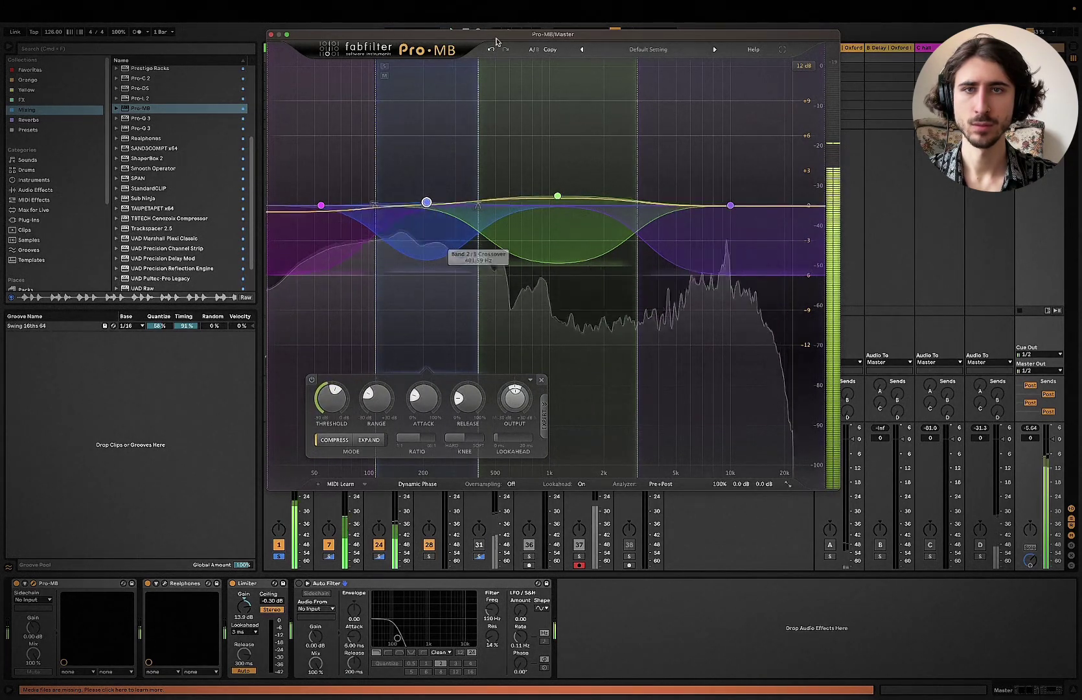
Step: Lower band 1's threshold to about -29.8 dB and close the Pro-MB window
left_click(337, 240)
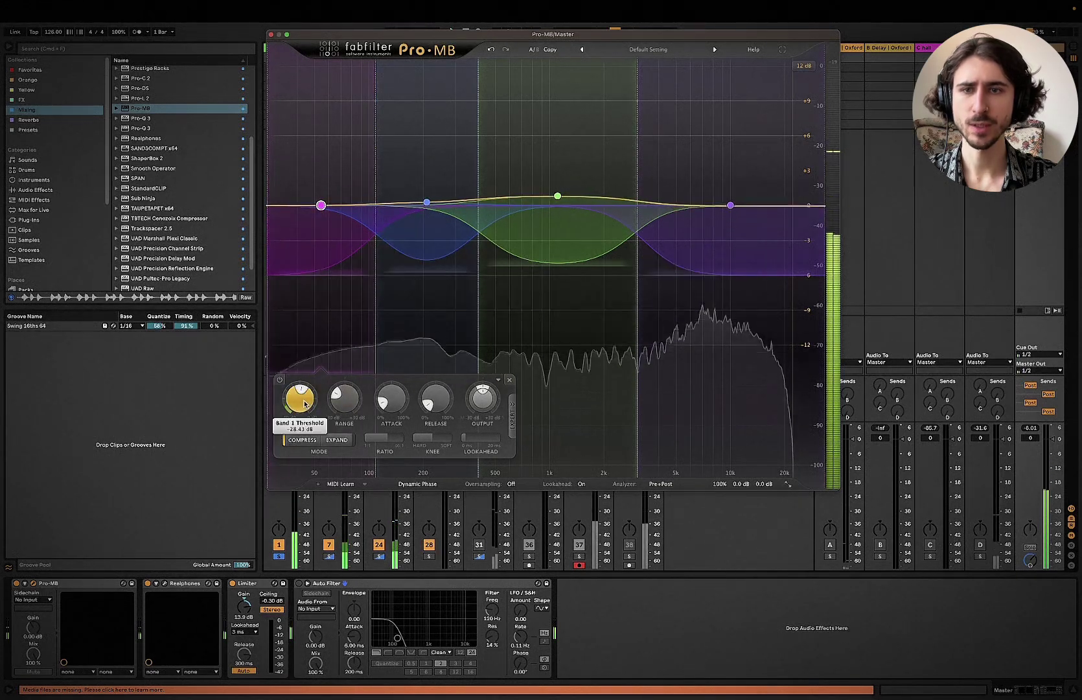
left_click_drag(305, 403, 310, 415)
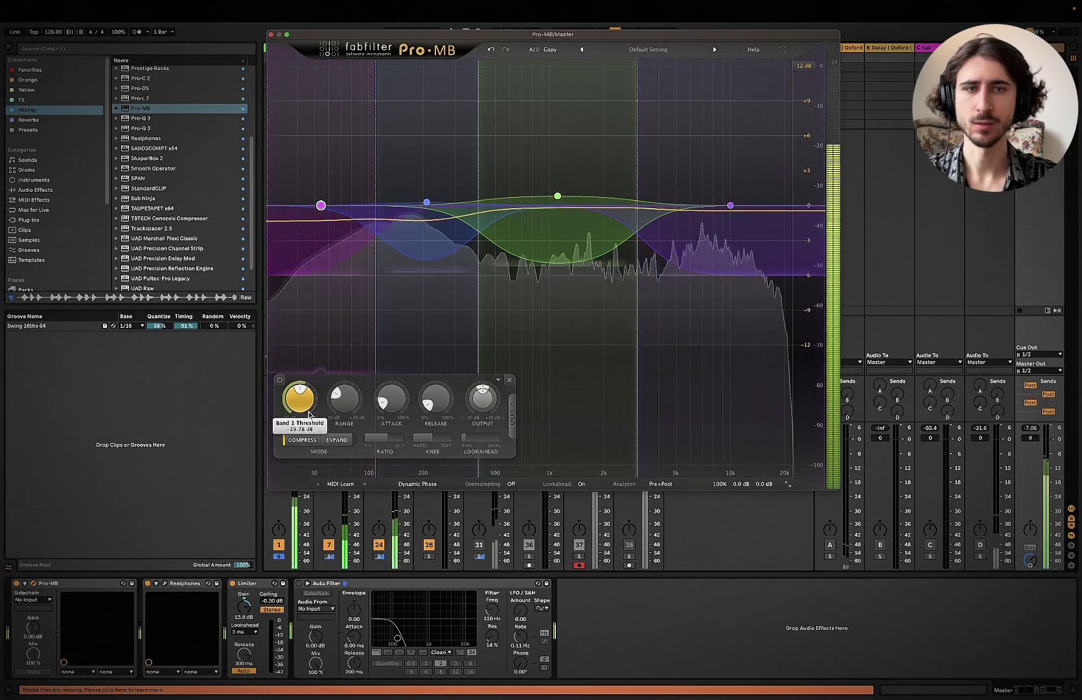
left_click(643, 612)
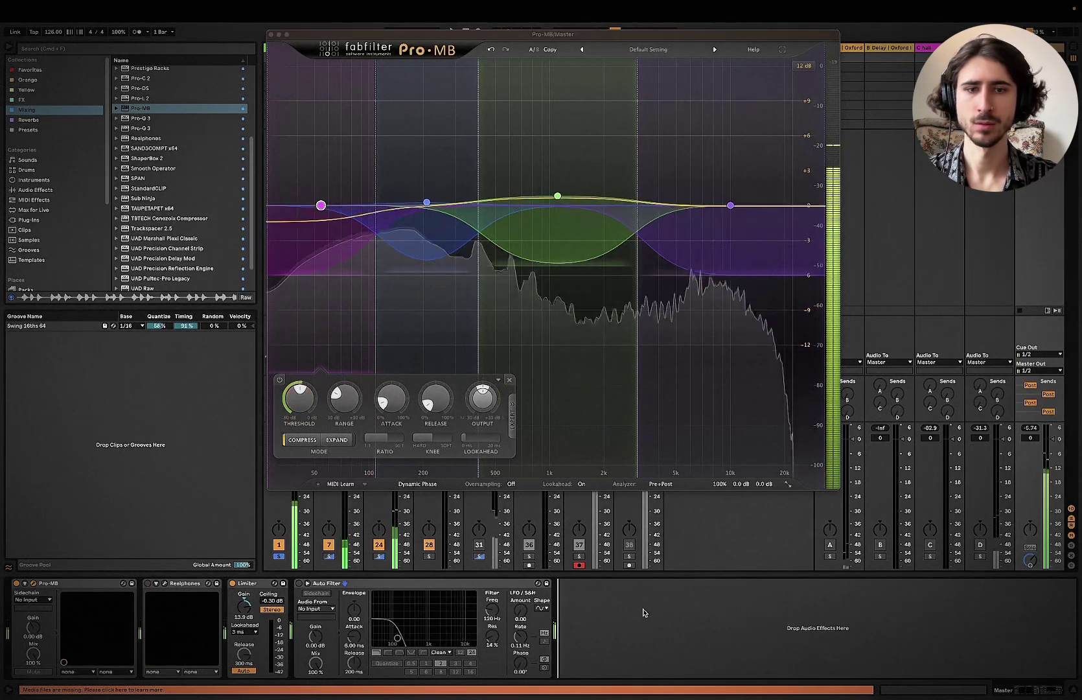
left_click(272, 35)
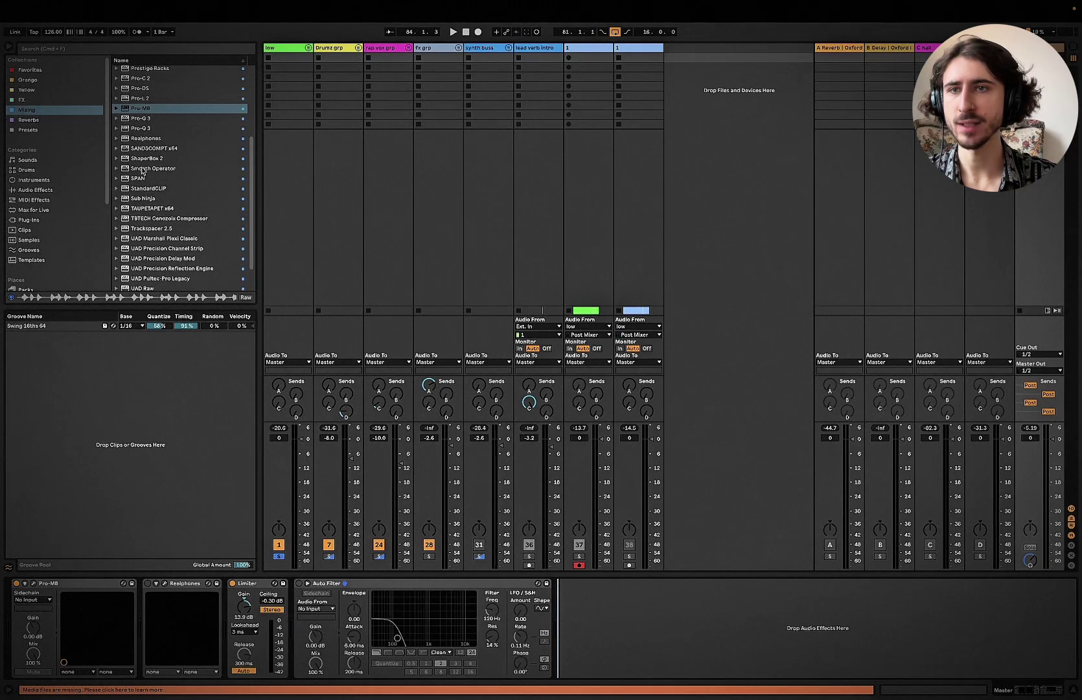
Step: Insert Pro-C 2 on the Master between Pro-MB and Realphones, and set its style to Mastering
scroll(142, 170, "up", 3)
left_click_drag(141, 129, 142, 660)
left_click(491, 329)
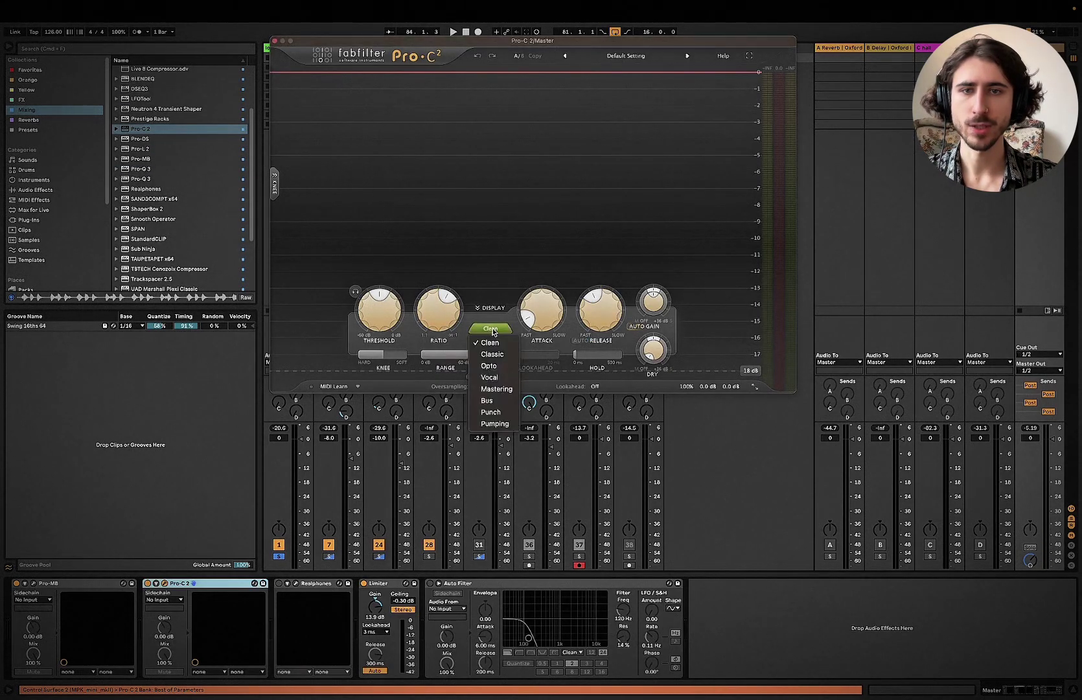
left_click(496, 389)
Step: Set Pro-C 2's attack to its slowest, enable auto release, and set a fast release
left_click_drag(533, 313, 611, 251)
left_click(578, 343)
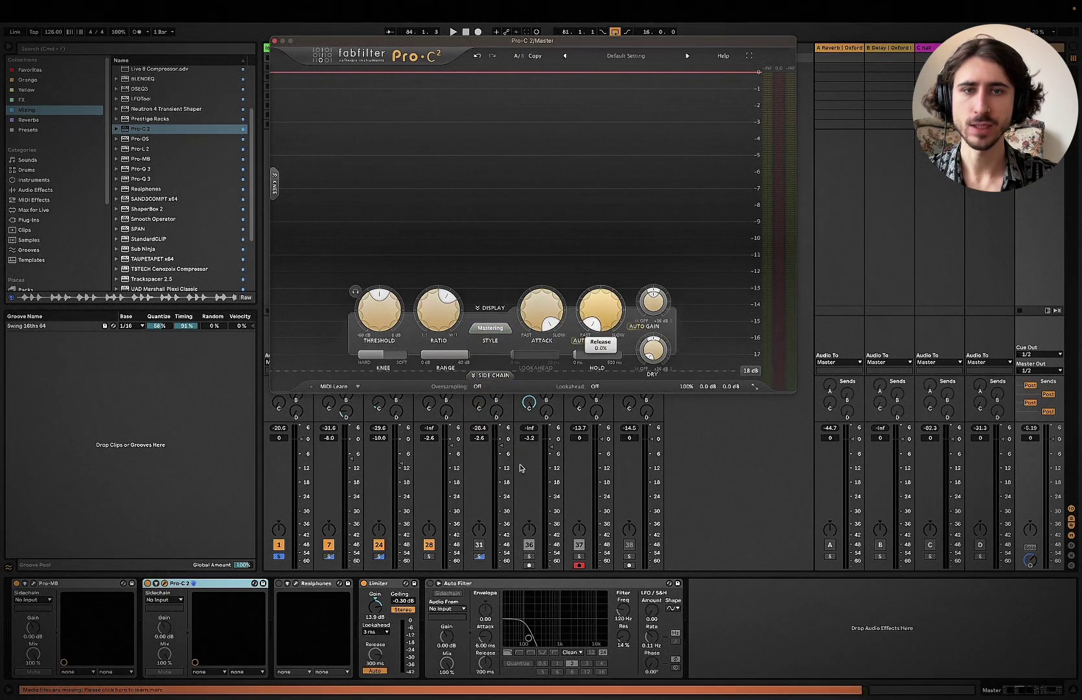
left_click_drag(595, 293, 591, 319)
Step: Reset Pro-C 2's threshold to maximum, lower it to about -23.8 dB while the drop plays, and shorten the attack slightly
left_click_drag(379, 310, 374, 4)
key("space")
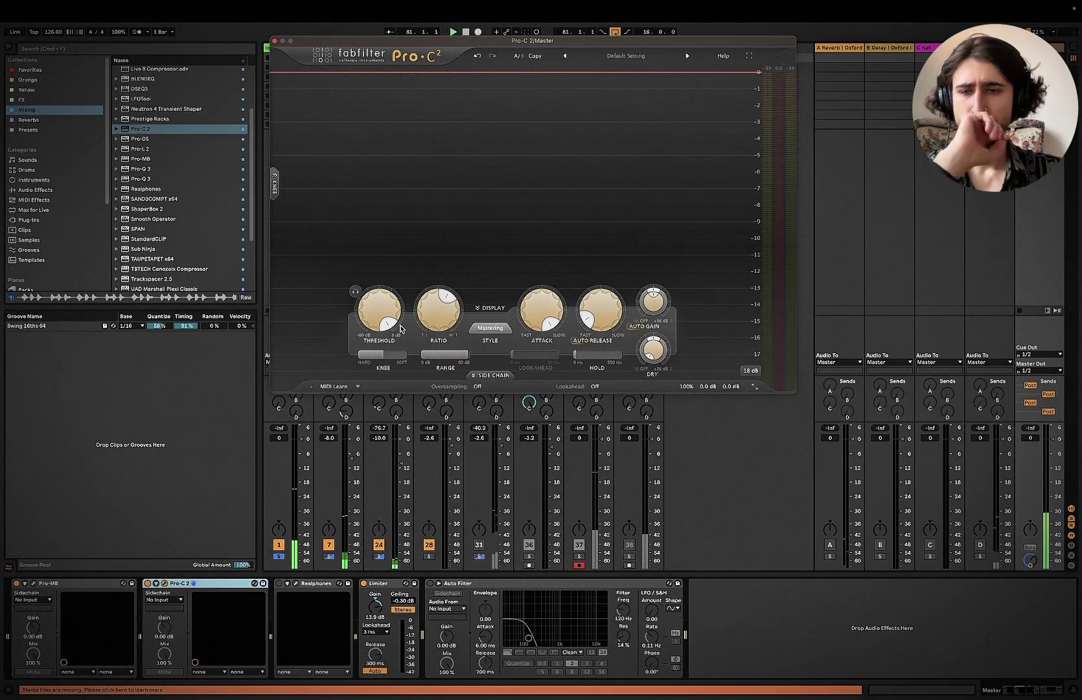
left_click_drag(403, 331, 392, 407)
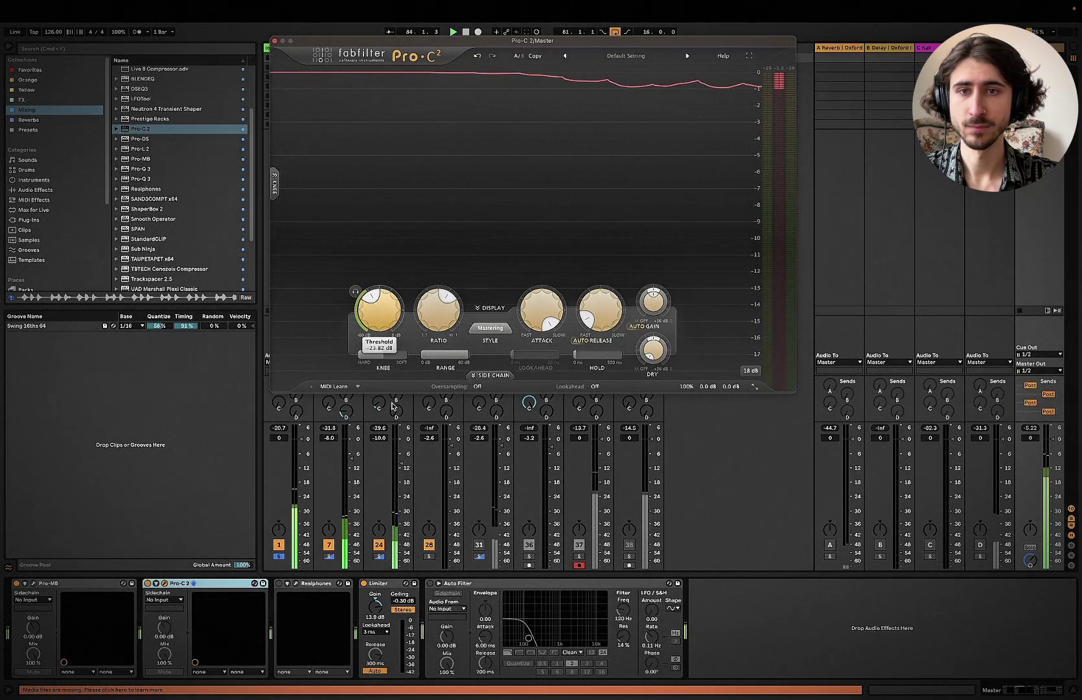
left_click_drag(541, 334, 542, 347)
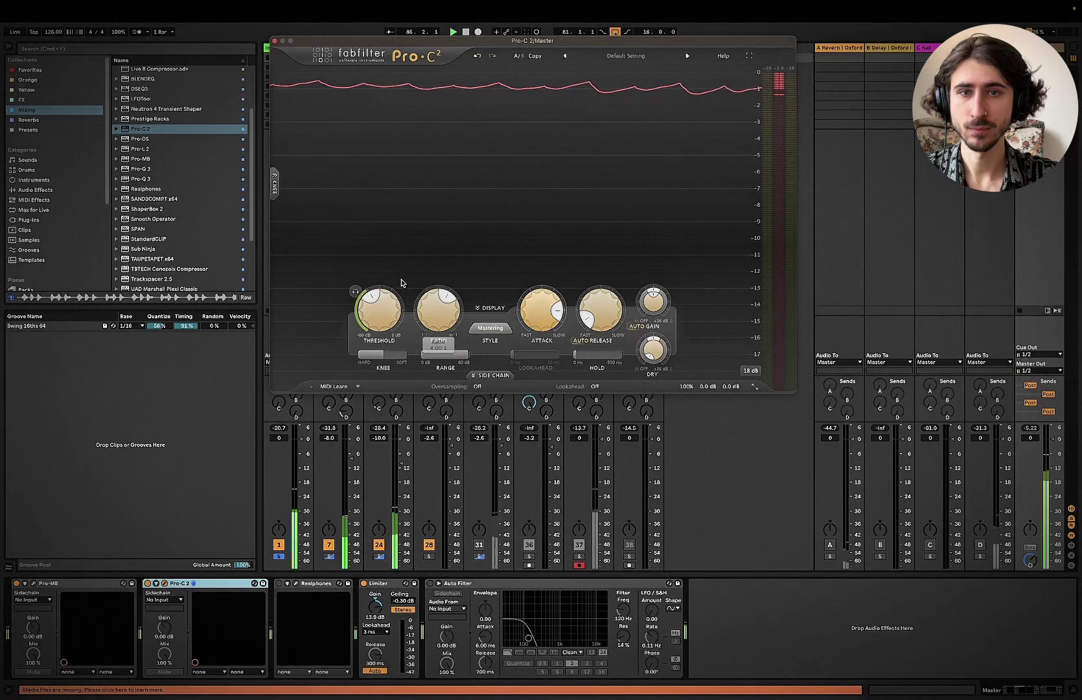
Step: Set Pro-C 2's threshold to about -21.26 dB, shorten its attack slightly, and close its window with playback stopped
left_click_drag(387, 307, 386, 300)
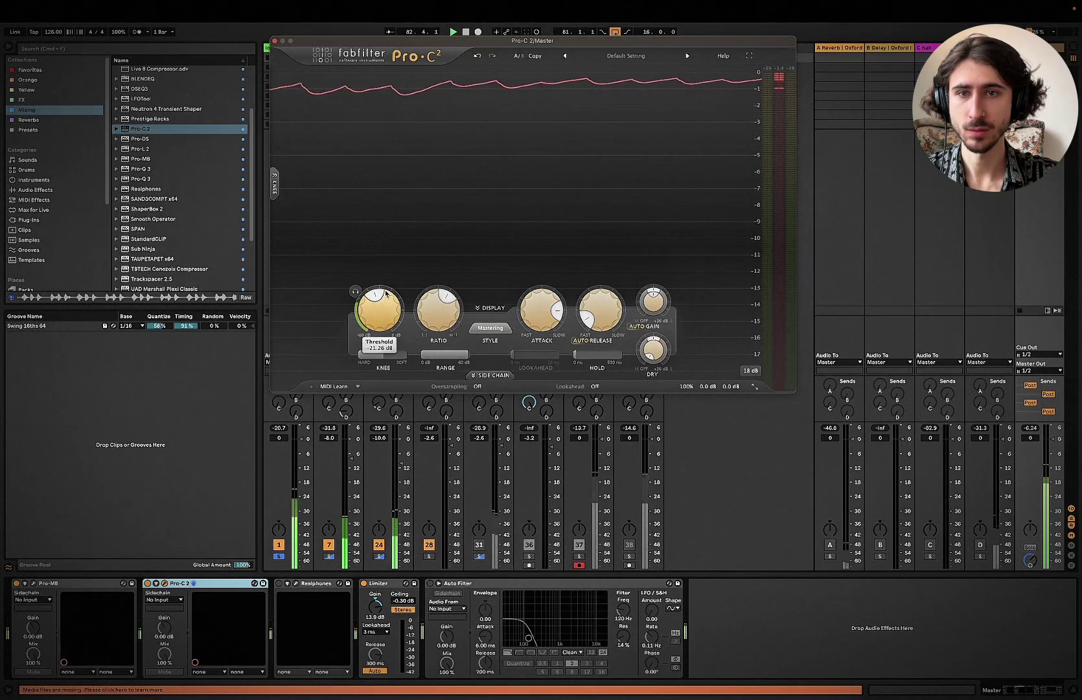
mouse_move(547, 316)
left_mouse_down()
mouse_move(552, 338)
mouse_move(553, 327)
left_mouse_up()
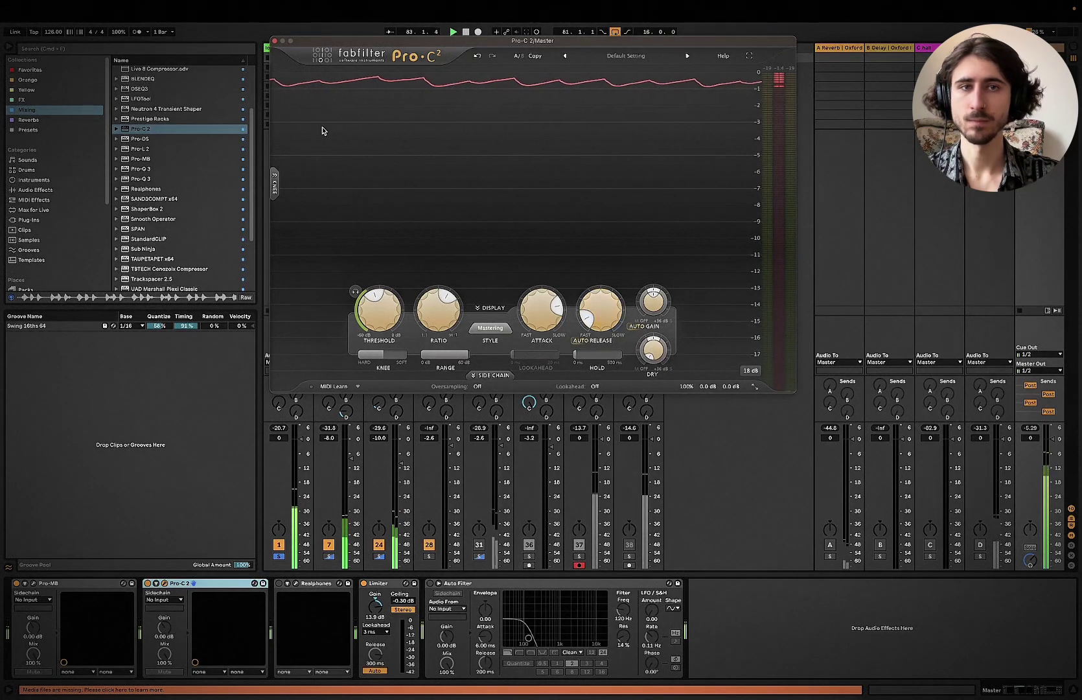
left_click(275, 40)
key("space")
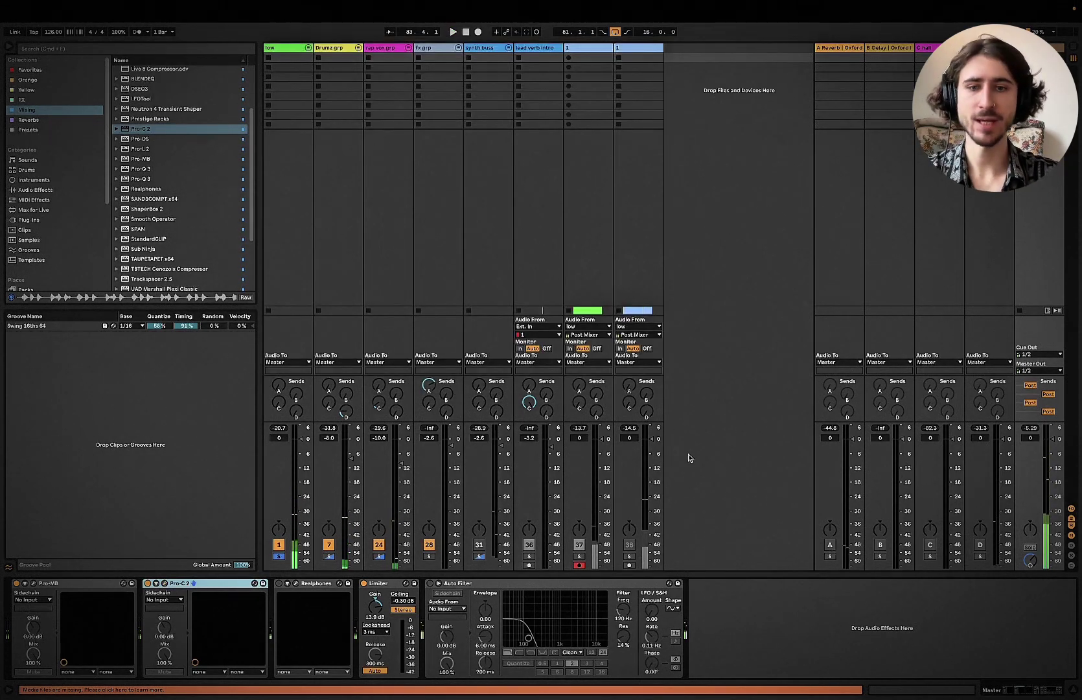
Step: Play the start of the drop from bar 81 in the Arrangement and look over the whole track's layout
key("Tab")
key("space")
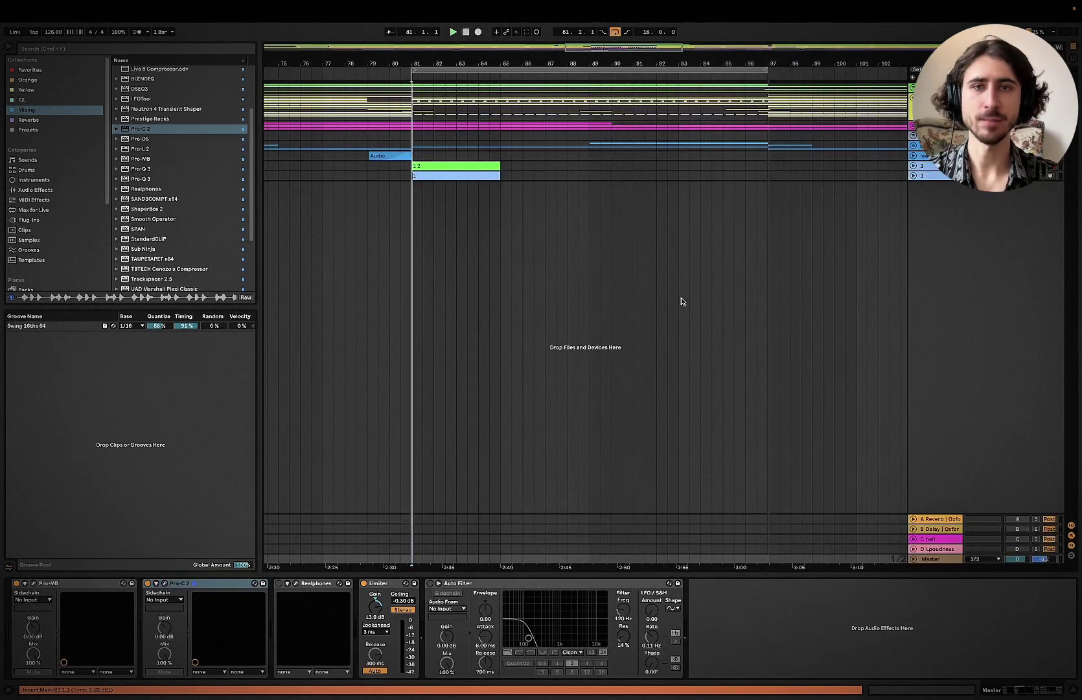
scroll(681, 301, "left", 1)
scroll(681, 301, "right", 1)
scroll(682, 302, "down", 1)
scroll(682, 301, "right", 1)
scroll(681, 301, "down", 2)
scroll(681, 302, "right", 1)
key("space")
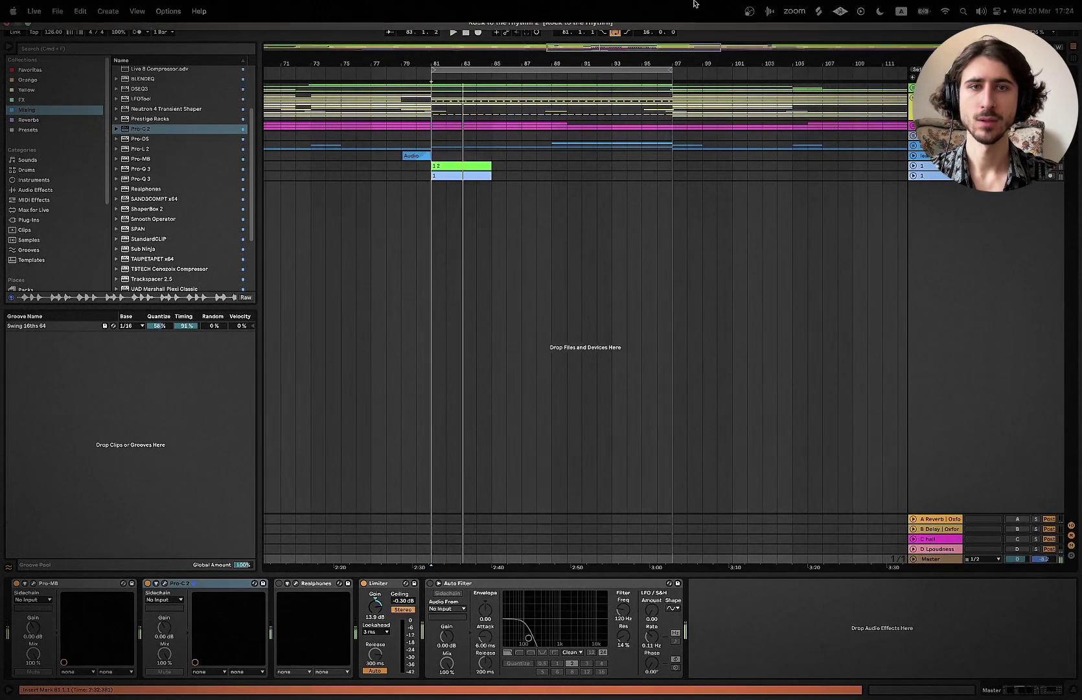
mouse_move(705, 4)
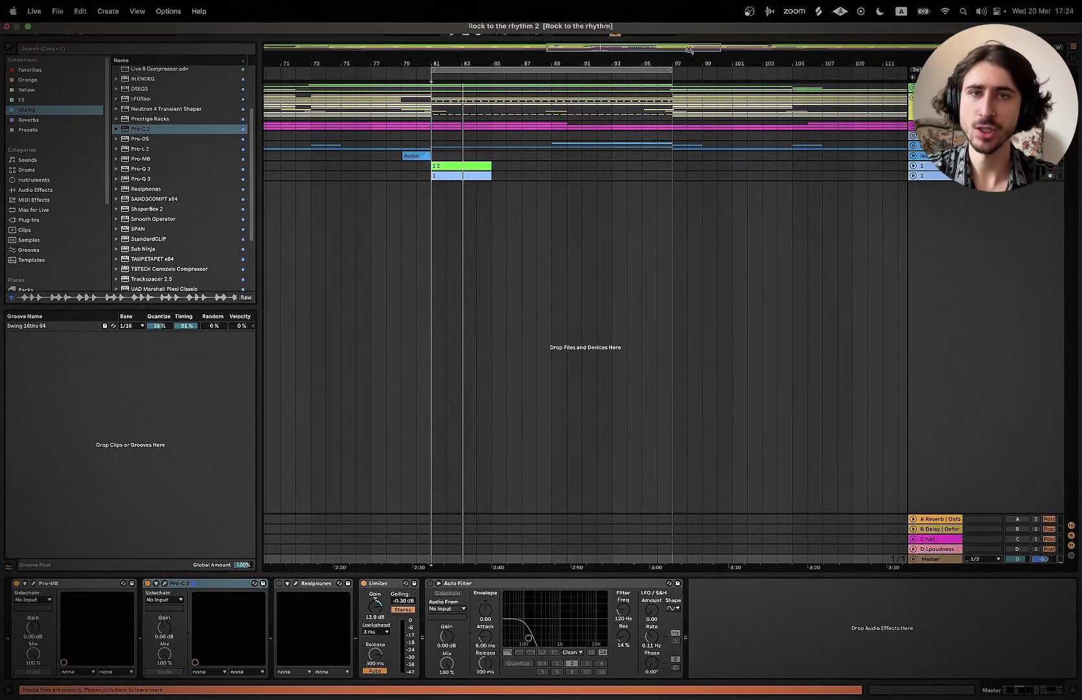
scroll(660, 174, "down", 6)
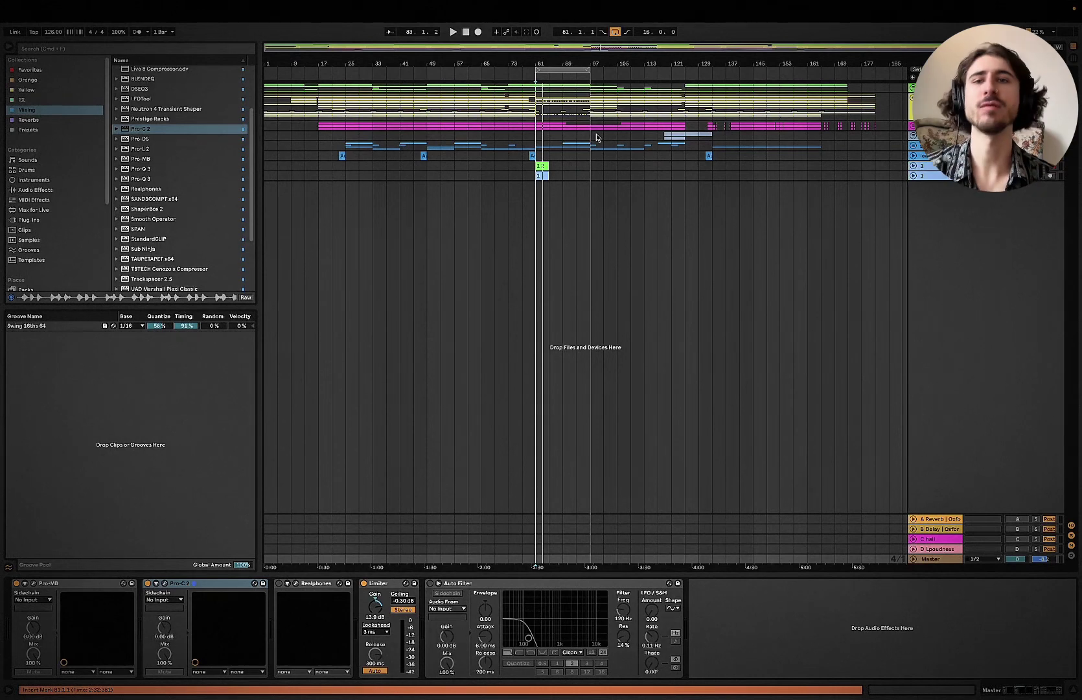
scroll(537, 156, "up", 5)
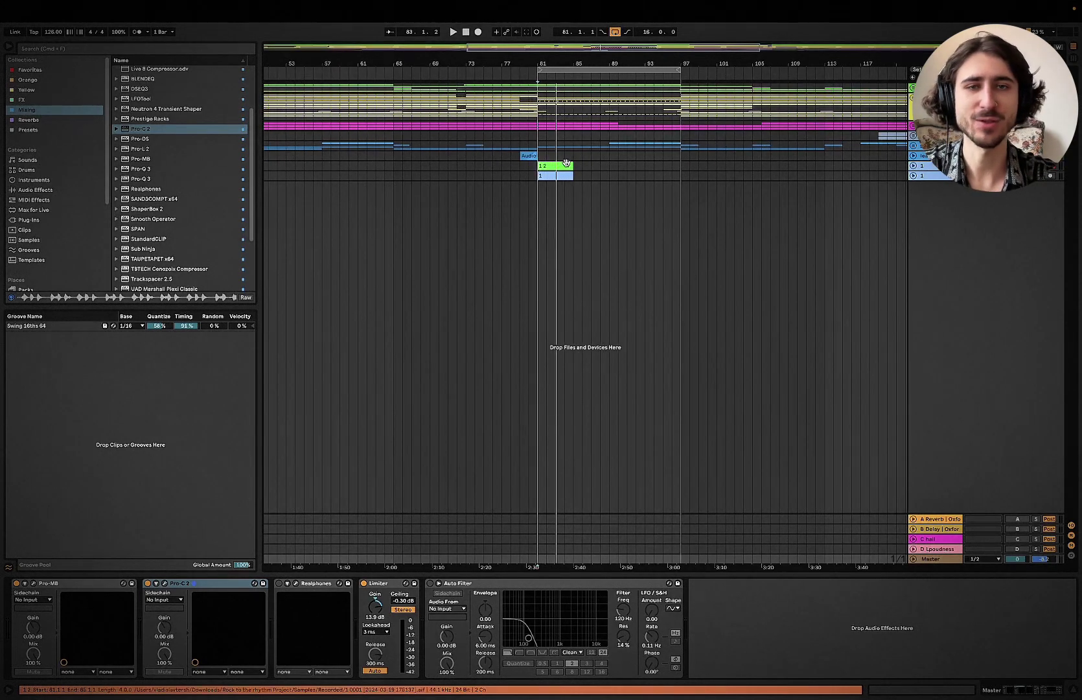
scroll(538, 156, "right", 2)
Step: Enable Realphones on the Master and audition the drop through Cinelab Extra's Near speakers, in mono, and through its Cubes
left_click(279, 583)
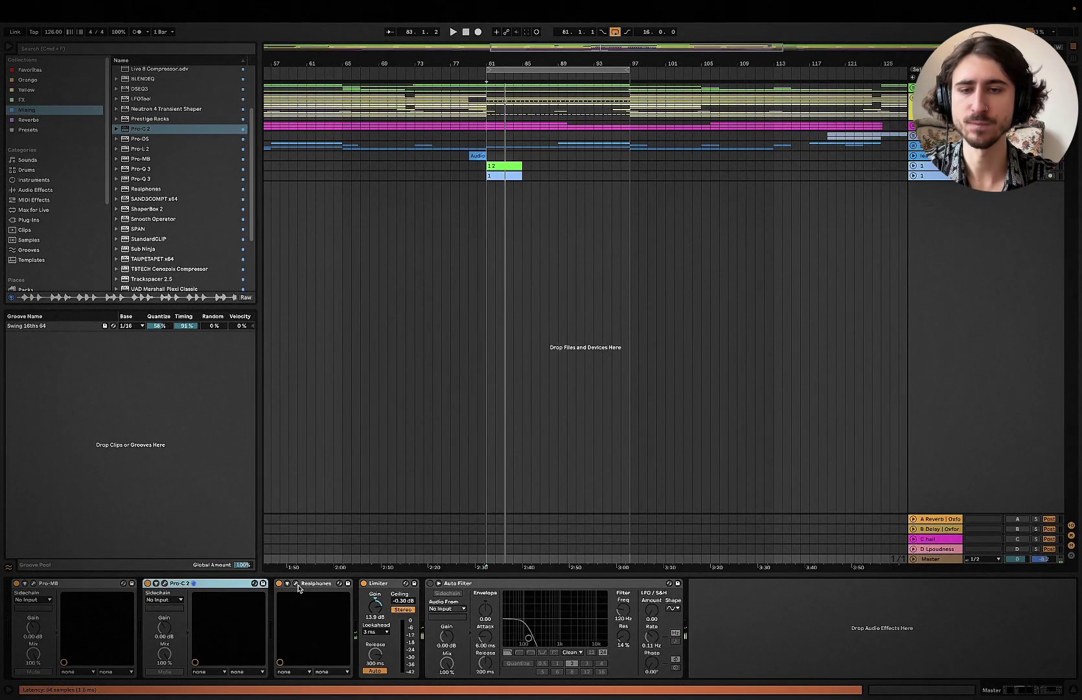
left_click(296, 584)
left_click(340, 379)
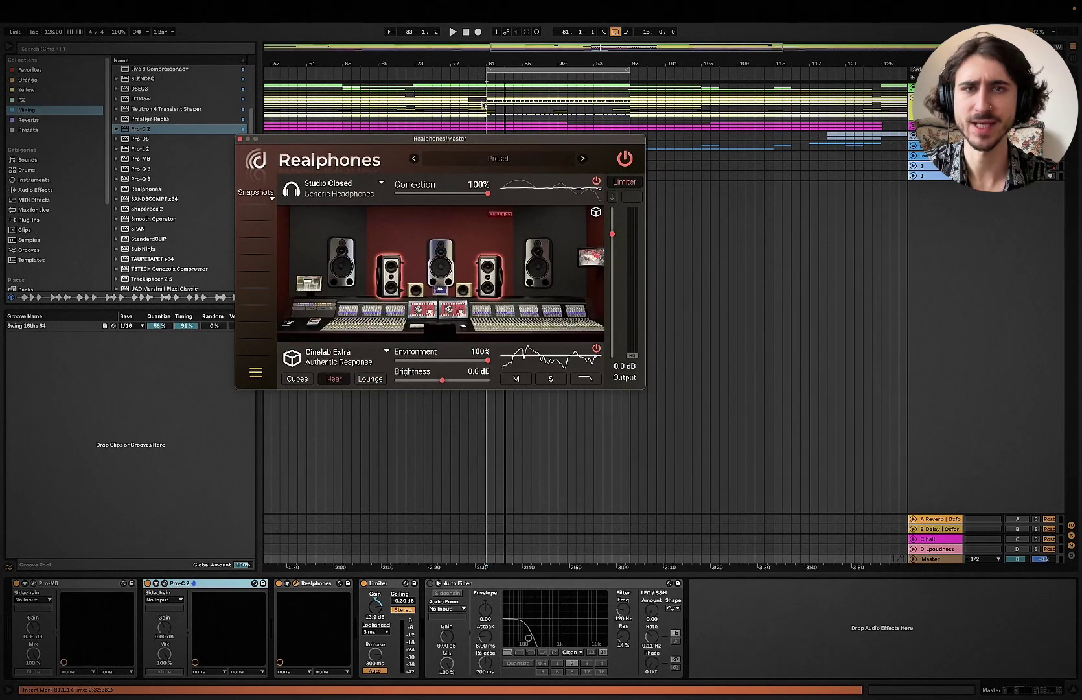
key("space")
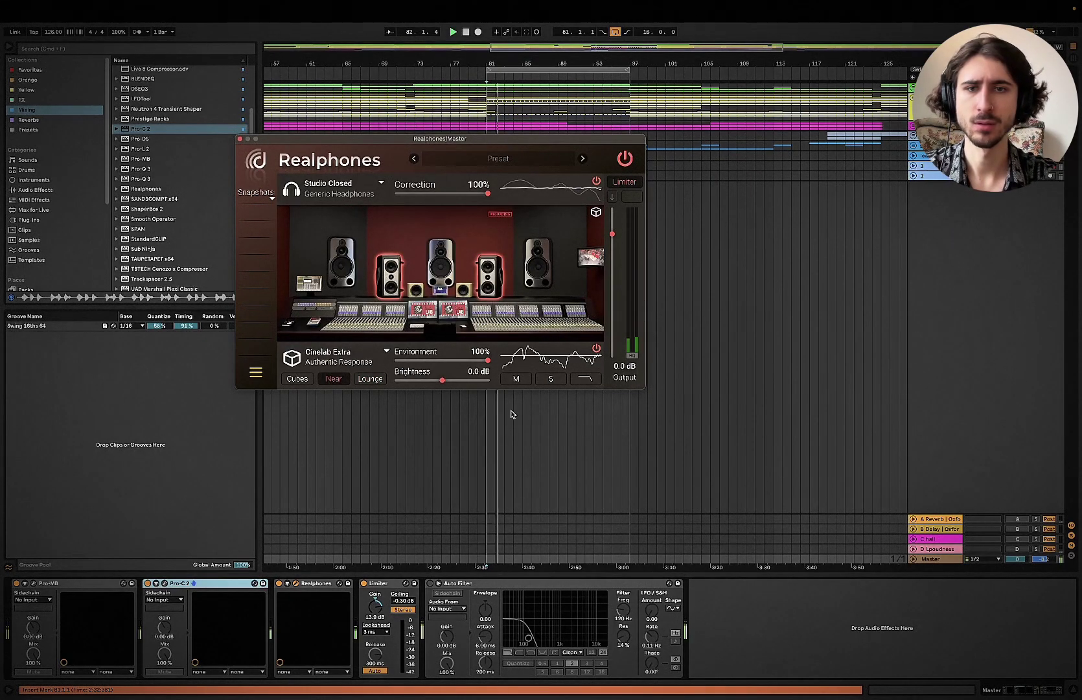
key("space")
key("space")
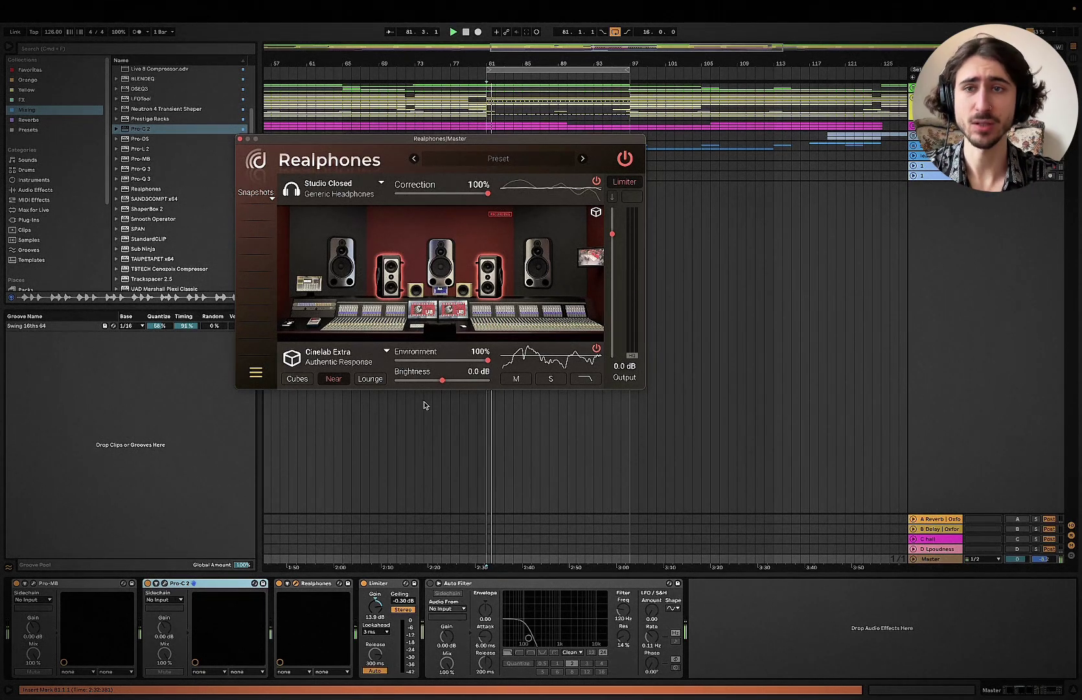
left_click(524, 379)
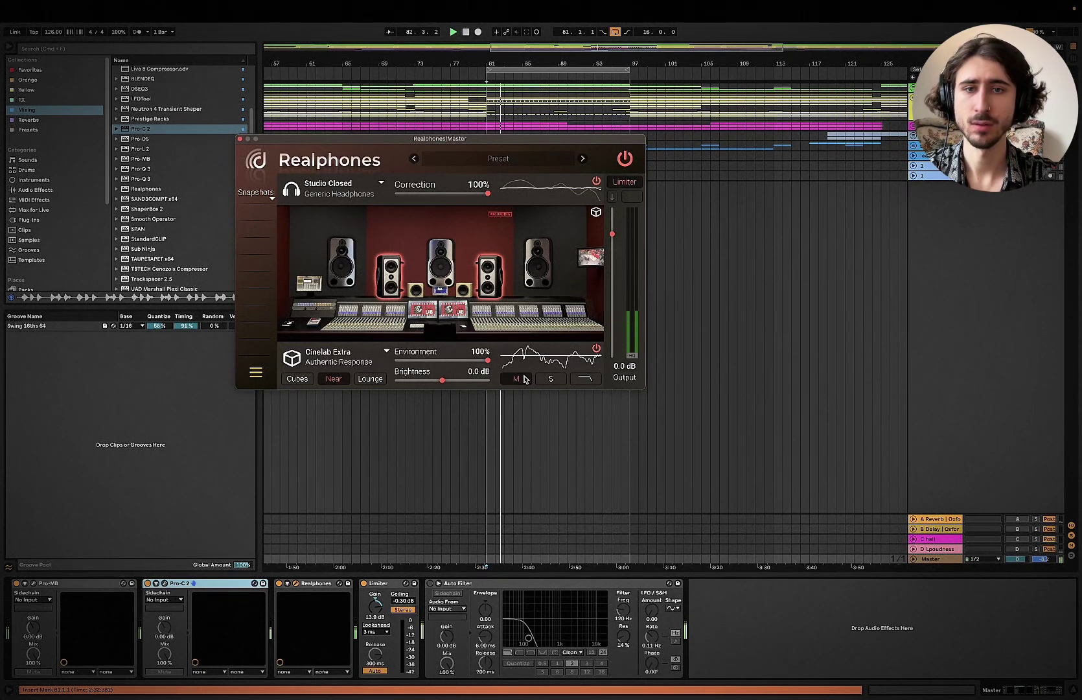
left_click(297, 378)
Step: Audition the drop through Realphones' Mix Focus environment, including Clarity and Groove, and through Music Studio I
left_click(328, 355)
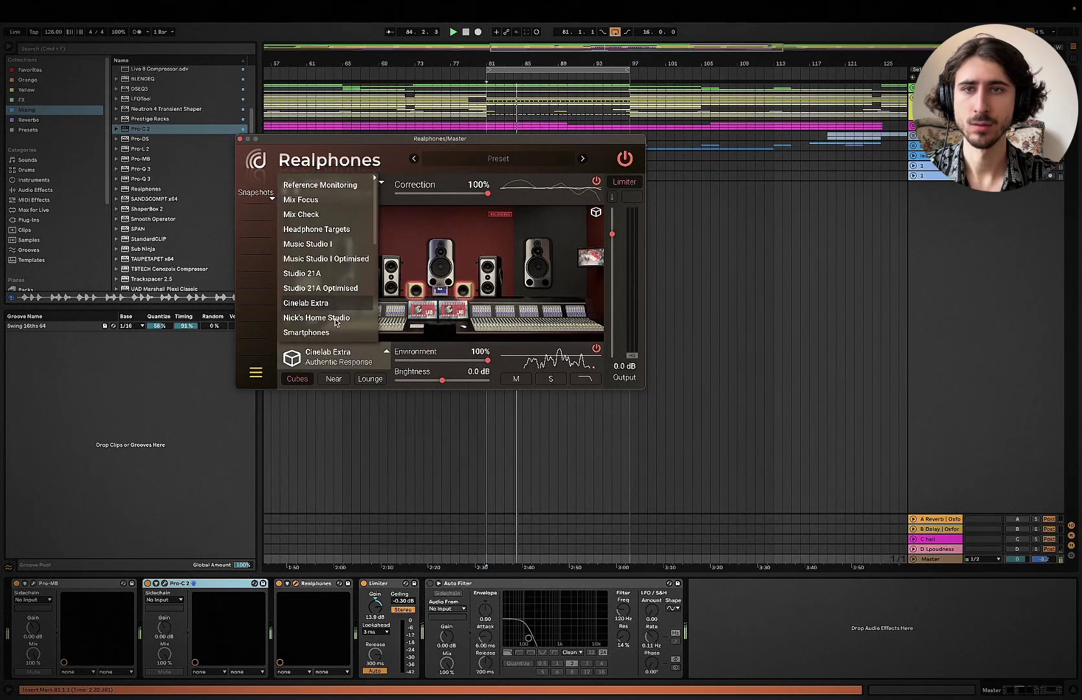
left_click(304, 199)
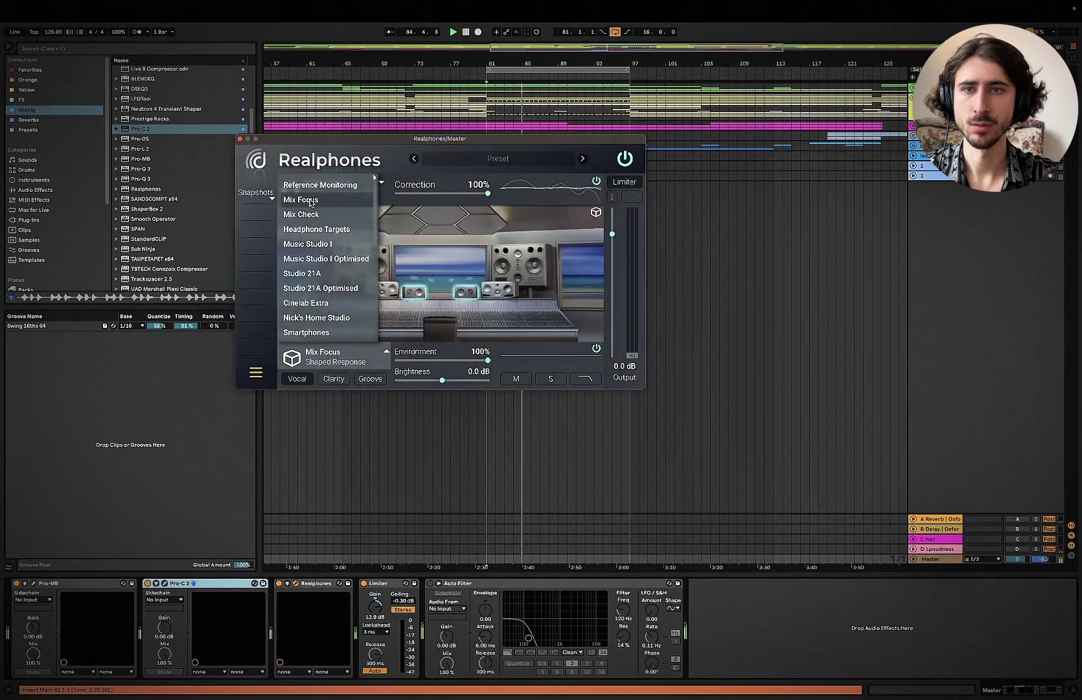
left_click(338, 381)
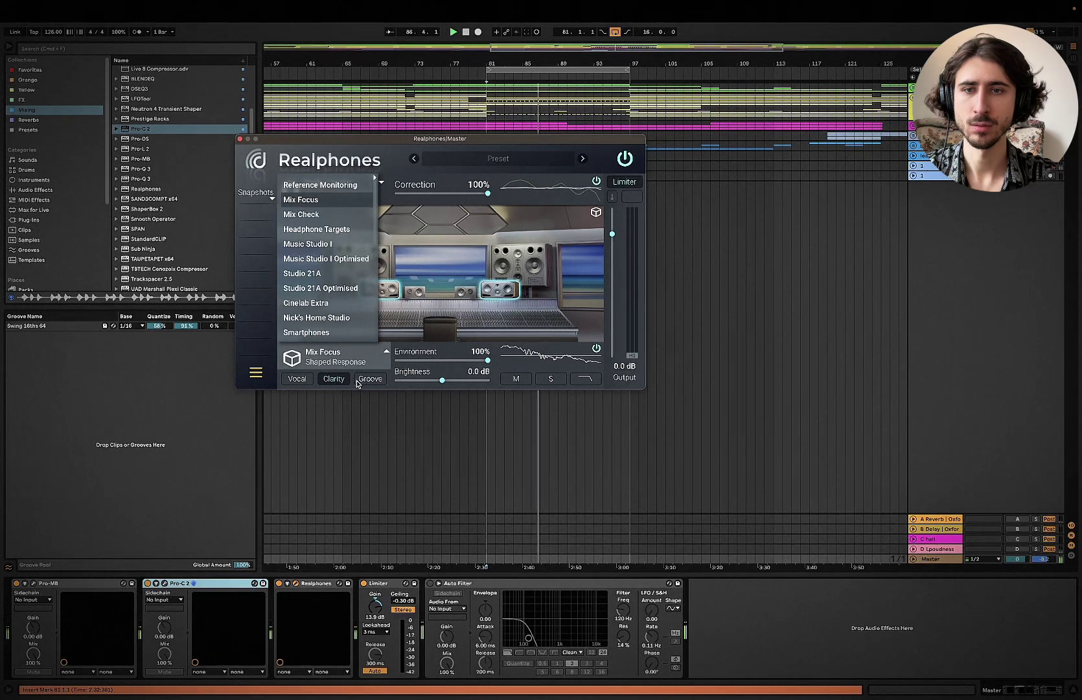
left_click(370, 379)
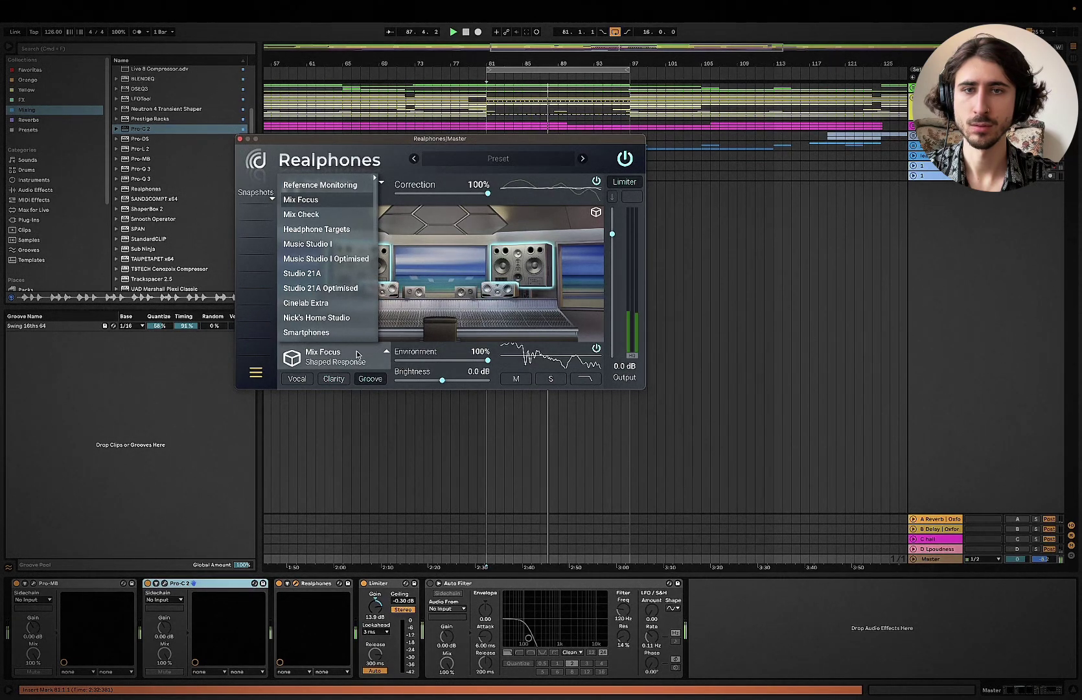
left_click(309, 246)
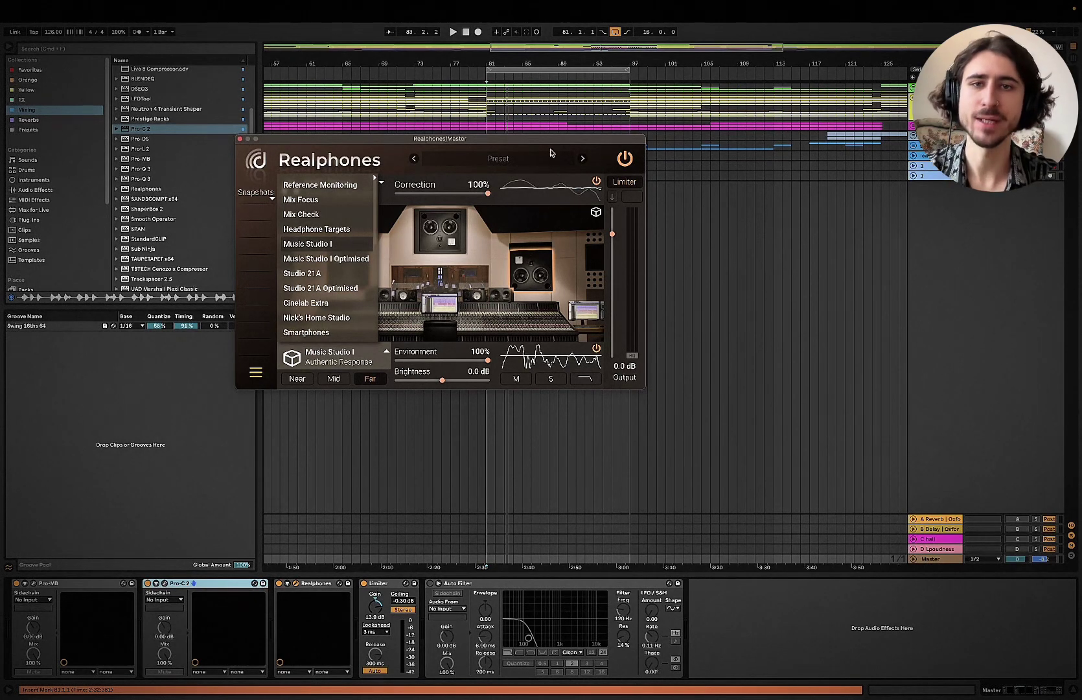
Step: Move the Realphones window clear of the tracks and compare the drop through Music Studio I Mid and Studio 21A Far
left_click_drag(477, 138, 580, 238)
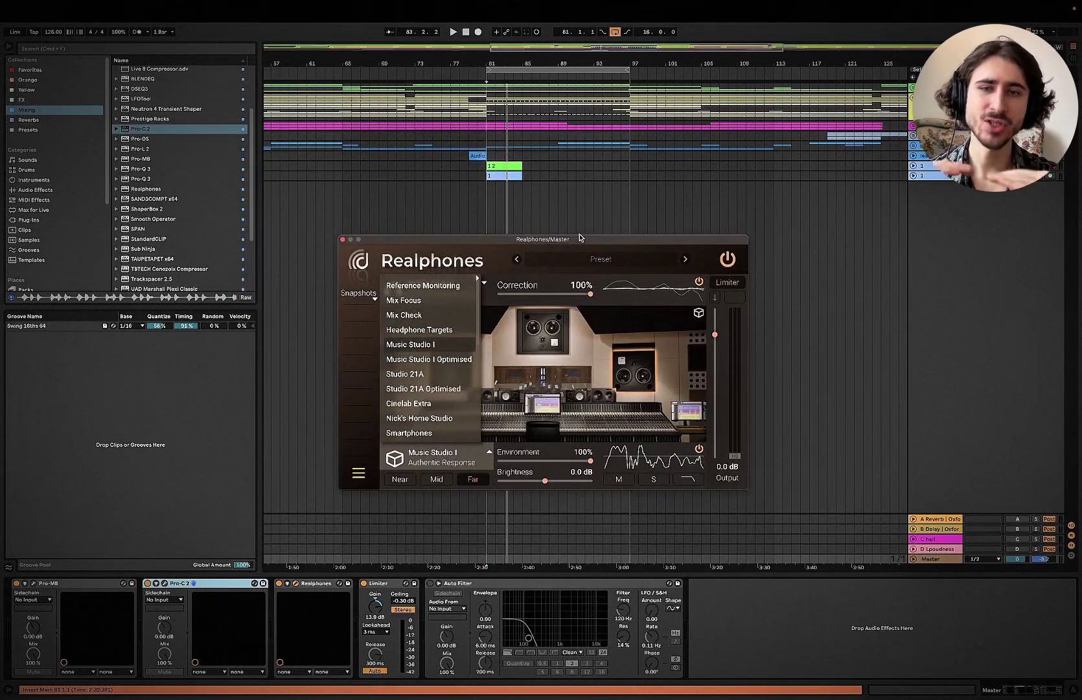
key("space")
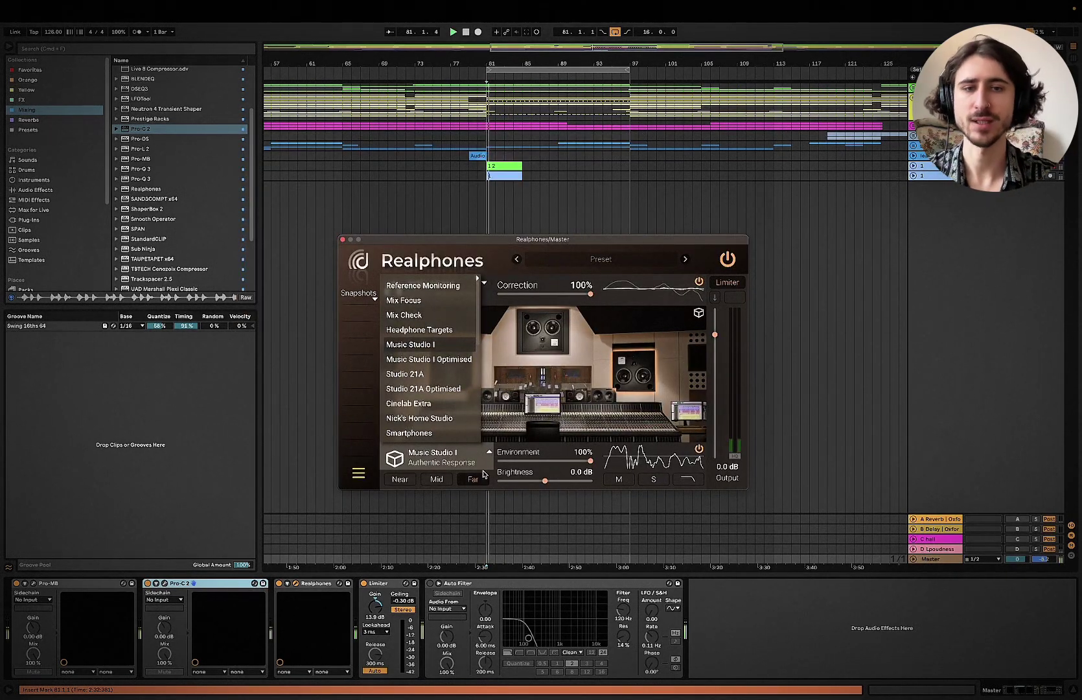
left_click(439, 480)
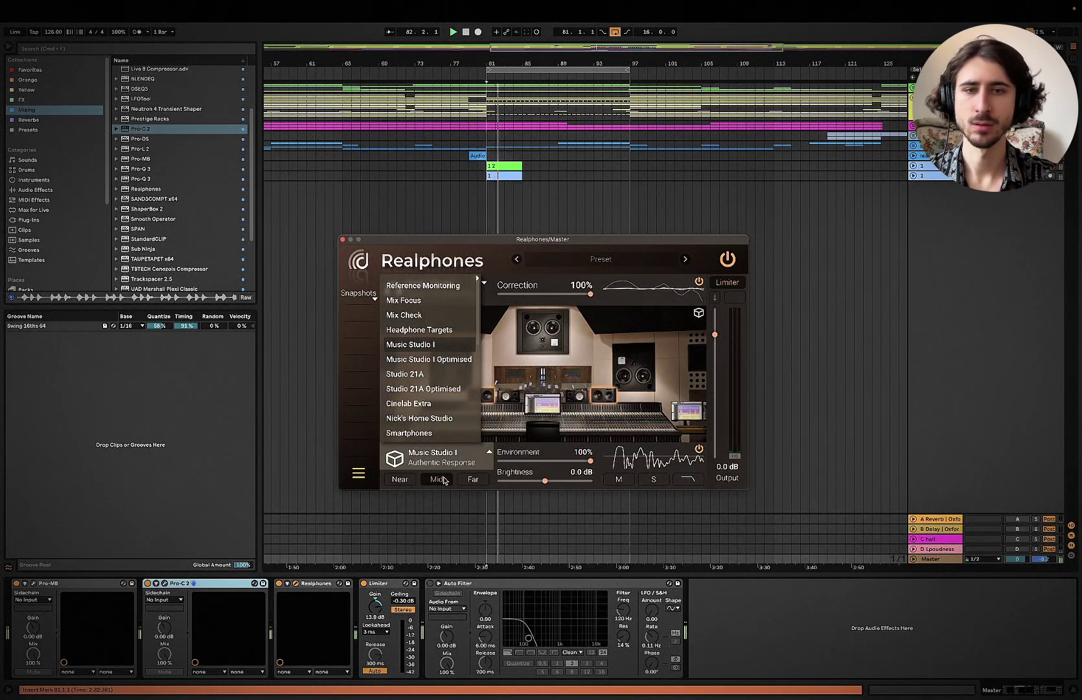
left_click(424, 375)
left_click(473, 479)
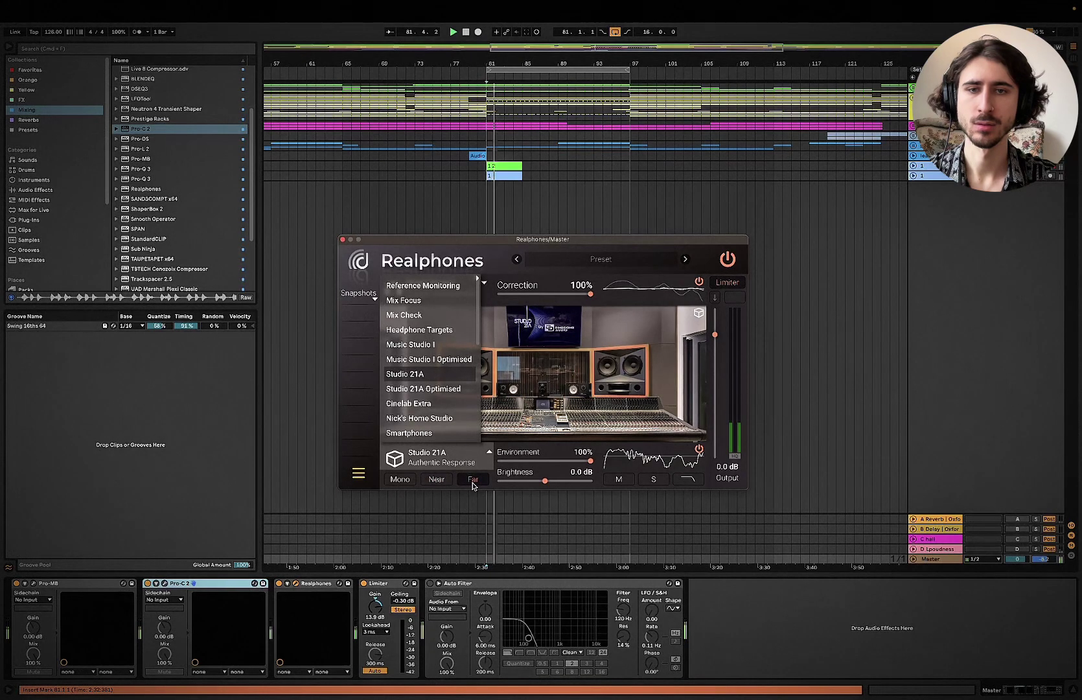
Step: Audition the drop through Night Club Small on Tight, Night Club (1.8) on Empty, and Modern Car (1.8) on Normal
scroll(450, 407, "down", 2)
scroll(450, 405, "down", 3)
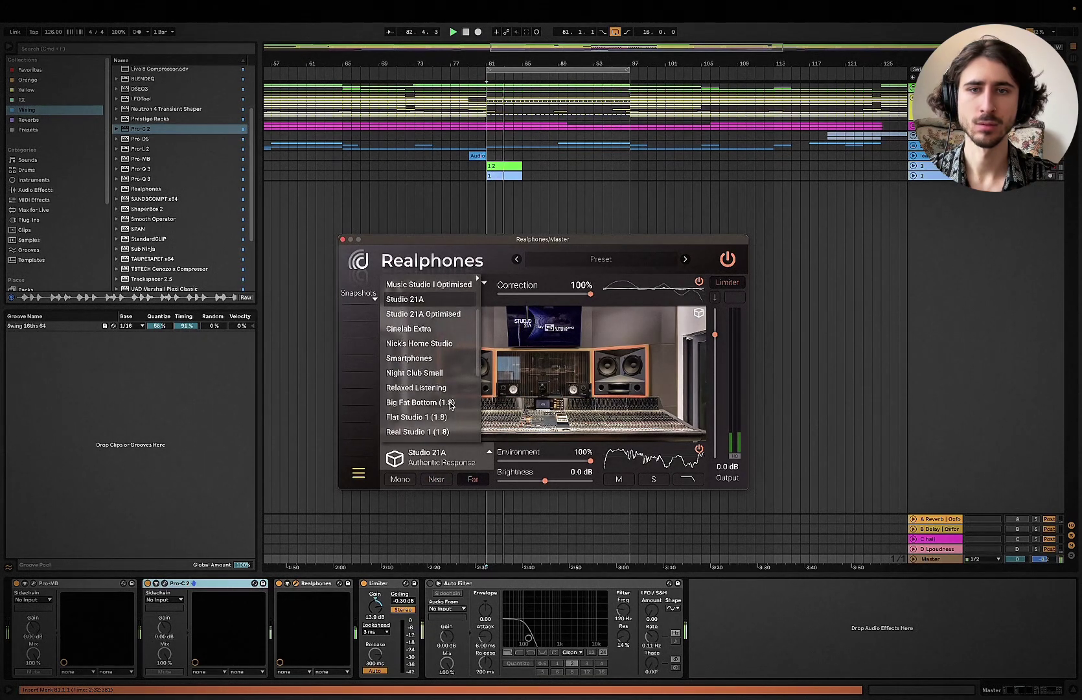
left_click(438, 374)
left_click(400, 480)
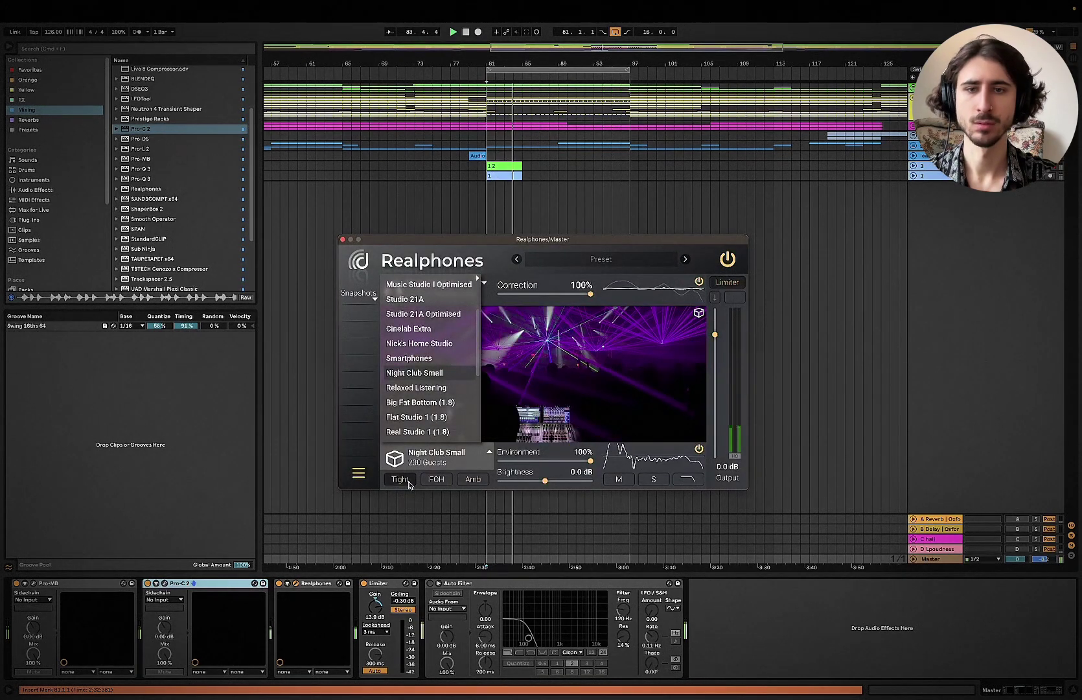
scroll(431, 402, "down", 5)
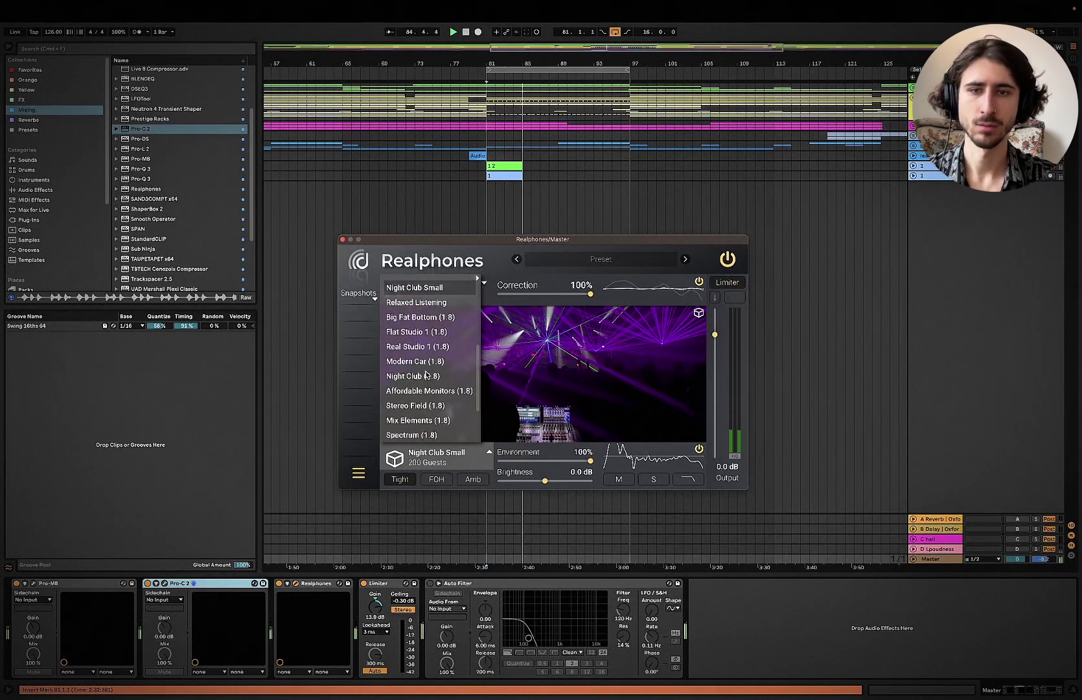
left_click(415, 356)
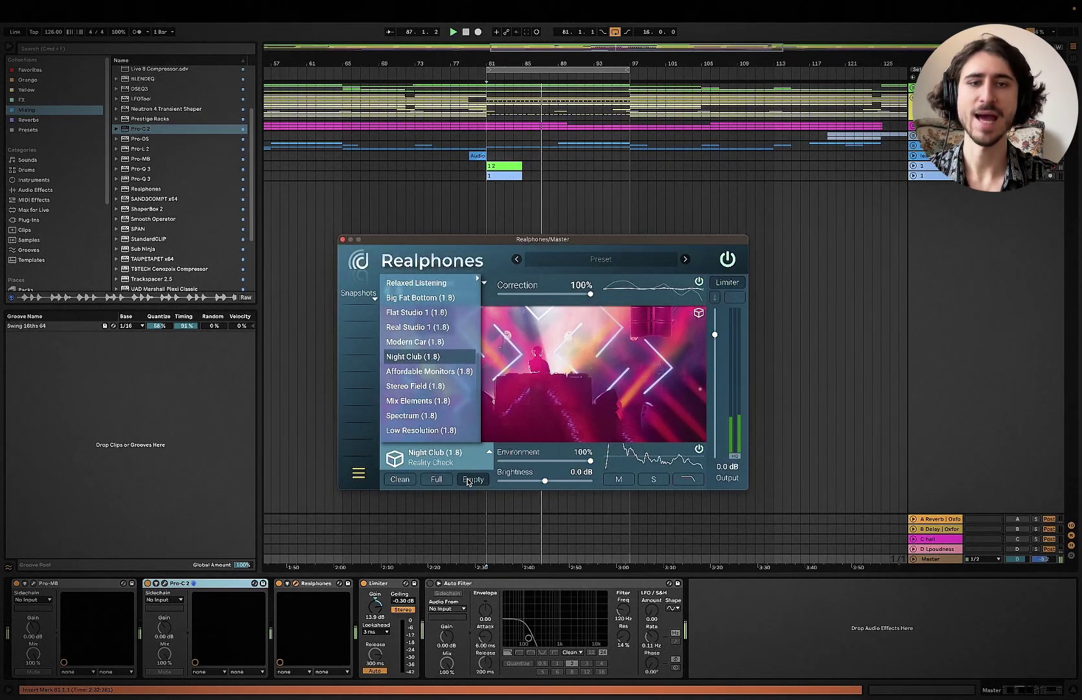
key("space")
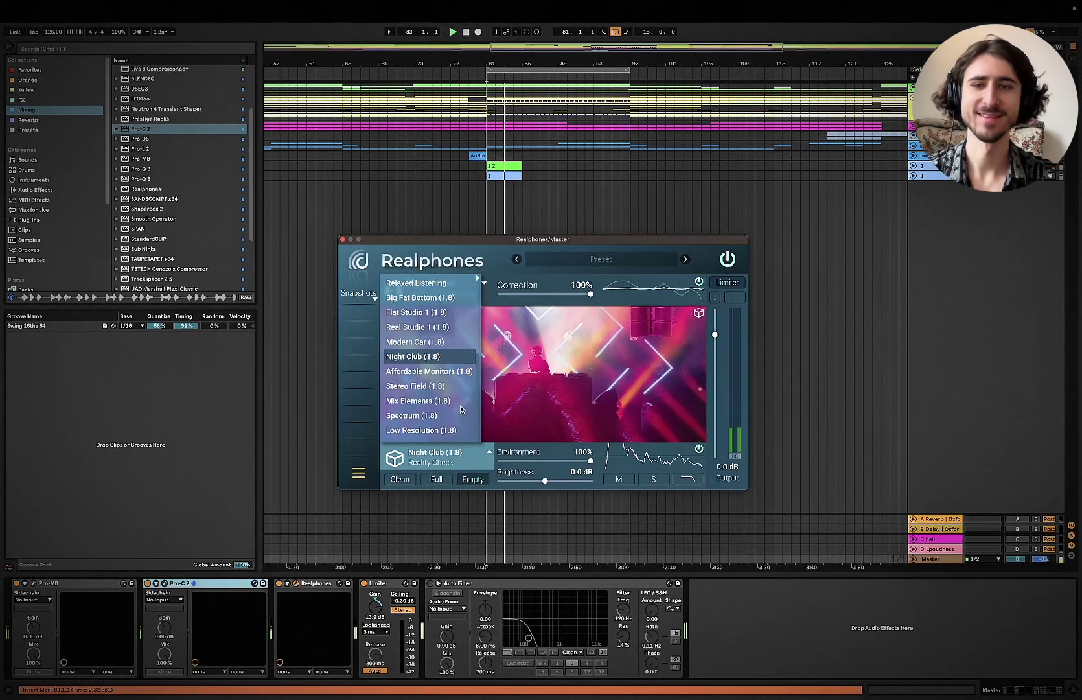
left_click(415, 341)
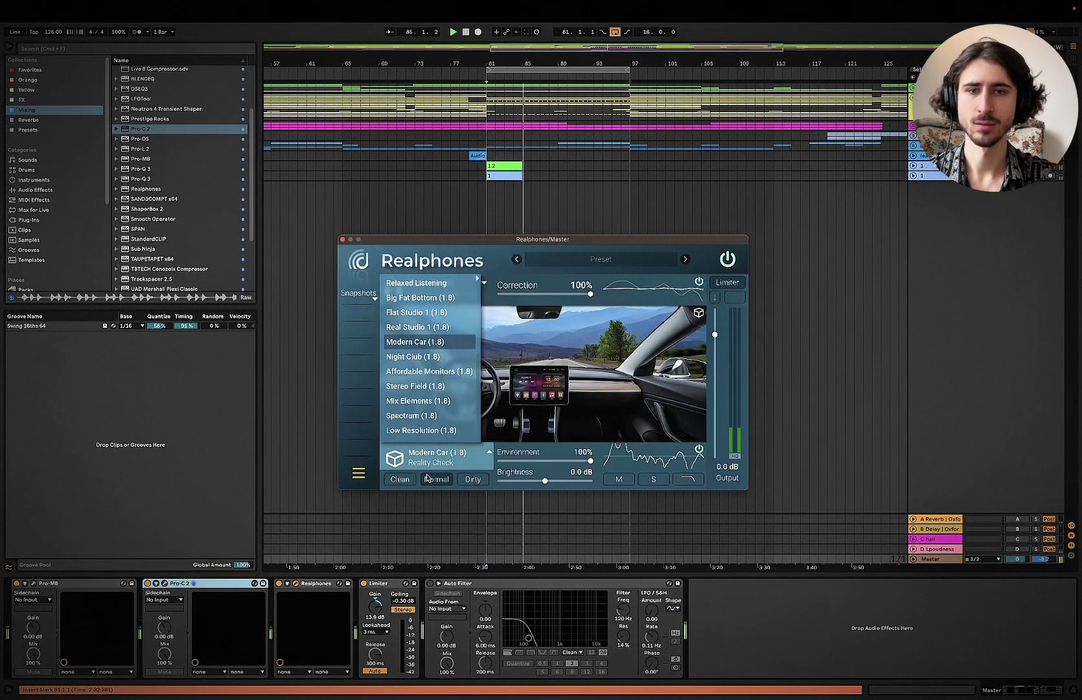
Step: Raise the Master Limiter's gain to 20.5 dB while checking the drop in the Session mixer, and lower the system volume
left_click(388, 588)
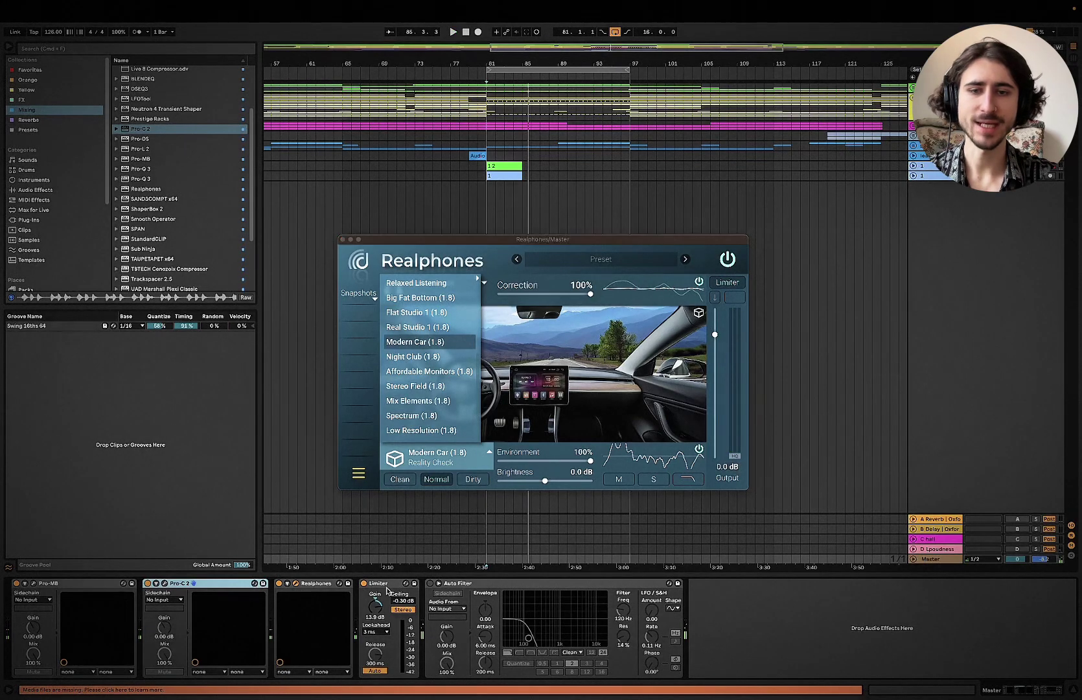
key("Tab")
key("space")
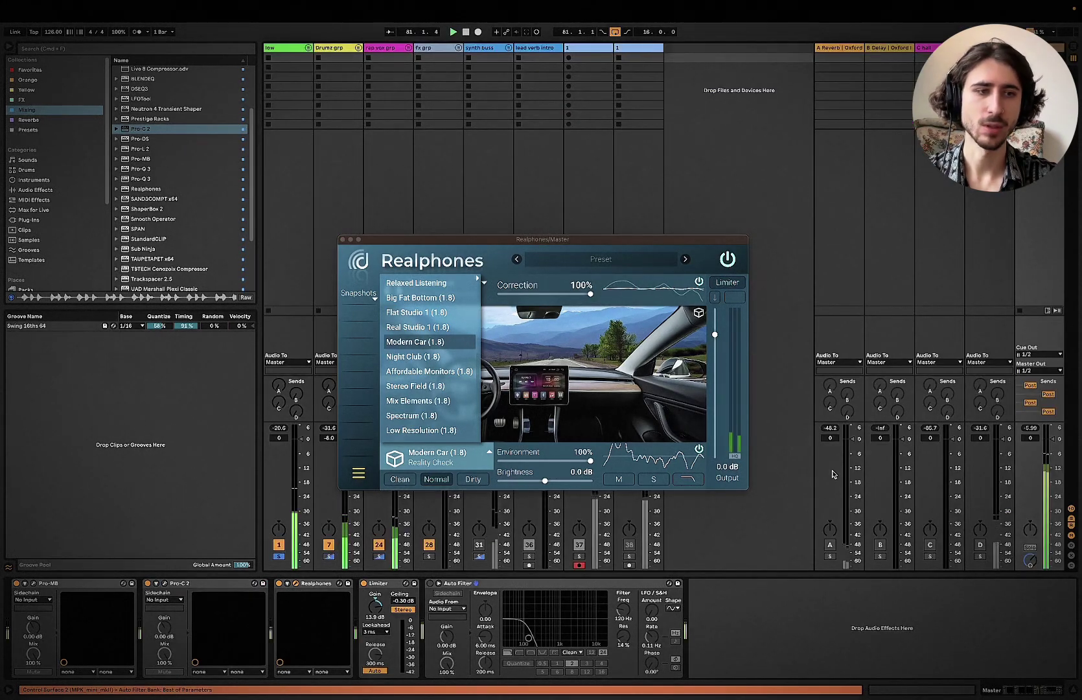
key("space")
left_click_drag(375, 606, 374, 606)
key("XF86AudioLowerVolume")
key("space")
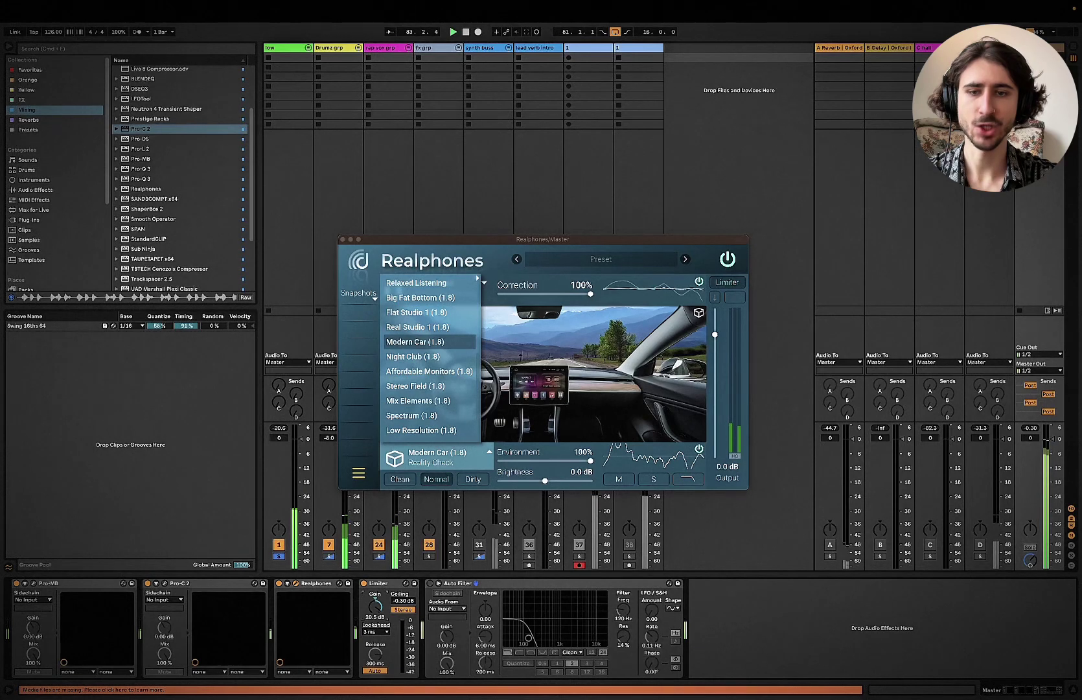
key("XF86AudioLowerVolume")
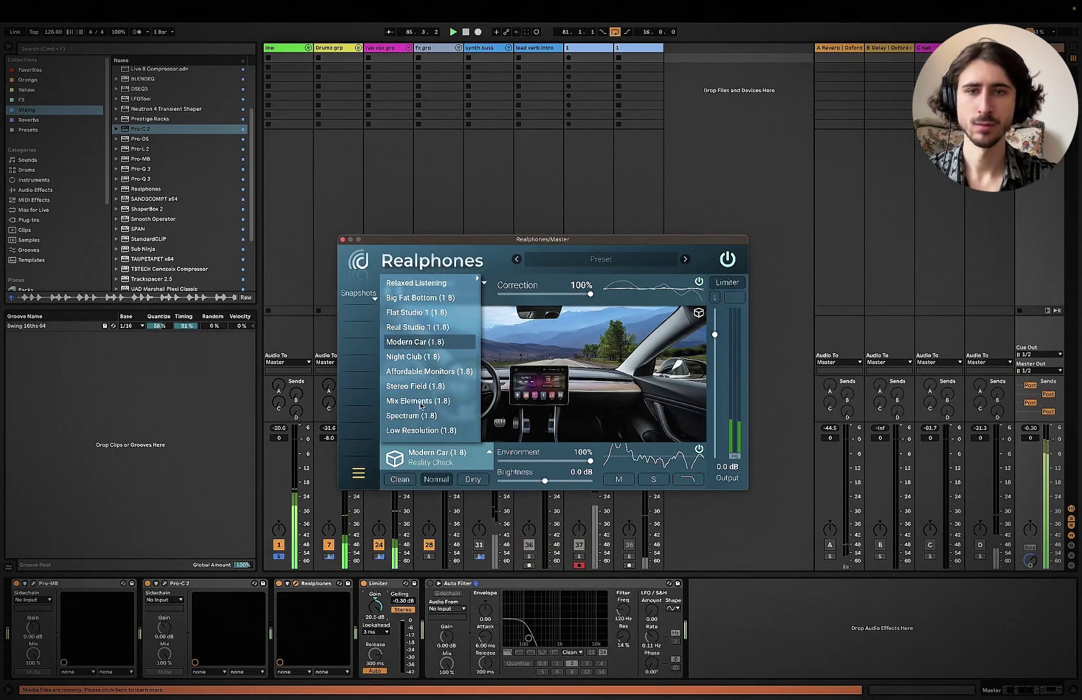
Step: Audition the louder drop through Night Club (1.8) and the Wet (1.8) Club environment in Realphones
left_click(414, 357)
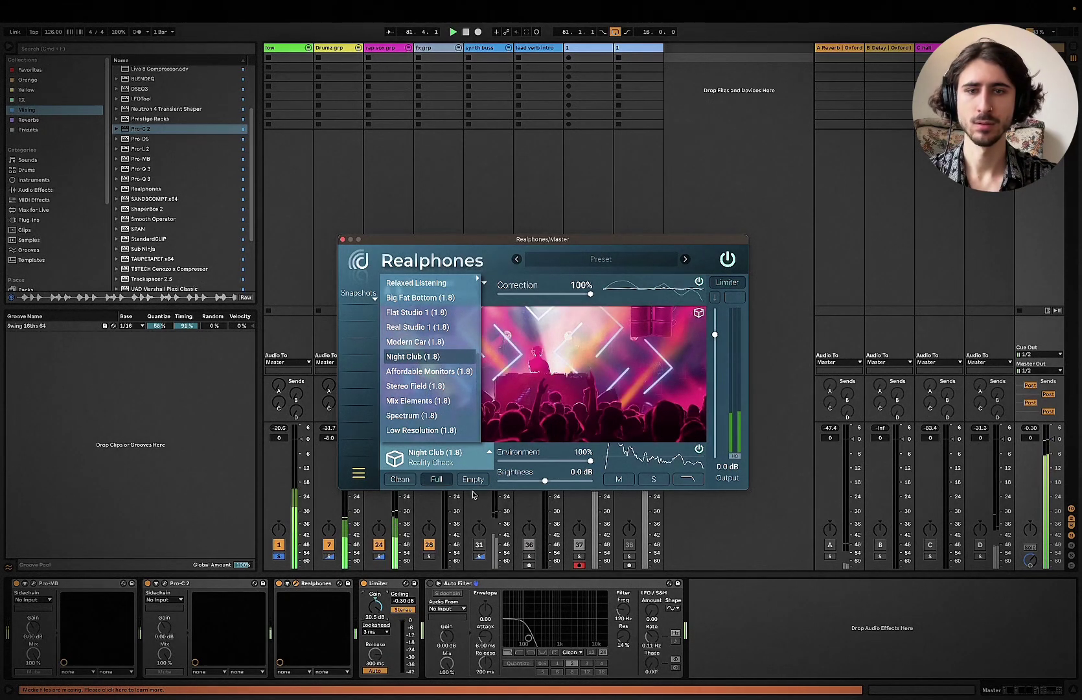
scroll(448, 407, "down", 3)
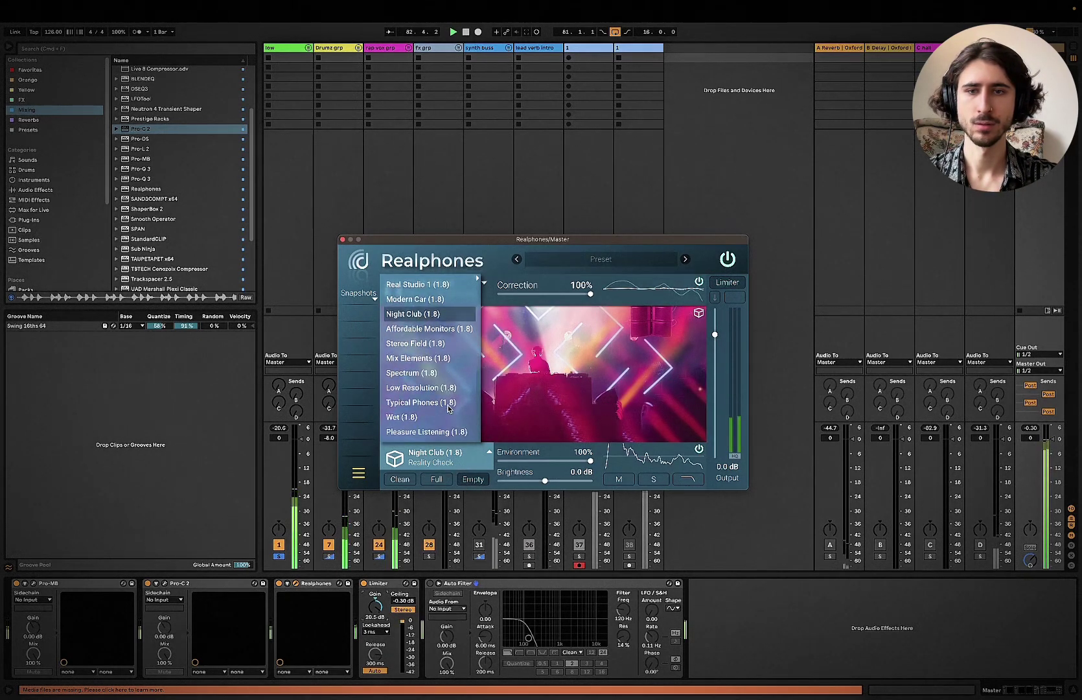
left_click(404, 418)
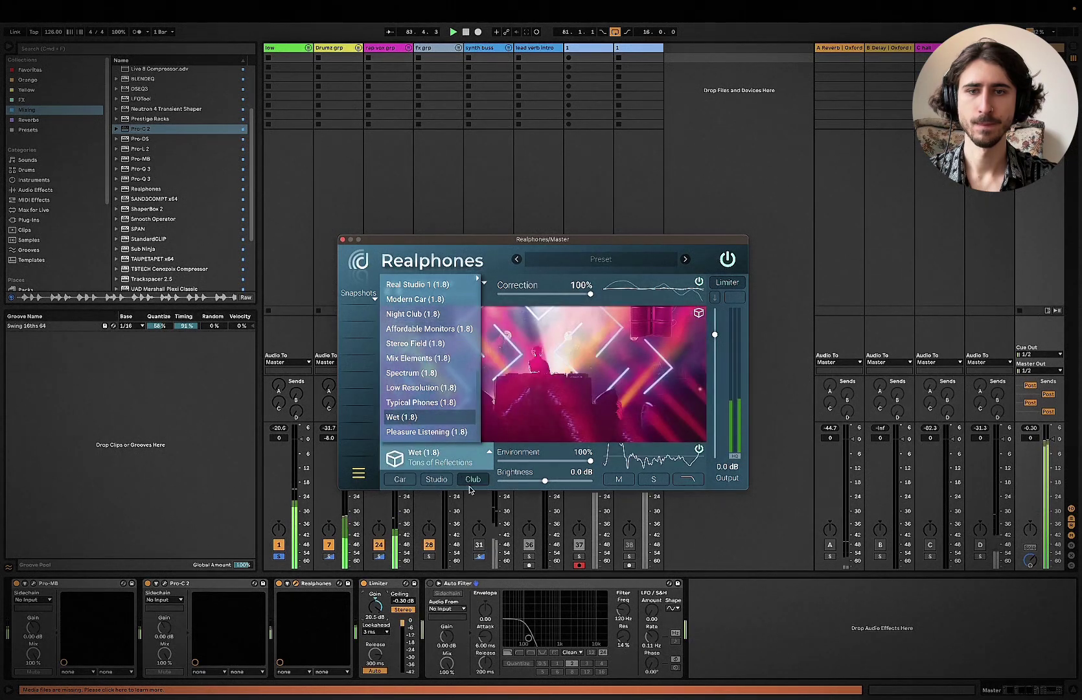
Step: Stop playback and switch off both Realphones and the Limiter on the Master
key("space")
left_click(364, 583)
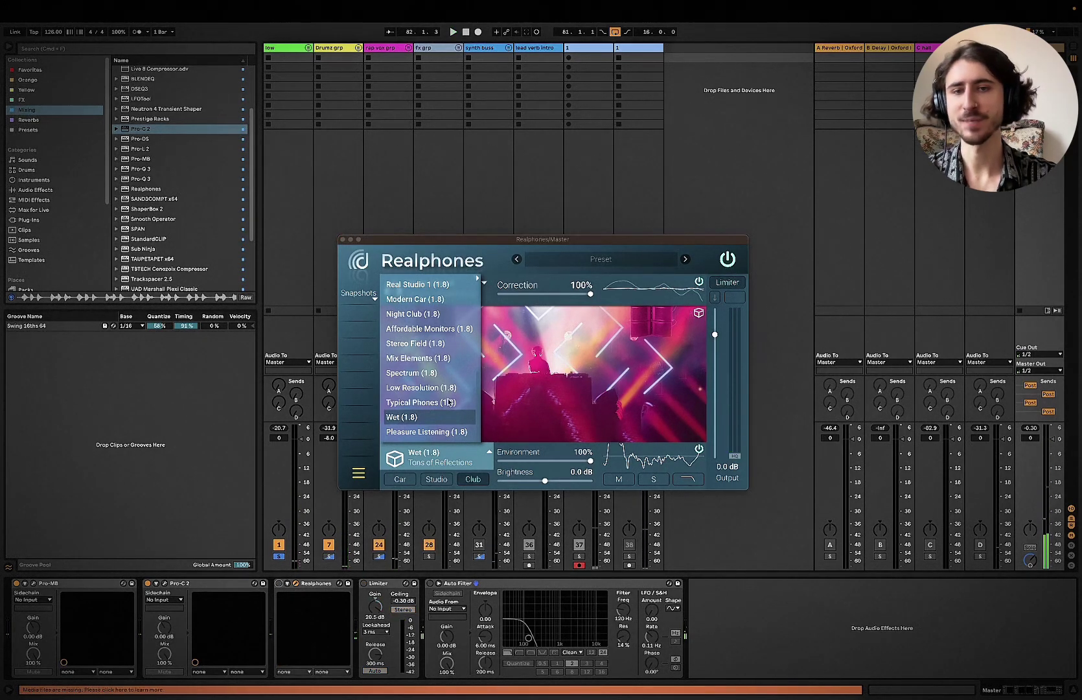